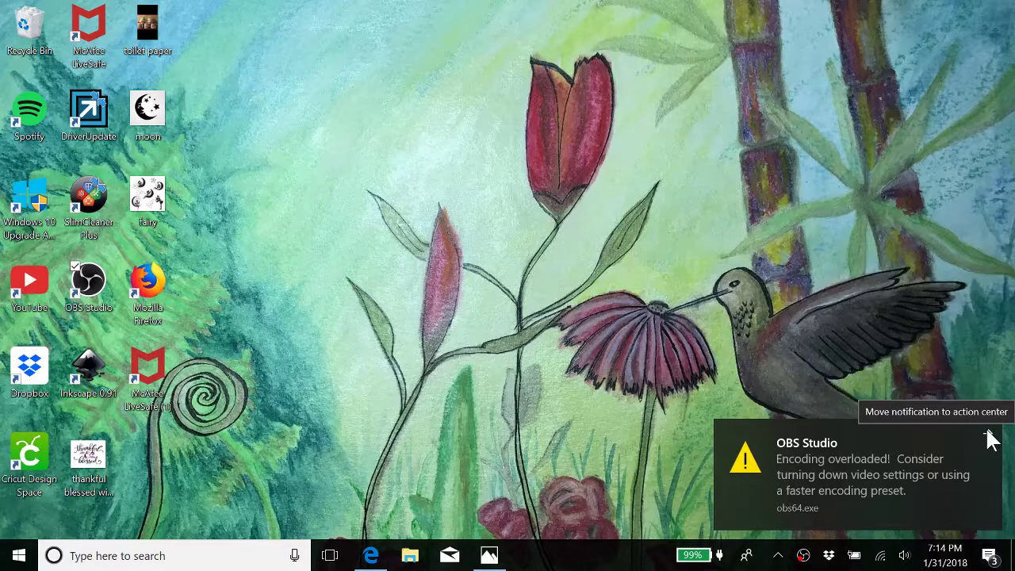
View the finished calendar example in calendar daily.png in Photos and return to the blank Cricut Design Space canvas.
click(990, 437)
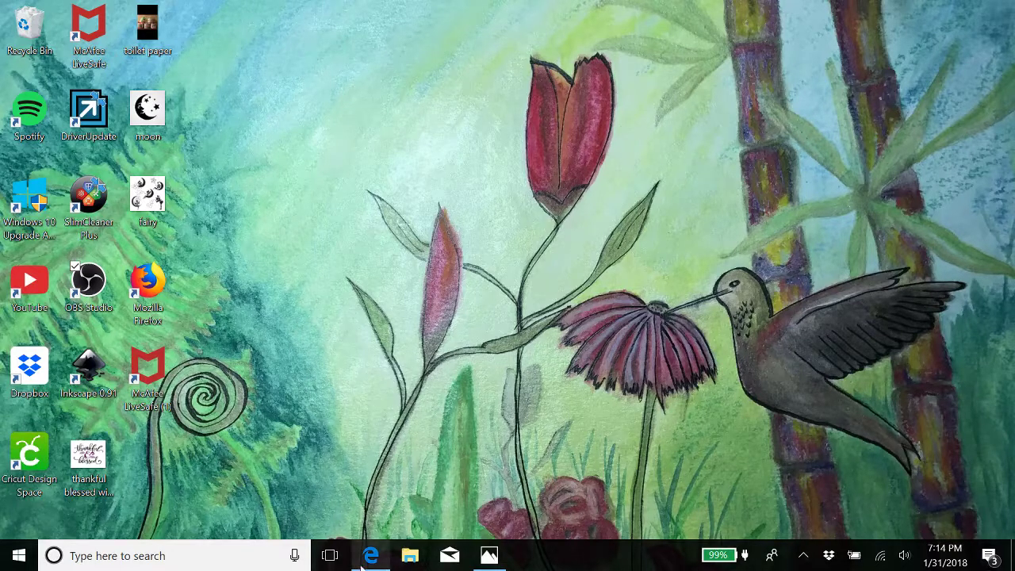
mouse_move(372, 556)
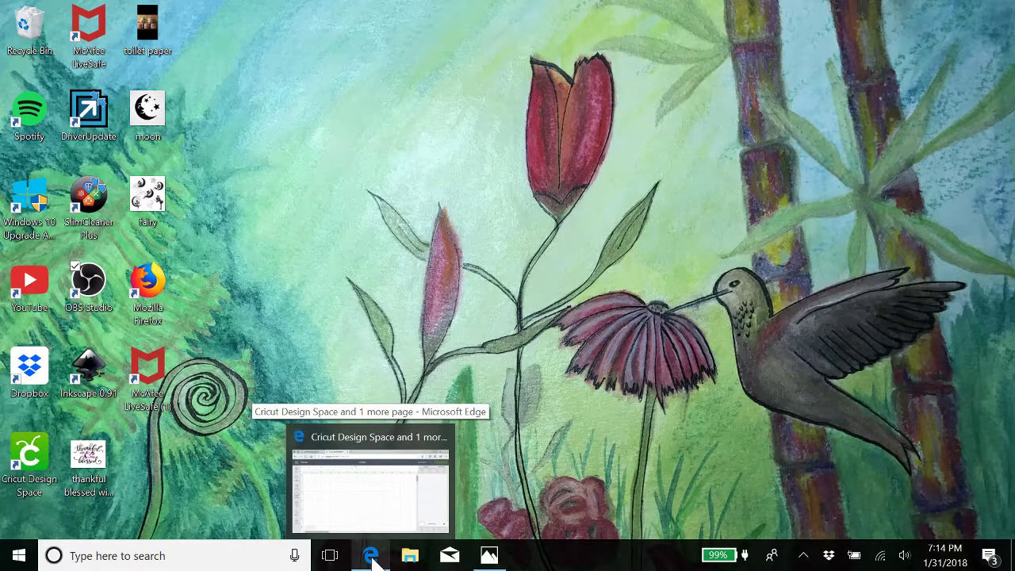
click(372, 558)
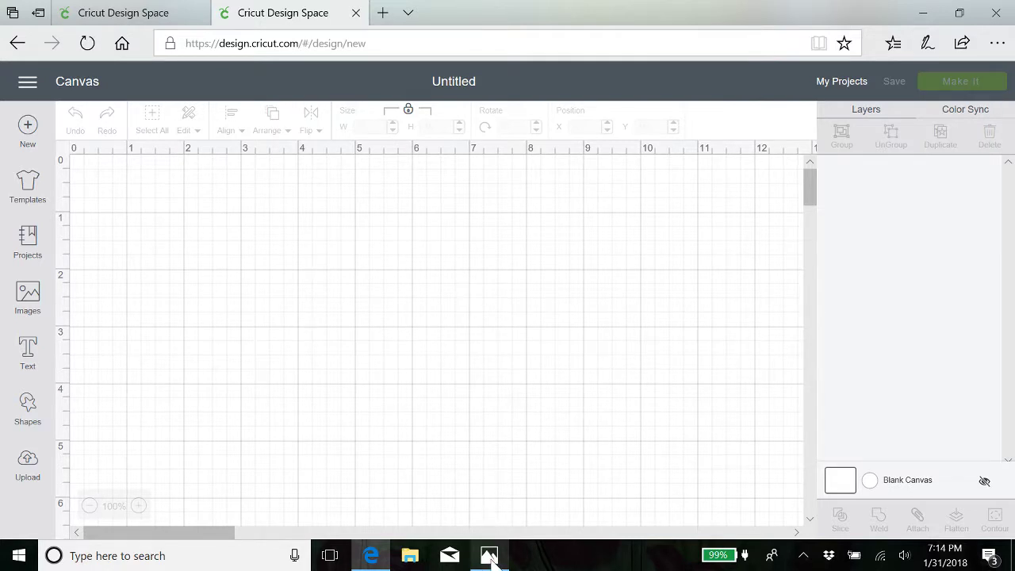
mouse_move(492, 557)
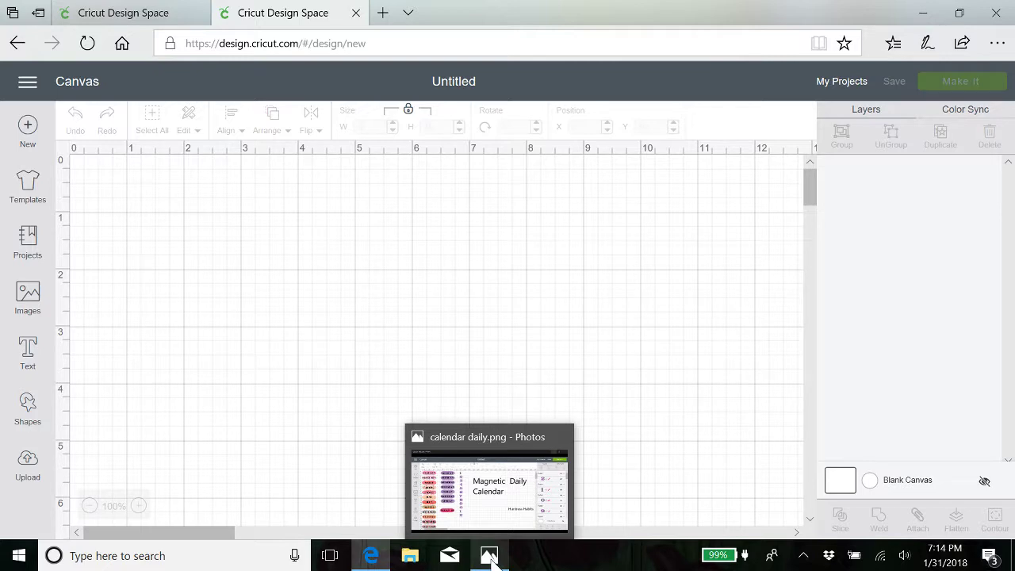
click(492, 558)
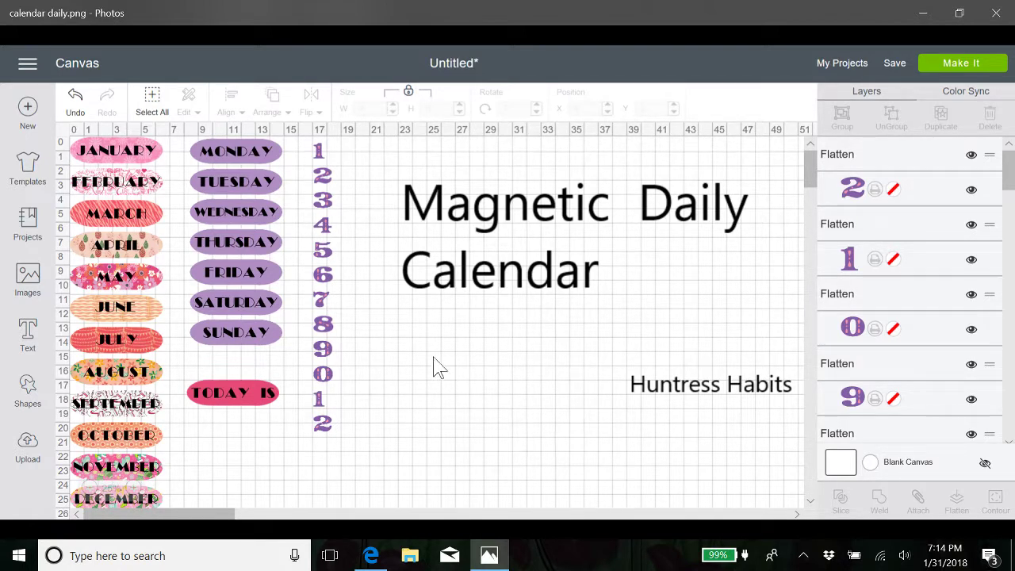
click(924, 14)
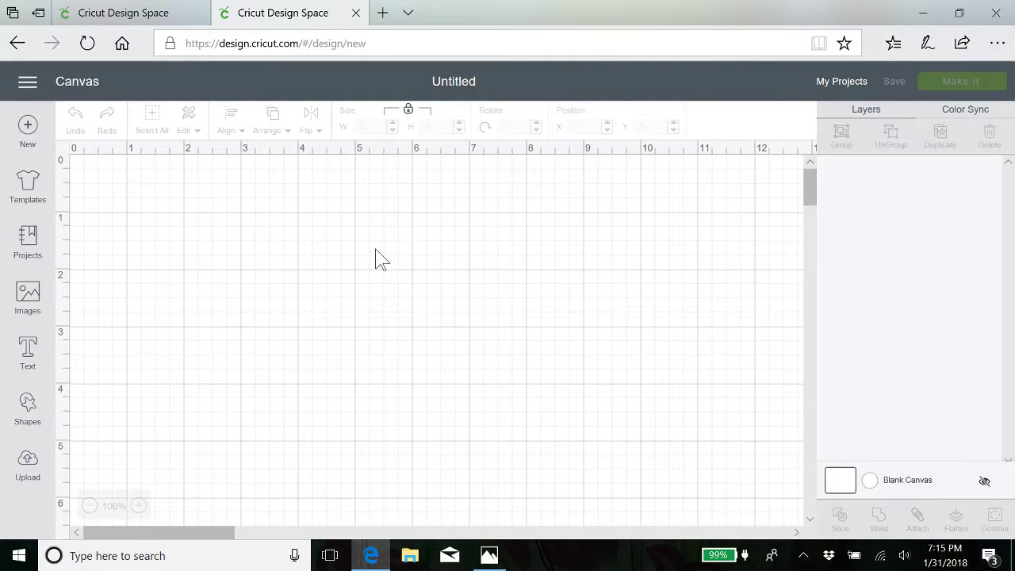
Search the image library's cartridges for "planner" from the other Design Space canvas.
click(125, 19)
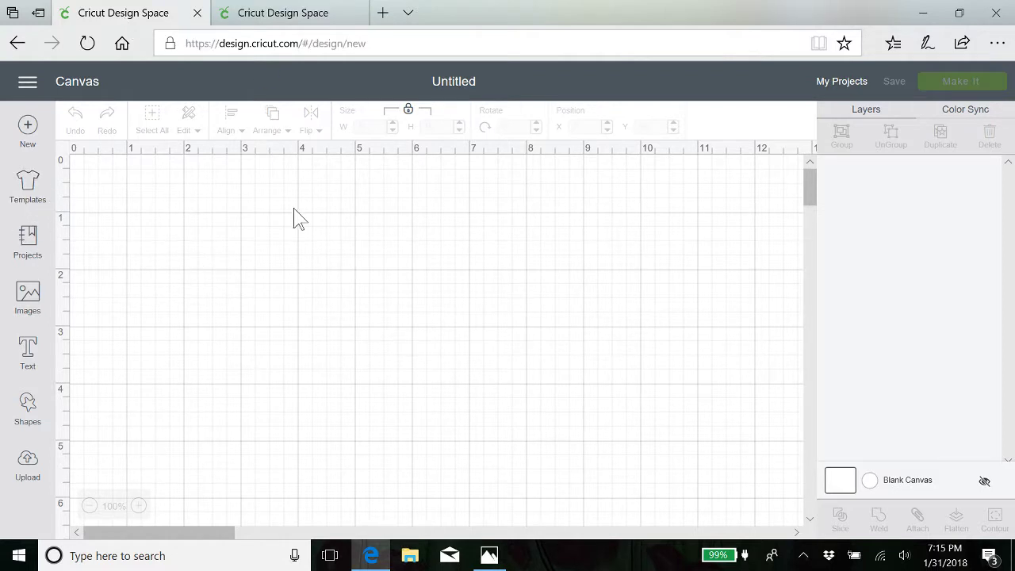
click(32, 296)
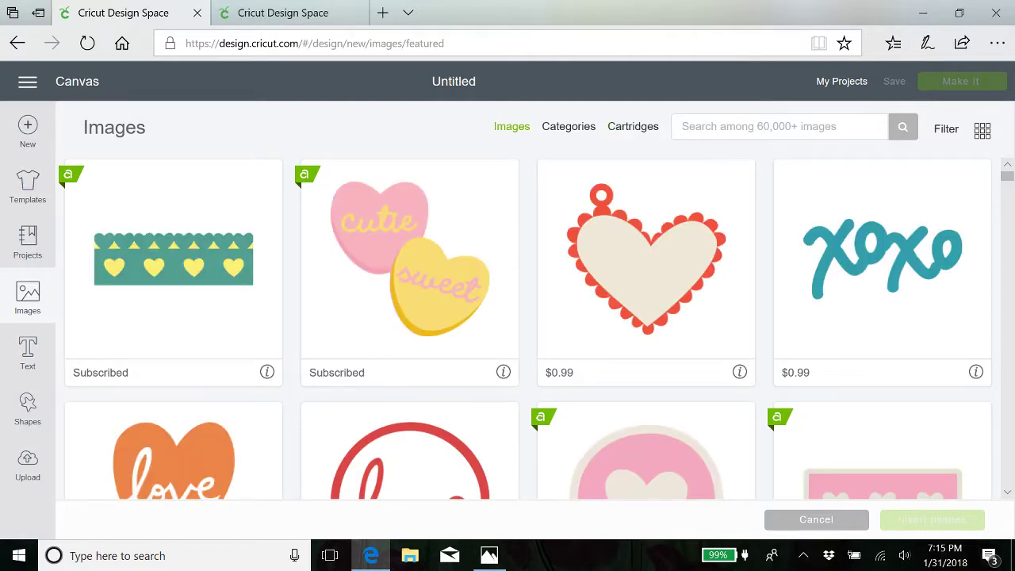
click(647, 131)
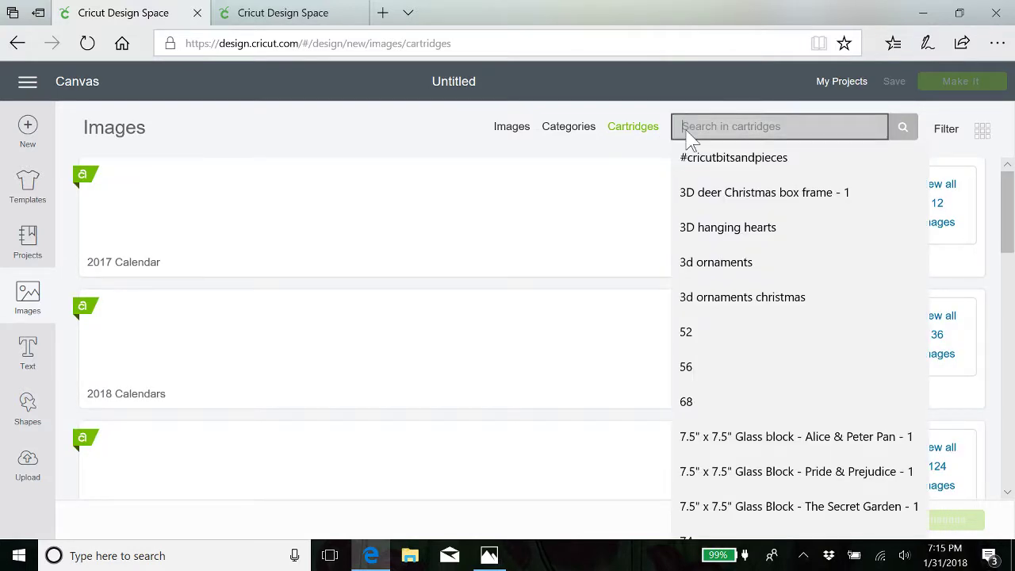
text(pl)
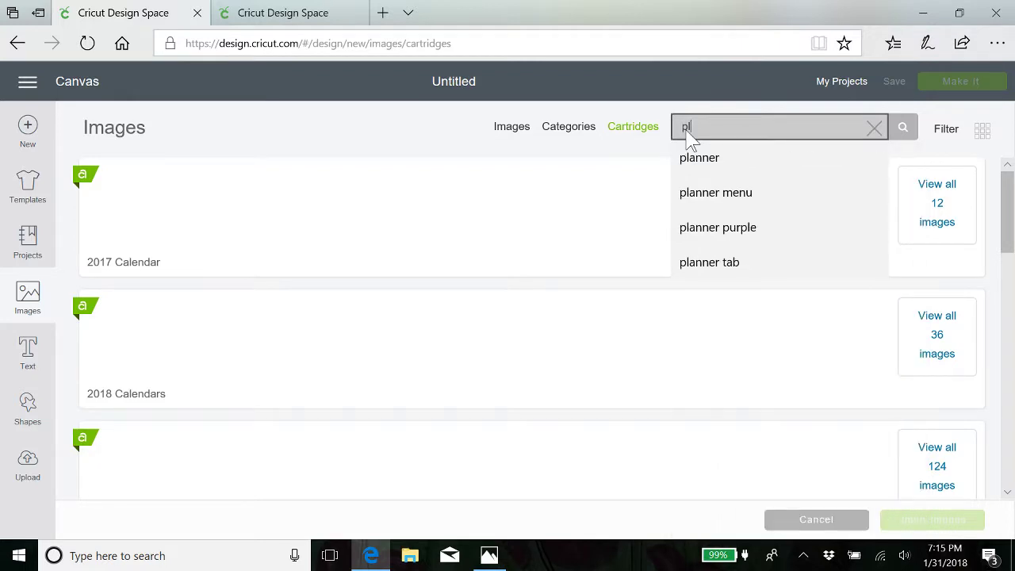
text(anner)
key(Return)
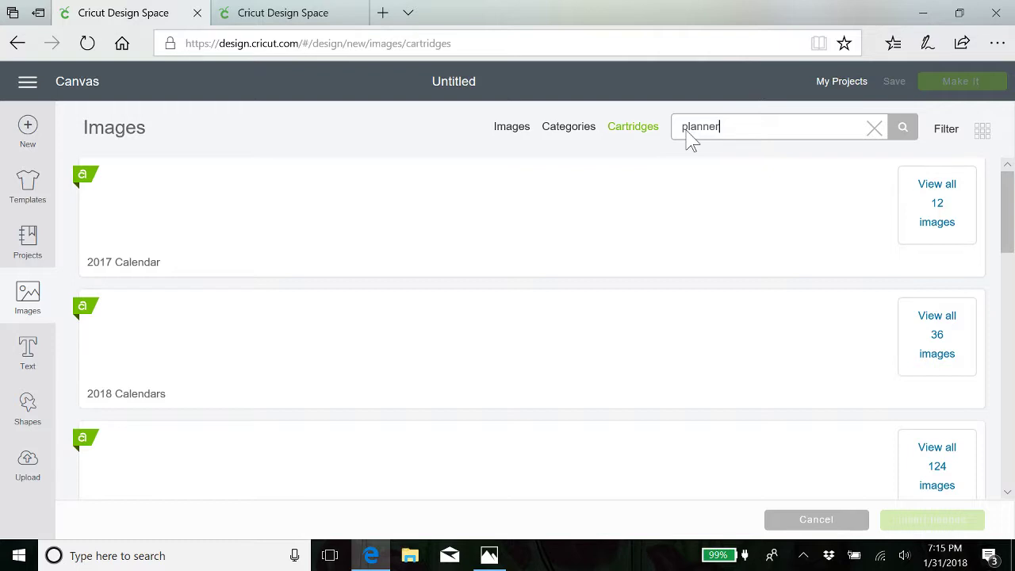
click(903, 130)
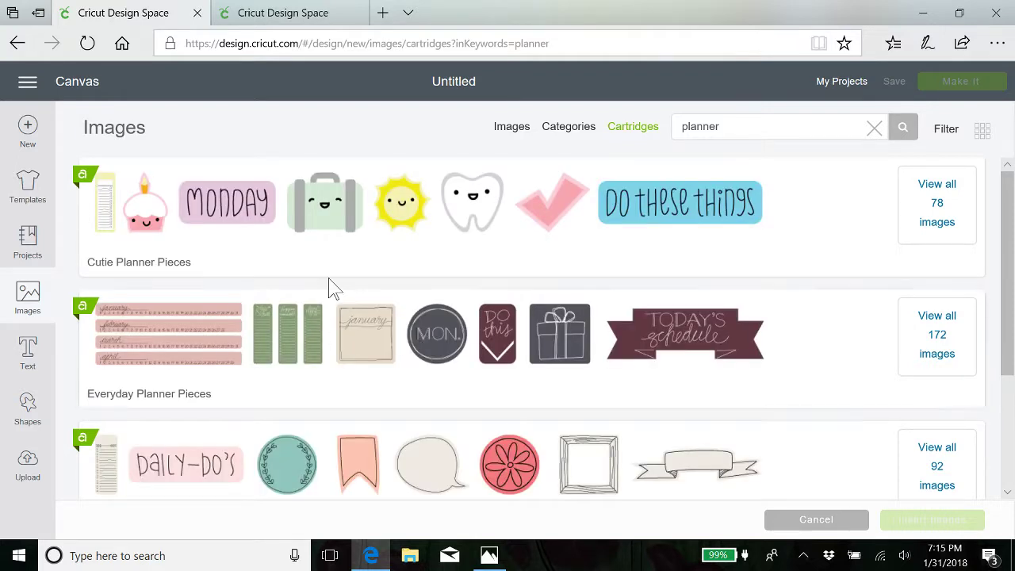
Look through the planner cartridges and open Cutie Planner Pieces.
scroll(324, 371, down, 1)
scroll(323, 371, down, 2)
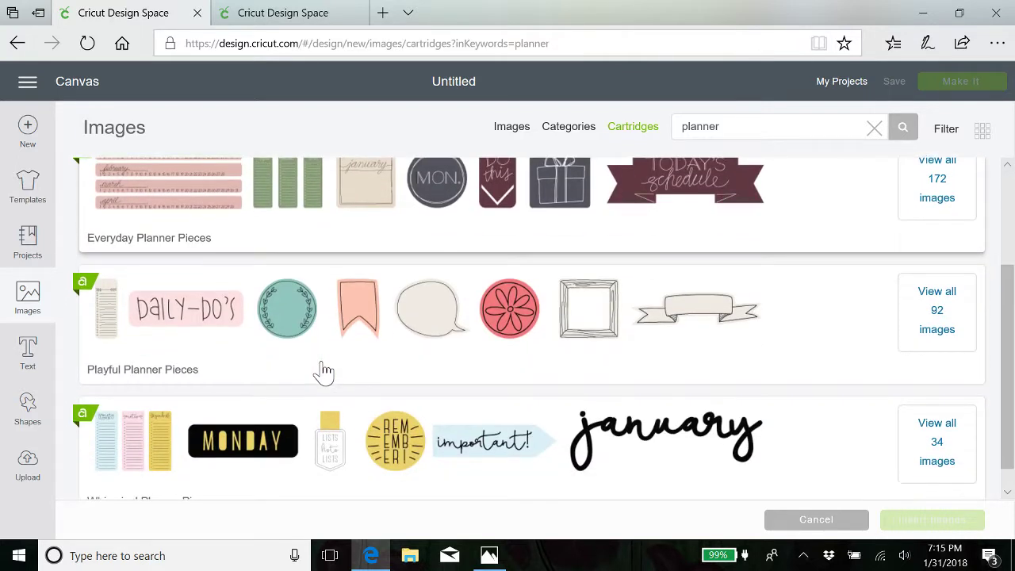
scroll(324, 370, up, 2)
scroll(323, 371, up, 1)
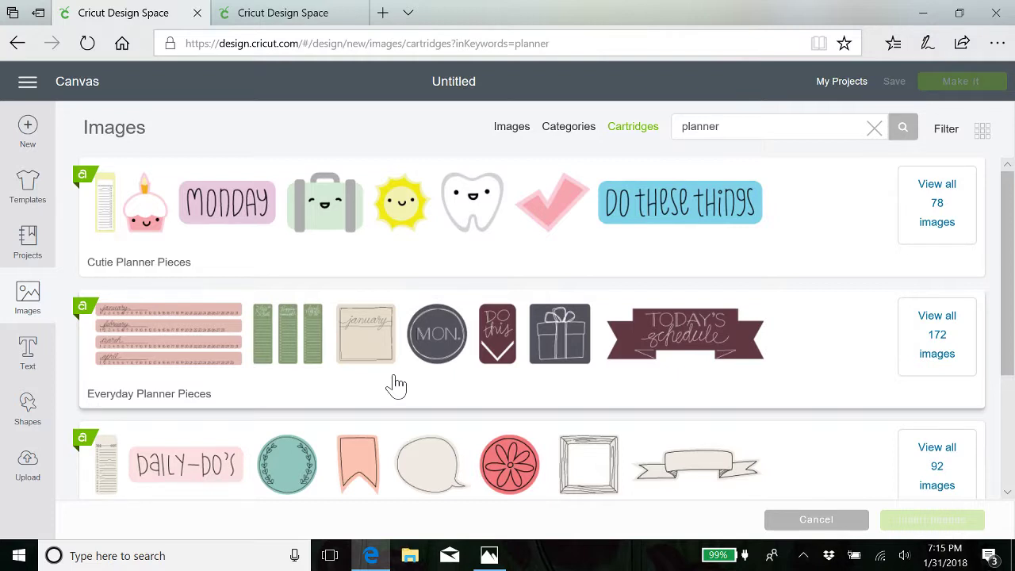
click(258, 257)
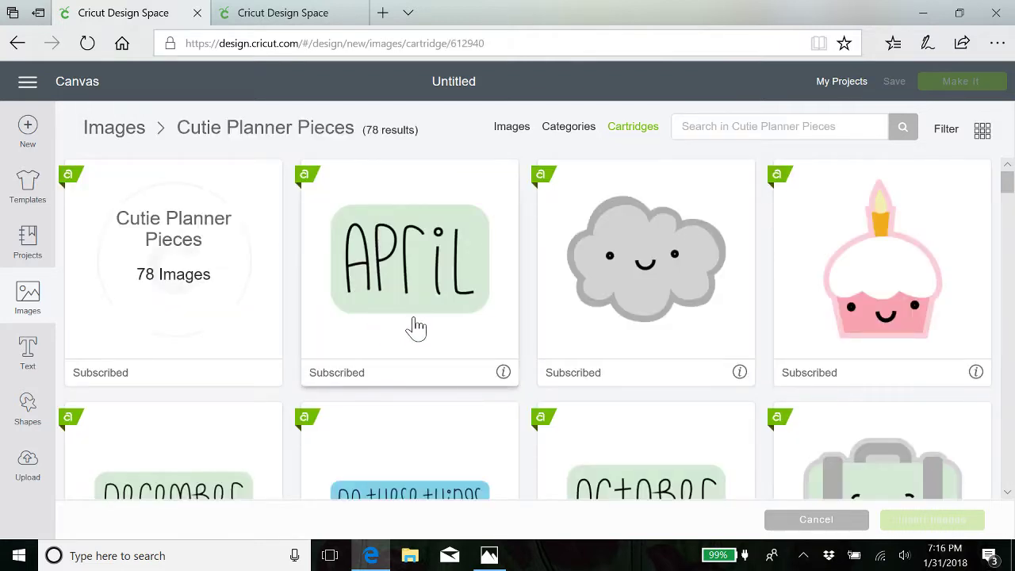
Select the printable November, October and Shopping images in the Cutie Planner Pieces cartridge.
scroll(414, 324, down, 3)
scroll(416, 325, down, 2)
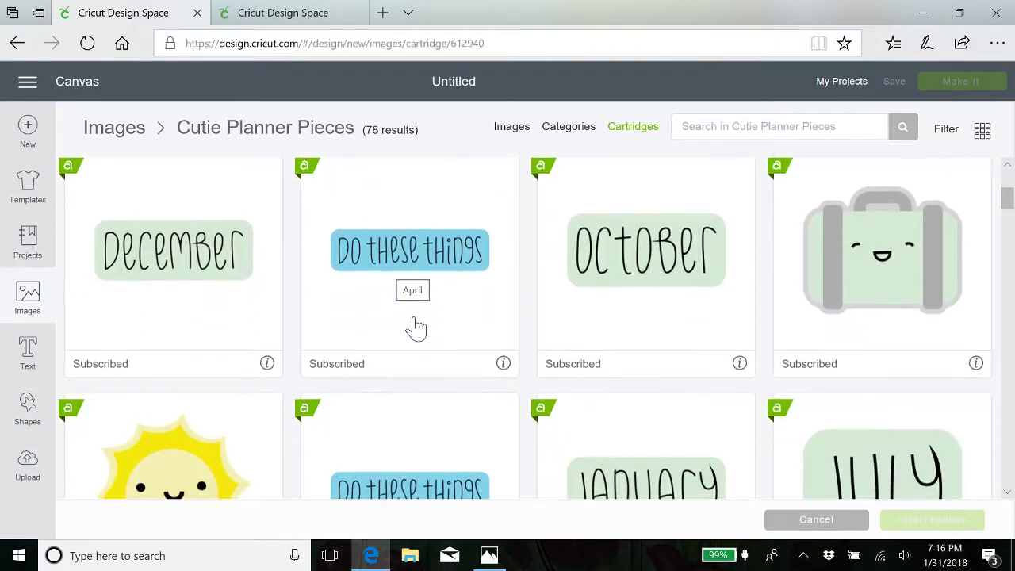
scroll(416, 326, down, 3)
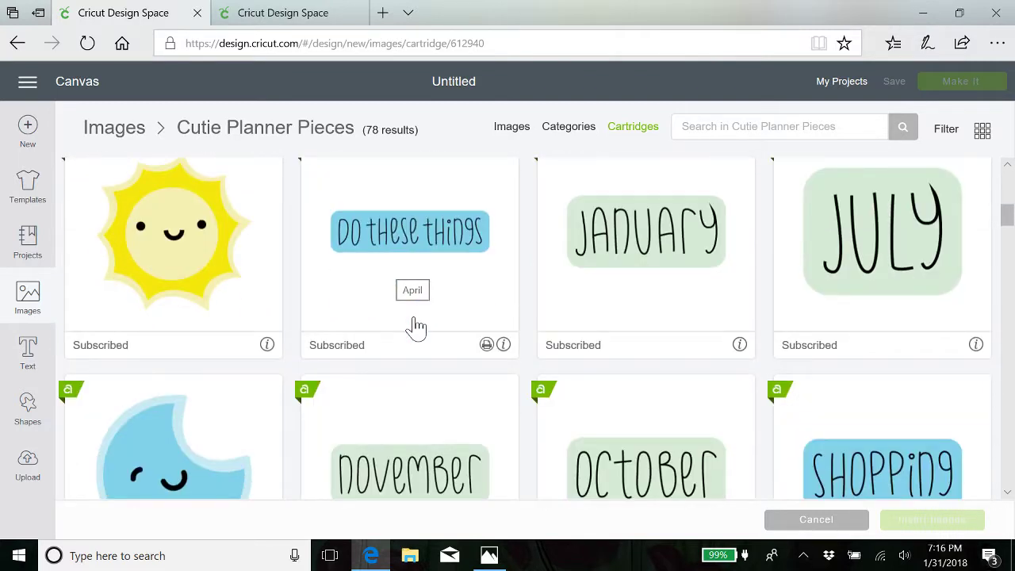
scroll(416, 326, down, 3)
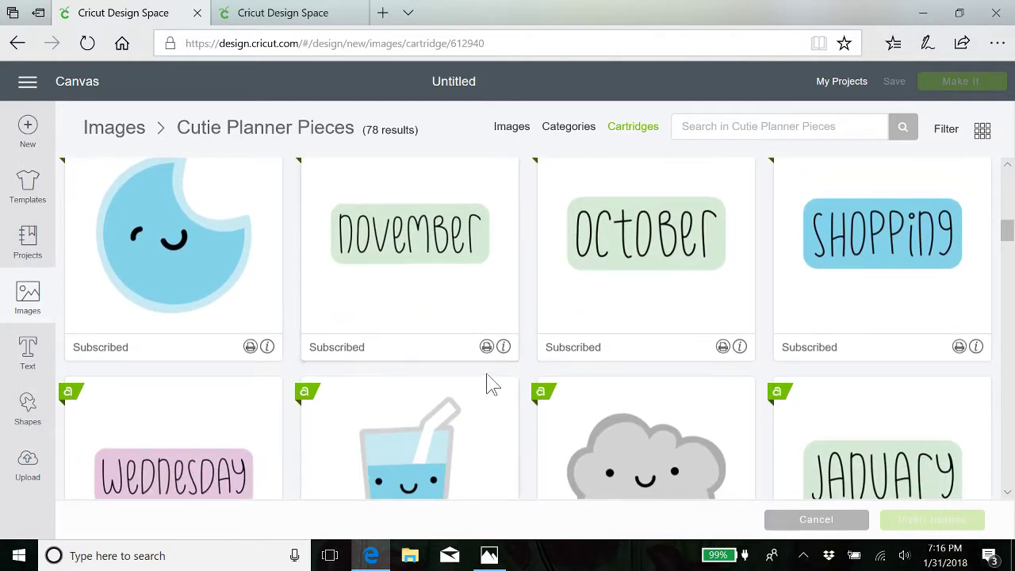
click(418, 301)
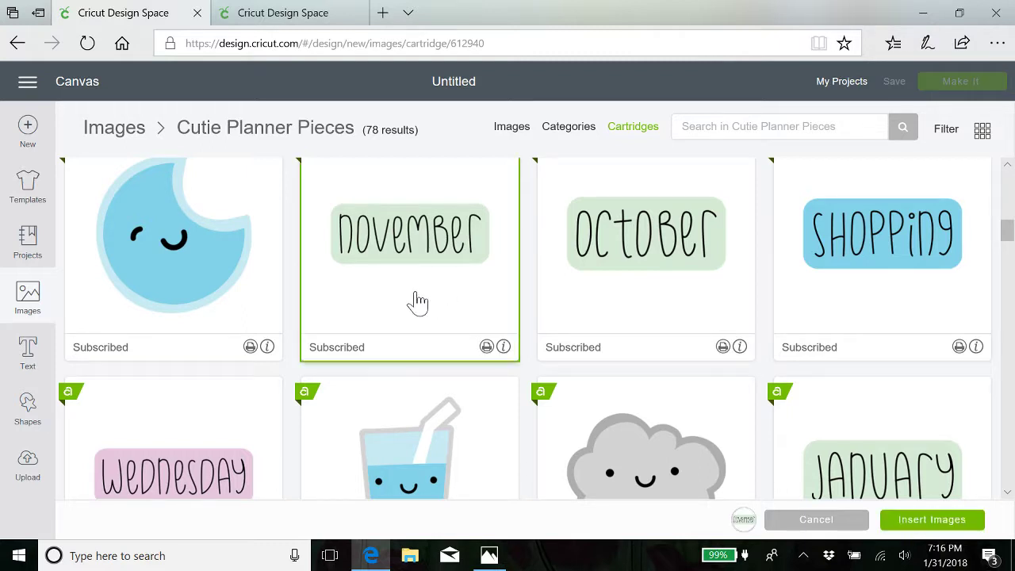
click(623, 308)
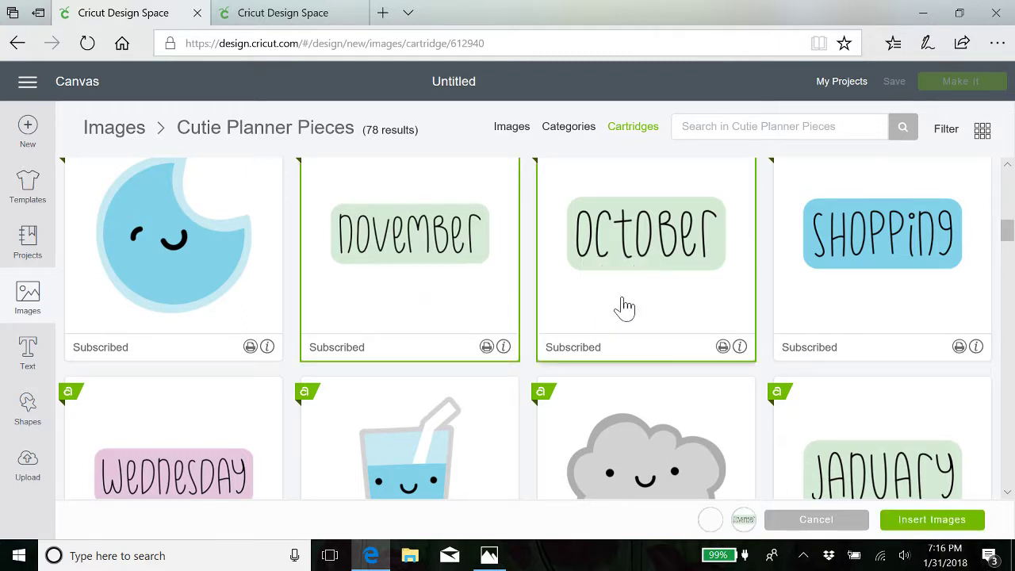
click(891, 310)
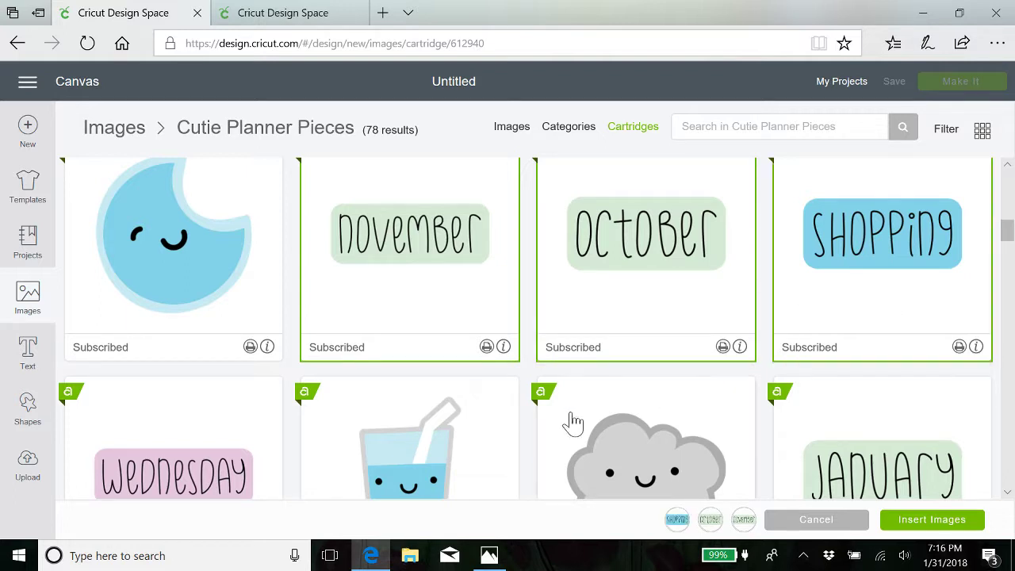
Add the printable Wednesday, June, May and Monday images to the selection.
scroll(527, 436, down, 3)
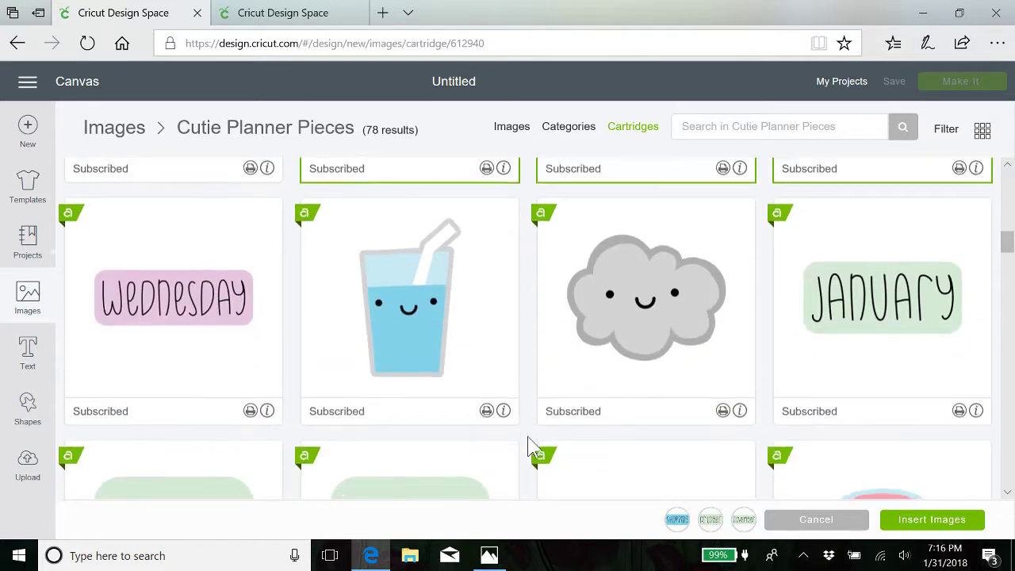
click(195, 351)
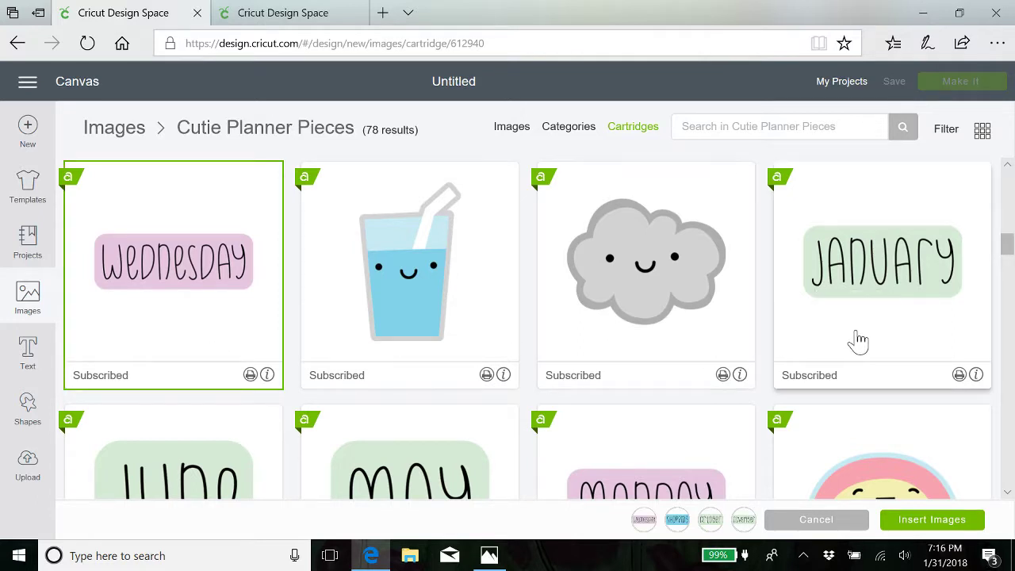
scroll(527, 412, down, 3)
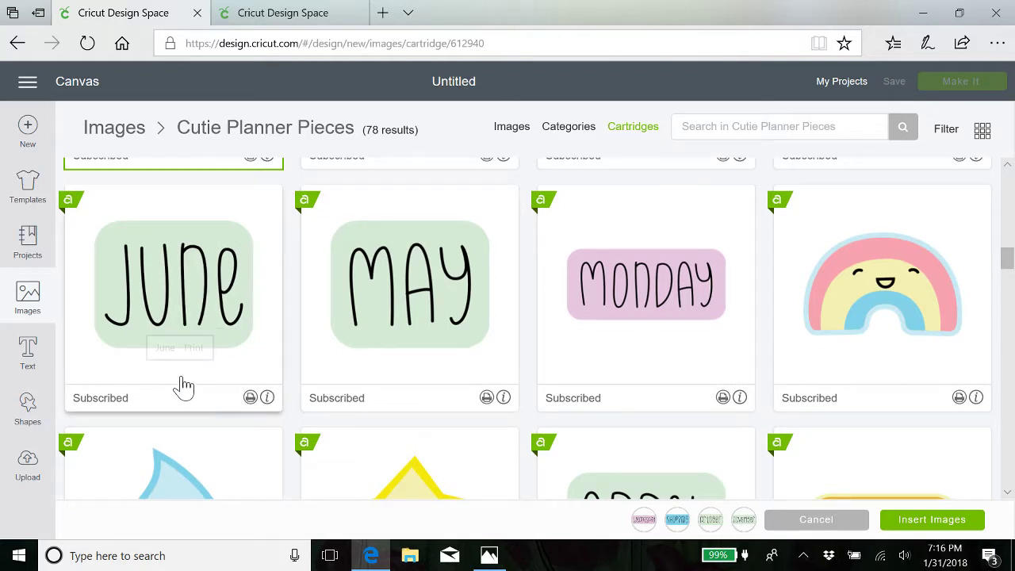
click(212, 378)
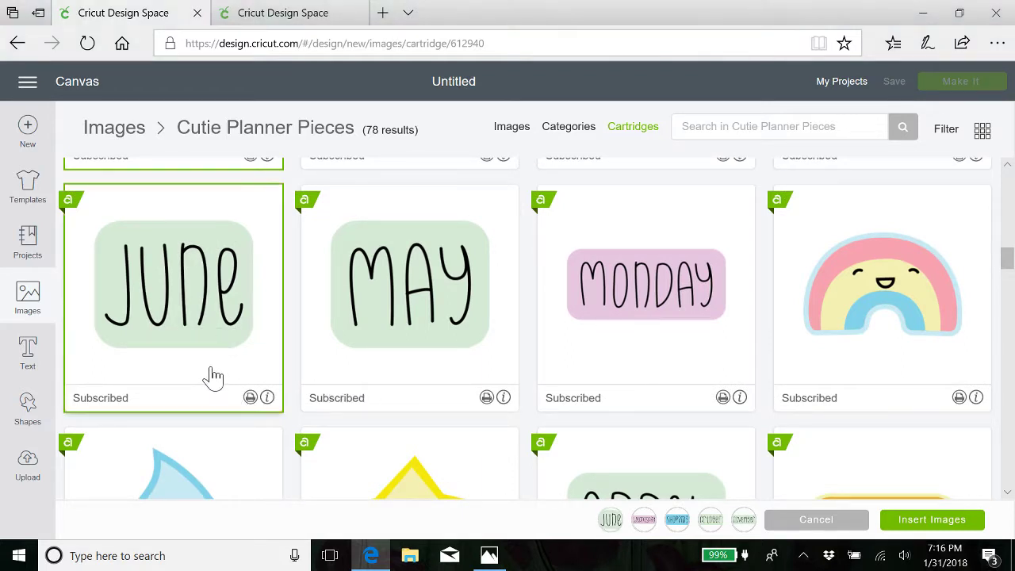
click(425, 374)
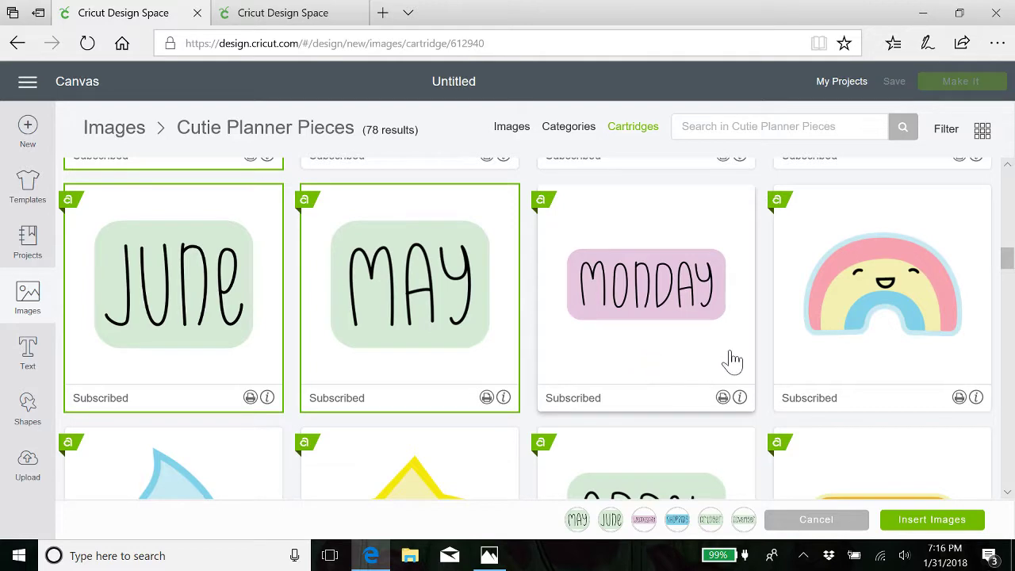
click(646, 357)
Add the printable Friday and December images to the selection.
scroll(647, 357, down, 5)
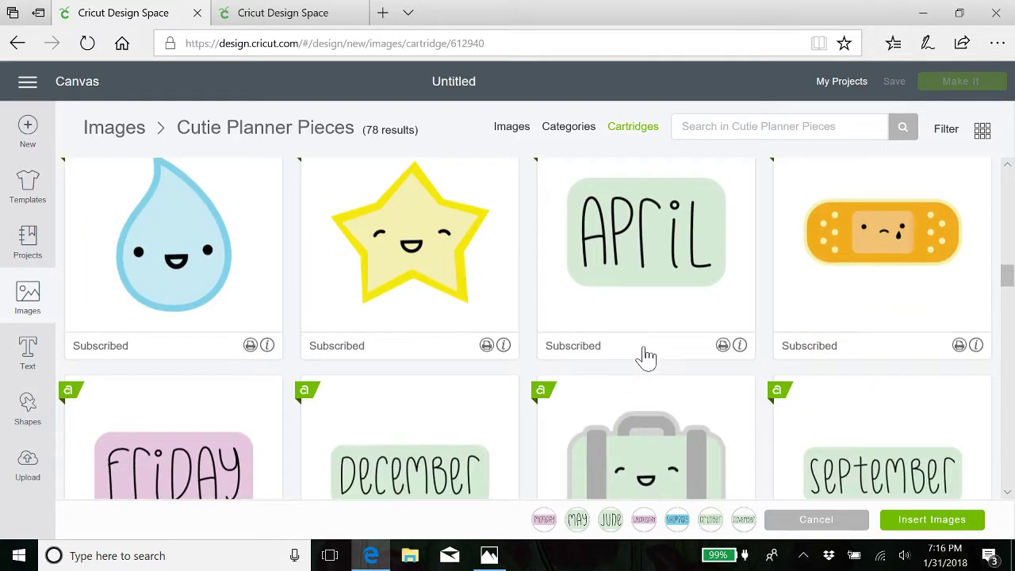
scroll(646, 357, down, 1)
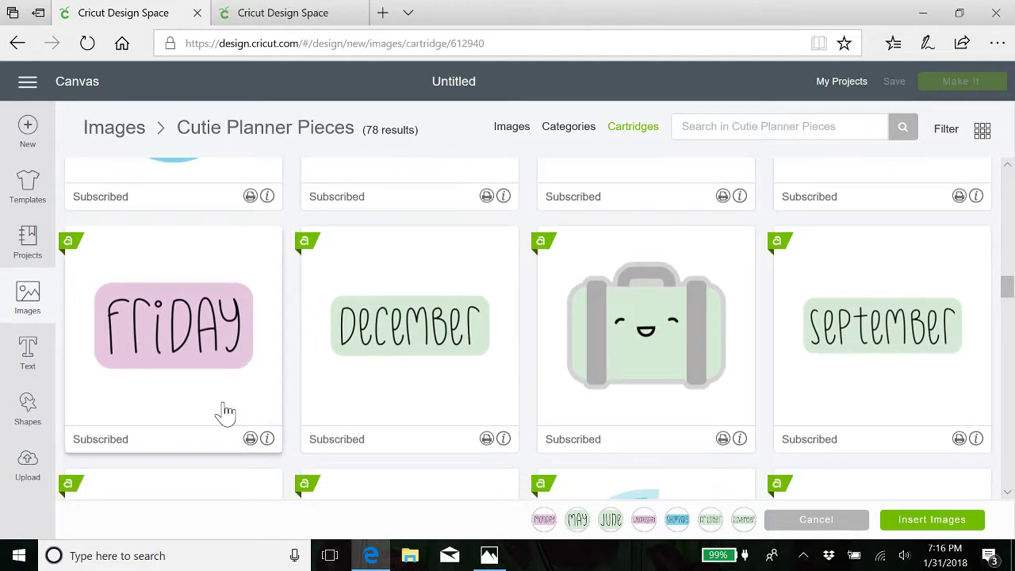
click(188, 405)
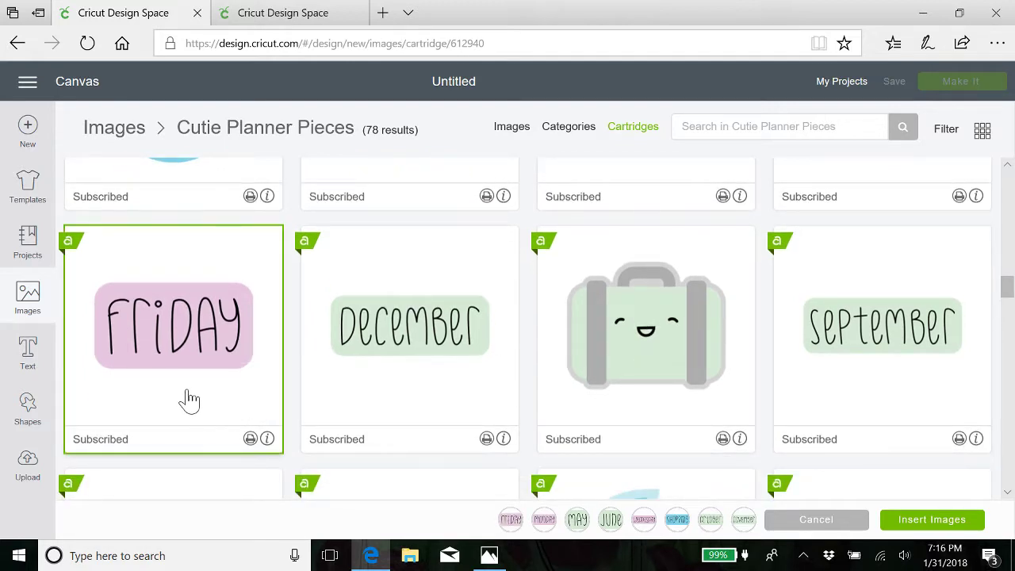
click(435, 406)
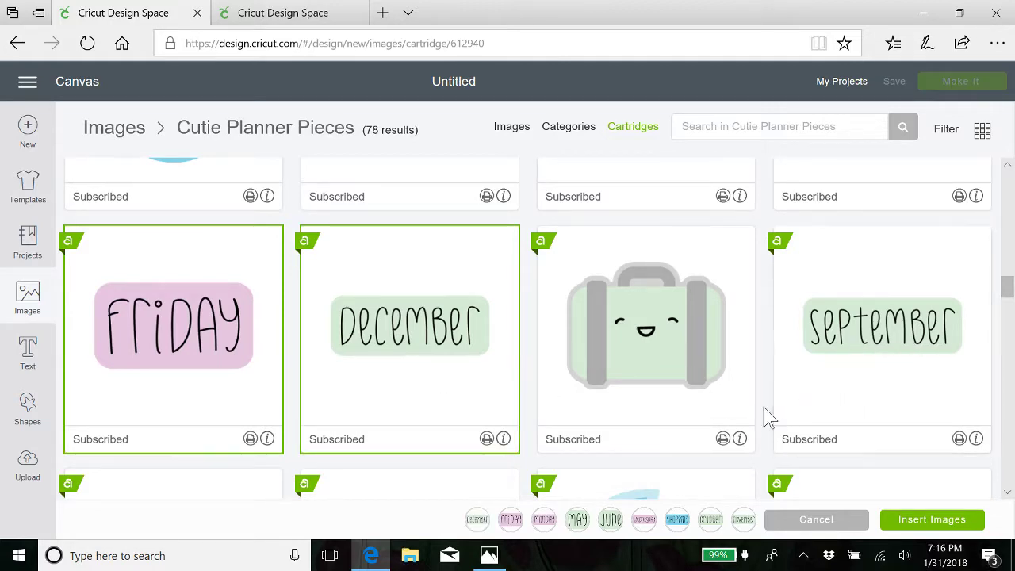
Add the printable March and August images to the selection.
scroll(769, 418, down, 4)
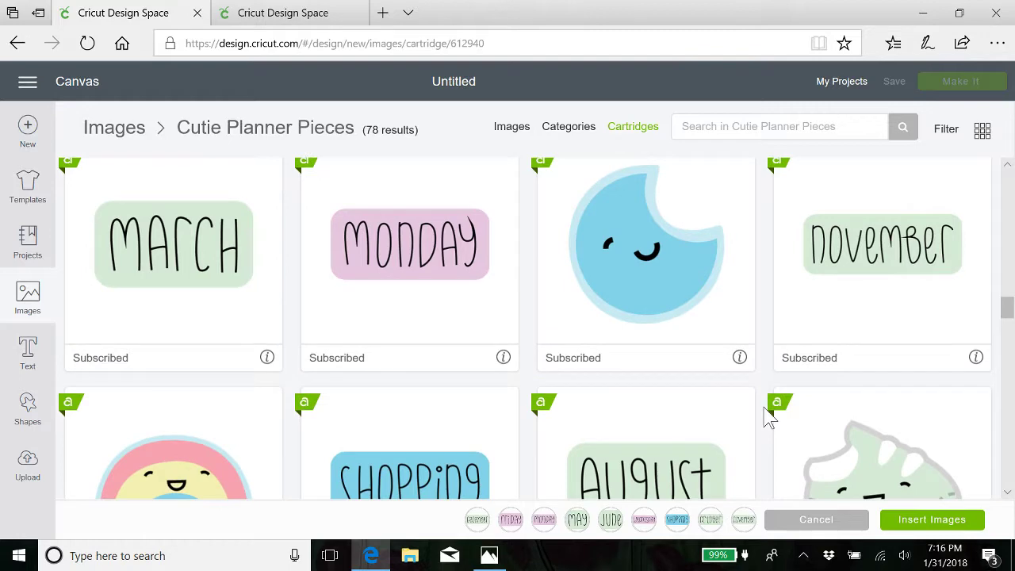
scroll(769, 418, down, 4)
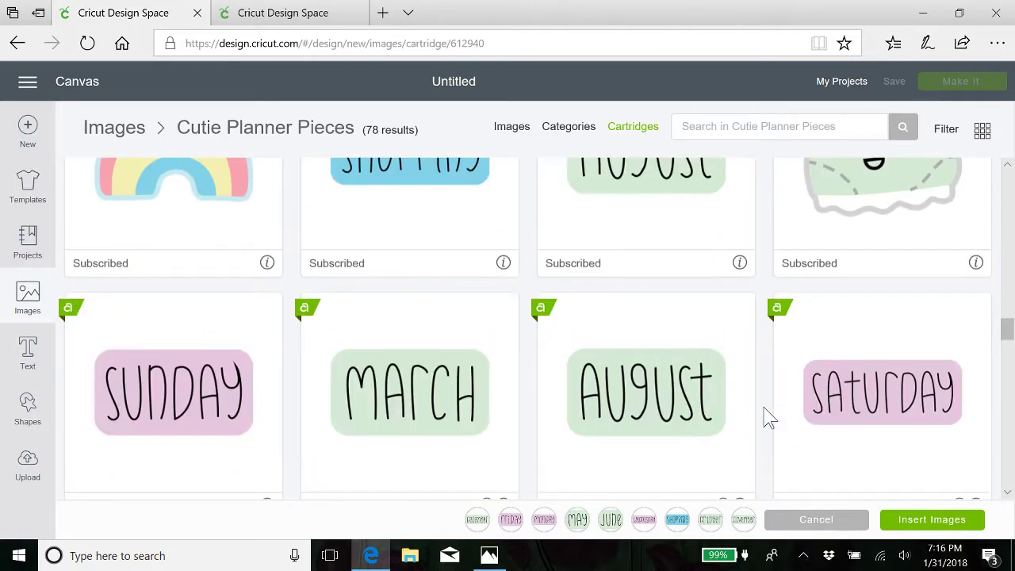
scroll(769, 418, down, 1)
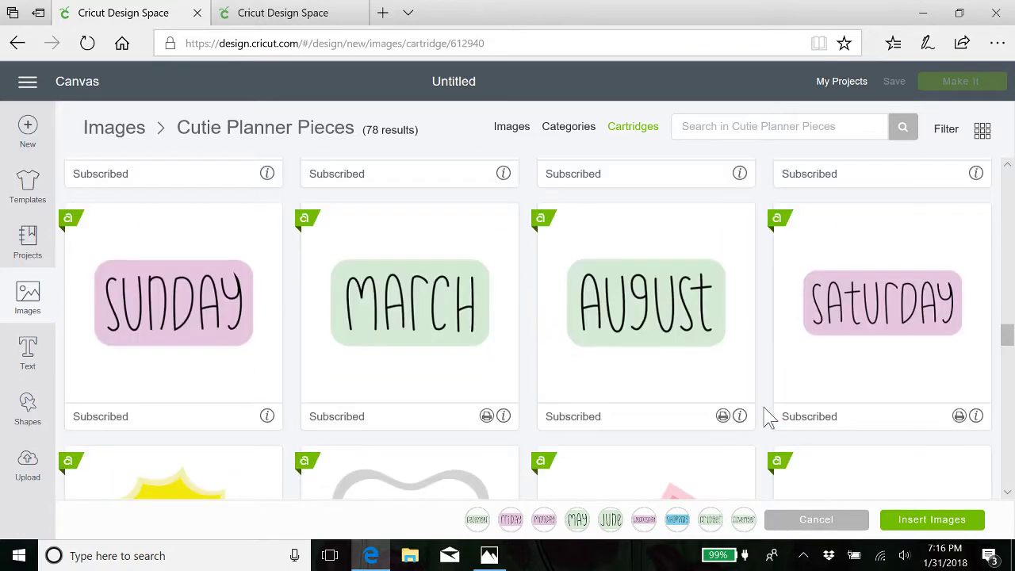
click(398, 381)
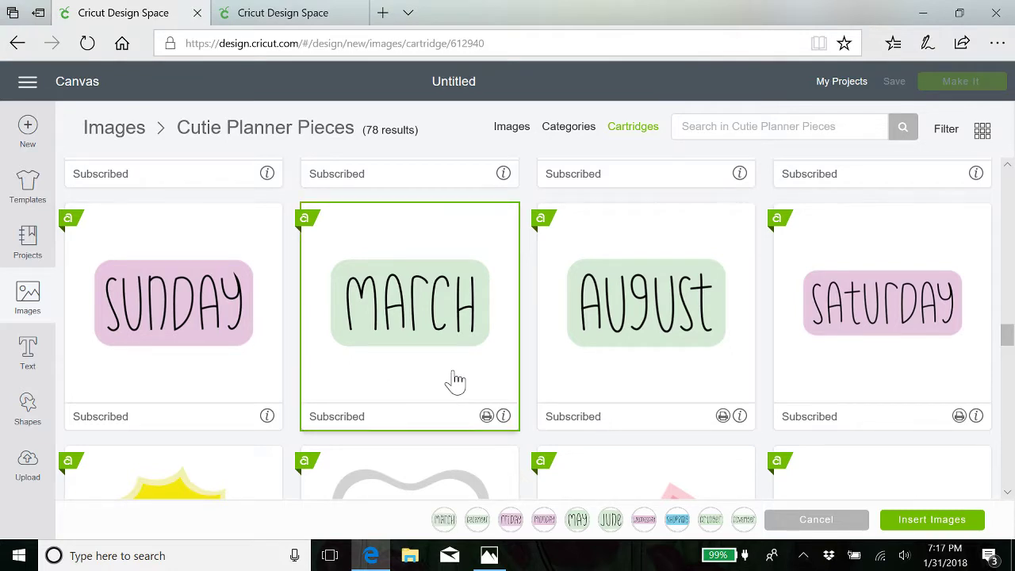
click(664, 379)
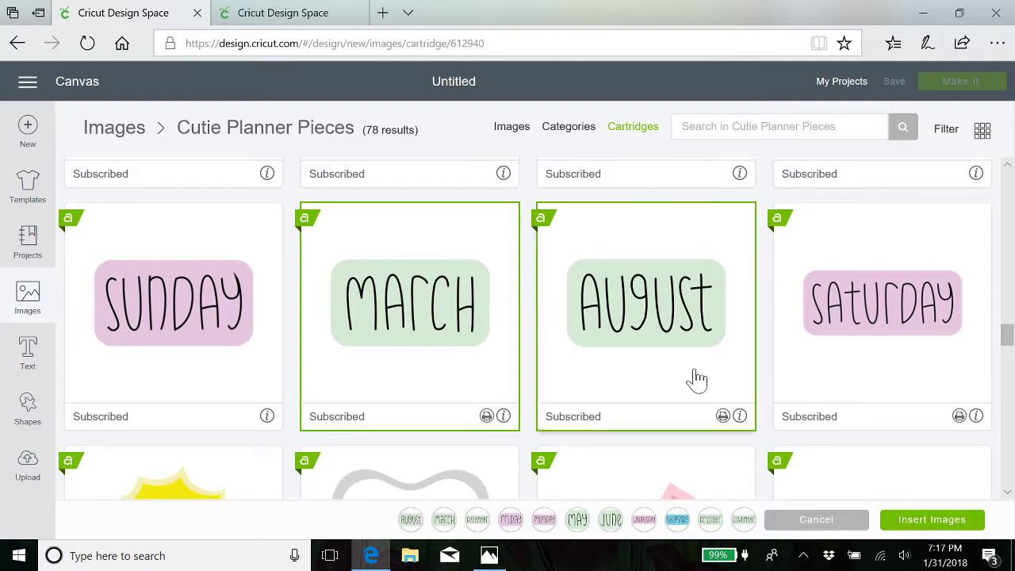
Add the printable Saturday and February images to the selection.
click(885, 373)
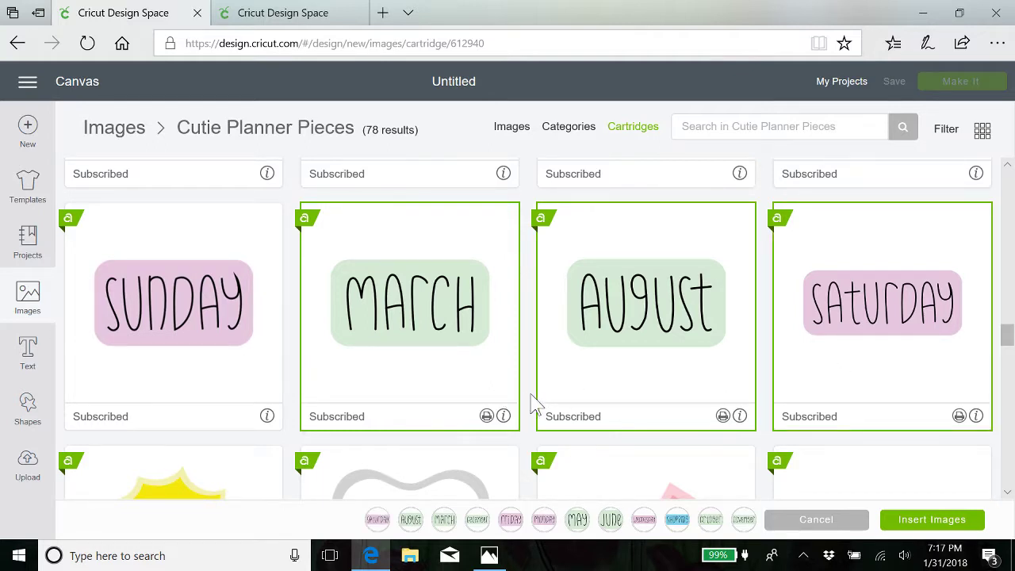
scroll(533, 405, down, 2)
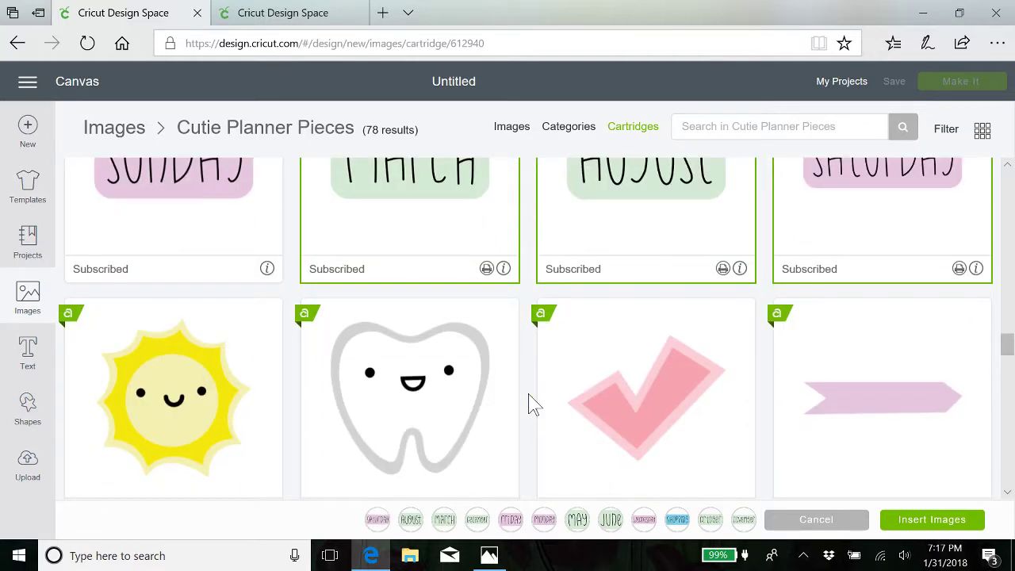
scroll(533, 405, down, 8)
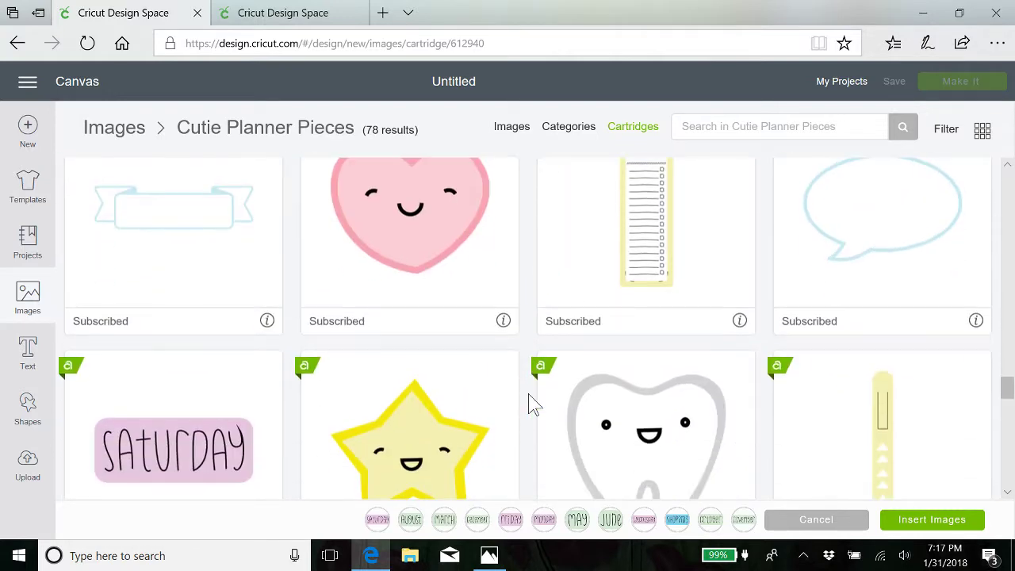
scroll(533, 404, down, 3)
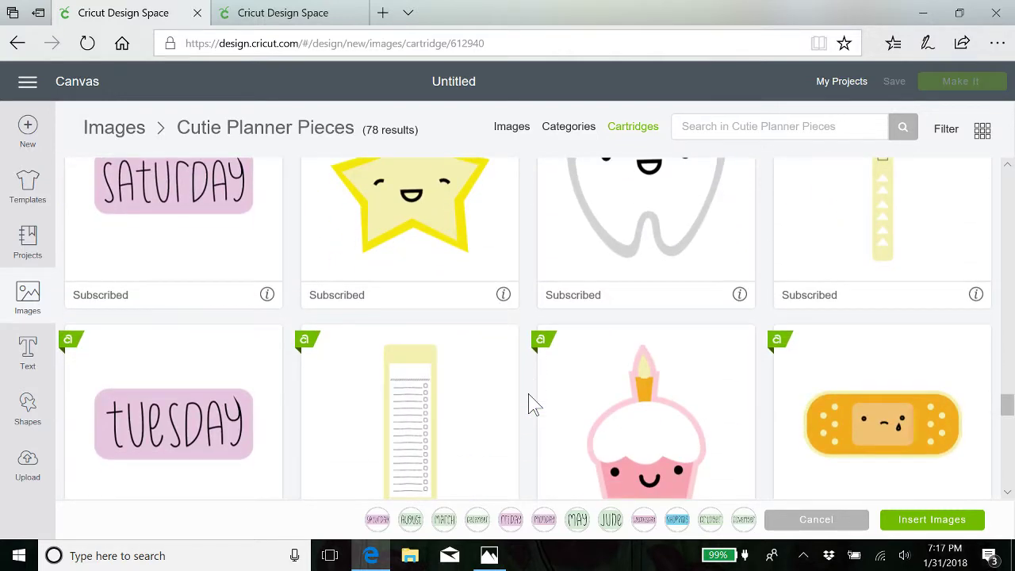
scroll(531, 404, down, 5)
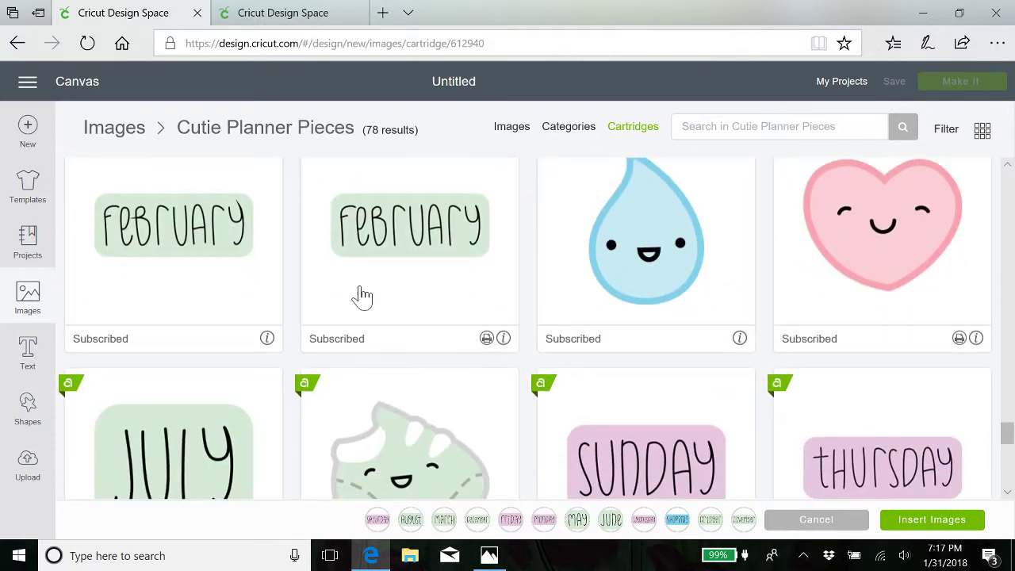
click(418, 288)
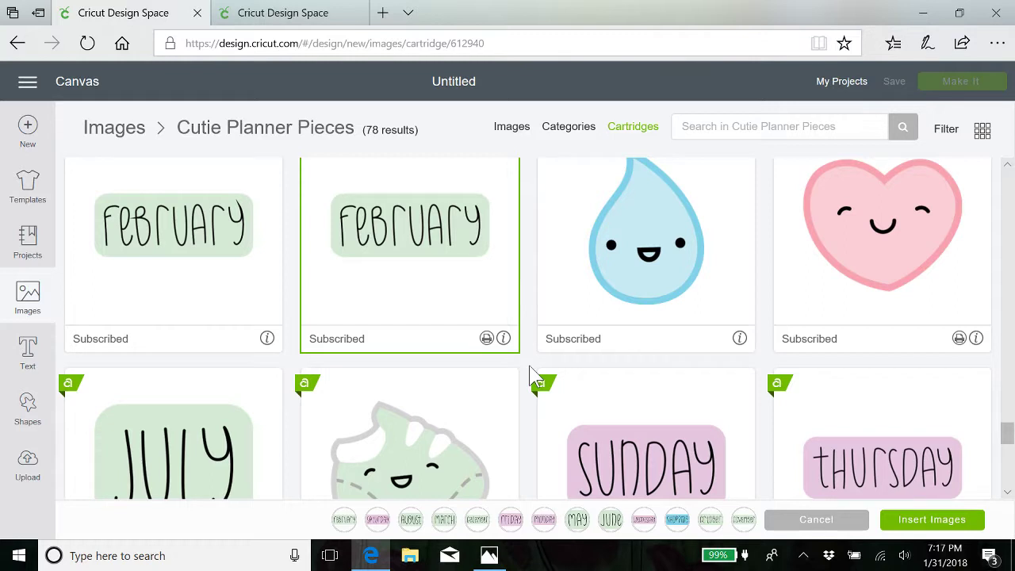
Add the printable July, Sunday and Thursday images to the selection.
scroll(533, 374, down, 3)
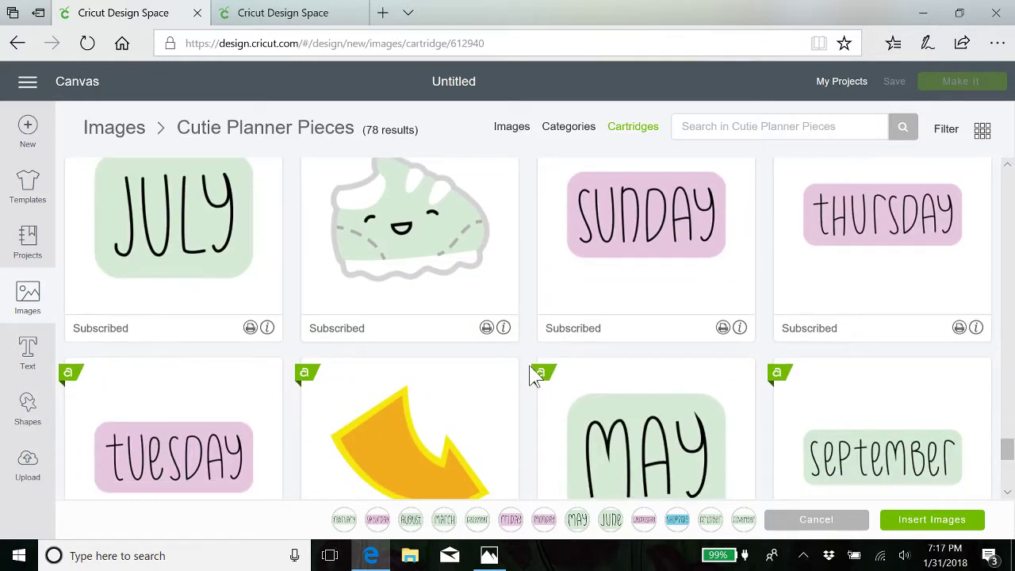
click(190, 310)
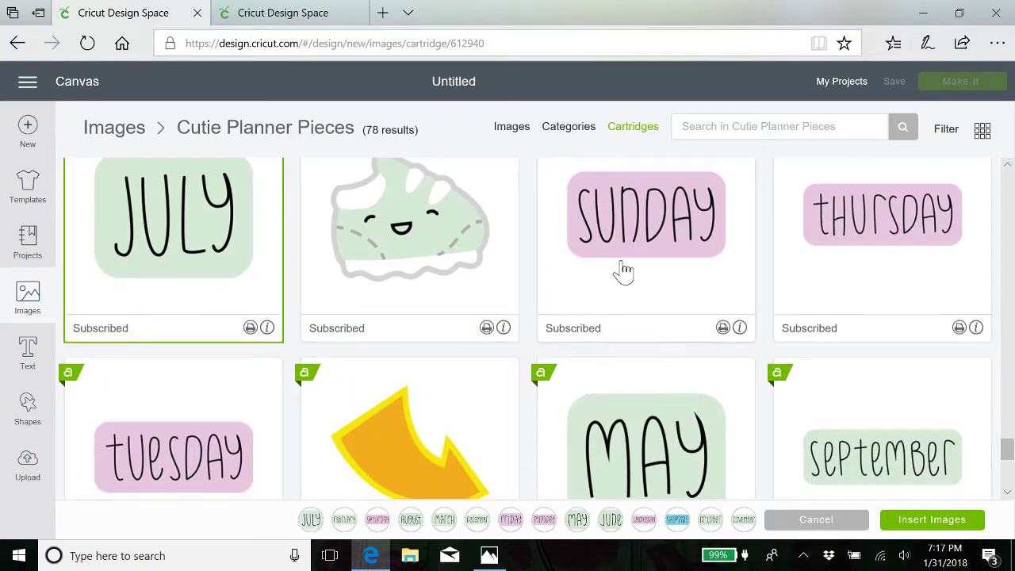
click(633, 304)
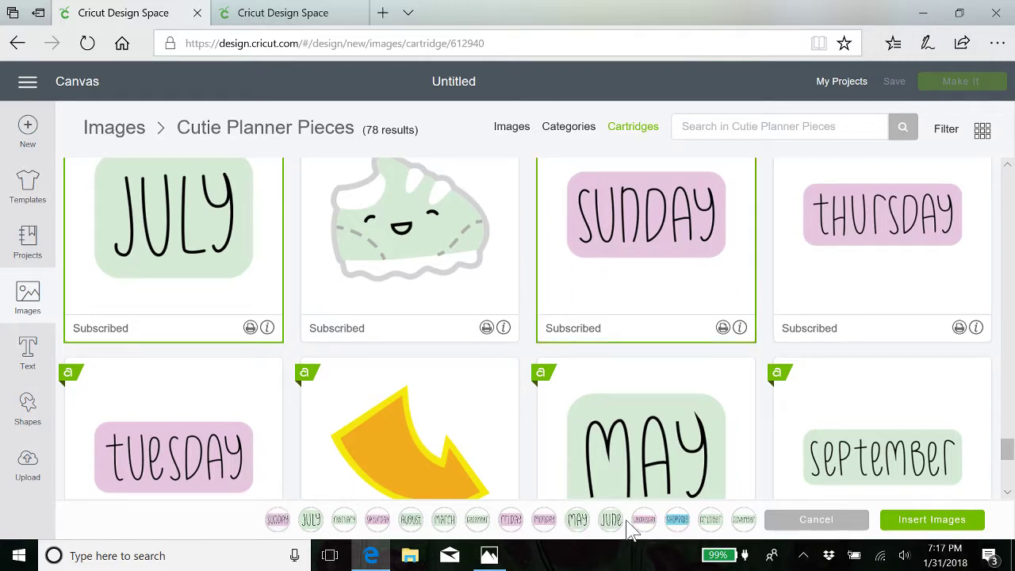
click(870, 280)
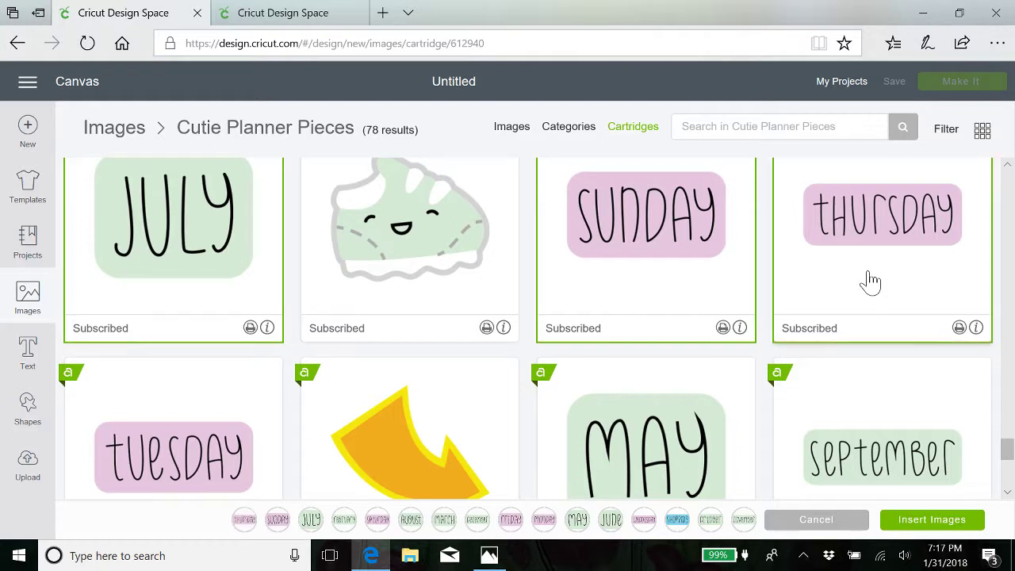
Add the printable Tuesday image to the selection and insert all the selected images onto the canvas.
scroll(870, 279, down, 4)
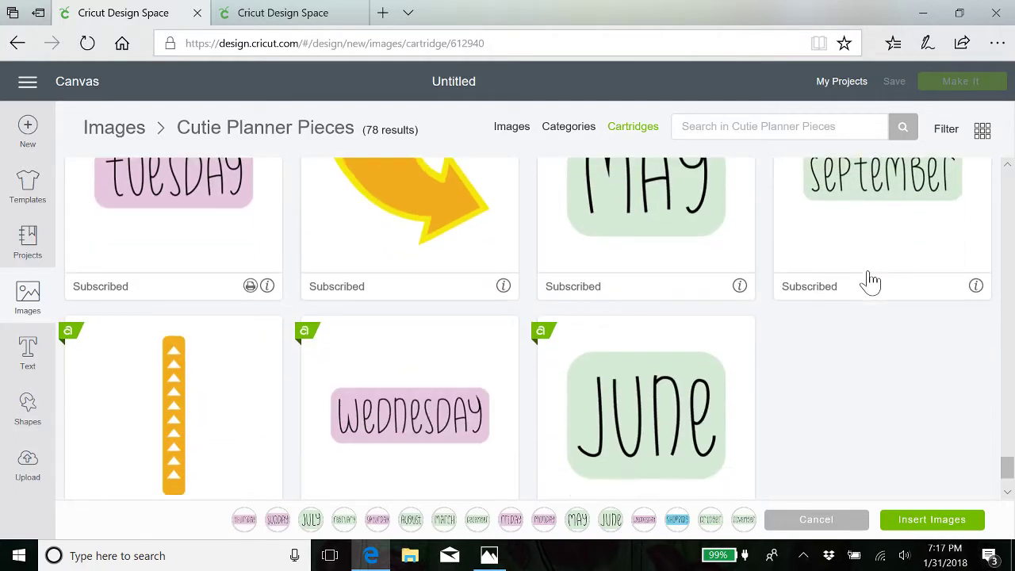
click(203, 247)
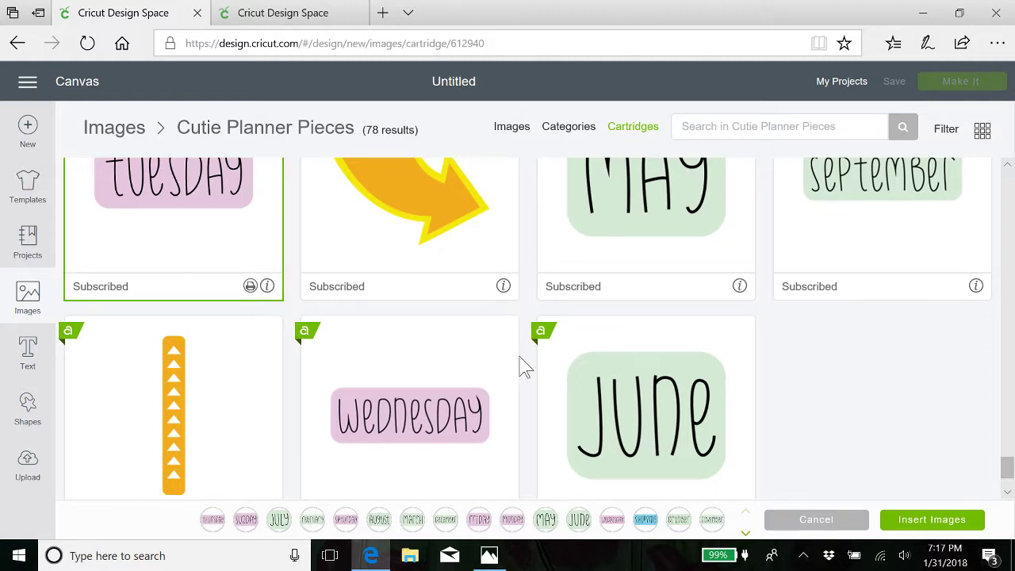
scroll(527, 369, down, 2)
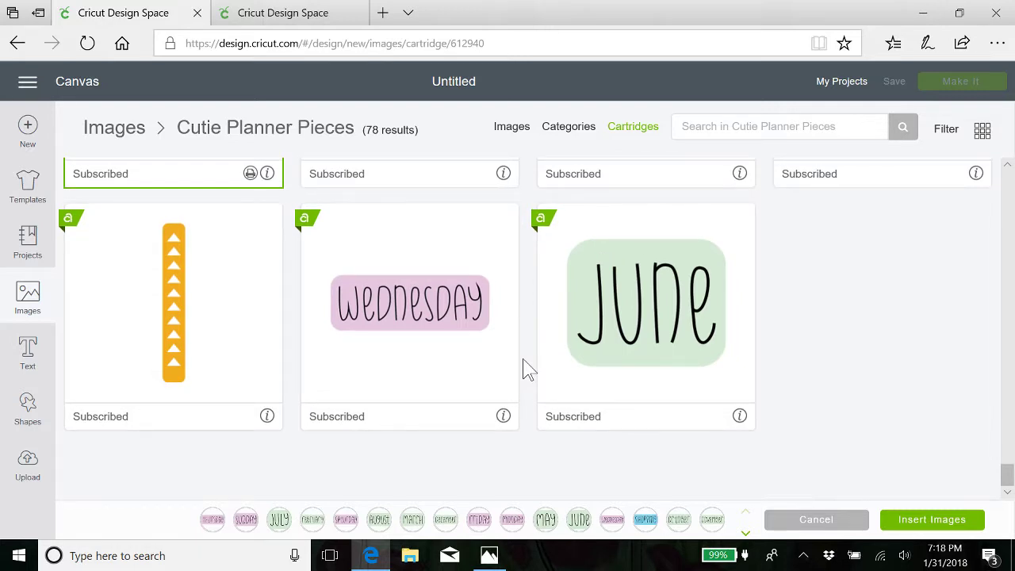
click(932, 522)
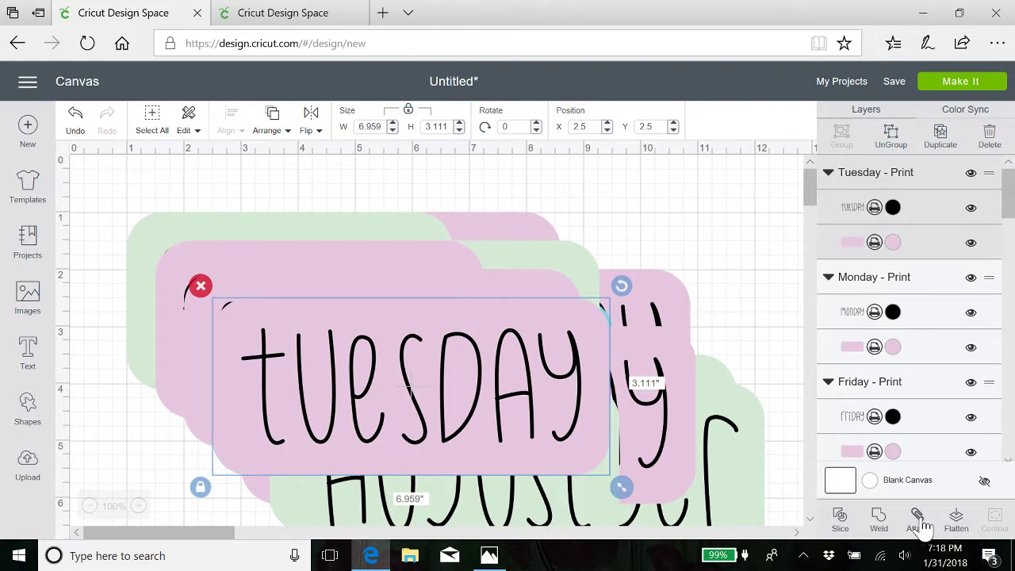
Move the Tuesday image far down from the stacked images, to about X 0.28 and Y 31.36, and deselect it.
click(705, 258)
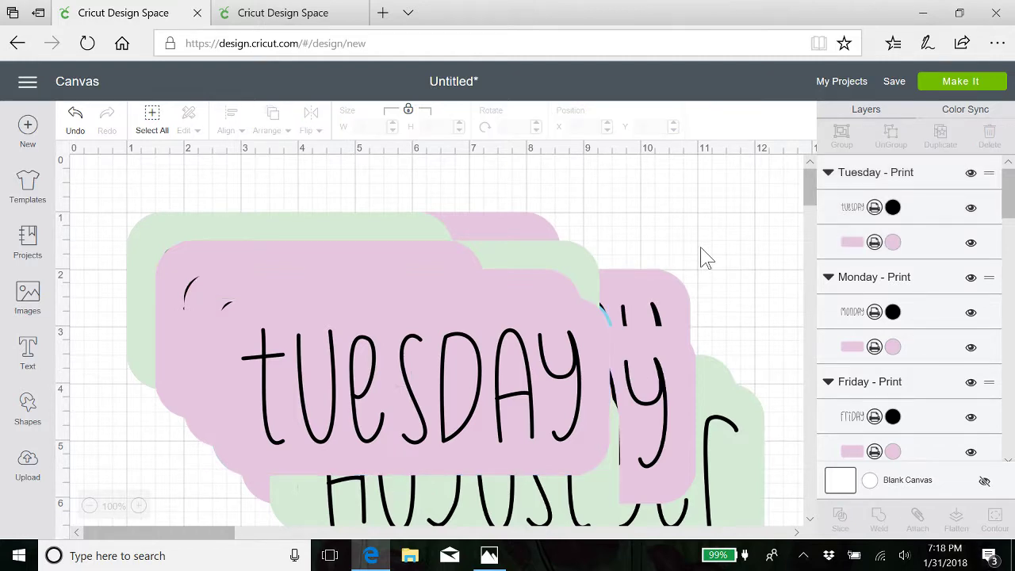
scroll(468, 393, down, 1)
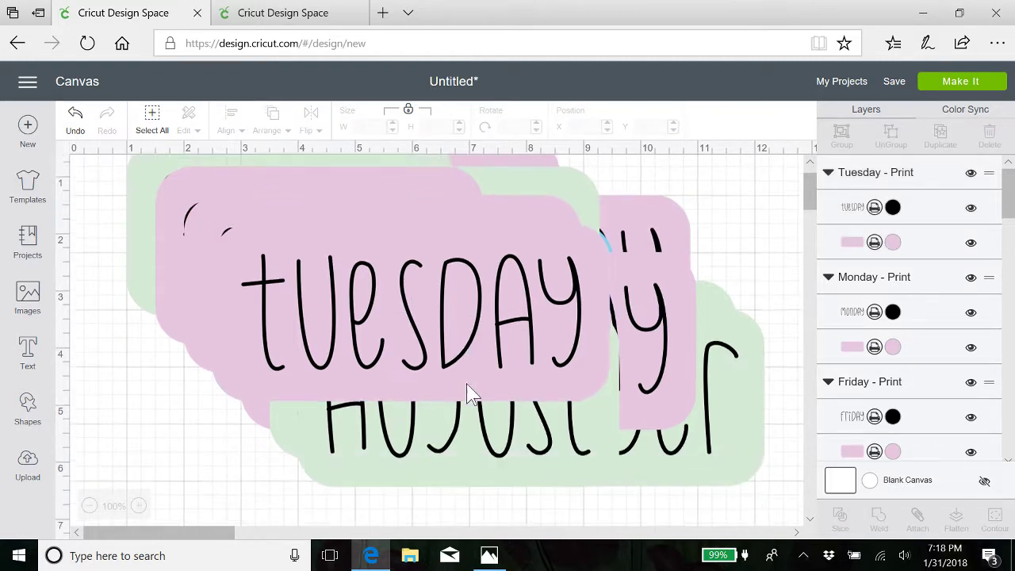
scroll(468, 392, down, 3)
scroll(467, 392, up, 3)
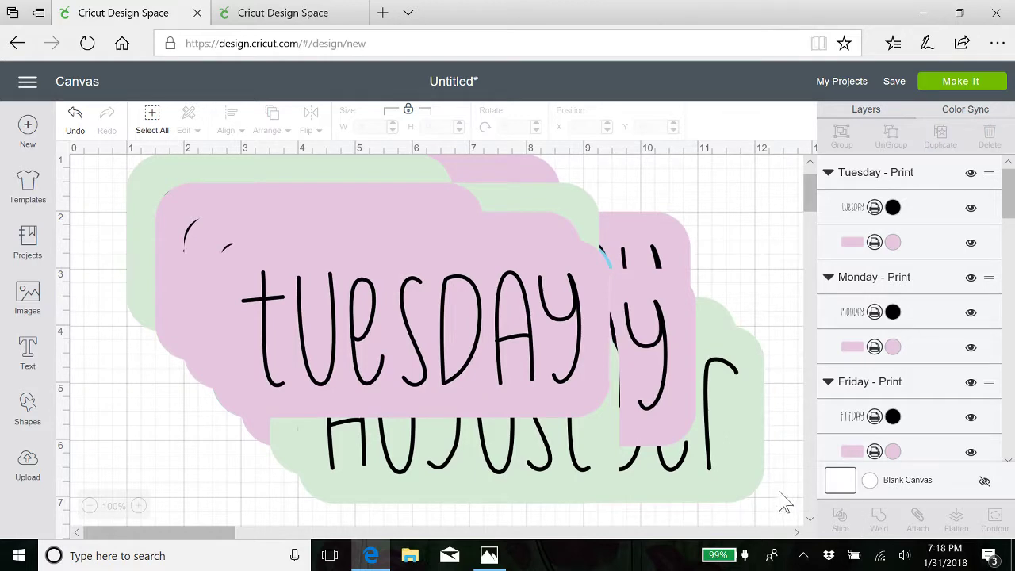
click(90, 506)
click(90, 506)
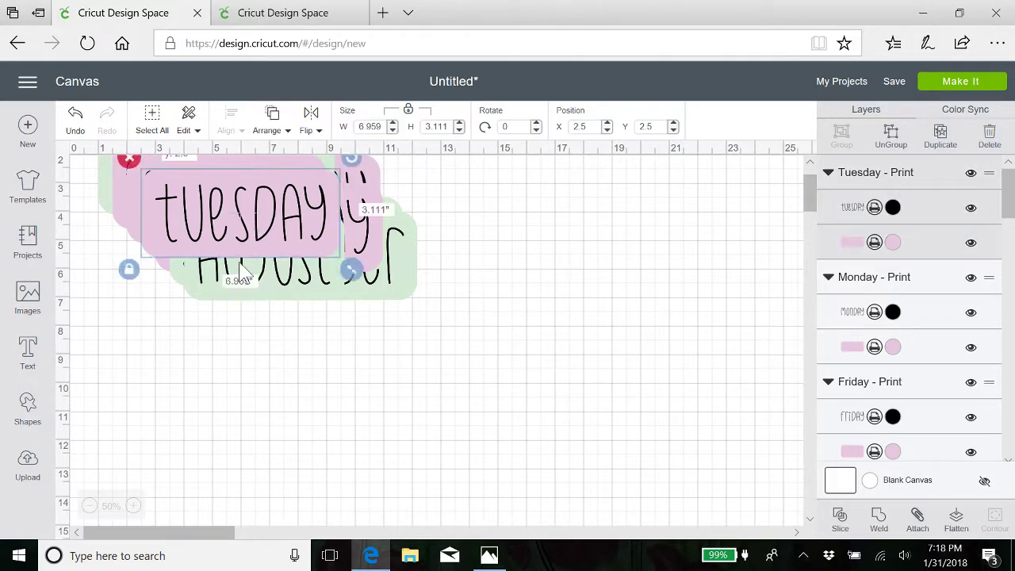
drag(258, 232, 193, 559)
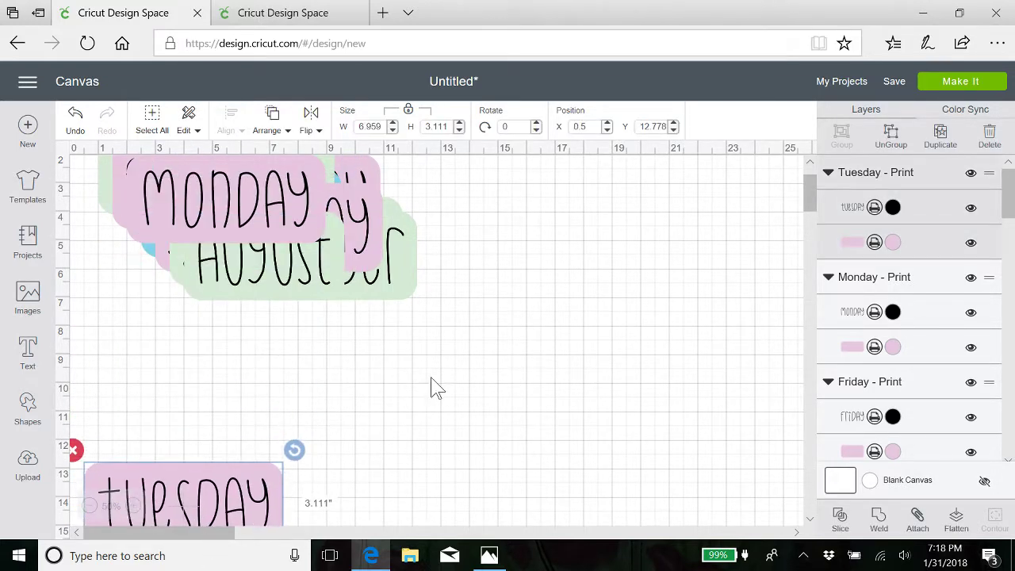
scroll(447, 387, down, 6)
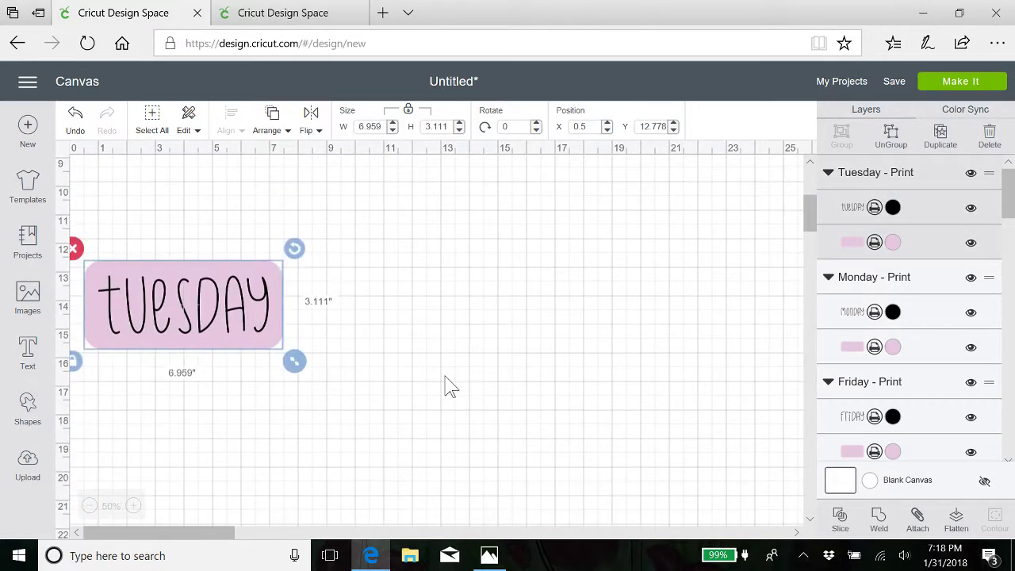
drag(182, 283, 176, 549)
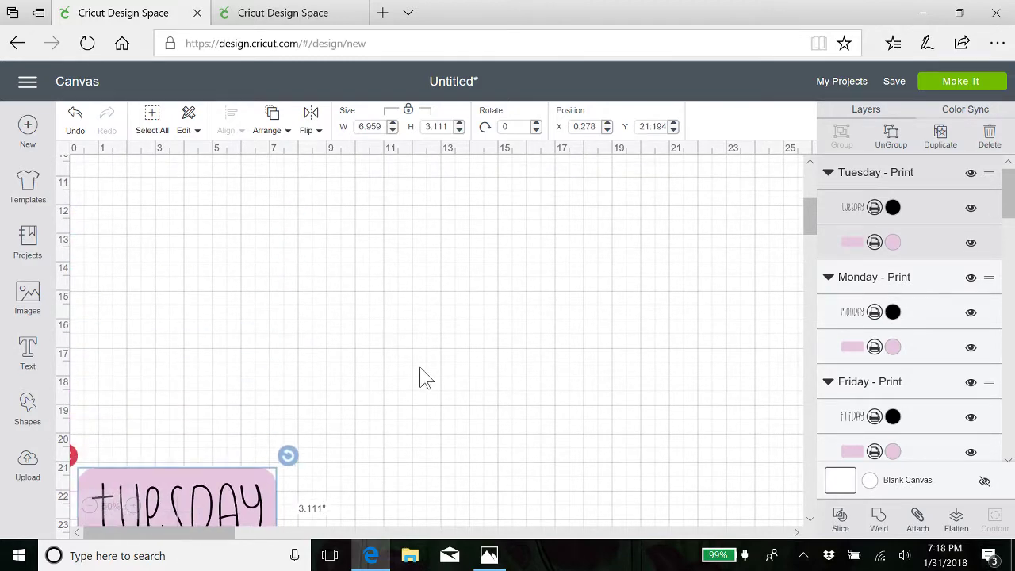
scroll(420, 374, down, 8)
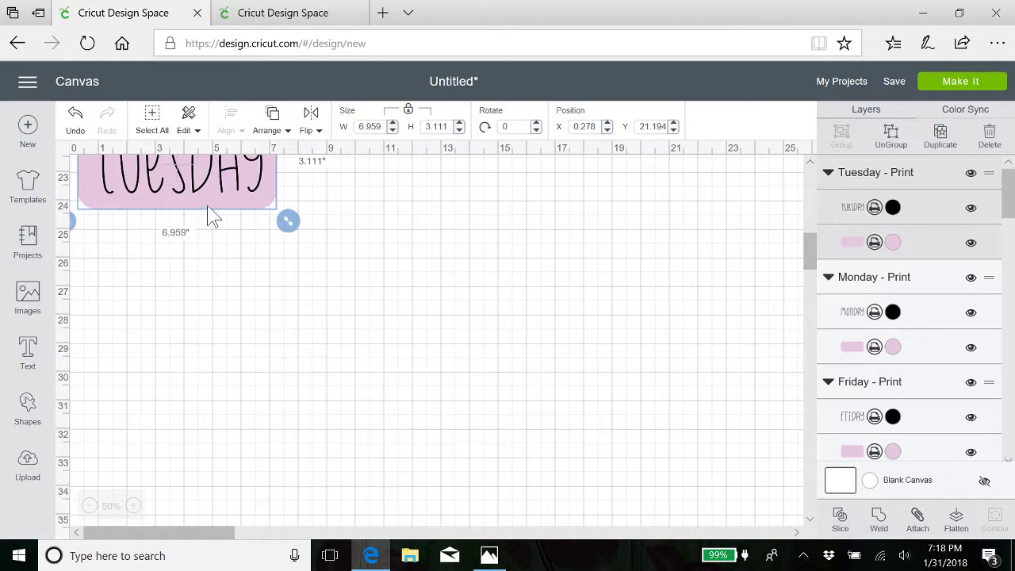
drag(202, 205, 204, 498)
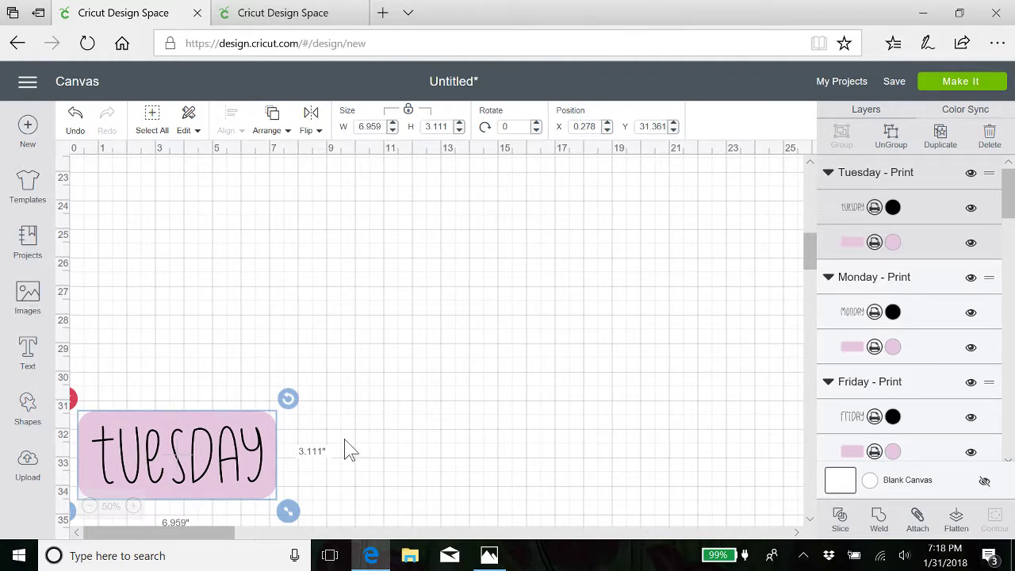
click(329, 287)
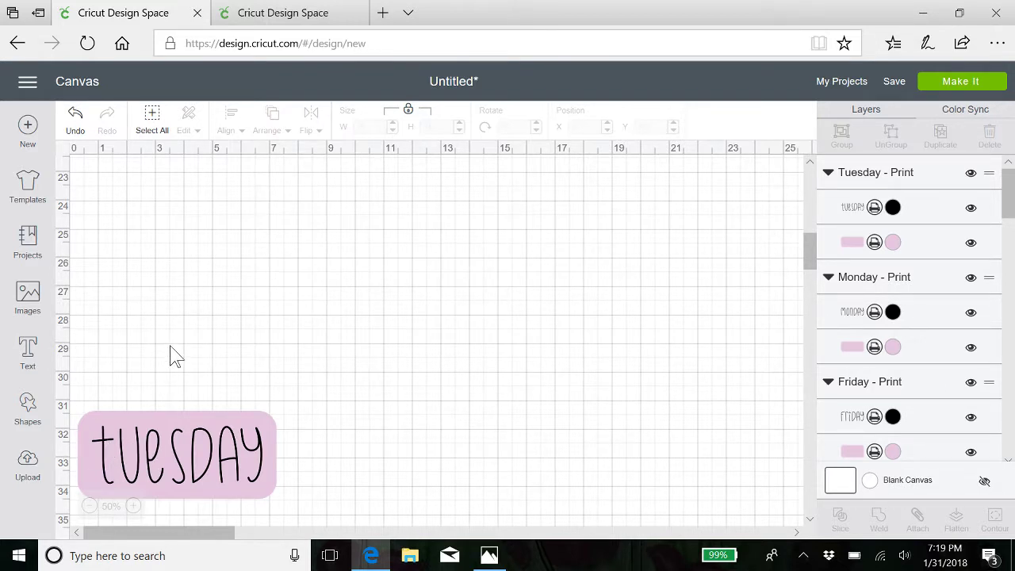
Align all the images on the canvas to the left and distribute them vertically.
scroll(175, 356, down, 3)
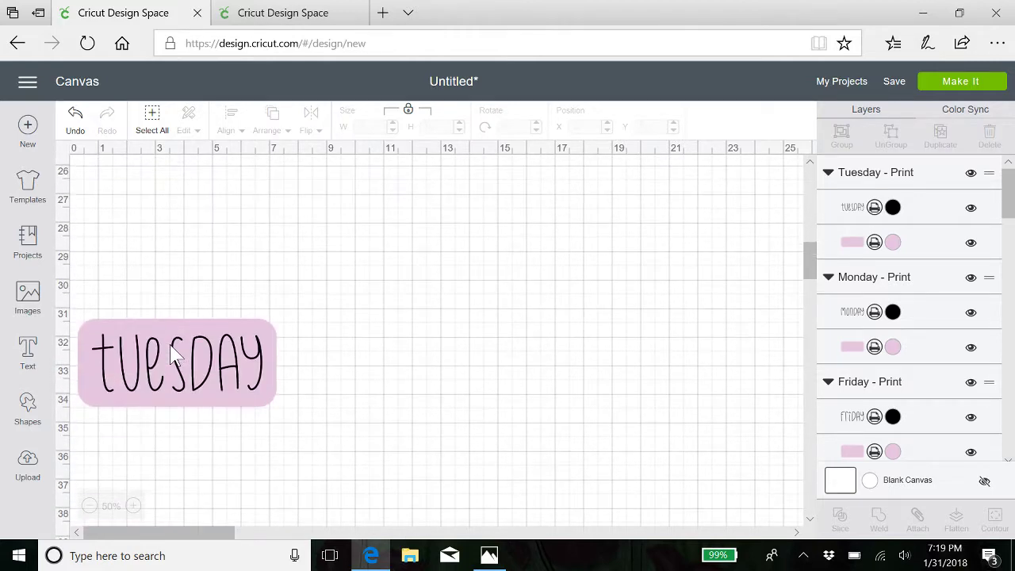
click(154, 118)
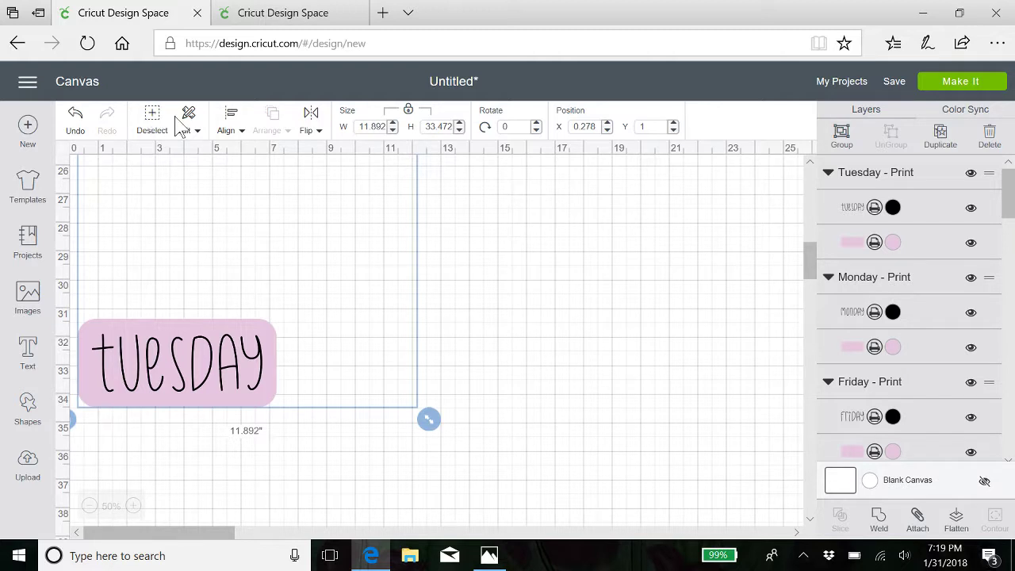
click(231, 126)
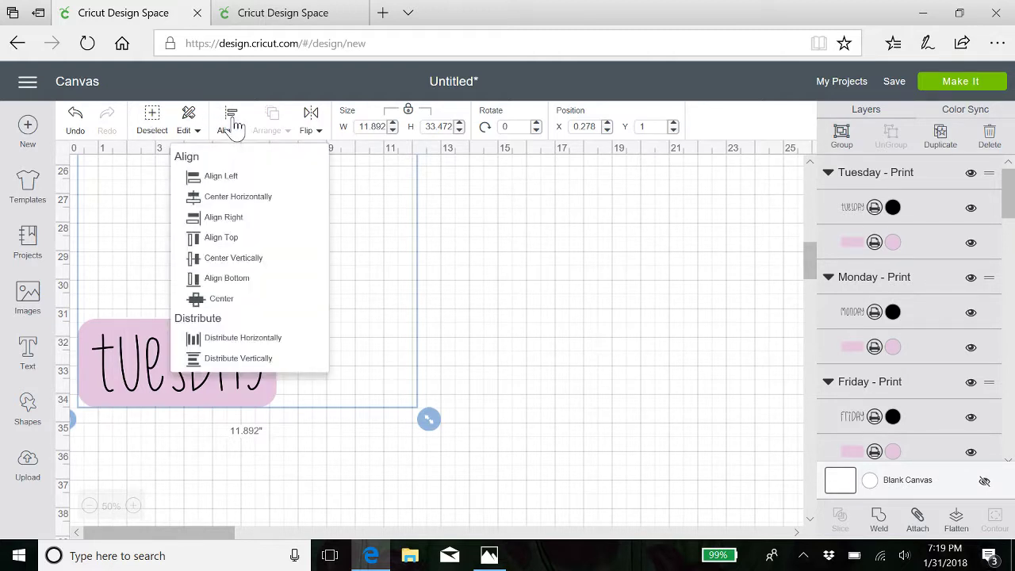
click(230, 179)
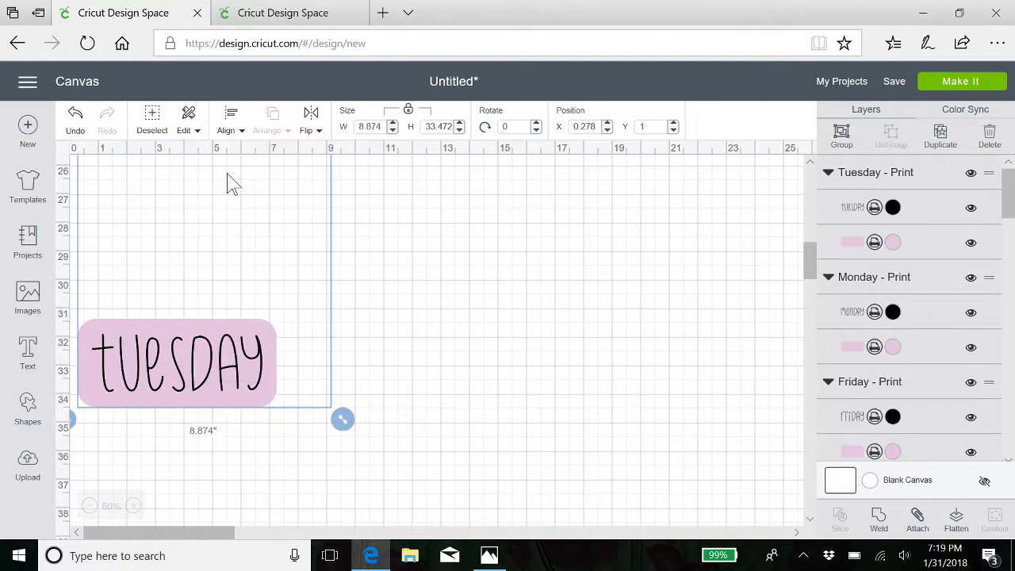
click(232, 123)
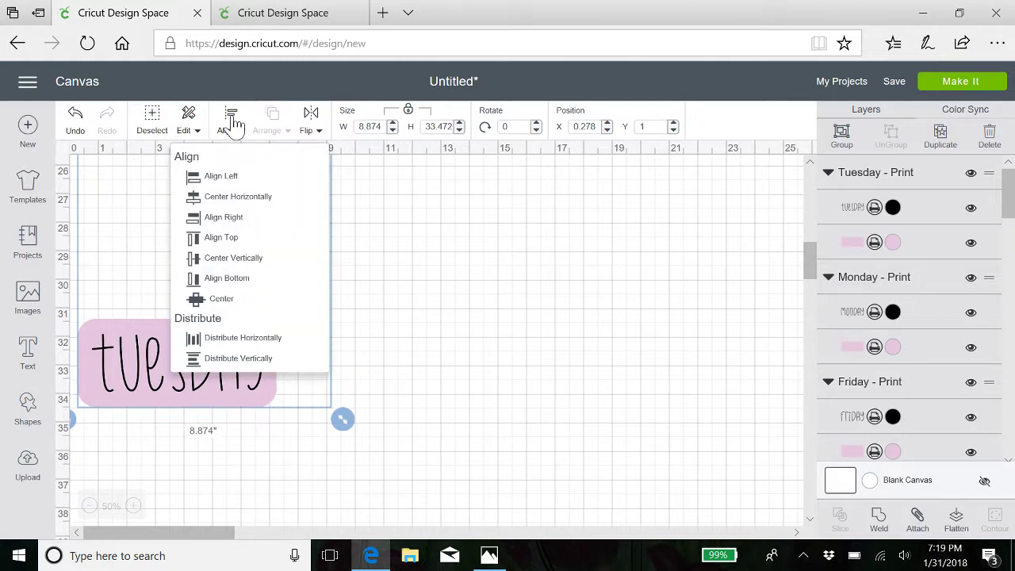
click(242, 358)
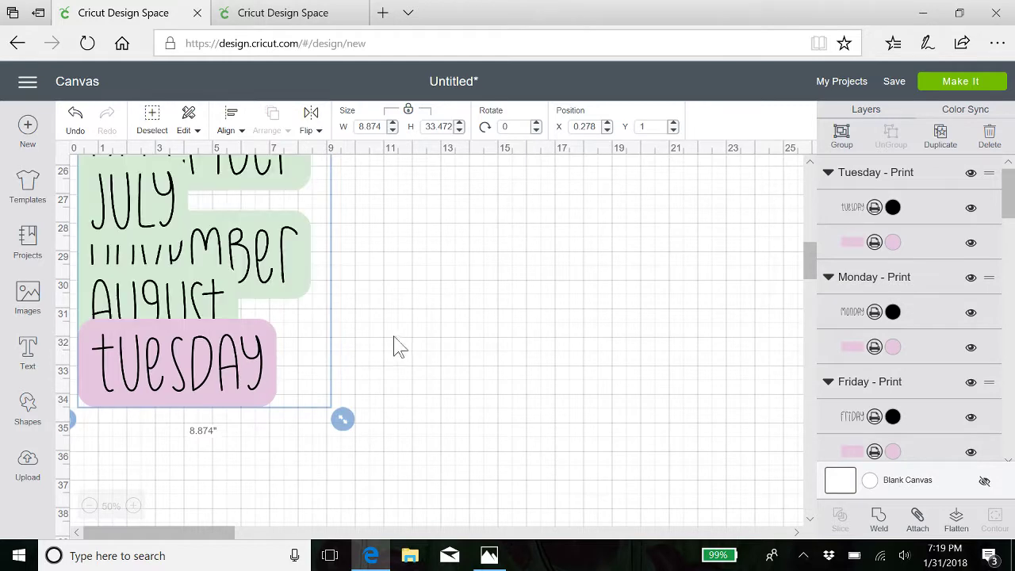
Pull the blue Shopping image out of the column of labels and delete it.
scroll(399, 347, up, 9)
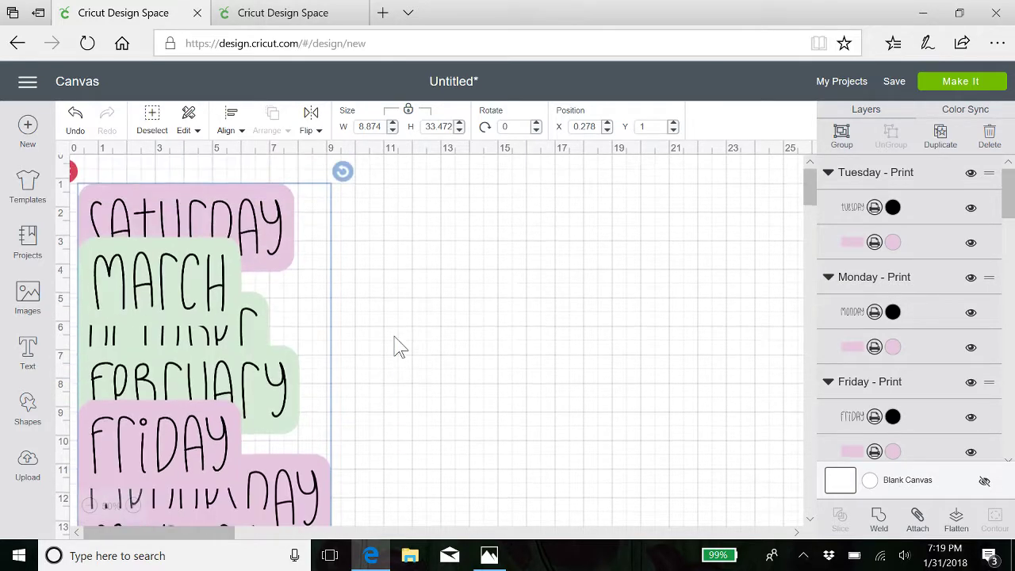
scroll(399, 347, down, 5)
scroll(397, 346, down, 3)
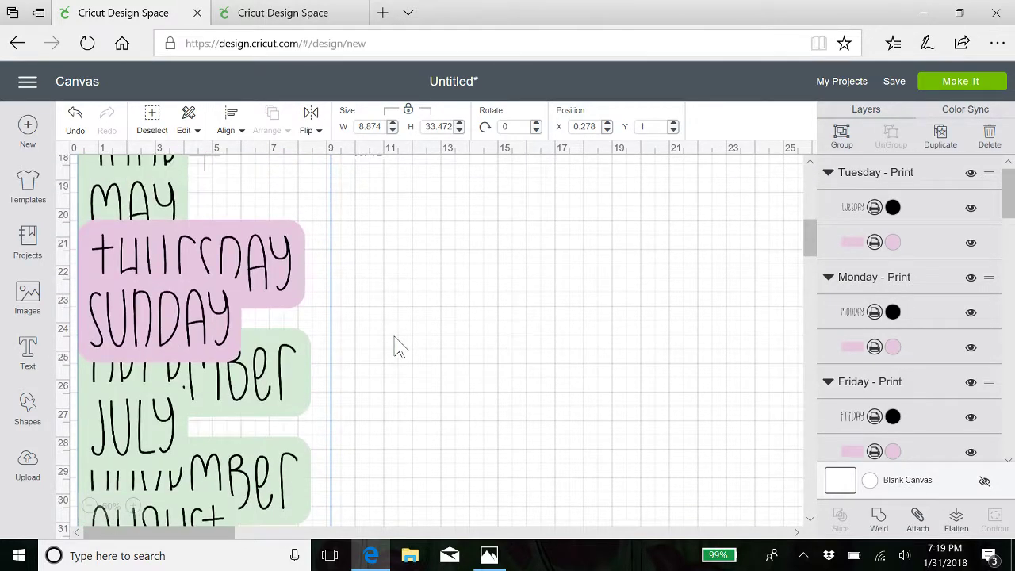
scroll(394, 345, up, 5)
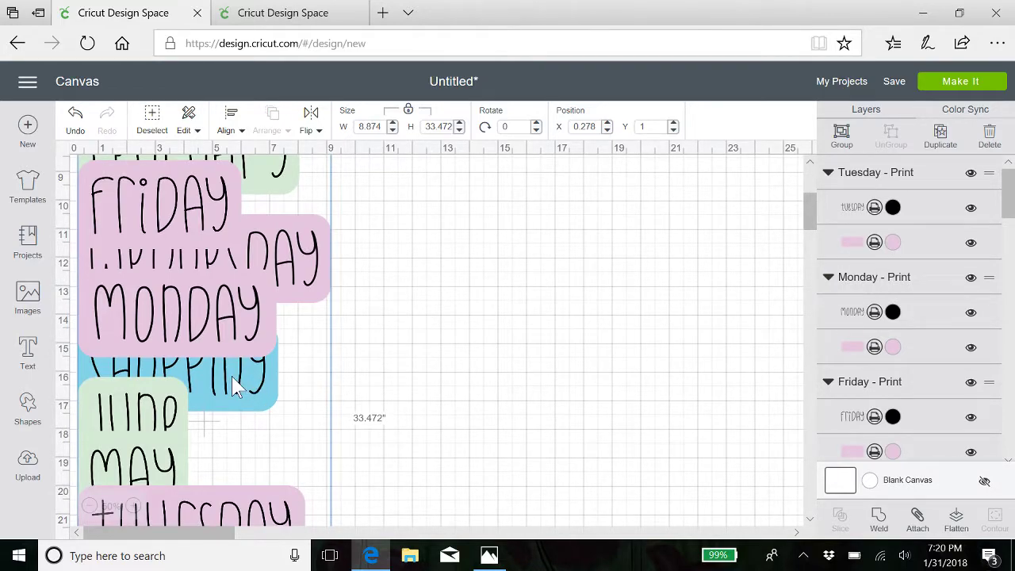
drag(232, 377, 648, 369)
click(370, 361)
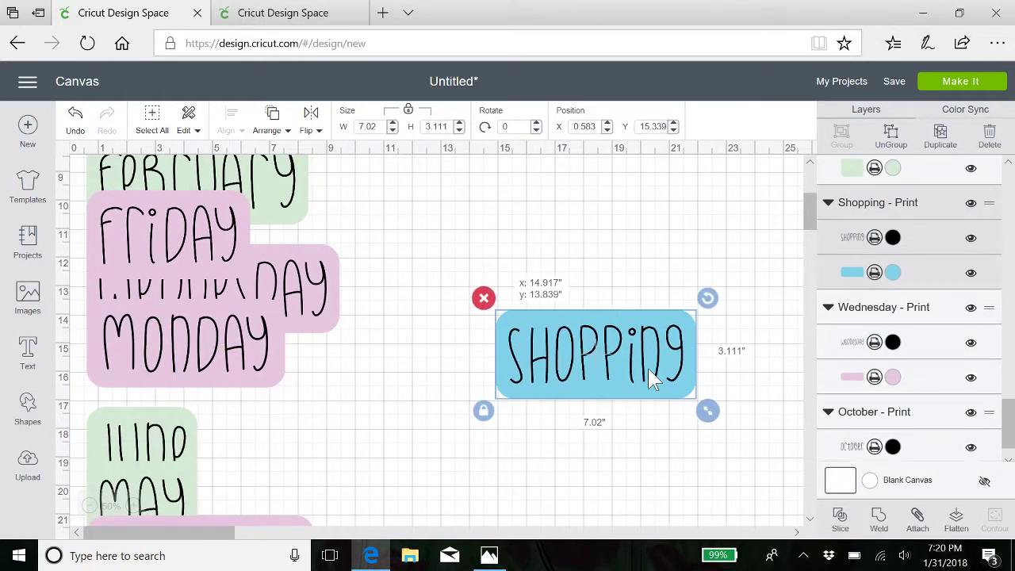
click(485, 301)
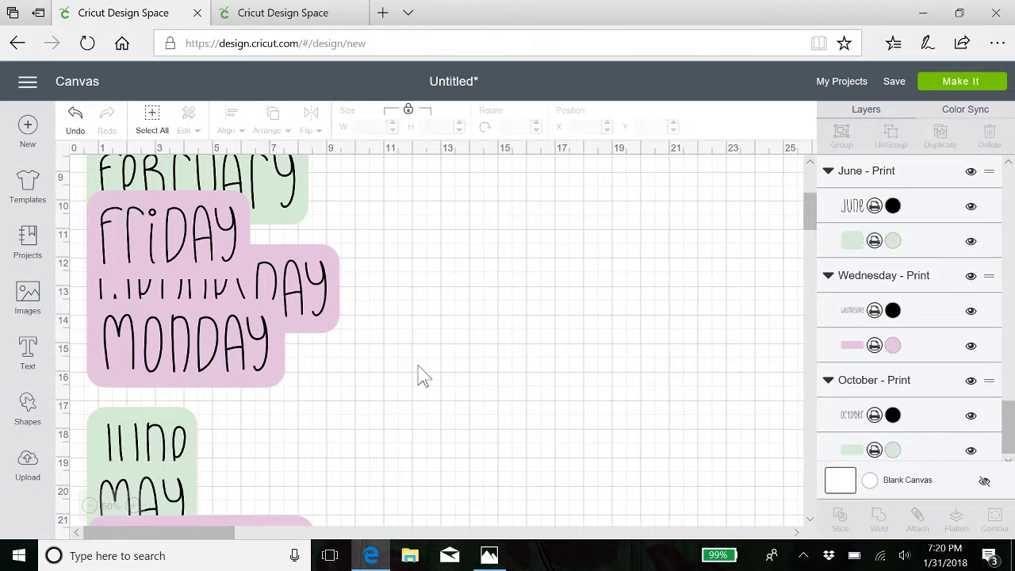
Move the Tuesday image out of the label column into the empty canvas beside it, to about X 13.08 and Y 28.17.
scroll(422, 376, down, 10)
scroll(423, 375, up, 2)
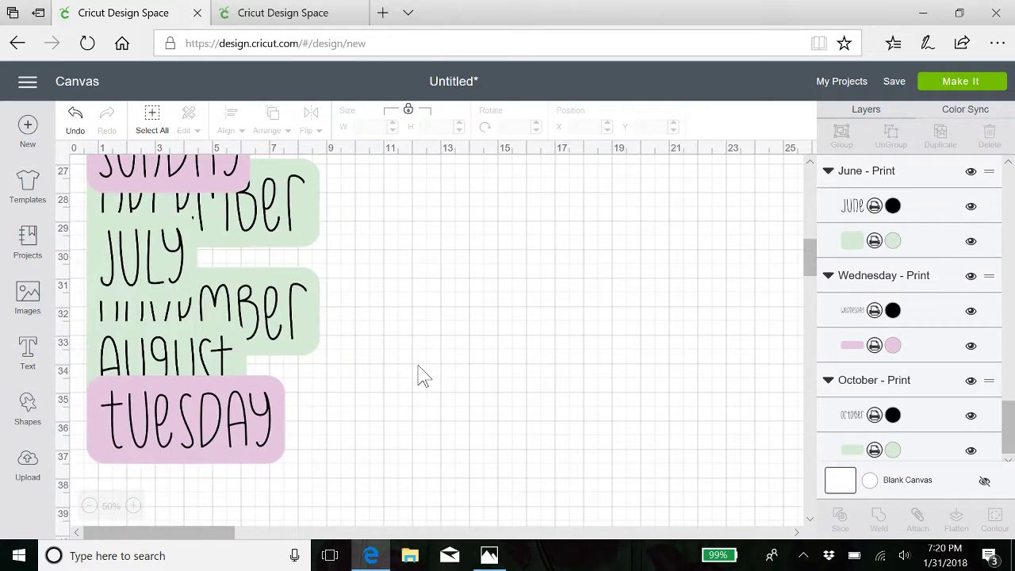
scroll(423, 375, down, 1)
scroll(412, 377, down, 1)
drag(209, 363, 569, 236)
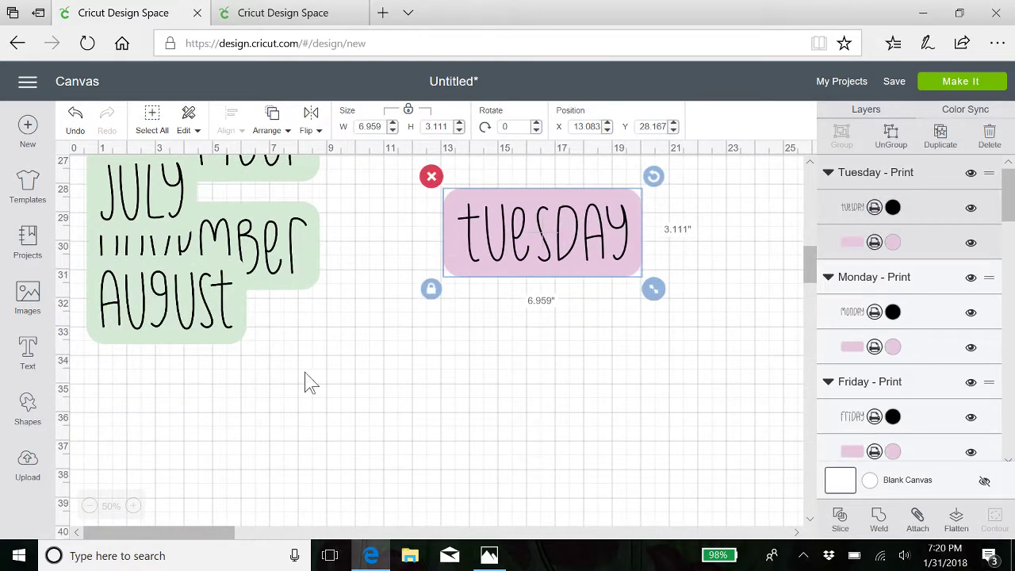
scroll(307, 380, up, 10)
scroll(309, 381, down, 7)
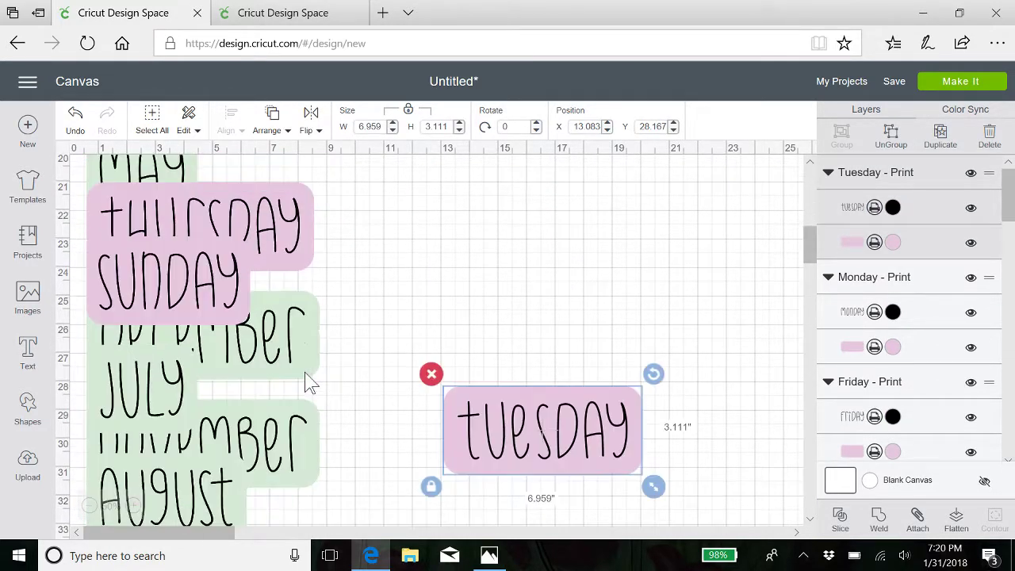
scroll(309, 380, up, 3)
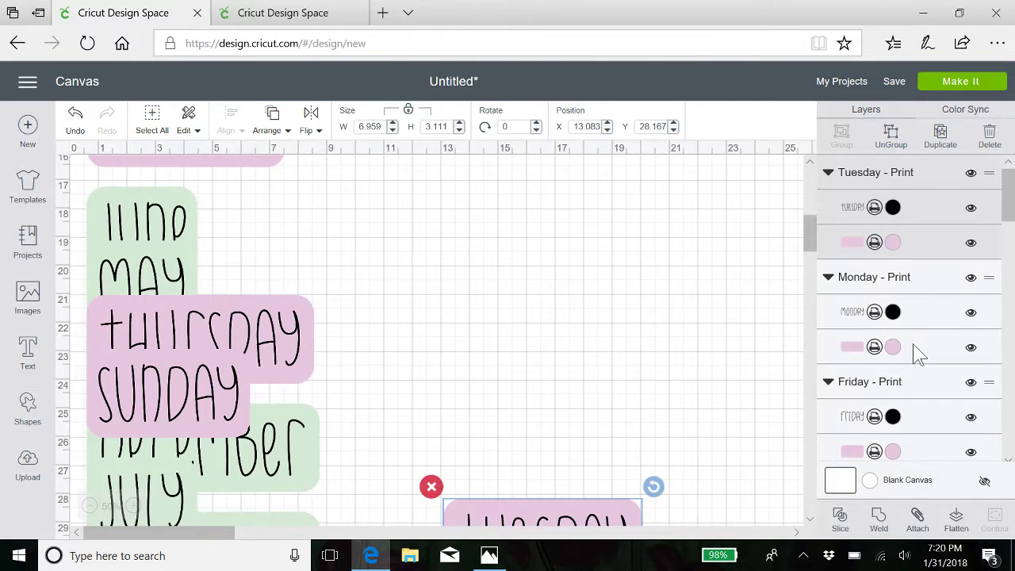
scroll(920, 352, up, 3)
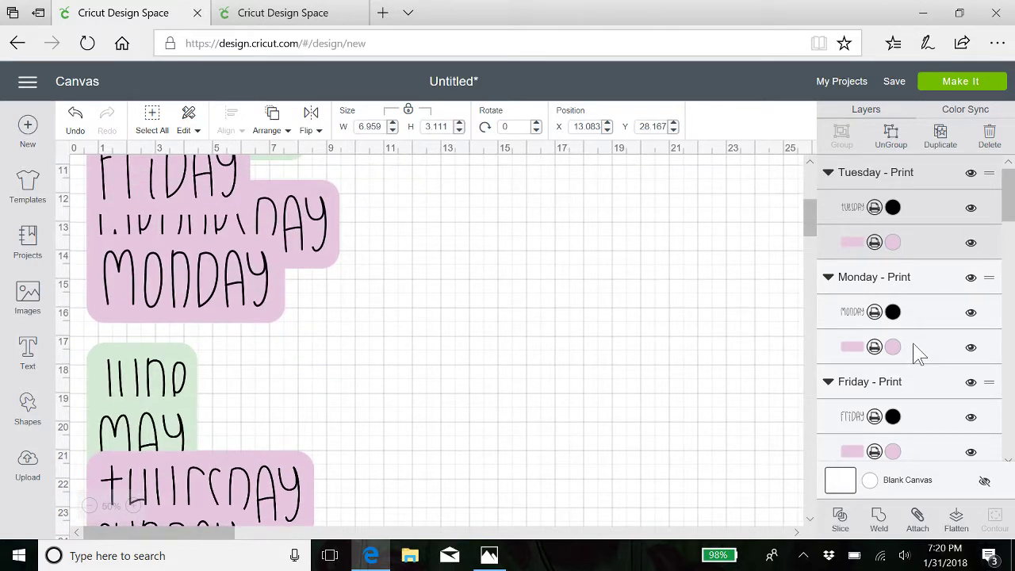
key(ctrl+minus)
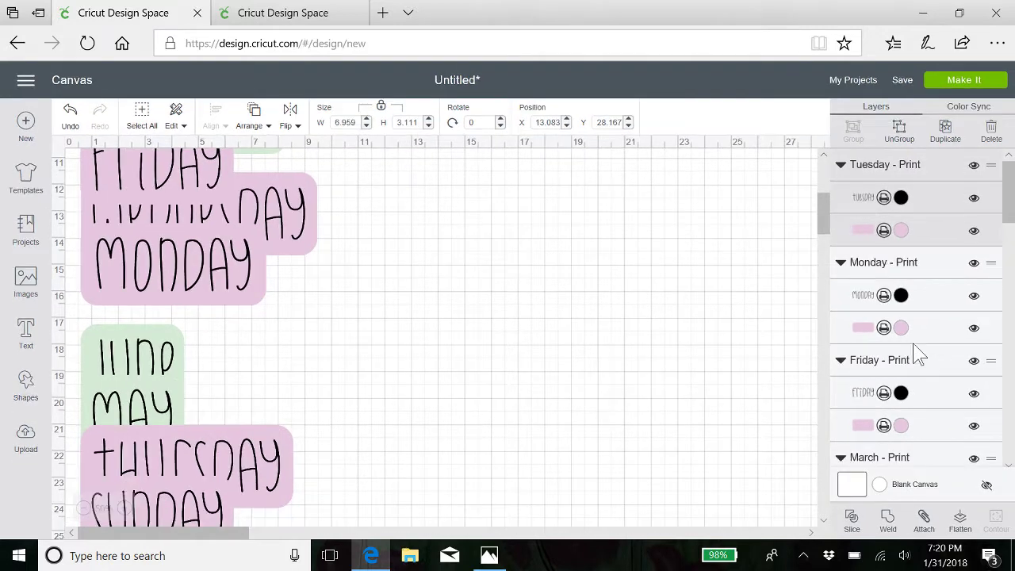
click(924, 339)
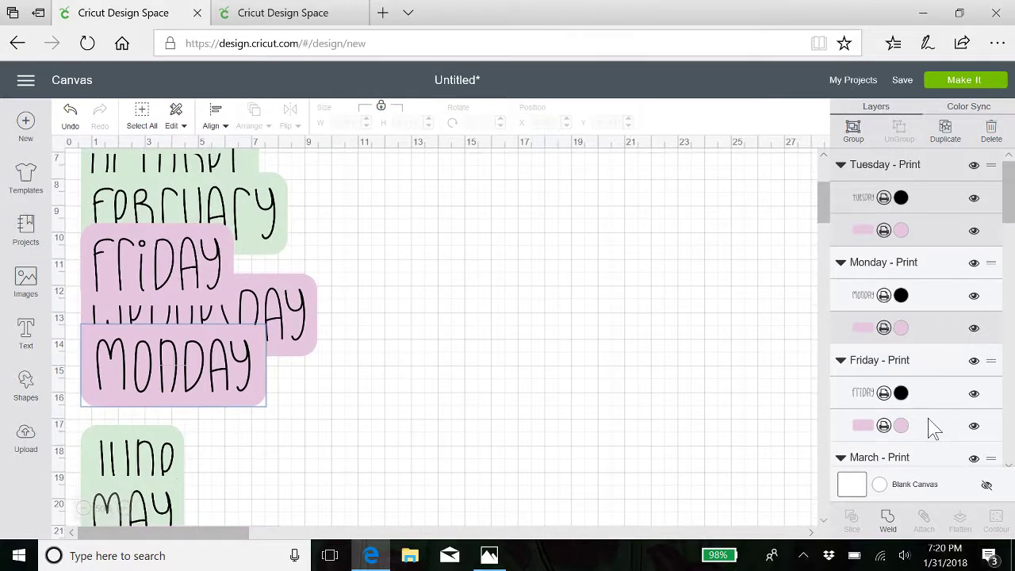
shift+click(932, 427)
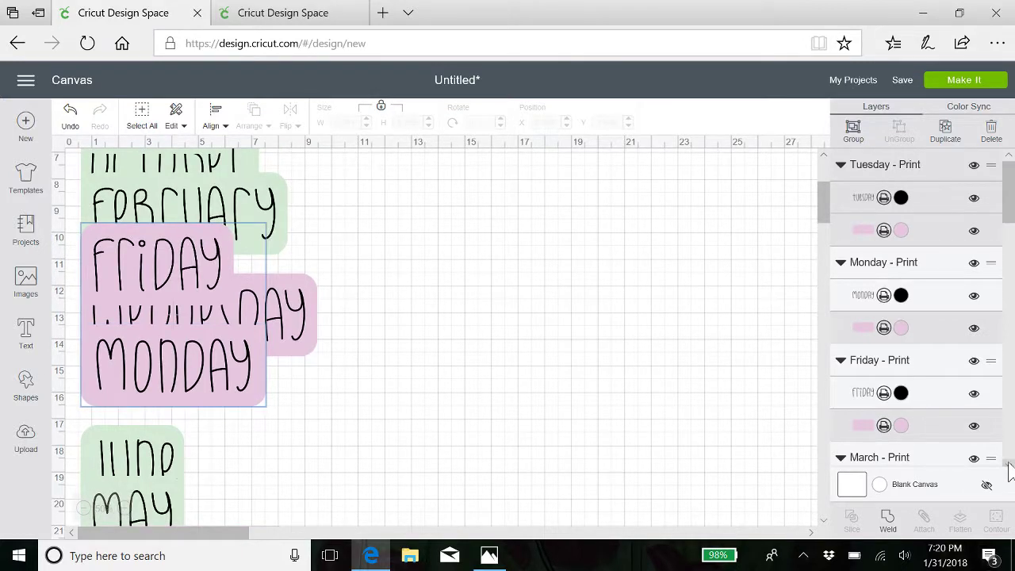
scroll(1009, 472, down, 6)
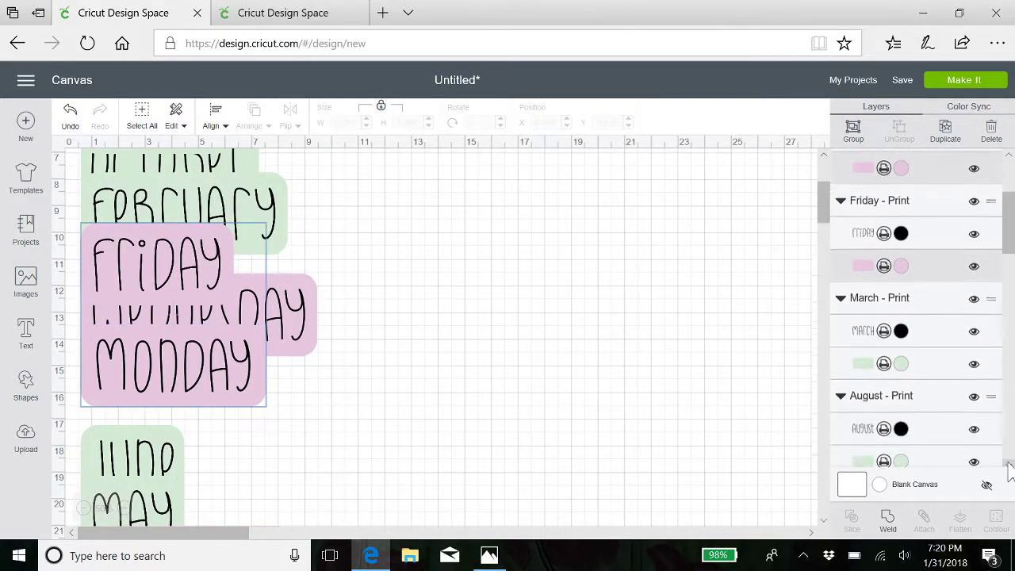
scroll(1009, 469, down, 5)
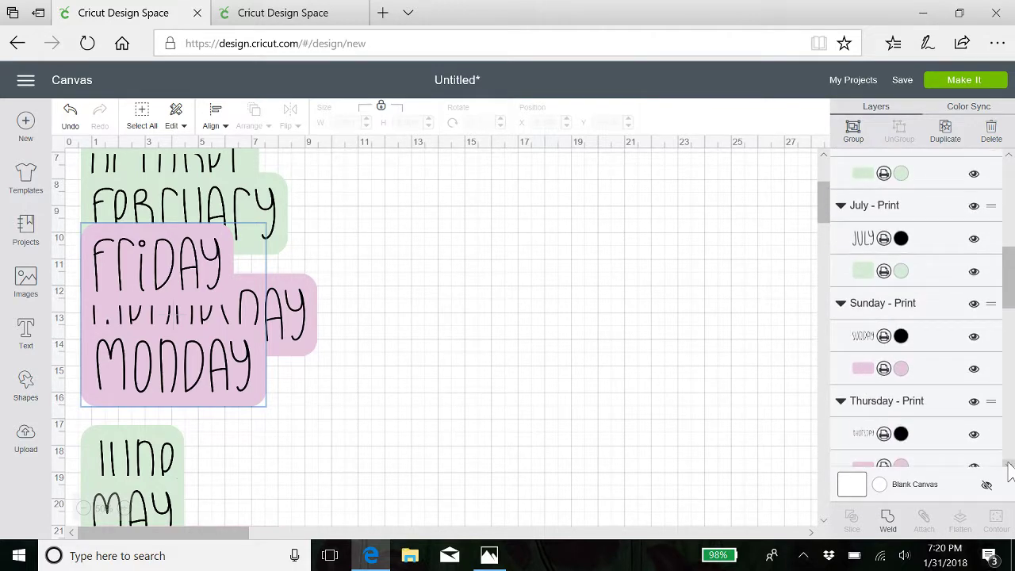
scroll(1009, 470, down, 1)
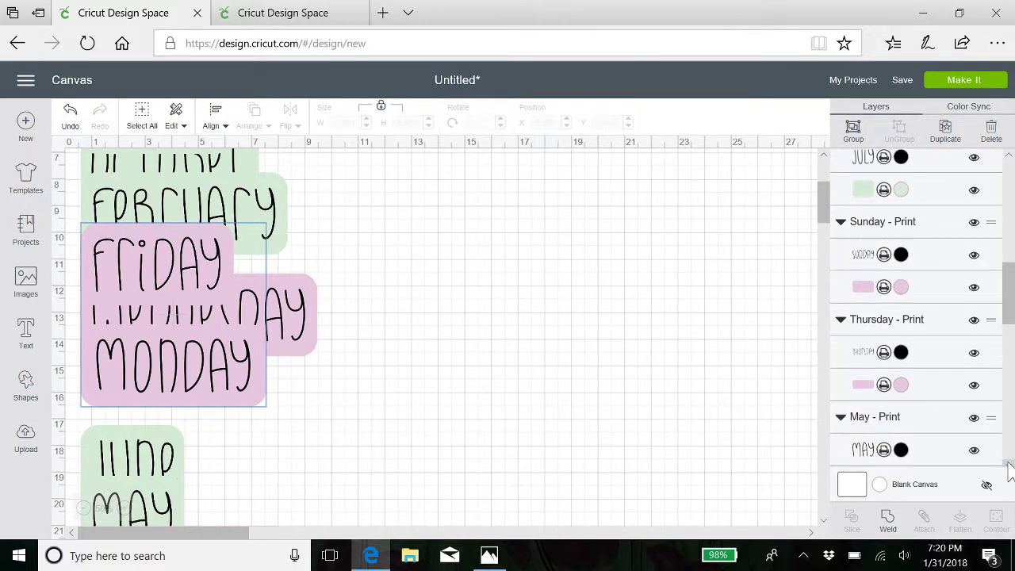
click(924, 297)
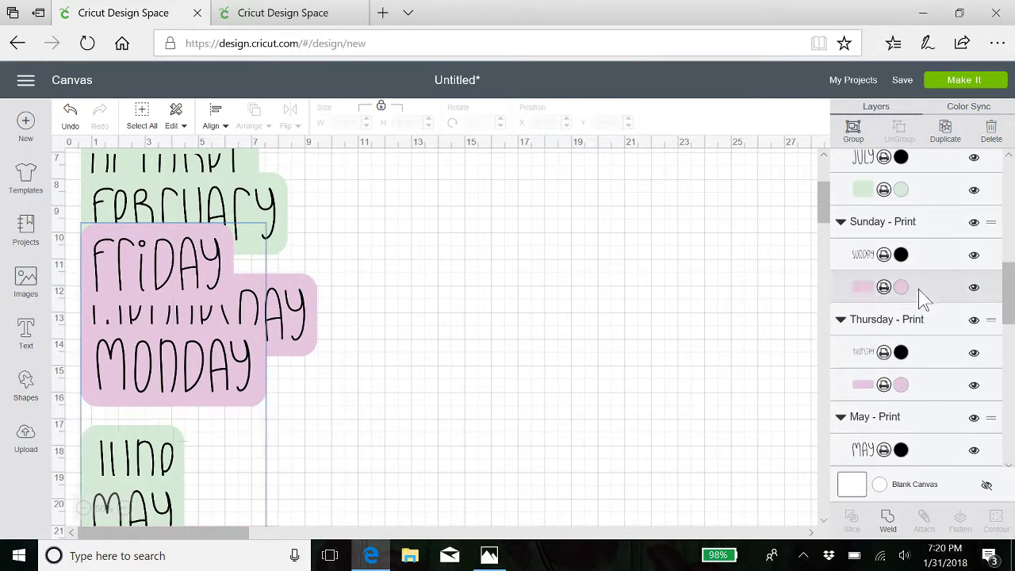
shift+click(924, 386)
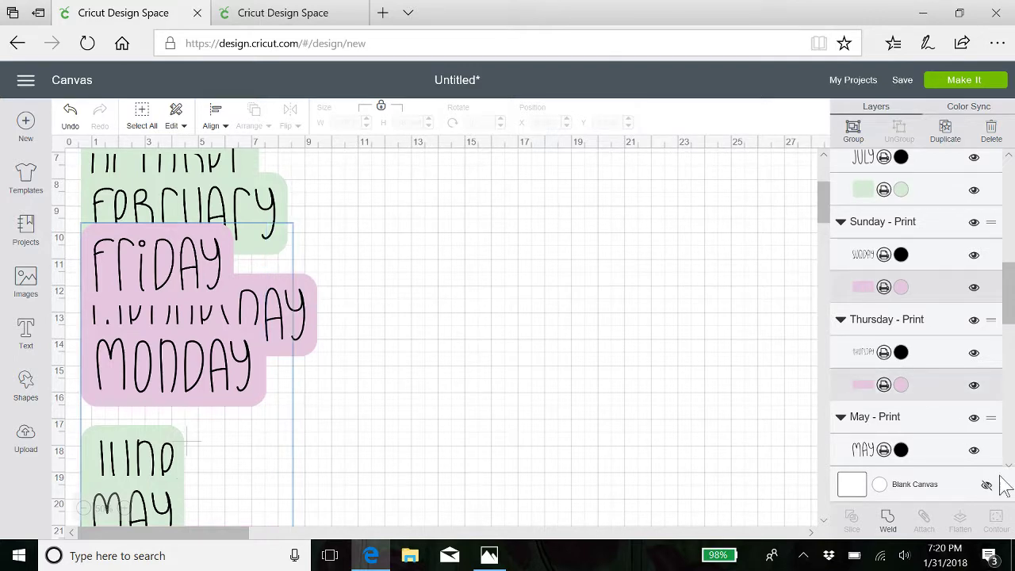
key(ctrl+minus)
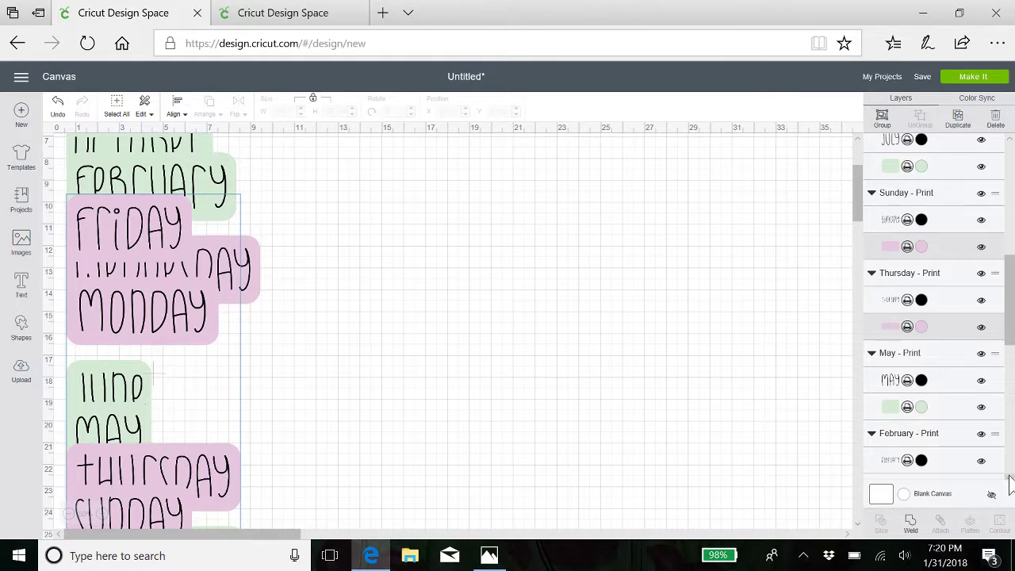
scroll(1010, 486, down, 5)
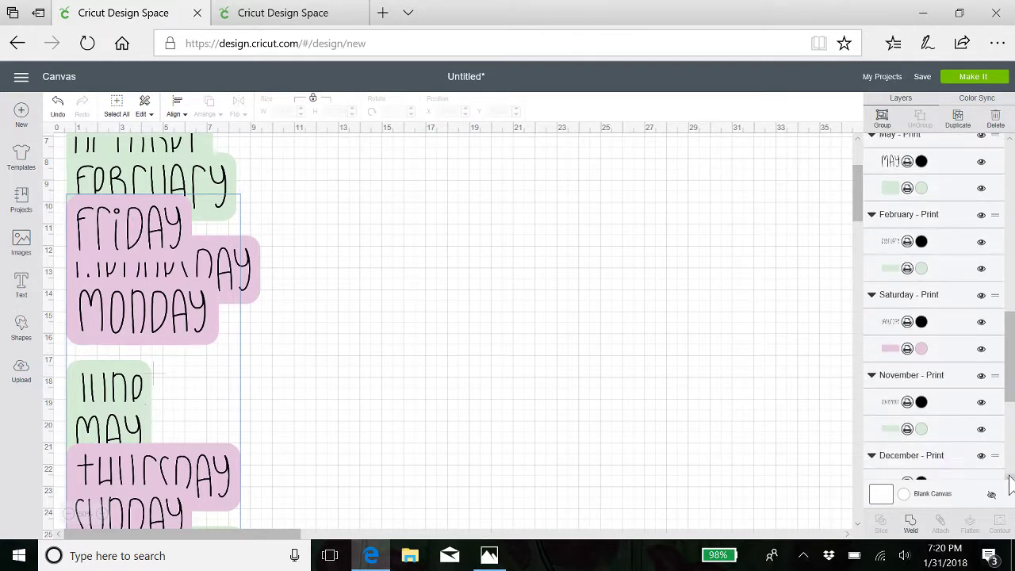
scroll(1009, 485, down, 1)
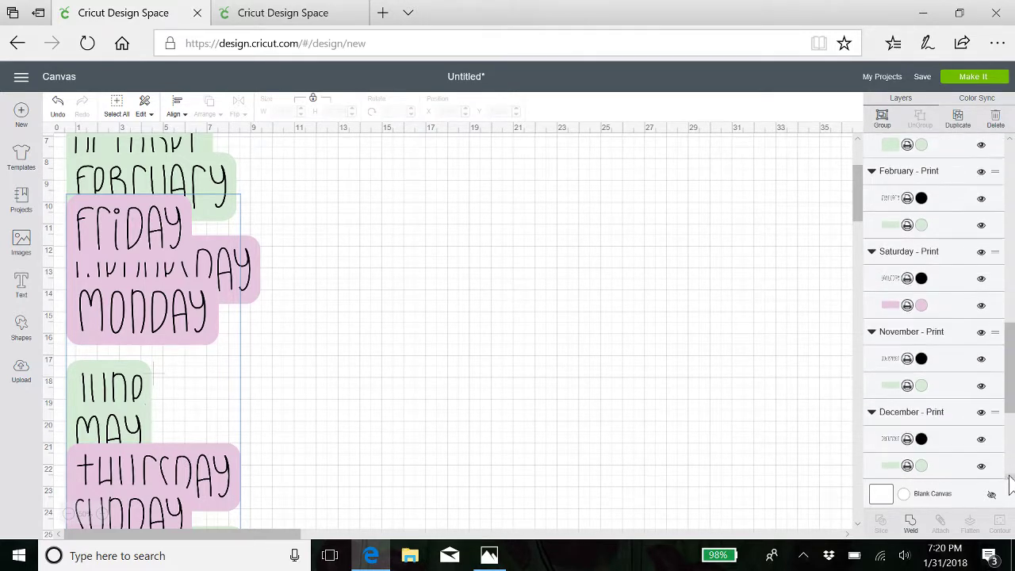
ctrl+click(939, 307)
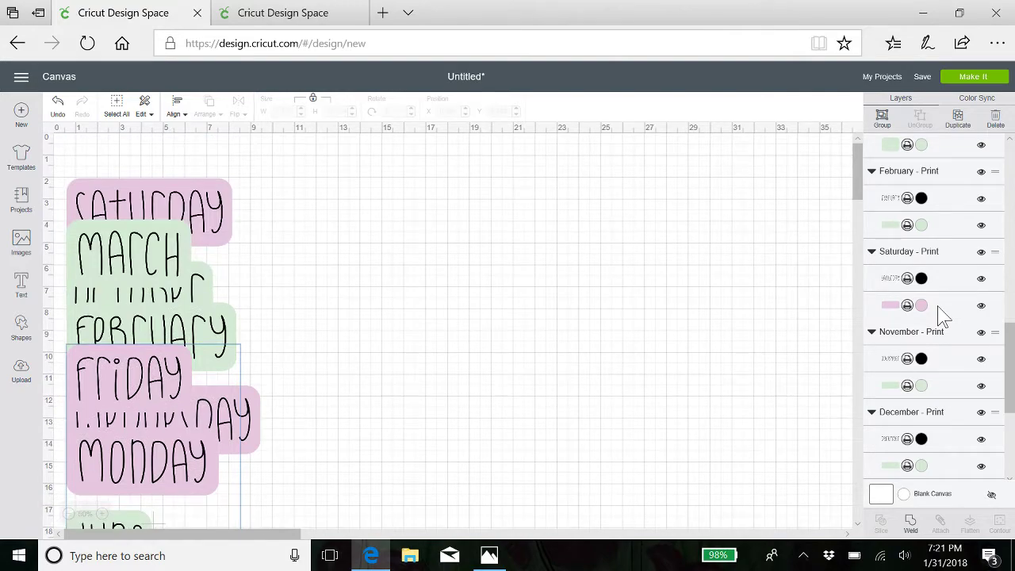
shift+click(940, 312)
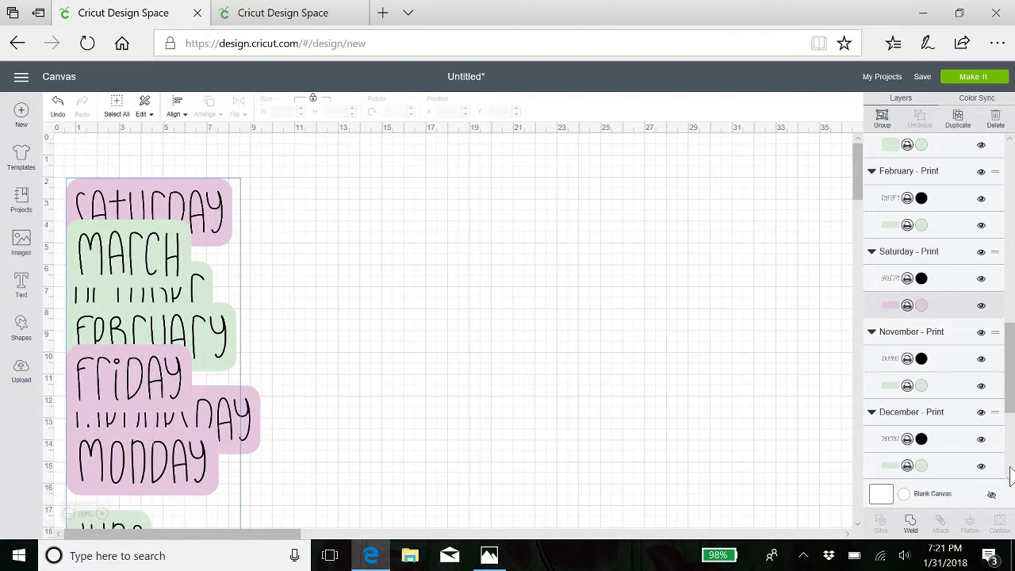
scroll(1010, 474, down, 2)
scroll(1009, 475, up, 1)
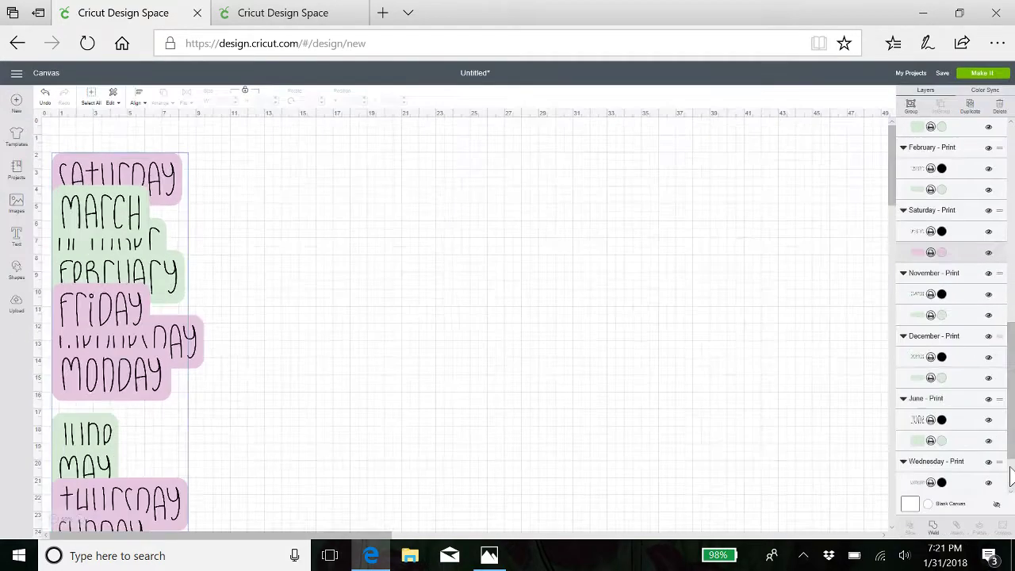
scroll(1010, 474, up, 1)
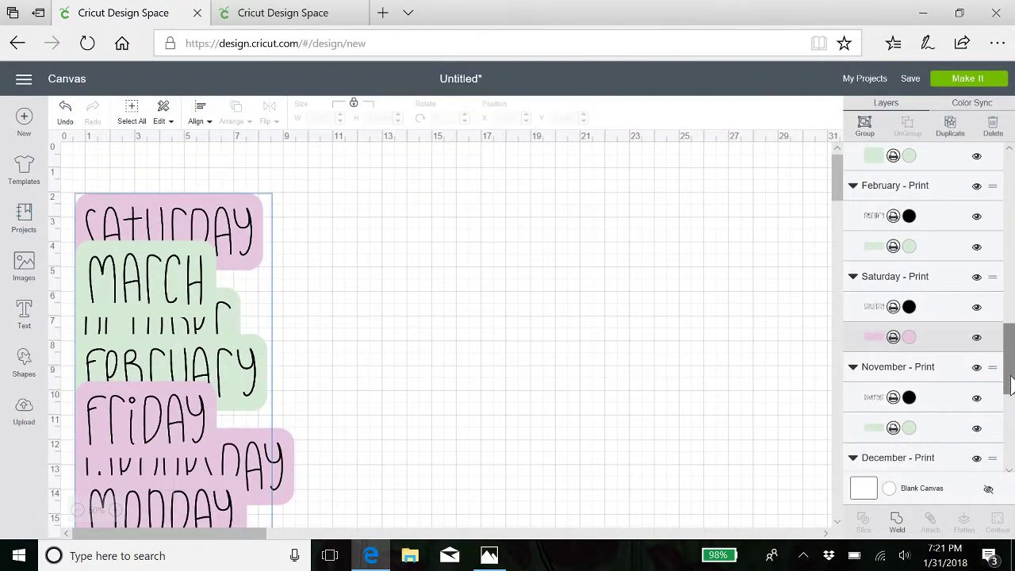
drag(1011, 384, 1010, 469)
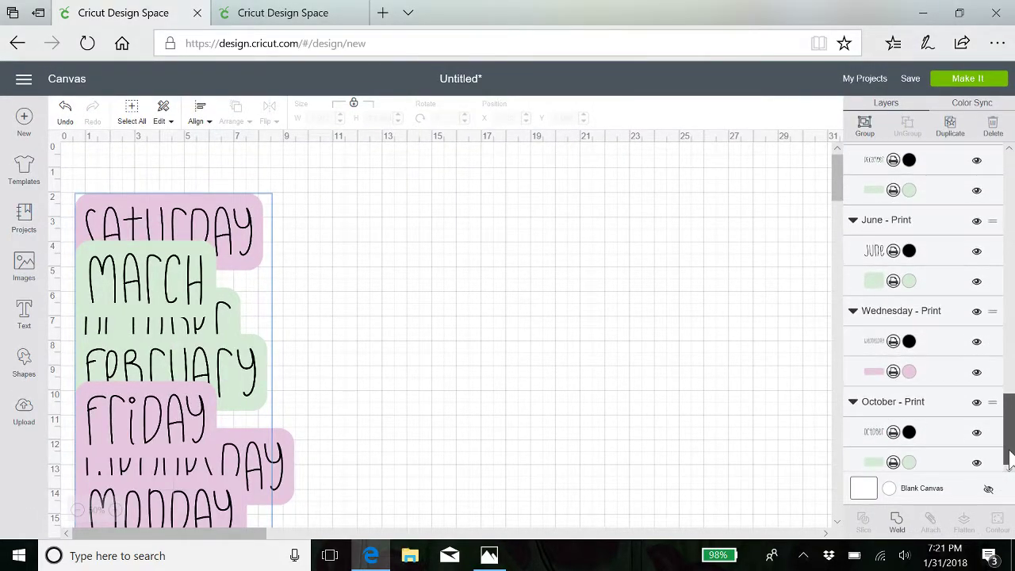
click(936, 383)
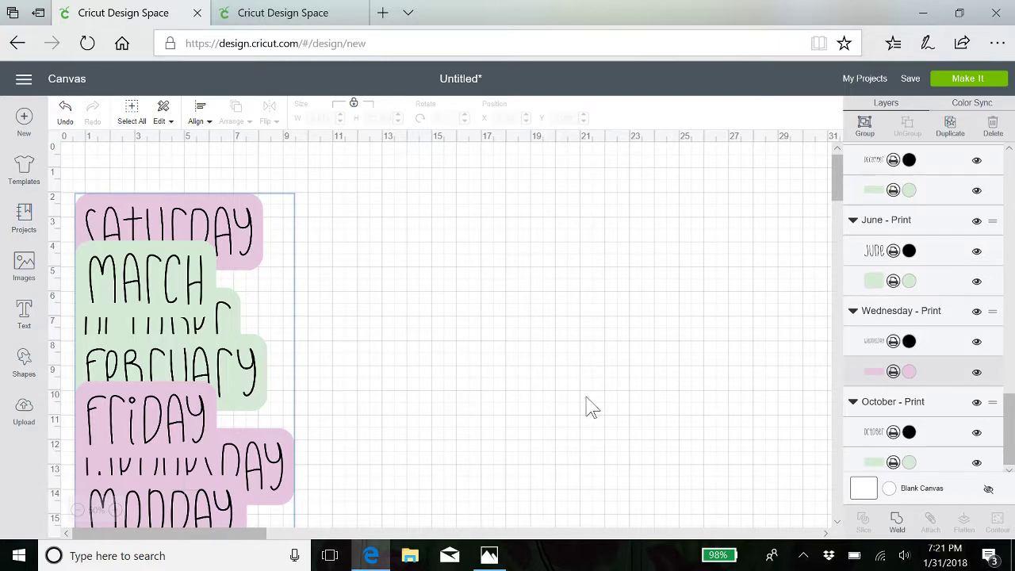
click(429, 377)
Move Sunday to about X 13.47, Y 24.04 and Thursday to about X 13, Y 20.42, forming a separate weekday column above Tuesday.
scroll(430, 381, down, 10)
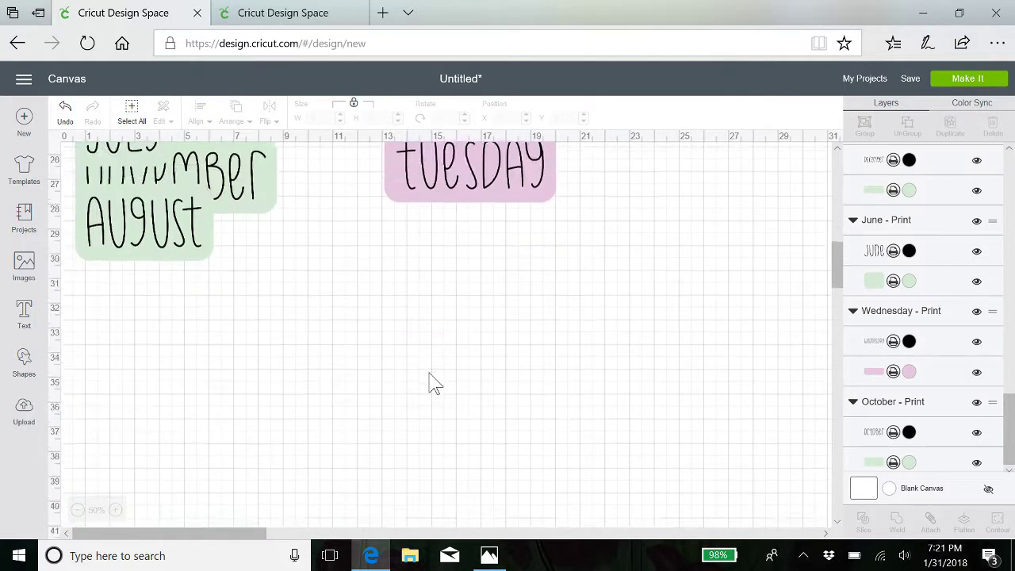
scroll(429, 381, up, 4)
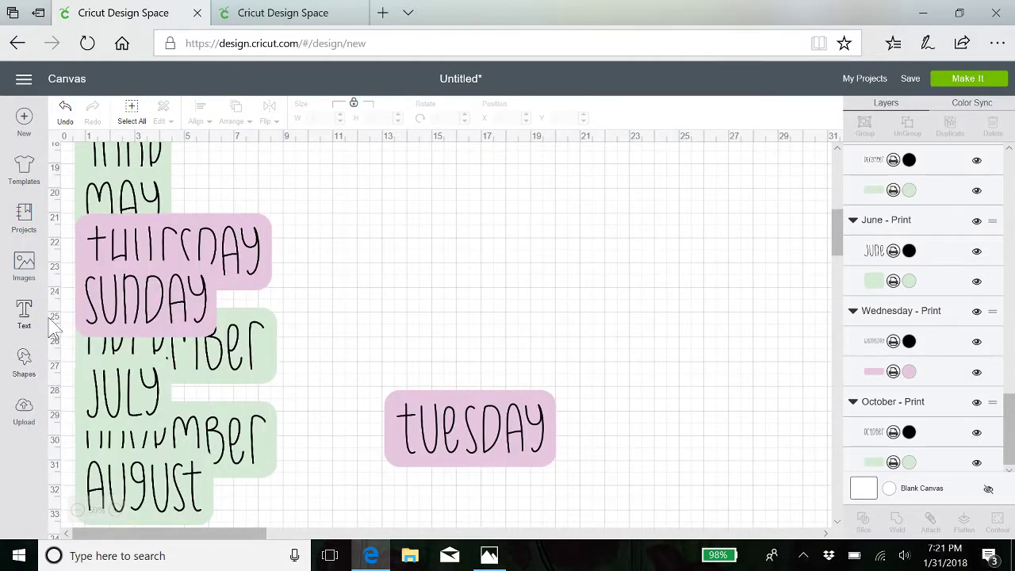
drag(226, 300, 557, 329)
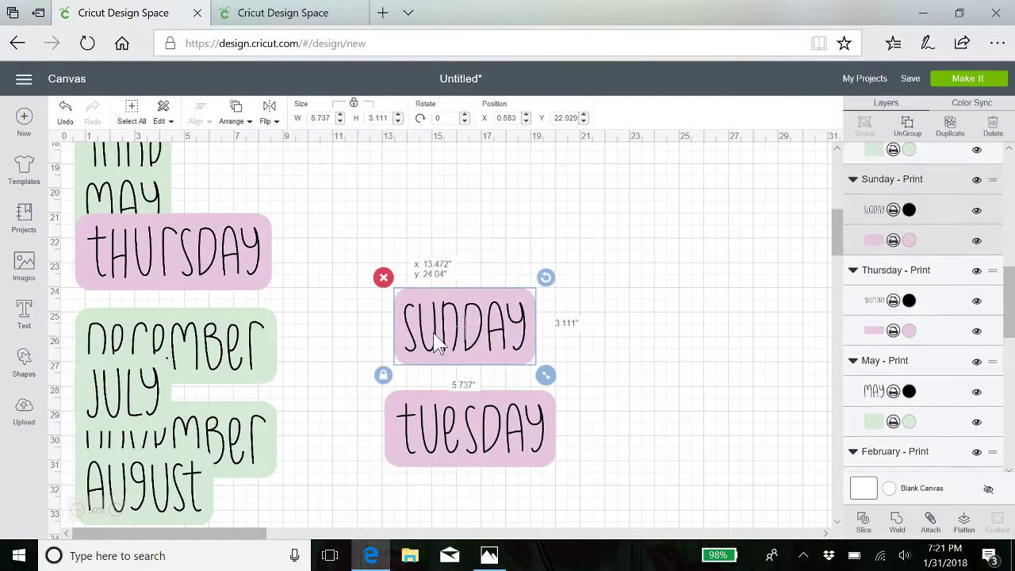
drag(182, 254, 490, 240)
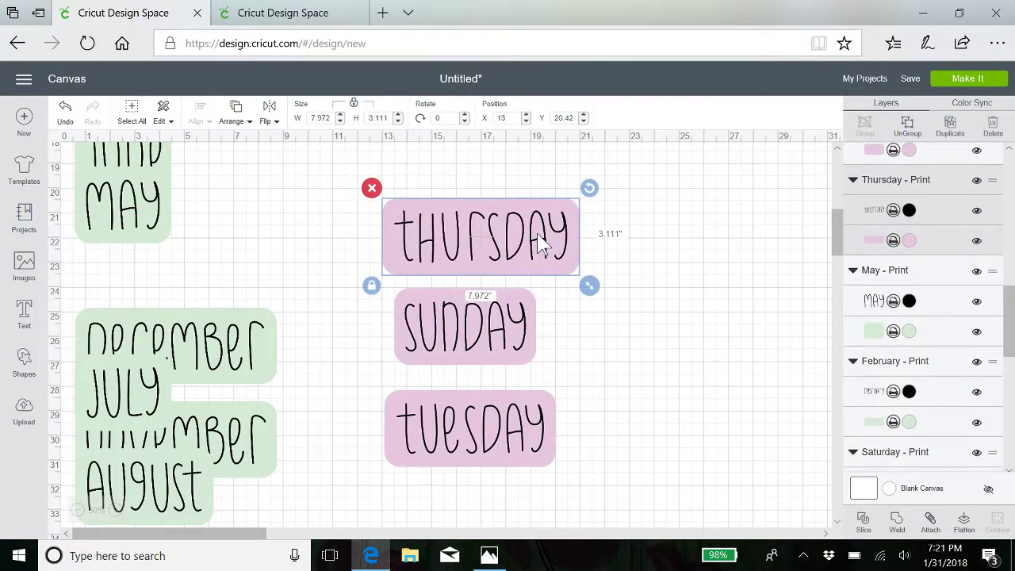
Move Monday to about X 13.25, Y 15.44 and Wednesday to about X 13.19, Y 10.96 in the weekday column.
scroll(294, 286, up, 1)
scroll(293, 286, down, 4)
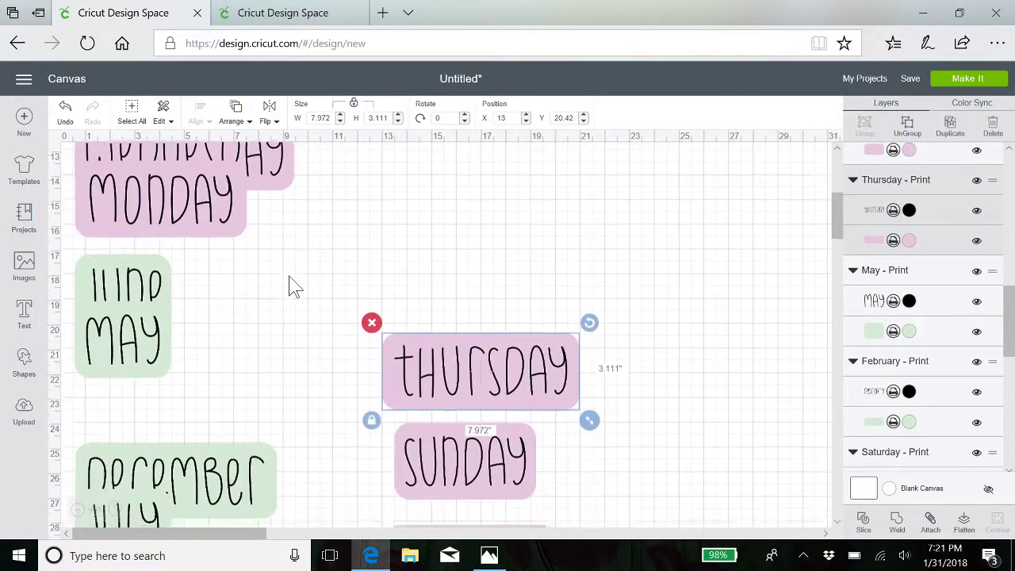
scroll(293, 285, up, 3)
drag(178, 389, 491, 438)
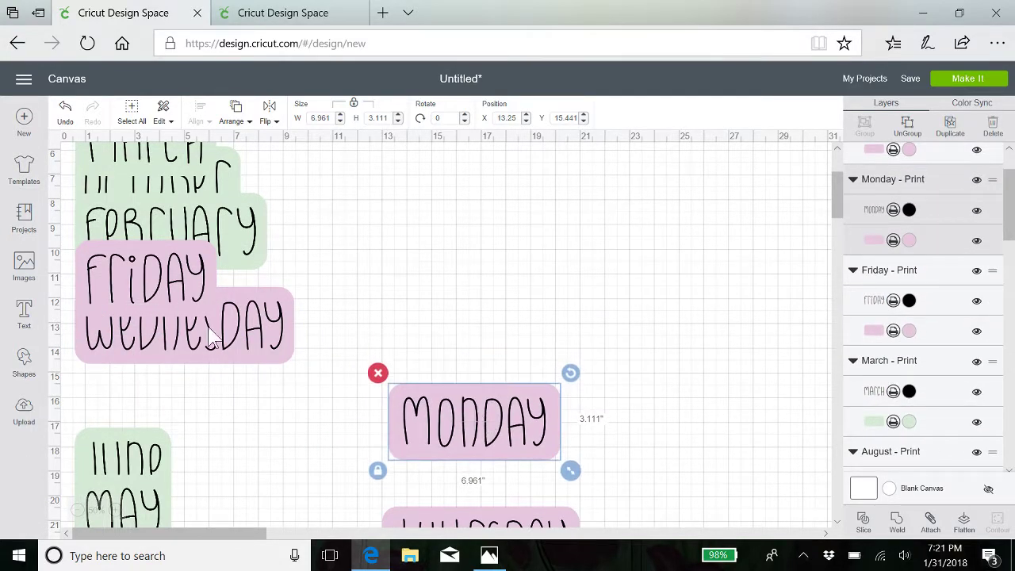
drag(214, 342, 523, 332)
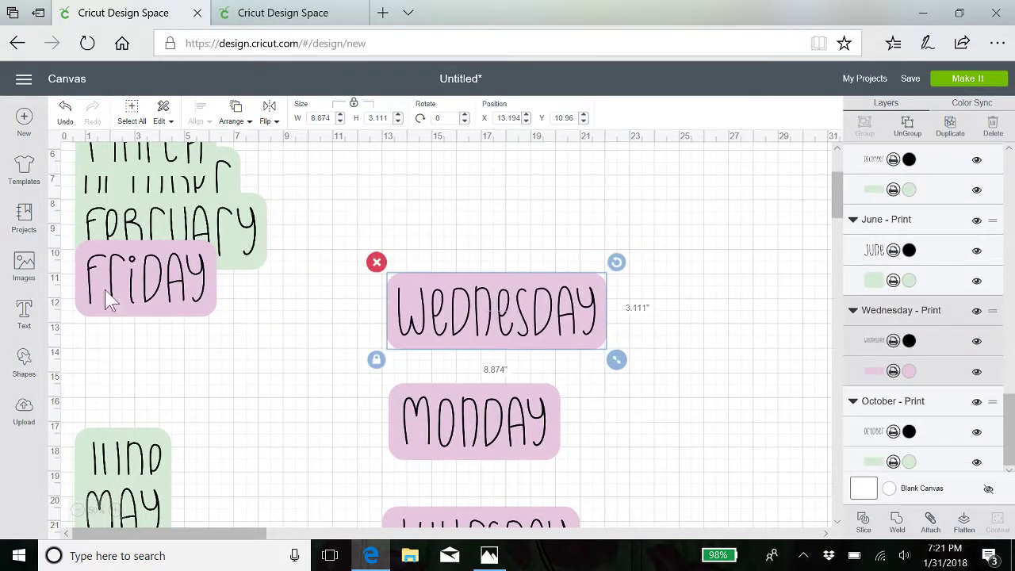
Move Friday to about X 14.86, Y 6.98 and Saturday to about X 12.92, Y 2.69 above Wednesday, and clear the selection.
drag(108, 295, 468, 224)
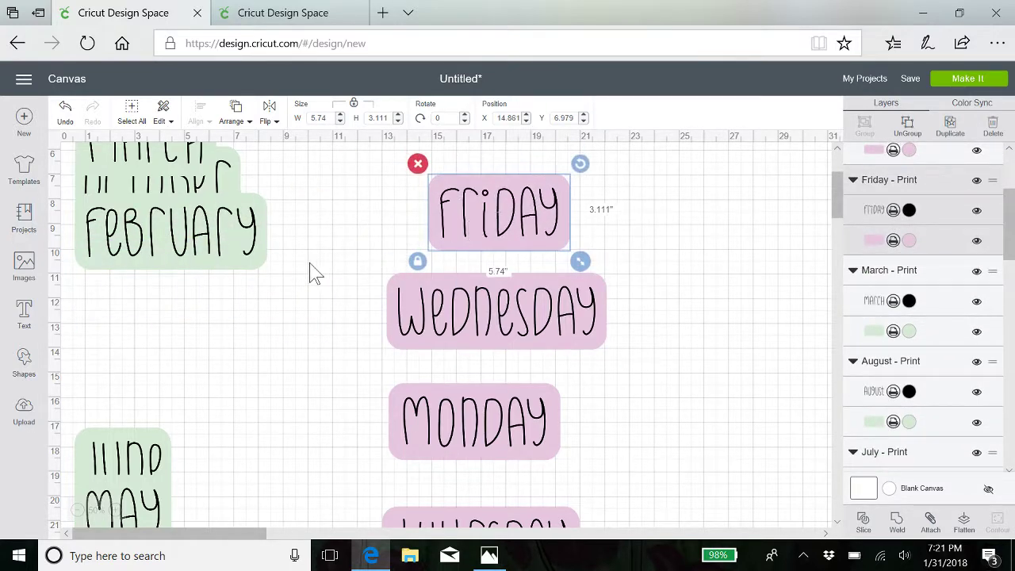
scroll(310, 272, up, 3)
drag(222, 249, 508, 244)
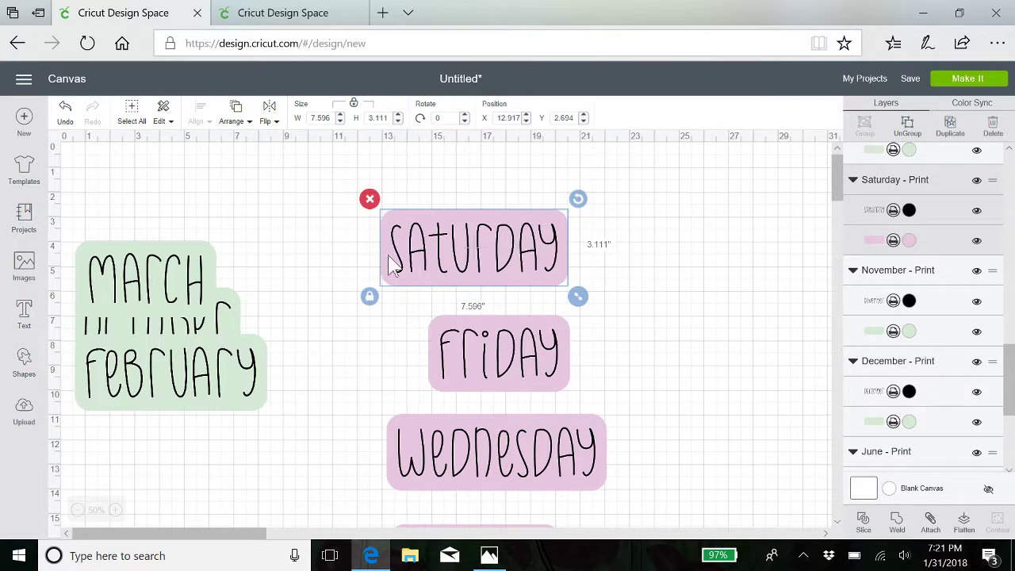
scroll(347, 302, down, 5)
scroll(347, 304, down, 10)
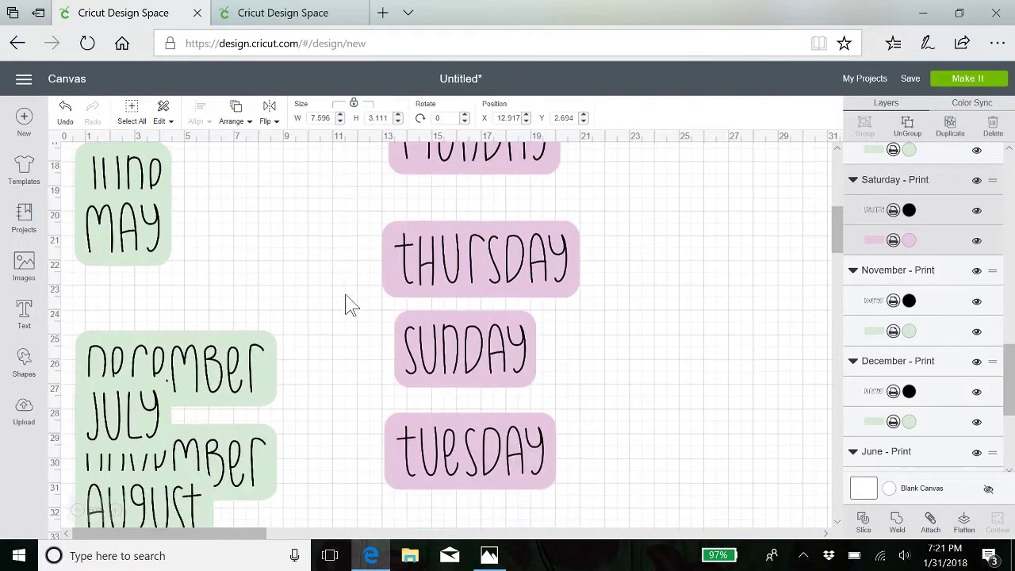
click(347, 305)
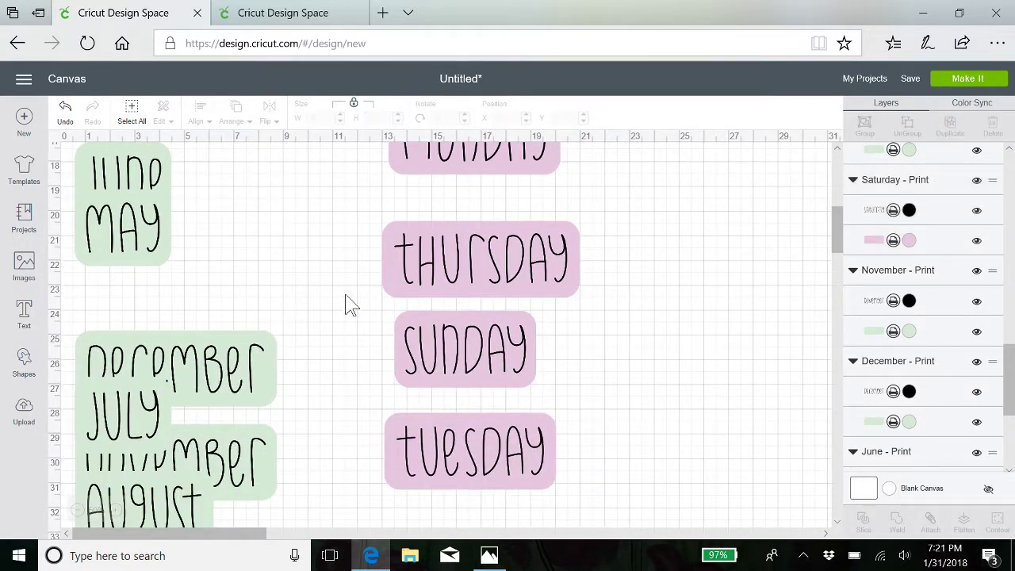
Move the March image up off the overlapping October image, to about X 0.56 and Y 2.70.
scroll(346, 305, up, 15)
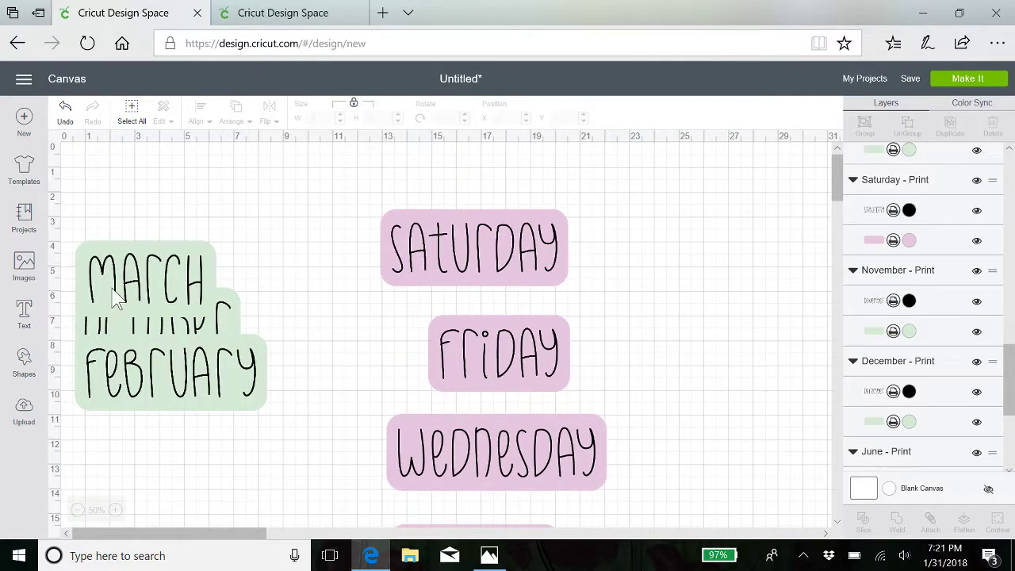
drag(148, 290, 147, 266)
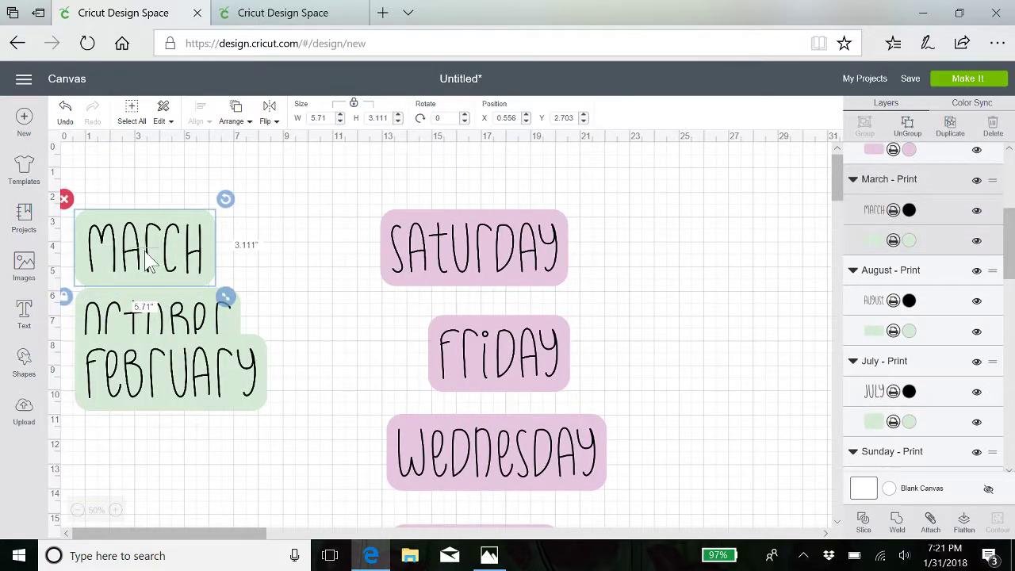
Move the February image down off the overlapping October image, to about X 0.94 and Y 10.28, and clear the selection.
drag(177, 393, 183, 457)
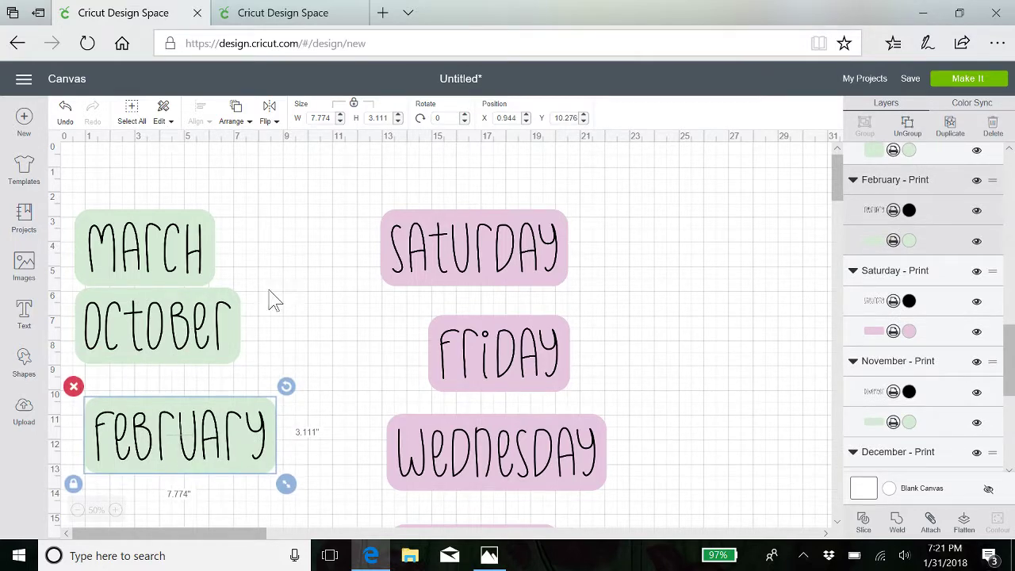
scroll(272, 304, down, 2)
scroll(268, 301, up, 2)
drag(174, 181, 179, 473)
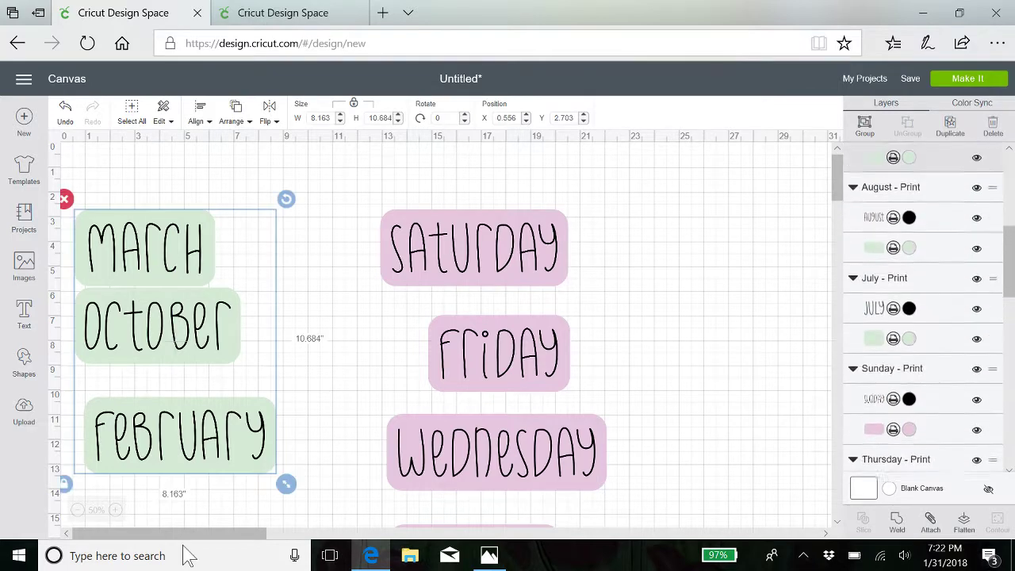
click(309, 433)
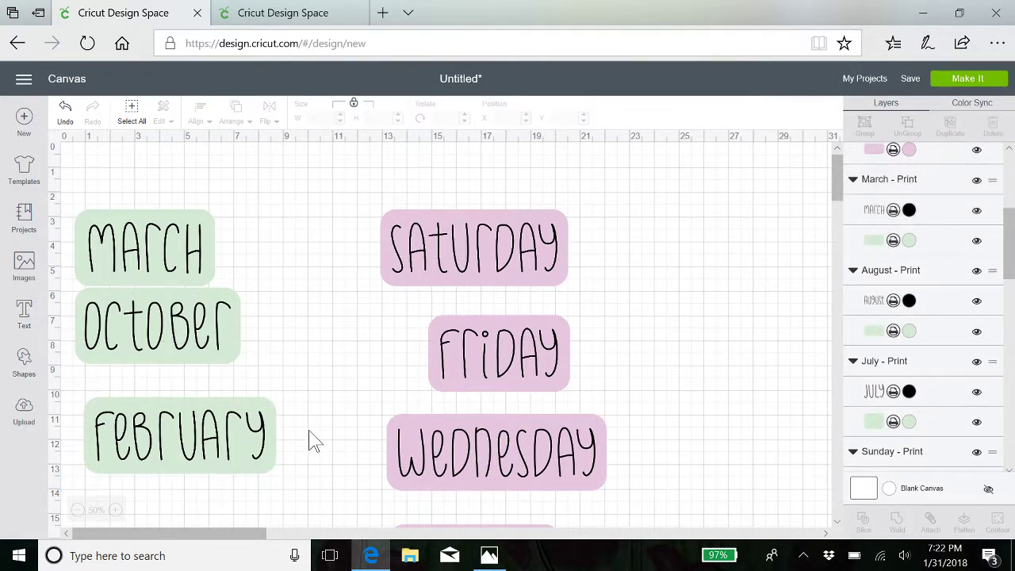
Zoom the canvas out to 25% and look over the full month and weekday columns.
scroll(309, 430, down, 20)
scroll(309, 430, up, 6)
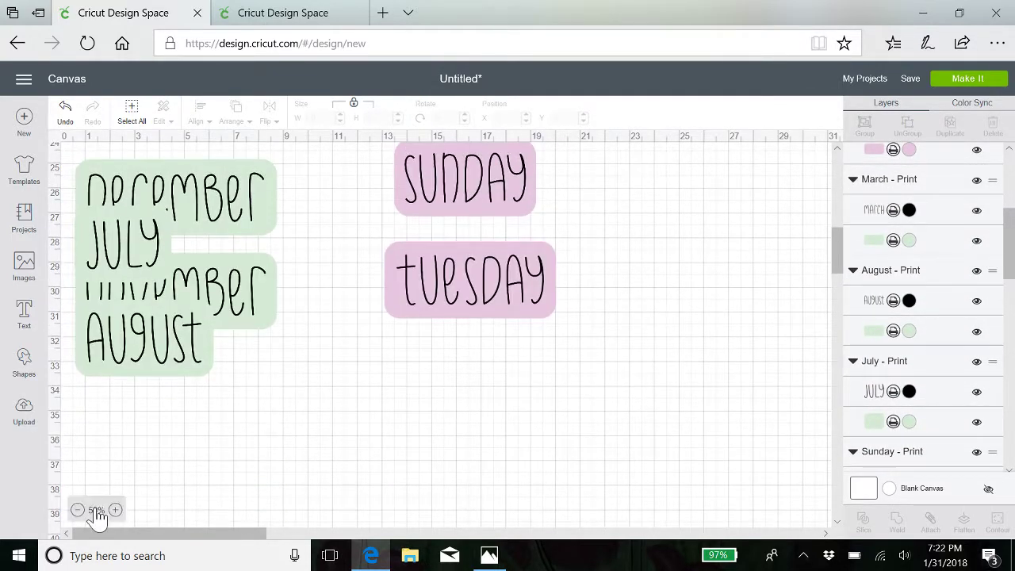
click(77, 510)
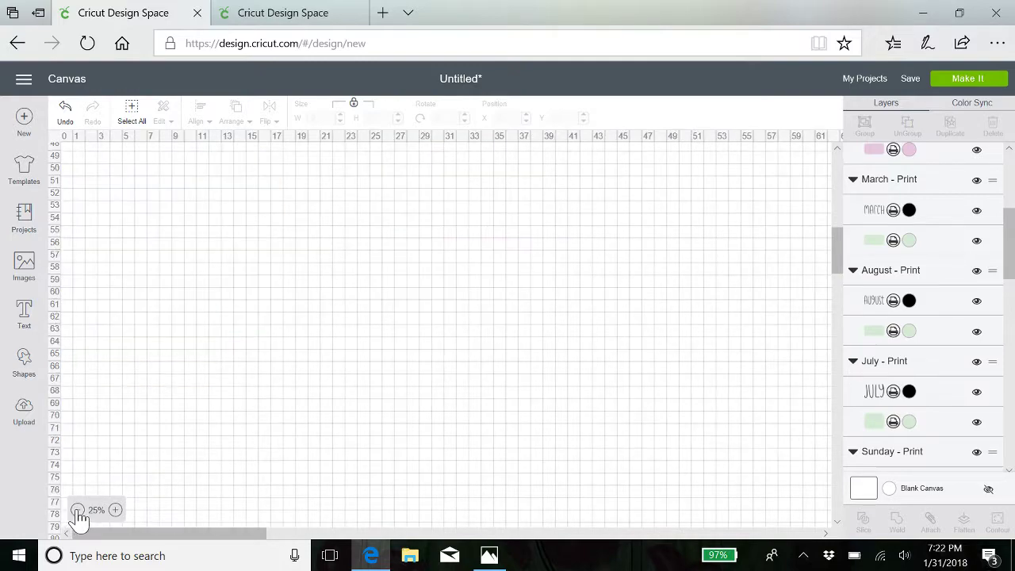
scroll(216, 376, up, 10)
scroll(216, 375, down, 3)
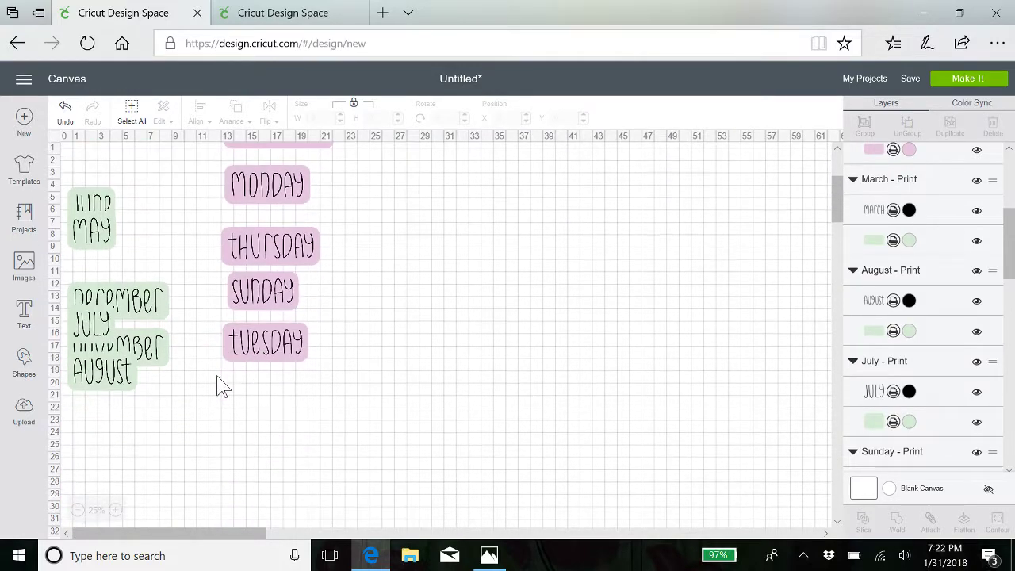
scroll(217, 376, up, 4)
scroll(216, 377, down, 4)
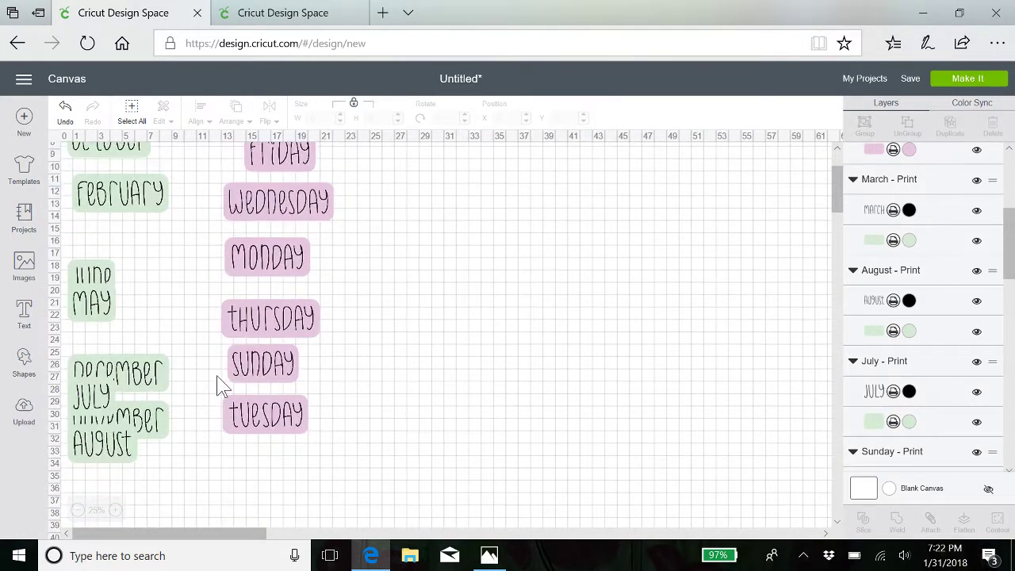
scroll(217, 377, up, 4)
scroll(216, 376, down, 1)
scroll(216, 375, up, 1)
scroll(218, 381, down, 1)
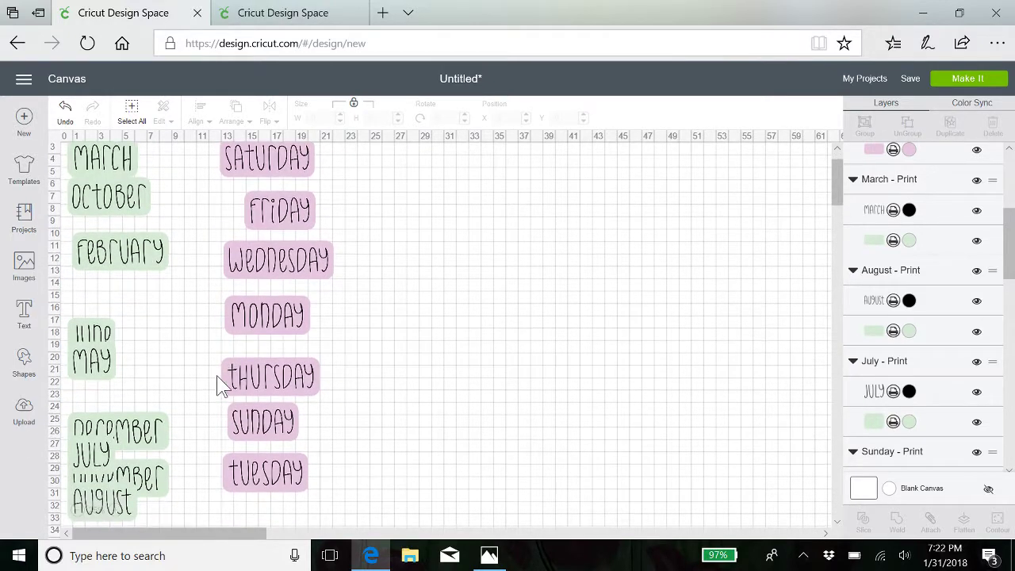
Select all the green month images together, distribute them vertically so they are evenly spaced, and clear the selection.
click(95, 504)
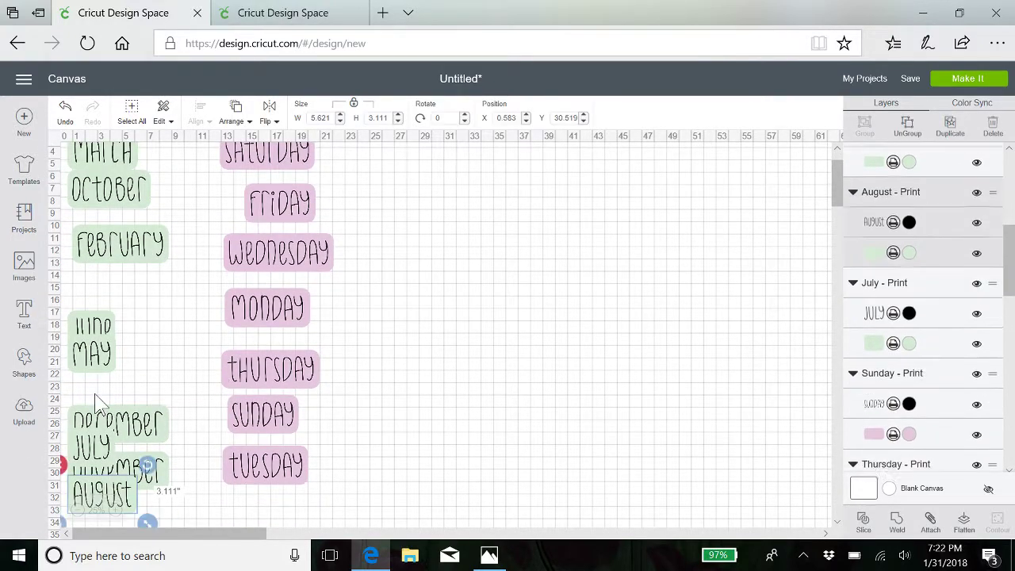
click(142, 382)
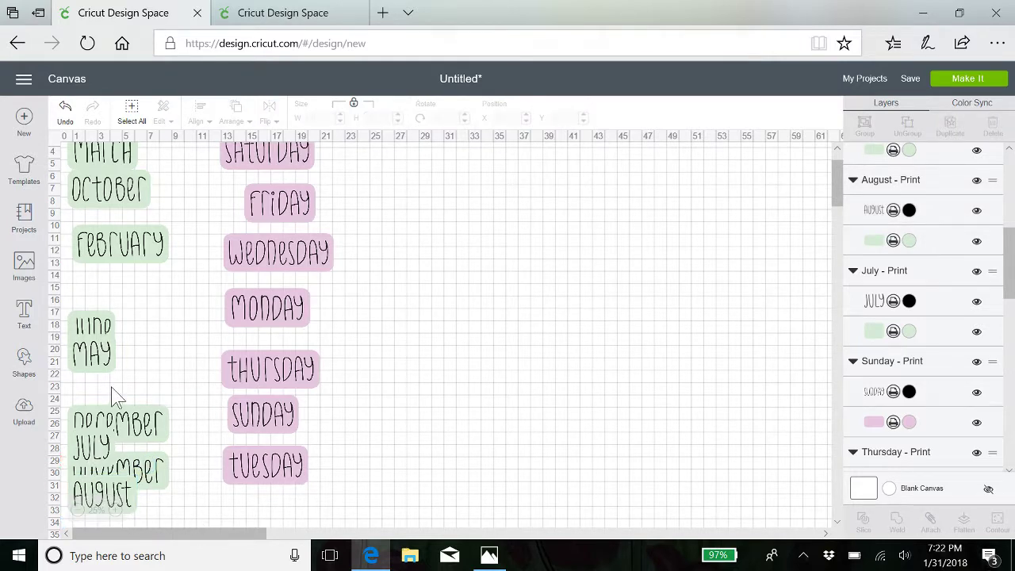
click(110, 507)
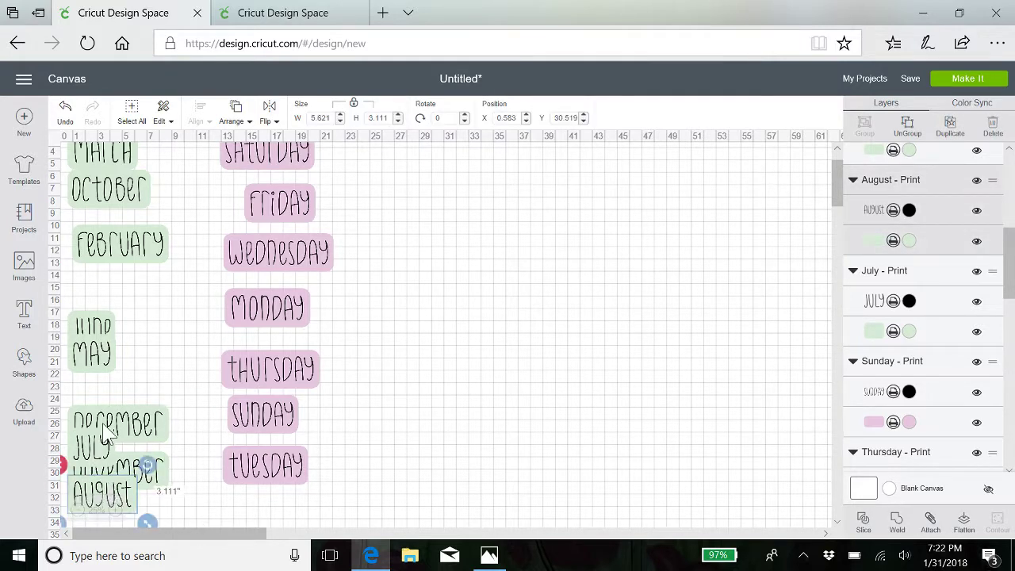
click(155, 162)
drag(166, 151, 115, 525)
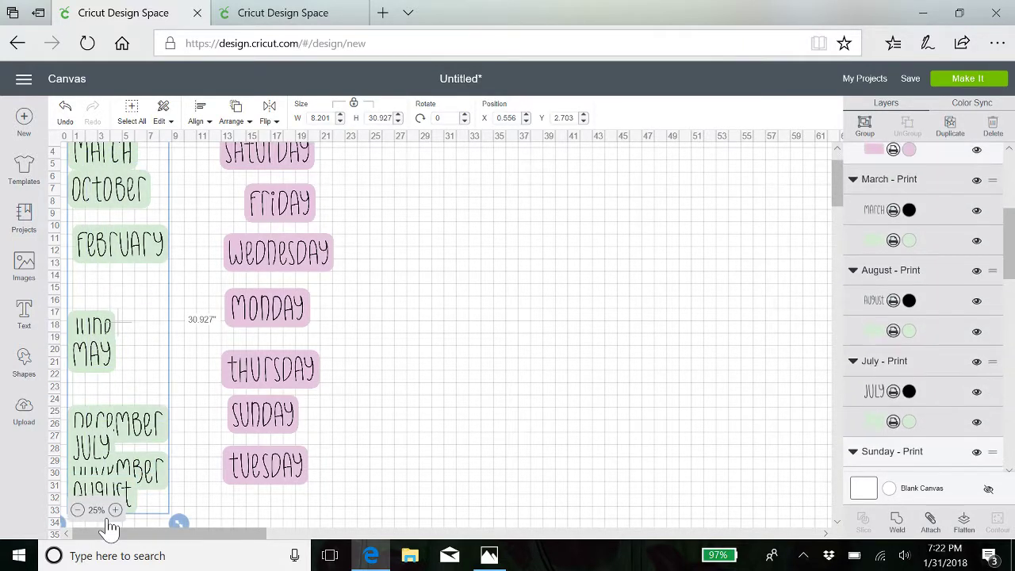
click(203, 115)
click(189, 319)
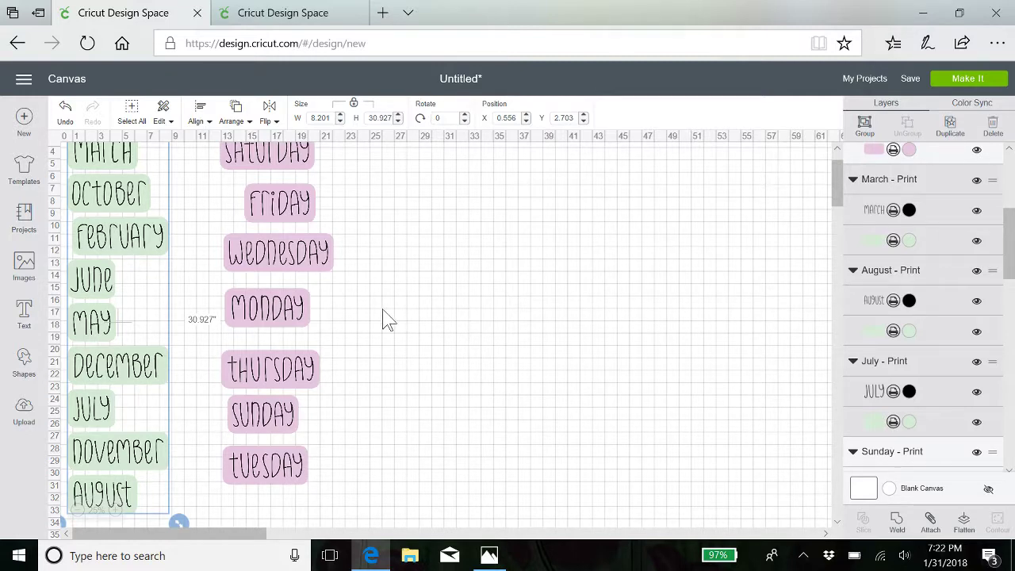
click(492, 270)
Examine the spaced-out month column to work out which months are missing from the canvas.
scroll(492, 269, down, 2)
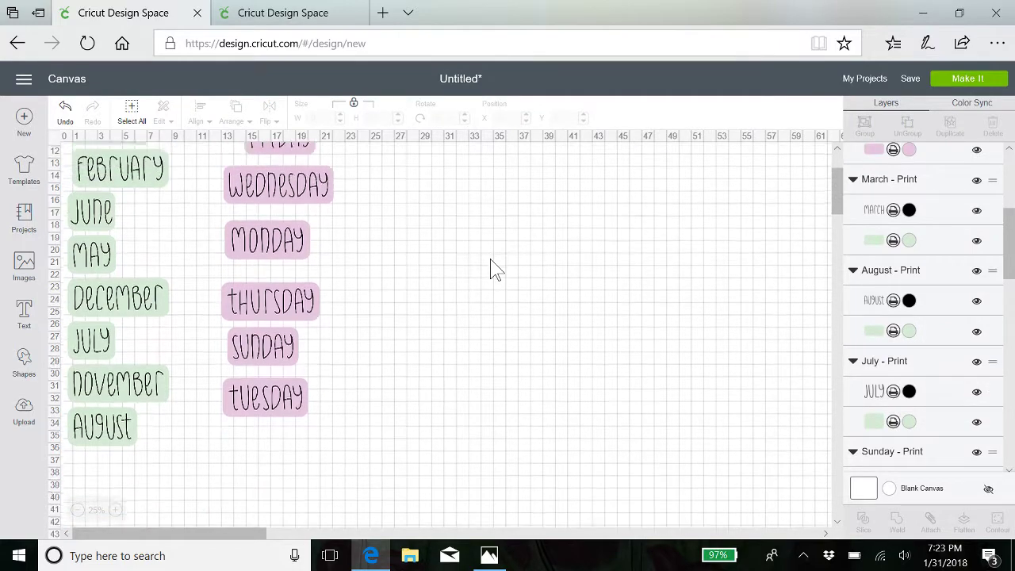
scroll(492, 270, up, 3)
scroll(492, 269, down, 1)
scroll(491, 270, down, 2)
scroll(491, 270, up, 2)
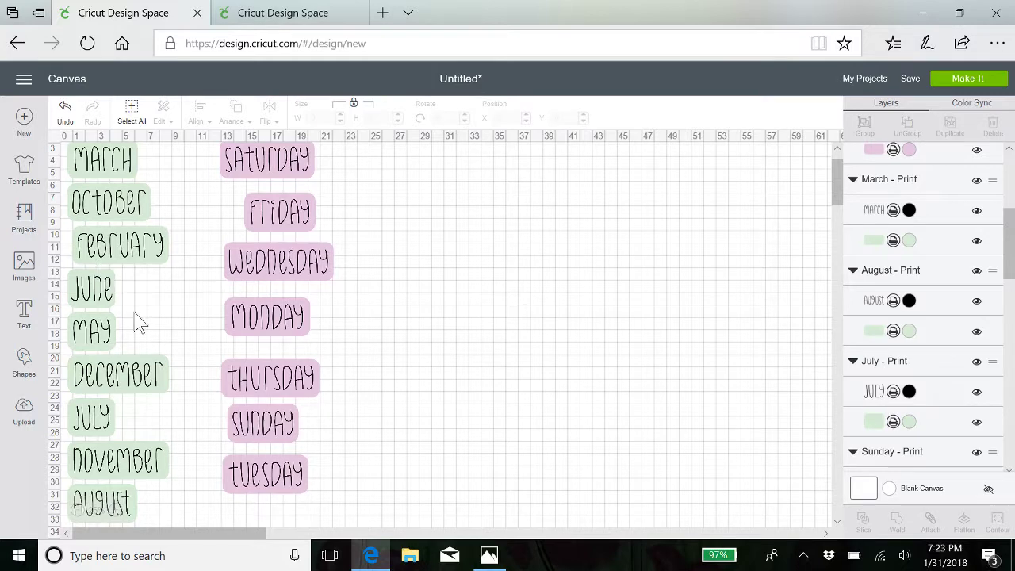
scroll(135, 322, up, 1)
scroll(135, 322, down, 2)
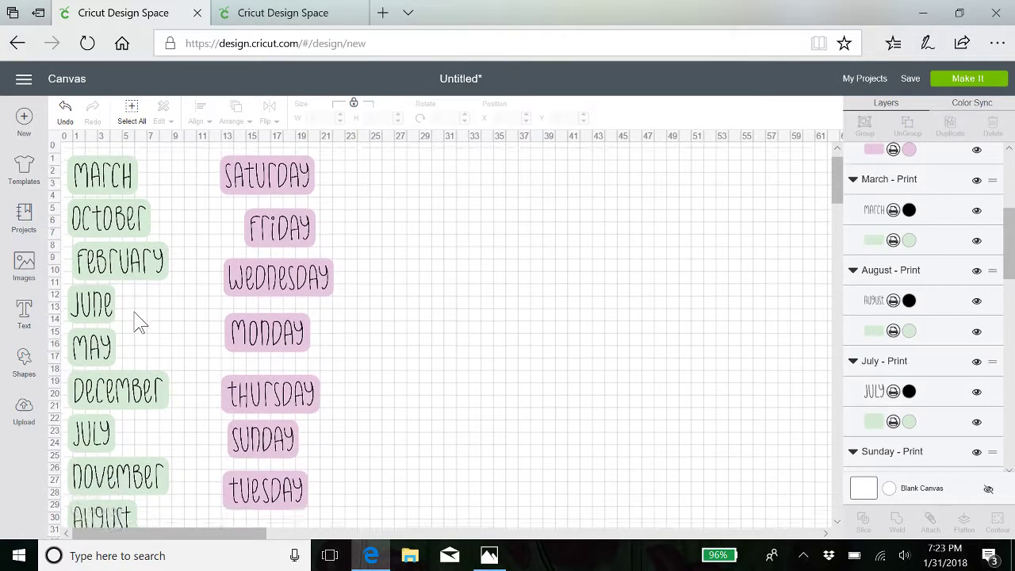
scroll(135, 322, up, 1)
scroll(135, 321, up, 1)
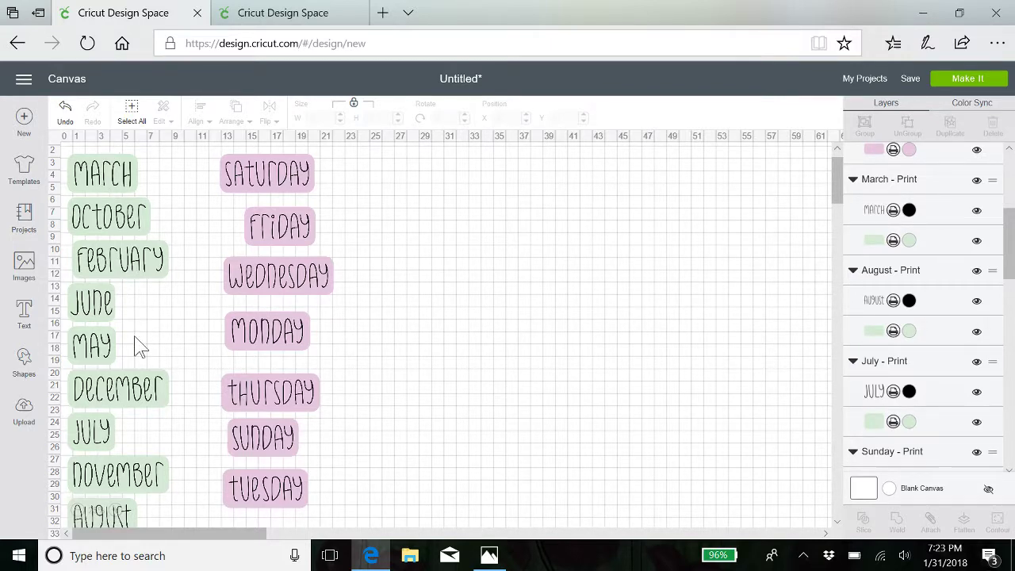
scroll(134, 336, down, 1)
scroll(134, 335, up, 2)
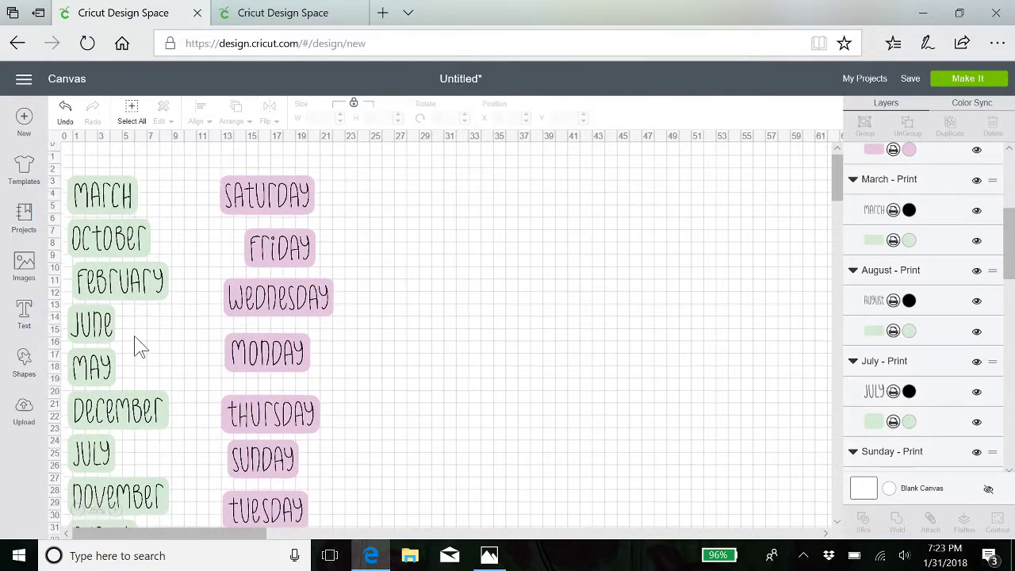
scroll(134, 336, down, 2)
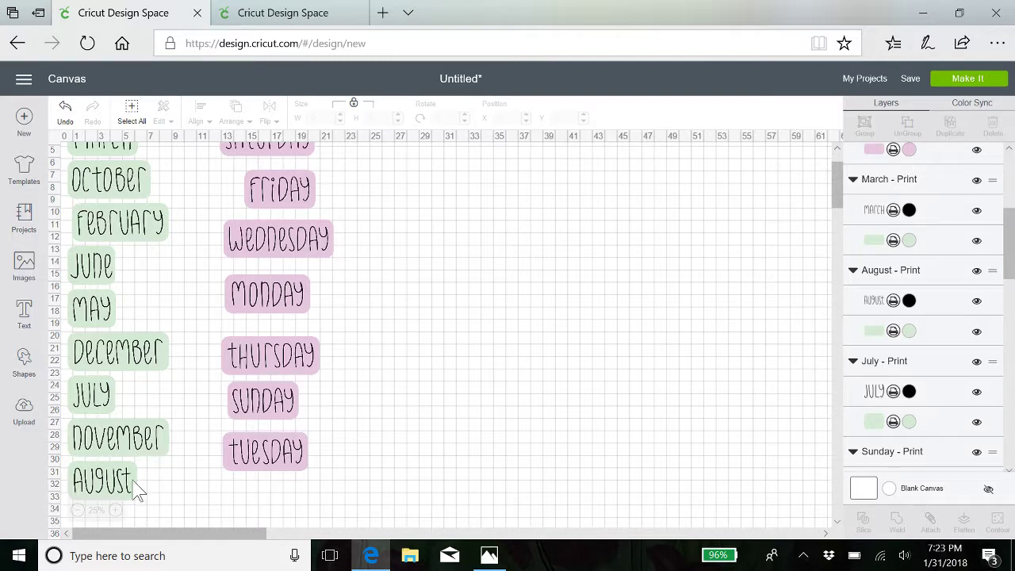
scroll(169, 401, up, 1)
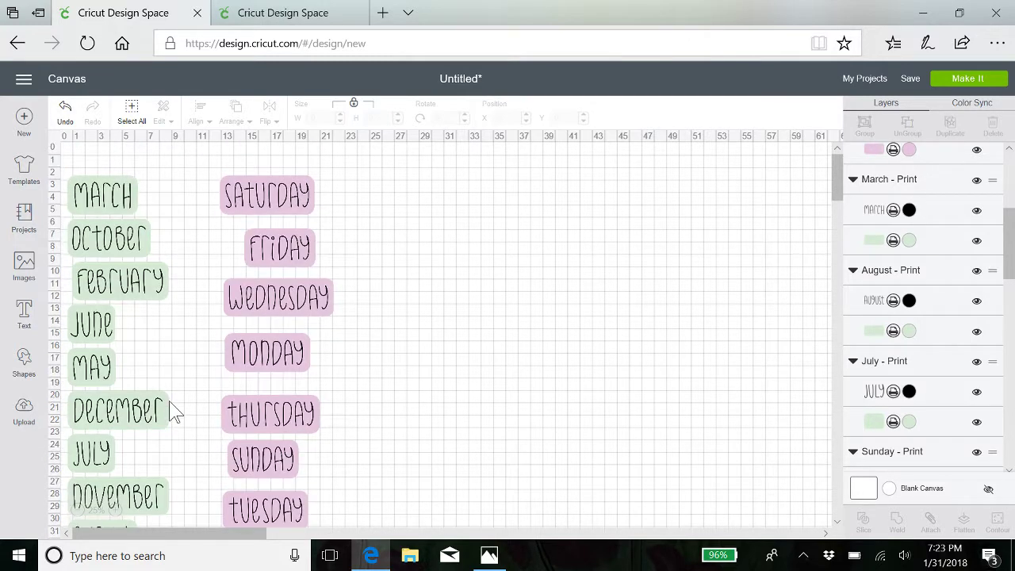
scroll(169, 400, down, 2)
scroll(169, 401, up, 2)
scroll(382, 285, down, 2)
scroll(382, 286, up, 2)
scroll(381, 286, down, 1)
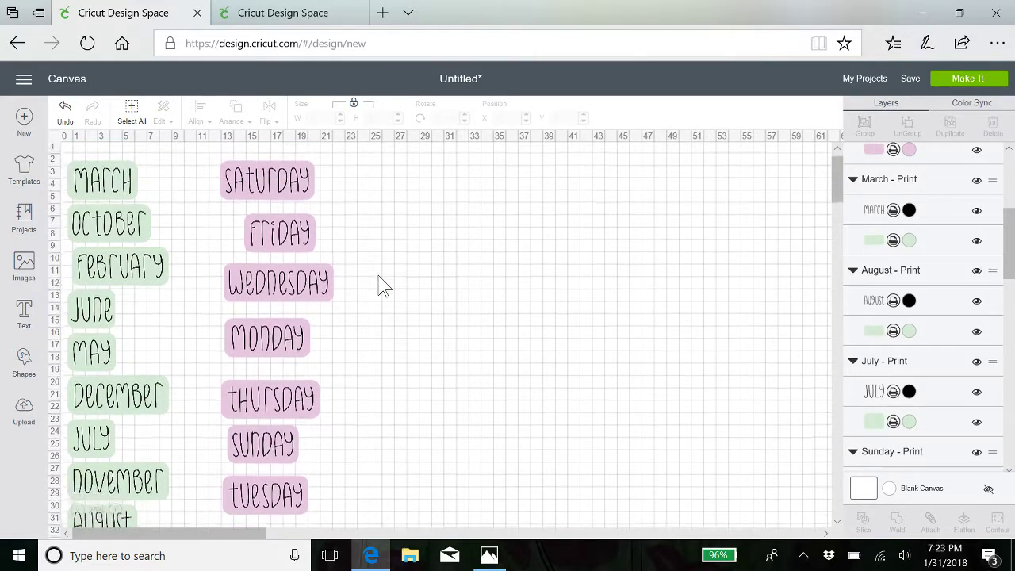
Recheck the month images from March down to August against the twelve months of the year.
click(26, 265)
click(30, 264)
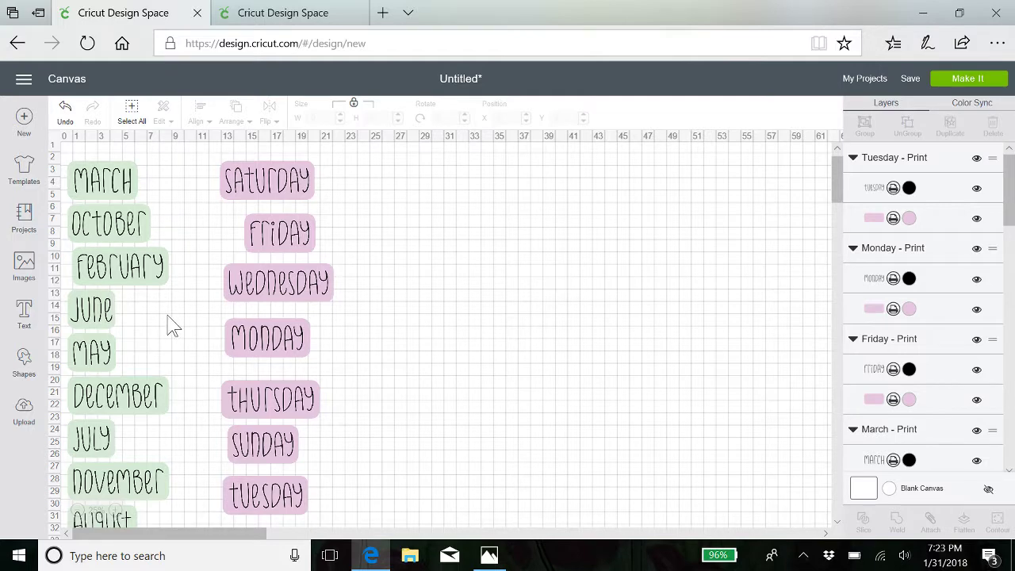
scroll(170, 325, down, 2)
scroll(171, 325, up, 2)
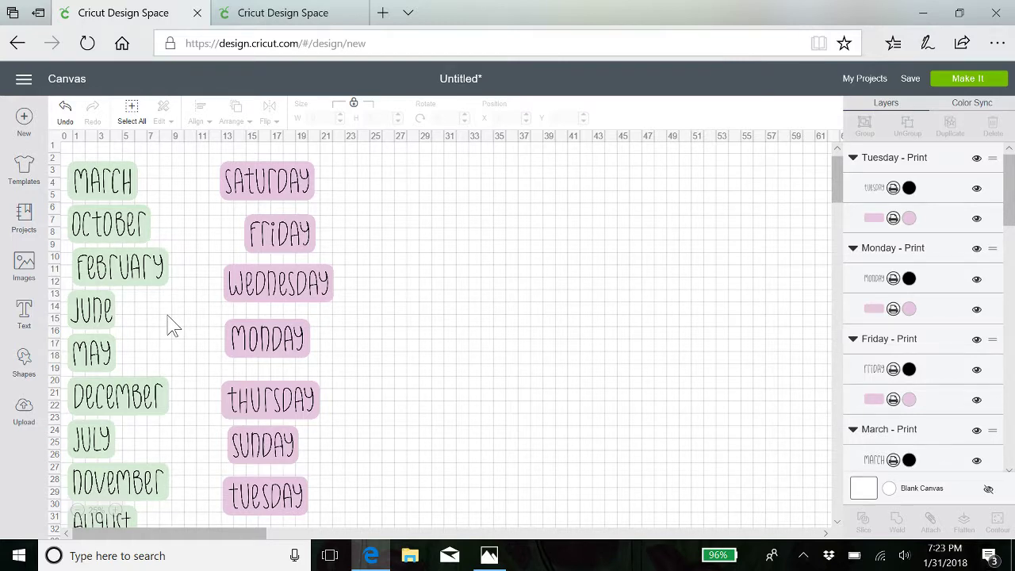
scroll(171, 325, down, 2)
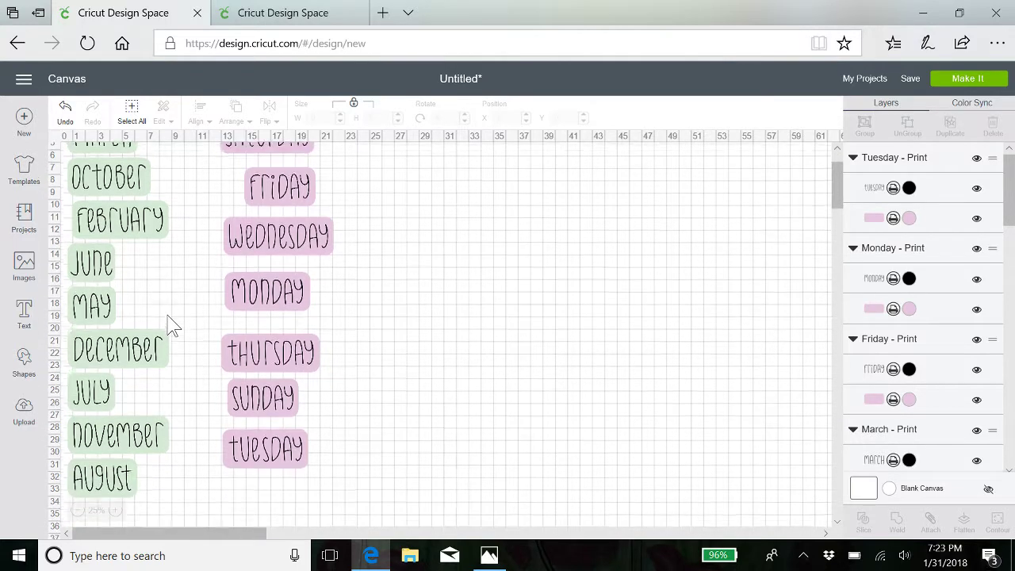
scroll(170, 325, up, 2)
scroll(170, 325, down, 1)
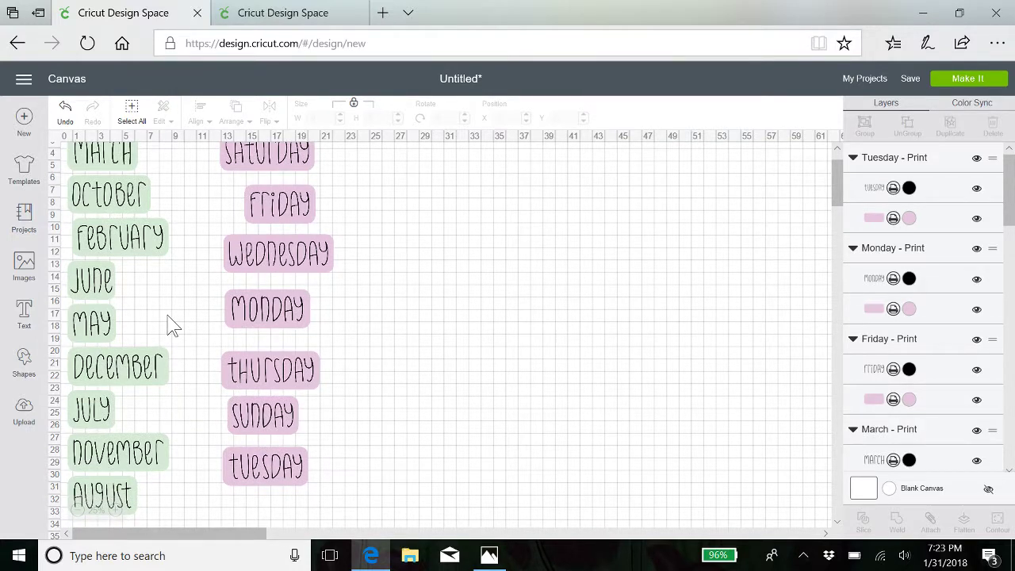
scroll(170, 325, down, 1)
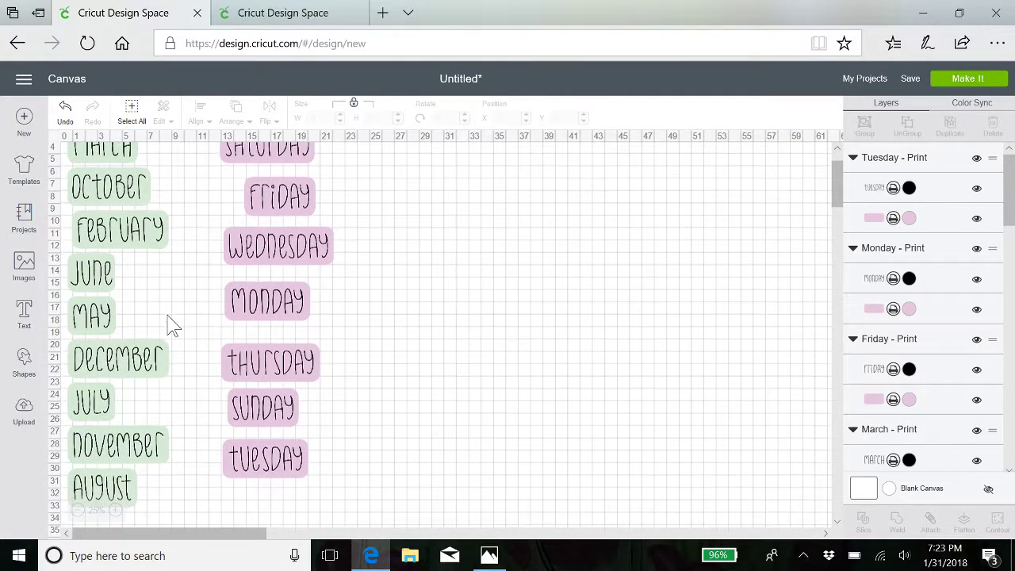
Open the Cutie Planner Pieces image set again and select the printable January image.
click(25, 264)
click(25, 265)
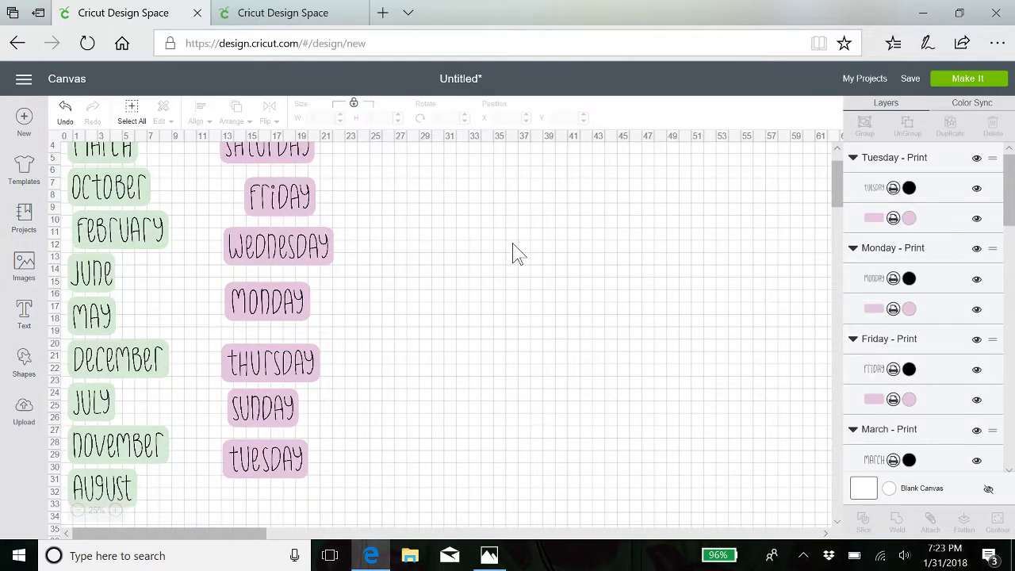
click(24, 265)
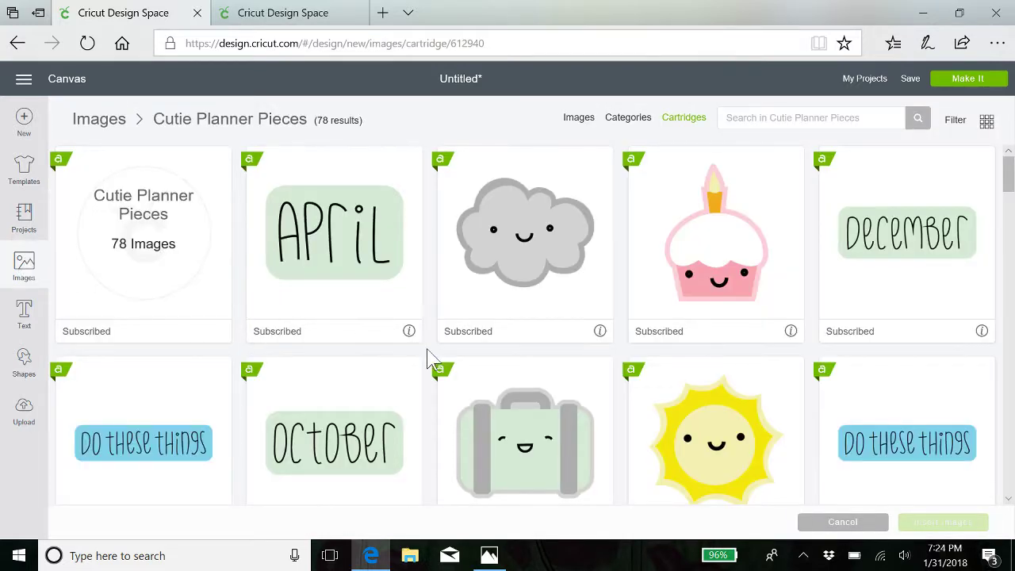
scroll(428, 358, down, 3)
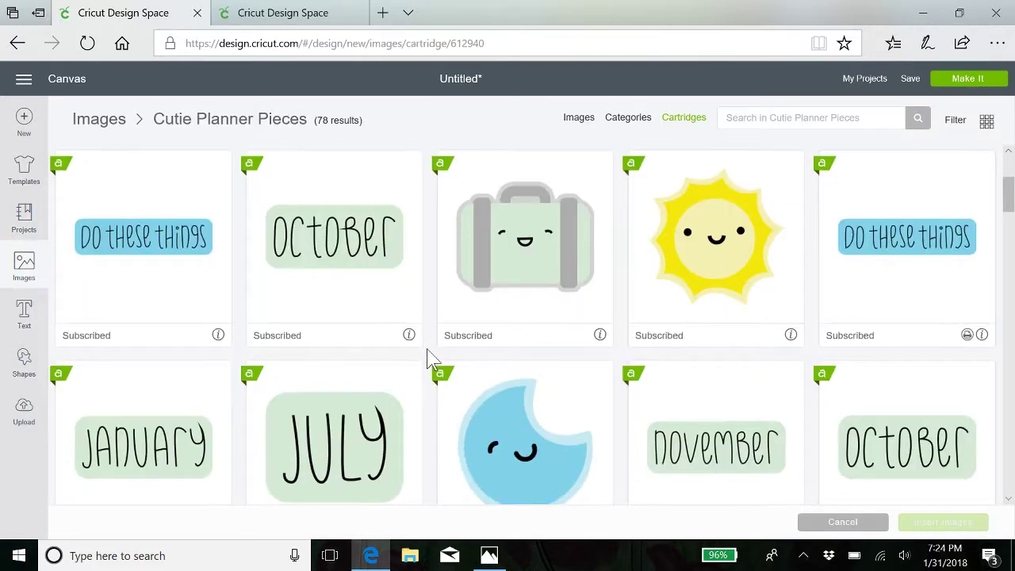
scroll(428, 358, down, 1)
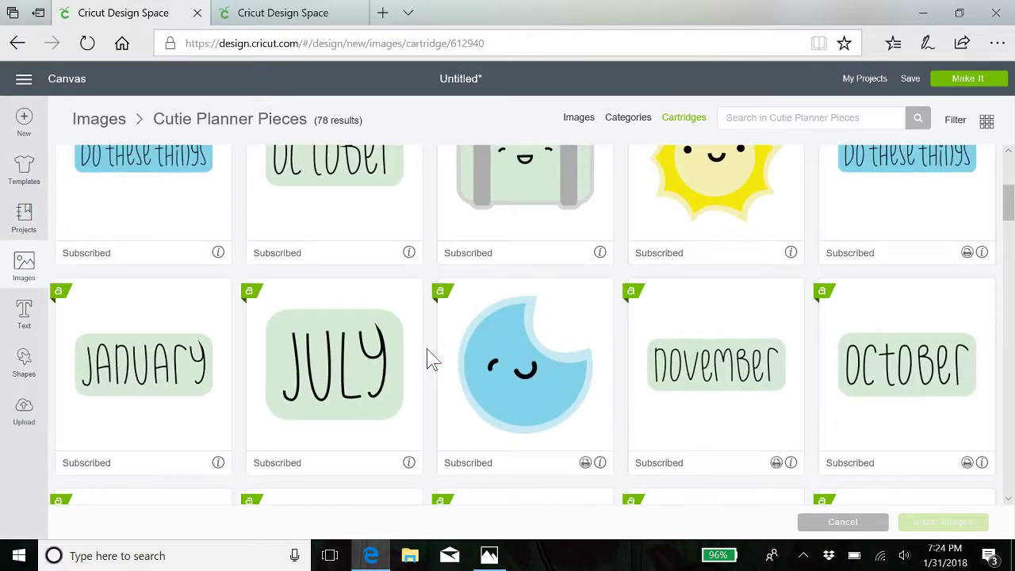
scroll(429, 358, up, 3)
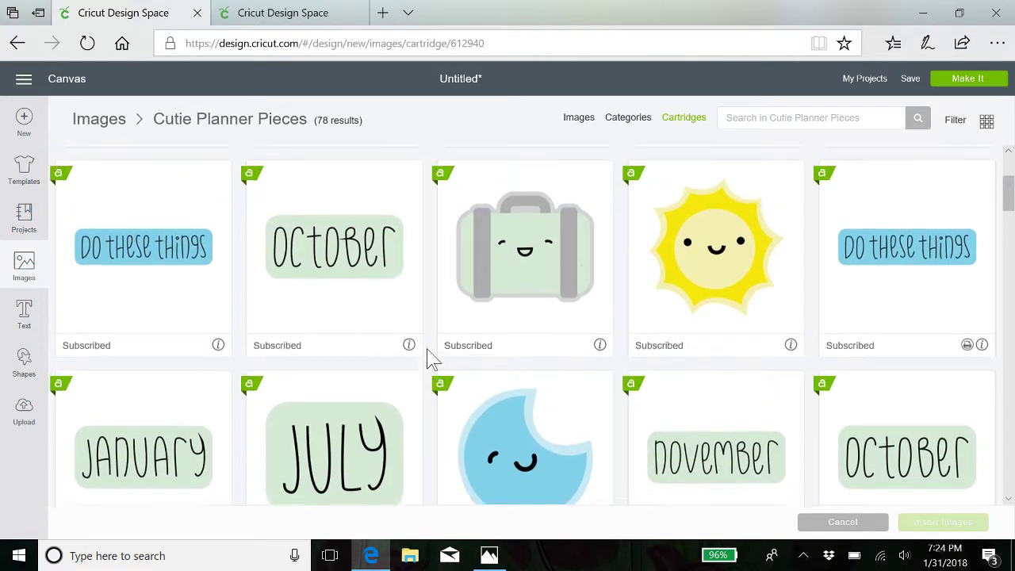
scroll(429, 359, up, 3)
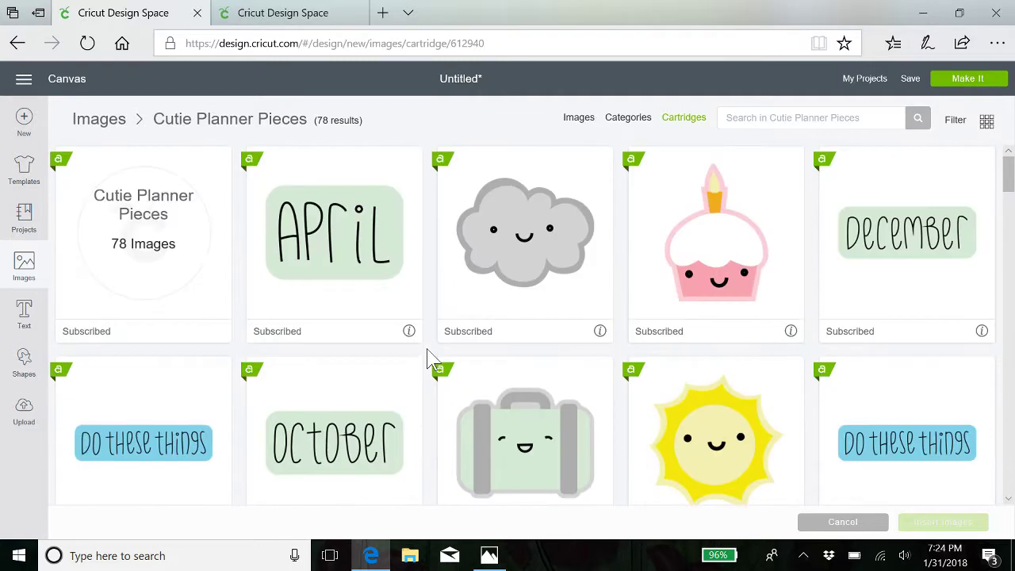
scroll(428, 359, down, 1)
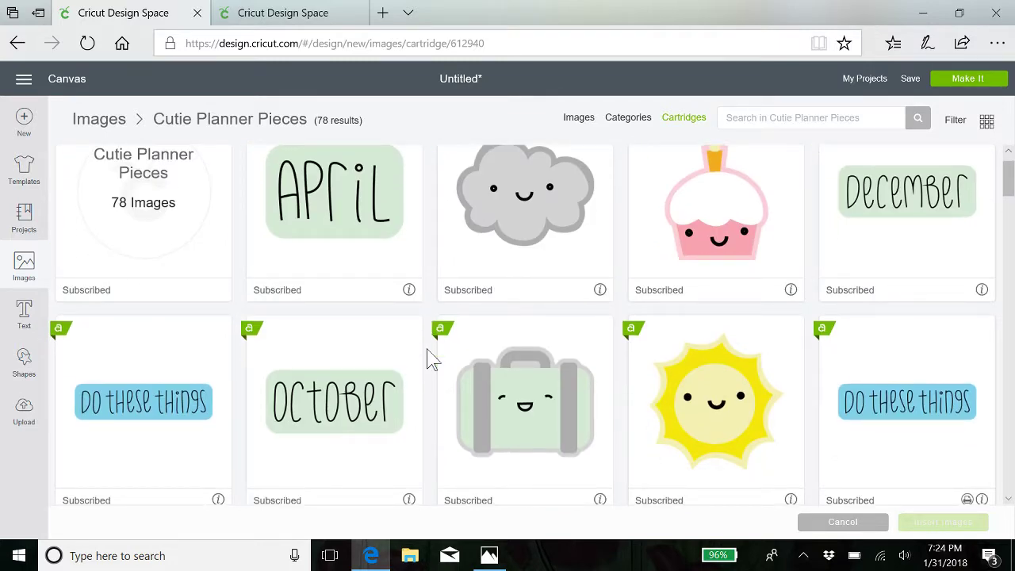
scroll(432, 359, down, 5)
scroll(432, 358, down, 3)
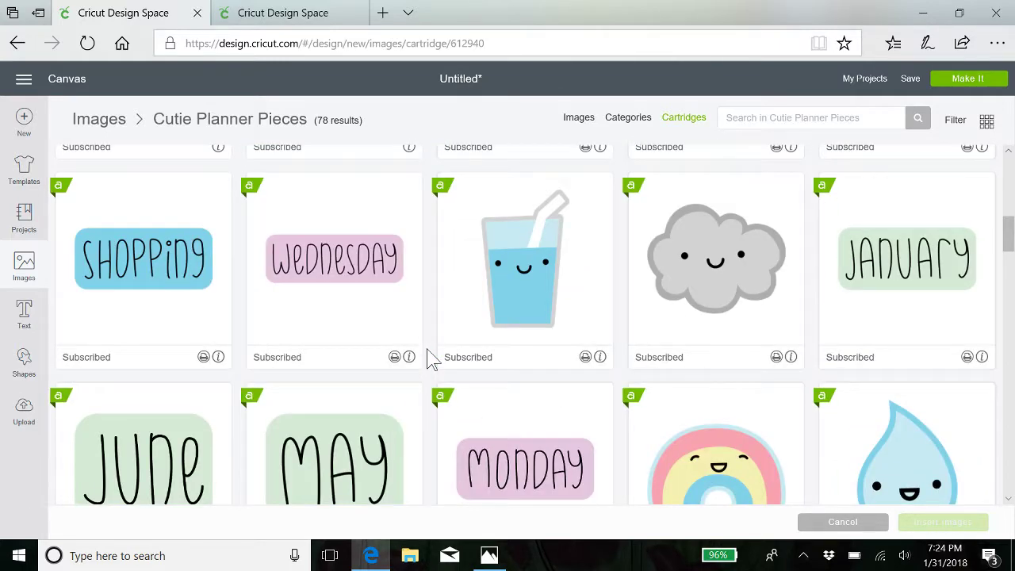
click(922, 312)
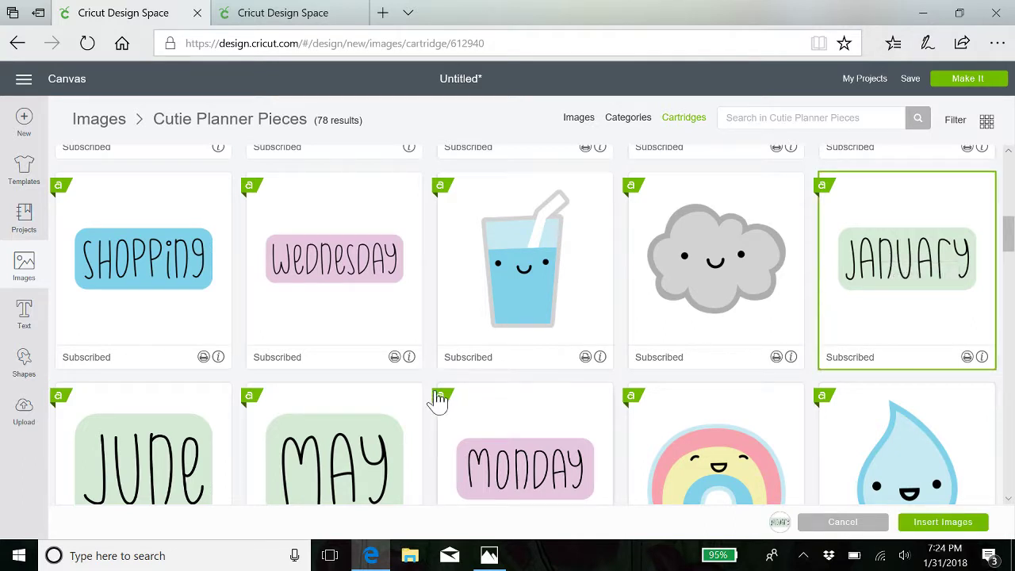
Add the printable April and September images to the selection and insert all the chosen months onto the canvas.
scroll(428, 389, down, 2)
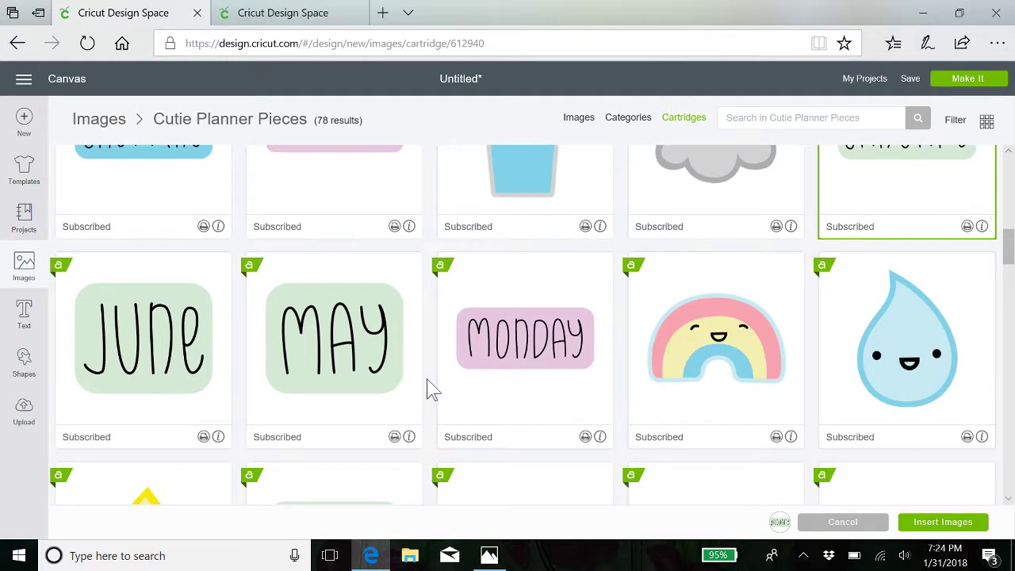
scroll(429, 389, down, 2)
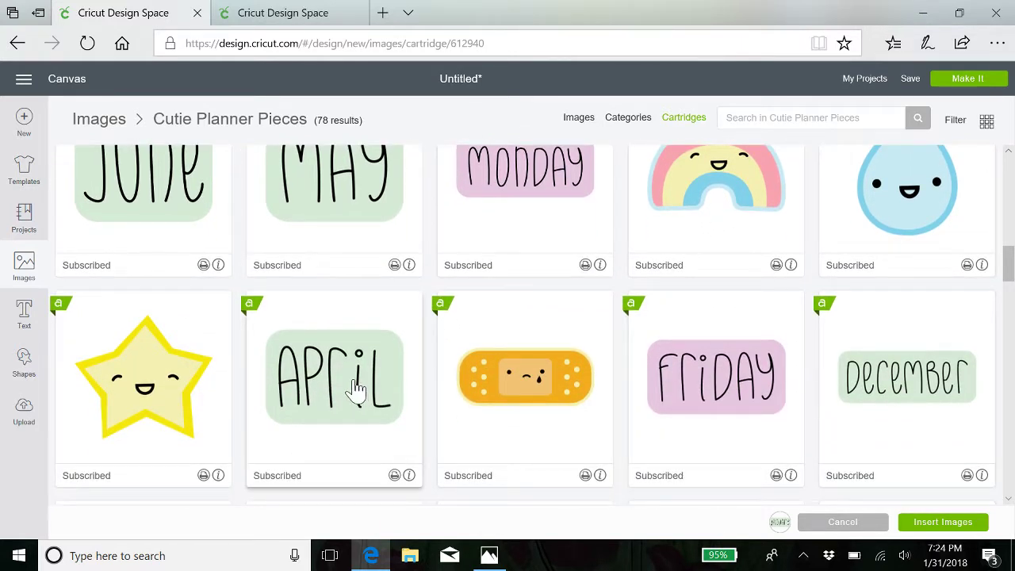
click(357, 389)
scroll(434, 414, down, 2)
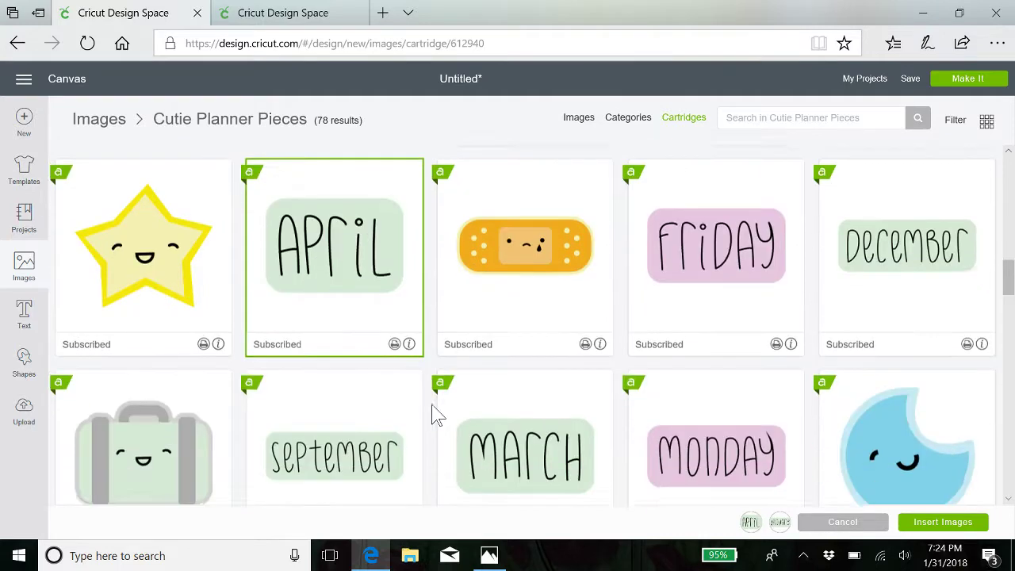
scroll(435, 414, down, 2)
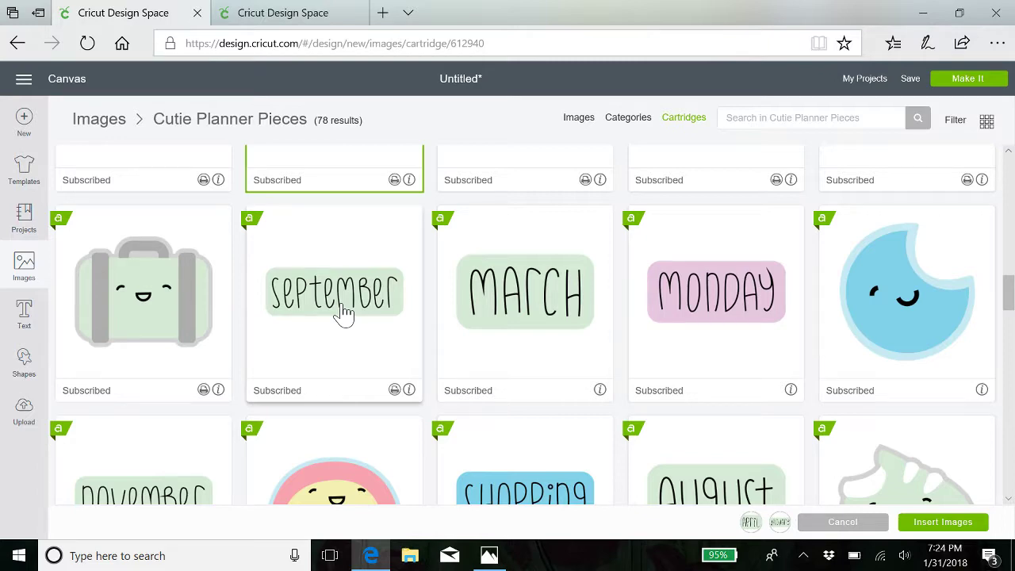
click(344, 313)
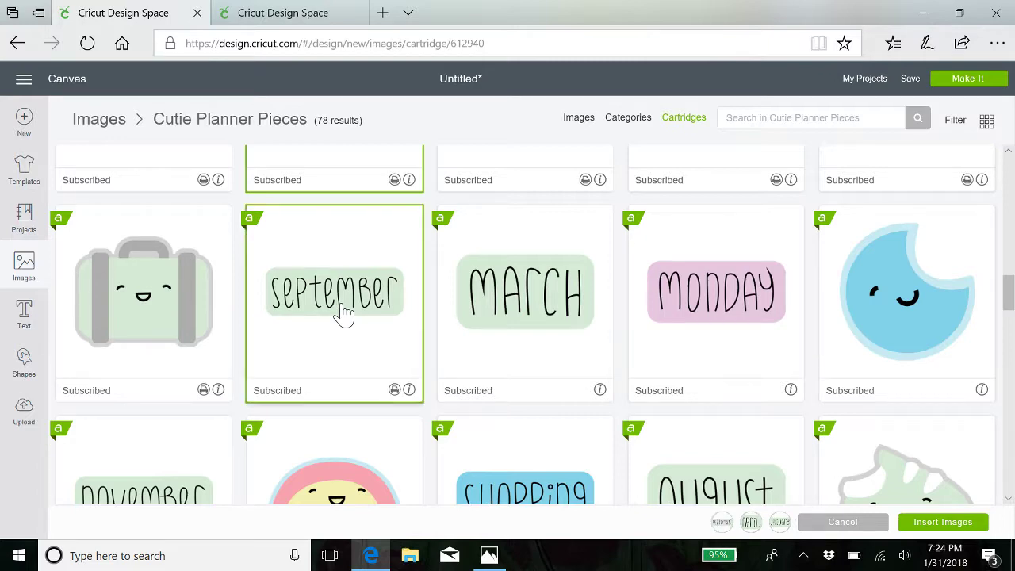
click(939, 523)
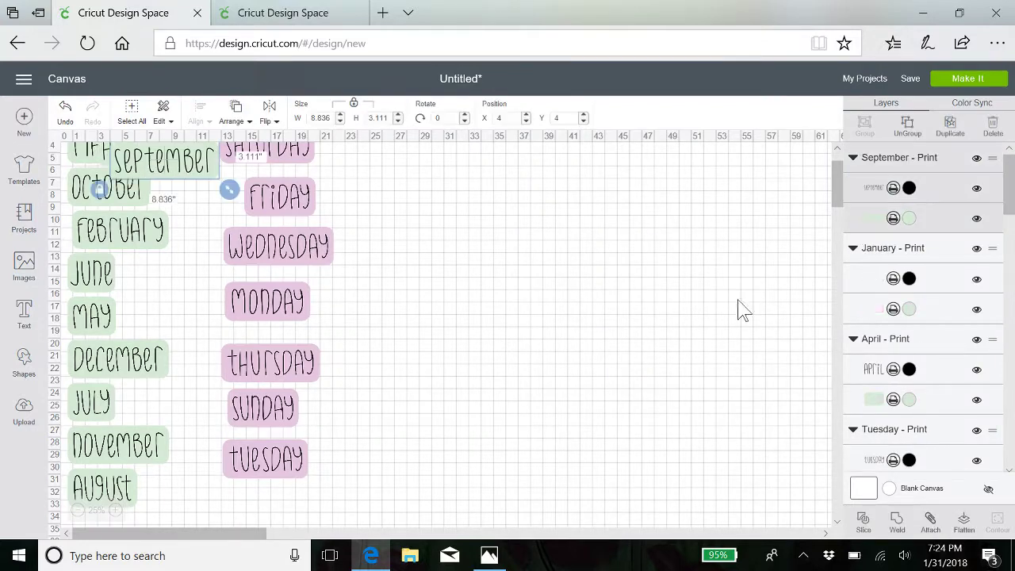
Separate the overlapping new months by placing September above March, January beside May, and April beside June.
scroll(452, 329, up, 2)
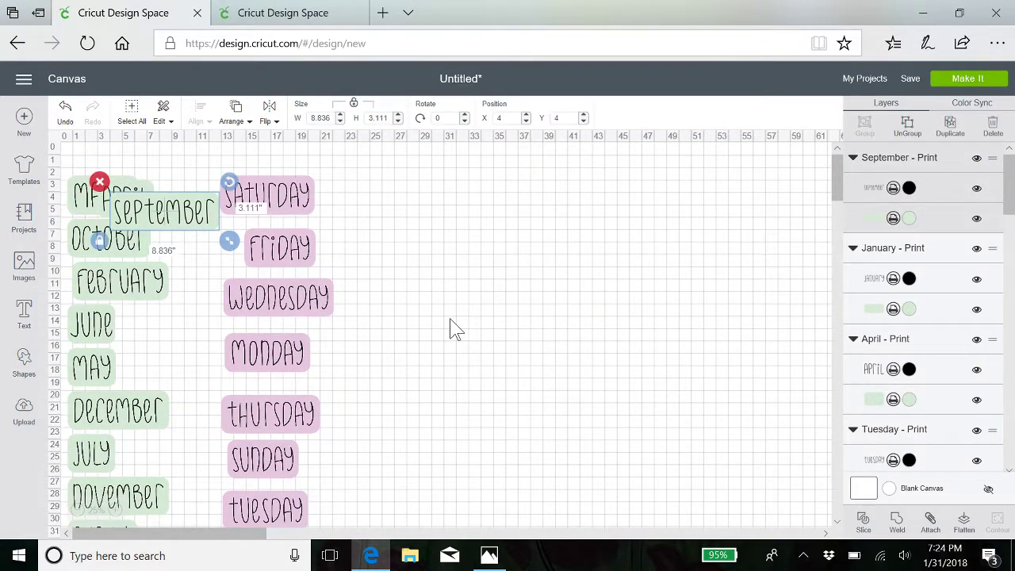
drag(182, 219, 141, 167)
drag(178, 216, 192, 371)
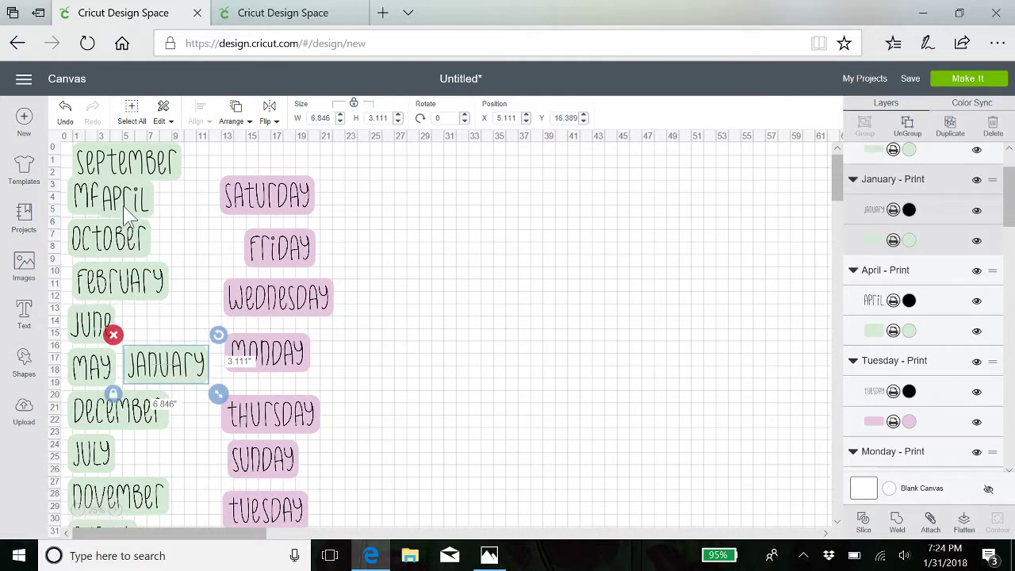
drag(130, 203, 169, 336)
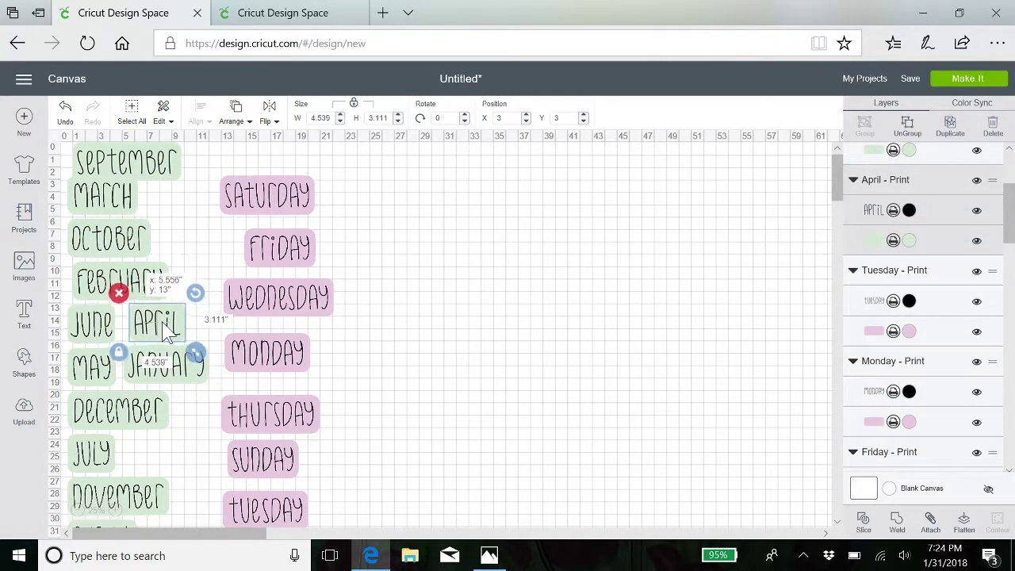
click(436, 266)
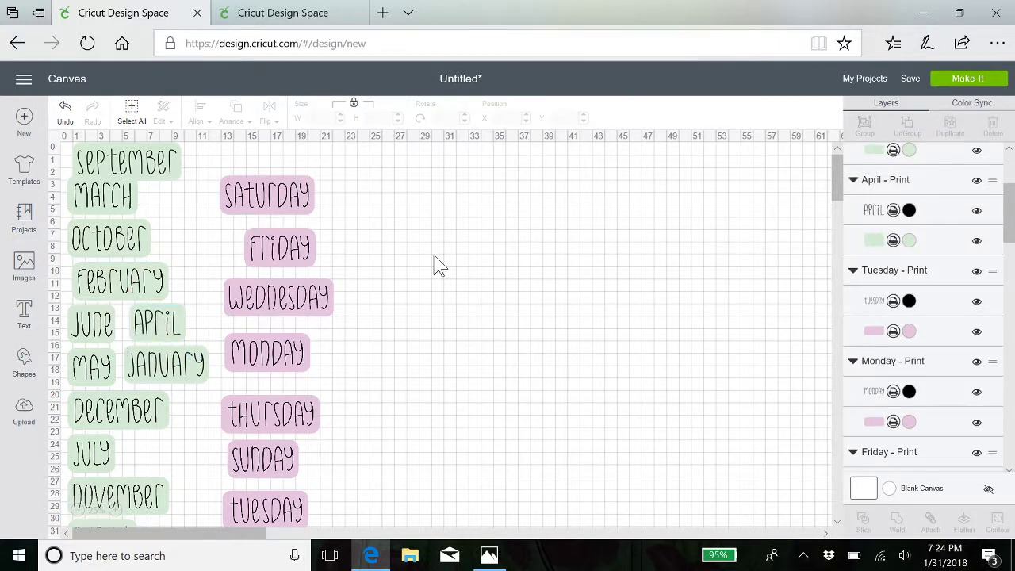
scroll(435, 266, down, 3)
scroll(435, 266, up, 3)
click(25, 315)
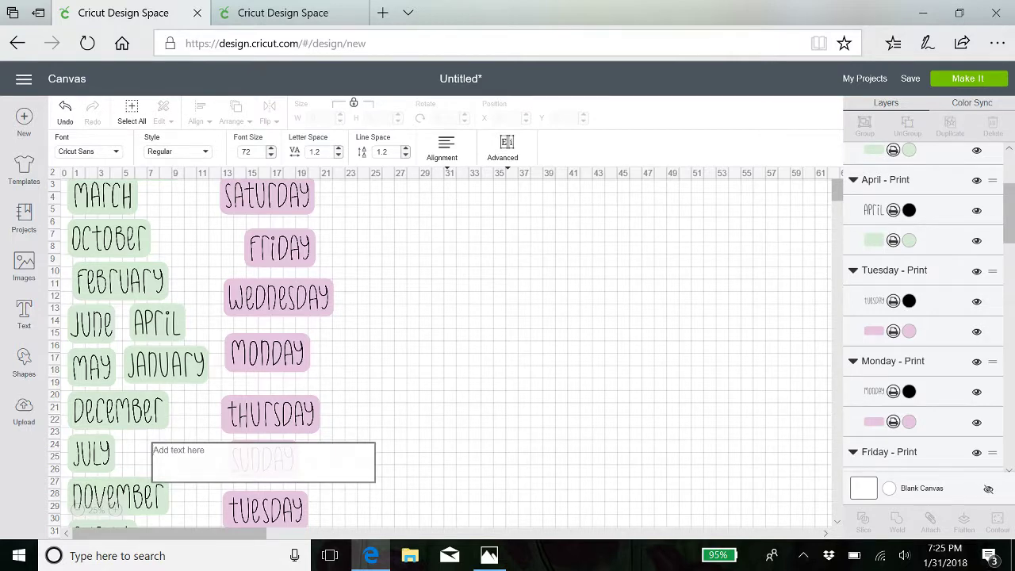
text(123)
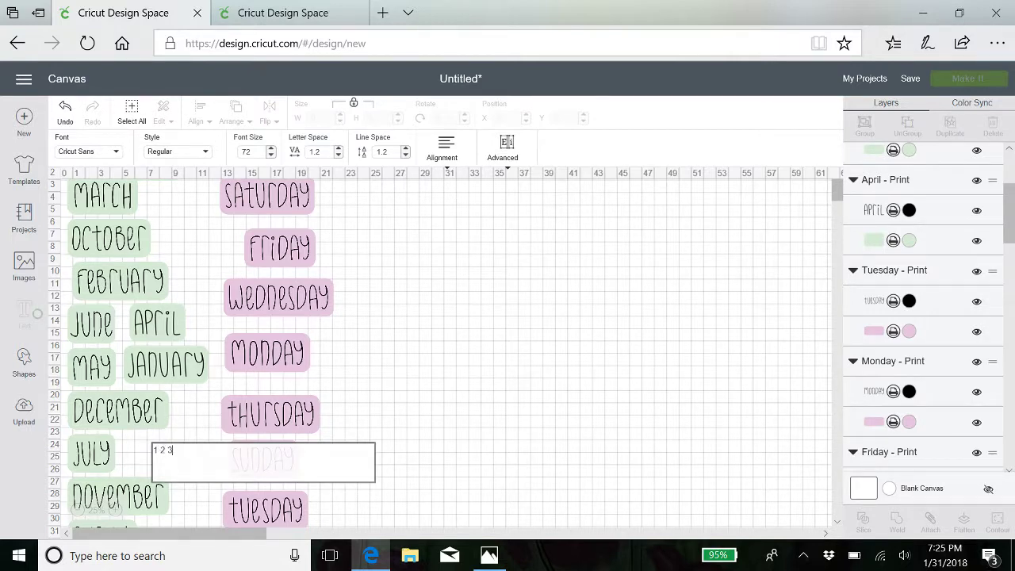
text(45)
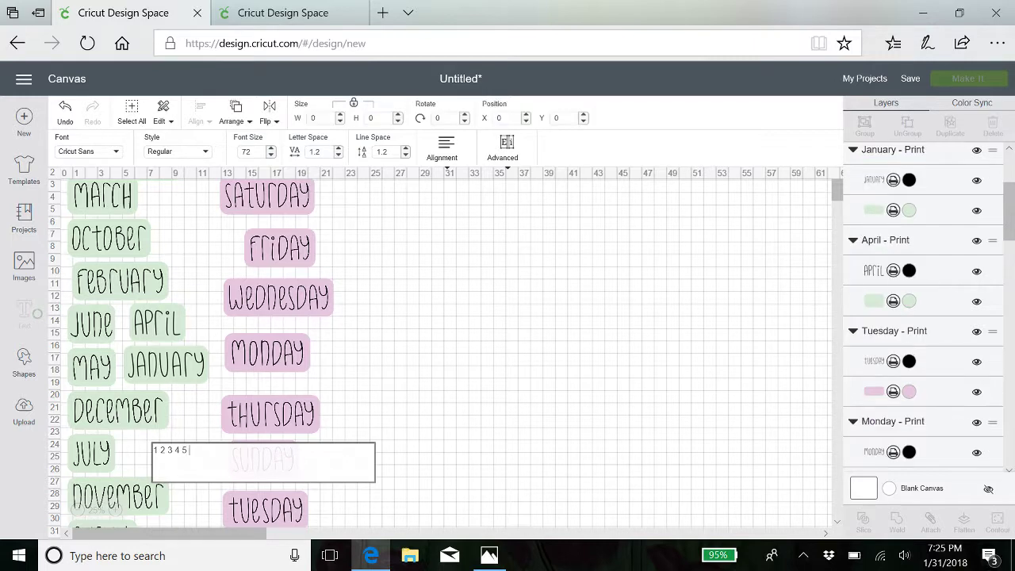
text(67)
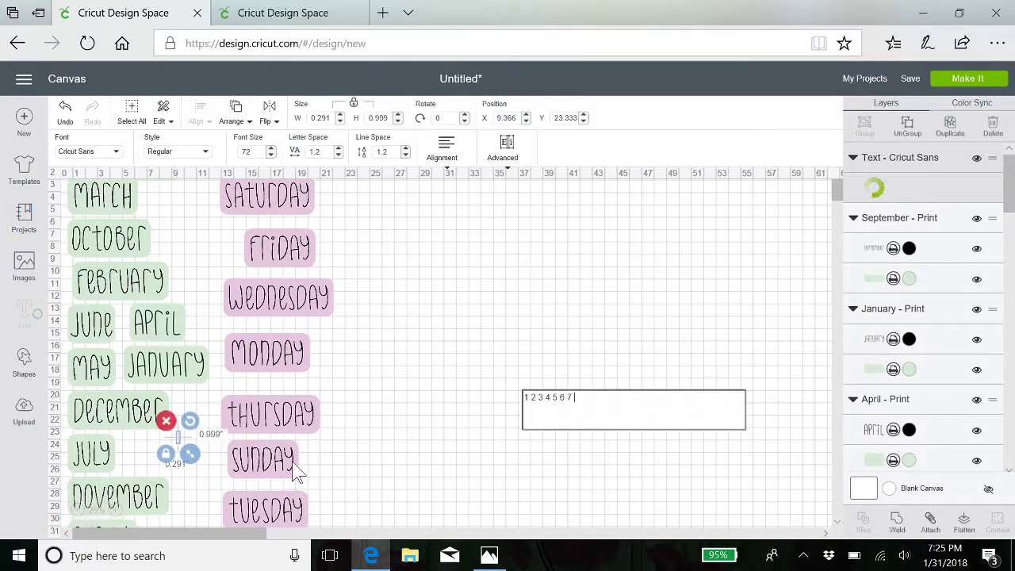
text(8)
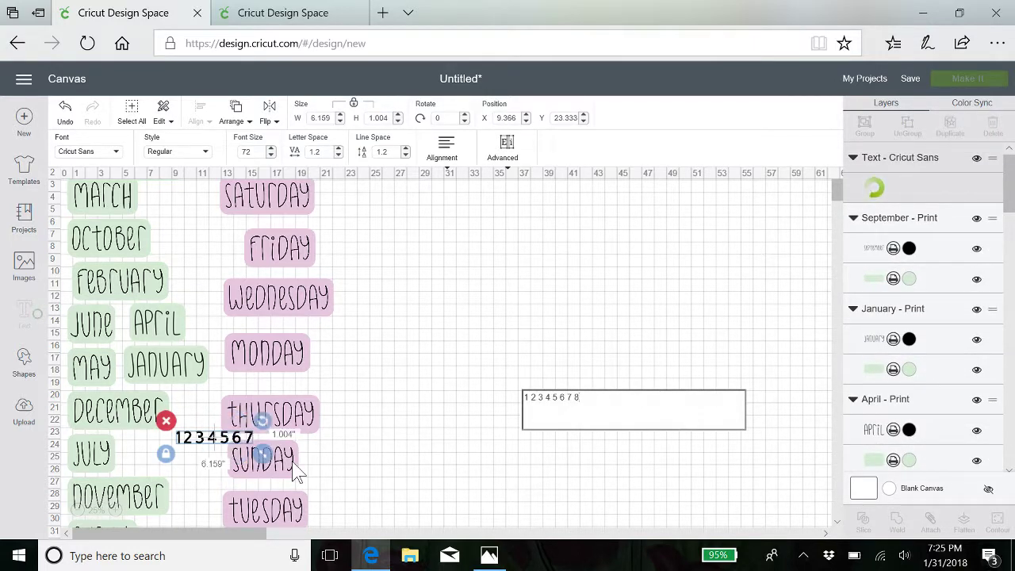
text(9)
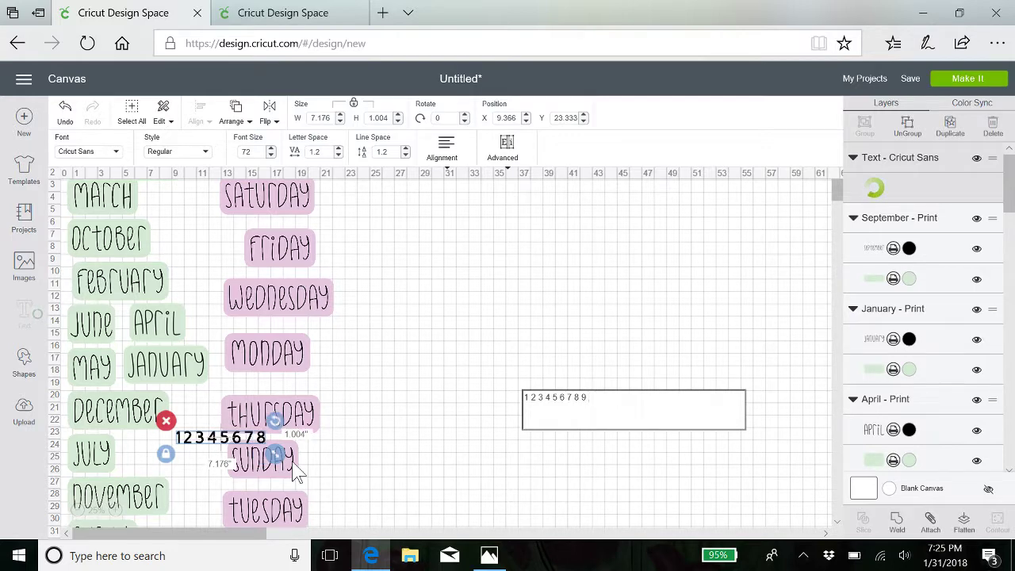
text(0)
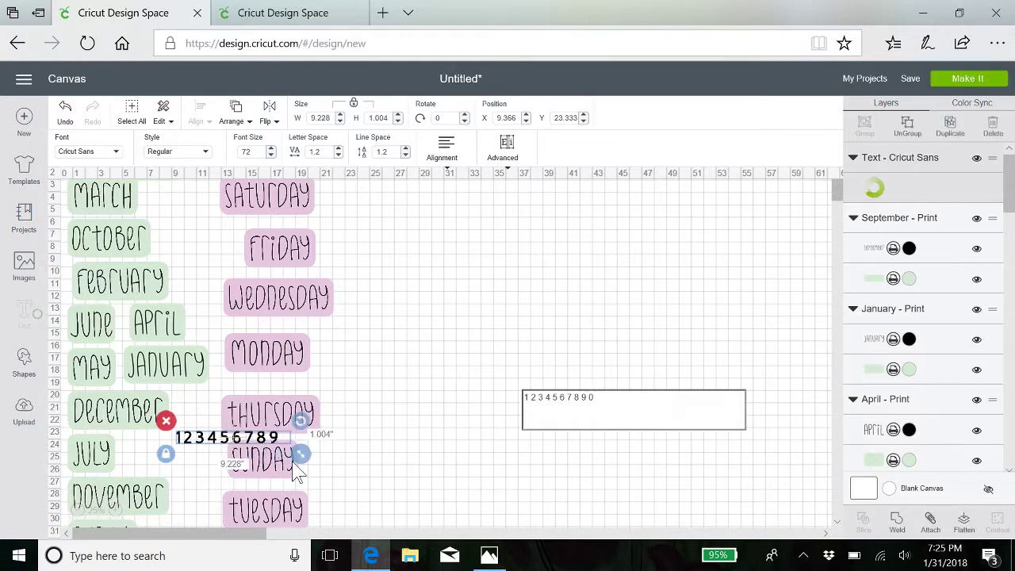
text(1)
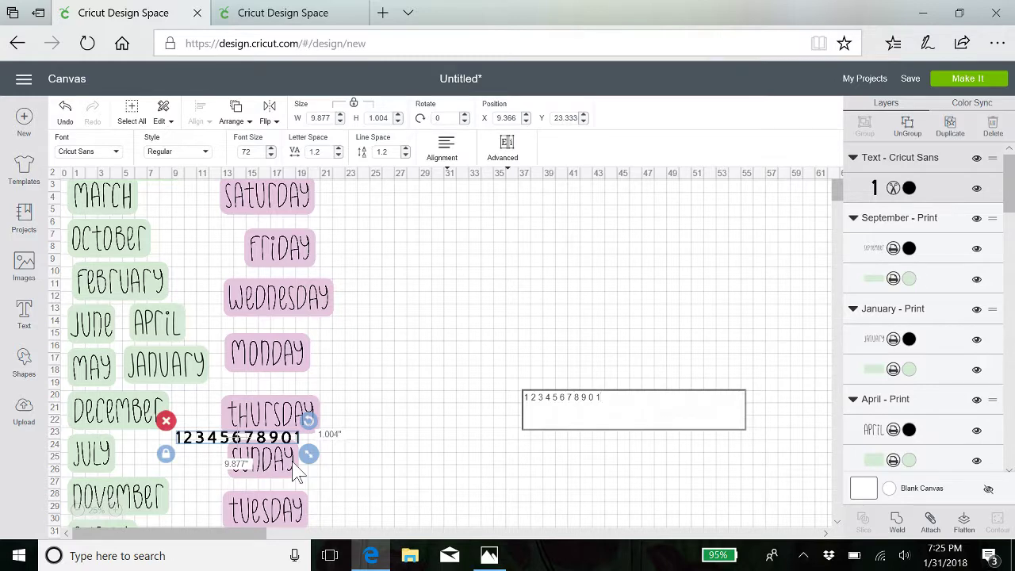
text(2)
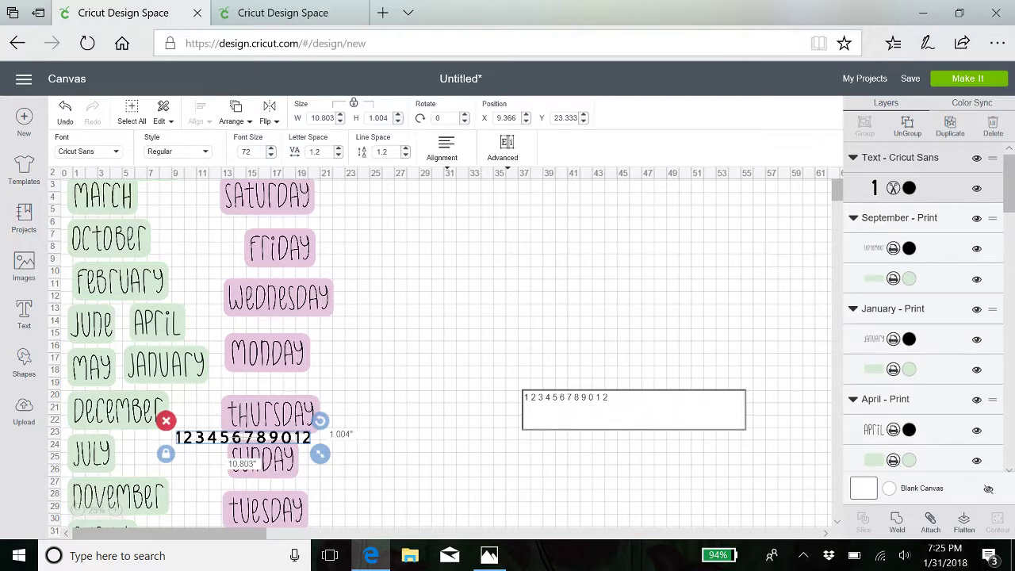
drag(593, 397, 524, 397)
click(600, 342)
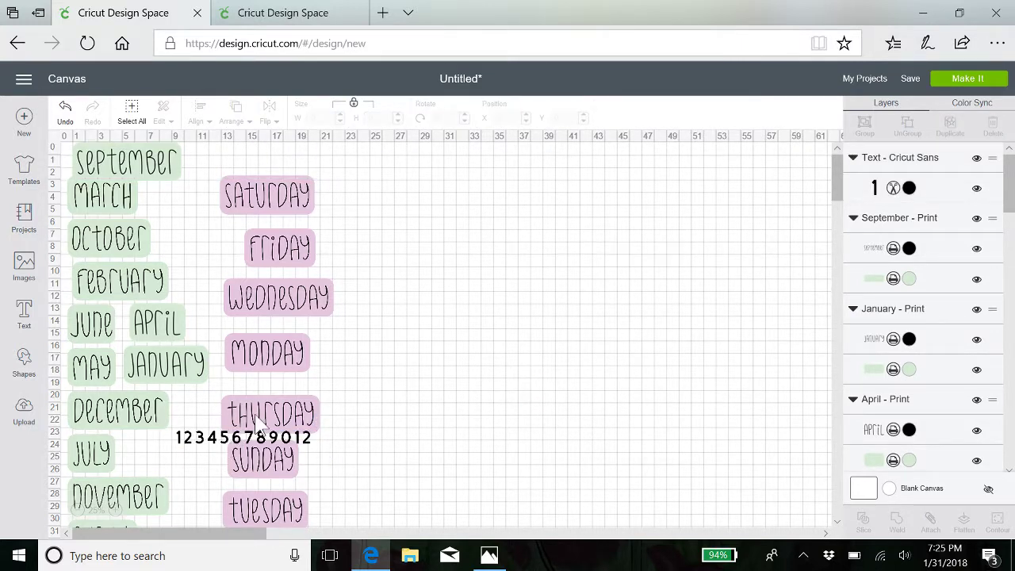
drag(231, 444, 509, 271)
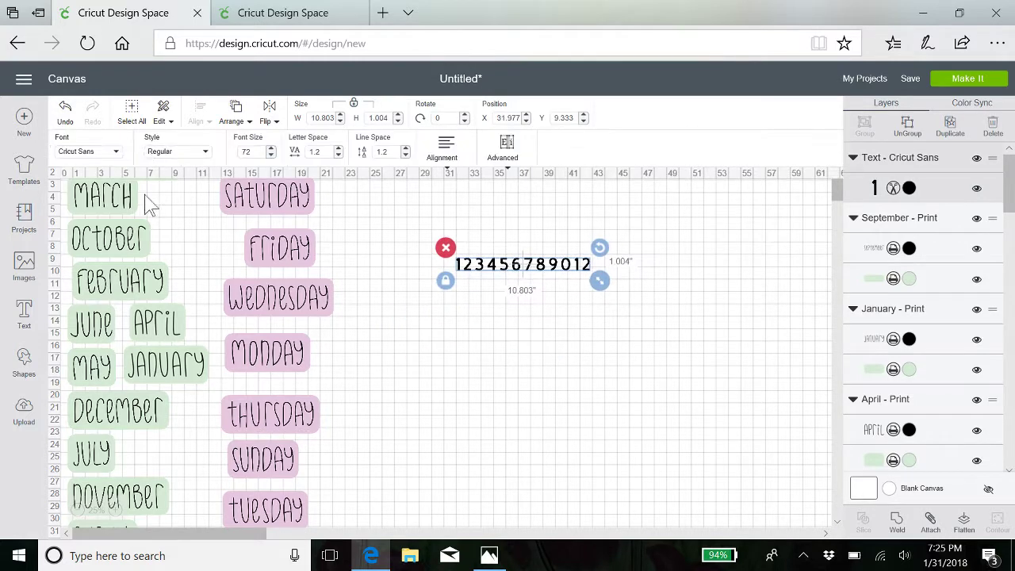
Browse the available fonts and change the number text's font to Art Deco - Stage Right.
click(116, 154)
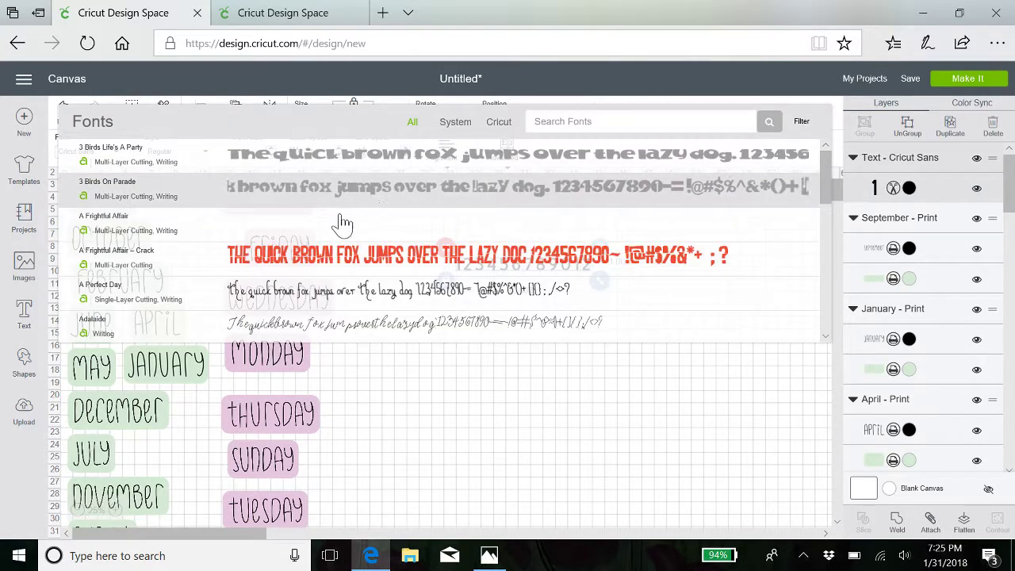
scroll(266, 260, down, 5)
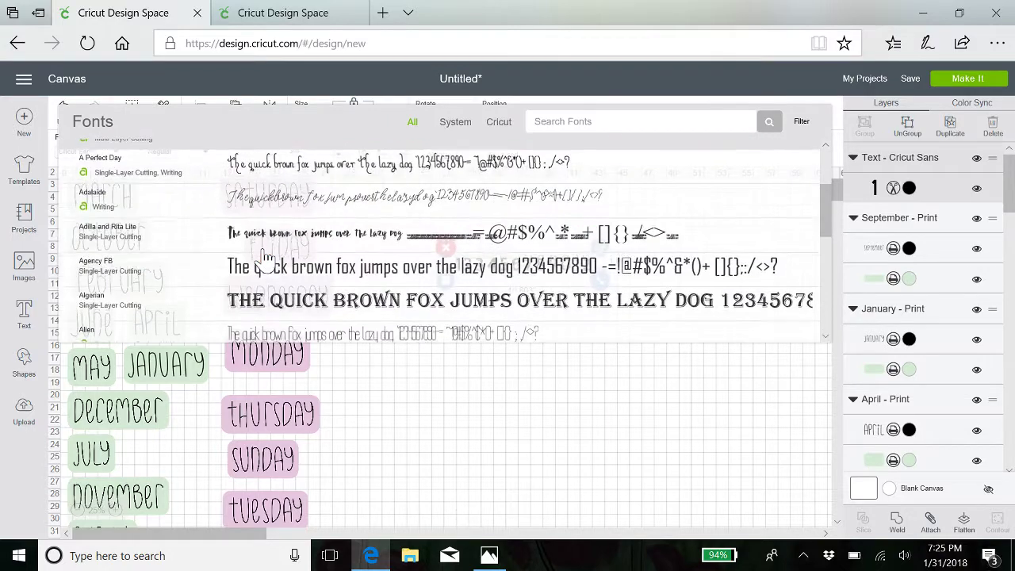
scroll(266, 259, down, 5)
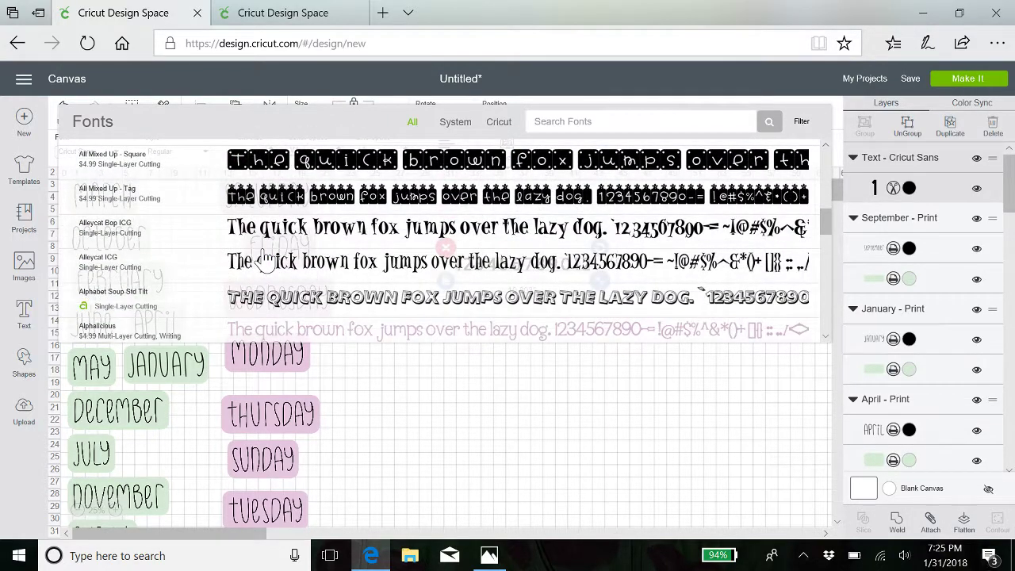
scroll(266, 259, down, 3)
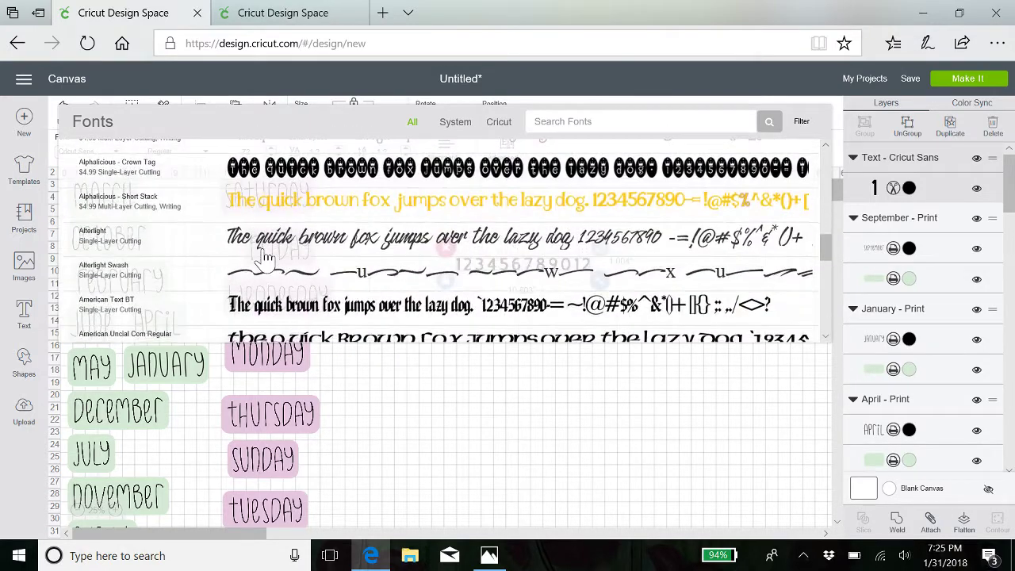
scroll(265, 257, down, 3)
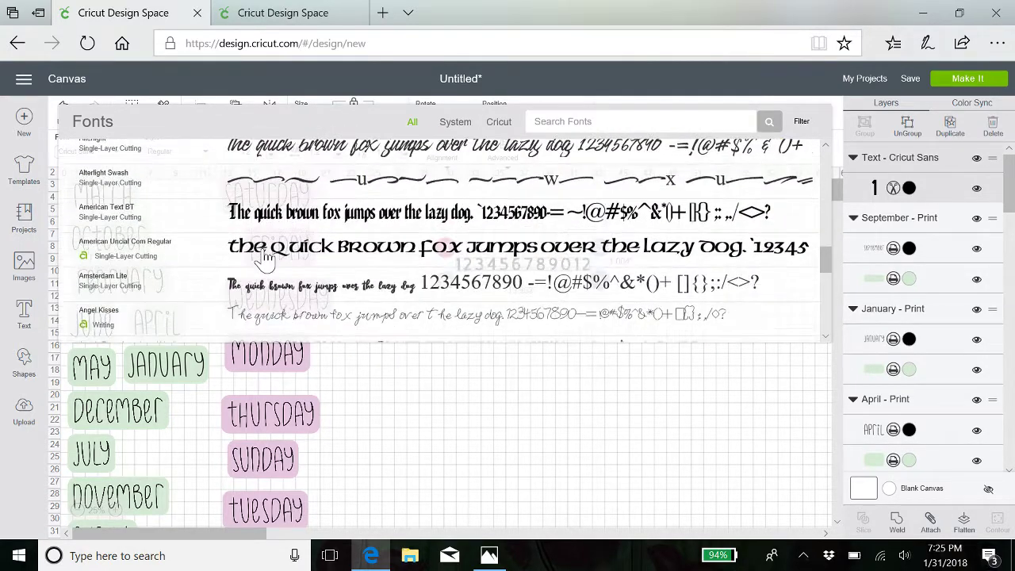
scroll(266, 260, down, 5)
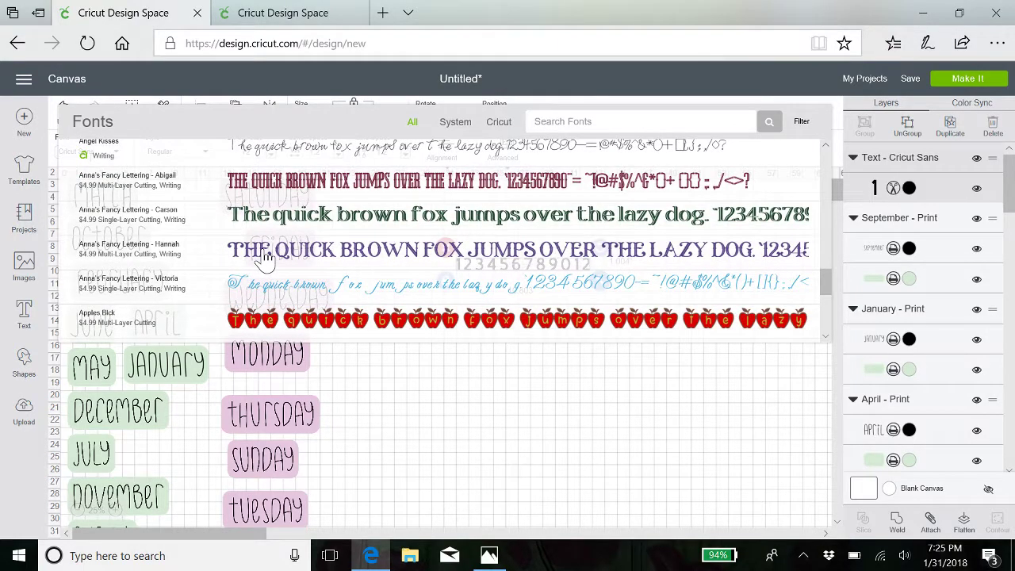
scroll(266, 259, down, 3)
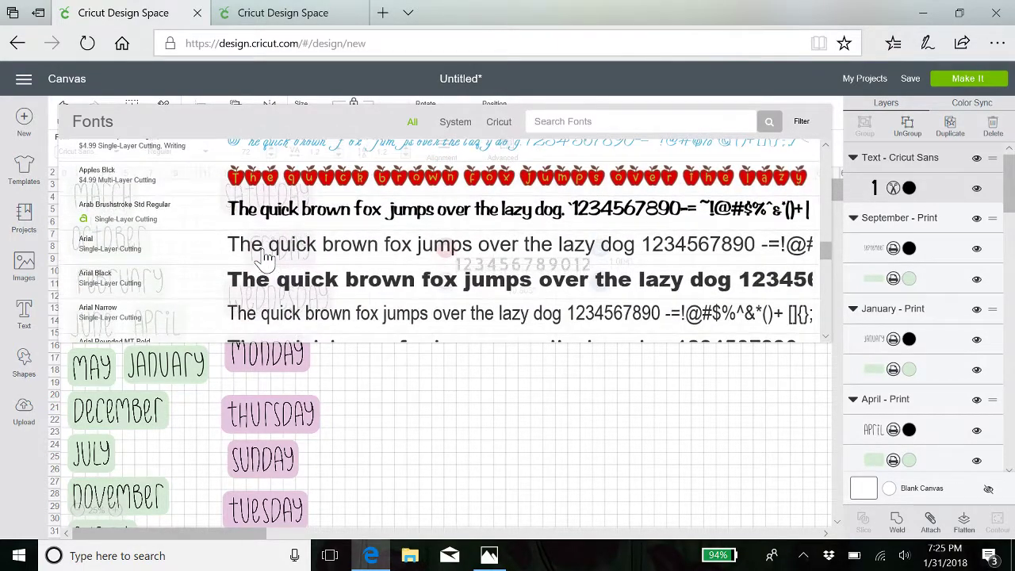
scroll(266, 259, down, 5)
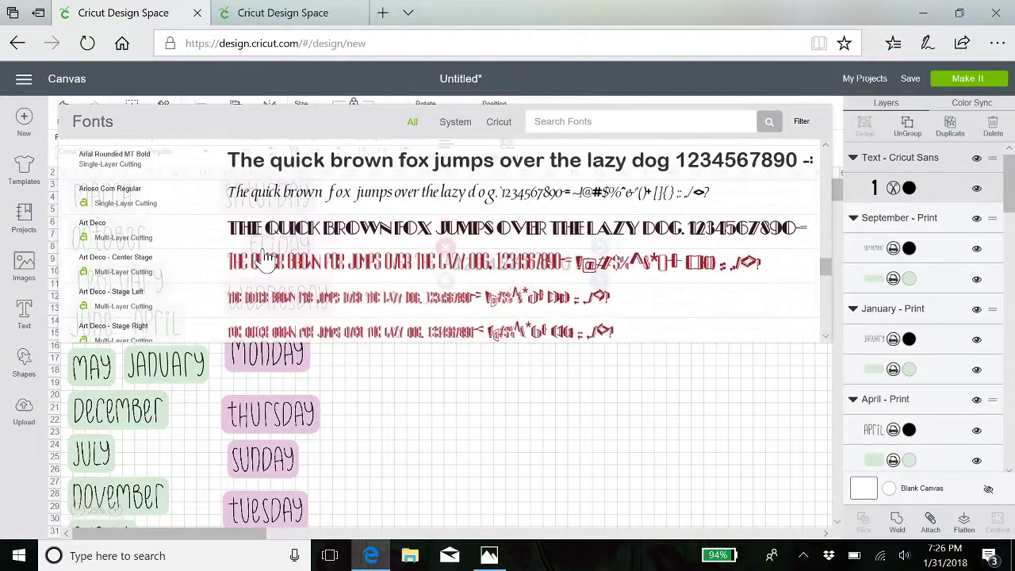
scroll(266, 259, down, 3)
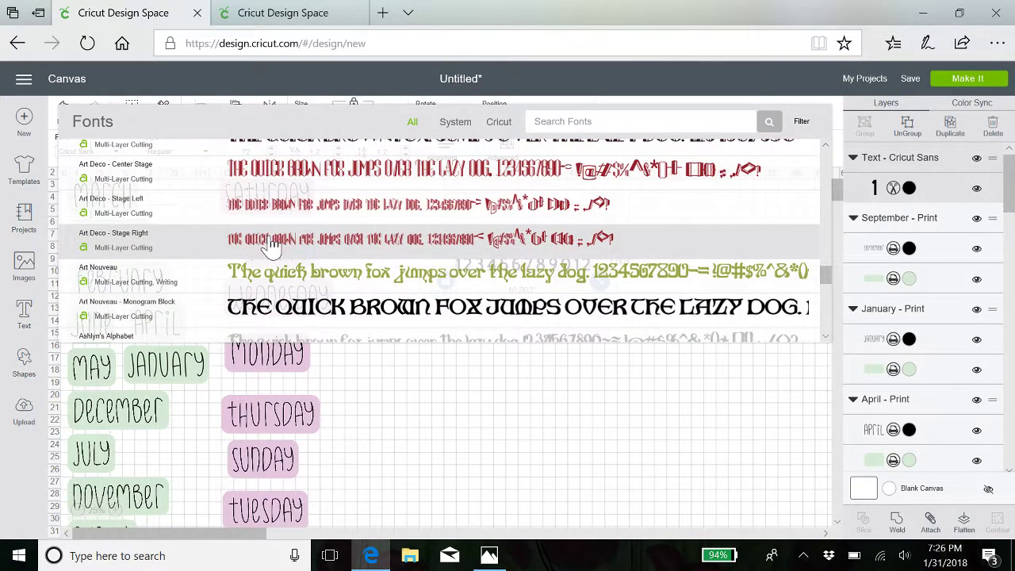
click(269, 246)
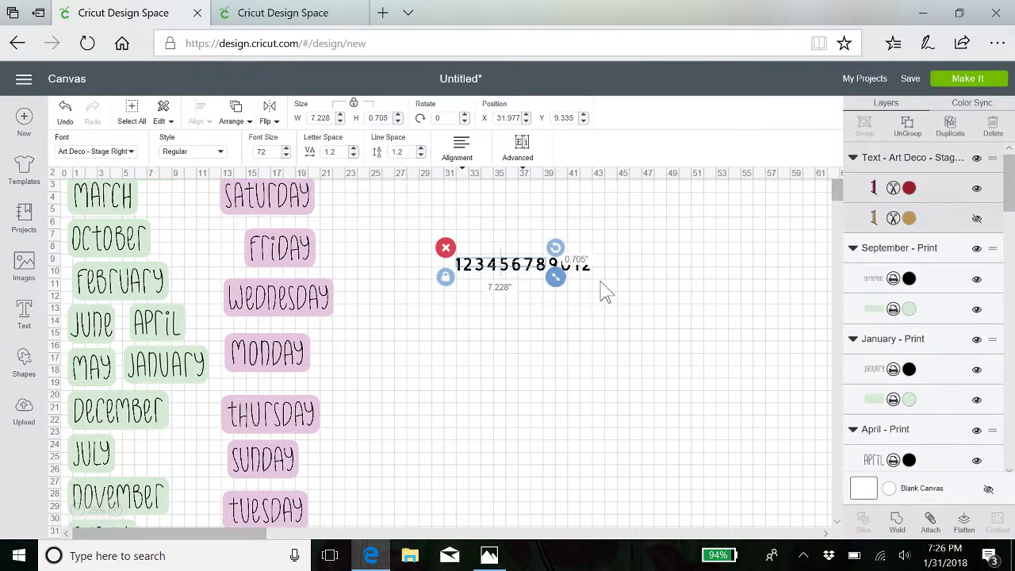
Enlarge the number text to a font size of about 166 and change its font to Birthday Cakes.
drag(558, 280, 678, 381)
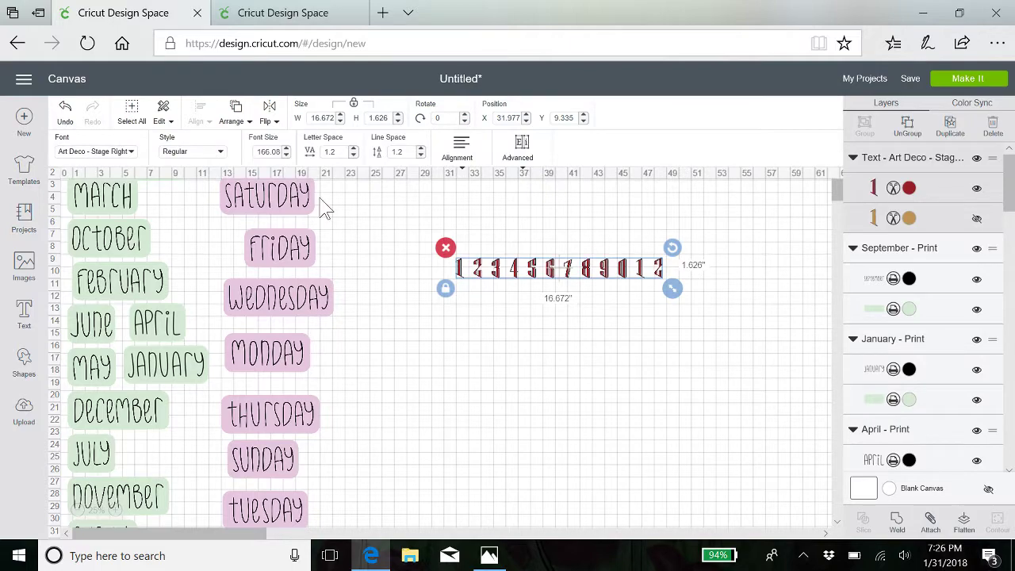
click(135, 154)
scroll(198, 308, down, 1)
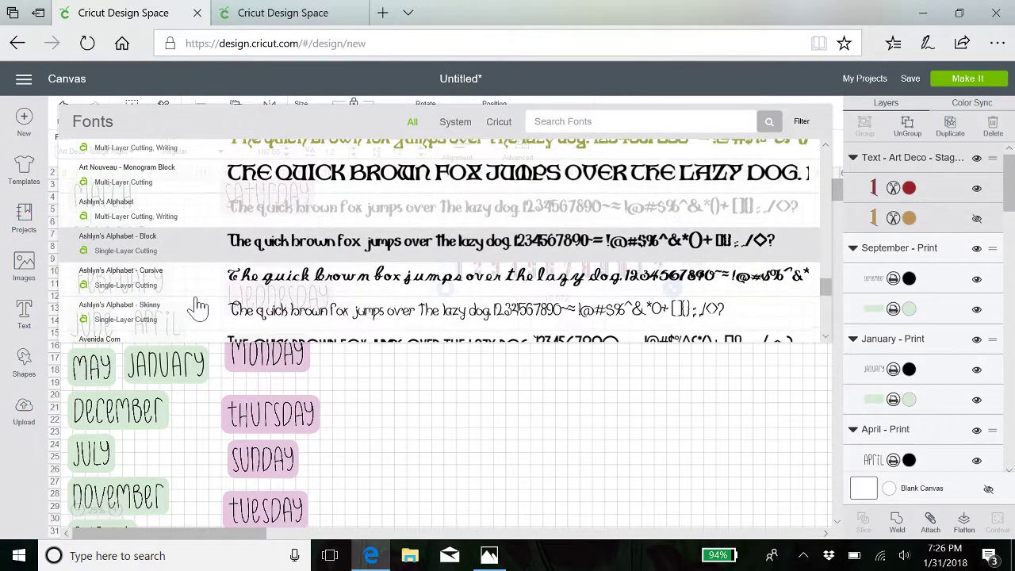
scroll(199, 308, down, 2)
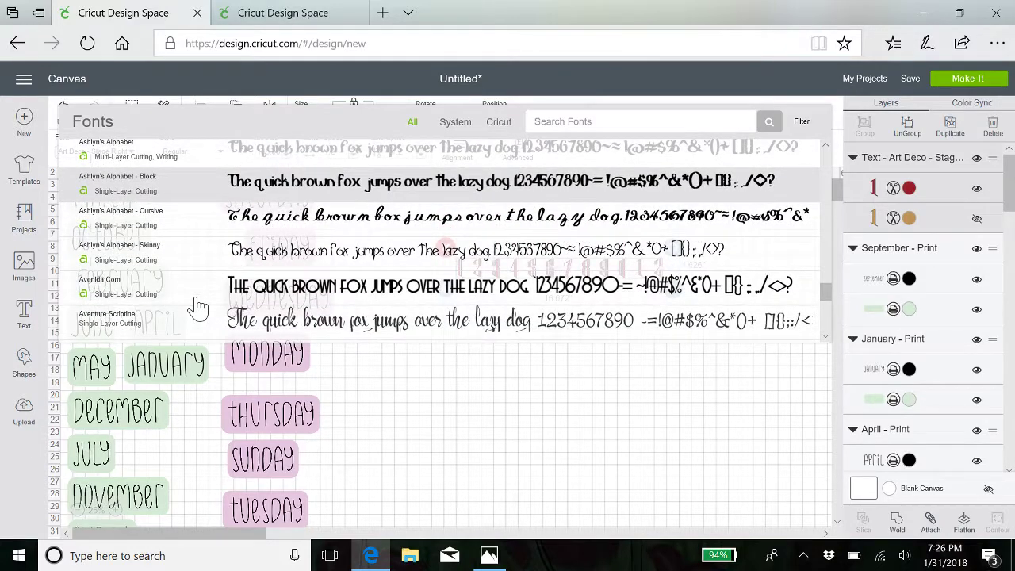
scroll(198, 308, down, 5)
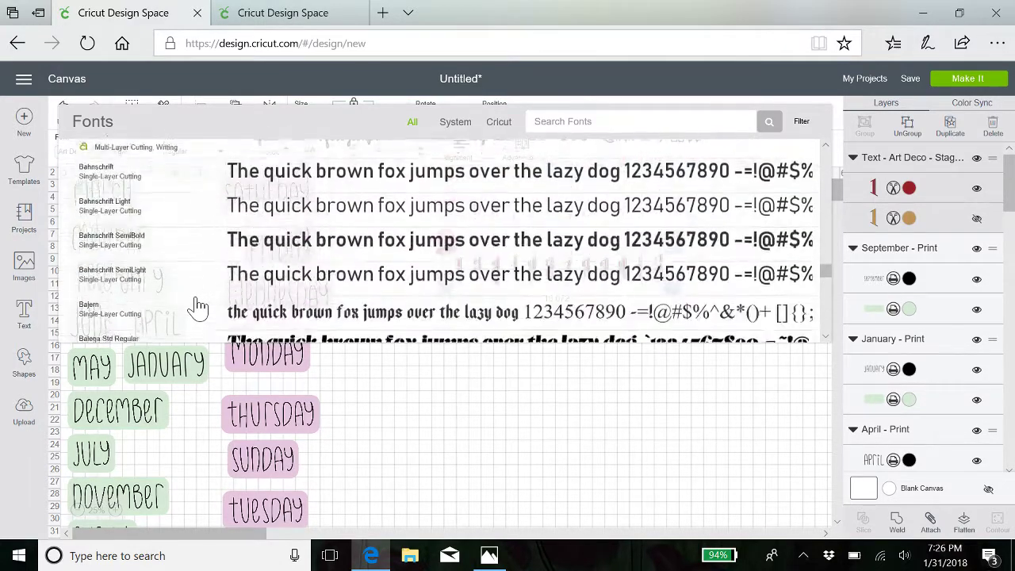
scroll(198, 308, down, 4)
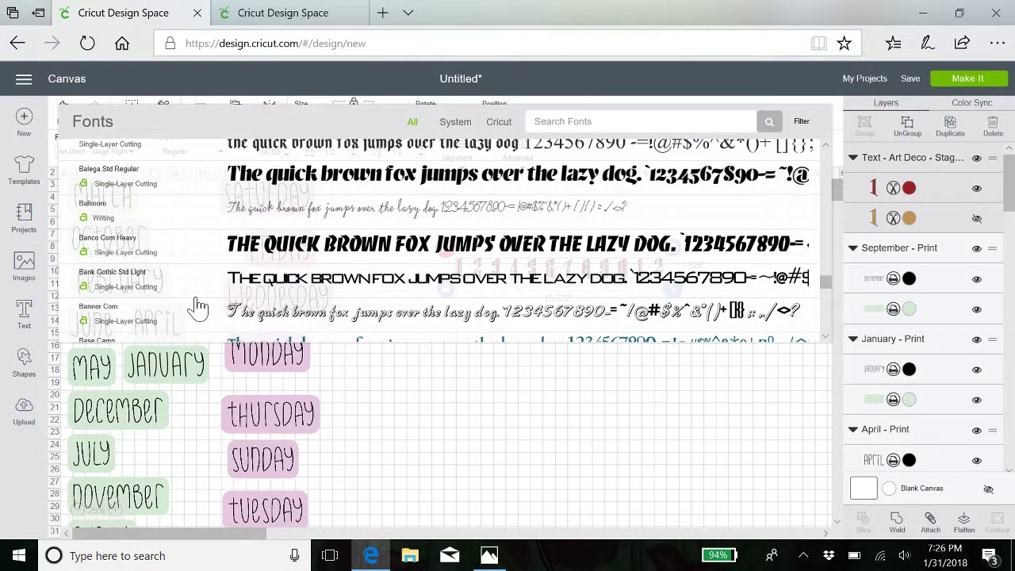
scroll(198, 308, down, 3)
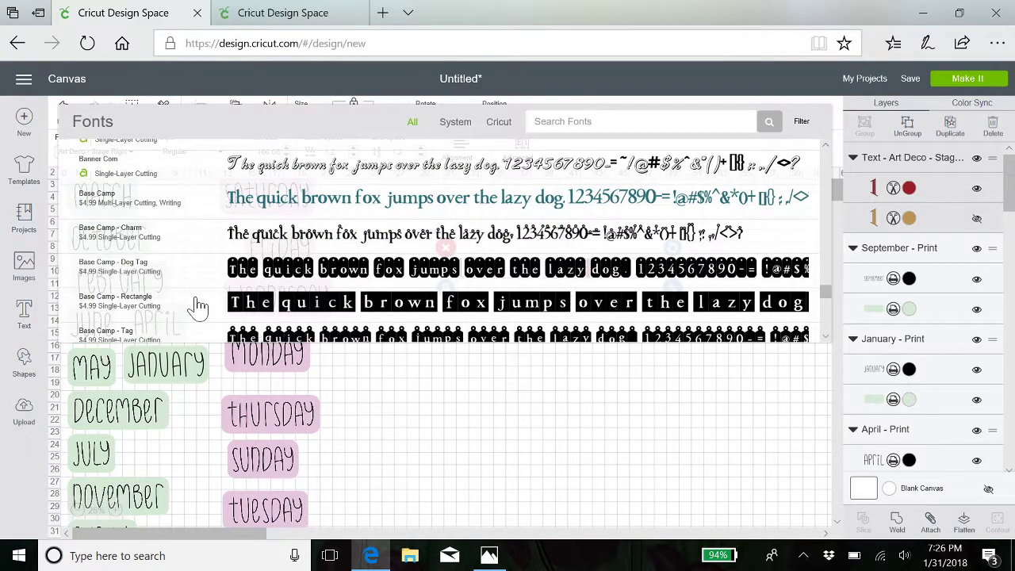
scroll(199, 308, down, 1)
scroll(198, 306, down, 5)
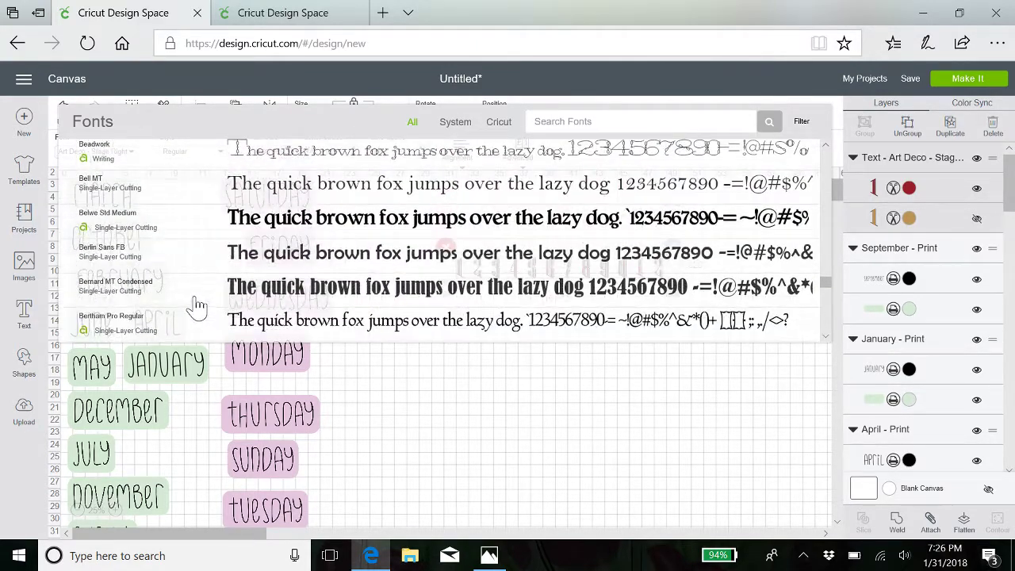
scroll(198, 307, down, 5)
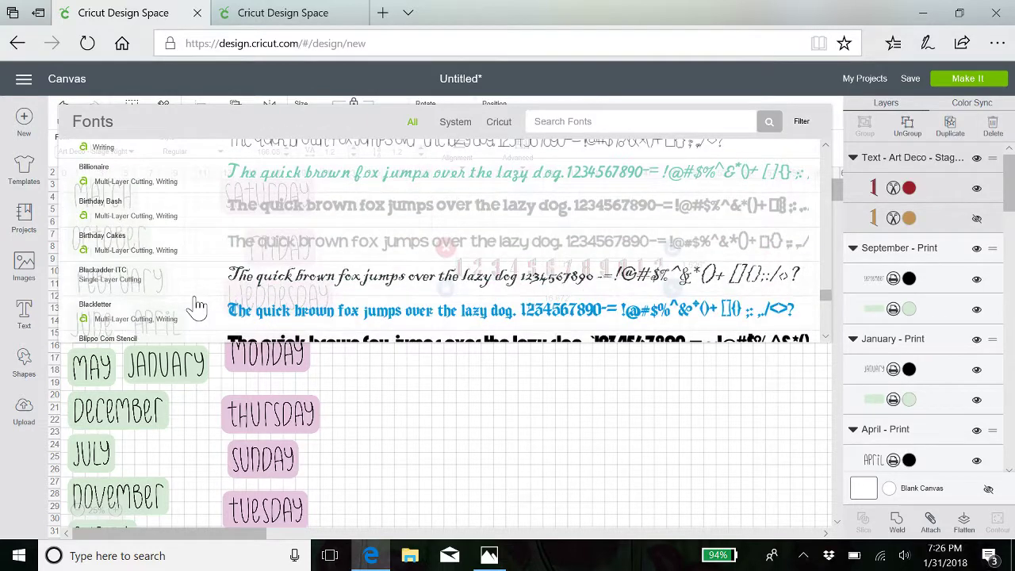
scroll(198, 308, up, 1)
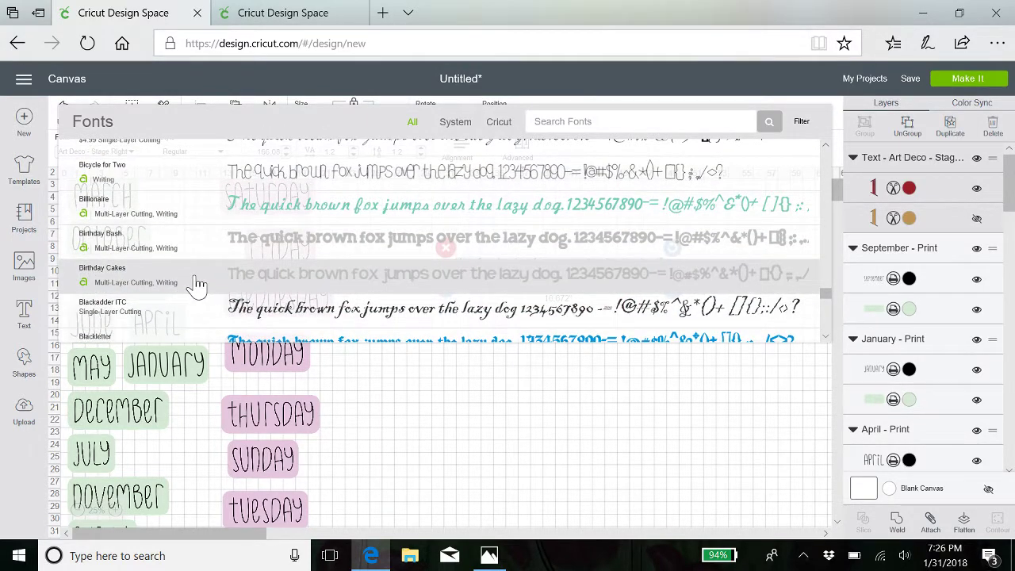
click(199, 285)
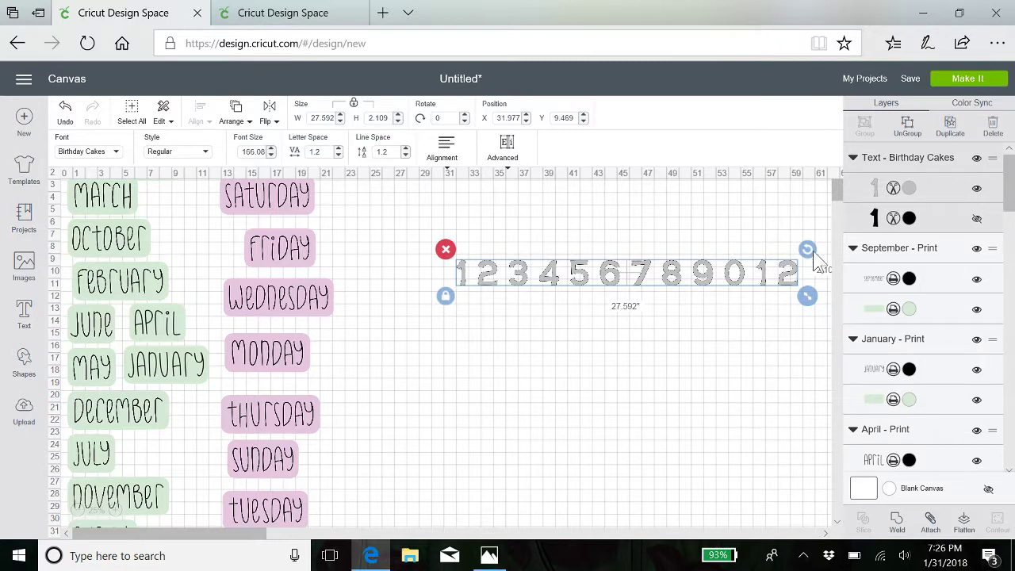
Show the number text's hidden backing layer and color its front layer salmon, #F58F73.
click(976, 219)
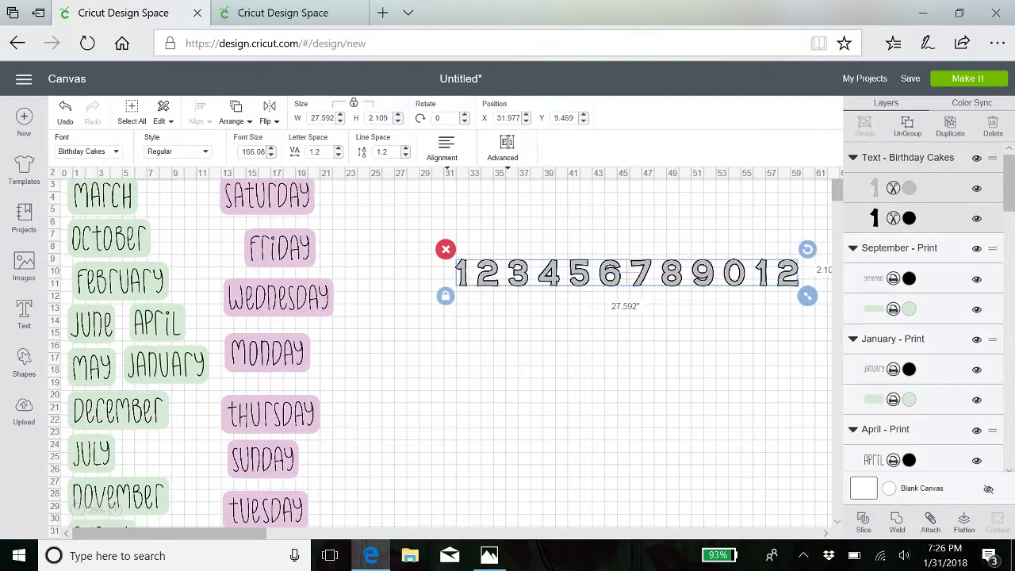
click(909, 188)
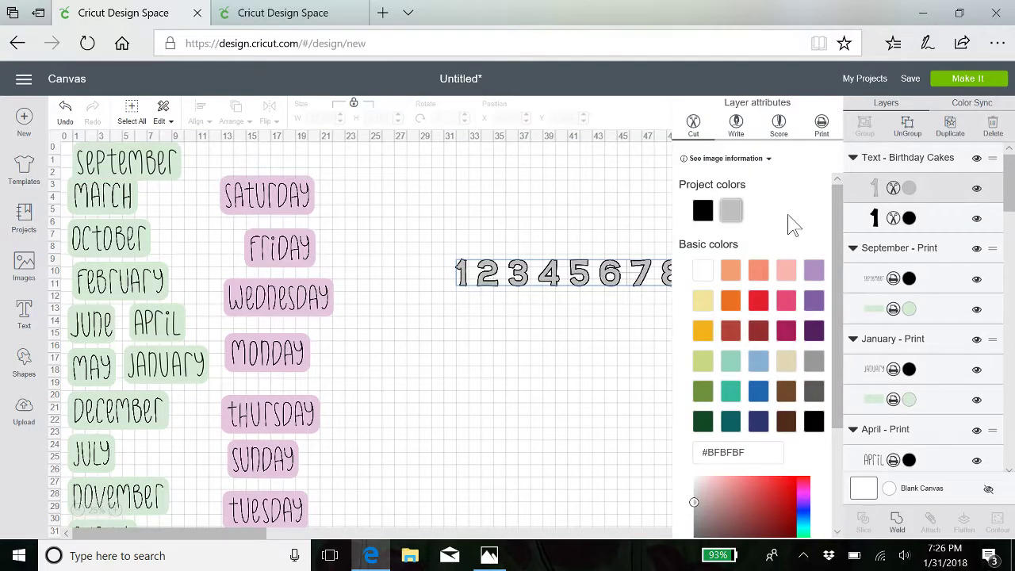
click(759, 273)
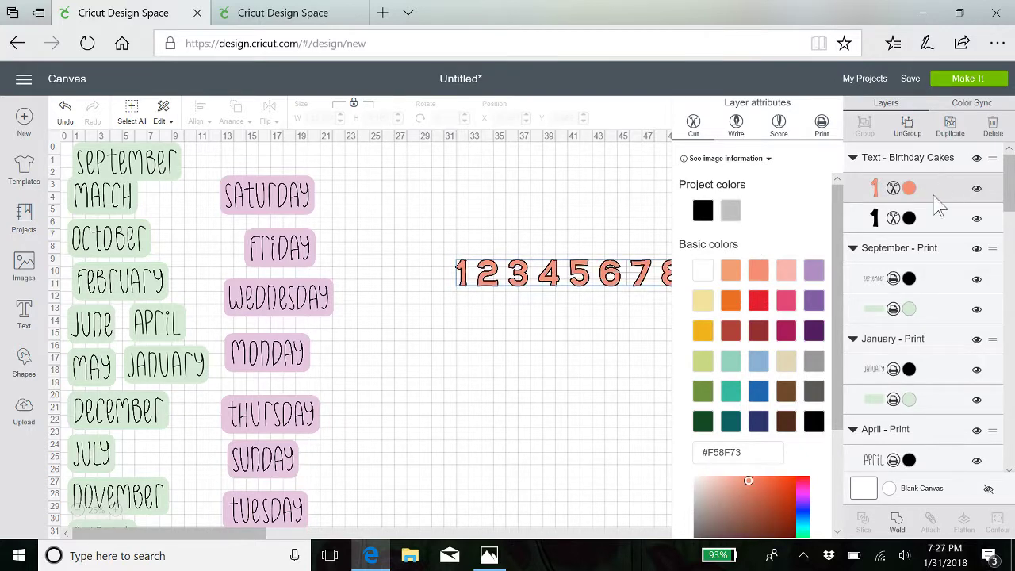
Color the number text's backing layer fuchsia, #AA1E58, and deselect the text.
click(865, 218)
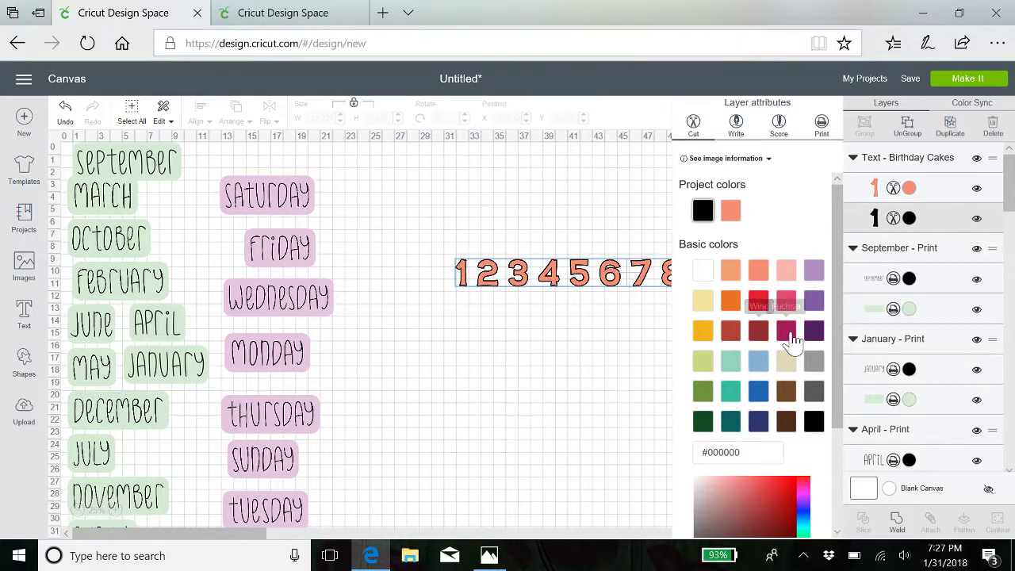
click(788, 337)
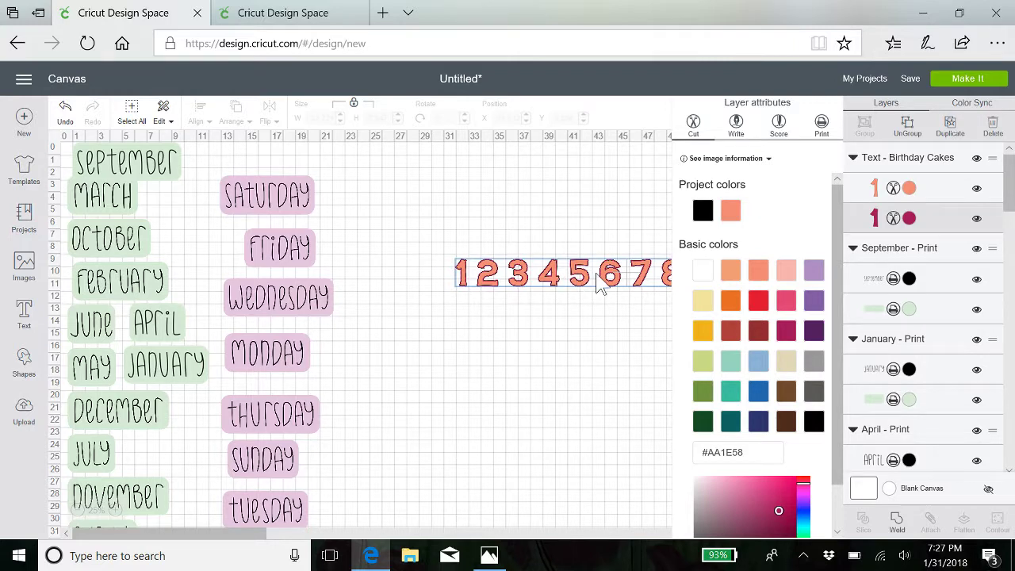
drag(597, 278, 526, 249)
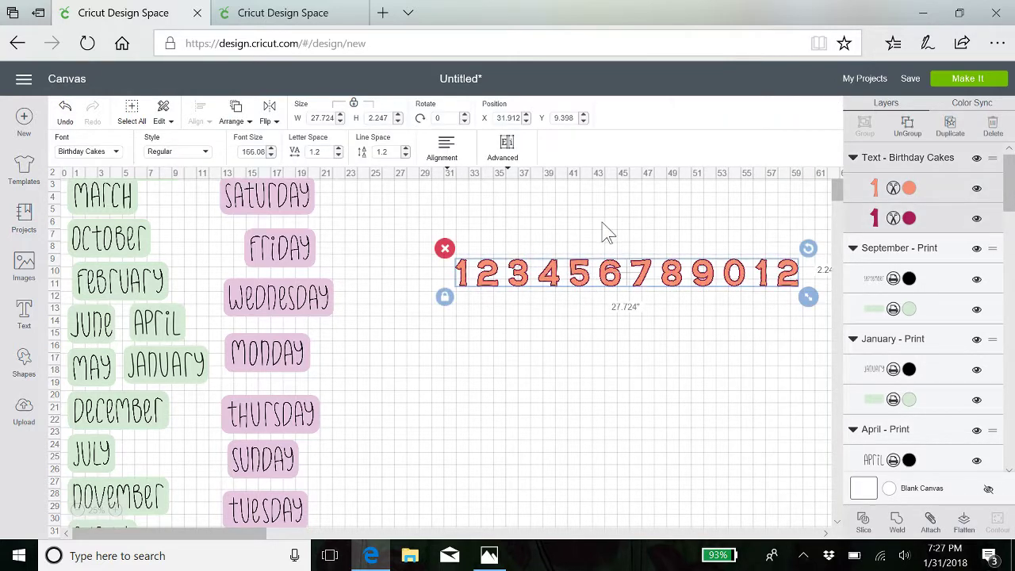
click(604, 232)
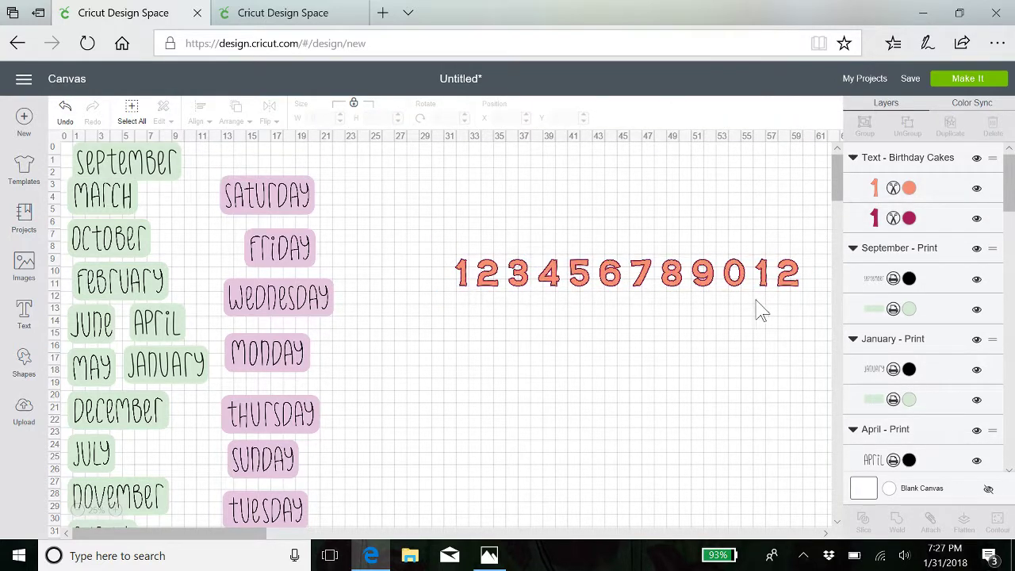
Ungroup the number text to letters so that each digit is a separate object.
drag(801, 279, 441, 274)
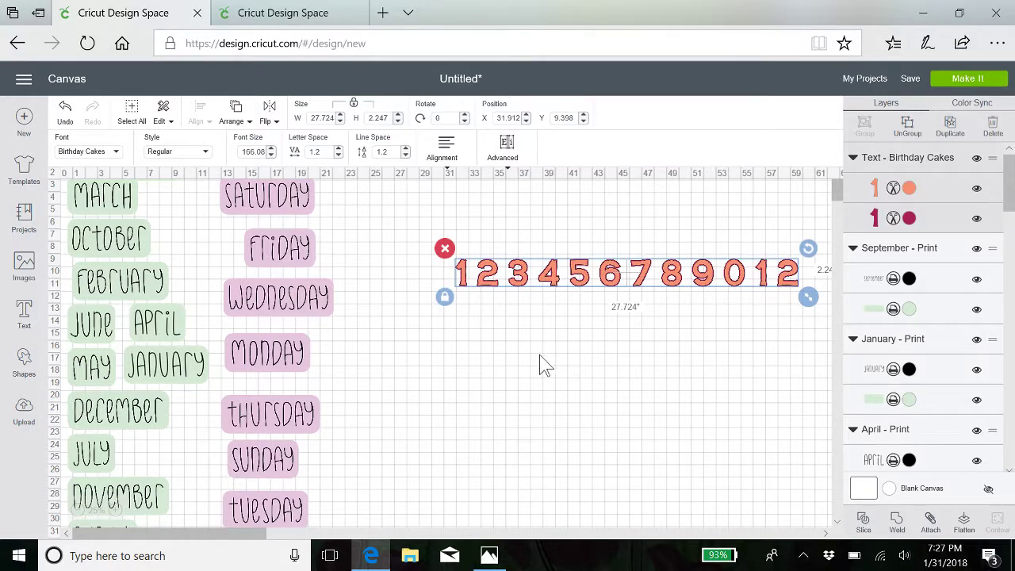
click(509, 150)
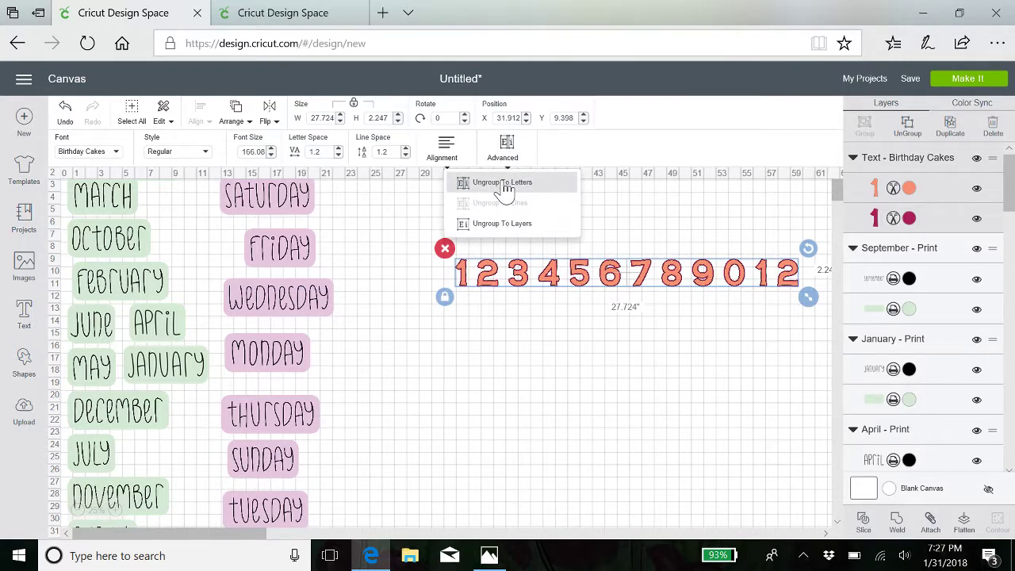
click(505, 191)
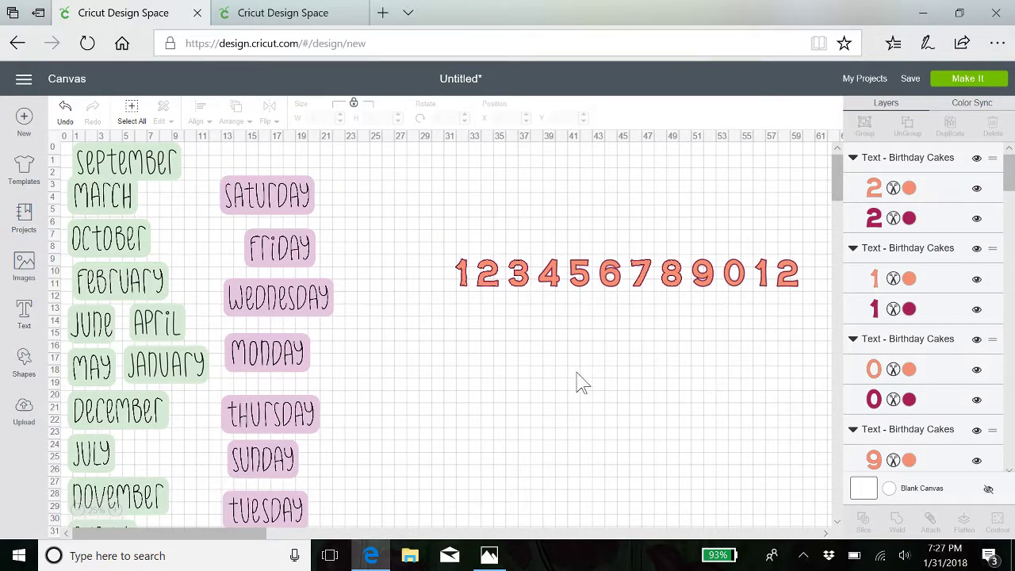
Flatten the first four digits of the number row, 1, 2, 3 and 4, individually into printable images.
click(463, 284)
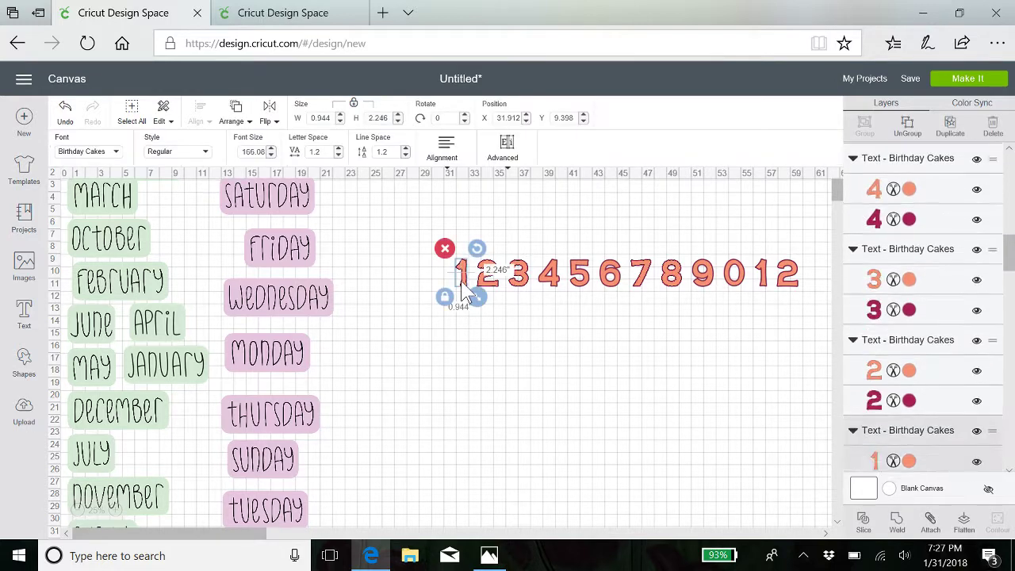
click(965, 522)
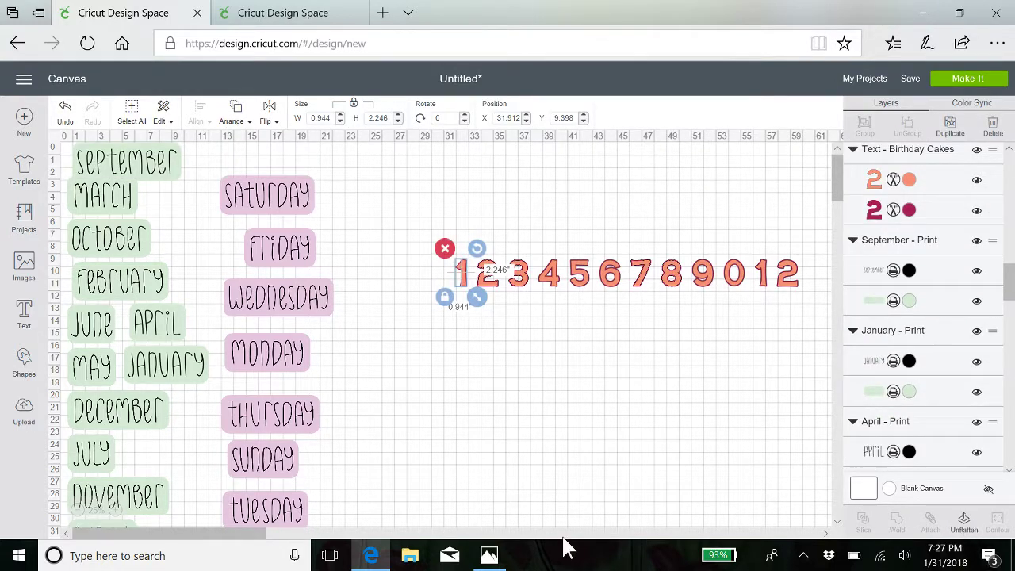
click(495, 290)
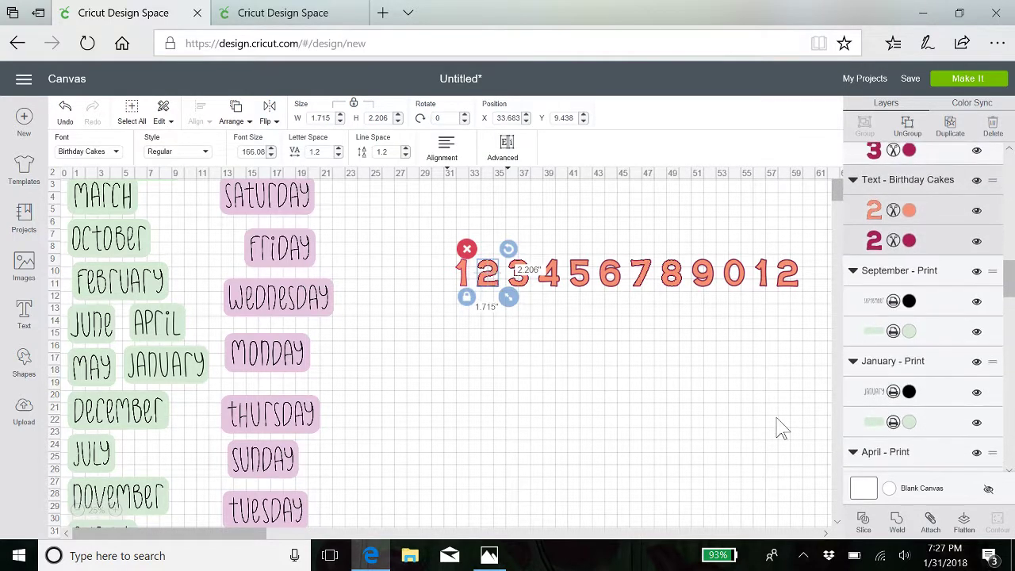
click(964, 523)
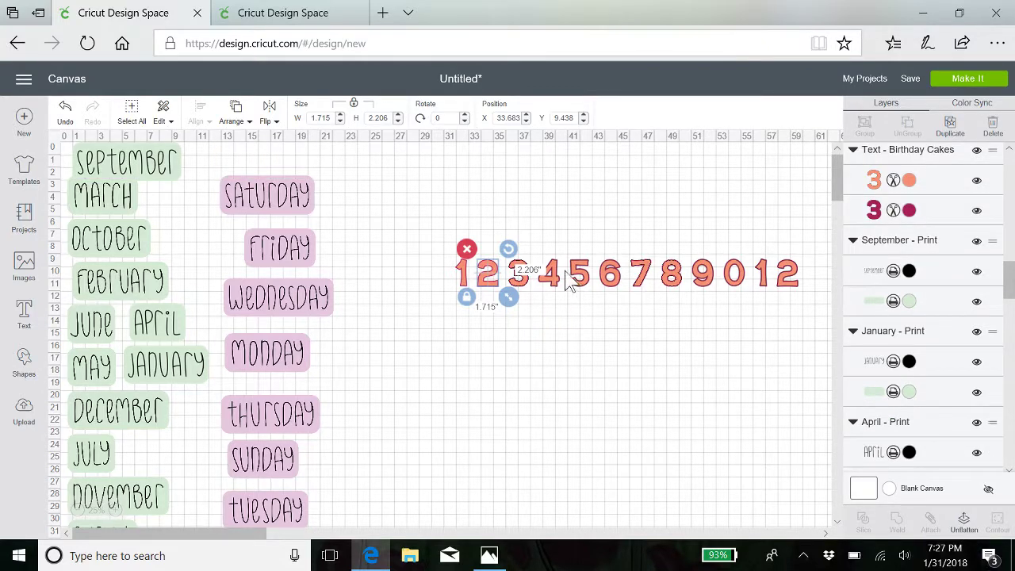
click(524, 278)
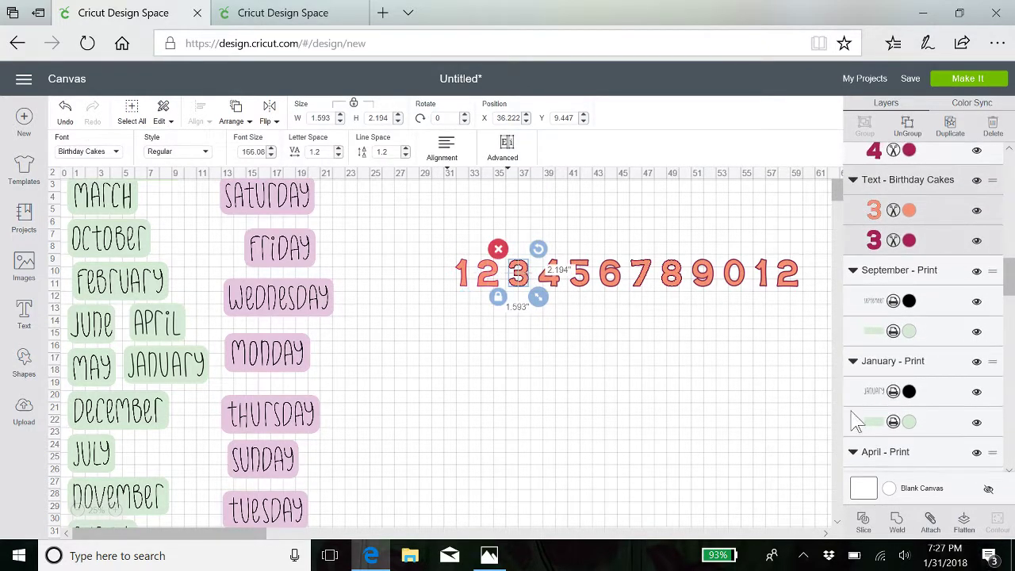
click(966, 527)
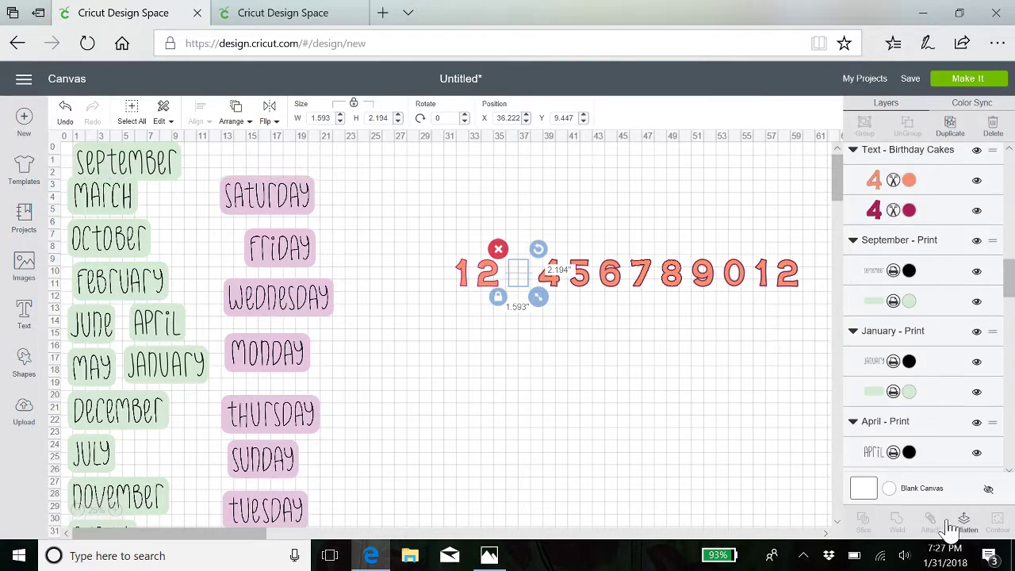
click(555, 286)
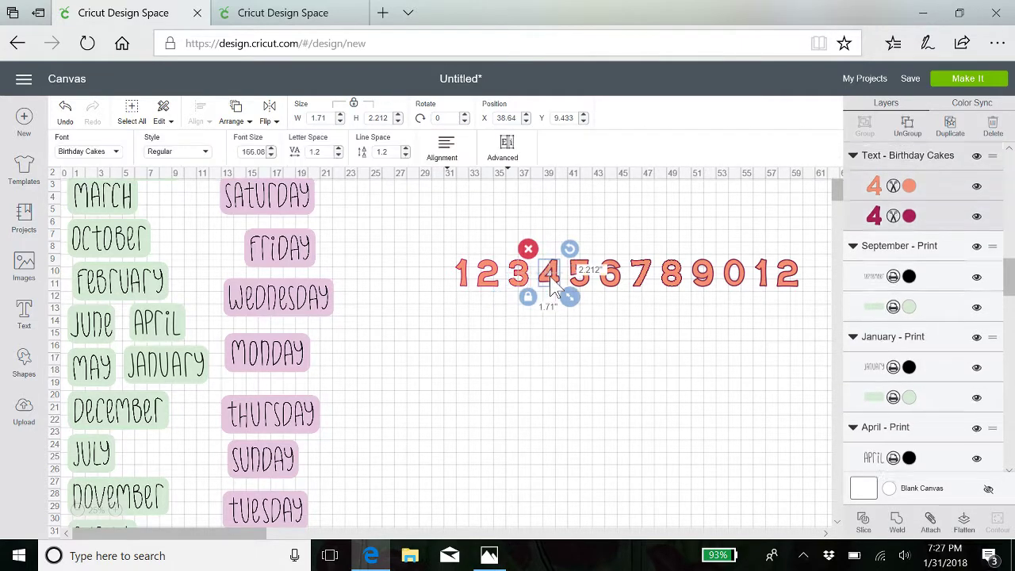
click(964, 525)
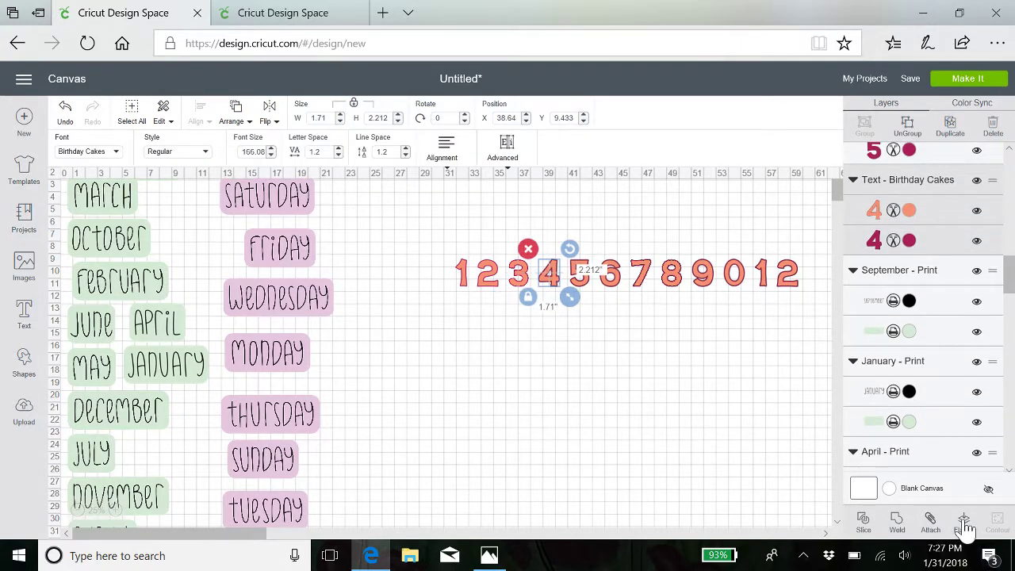
Flatten the digits 5, 6, 7 and 8 one at a time so each is its own printable image.
click(583, 286)
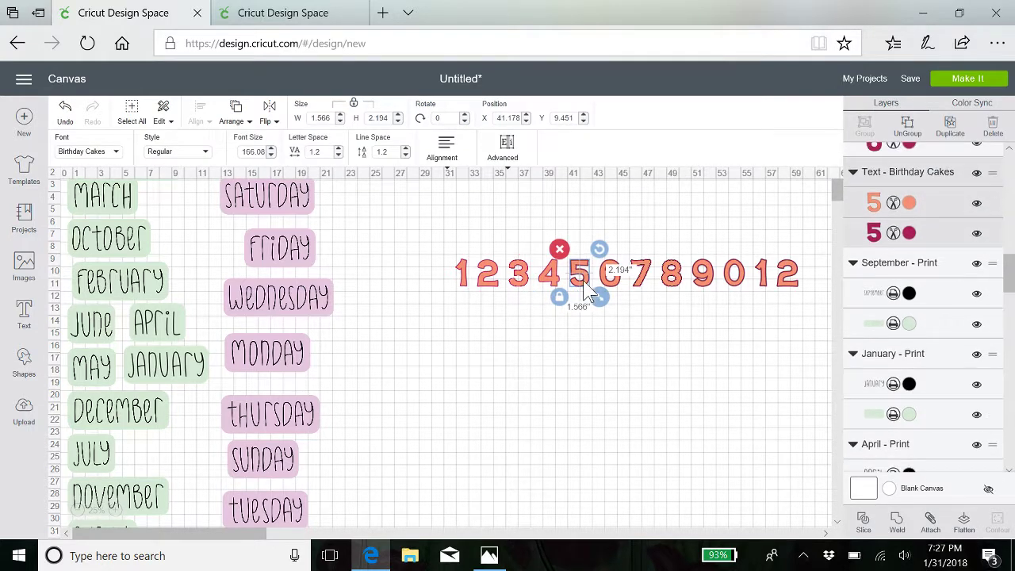
click(966, 528)
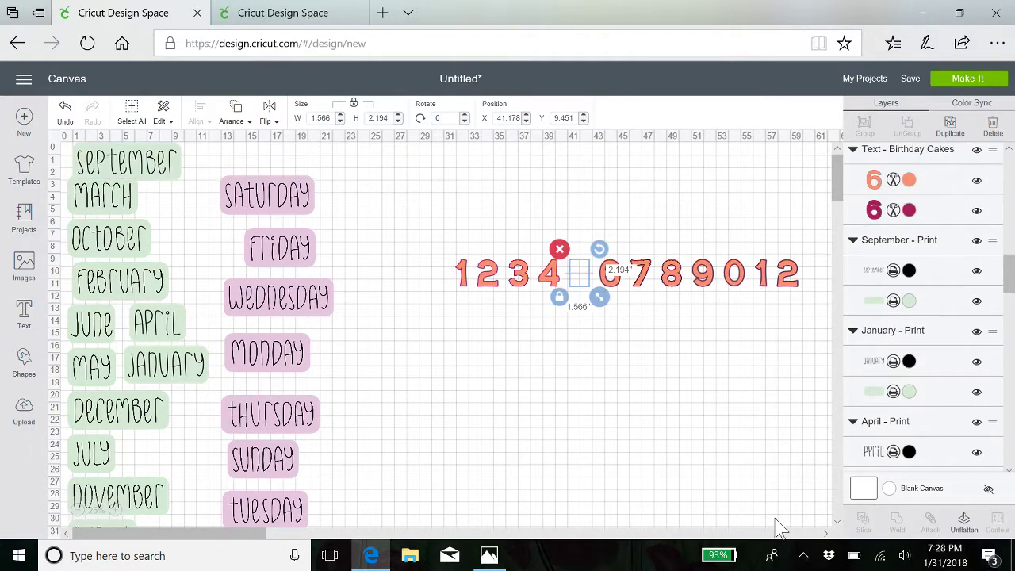
click(614, 286)
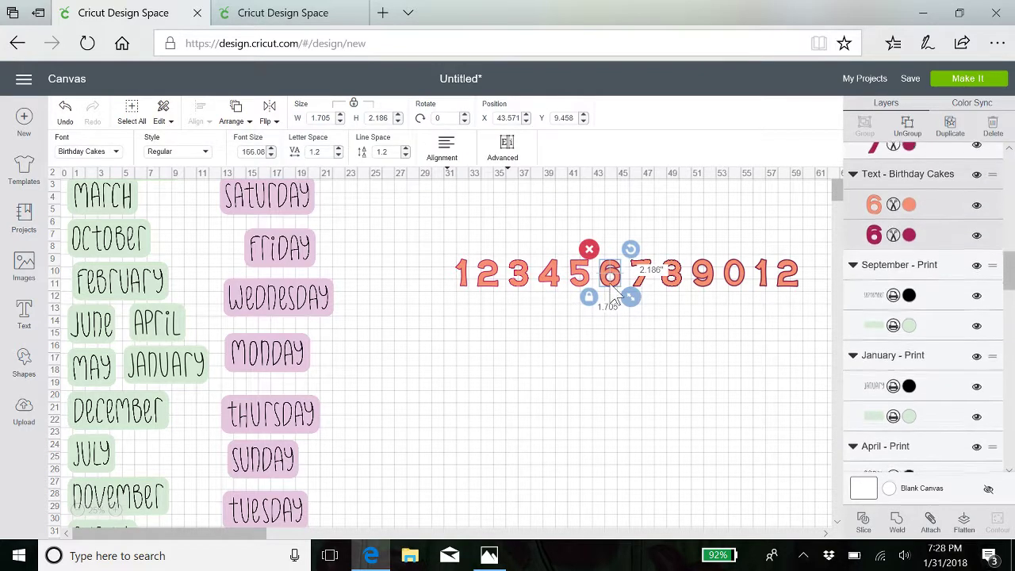
click(966, 525)
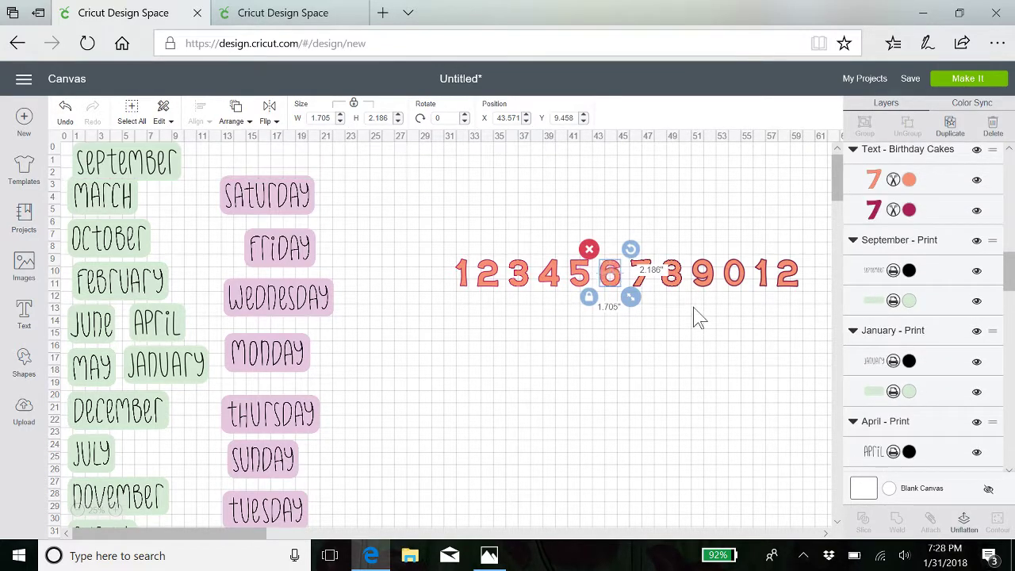
click(642, 287)
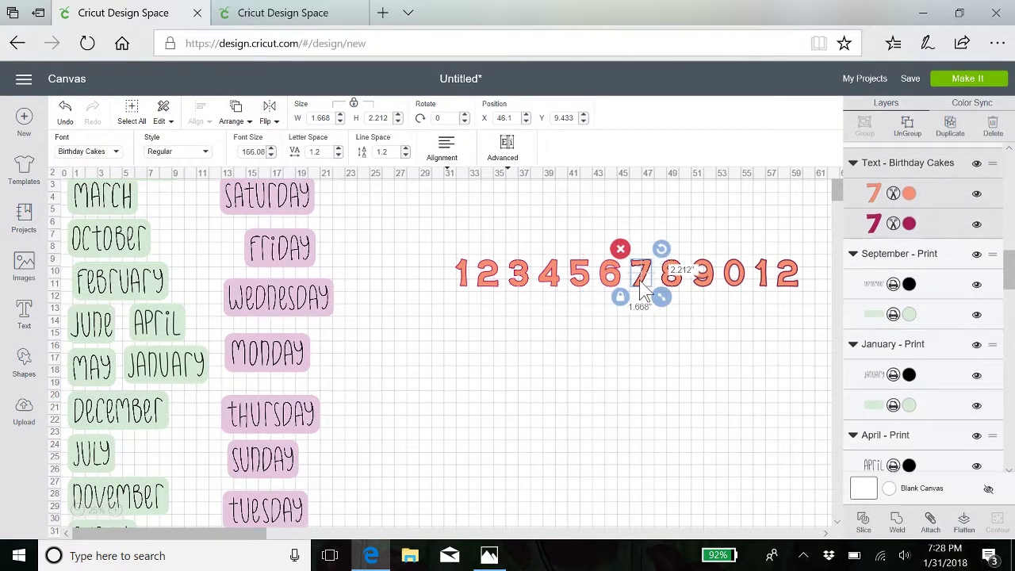
click(966, 525)
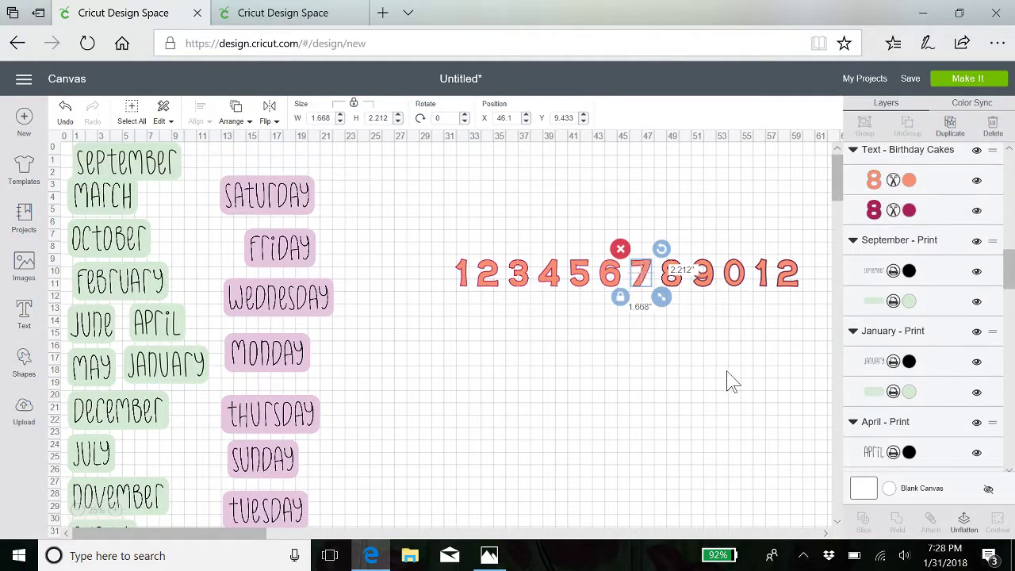
click(679, 285)
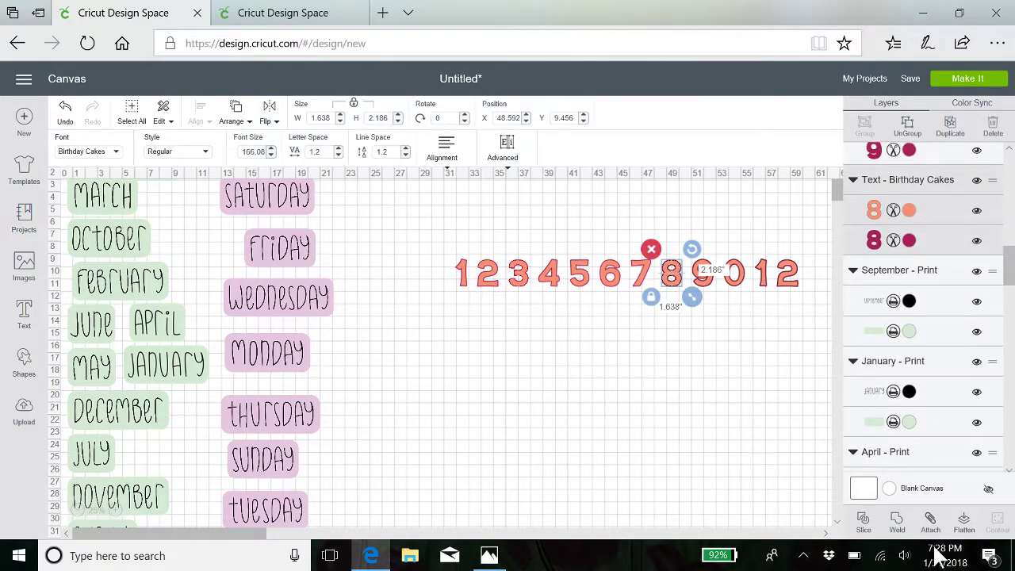
click(965, 523)
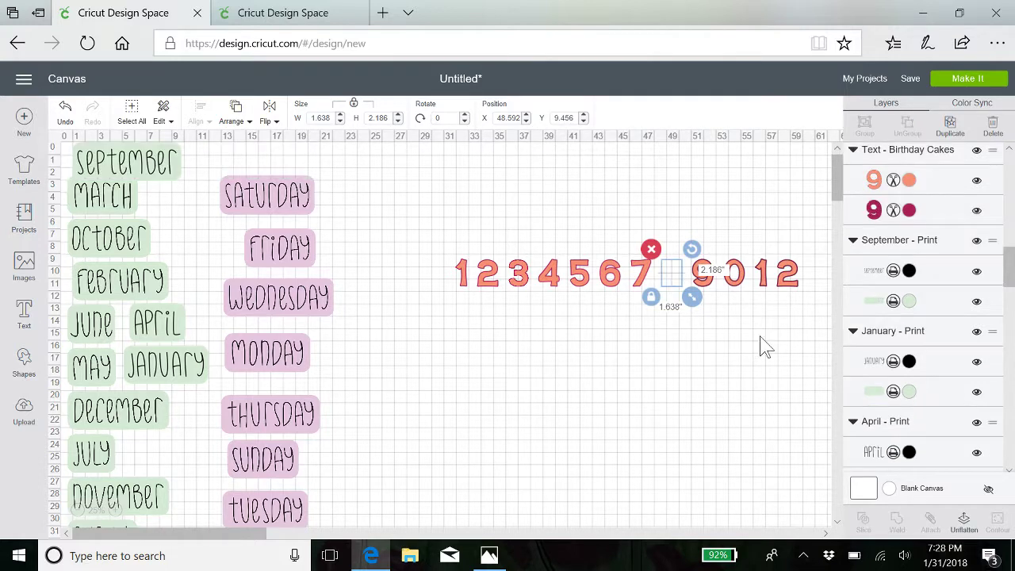
Flatten the digits 9 and 0 and the final 1 and 2 individually, and deselect everything.
click(703, 287)
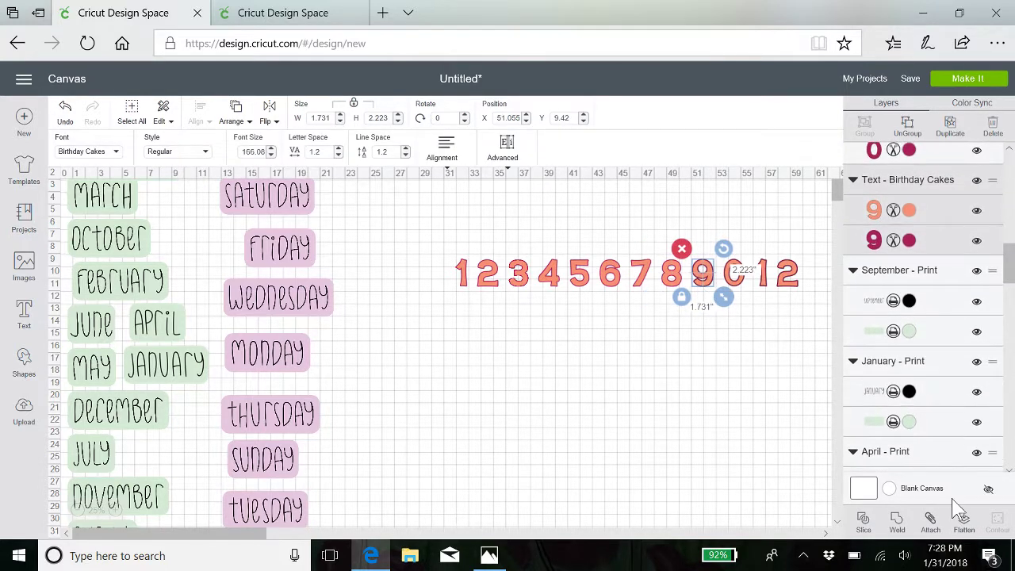
click(965, 524)
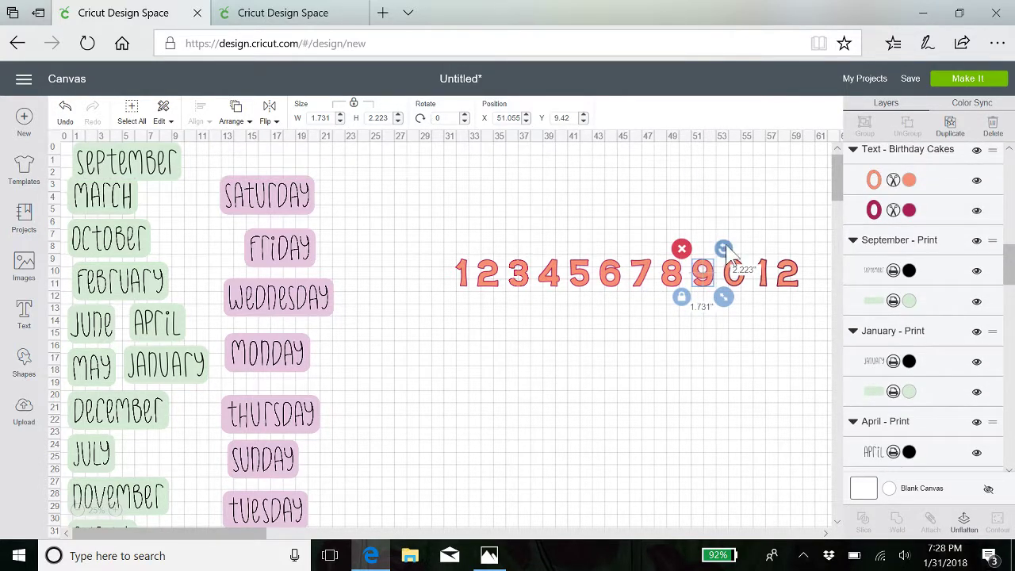
click(738, 287)
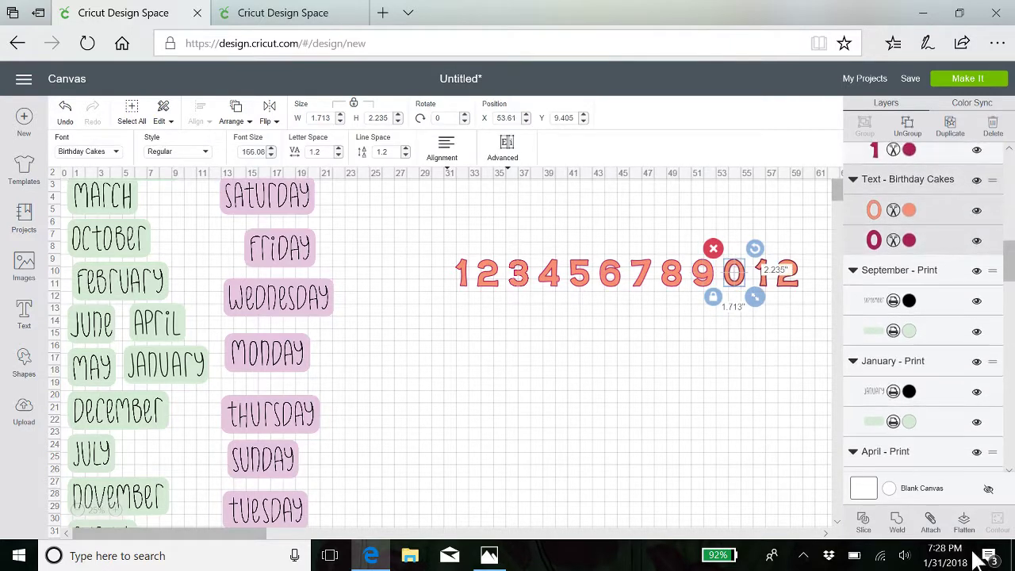
click(964, 524)
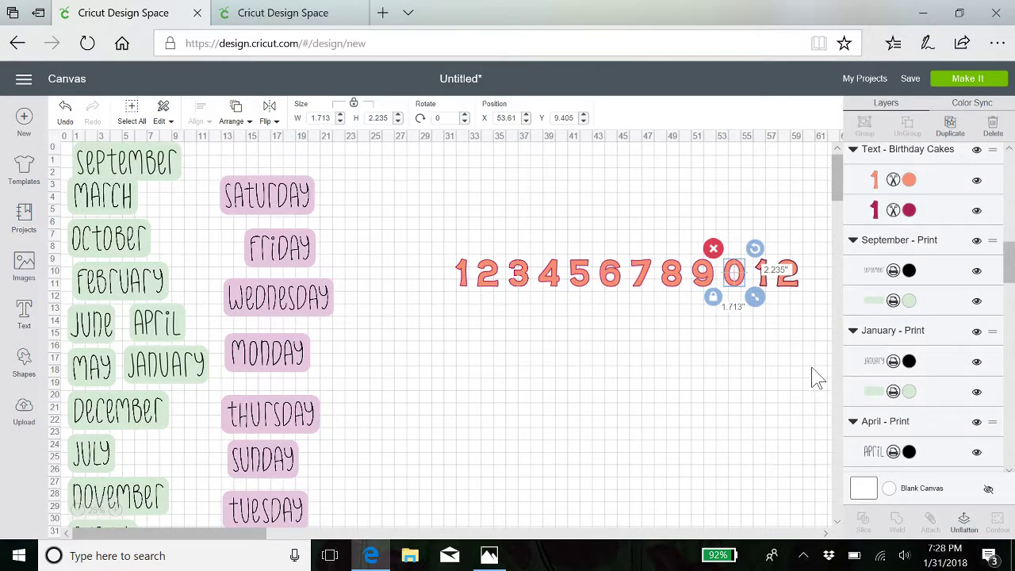
click(763, 287)
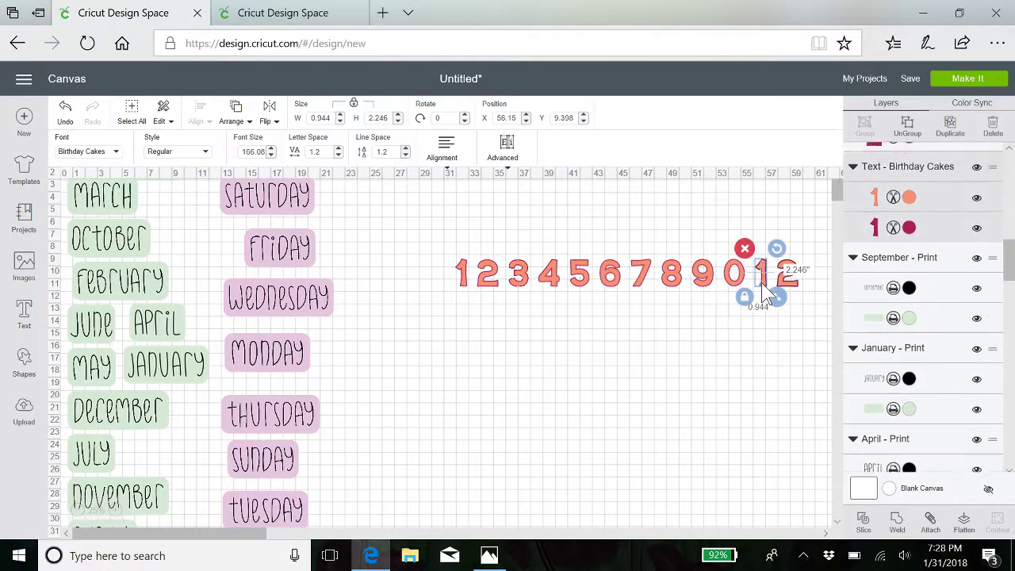
click(965, 523)
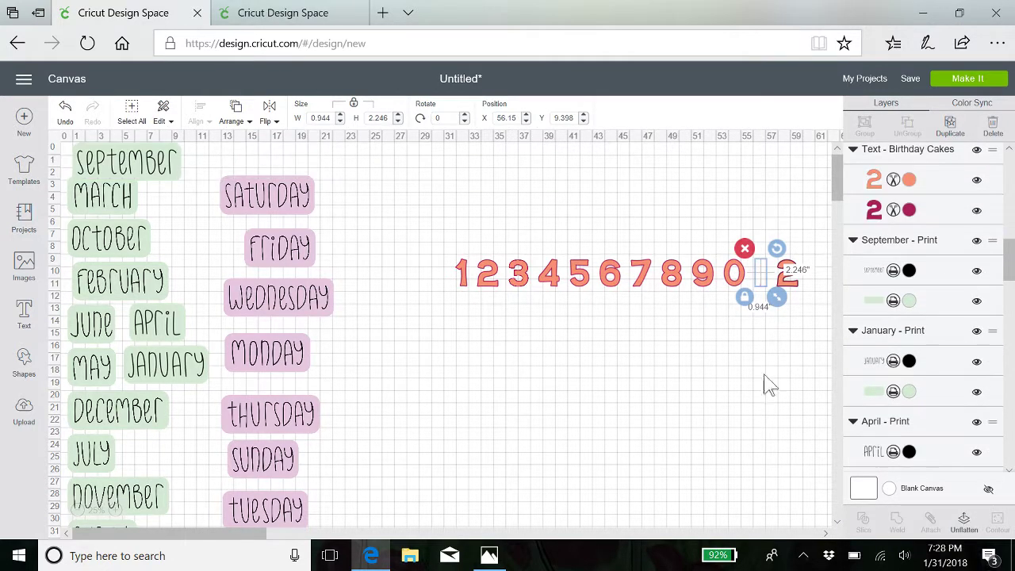
click(789, 277)
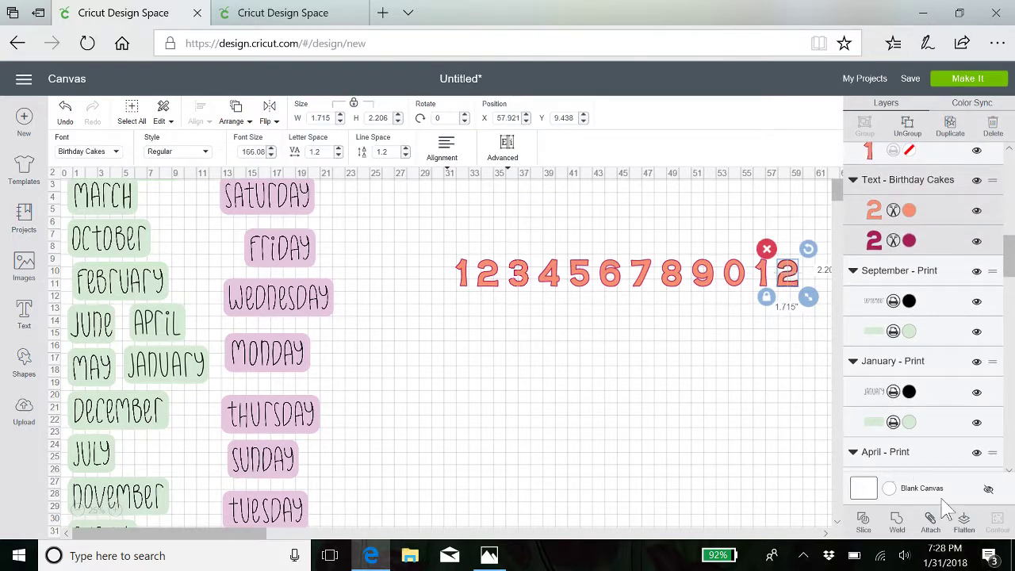
click(965, 527)
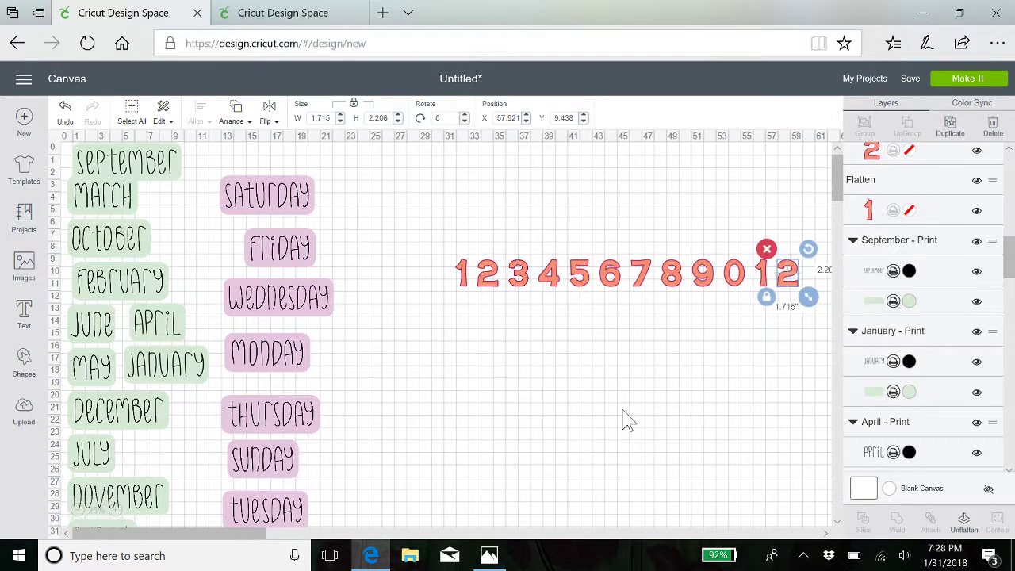
click(560, 400)
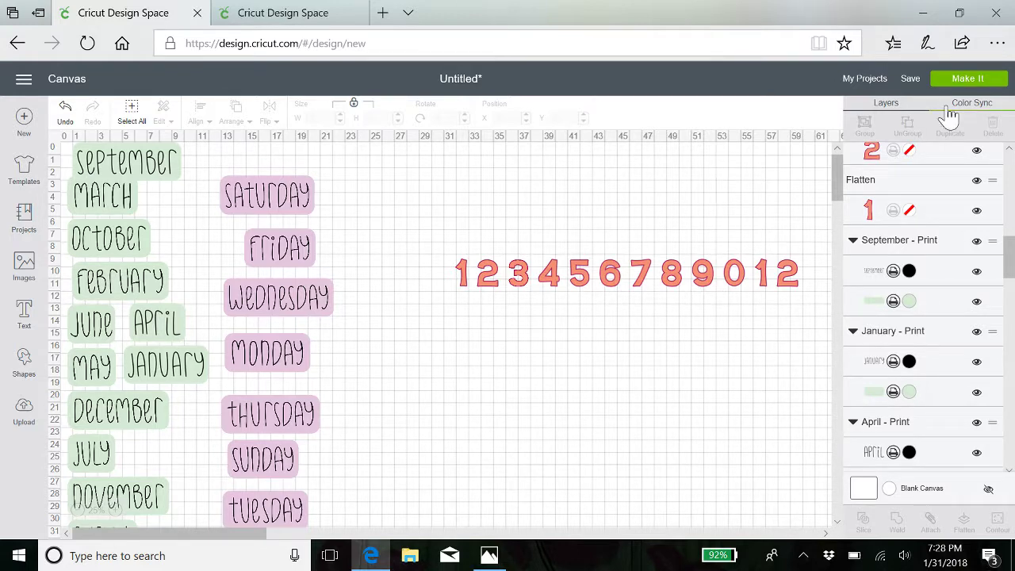
Save the project as "calendar daily tutorial cartridge".
click(909, 80)
text(calenda)
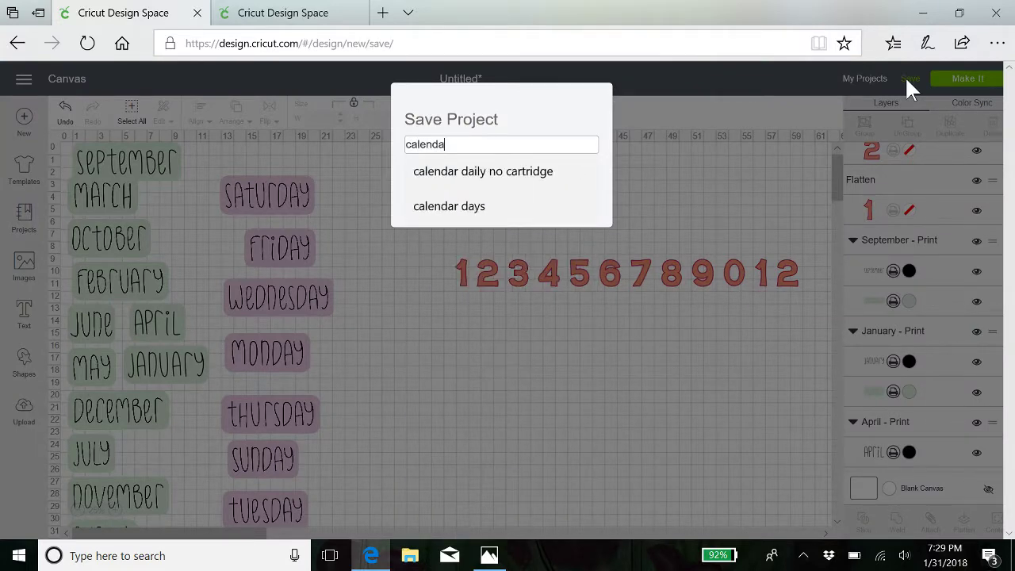
text(r daily)
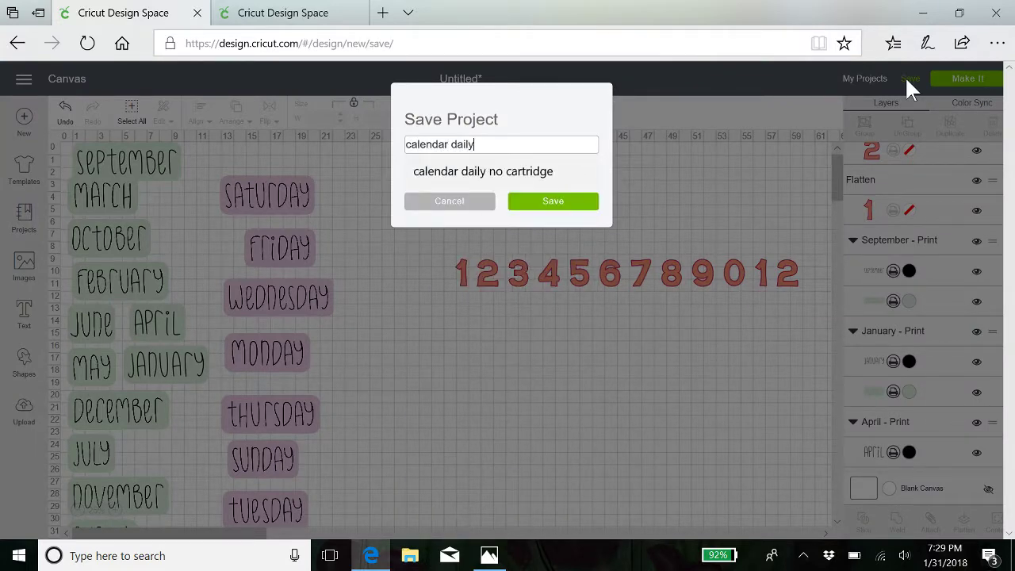
text( tutorial)
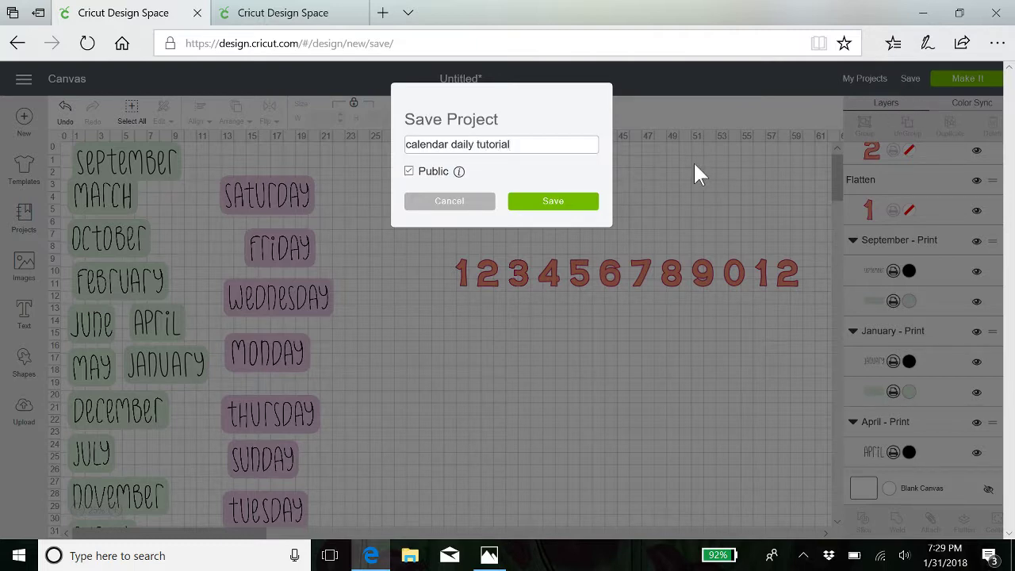
text( cartridge)
click(573, 202)
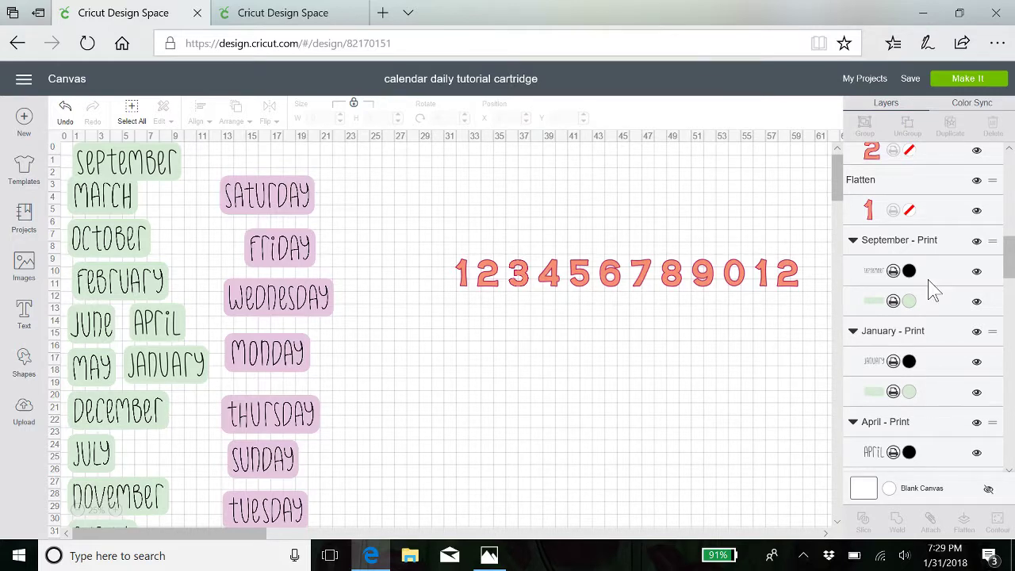
Review the project's layers and open the mat preview to examine the layout of the first Print Cut mat.
scroll(934, 289, up, 3)
scroll(934, 291, down, 6)
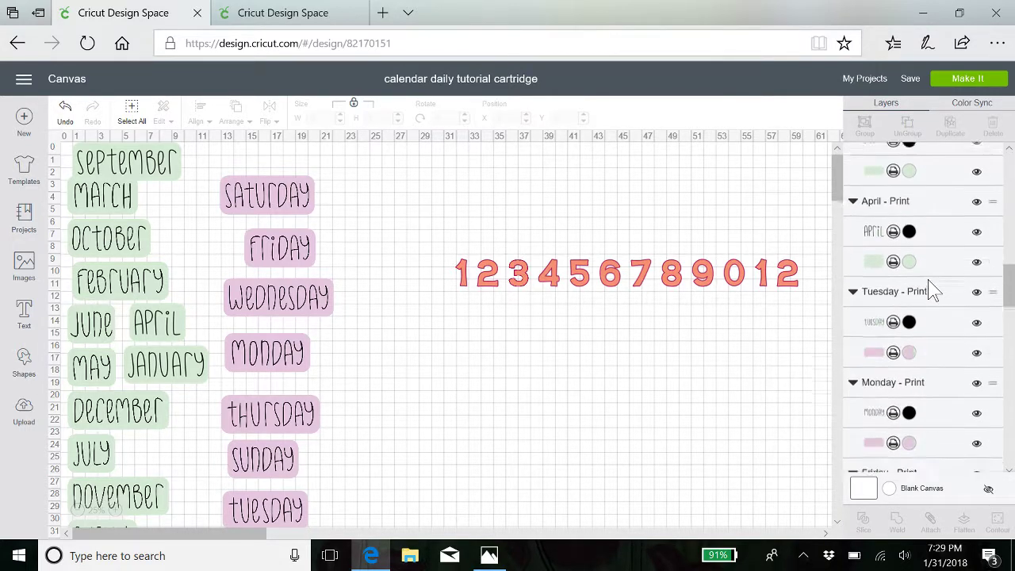
scroll(934, 291, down, 8)
scroll(934, 292, up, 3)
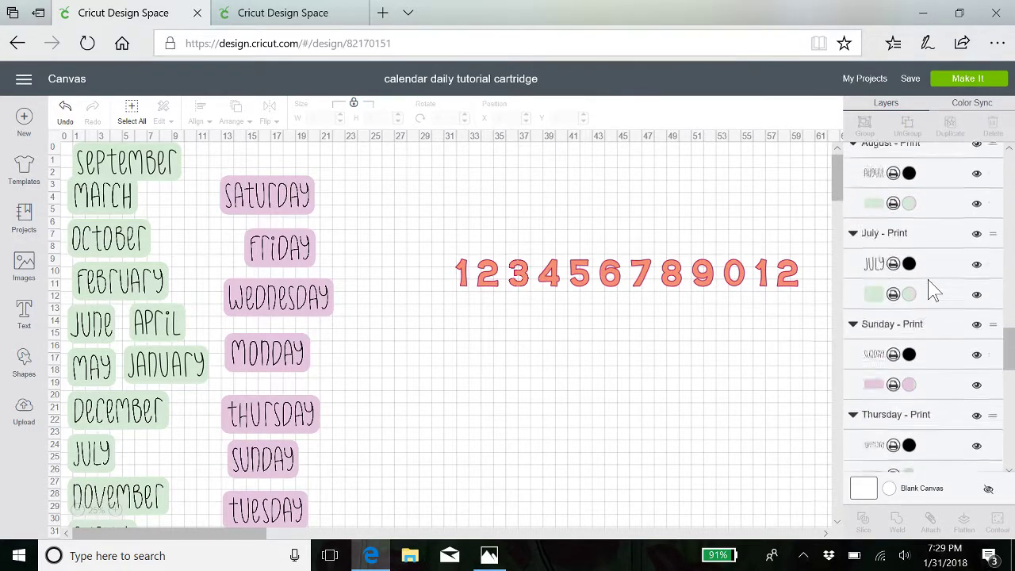
scroll(934, 291, up, 7)
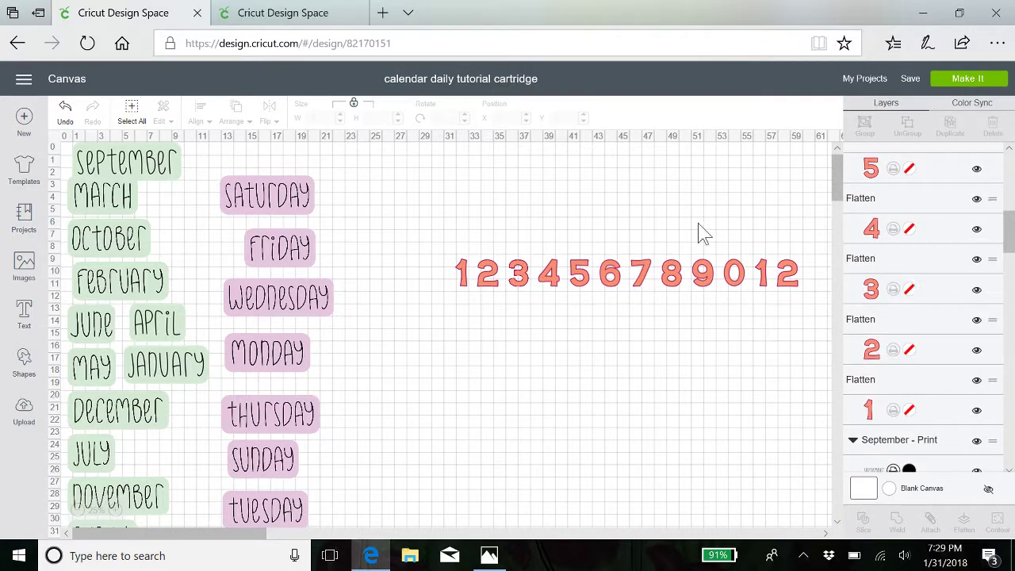
click(975, 81)
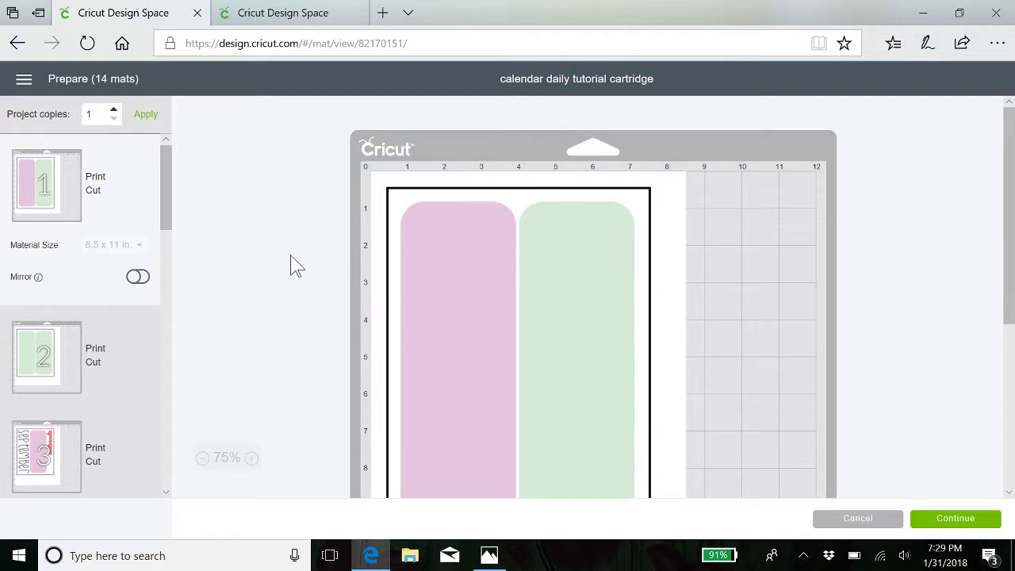
scroll(295, 268, down, 4)
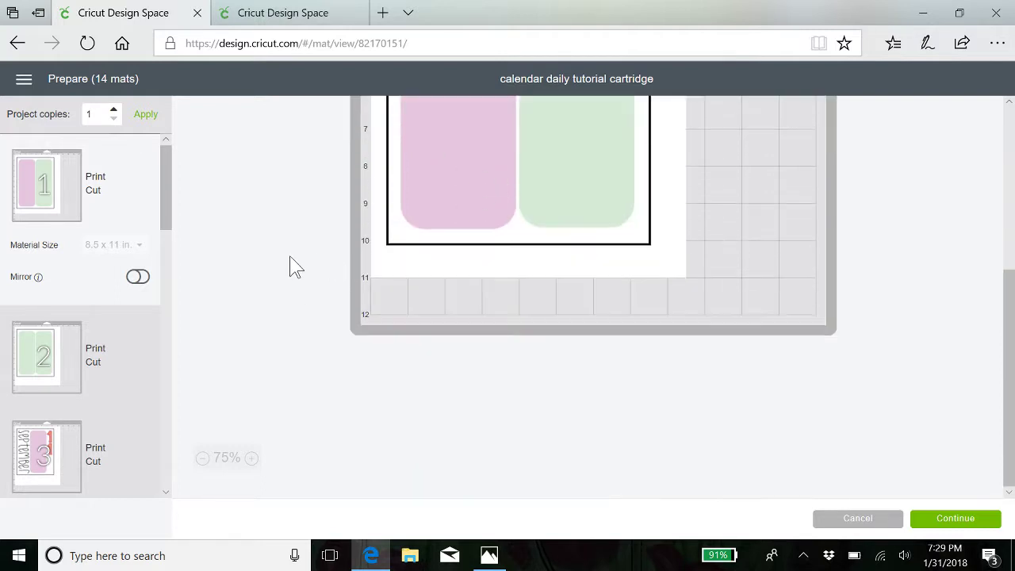
scroll(292, 267, up, 4)
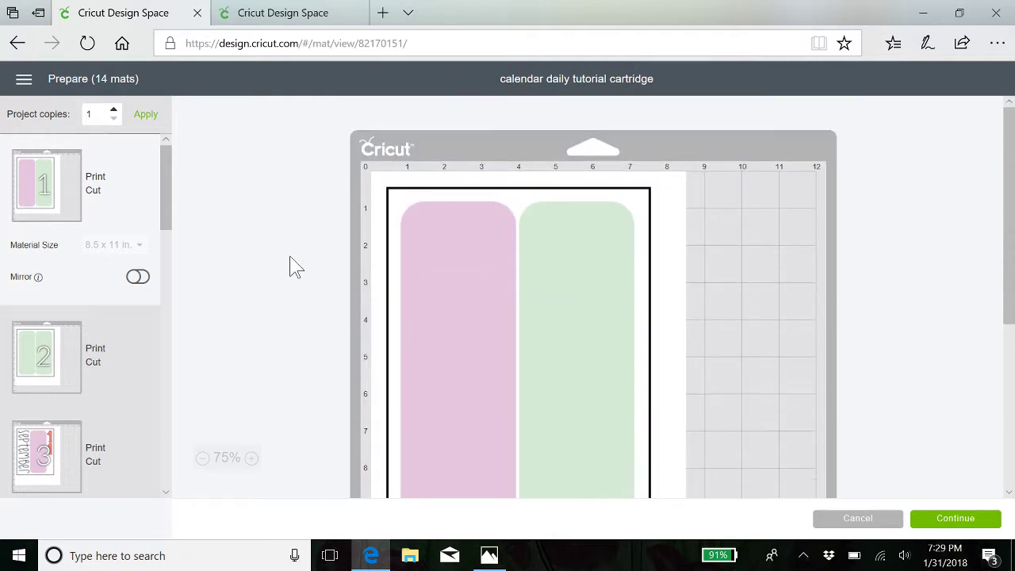
Examine the layout of the third Print Cut mat and return to the canvas.
click(127, 449)
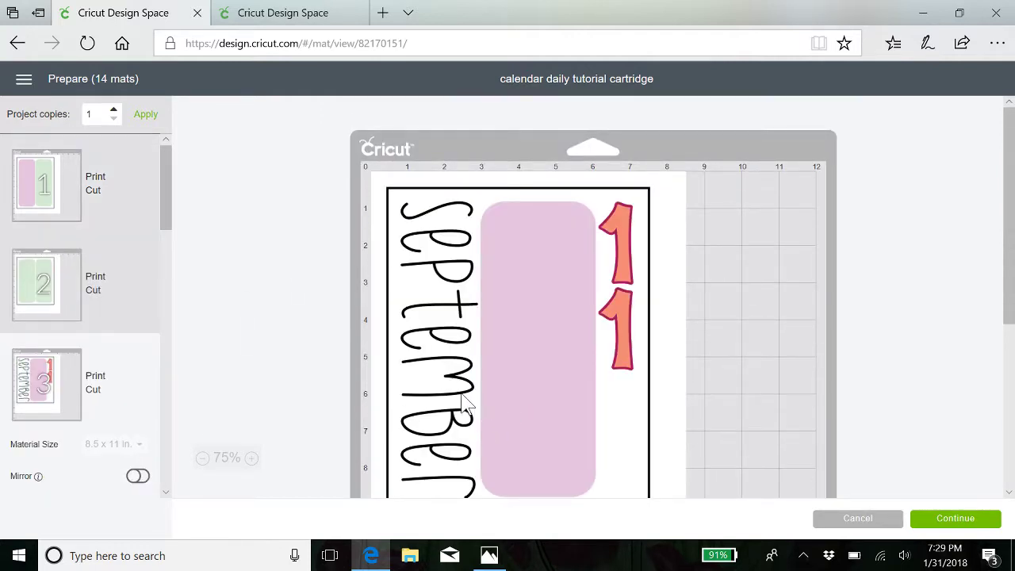
click(878, 525)
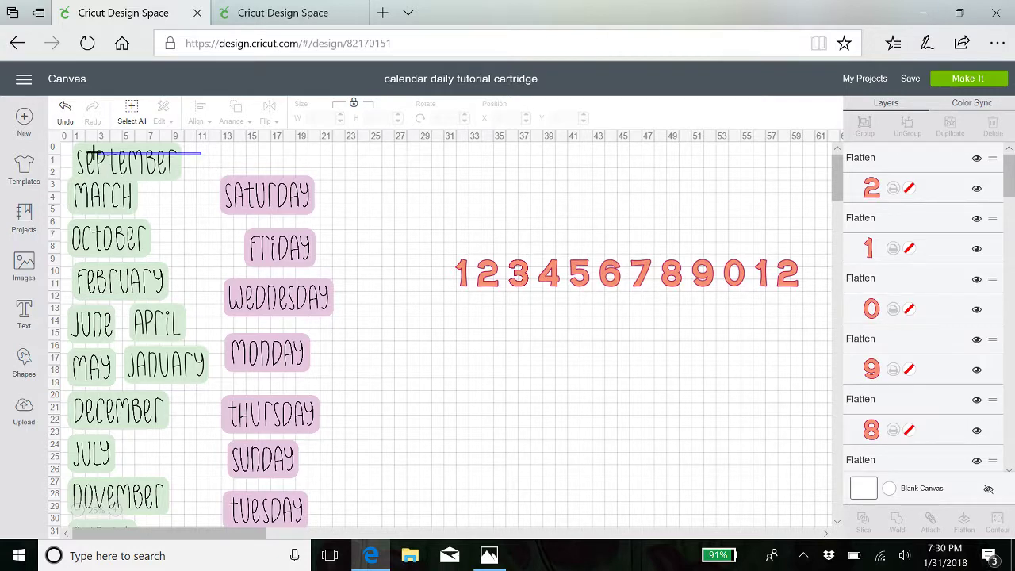
Flatten the September label and the March label one at a time so each is its own printable image.
click(100, 163)
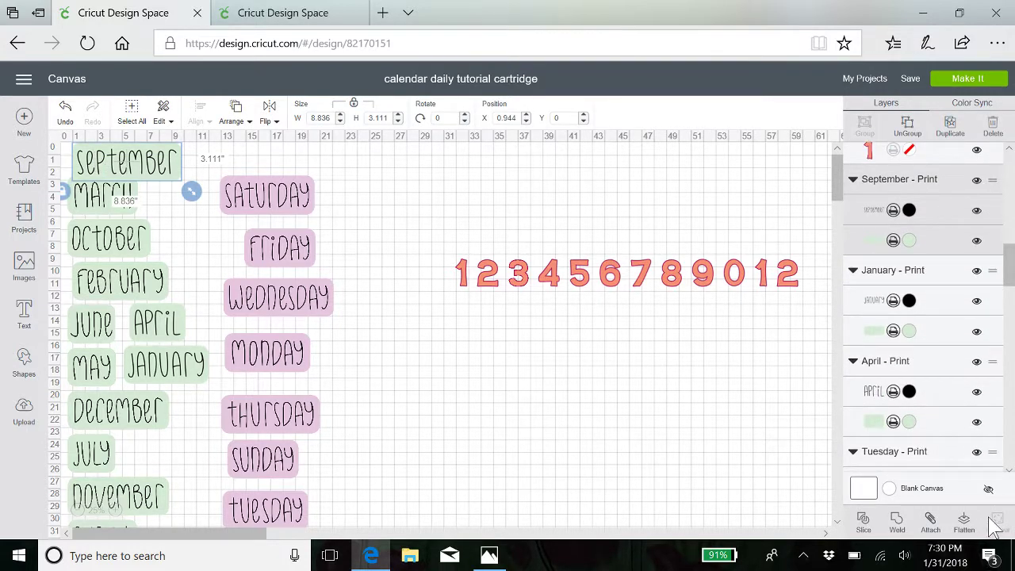
click(964, 523)
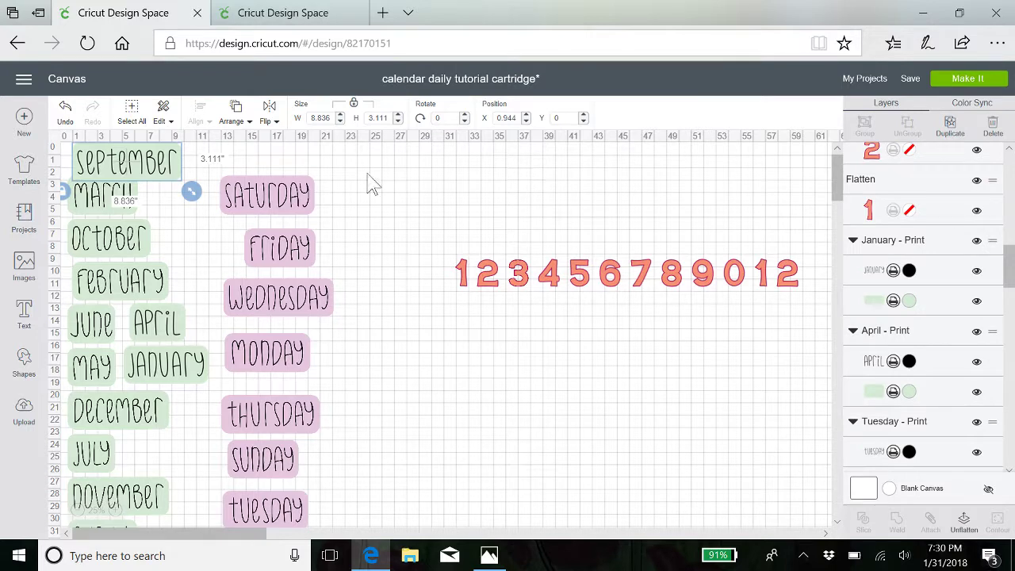
click(158, 212)
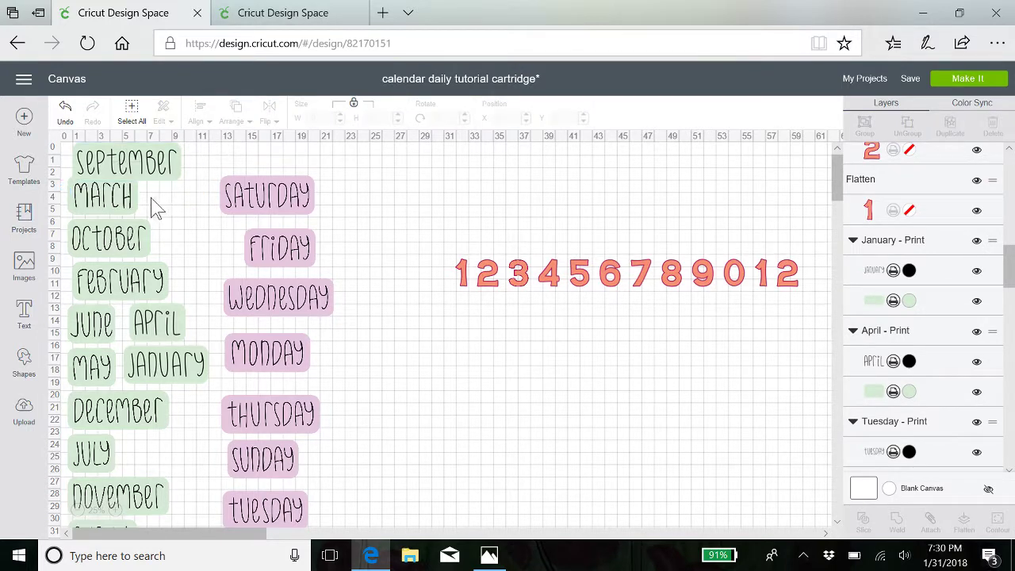
drag(155, 198, 73, 192)
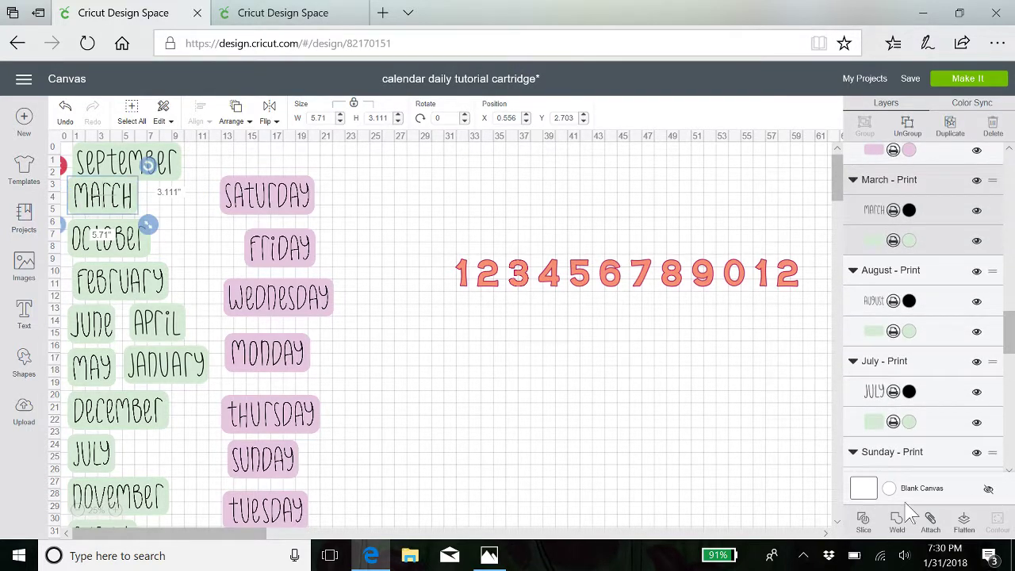
click(964, 525)
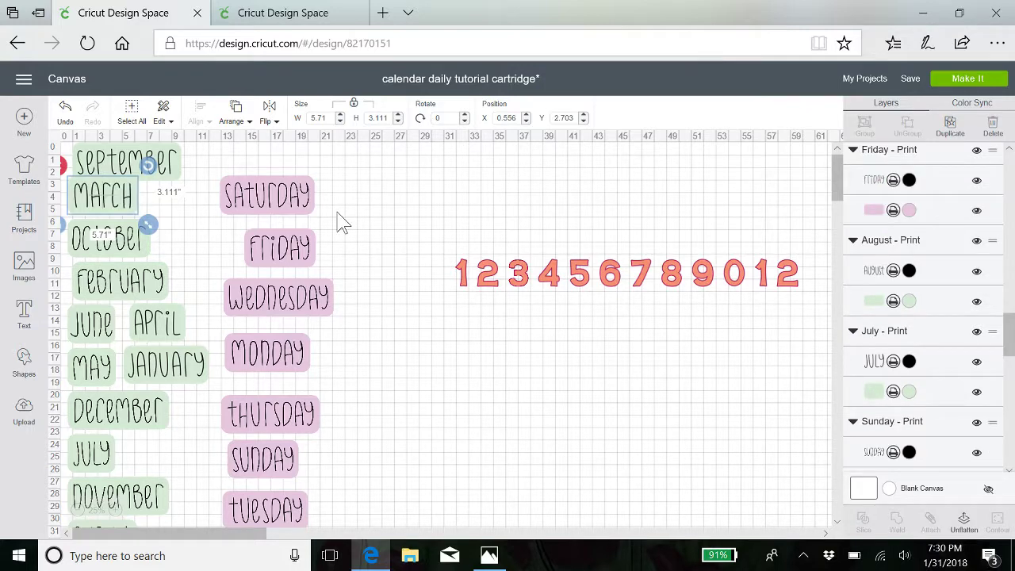
Try a yellow and white damask pattern from the pattern library as the October label's background, and undo it.
click(112, 249)
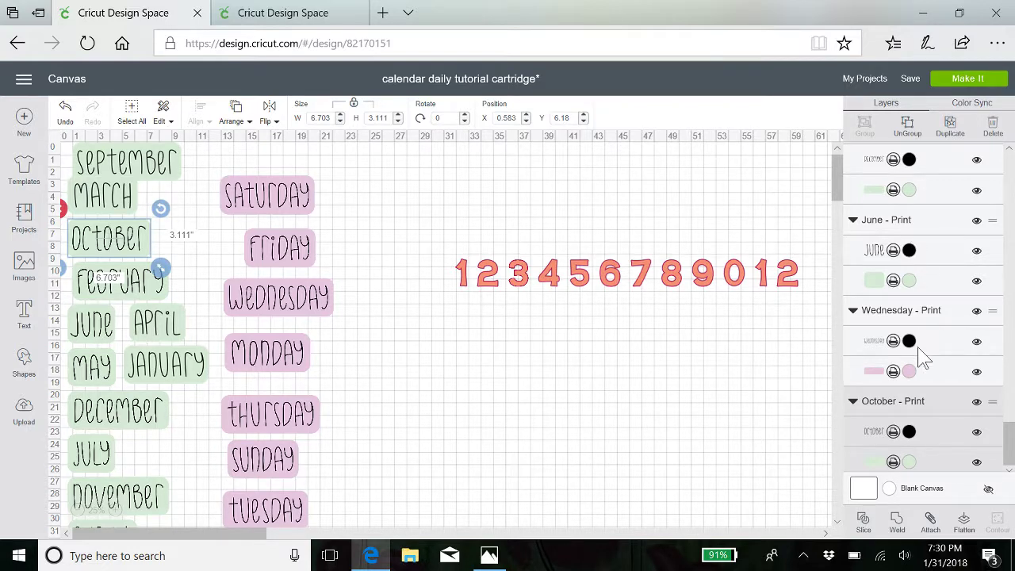
click(909, 462)
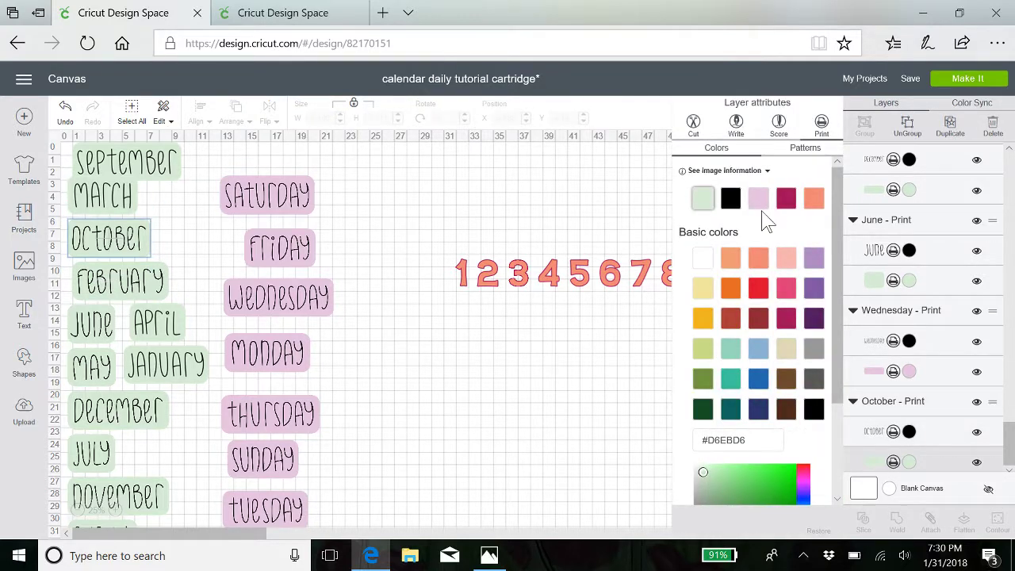
click(807, 150)
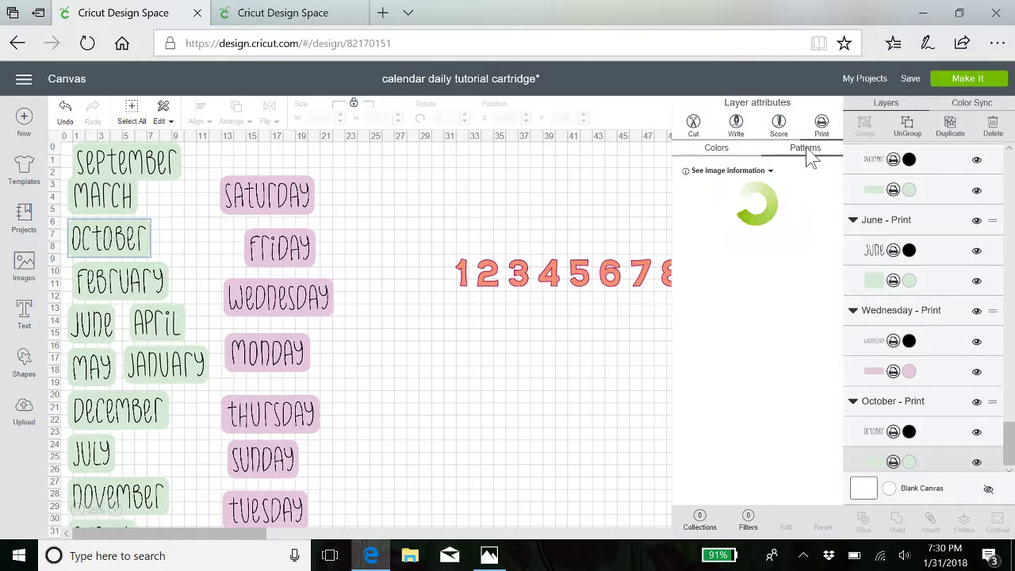
scroll(766, 327, down, 10)
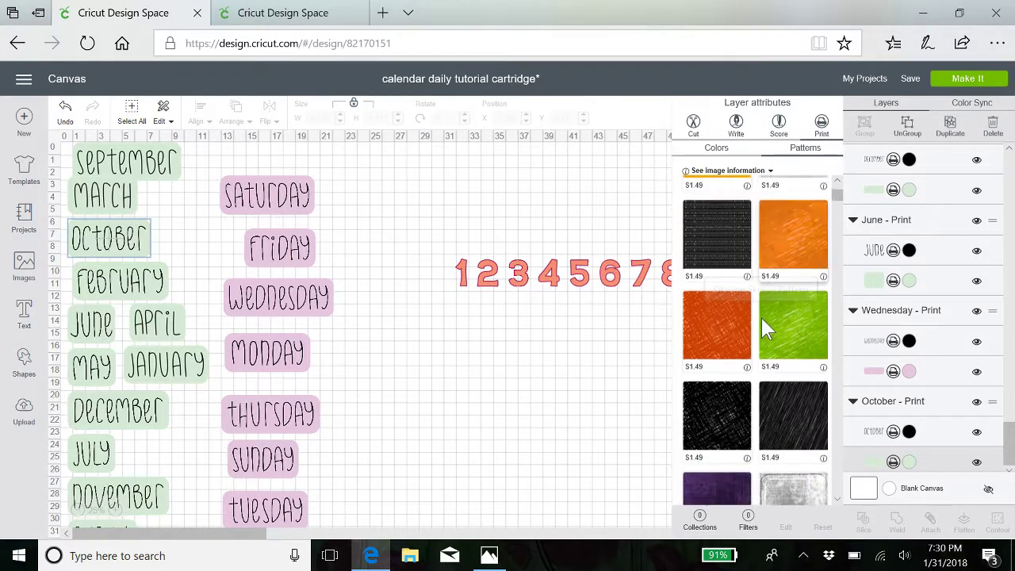
scroll(766, 326, down, 5)
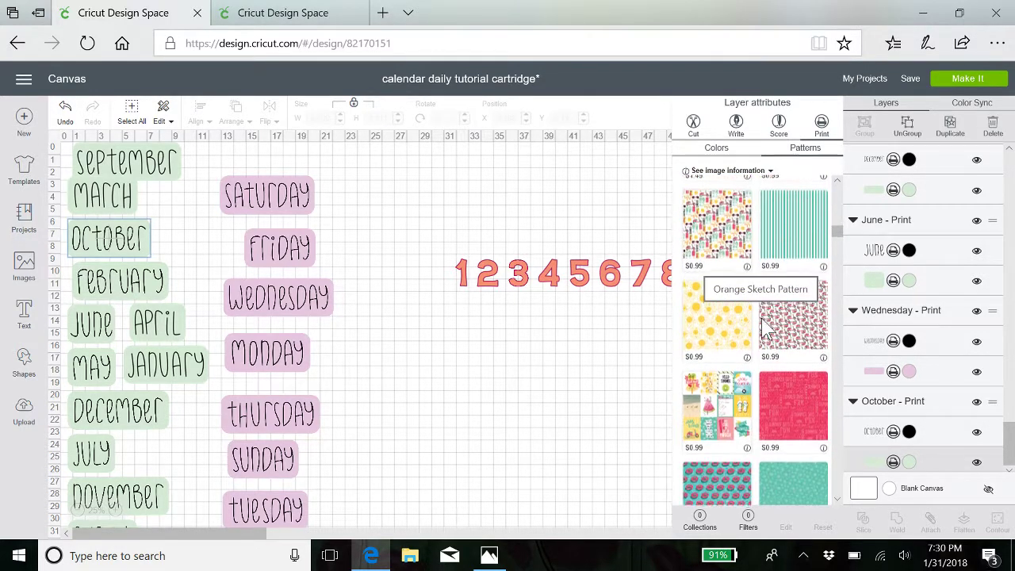
scroll(752, 333, down, 8)
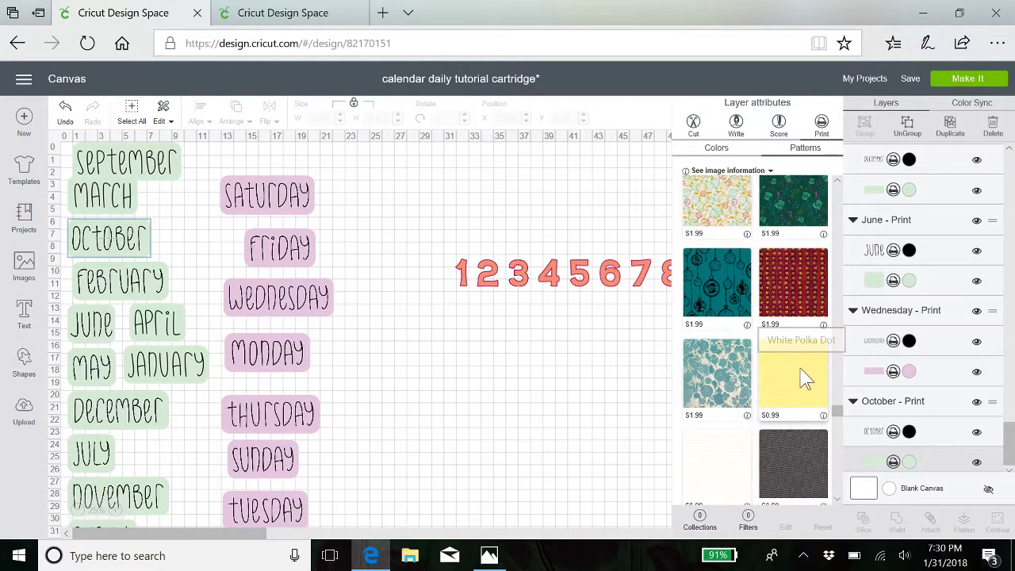
scroll(772, 363, down, 5)
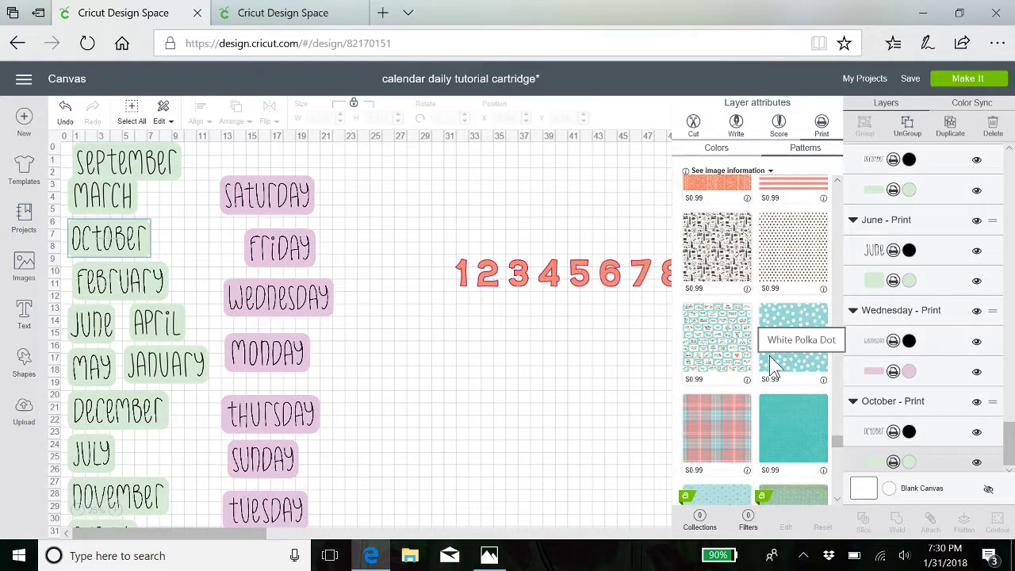
scroll(773, 365, down, 3)
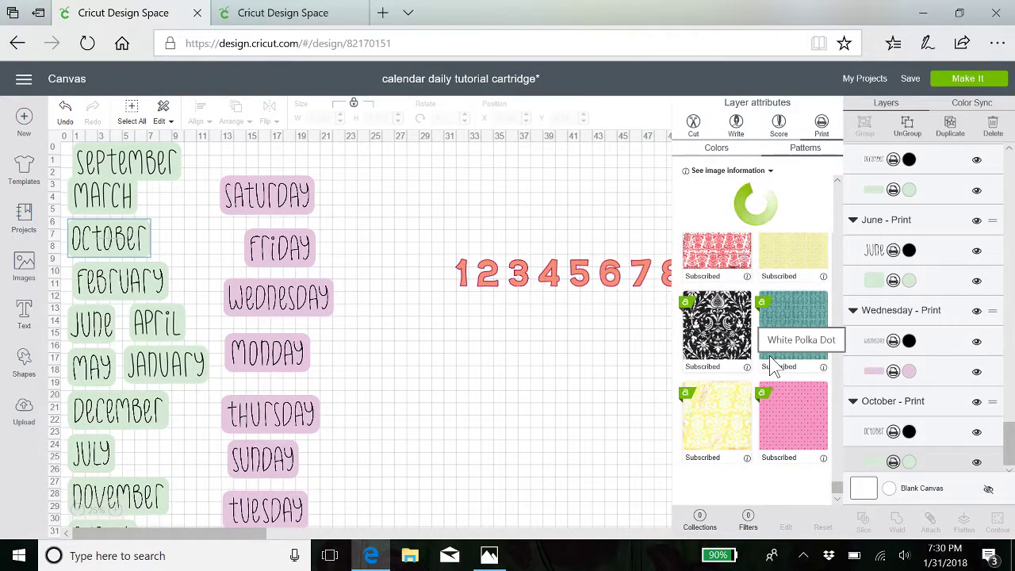
click(725, 408)
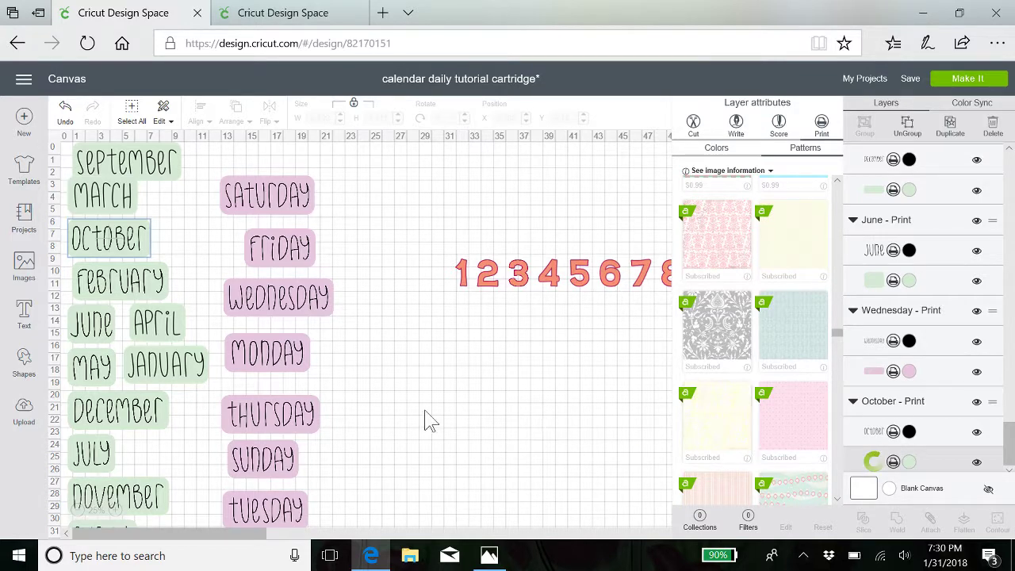
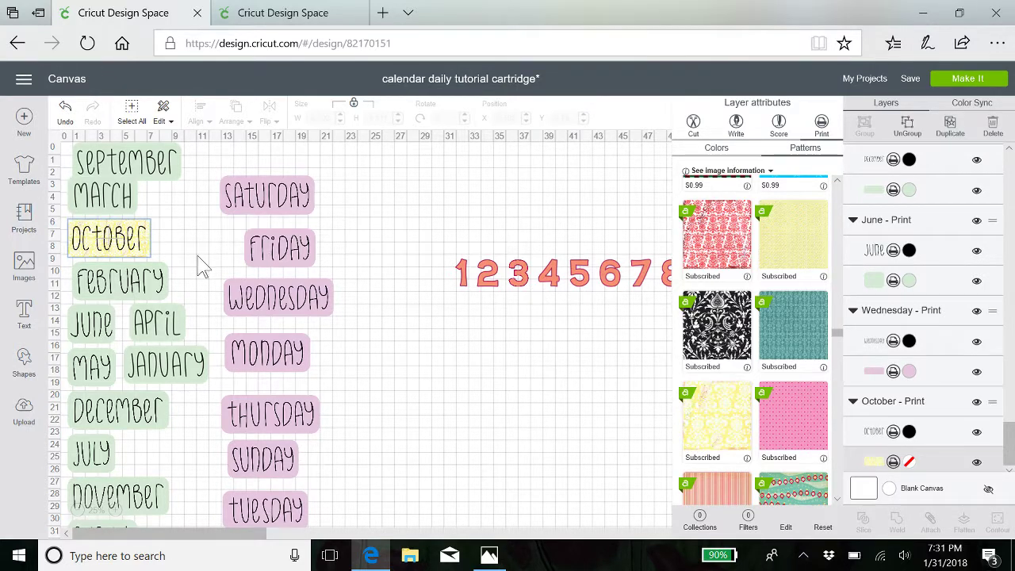
click(66, 111)
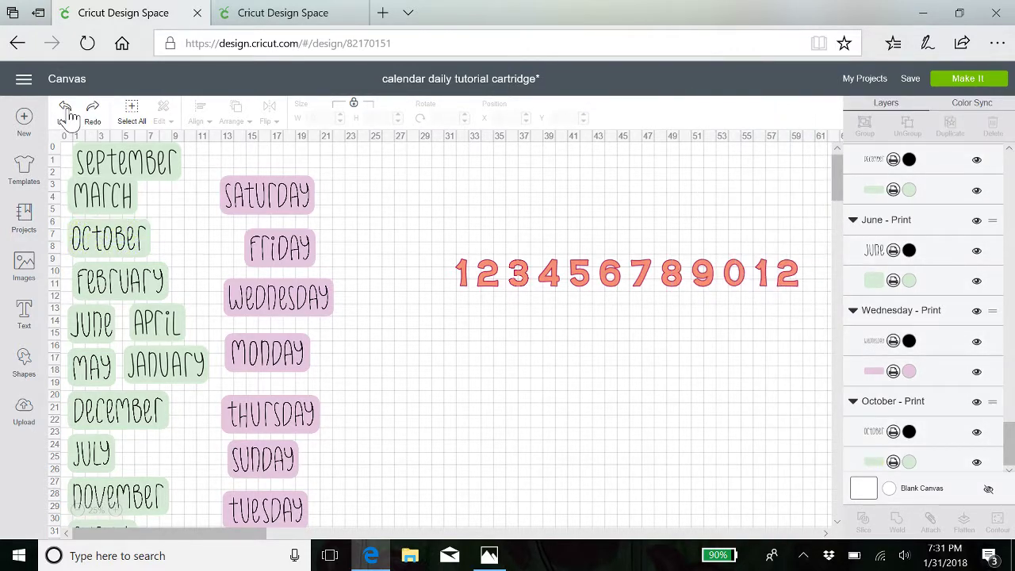
Flatten the October and February labels individually into printable images.
click(147, 241)
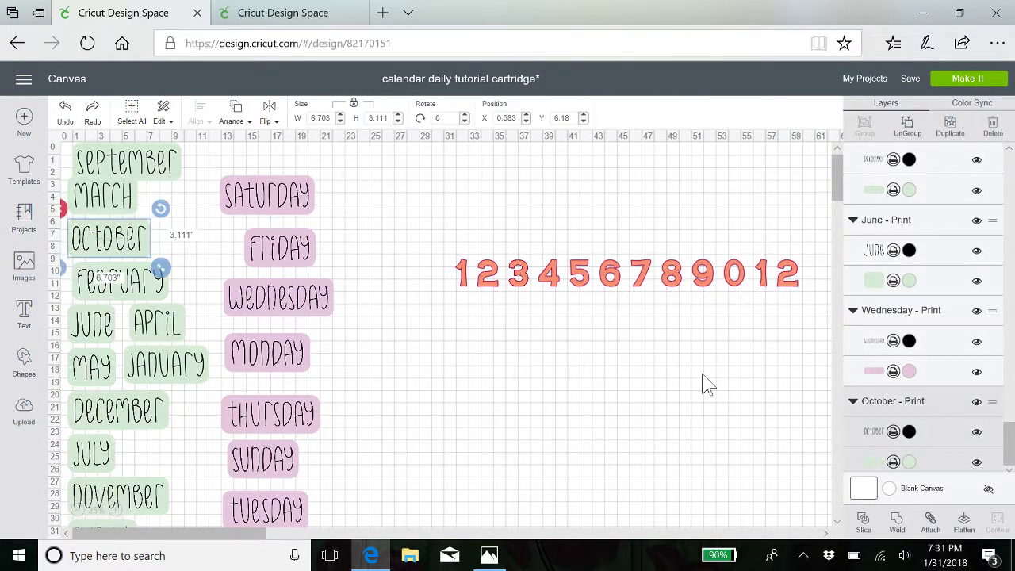
click(962, 522)
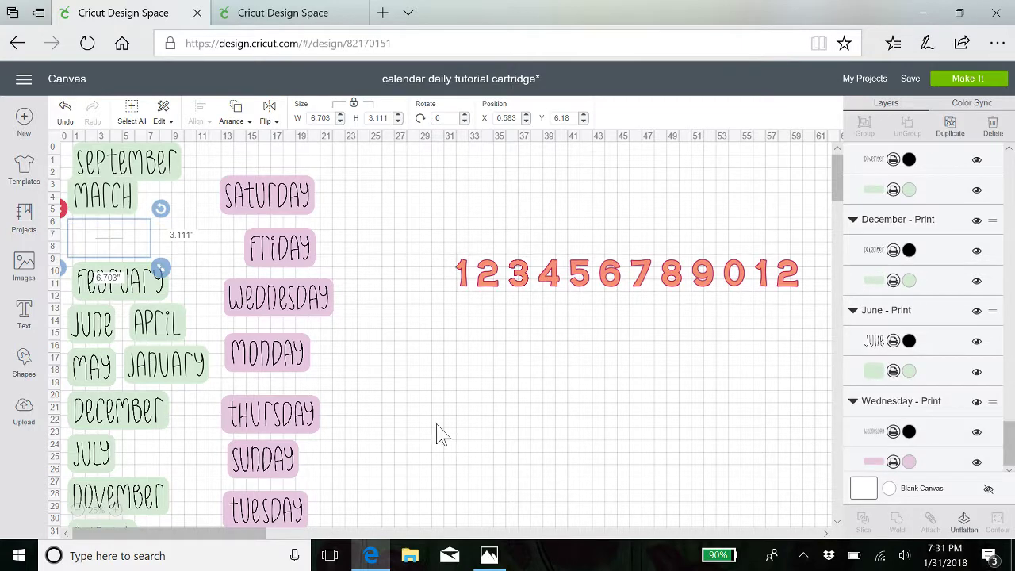
click(143, 284)
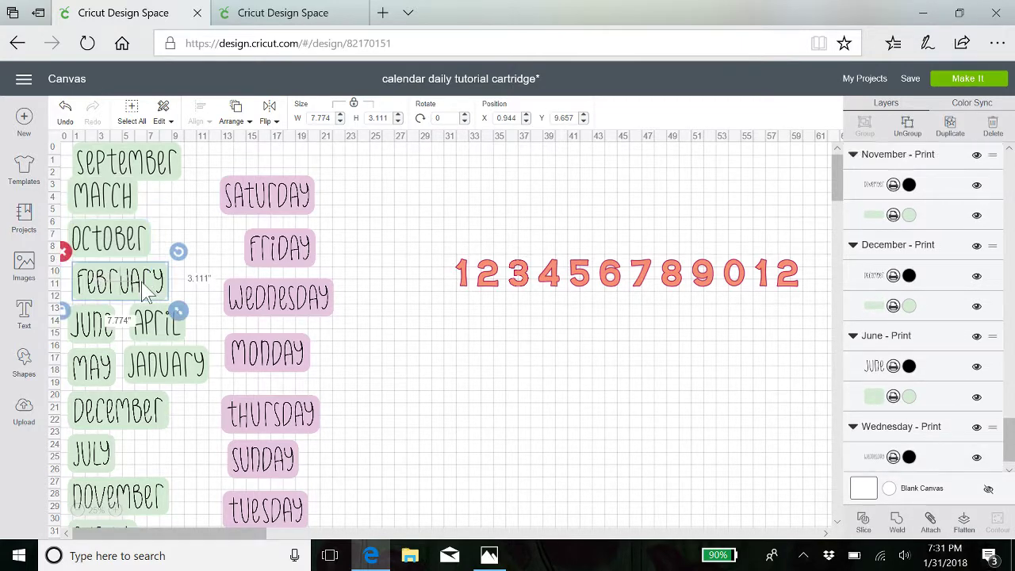
click(964, 522)
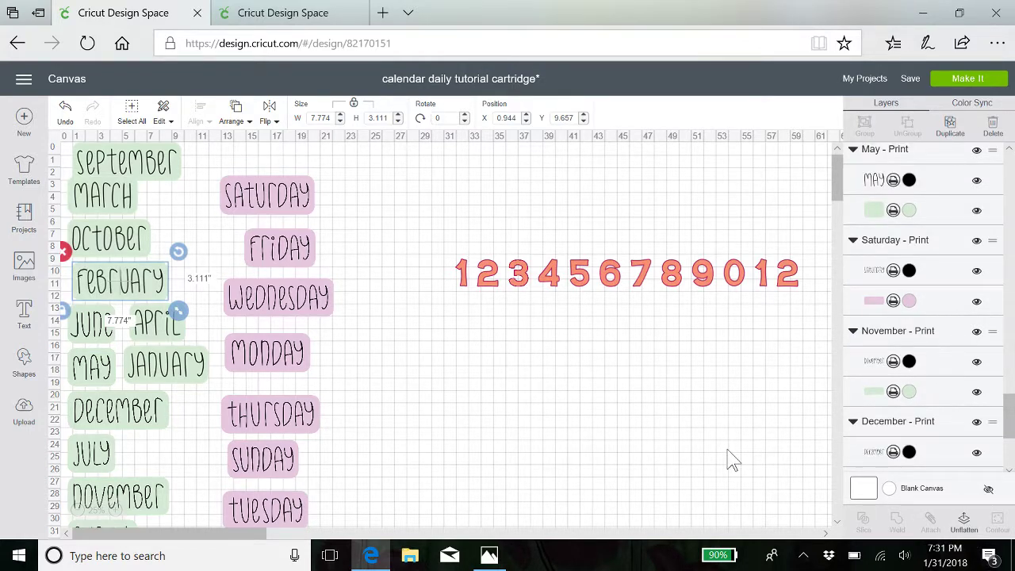
Unflatten the February label, reselect its text and green background, and flatten it again.
click(965, 530)
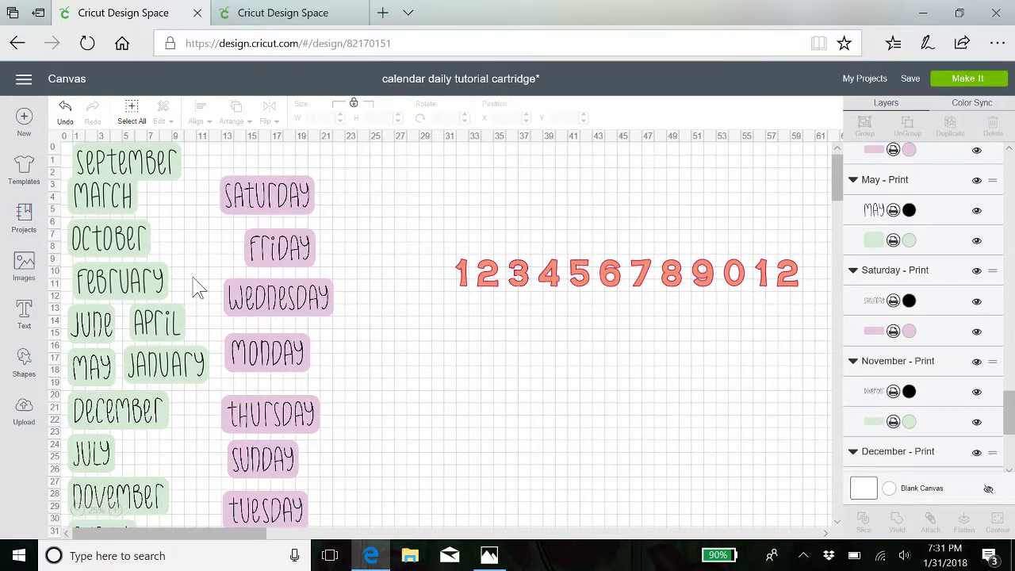
drag(156, 278, 72, 306)
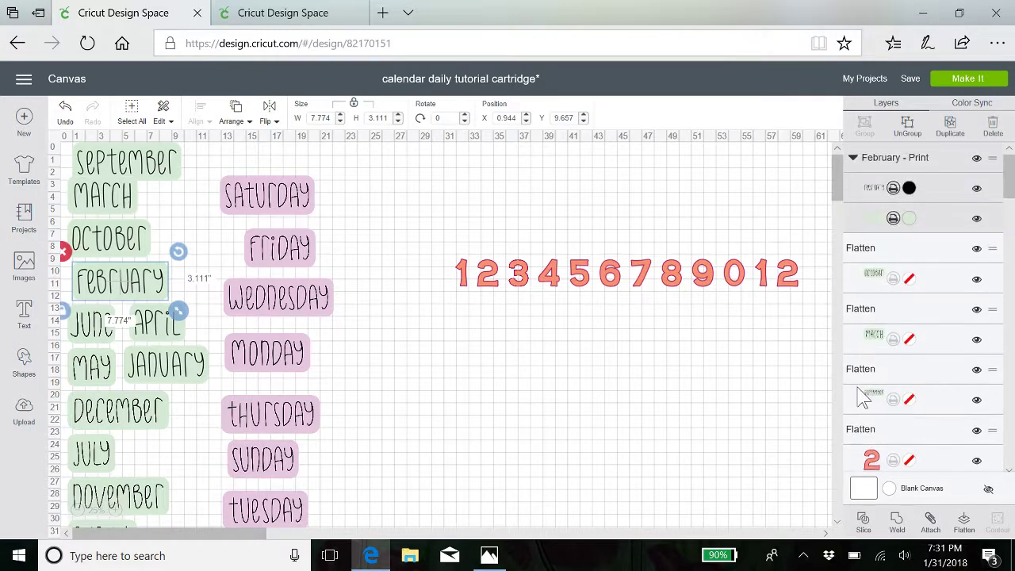
click(963, 524)
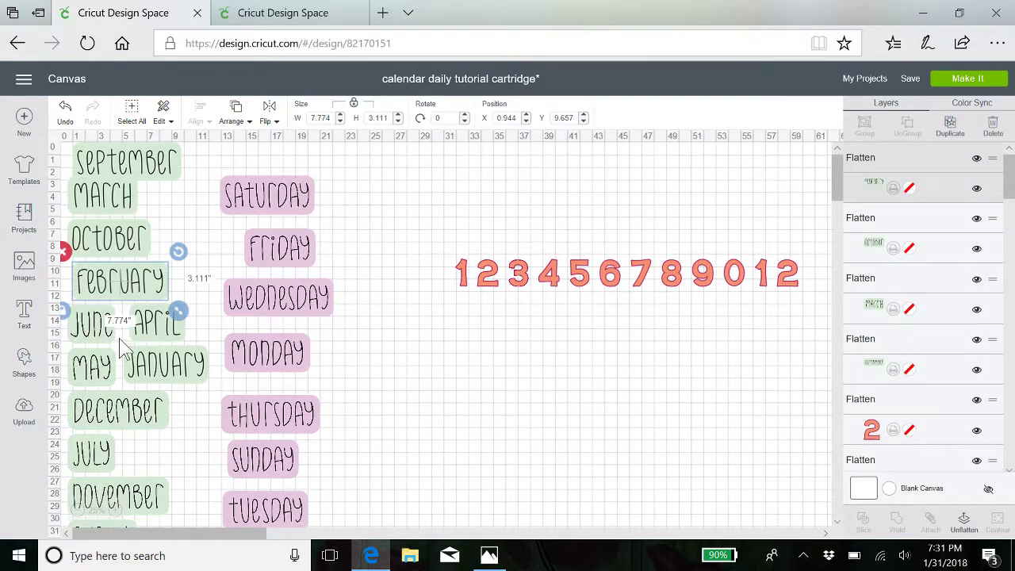
Flatten the June and April labels one at a time, each with its green background.
drag(121, 341, 66, 306)
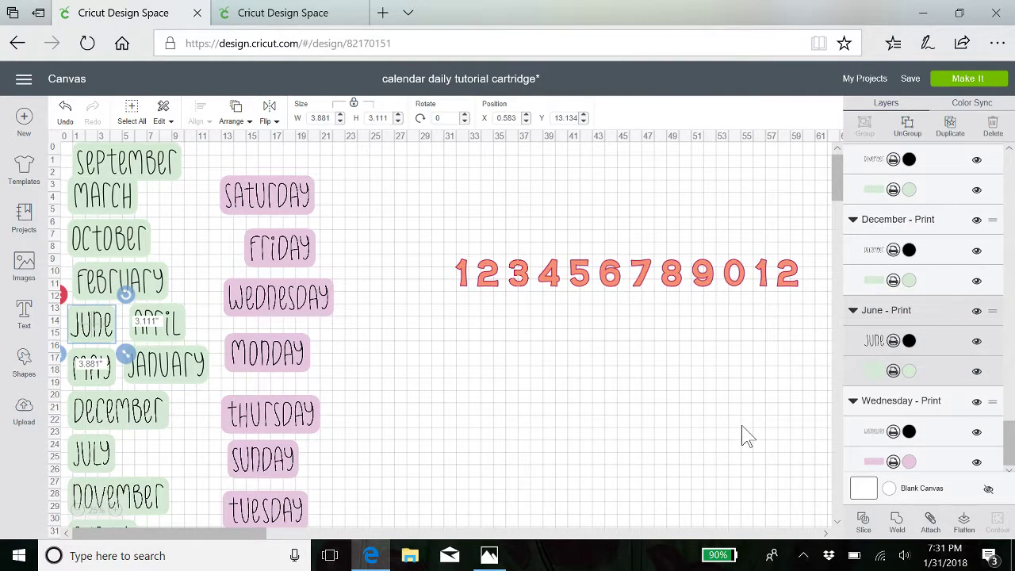
click(964, 523)
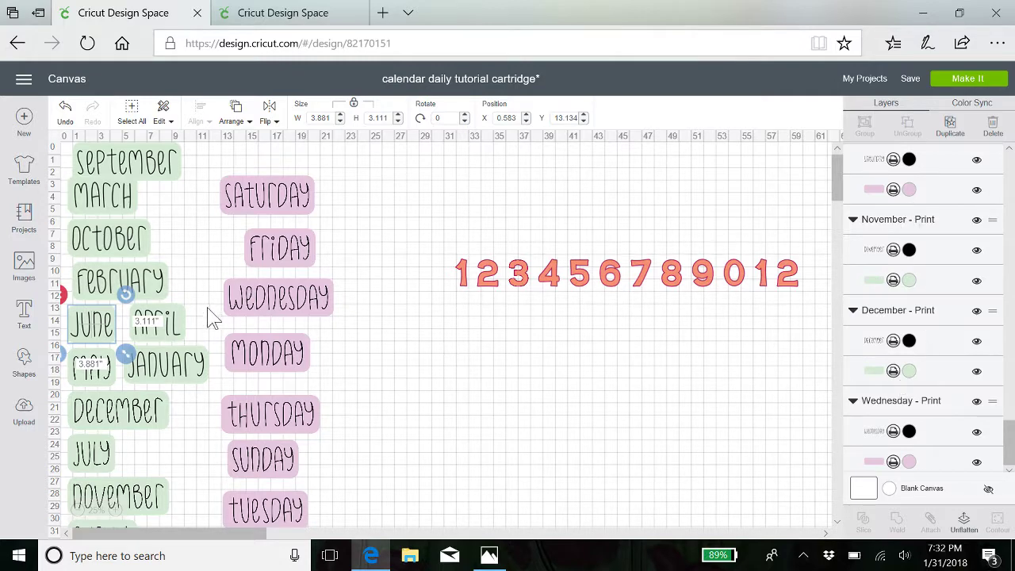
click(204, 331)
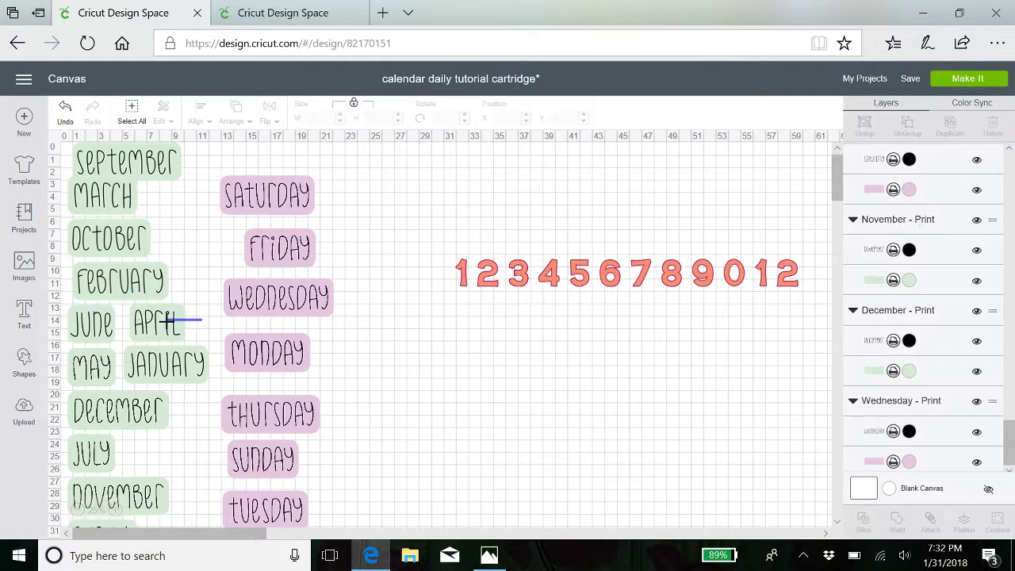
drag(176, 322, 132, 333)
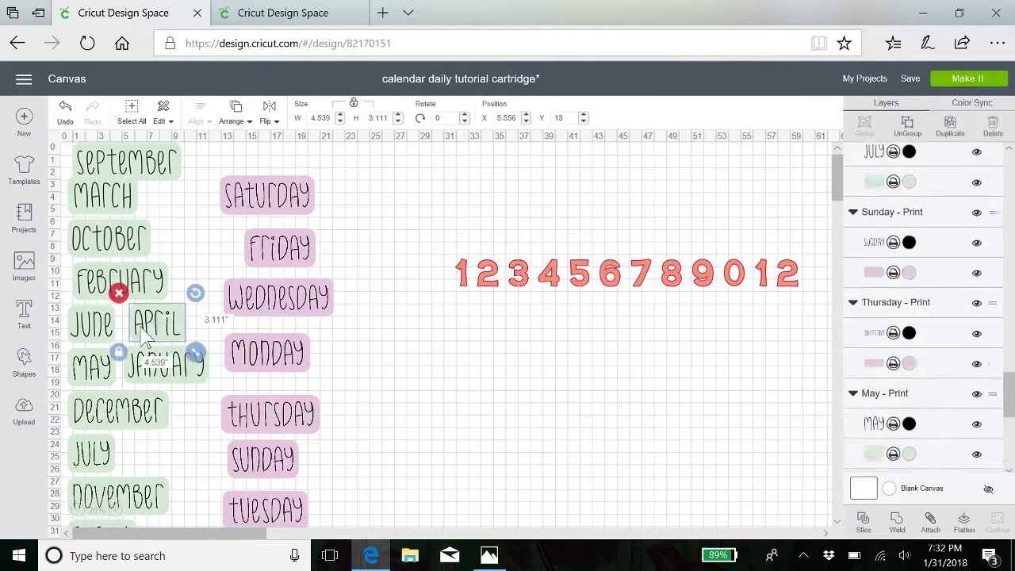
click(620, 354)
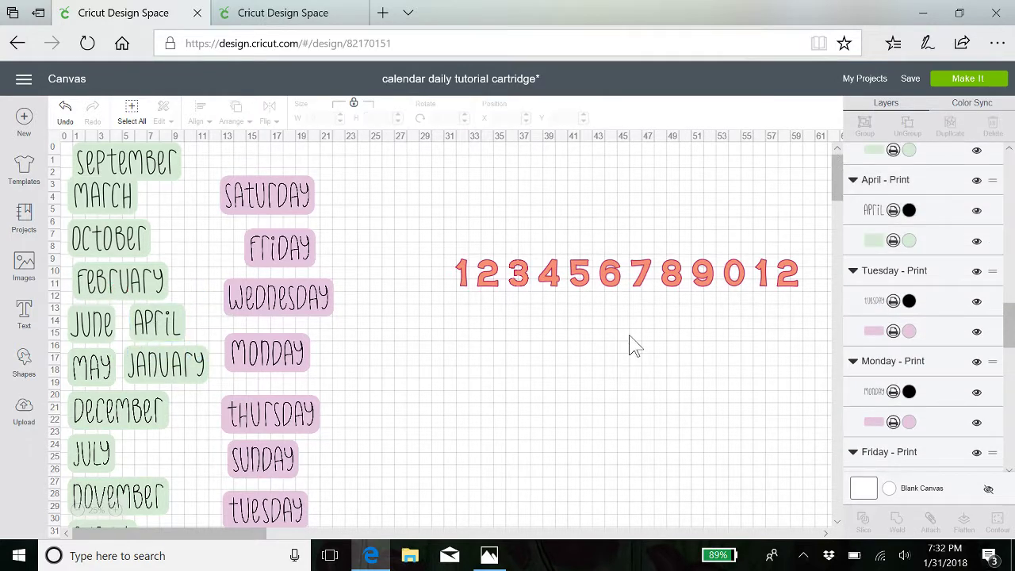
drag(198, 323, 132, 327)
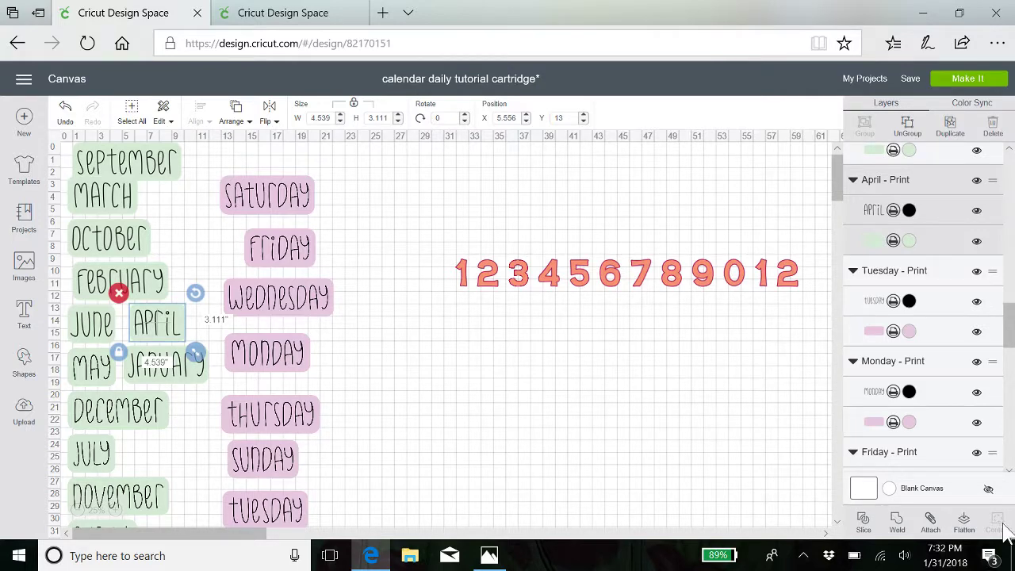
click(965, 527)
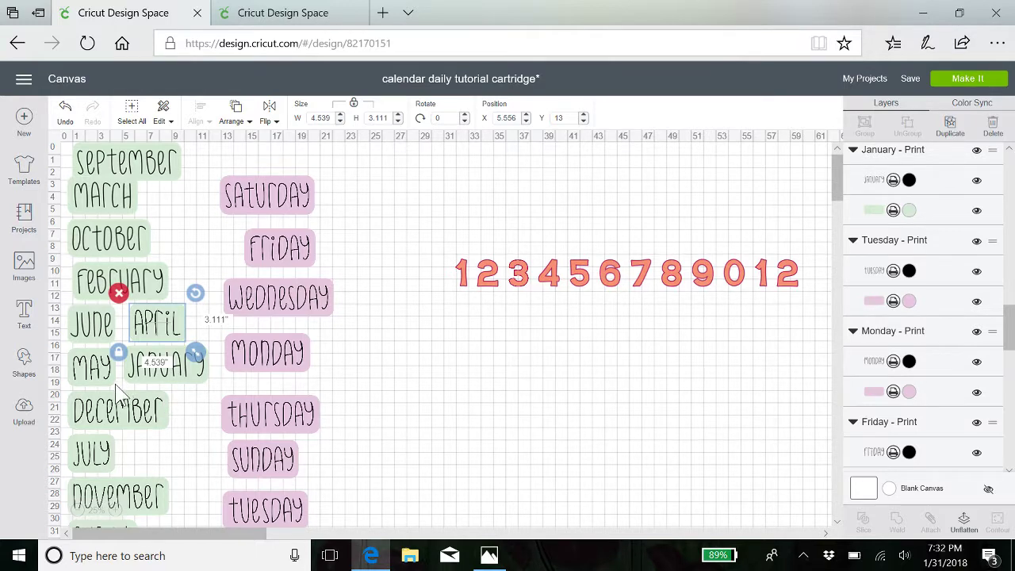
Flatten the May and January labels one at a time, each together with its green background.
click(92, 367)
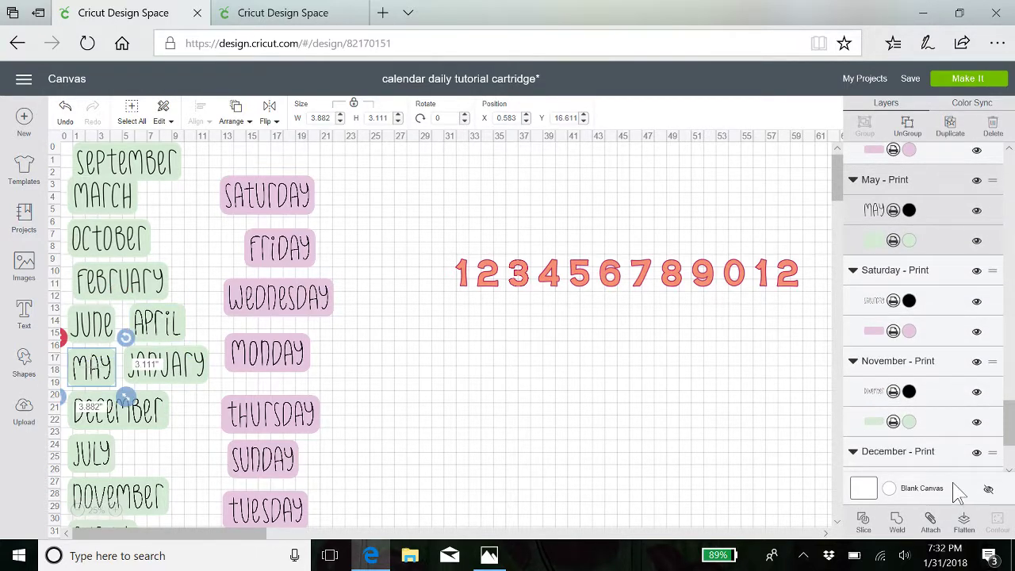
click(965, 523)
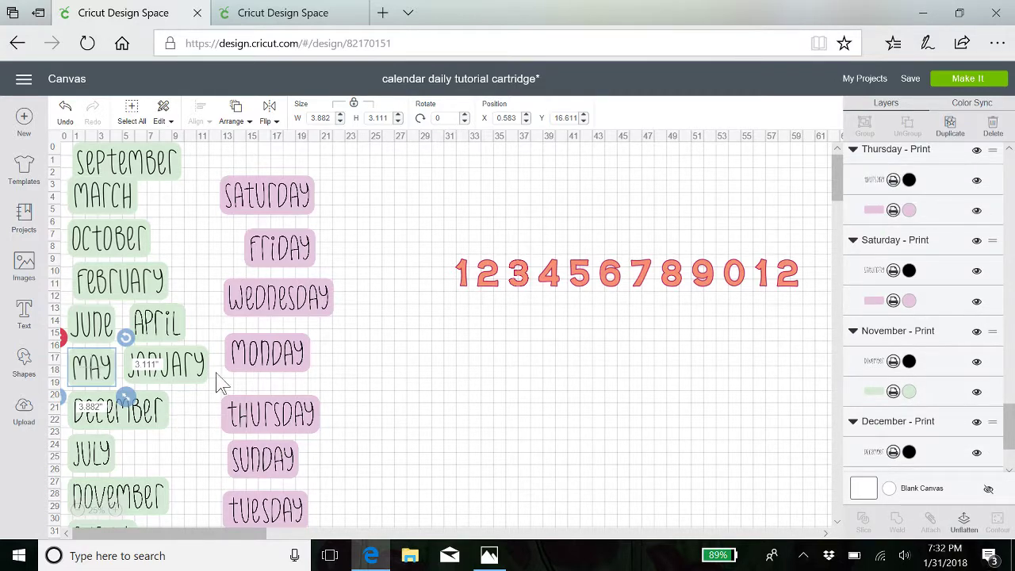
click(194, 367)
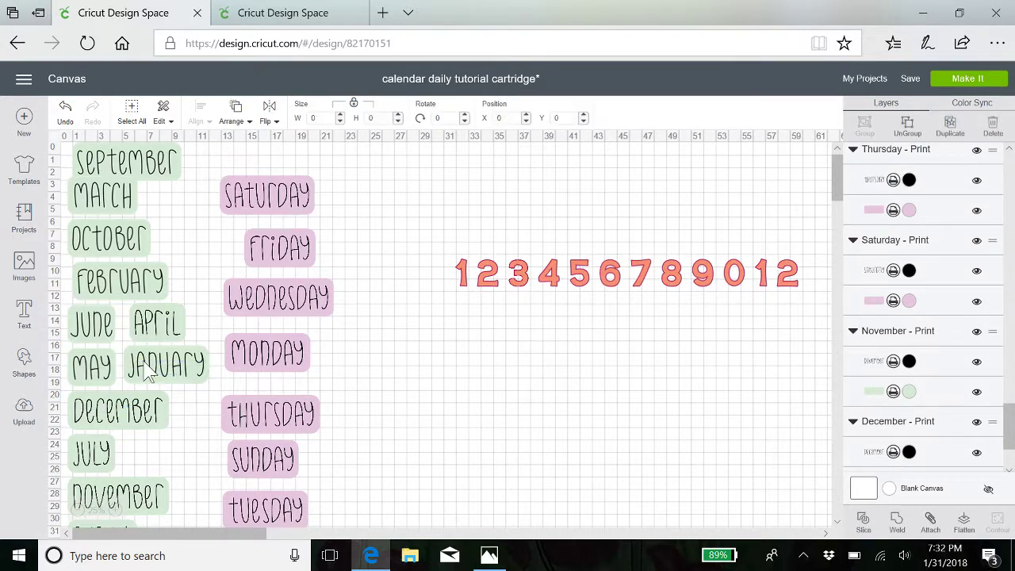
click(964, 525)
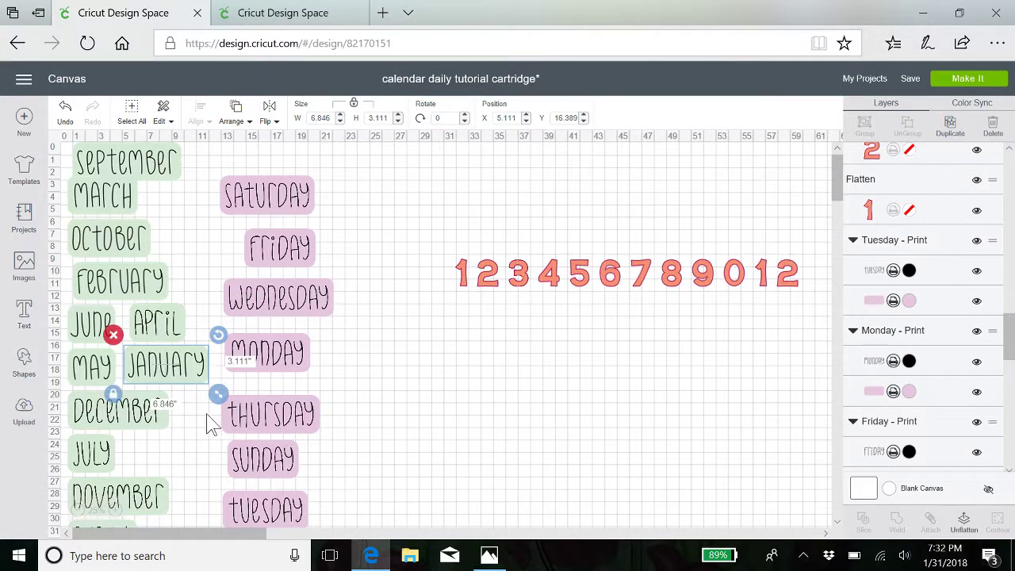
Flatten the December label and then the July label, each as its own printable image.
click(158, 422)
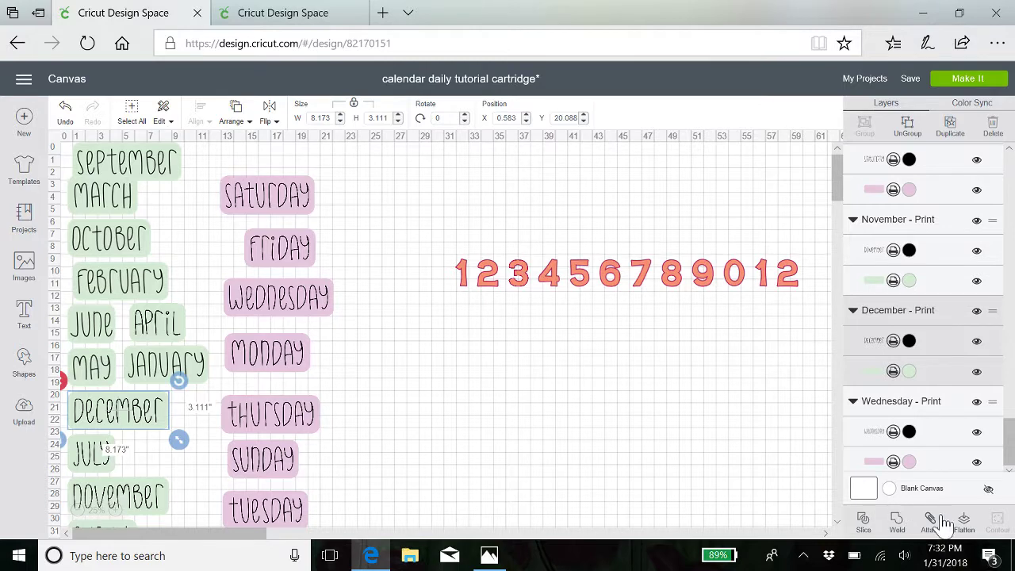
click(964, 523)
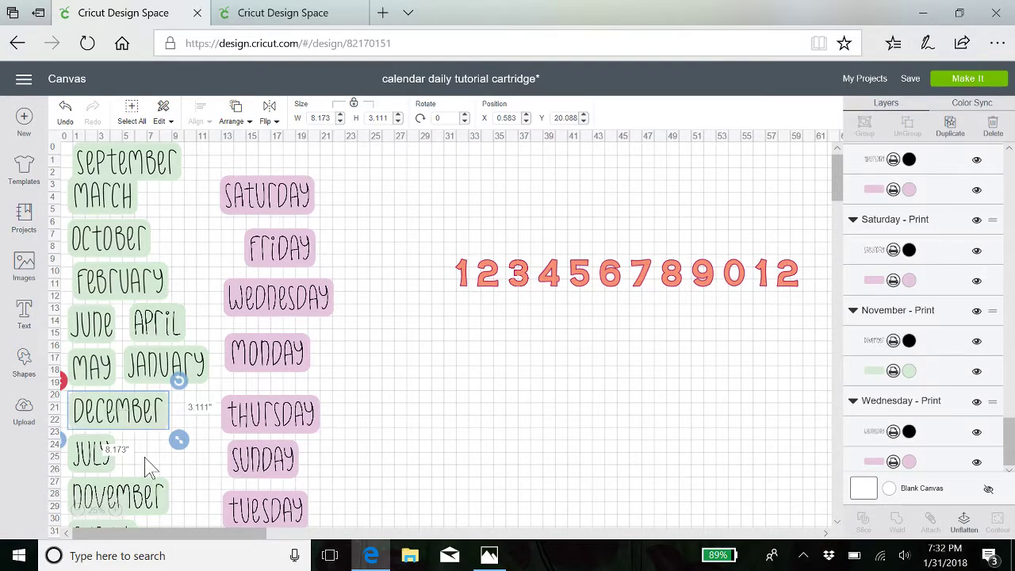
click(119, 456)
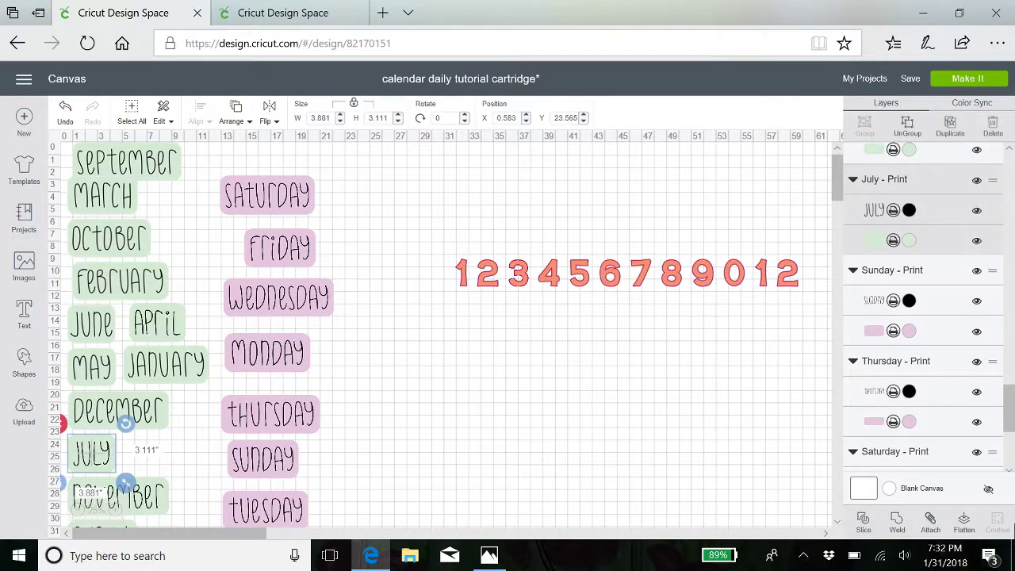
click(964, 530)
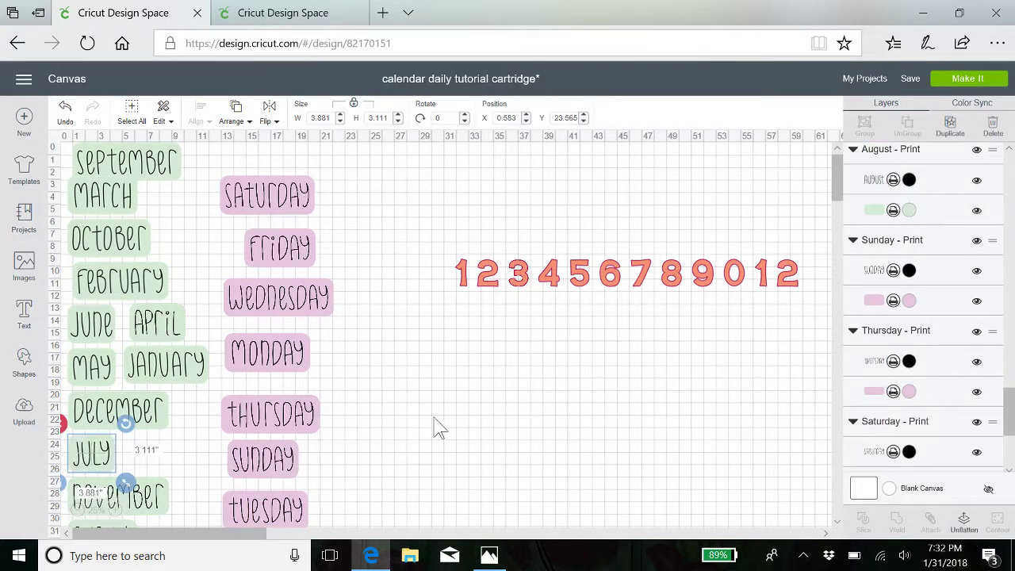
Select the November text together with its green background and flatten them into one printable image.
click(82, 501)
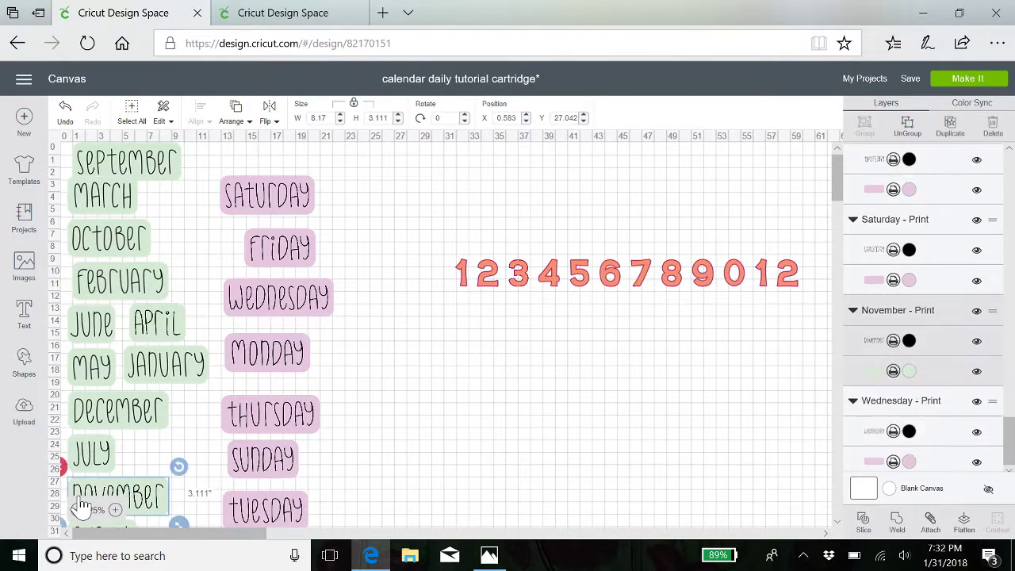
click(204, 476)
click(92, 506)
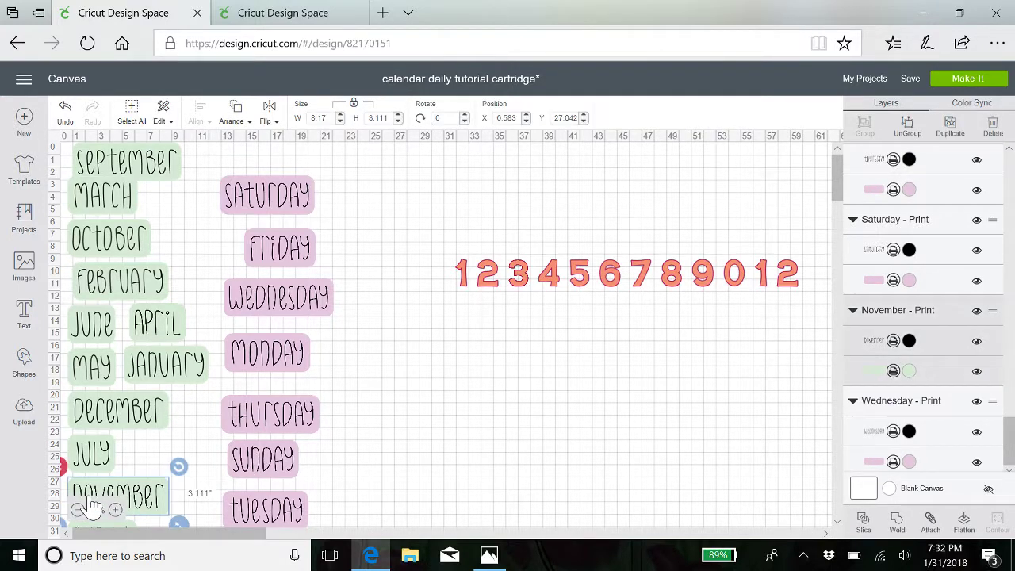
click(201, 481)
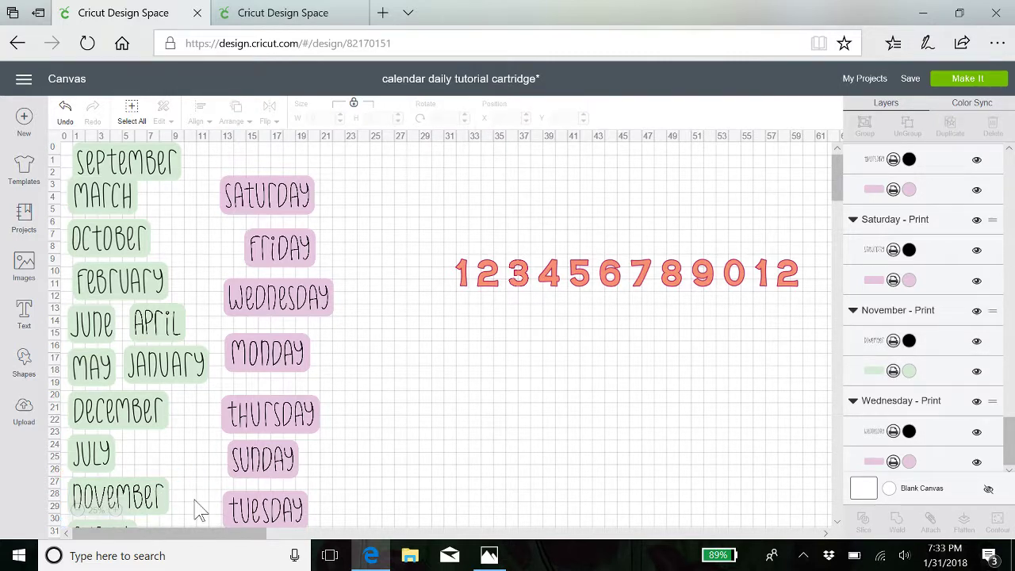
drag(198, 503, 103, 503)
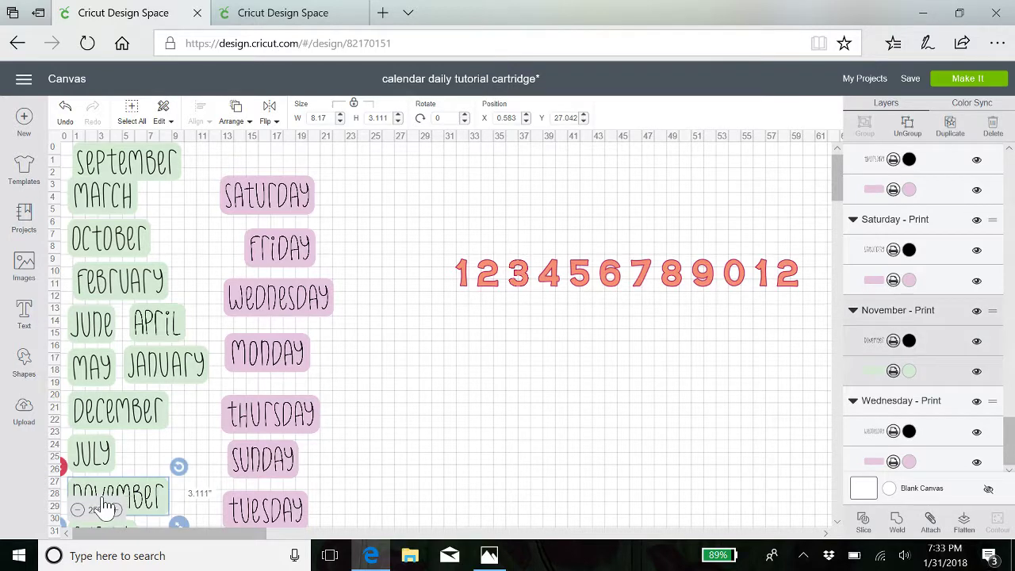
click(205, 499)
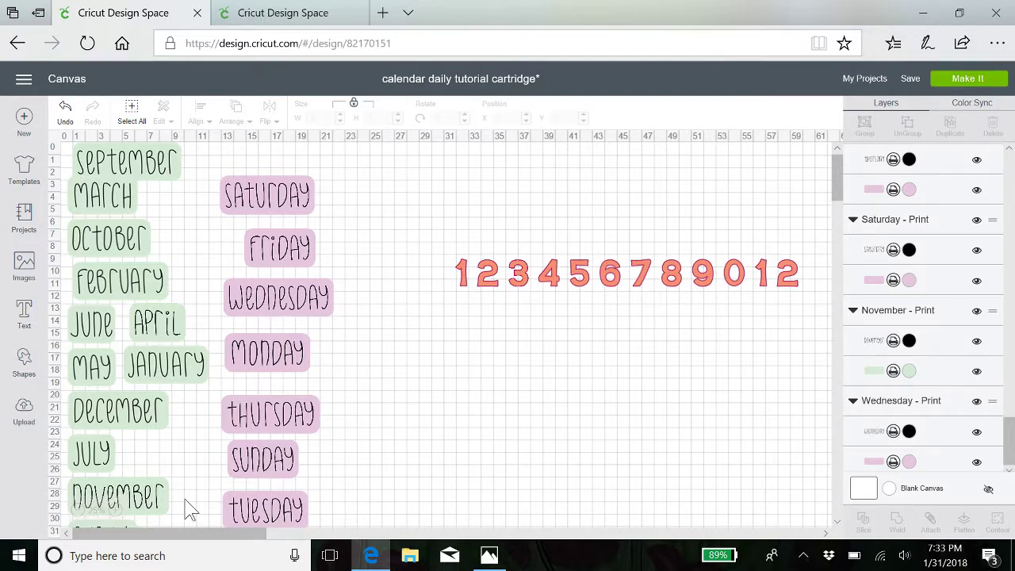
drag(191, 502, 118, 500)
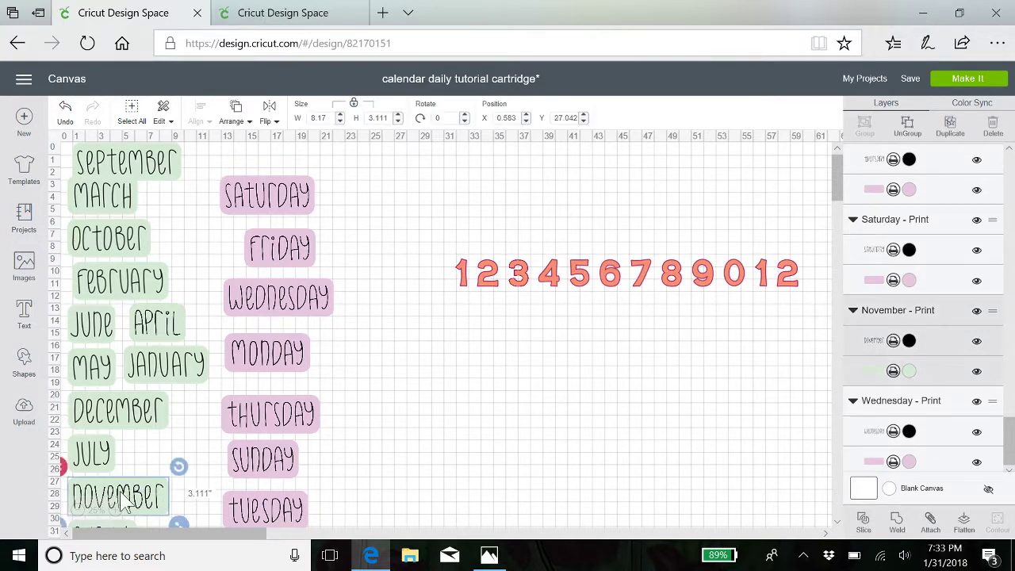
click(963, 524)
Flatten the August label at the end of the month column with its green background.
scroll(408, 470, down, 5)
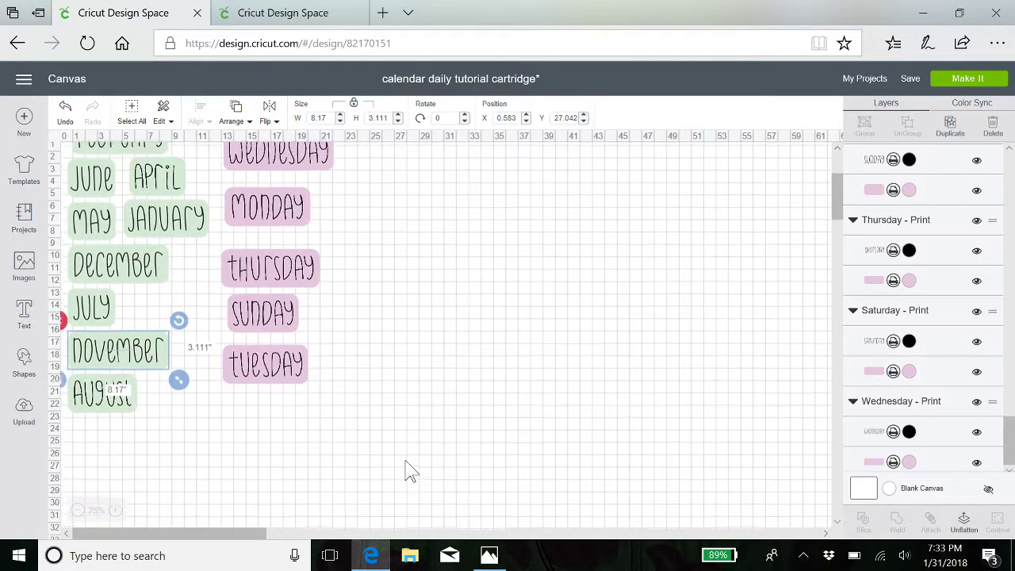
drag(163, 400, 95, 370)
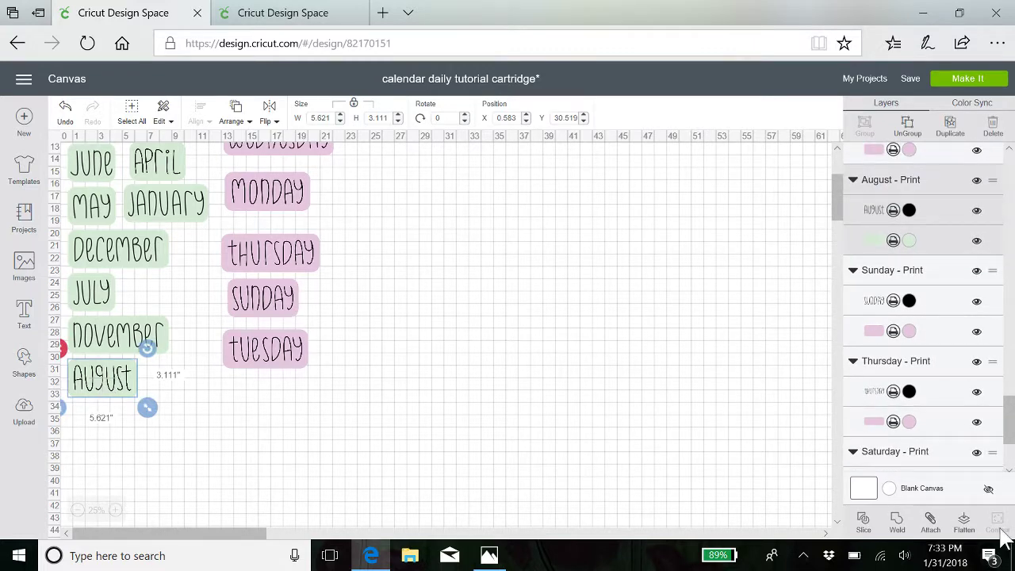
click(965, 525)
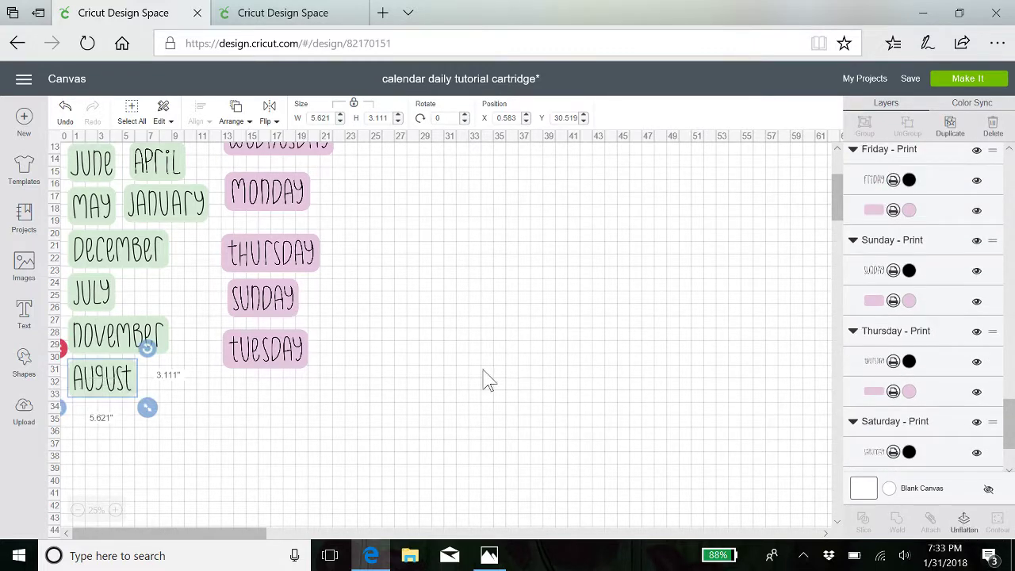
Flatten the Tuesday and Sunday labels separately, each with its pink background.
scroll(479, 379, up, 2)
scroll(479, 379, down, 2)
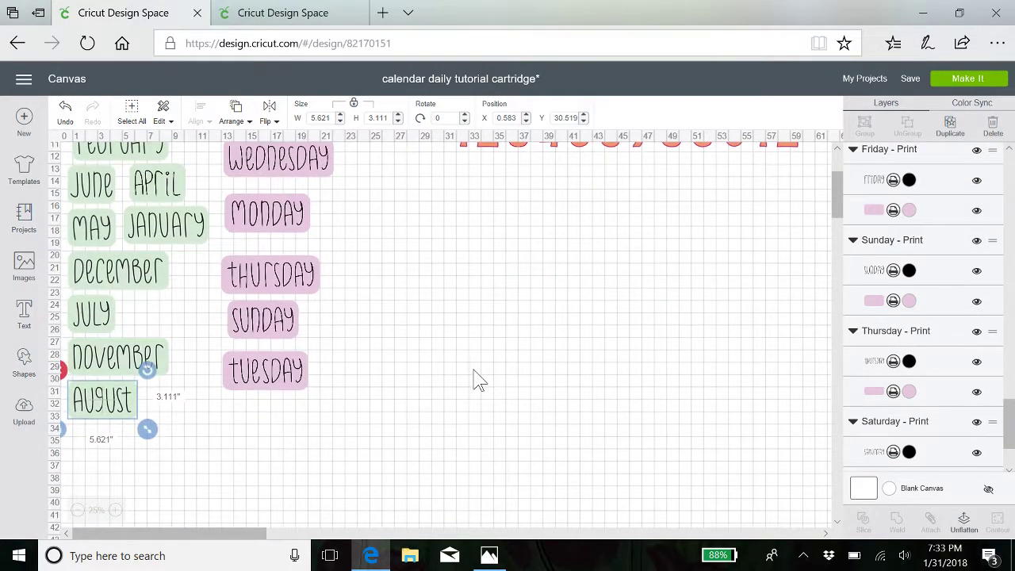
click(298, 371)
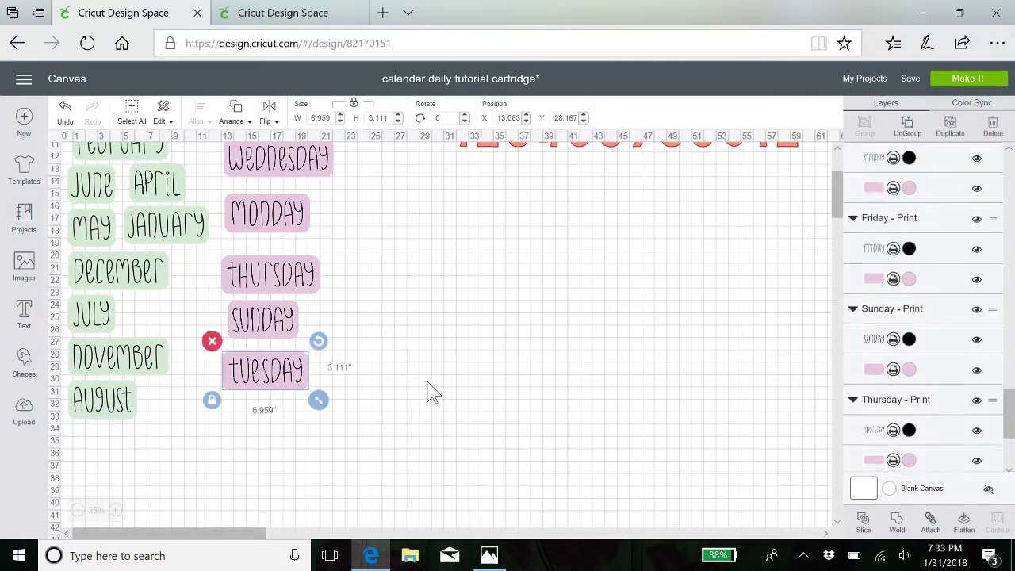
click(964, 523)
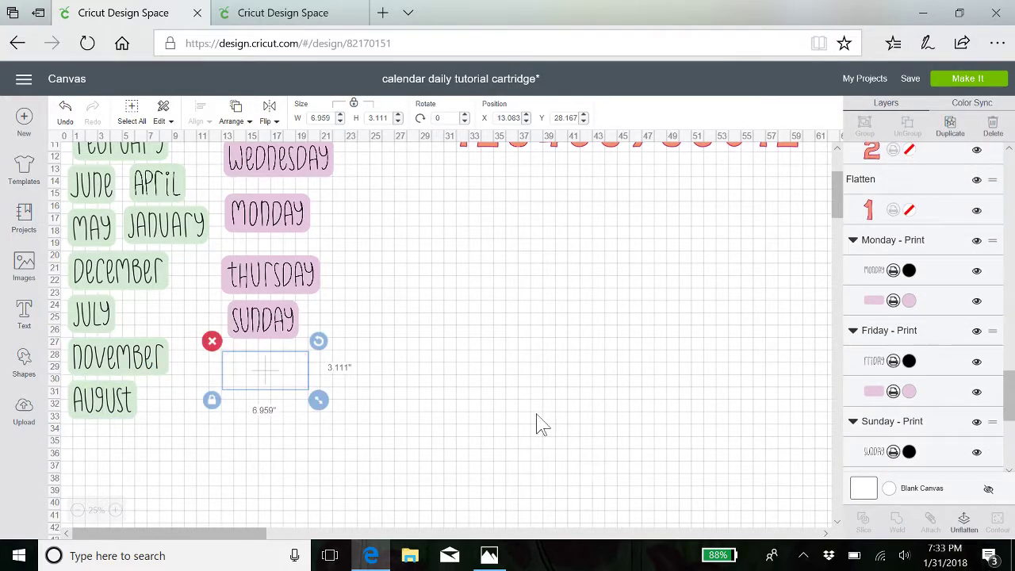
click(295, 318)
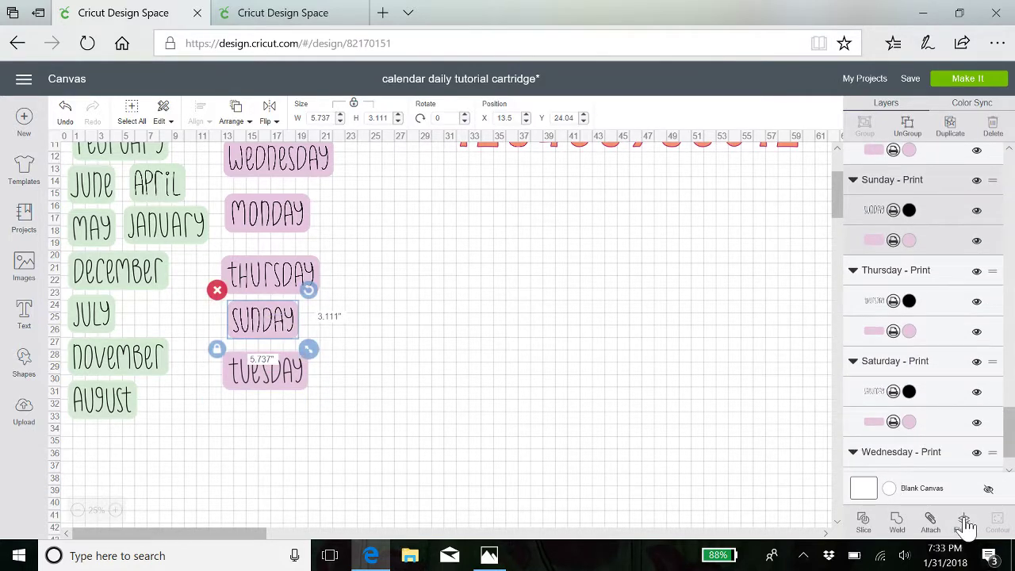
click(965, 520)
Flatten the Thursday and Monday weekday labels individually into printable images.
click(349, 282)
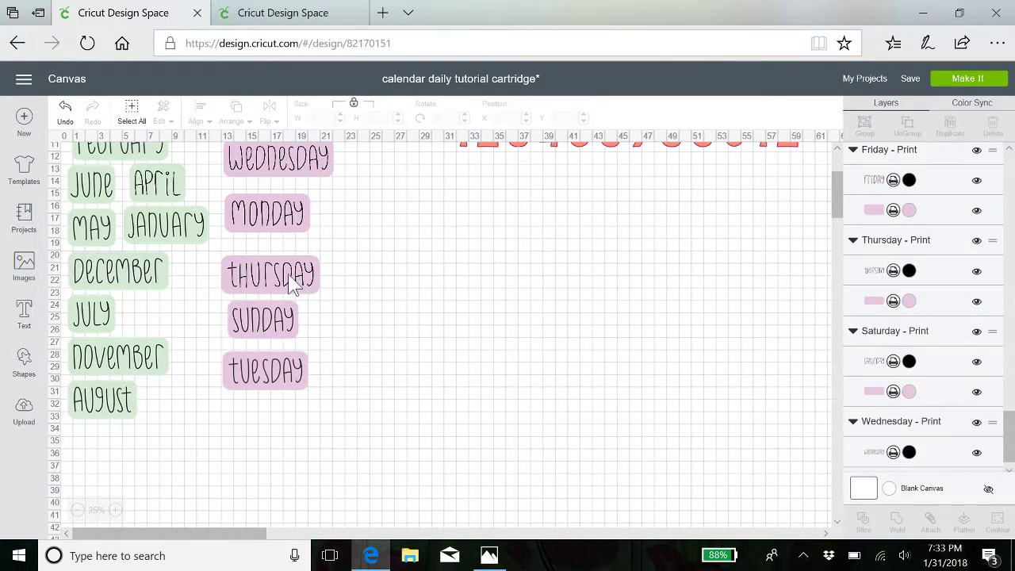
click(287, 274)
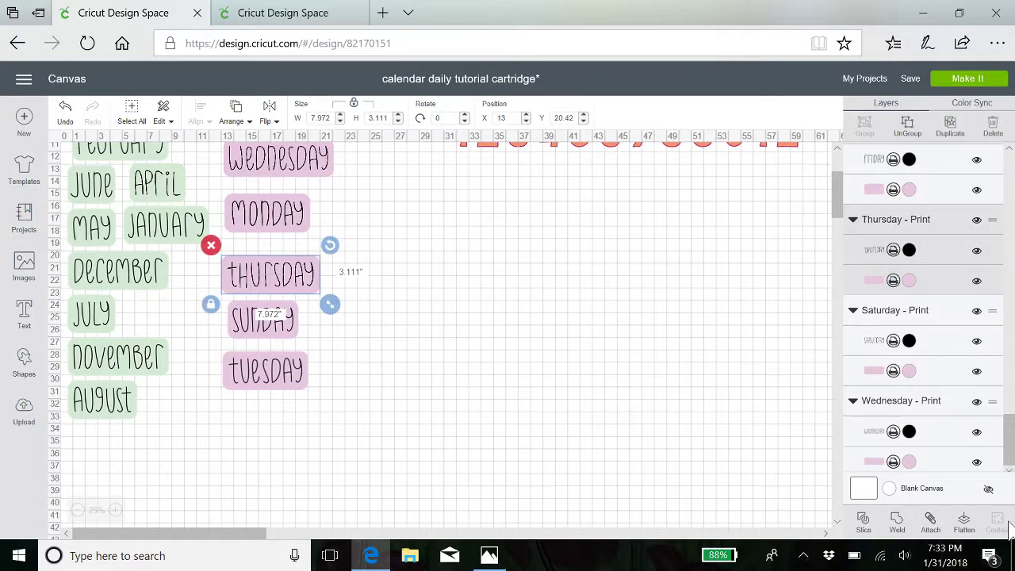
click(964, 520)
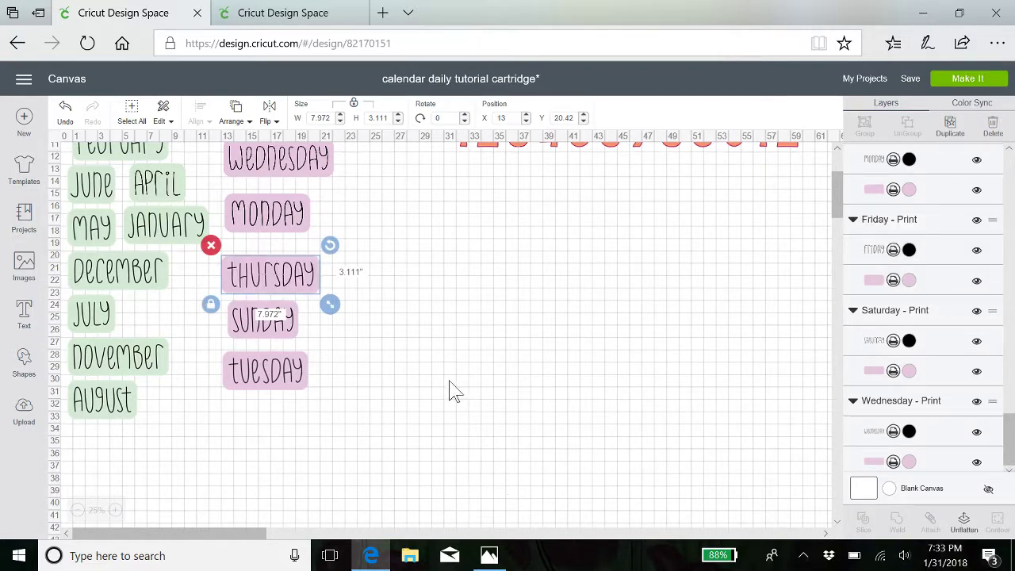
scroll(449, 391, up, 3)
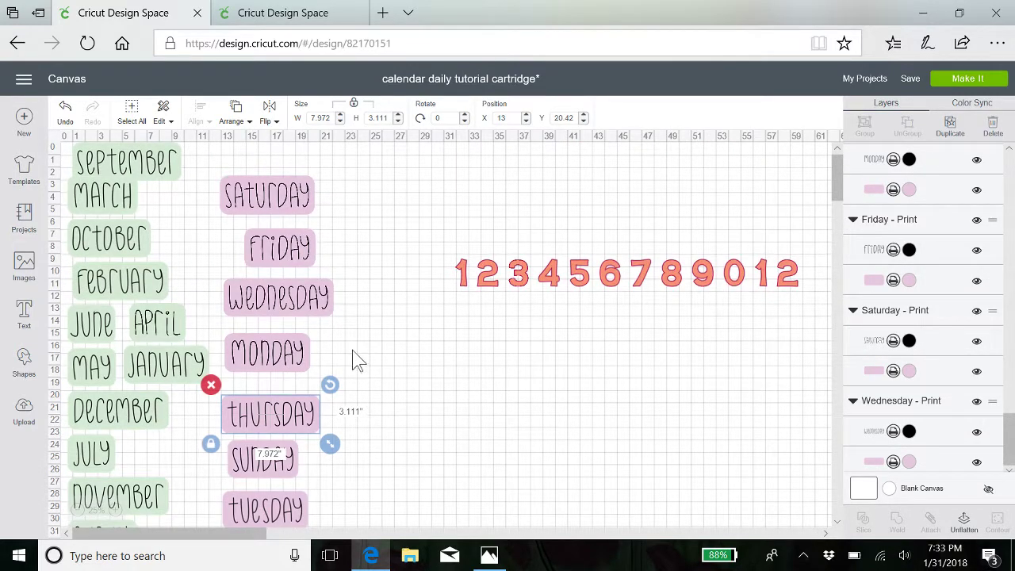
drag(356, 351, 238, 354)
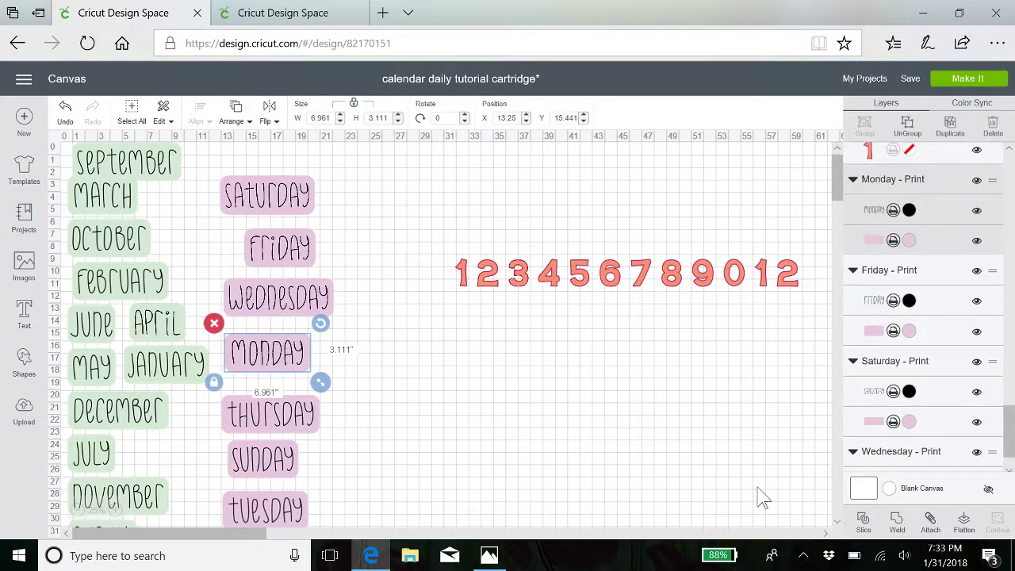
click(964, 522)
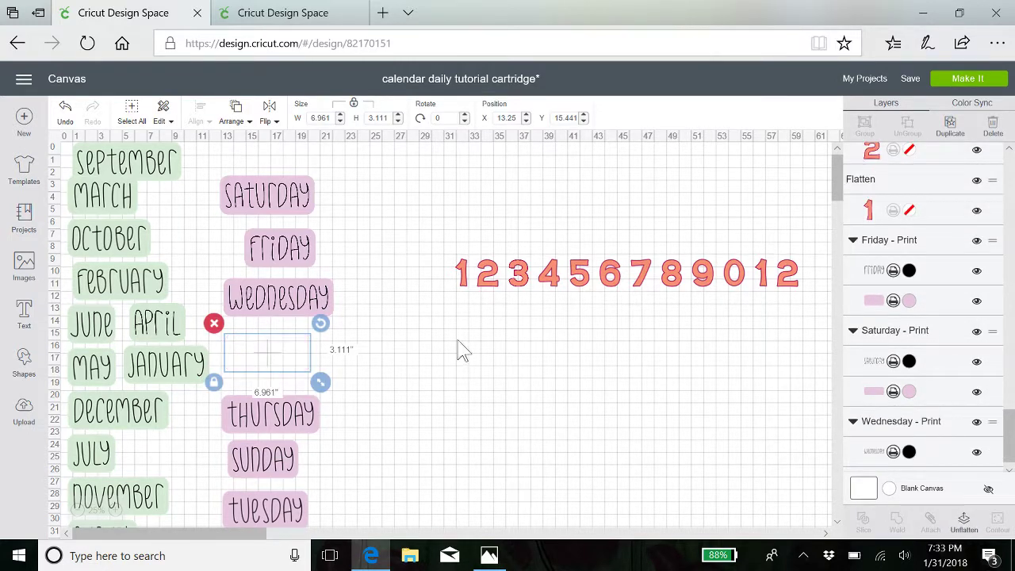
Flatten the Wednesday and Friday labels one at a time, each with its pink background.
drag(367, 287, 285, 318)
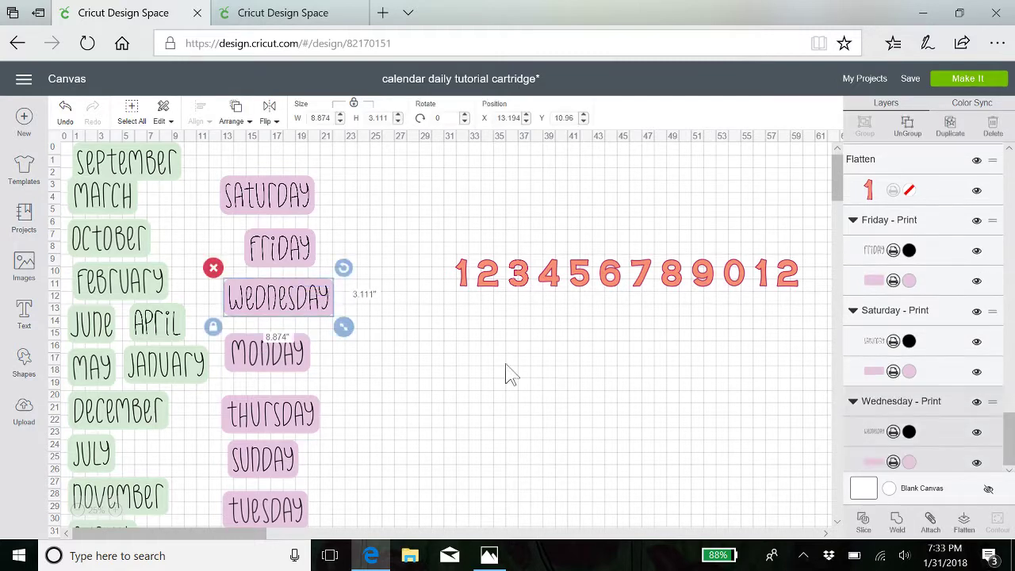
click(961, 523)
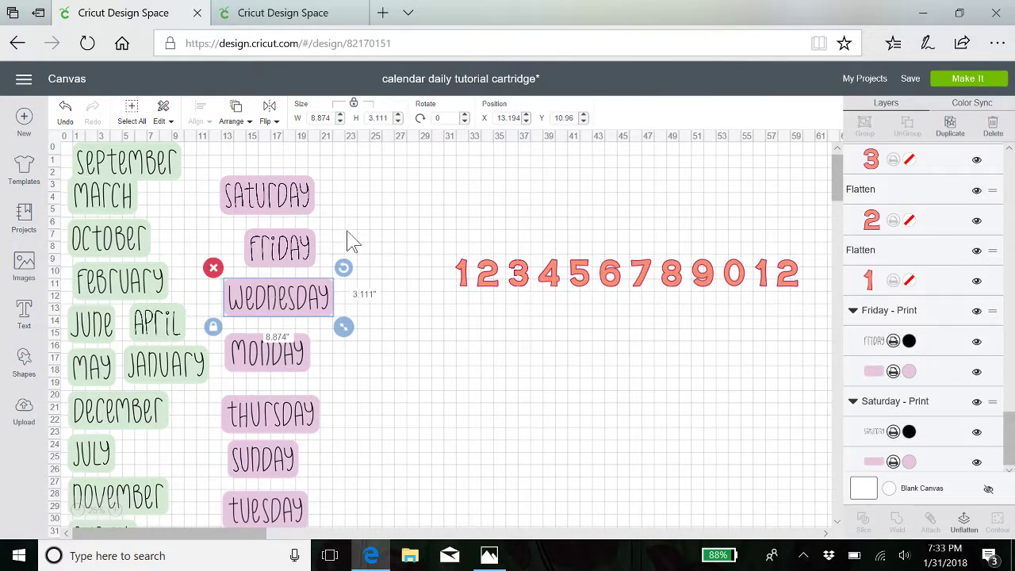
drag(343, 235, 260, 249)
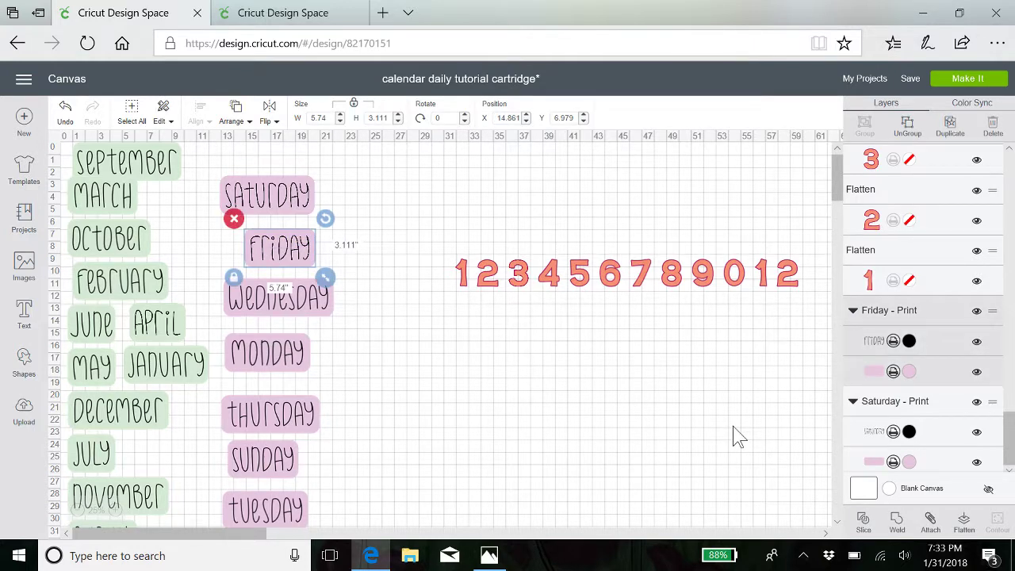
click(964, 525)
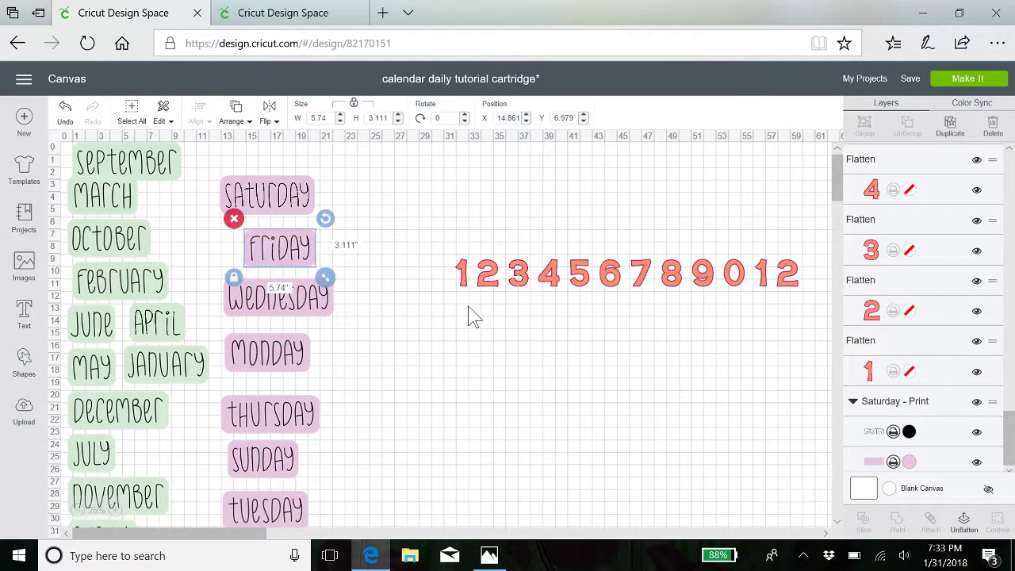
Flatten the Saturday label with its pink background and check the layer list for labels that still need flattening.
drag(349, 184, 255, 200)
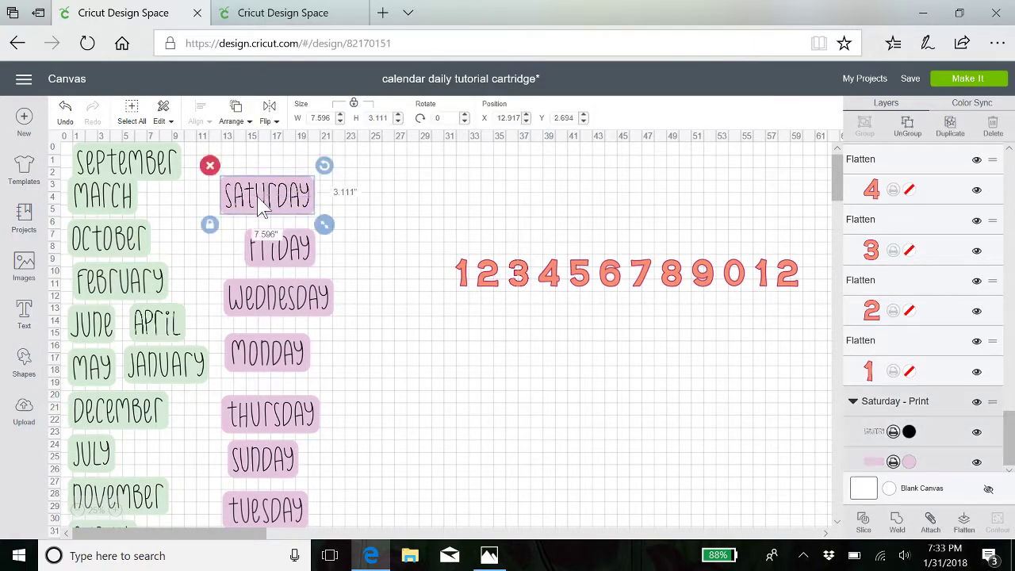
click(964, 525)
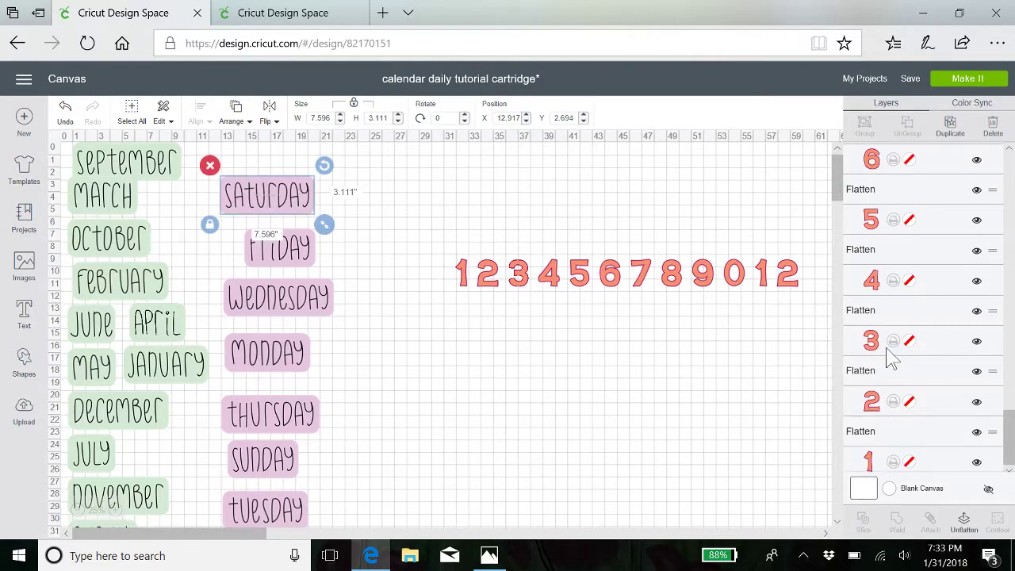
scroll(921, 320, up, 10)
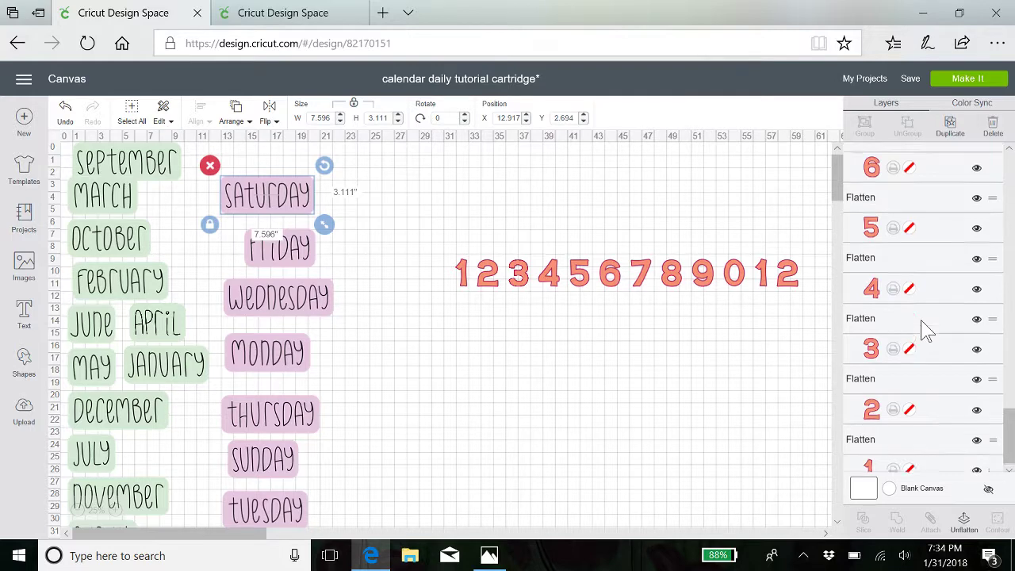
scroll(921, 319, up, 10)
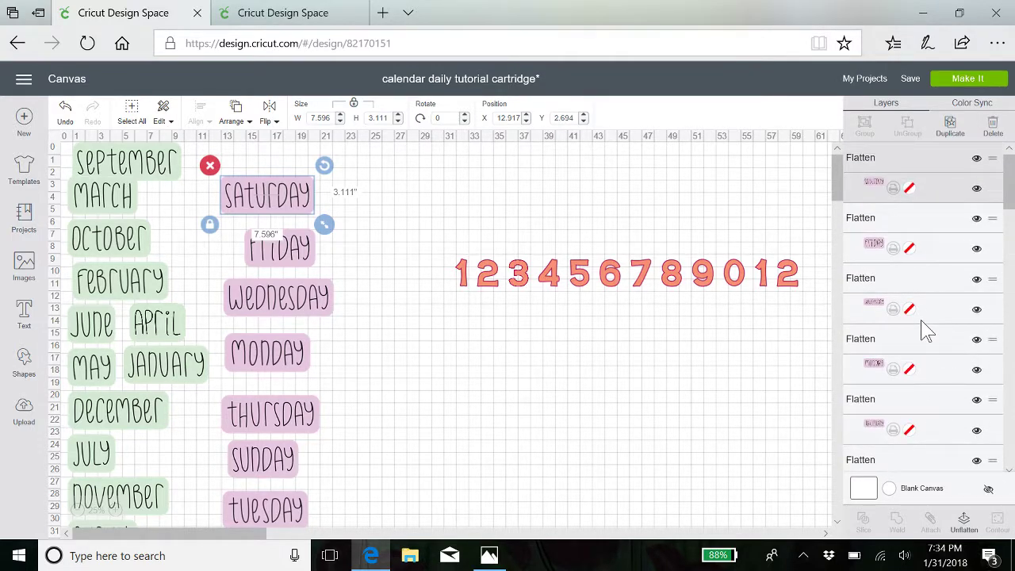
Save the project, preview how the labels are laid out on the print mats, and return to the canvas.
click(913, 80)
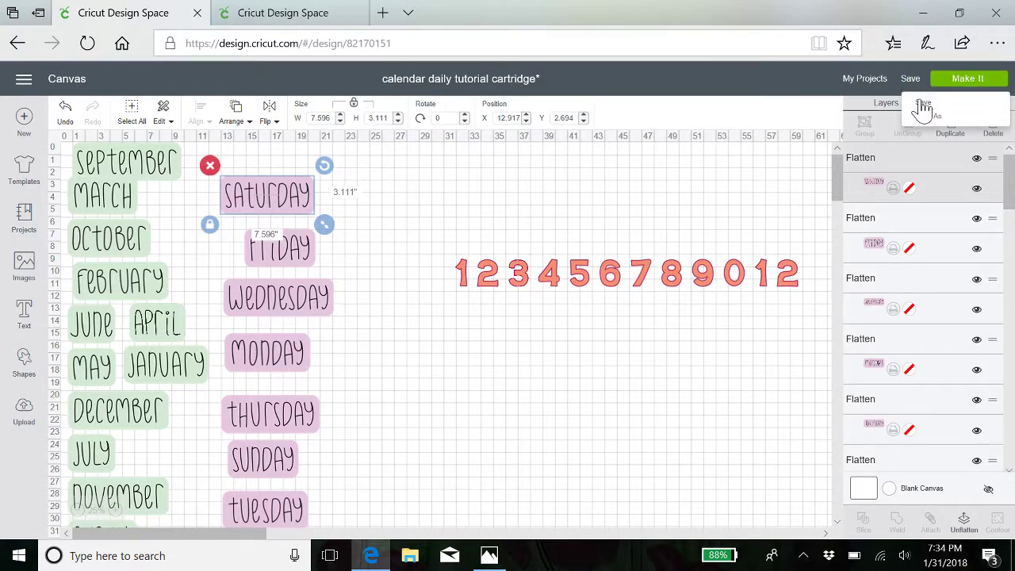
click(922, 106)
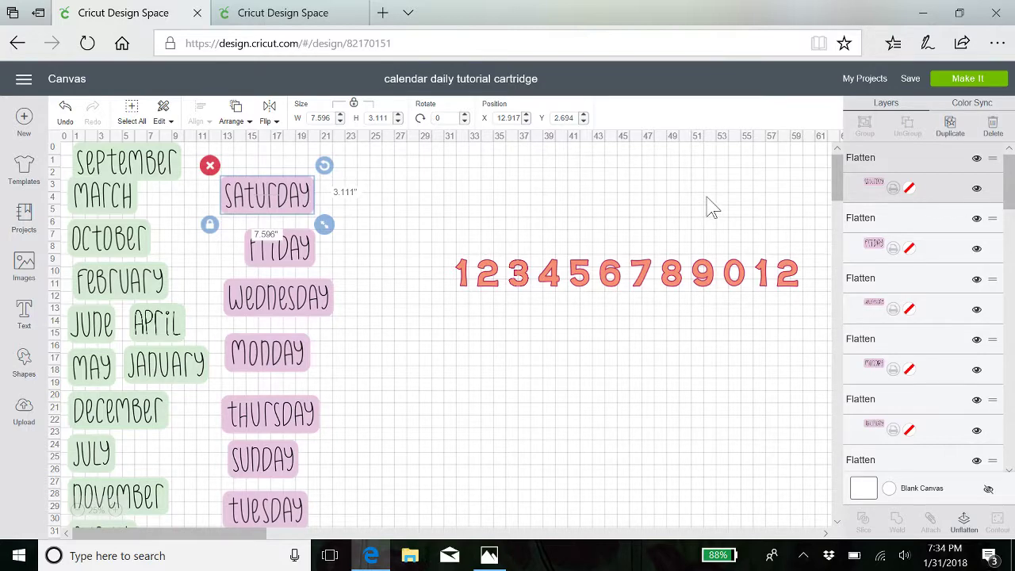
click(967, 82)
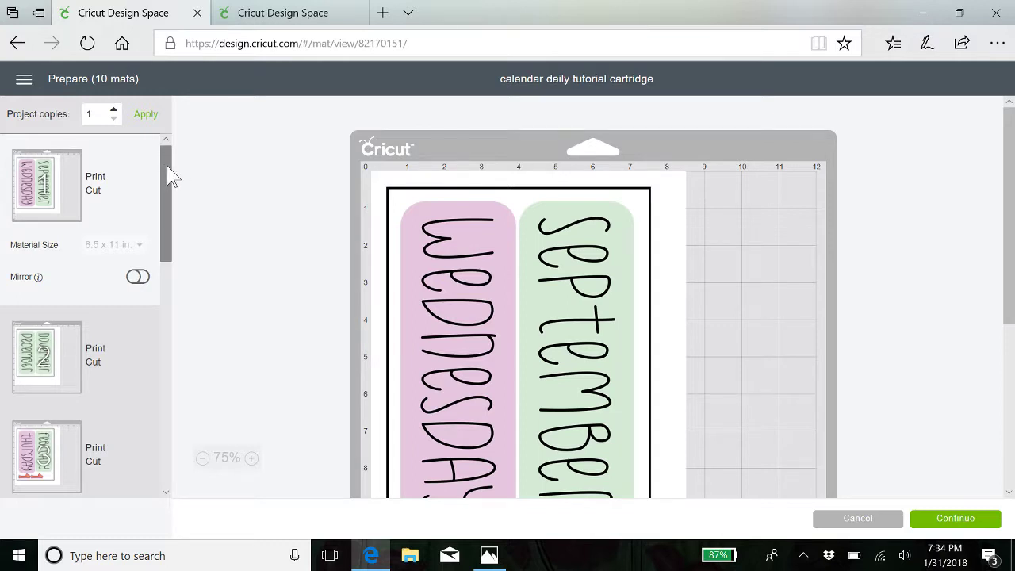
drag(169, 176, 165, 125)
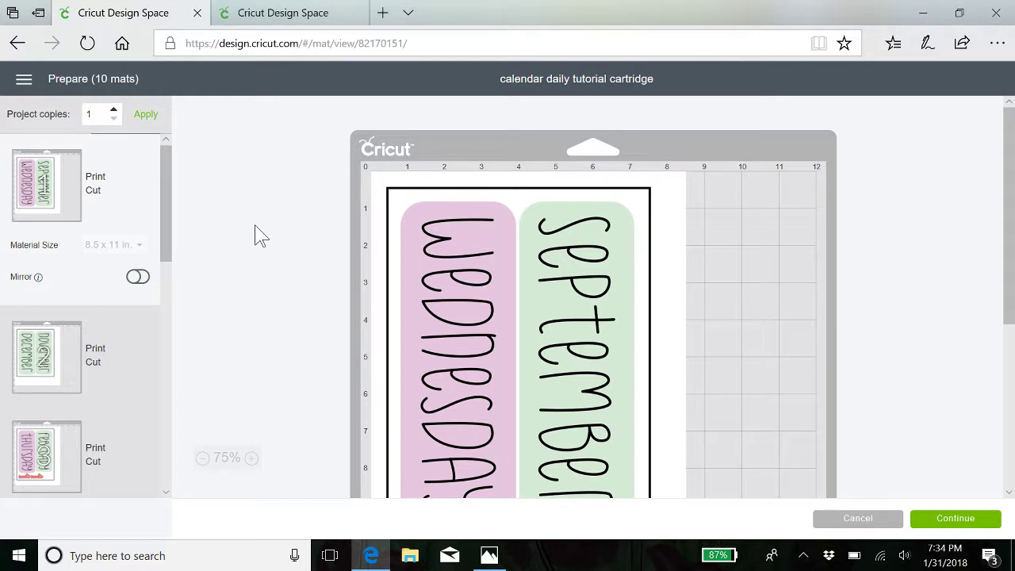
click(871, 524)
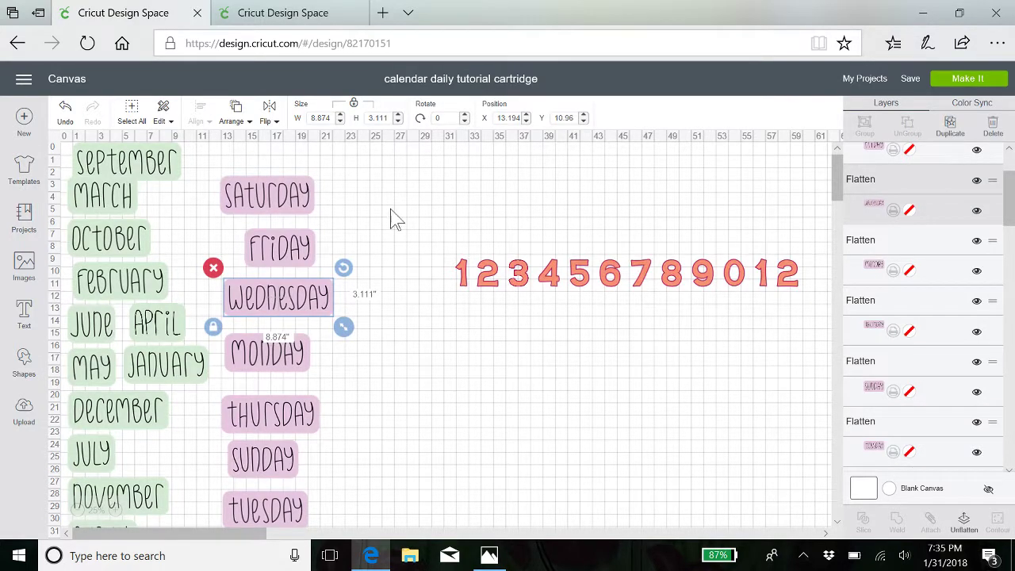
Scale the whole row of number images down proportionally to about 17.95 inches wide.
click(418, 377)
scroll(418, 376, down, 4)
scroll(418, 377, up, 2)
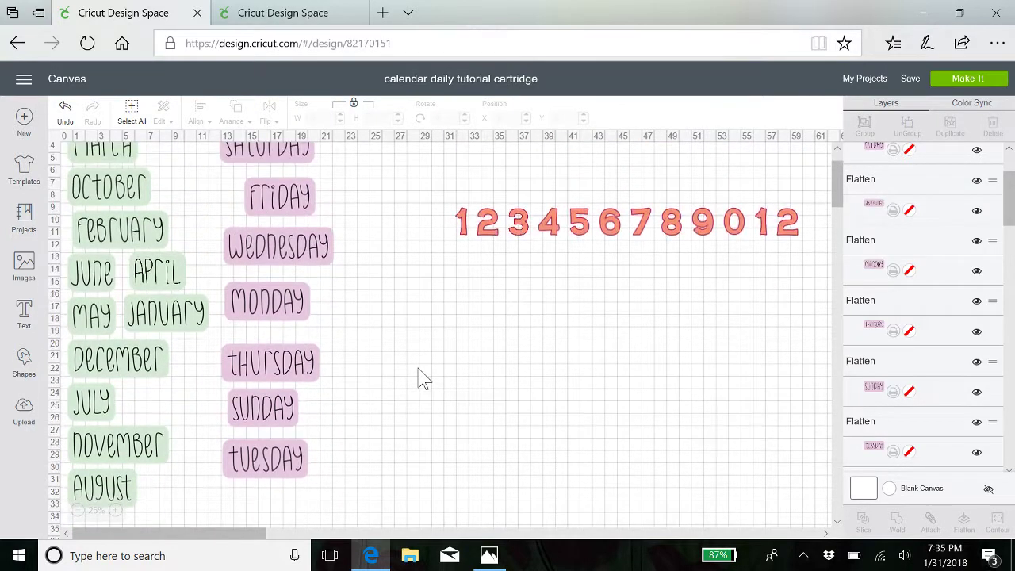
scroll(423, 379, down, 1)
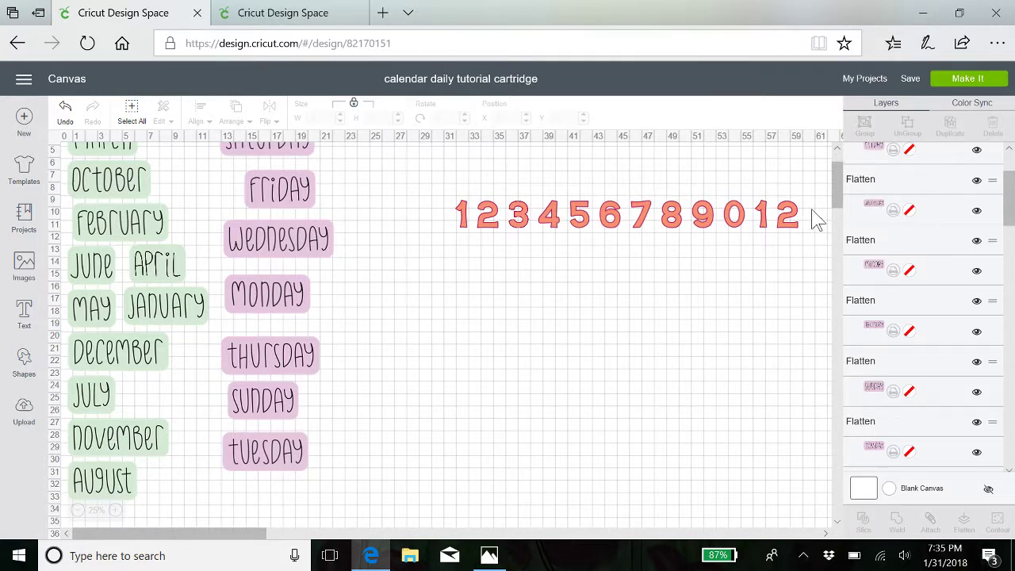
drag(814, 209, 429, 237)
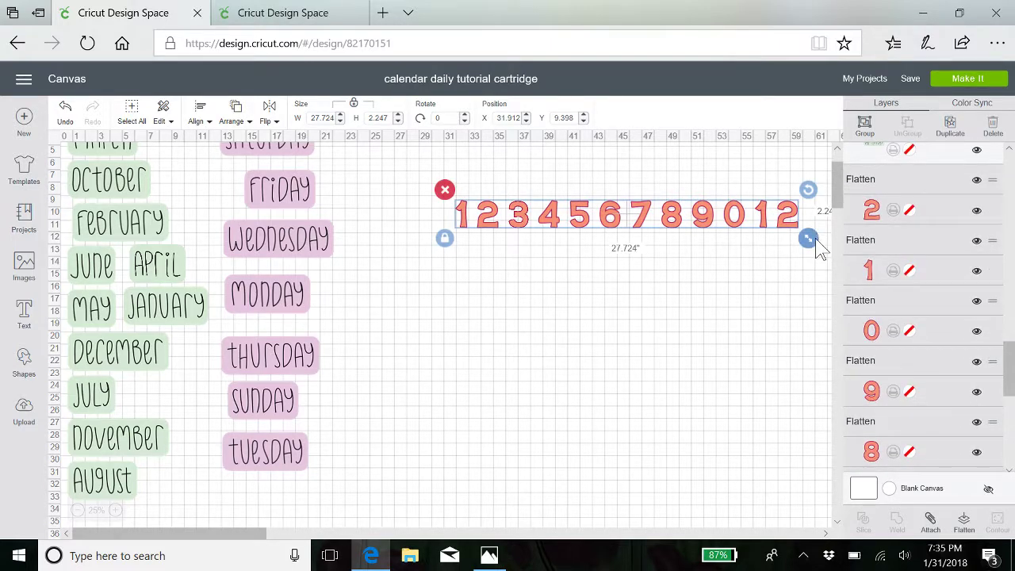
drag(817, 241, 695, 238)
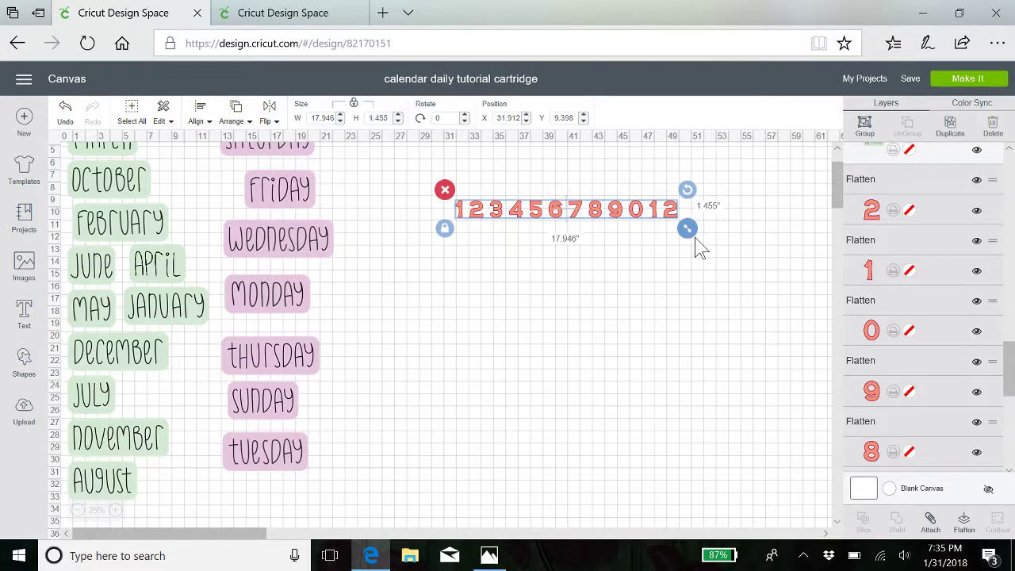
click(580, 197)
click(576, 208)
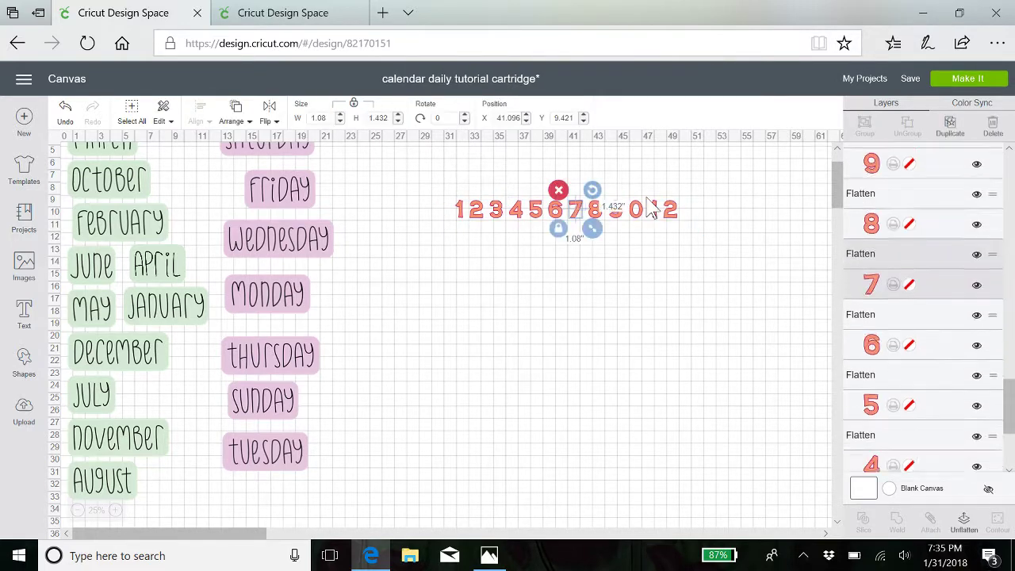
Move the row of numbers up beside the Saturday label and group the digits together.
drag(704, 222, 459, 162)
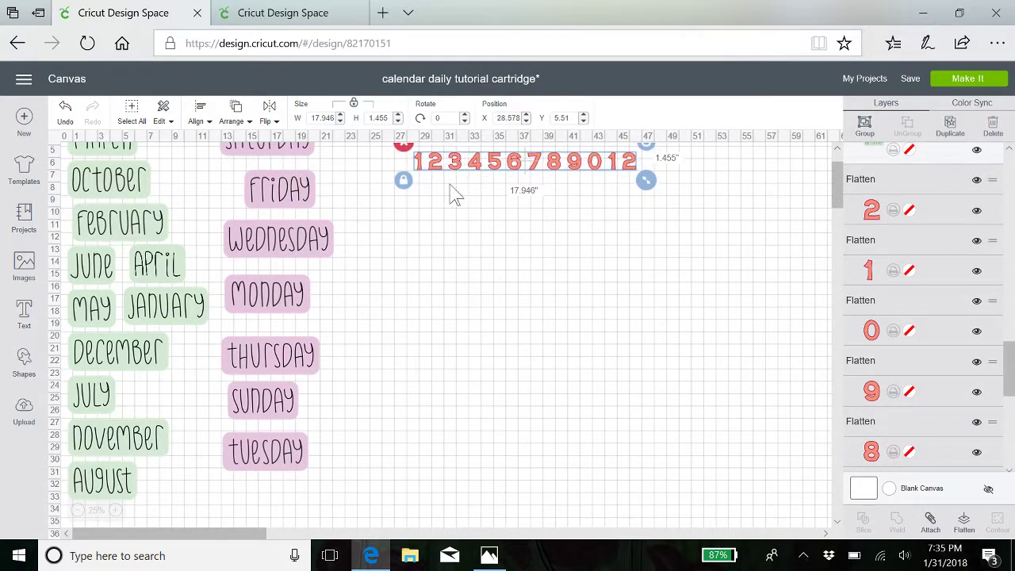
click(867, 125)
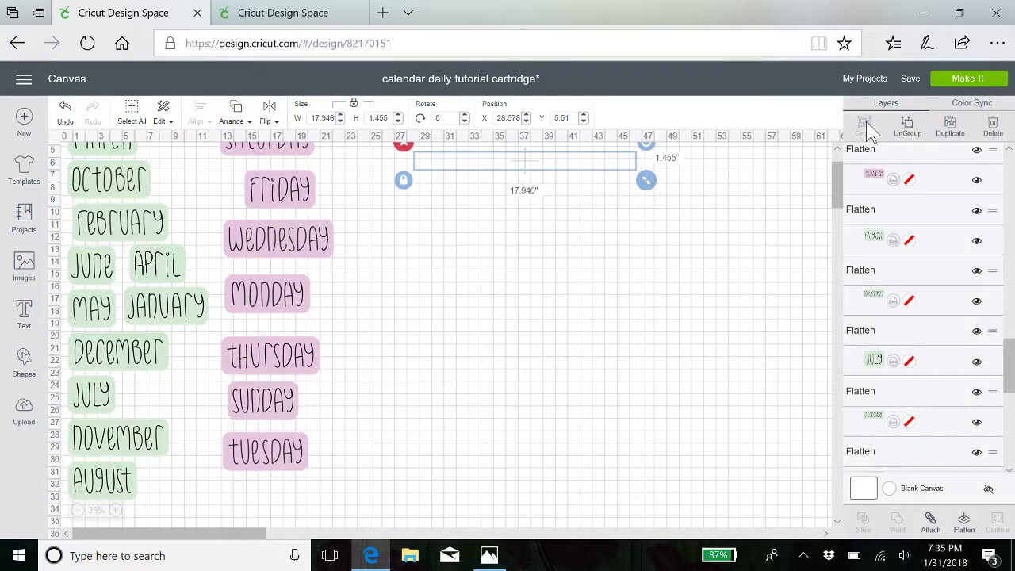
click(523, 308)
scroll(524, 308, up, 2)
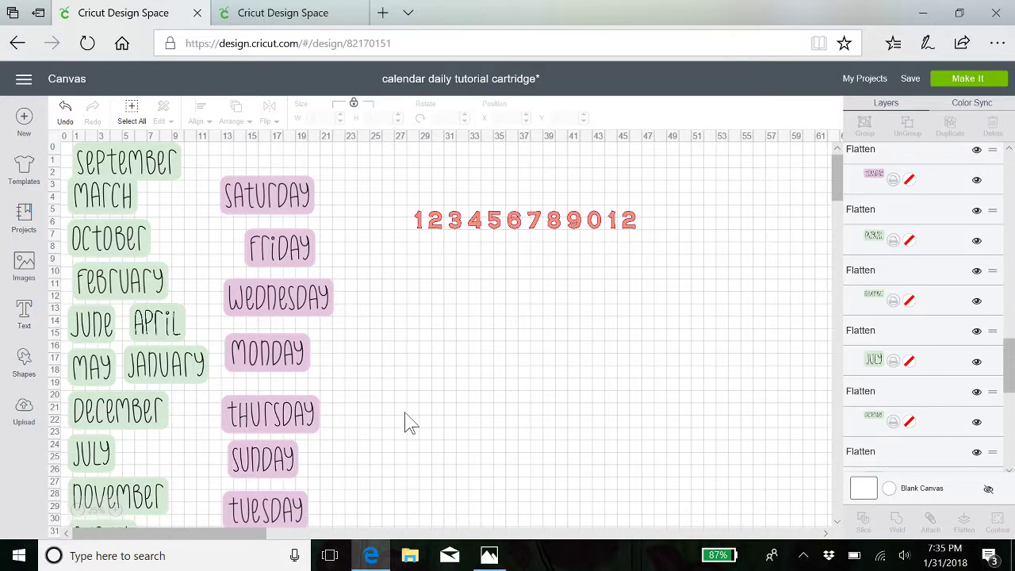
scroll(404, 420, down, 3)
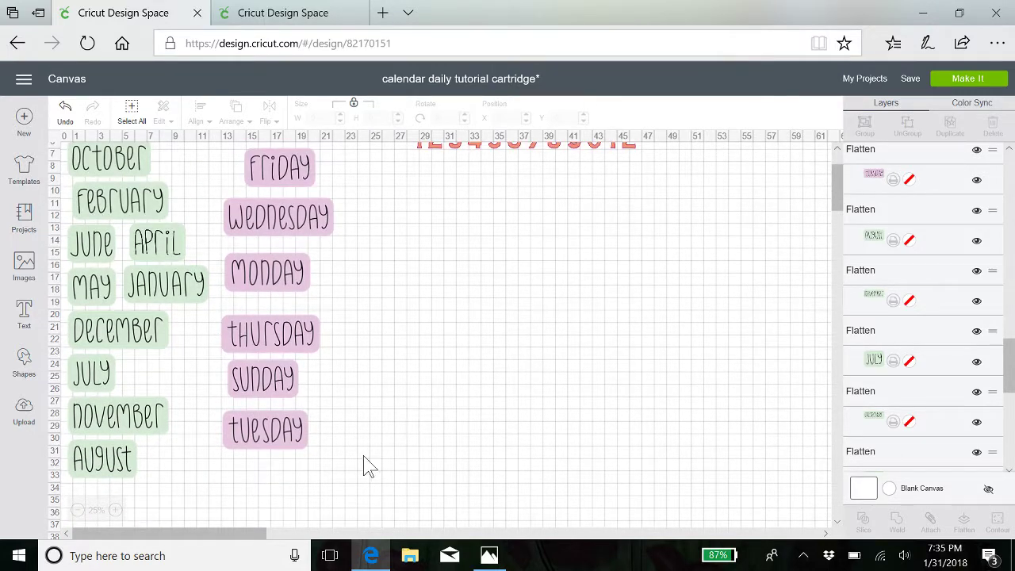
drag(352, 474, 330, 208)
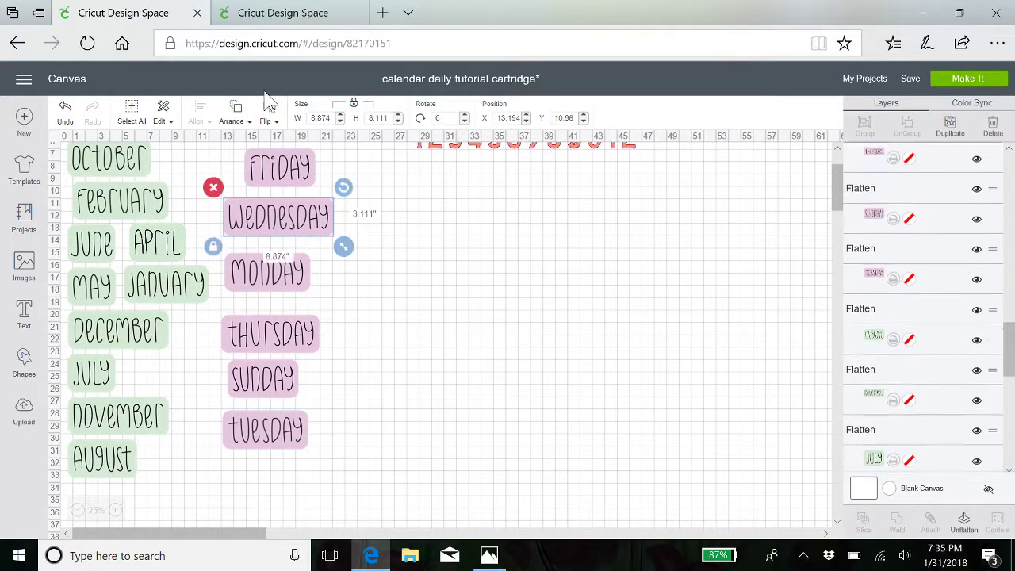
click(422, 396)
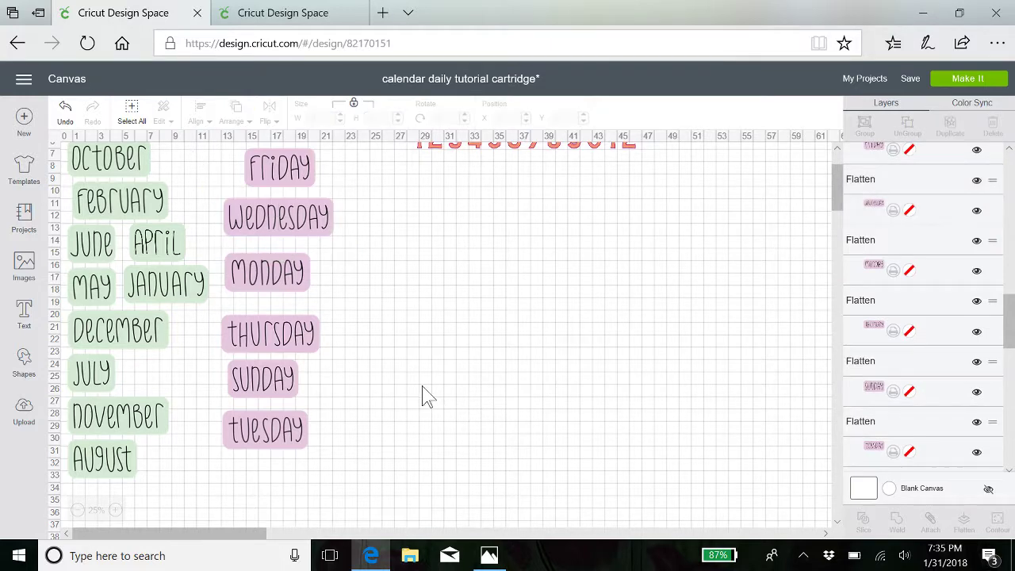
scroll(422, 396, up, 2)
scroll(422, 397, down, 2)
scroll(422, 396, up, 1)
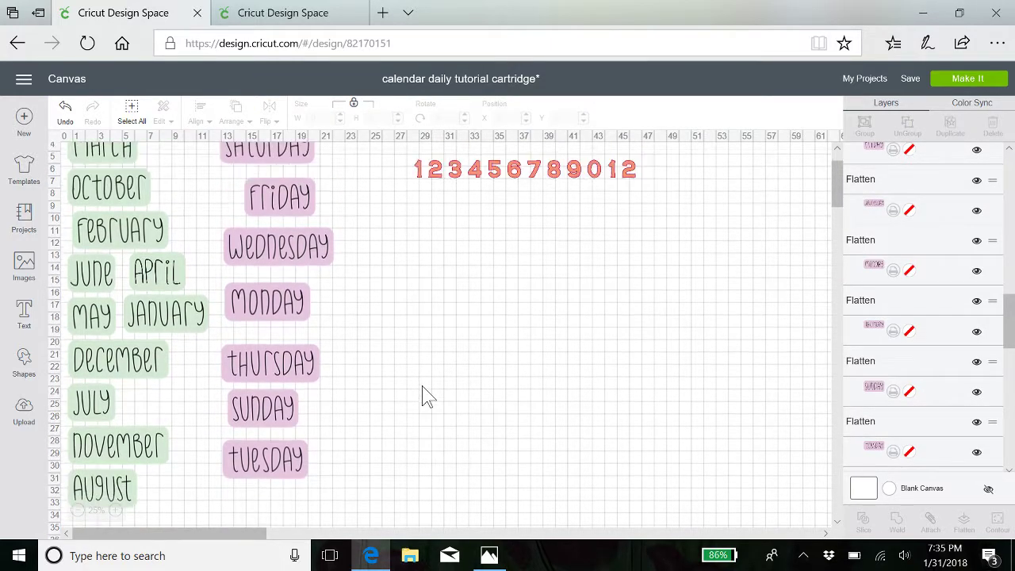
scroll(422, 397, down, 1)
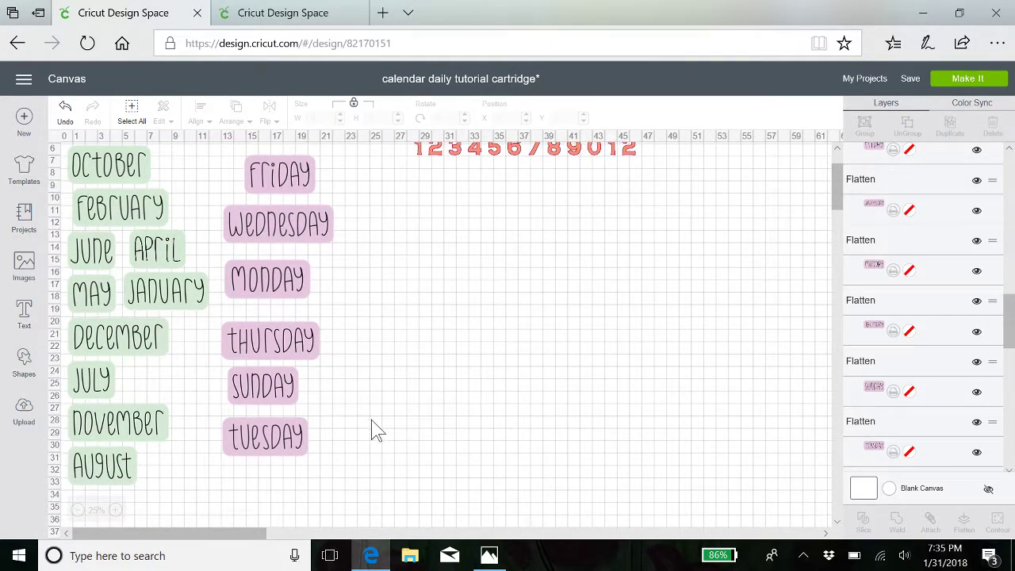
scroll(370, 428, up, 3)
scroll(371, 429, down, 1)
scroll(377, 431, up, 2)
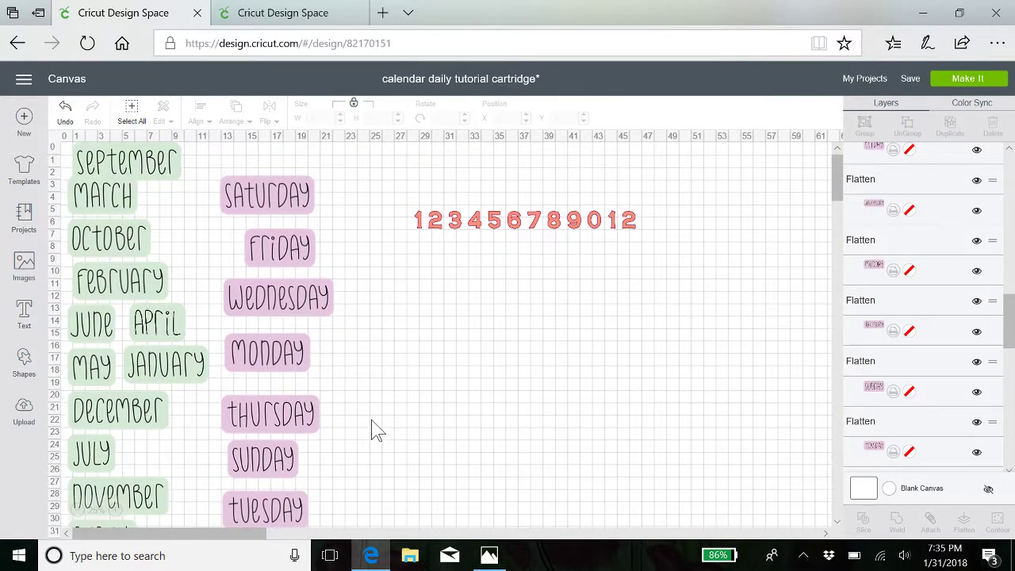
scroll(377, 431, down, 1)
scroll(377, 430, up, 1)
scroll(377, 431, down, 1)
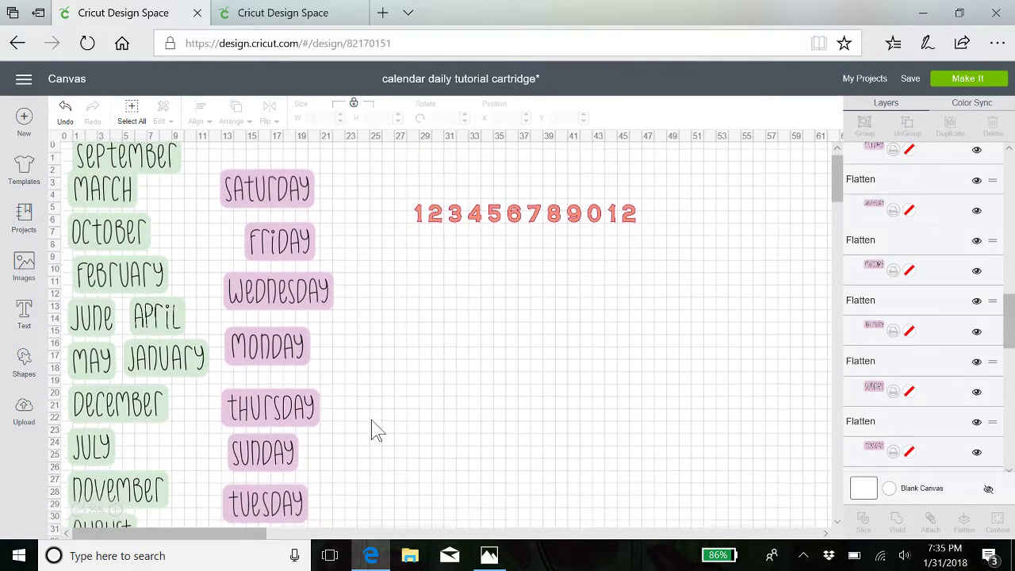
Resize all seven weekday labels together, keeping their proportions, to an overall width of 7 inches.
drag(338, 498, 221, 176)
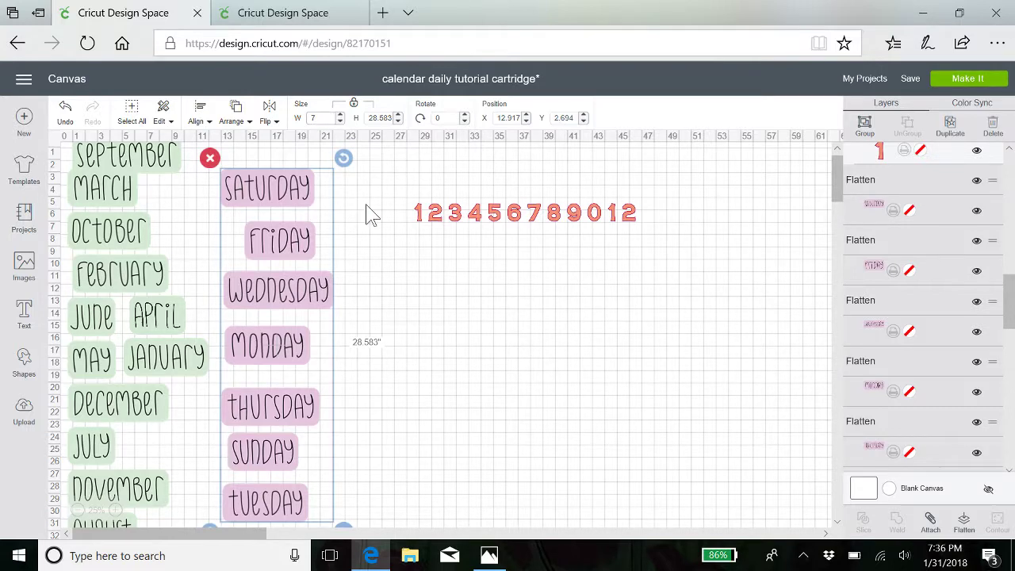
key(Return)
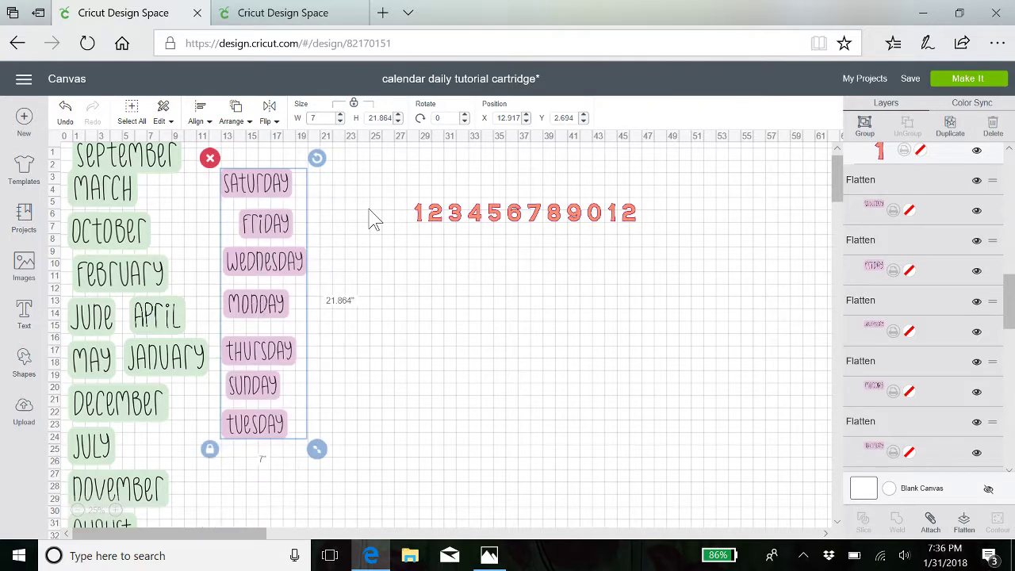
click(417, 408)
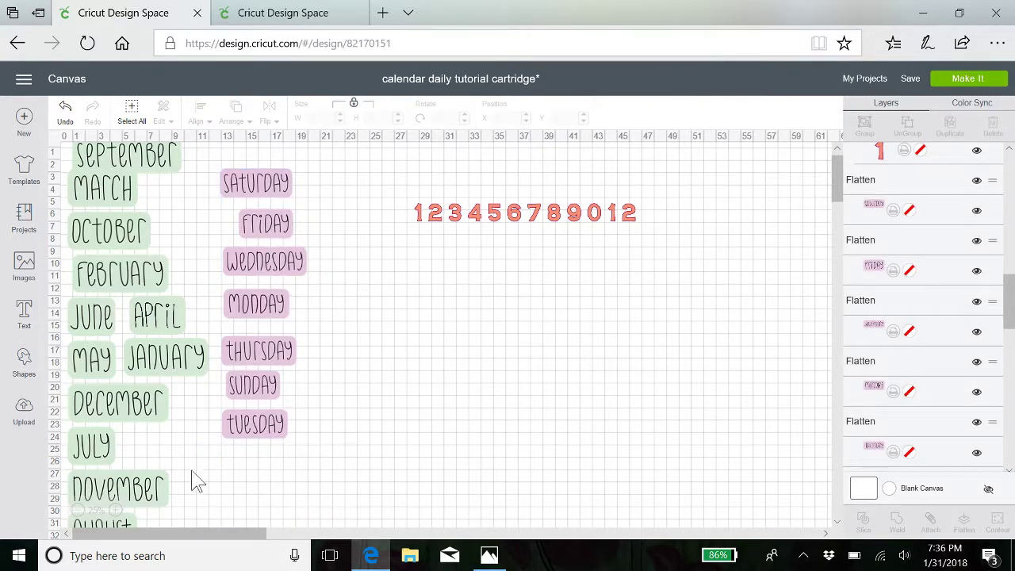
scroll(176, 465, down, 3)
scroll(176, 465, up, 2)
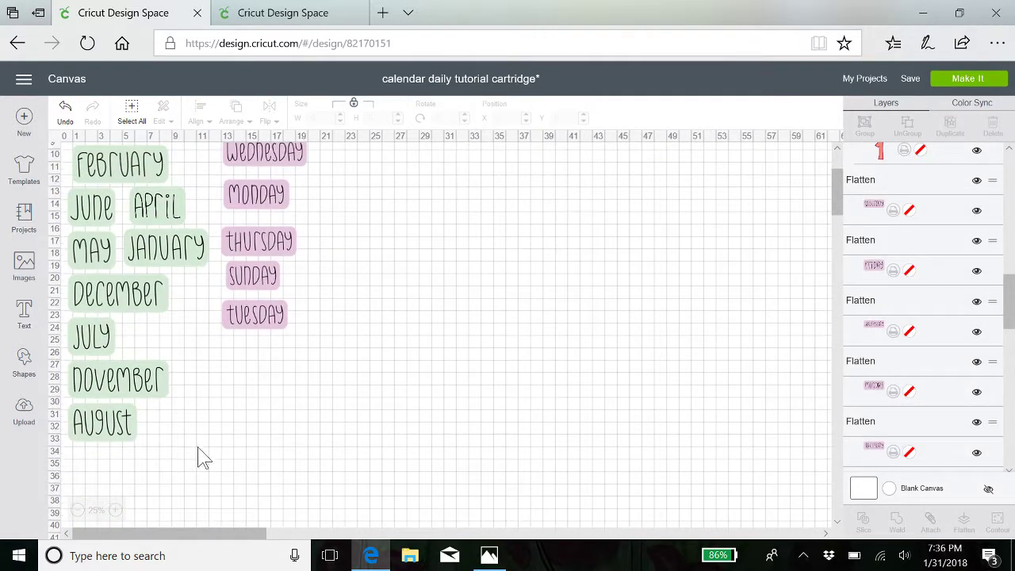
drag(191, 426, 91, 139)
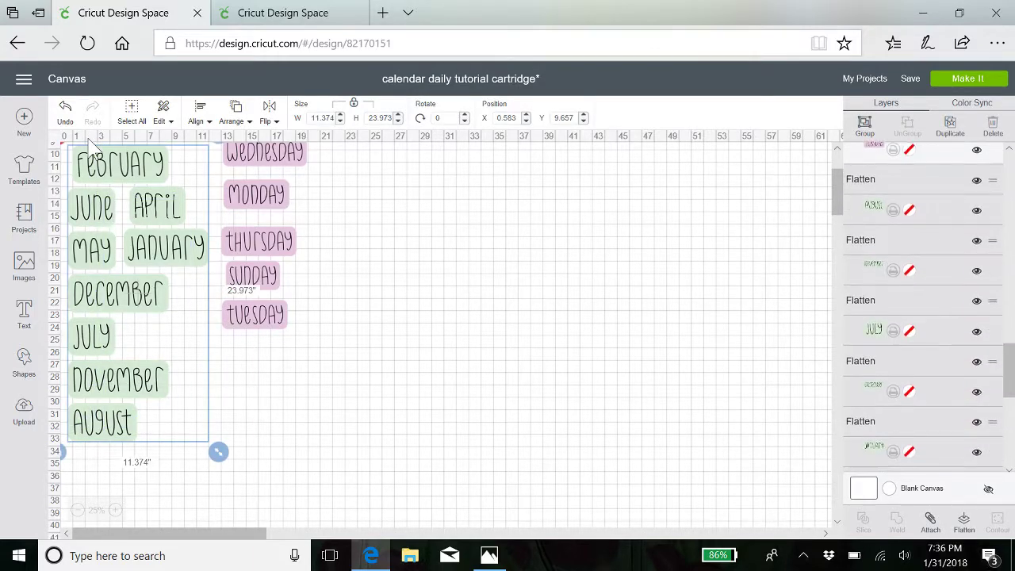
scroll(379, 428, up, 4)
scroll(379, 428, down, 4)
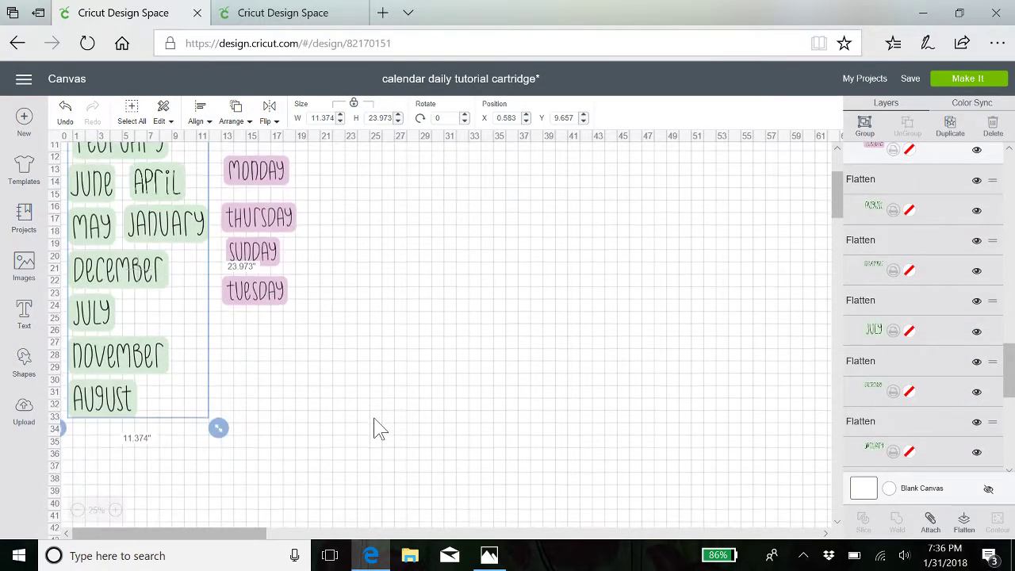
scroll(379, 428, up, 2)
scroll(379, 428, up, 1)
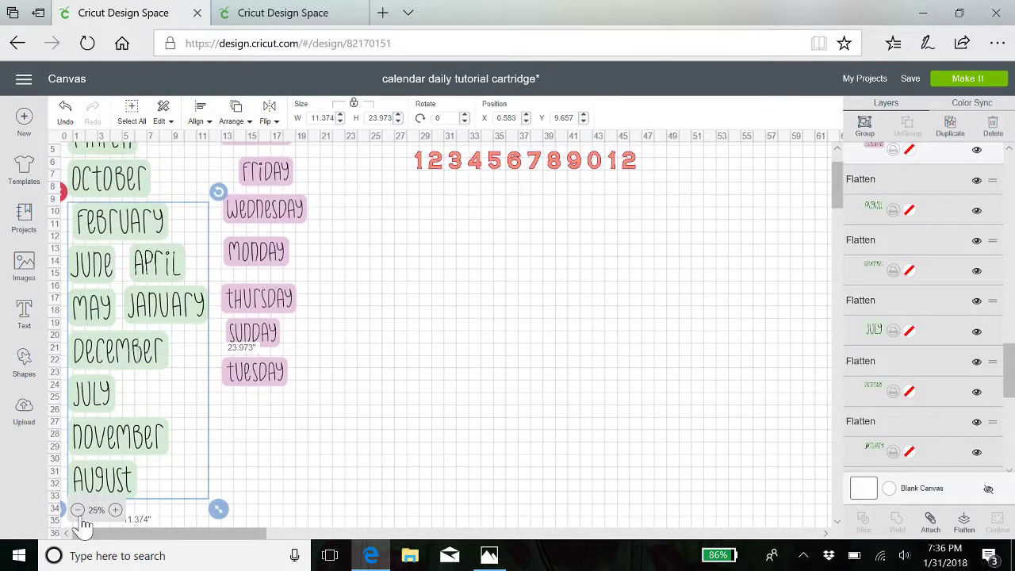
click(375, 422)
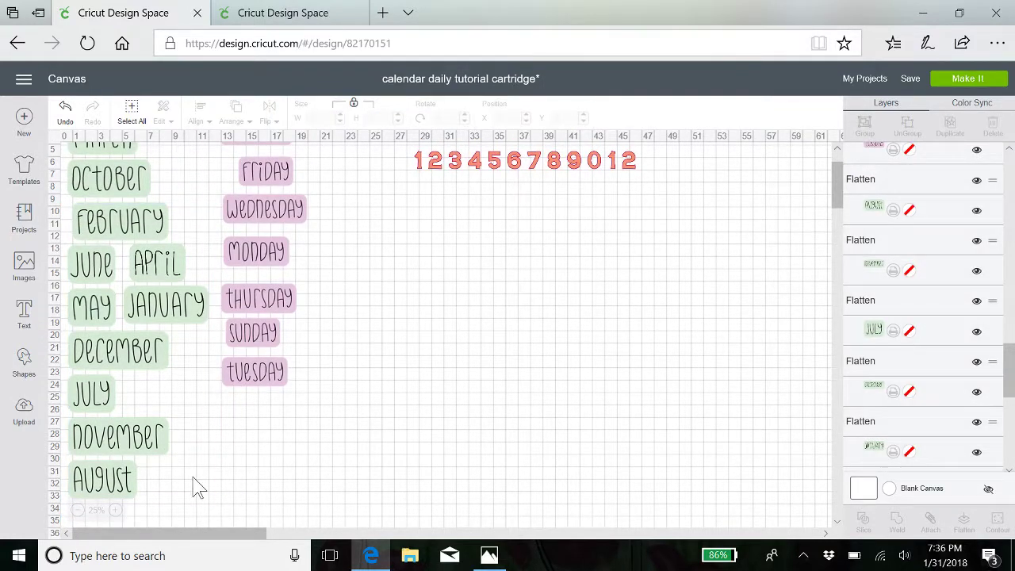
drag(168, 491, 68, 168)
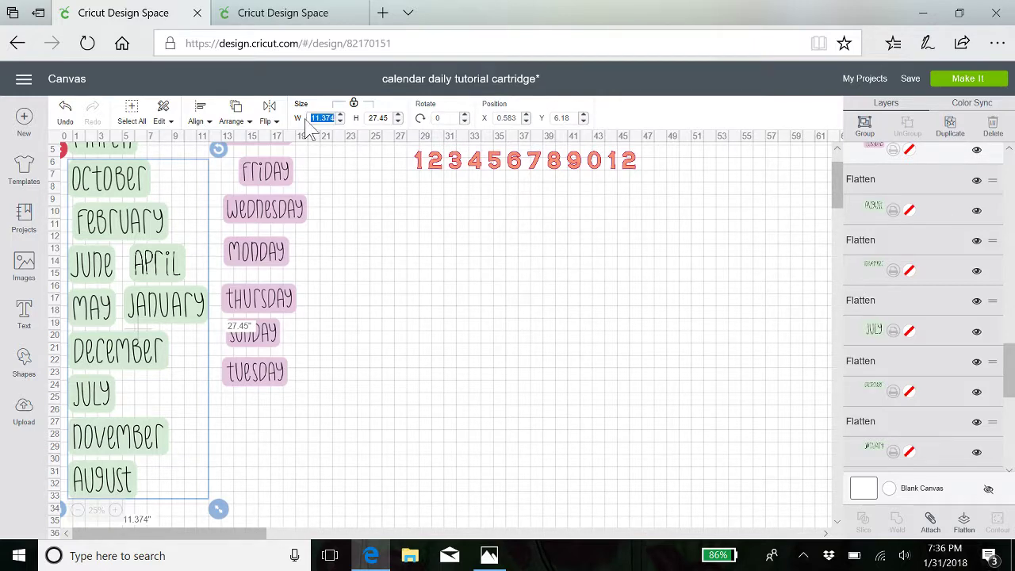
click(360, 314)
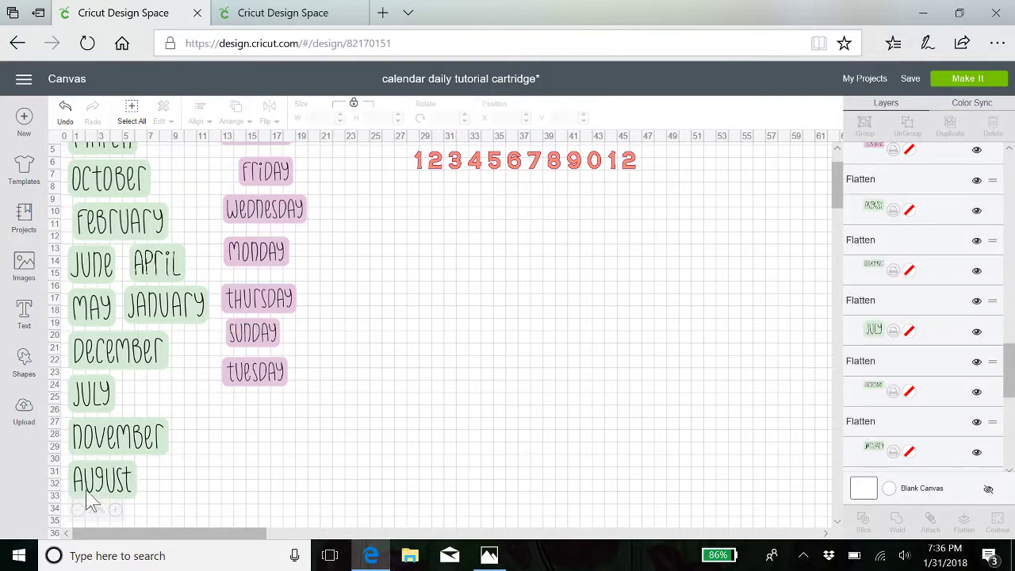
Move the April and January labels out of the month column to the blank area below the weekdays, and select the labels left in the column.
drag(100, 481, 132, 474)
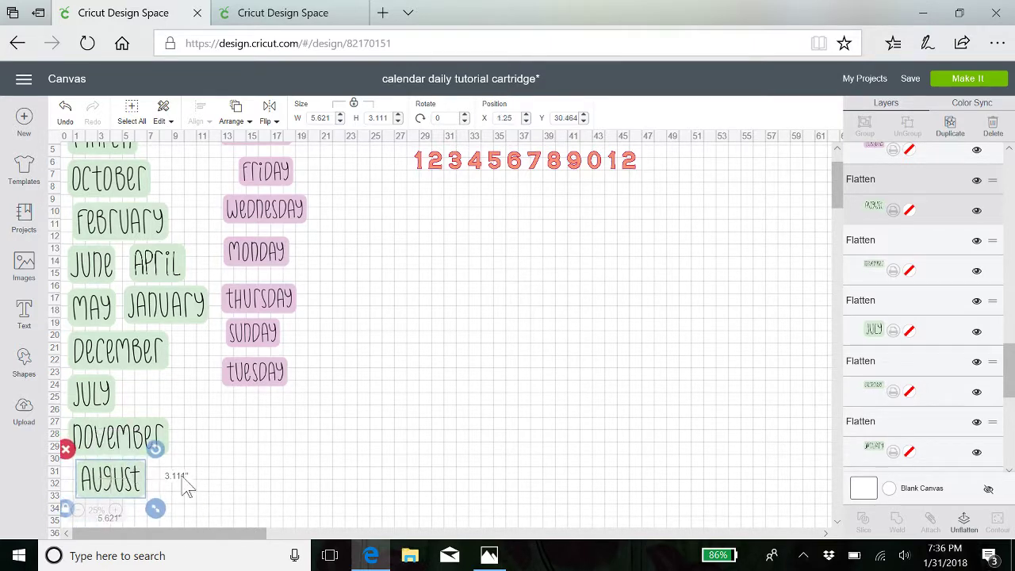
click(190, 485)
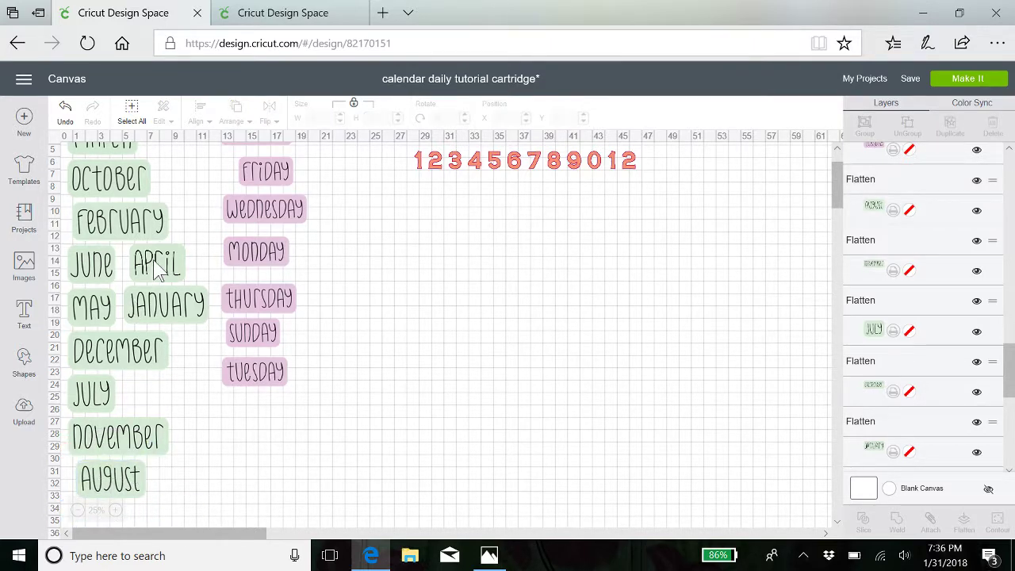
drag(157, 270, 255, 460)
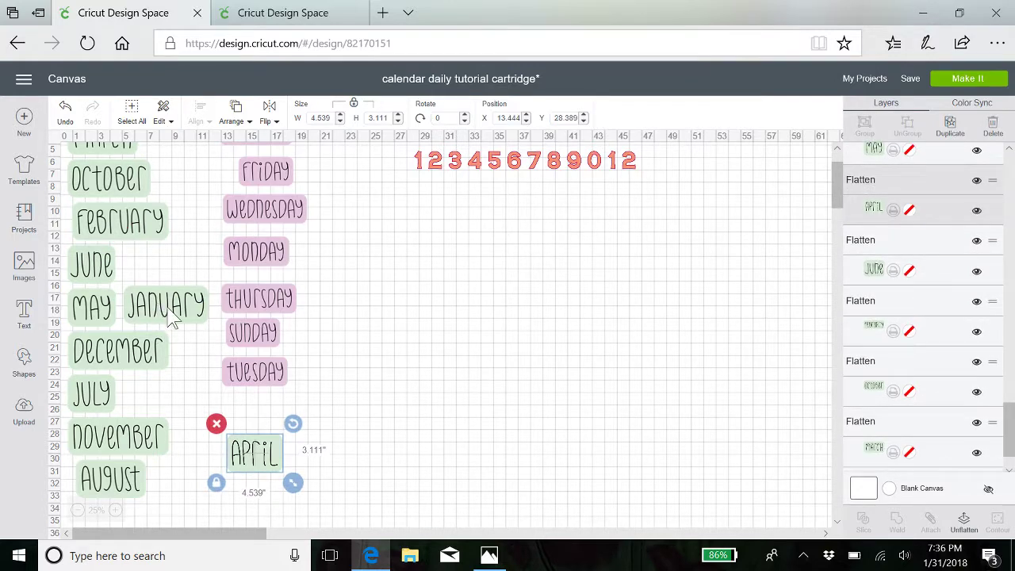
drag(170, 316, 395, 441)
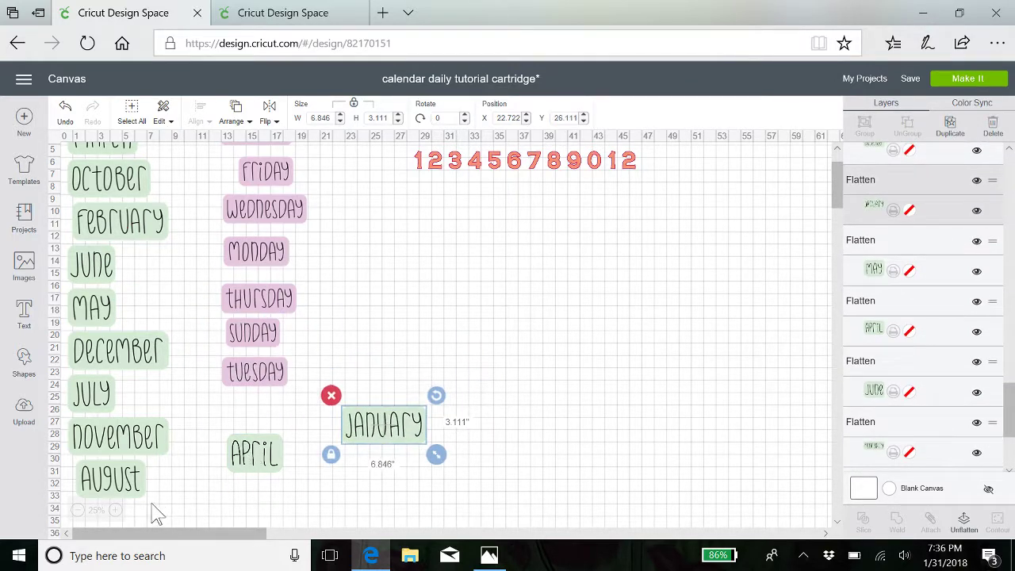
drag(149, 505, 82, 135)
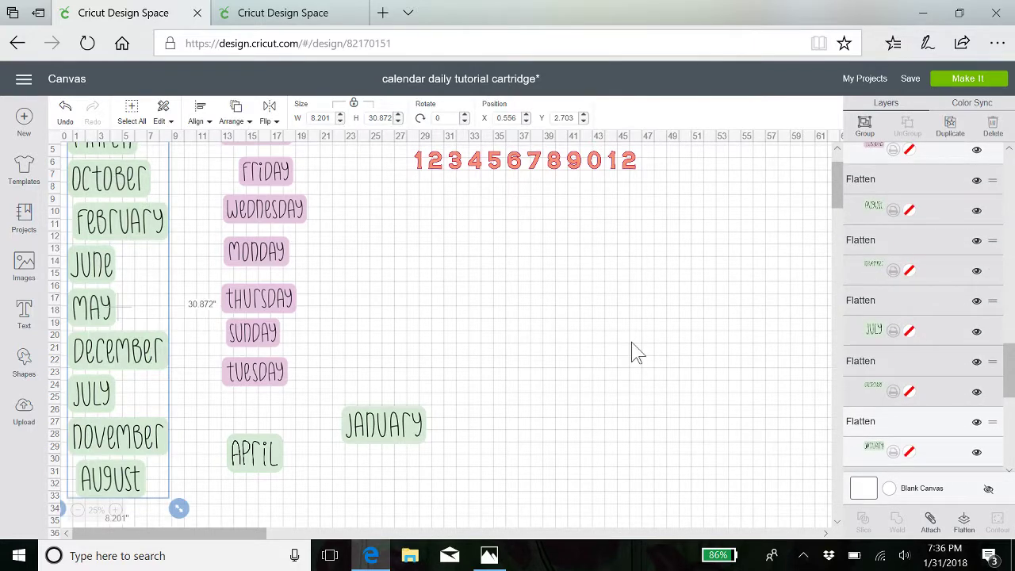
Resize the selected column of month labels proportionally to an overall width of 7 inches.
click(320, 117)
text(7)
key(Return)
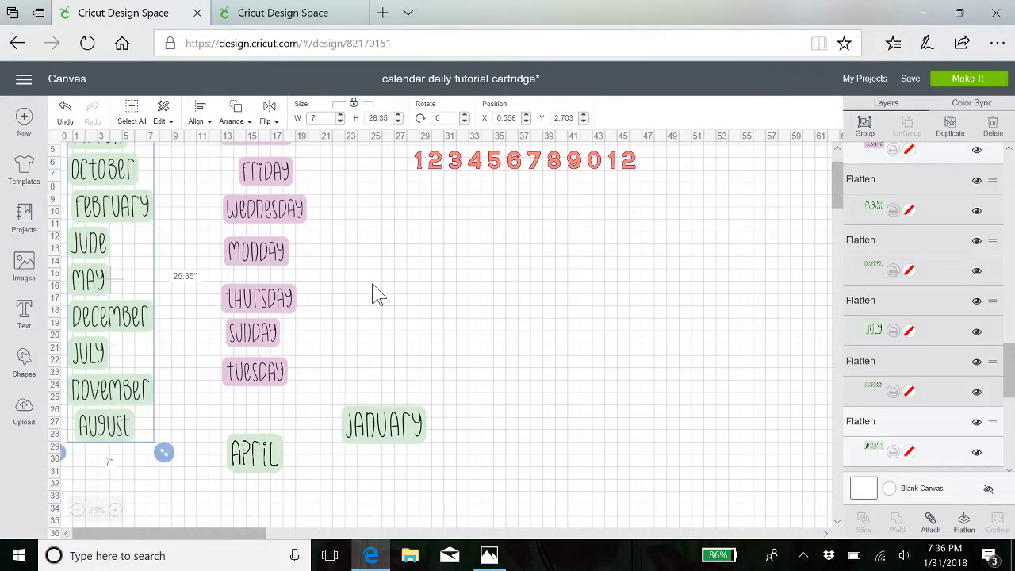
Move the January label beneath August in the month column and scale it down to match the resized labels.
click(389, 428)
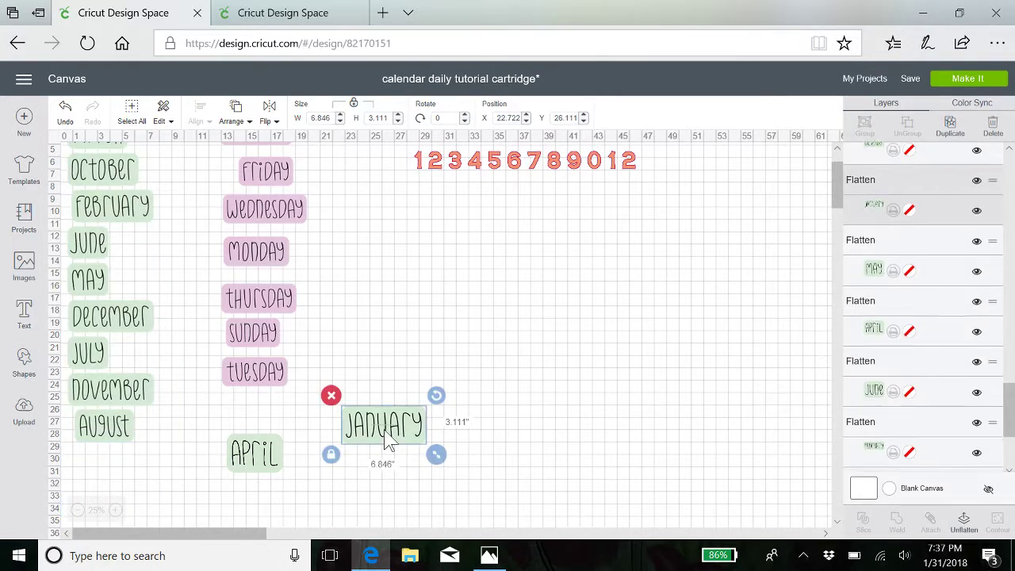
drag(385, 435, 96, 481)
drag(171, 500, 154, 491)
Scale the April label down to about 3.37 inches wide, place it beneath January in the month column, and deselect it.
click(266, 456)
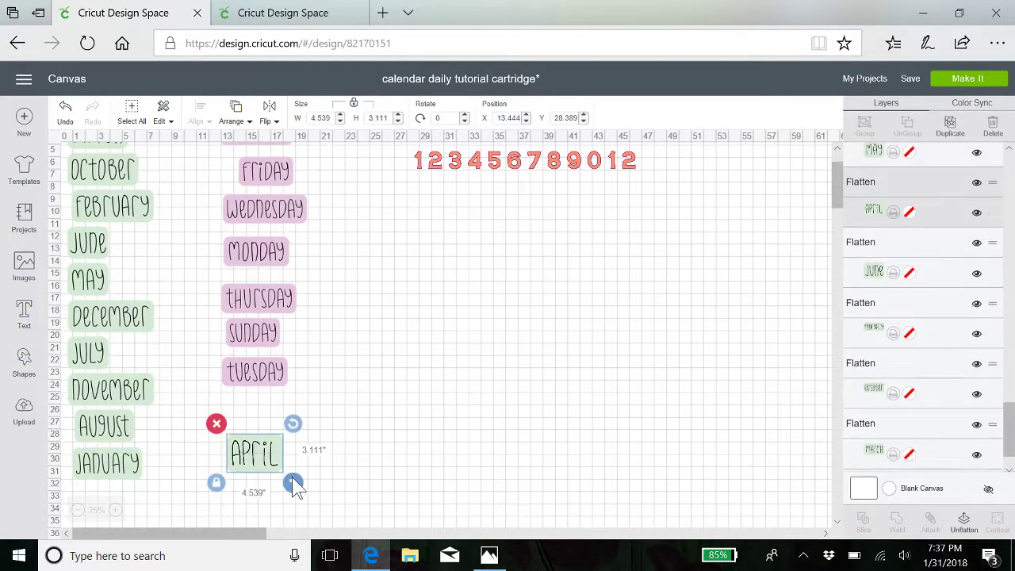
drag(292, 481, 116, 500)
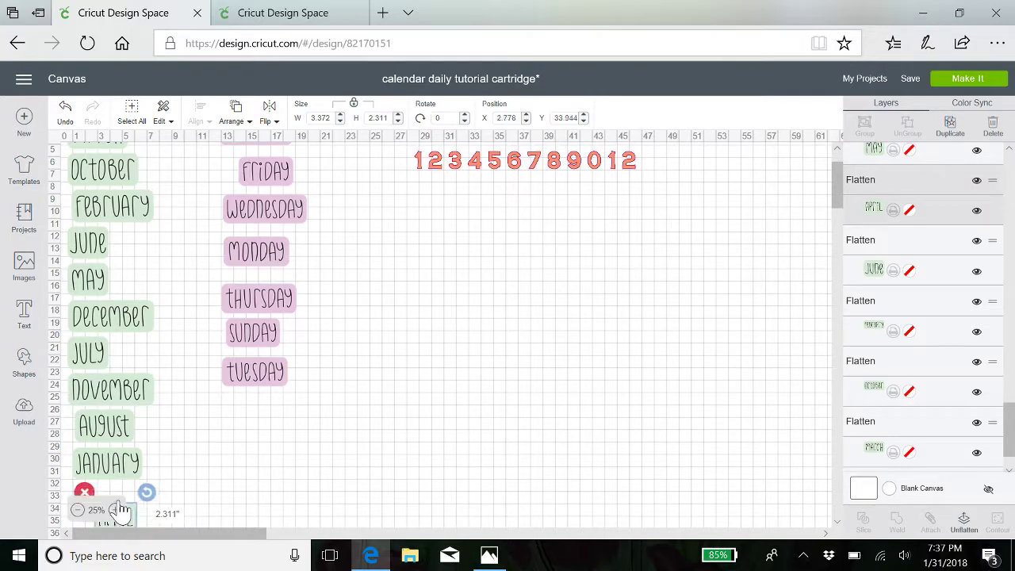
click(211, 494)
click(124, 516)
click(198, 480)
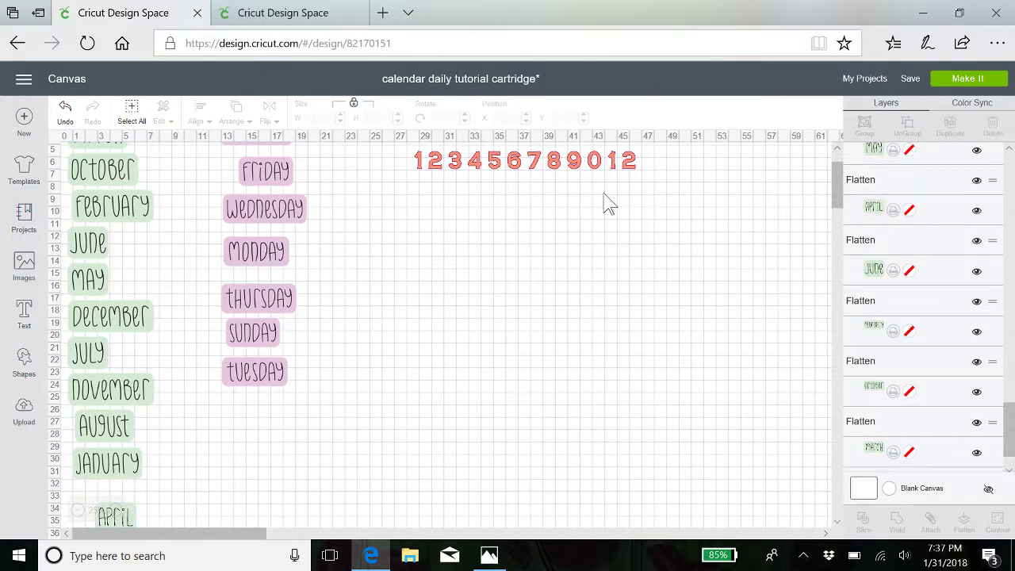
Scale the September label at the head of the month column down proportionally to about 6.9 inches wide.
scroll(546, 246, up, 2)
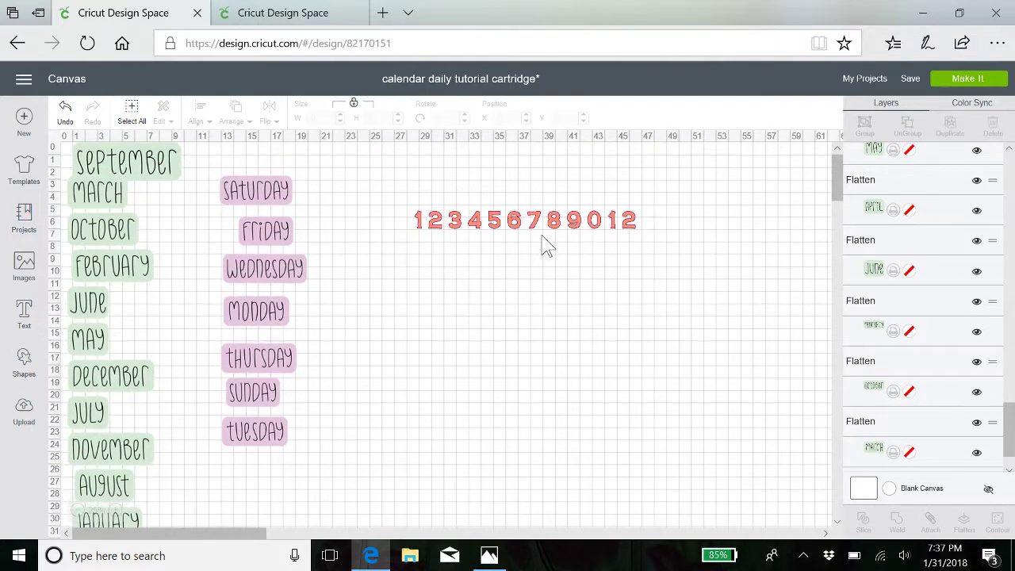
click(149, 169)
mouse_move(185, 192)
mouse_down()
mouse_move(152, 176)
mouse_move(170, 182)
mouse_up()
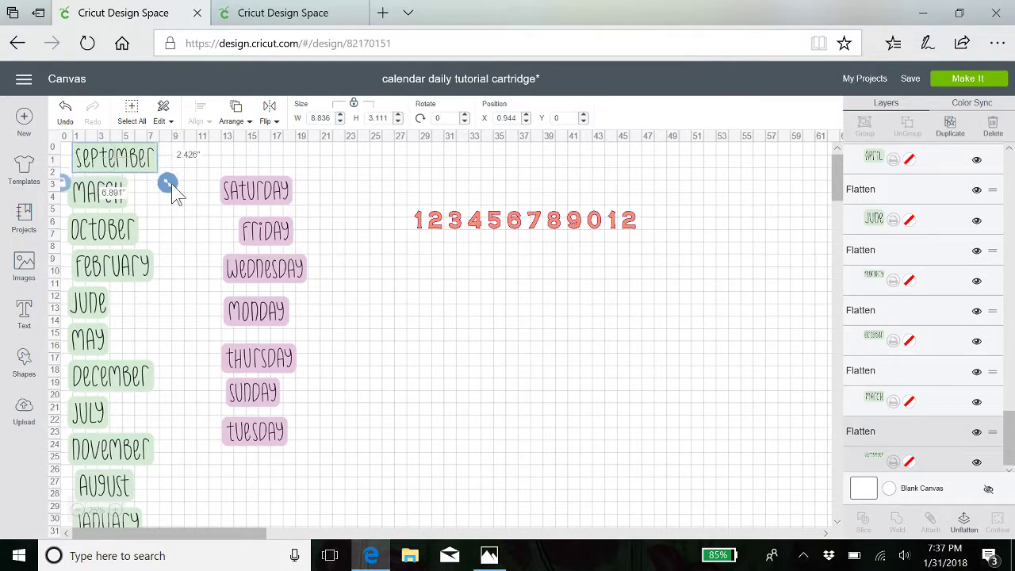
Deselect the September label and save the calendar project under its existing name.
click(468, 397)
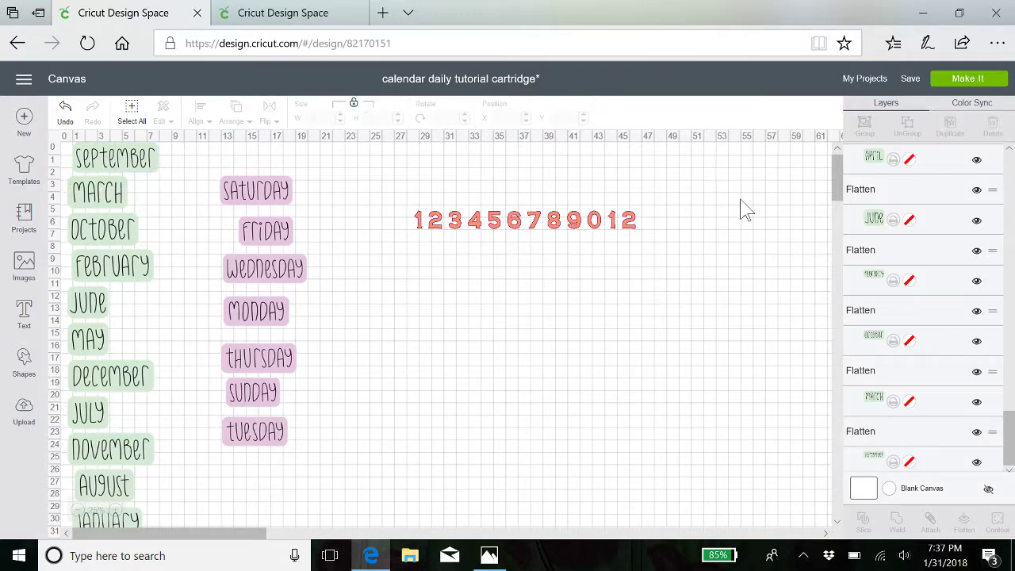
mouse_move(913, 84)
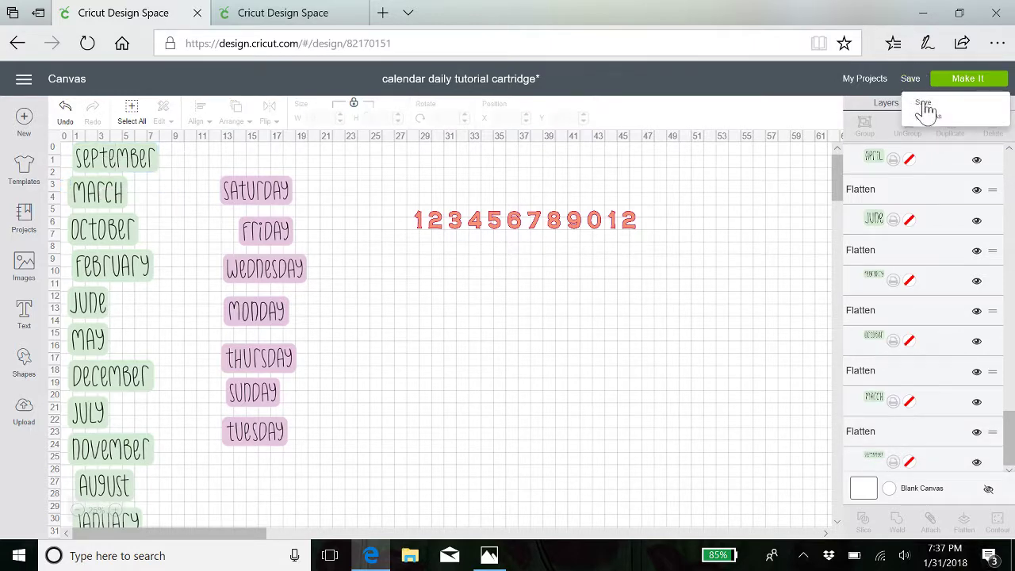
click(922, 103)
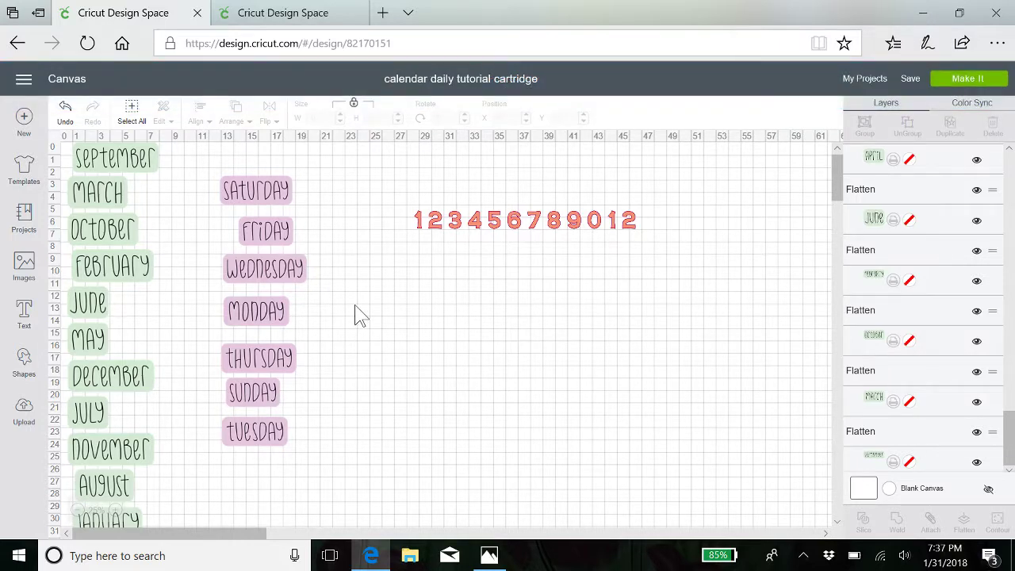
Preview how the project is laid out on the print-and-cut mats, examine the last mat, and return to the canvas.
click(964, 81)
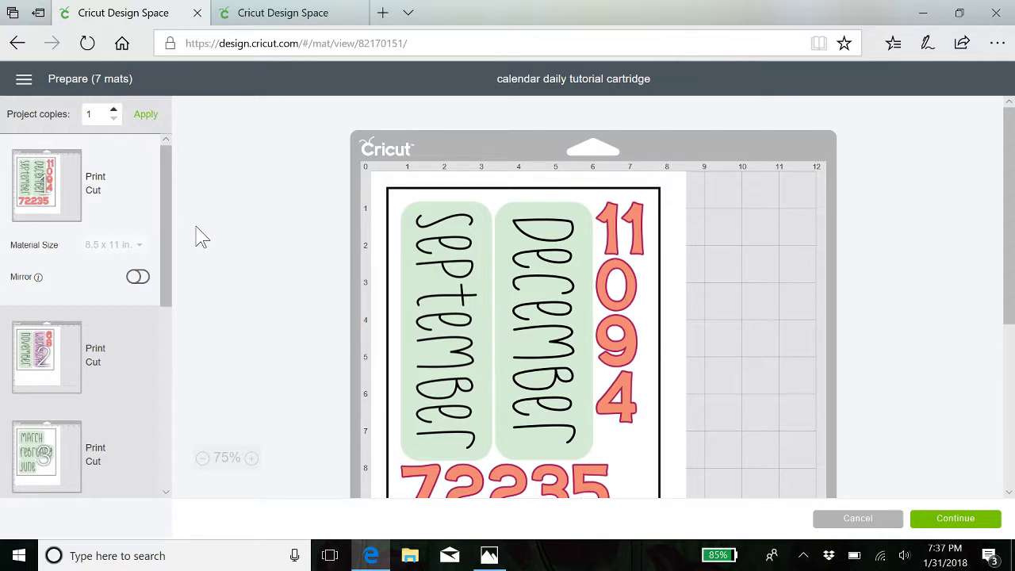
scroll(202, 236, down, 3)
scroll(203, 236, up, 3)
scroll(136, 371, down, 5)
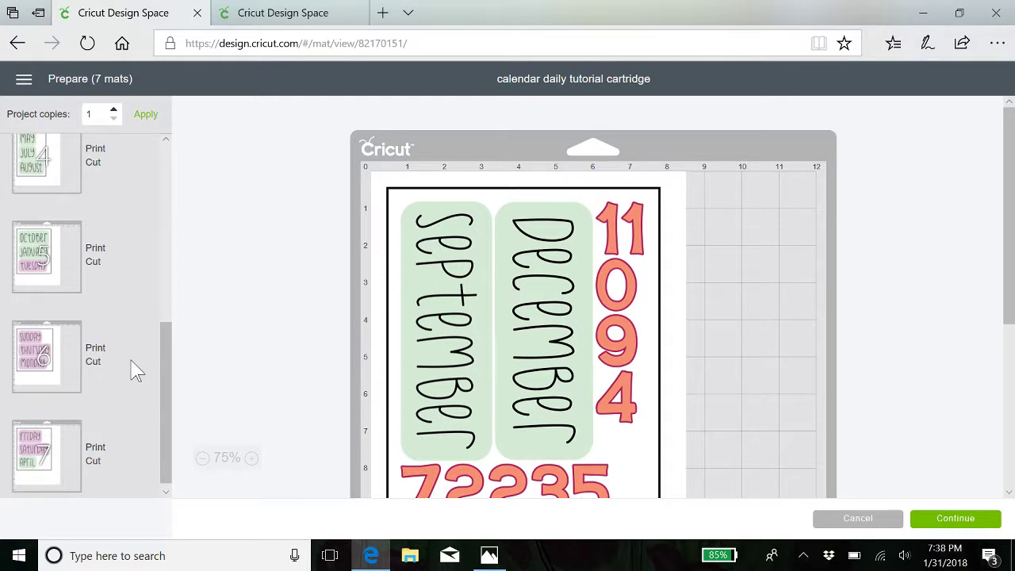
click(33, 464)
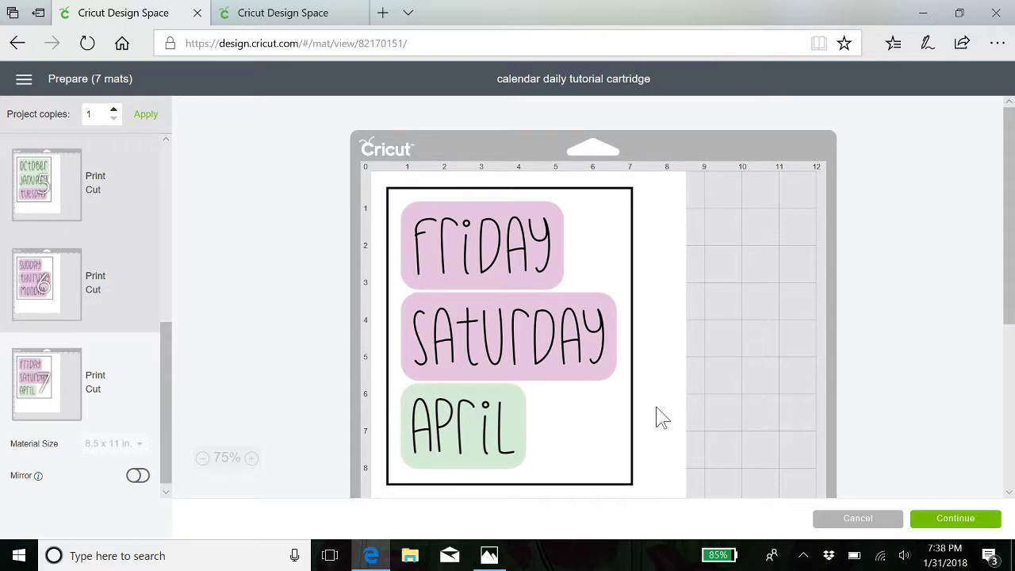
click(861, 519)
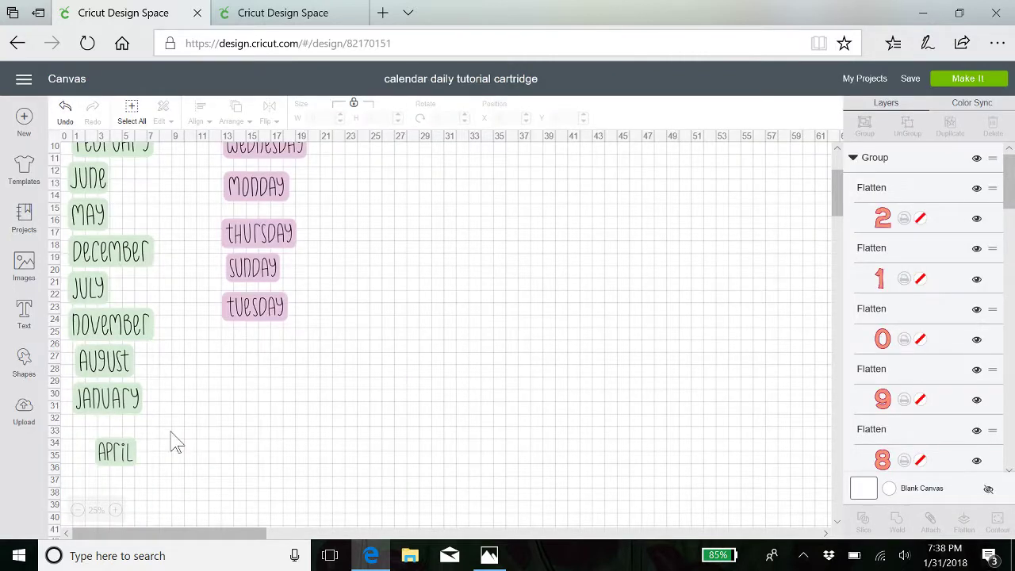
Resize the green month labels from February down to April together to an overall width of 6 inches.
drag(160, 466, 69, 119)
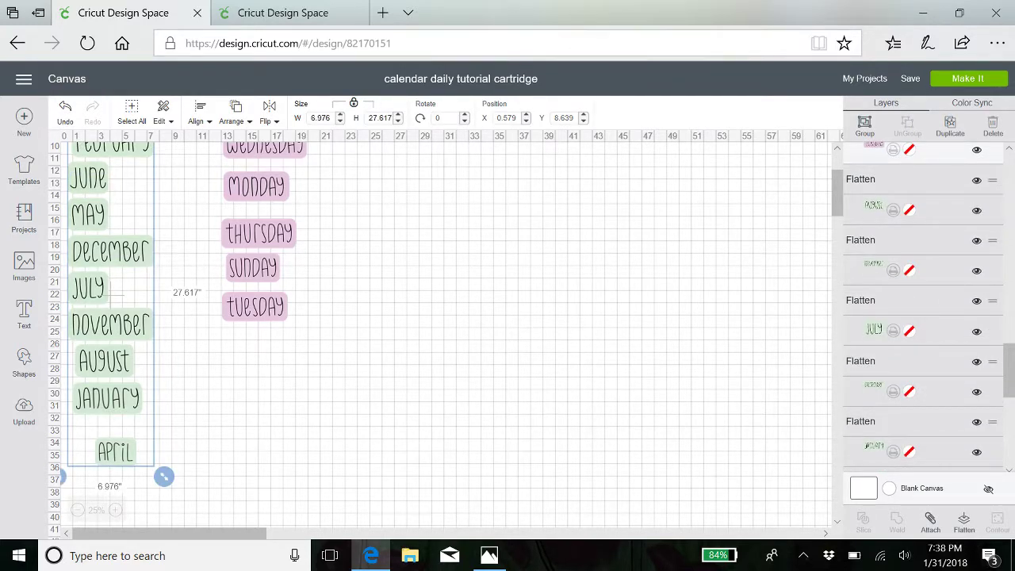
double_click(325, 117)
drag(322, 118, 309, 118)
text(6)
key(Return)
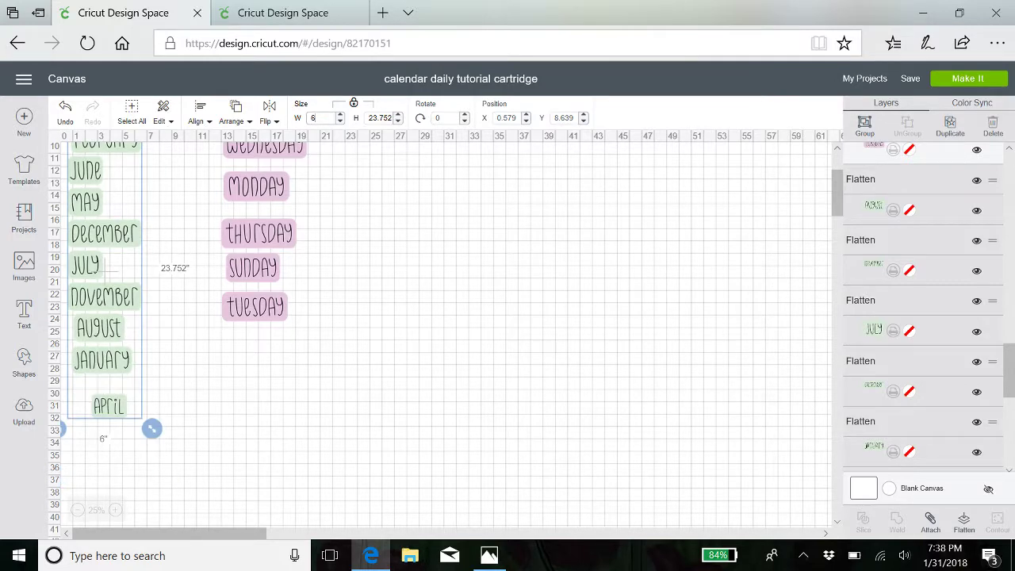
click(346, 317)
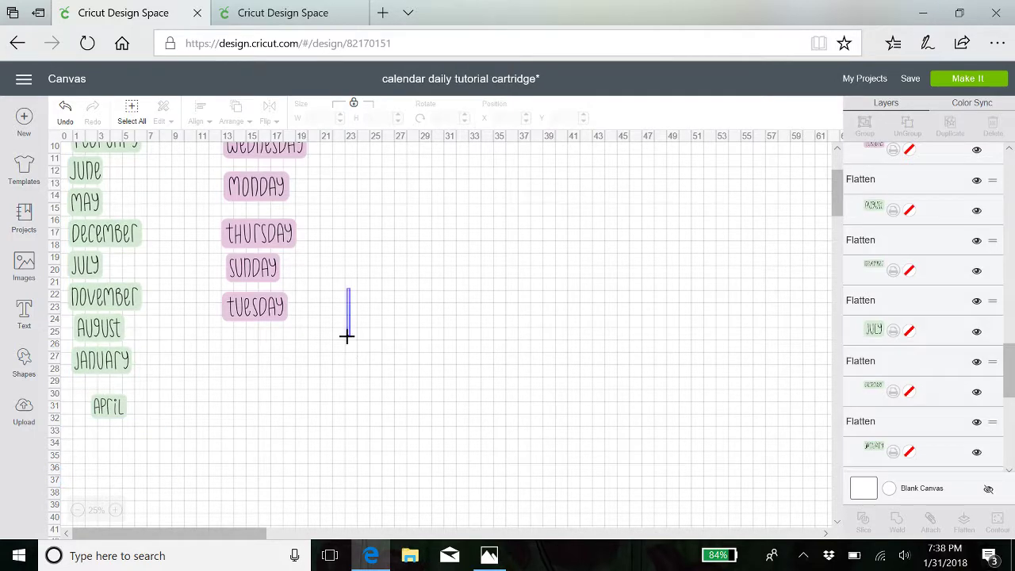
Resize the grouped row of red numbers to a height of 1 inch.
scroll(346, 344, up, 3)
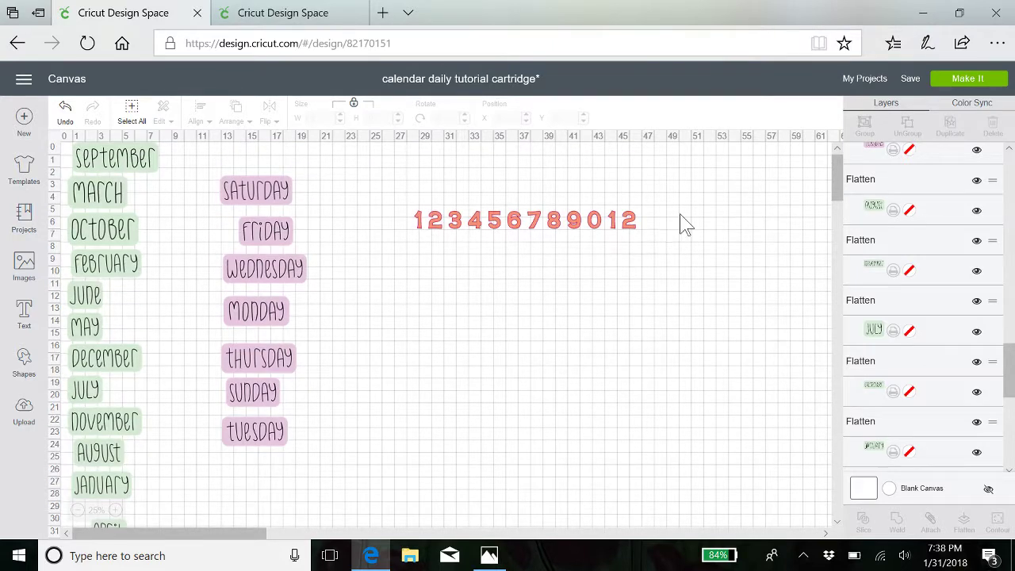
drag(680, 214, 407, 236)
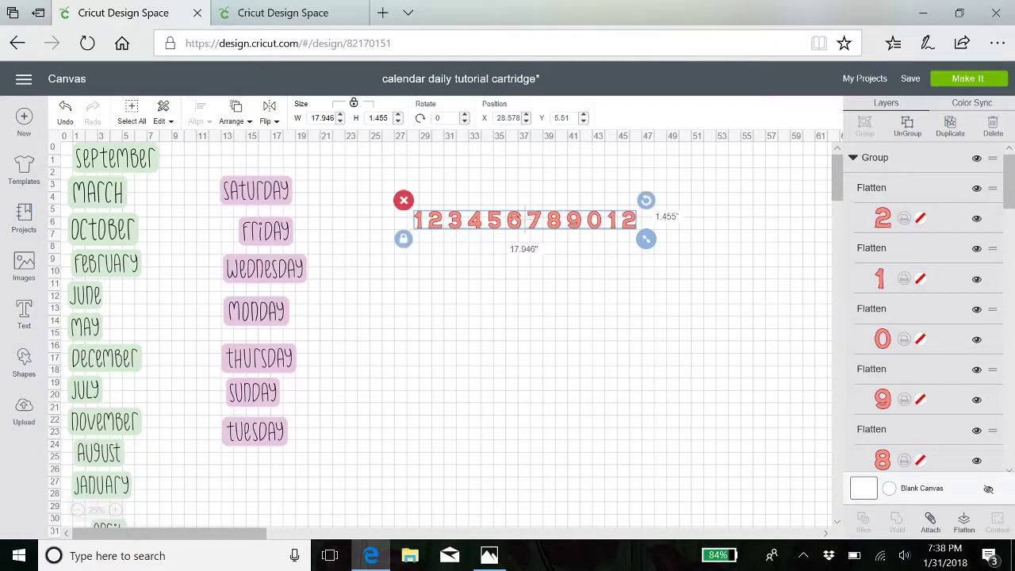
drag(389, 117, 370, 118)
text(1)
key(Return)
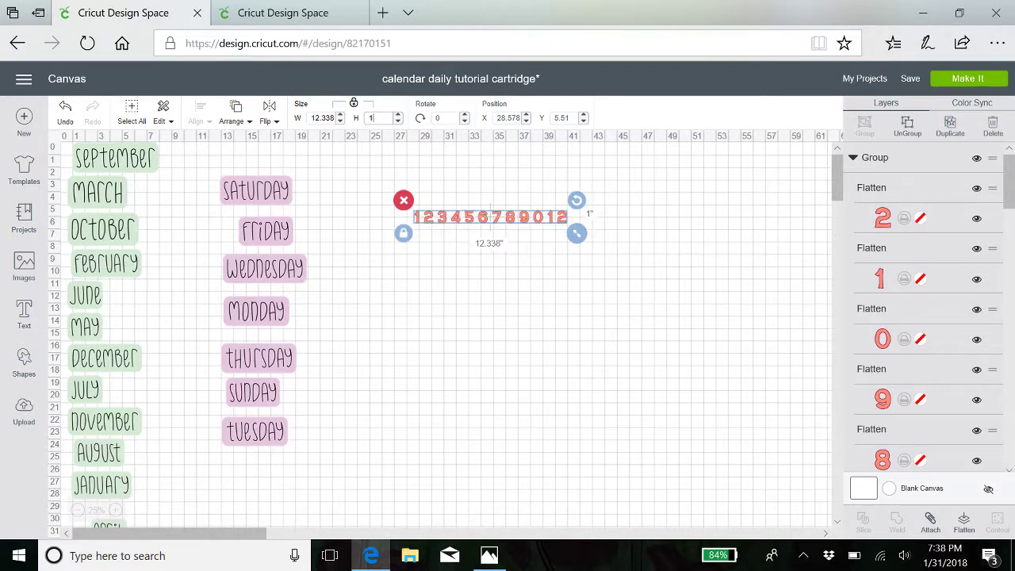
Resize all the purple weekday labels together to an overall width of 6 inches.
drag(318, 447, 209, 168)
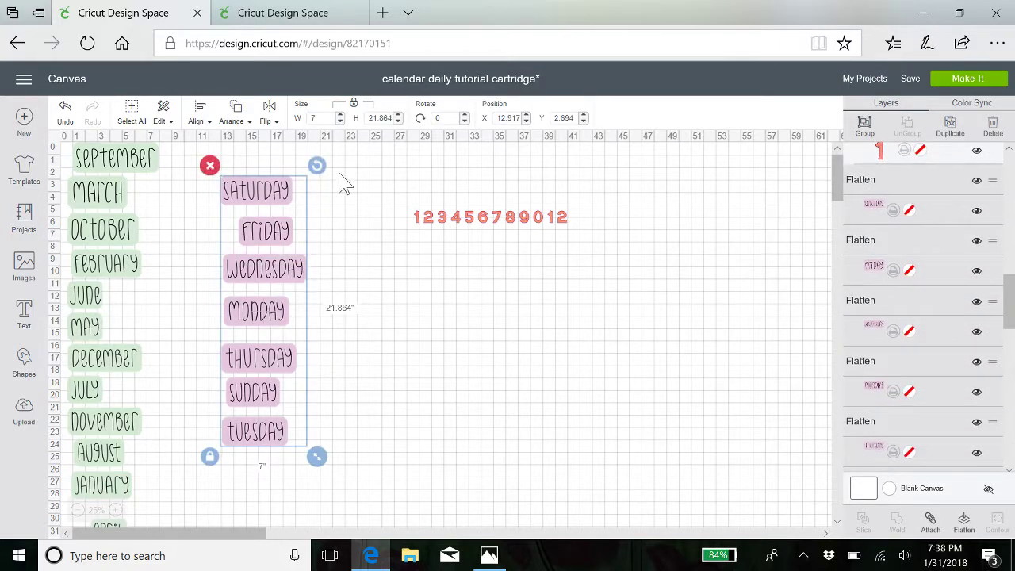
click(314, 117)
text(6)
key(Return)
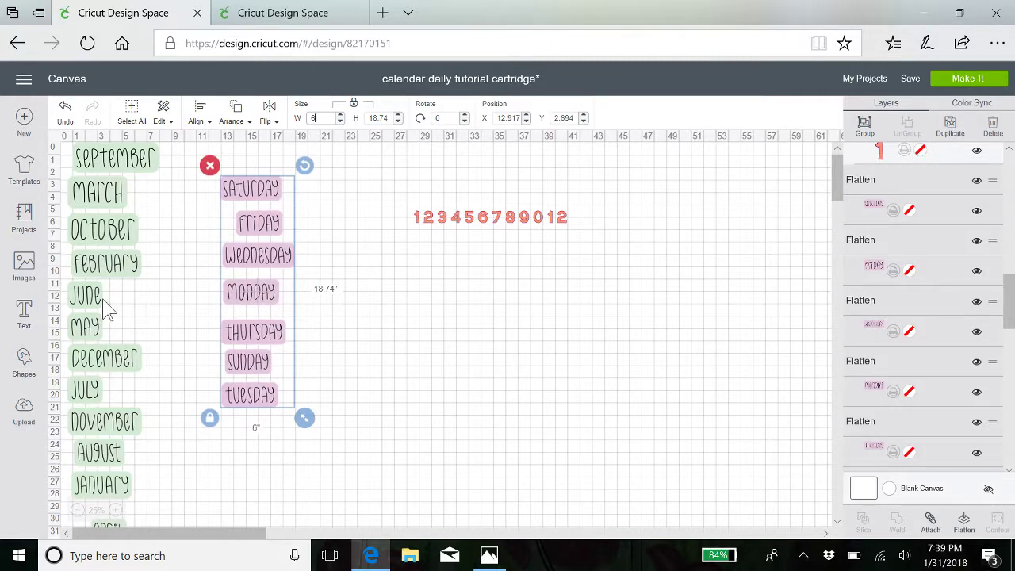
click(169, 300)
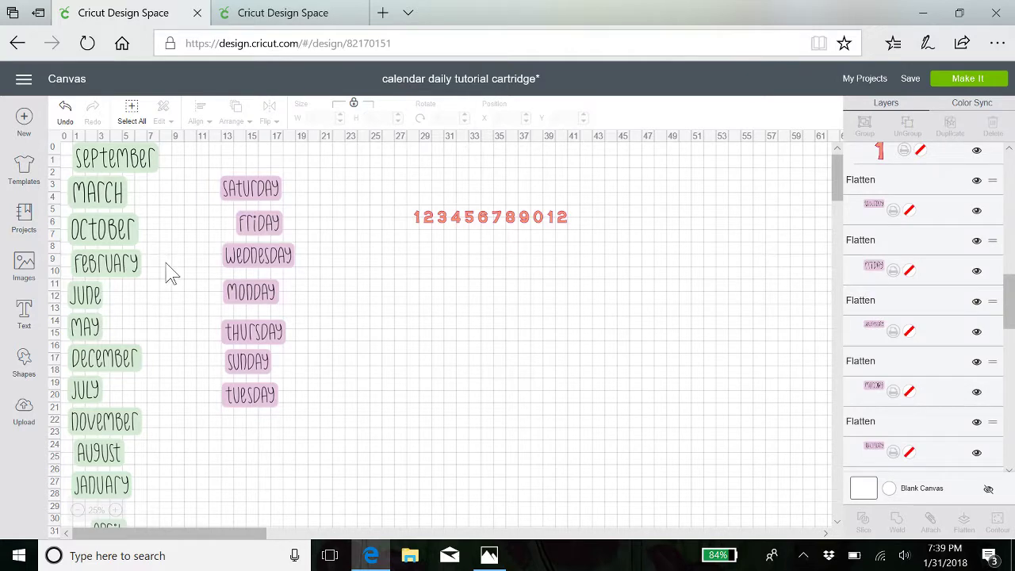
Resize the September, March, October and February labels together to an overall width of 6 inches.
drag(170, 276, 69, 136)
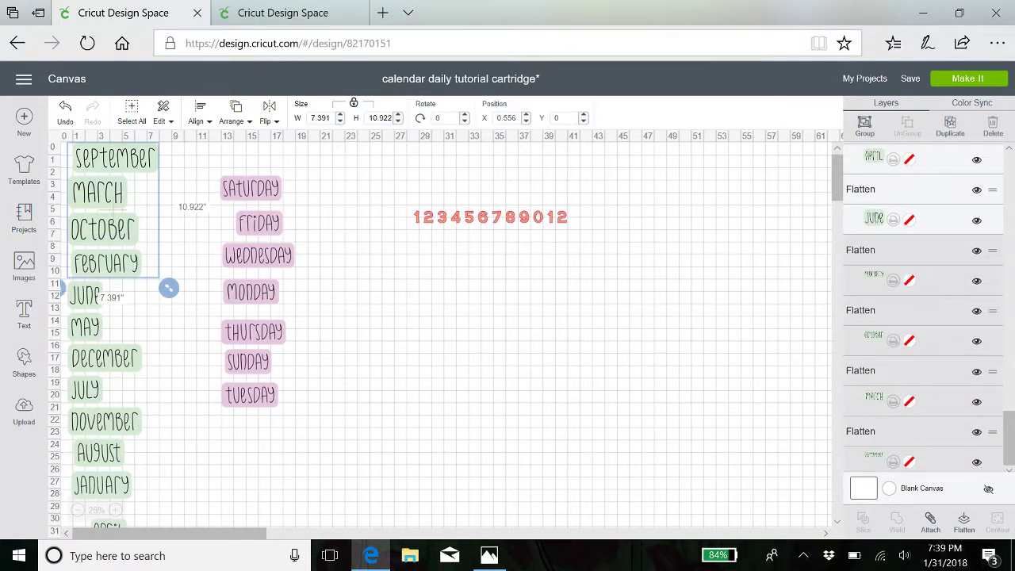
click(320, 119)
text(6)
key(Return)
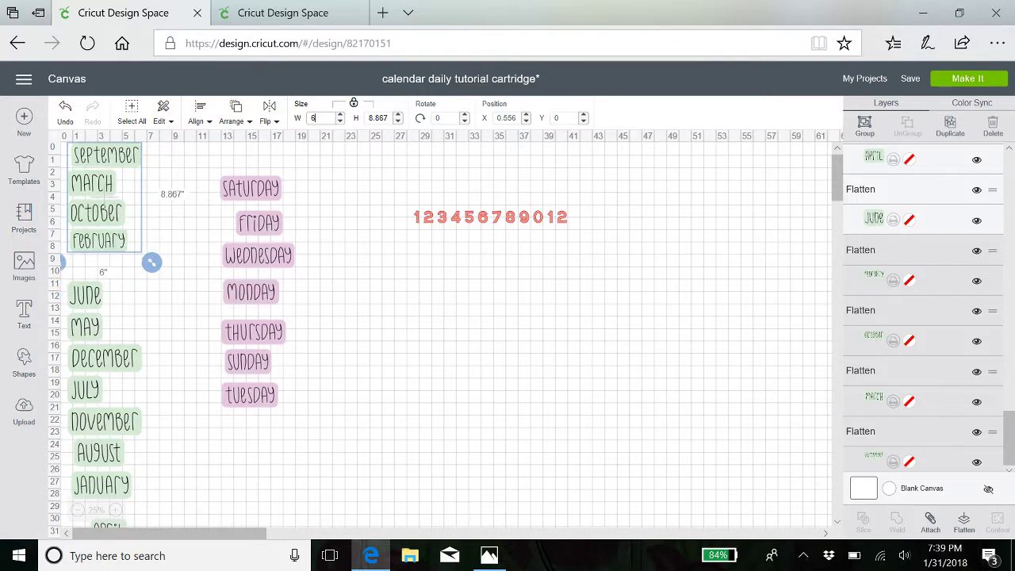
Save the project with the resized month labels, weekday labels and numbers.
click(460, 345)
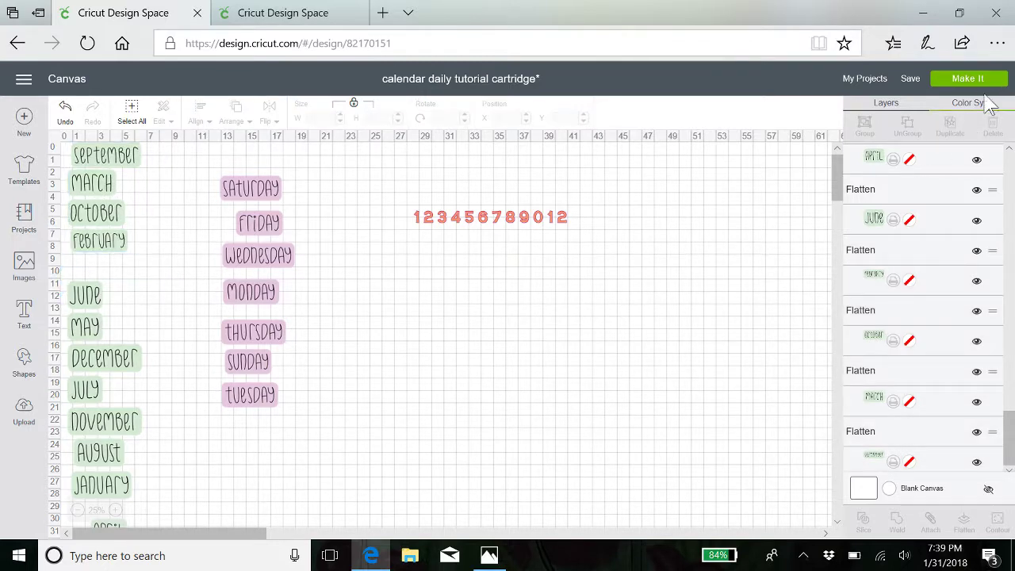
click(912, 80)
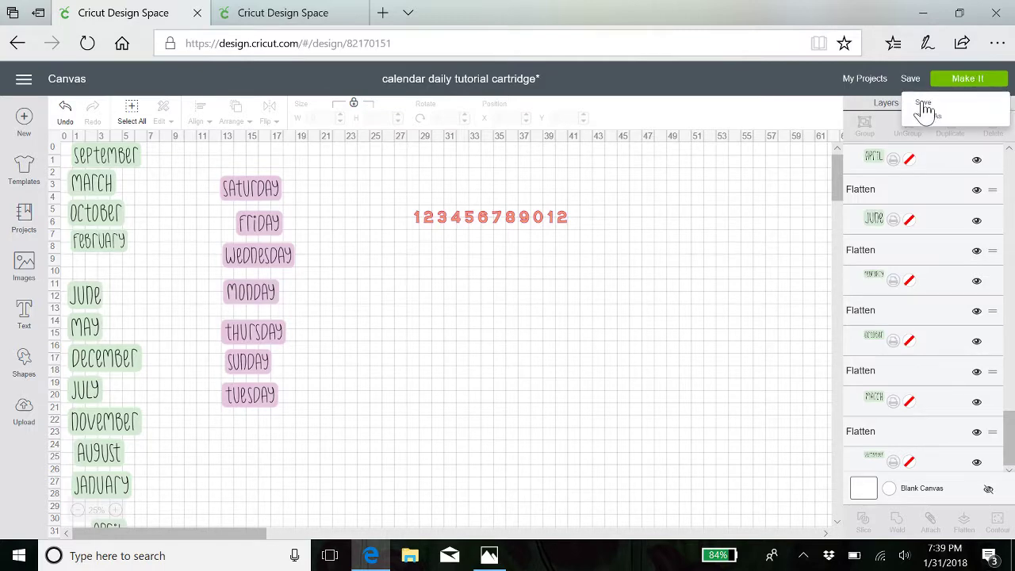
click(923, 102)
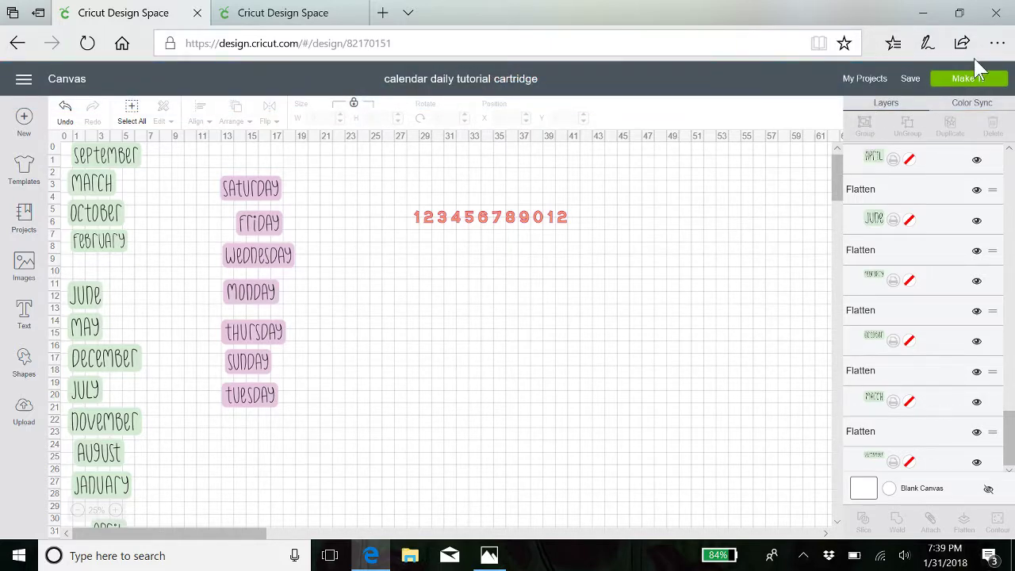
Preview the cutting mats and examine how the labels and numbers fit on the first mat.
click(948, 87)
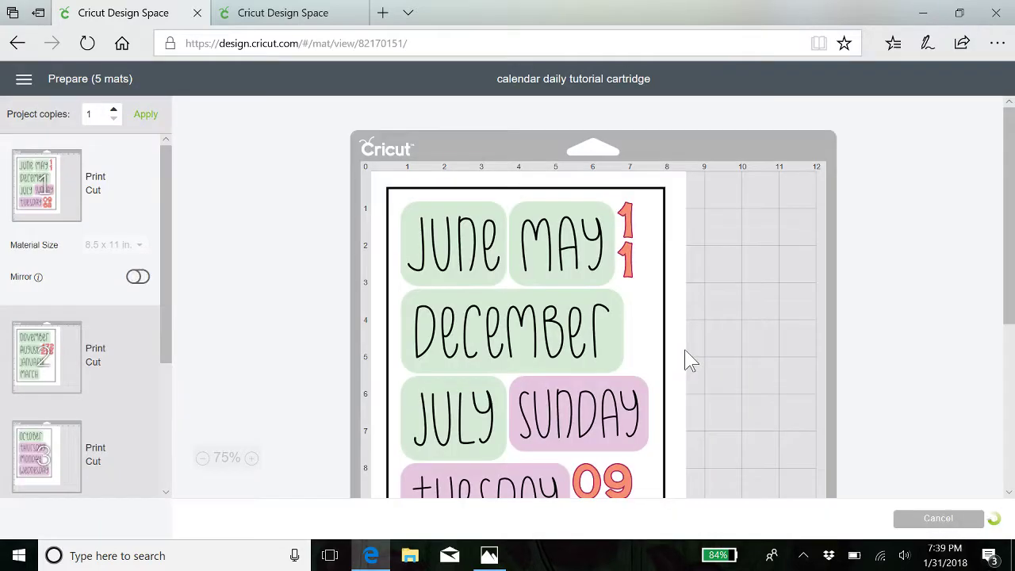
scroll(303, 381, down, 2)
scroll(309, 381, down, 2)
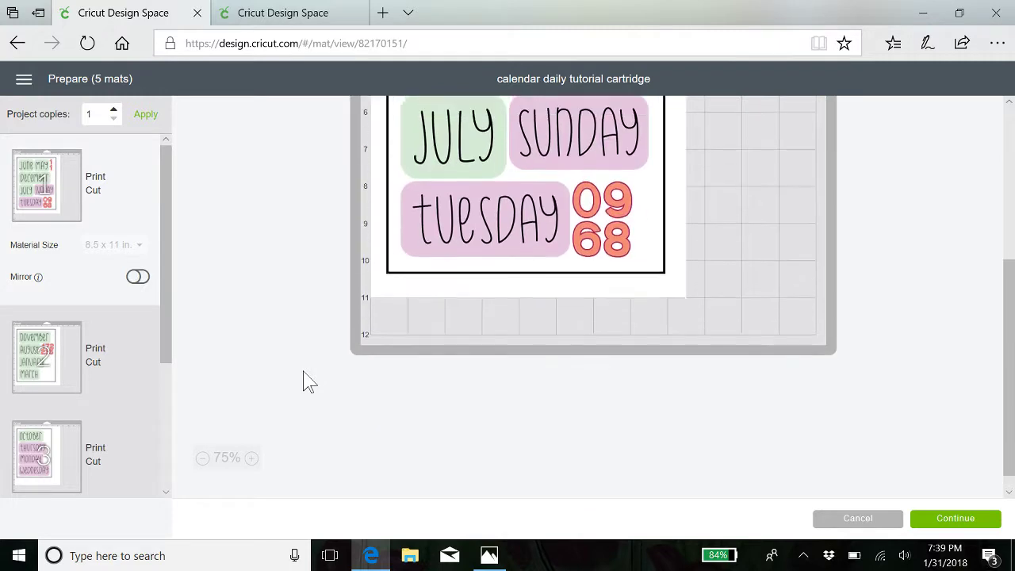
scroll(309, 381, up, 3)
scroll(309, 381, down, 2)
scroll(309, 381, down, 1)
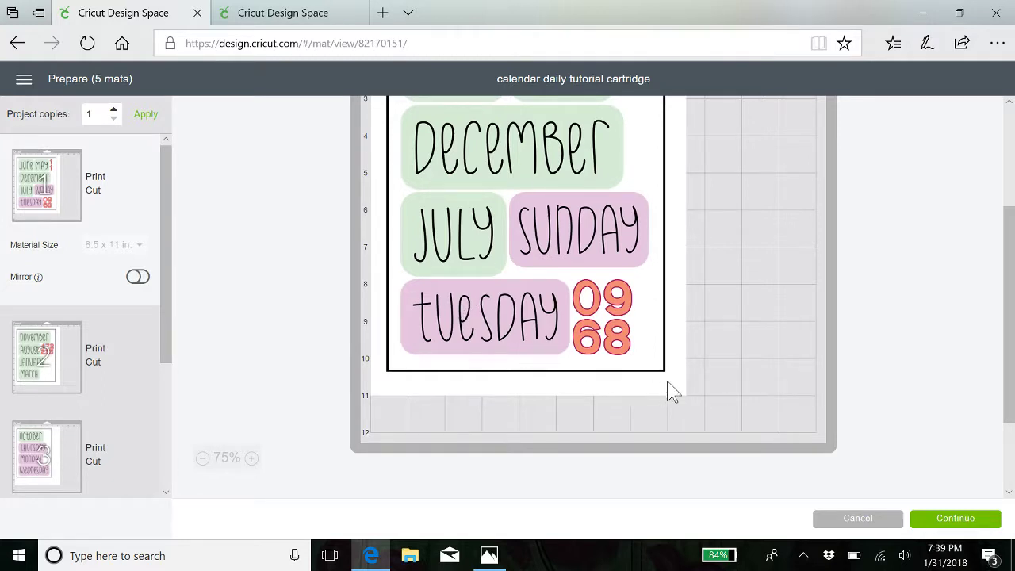
scroll(598, 246, up, 3)
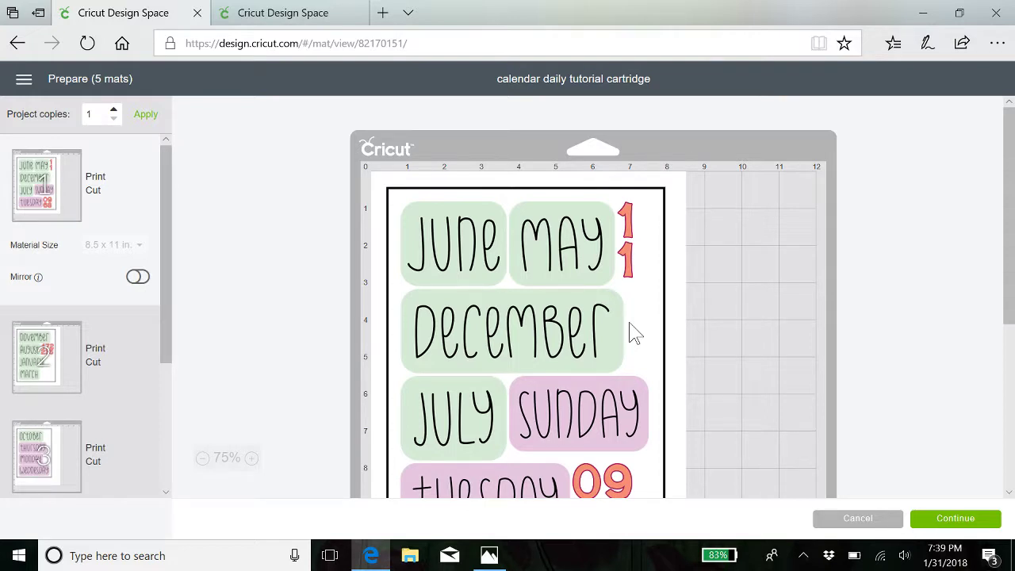
scroll(635, 333, down, 3)
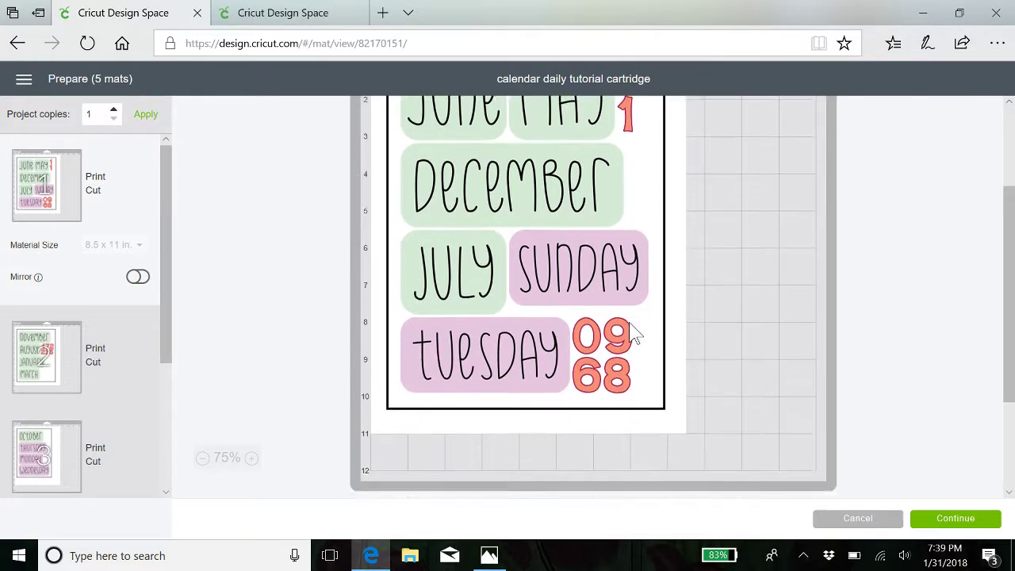
scroll(634, 333, up, 3)
scroll(633, 335, down, 3)
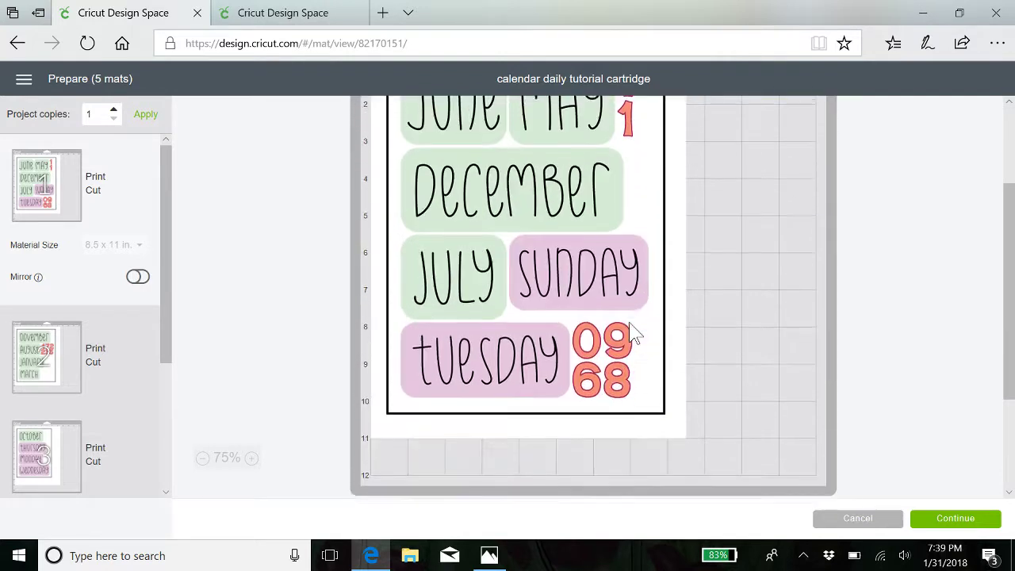
scroll(632, 335, up, 3)
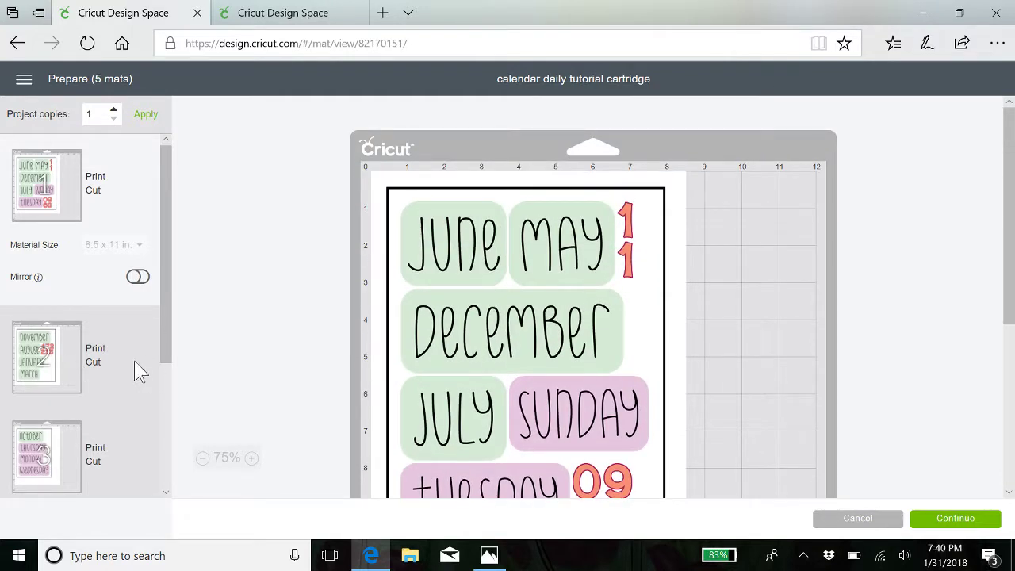
Examine the layout of the second mat and the remaining mat thumbnails, and return to the canvas.
click(125, 374)
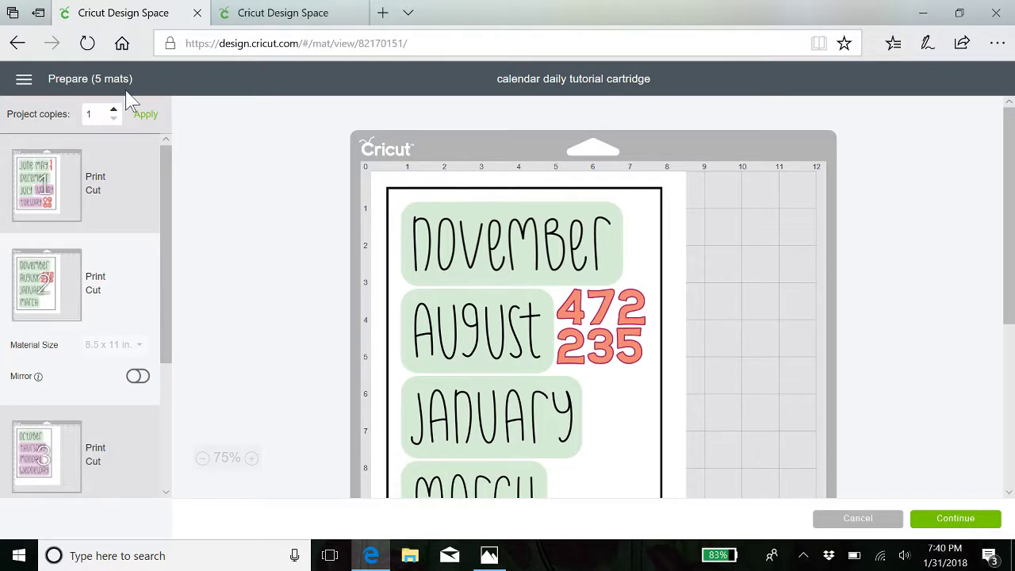
scroll(262, 257, down, 4)
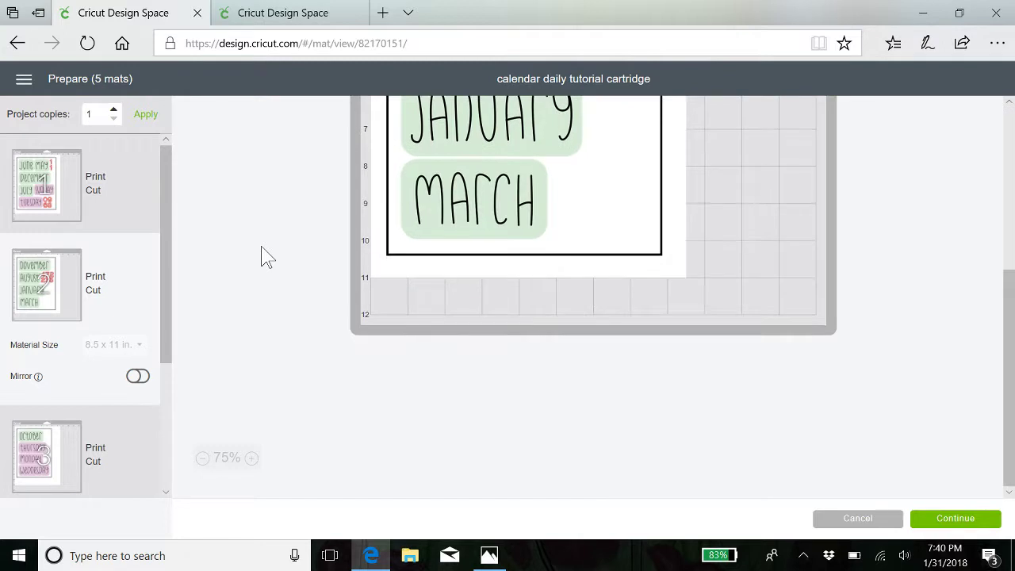
scroll(266, 256, up, 4)
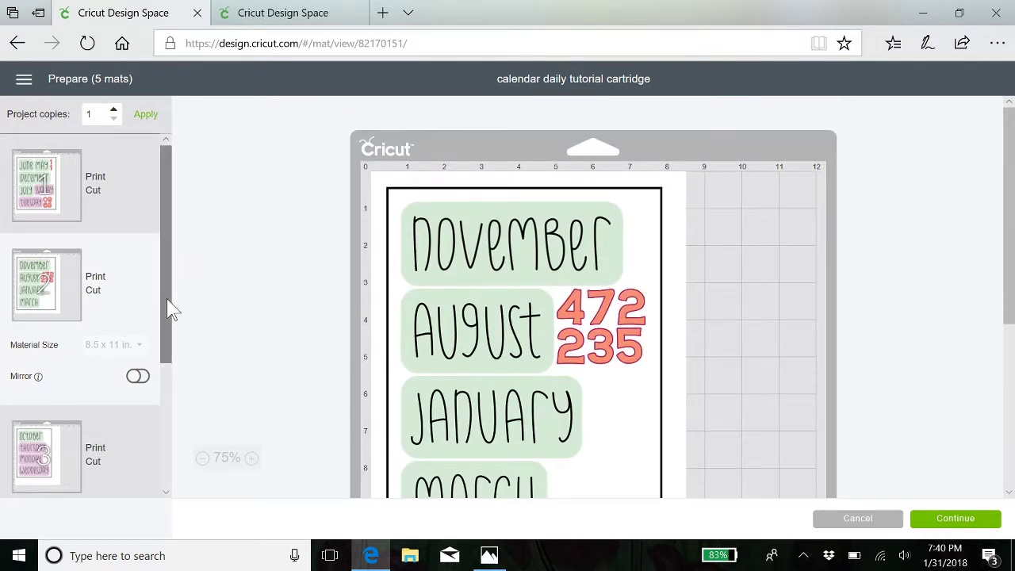
drag(168, 310, 168, 464)
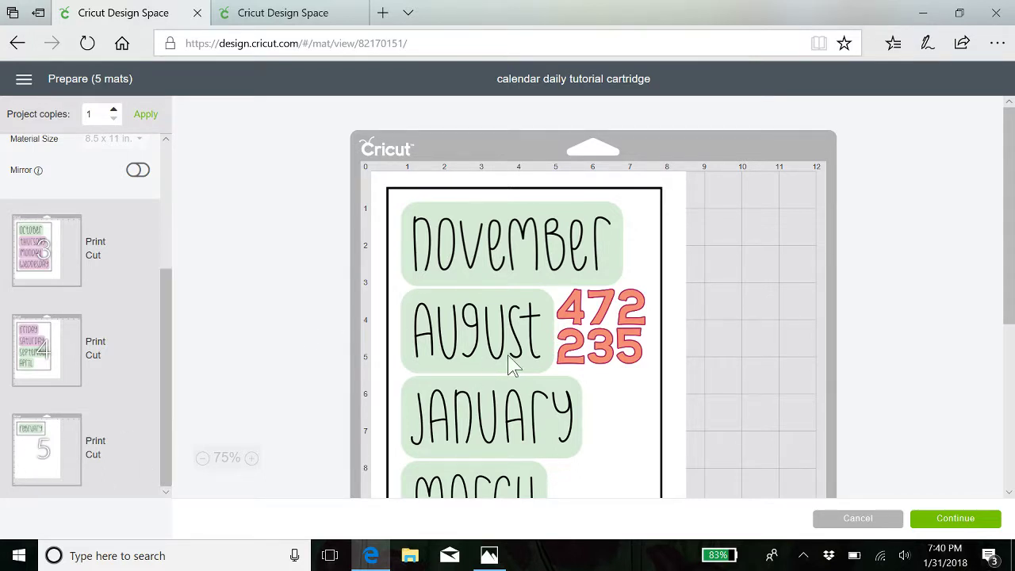
click(884, 527)
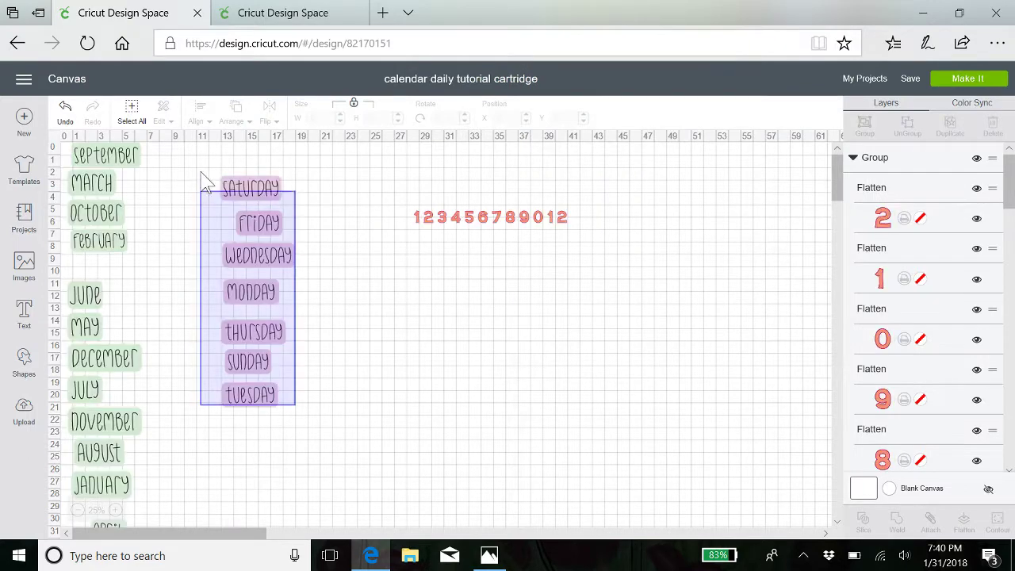
Resize all the purple weekday labels together to an overall width of 5.5 inches.
click(230, 184)
click(314, 117)
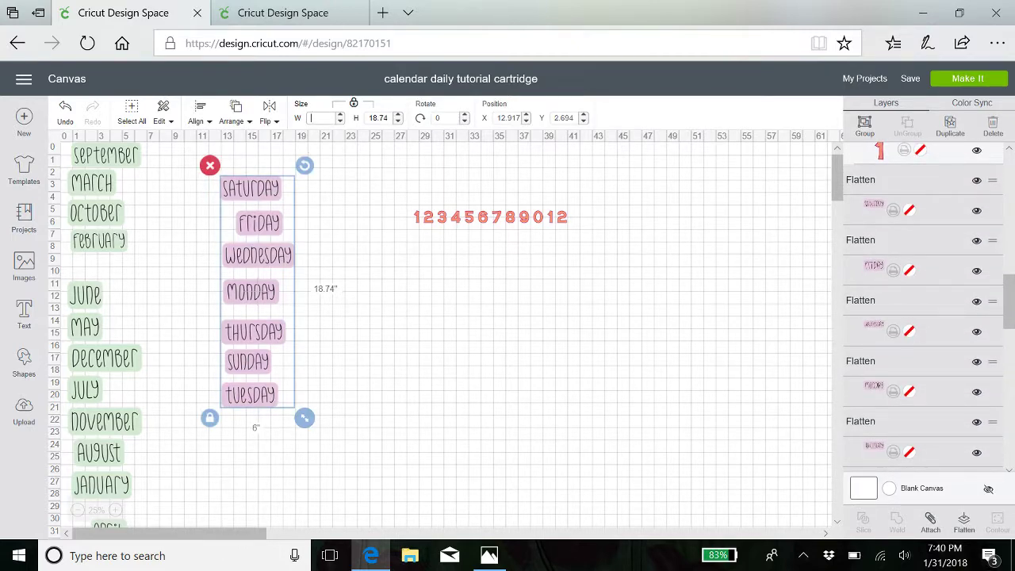
key(Return)
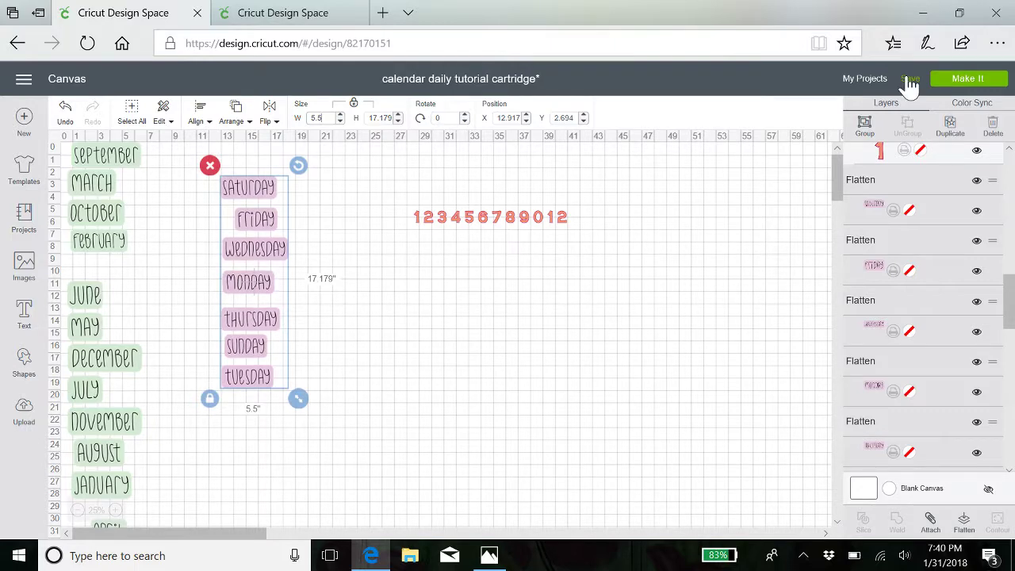
Preview the cutting mats to check how the resized weekday labels fit, and return to the canvas.
click(944, 84)
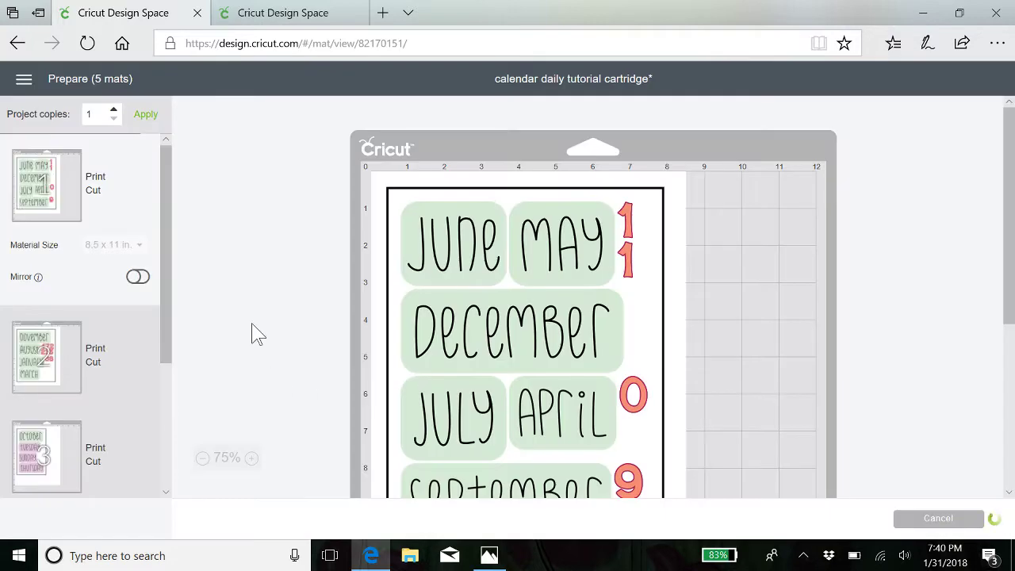
drag(164, 332, 195, 173)
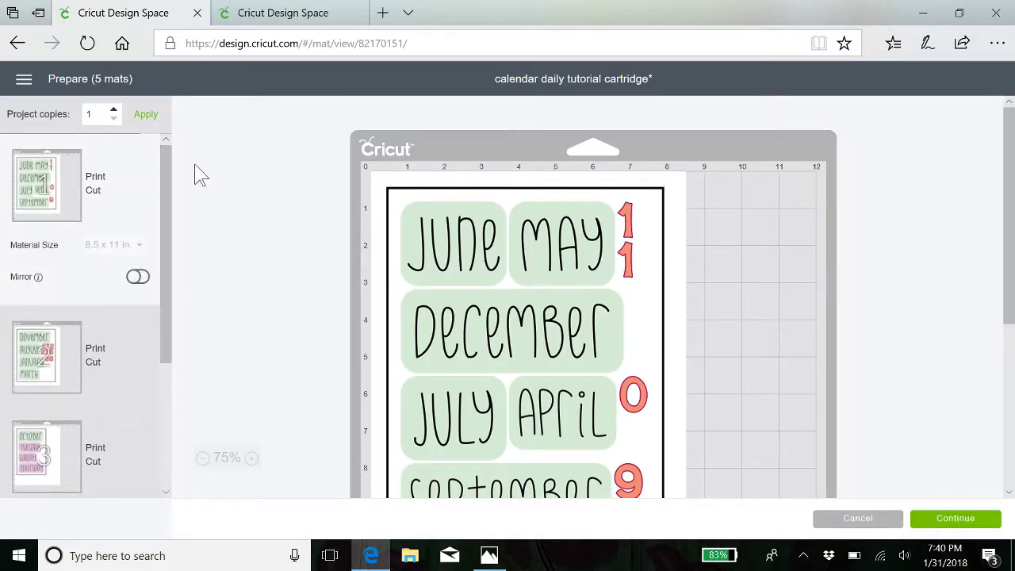
click(871, 525)
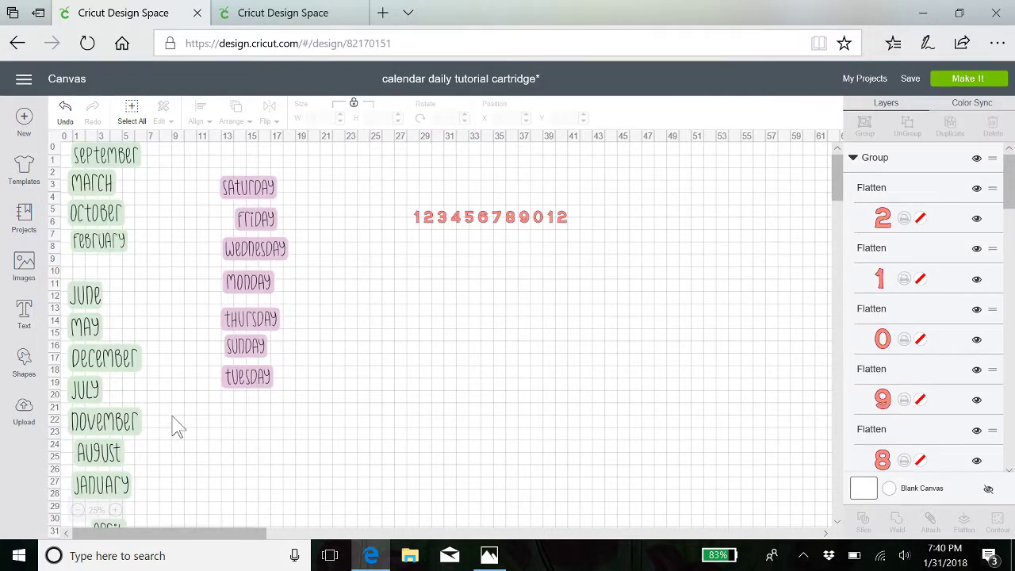
Resize the green month labels from May down to April together to an overall width of 5.5 inches.
scroll(177, 424, down, 3)
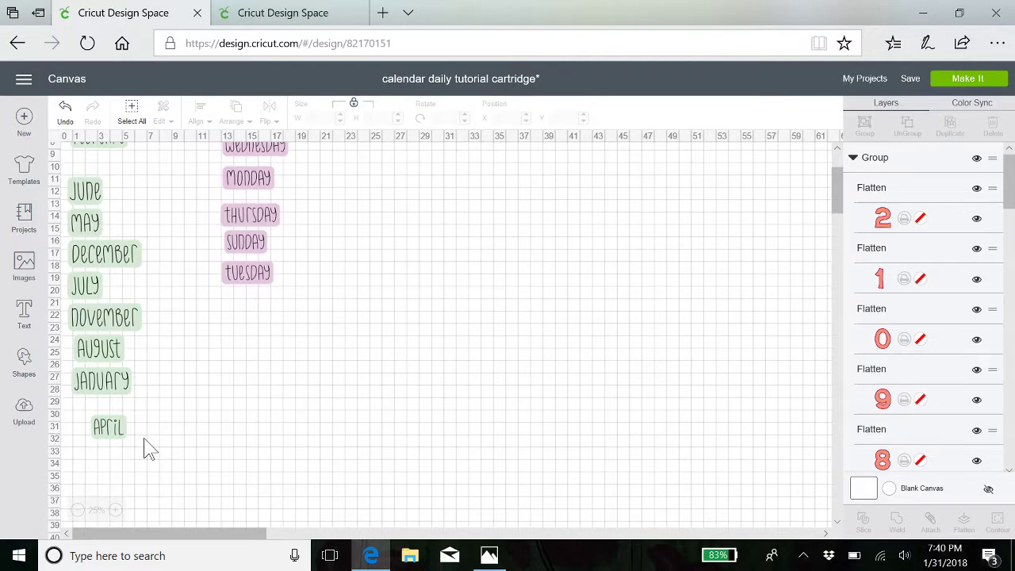
click(111, 433)
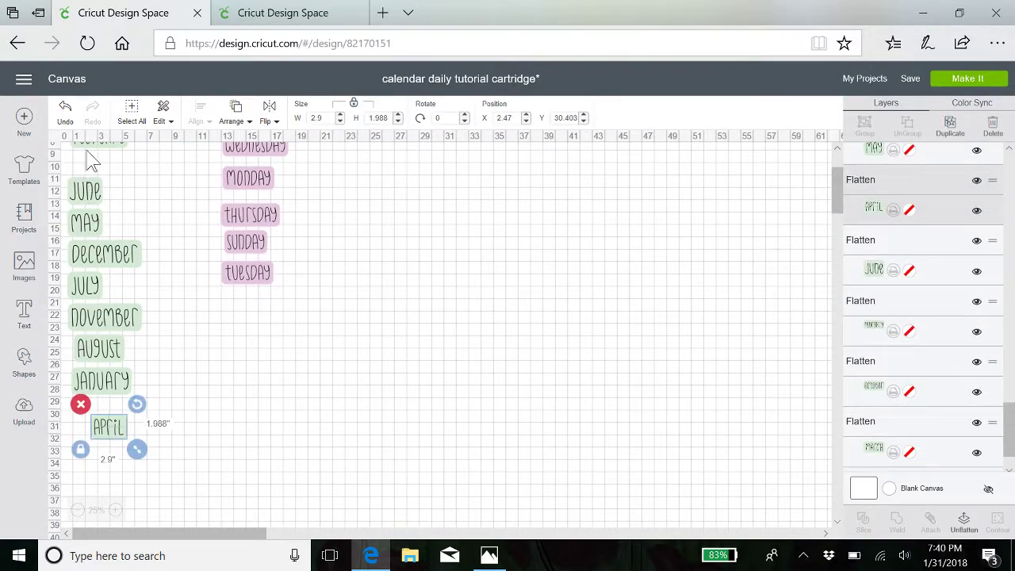
click(202, 444)
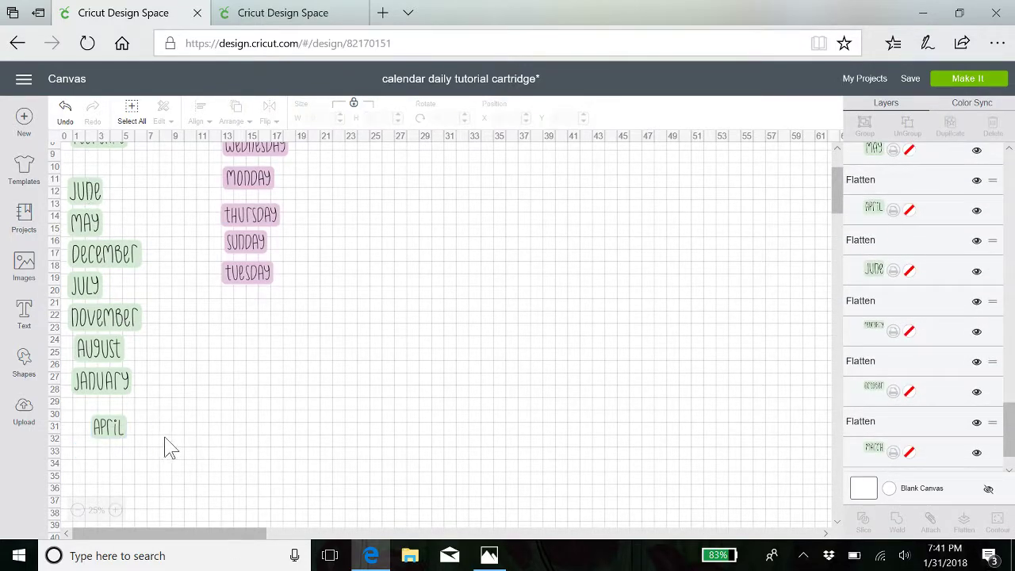
drag(151, 449, 63, 175)
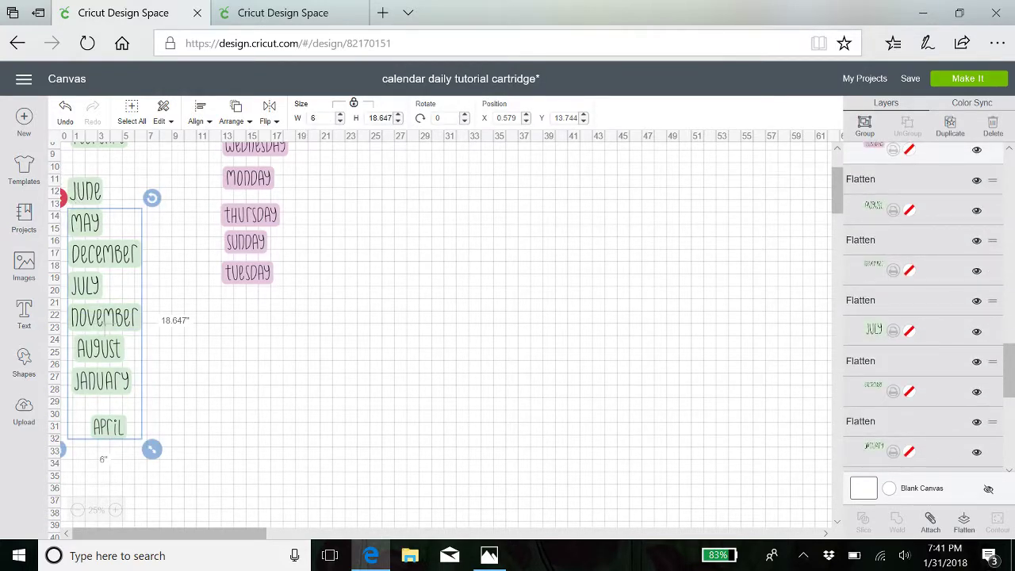
click(315, 117)
text(5.5)
key(Return)
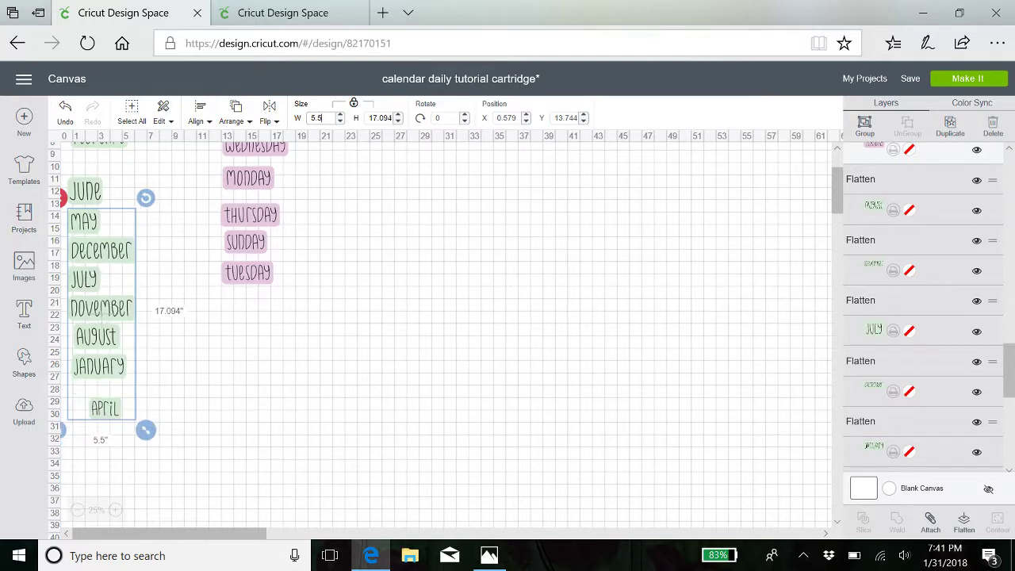
Resize the green September, March, October, February and June labels together to an overall width of 5.5 inches.
scroll(193, 268, up, 3)
click(190, 267)
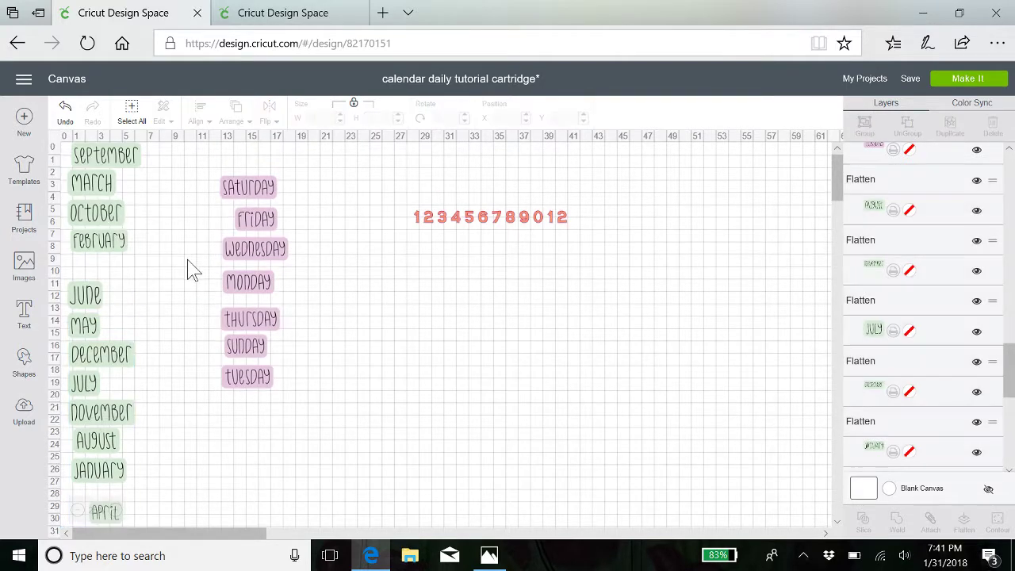
drag(123, 298, 68, 148)
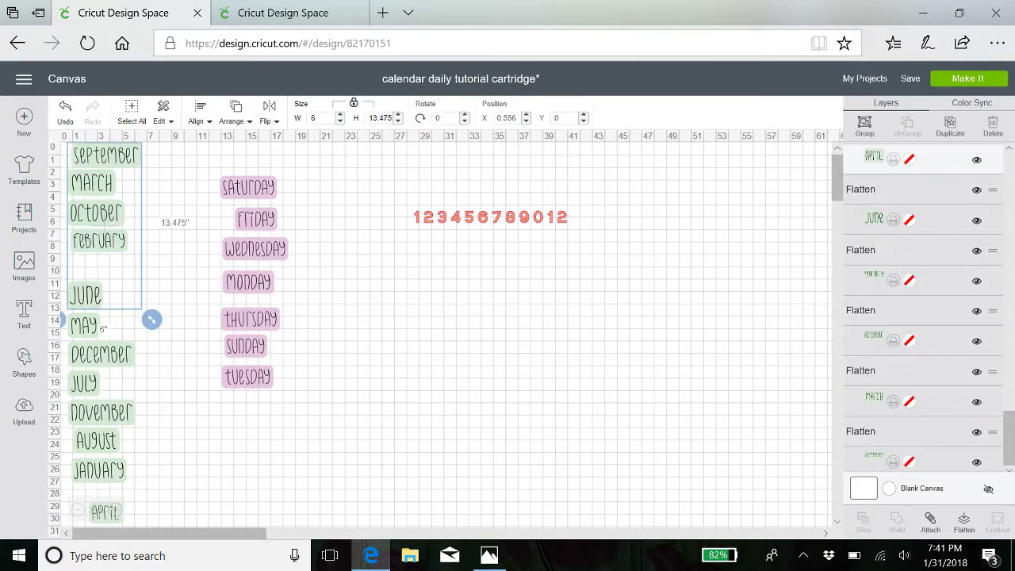
click(317, 118)
key(BackSpace)
text(5.5)
key(Return)
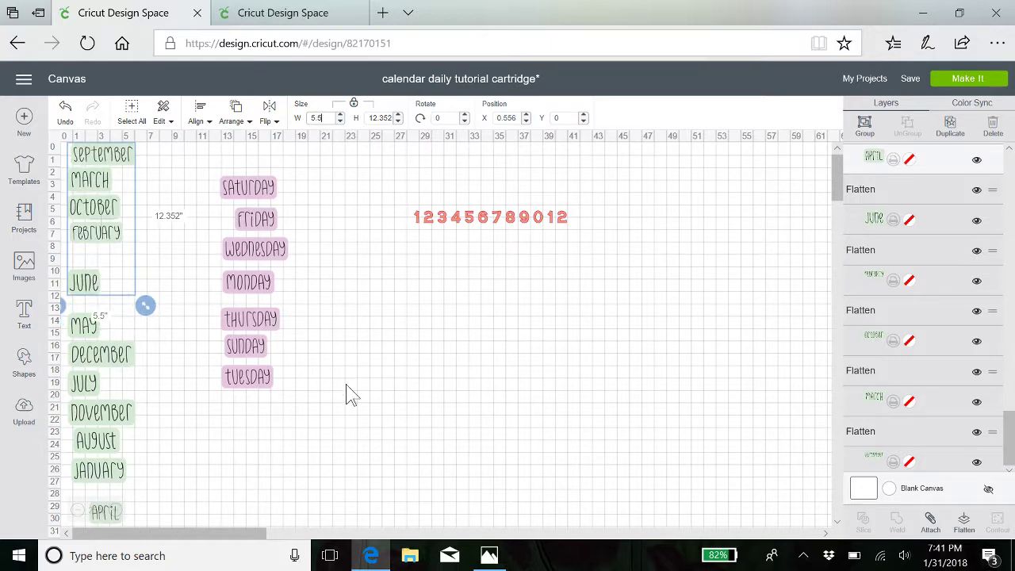
click(332, 344)
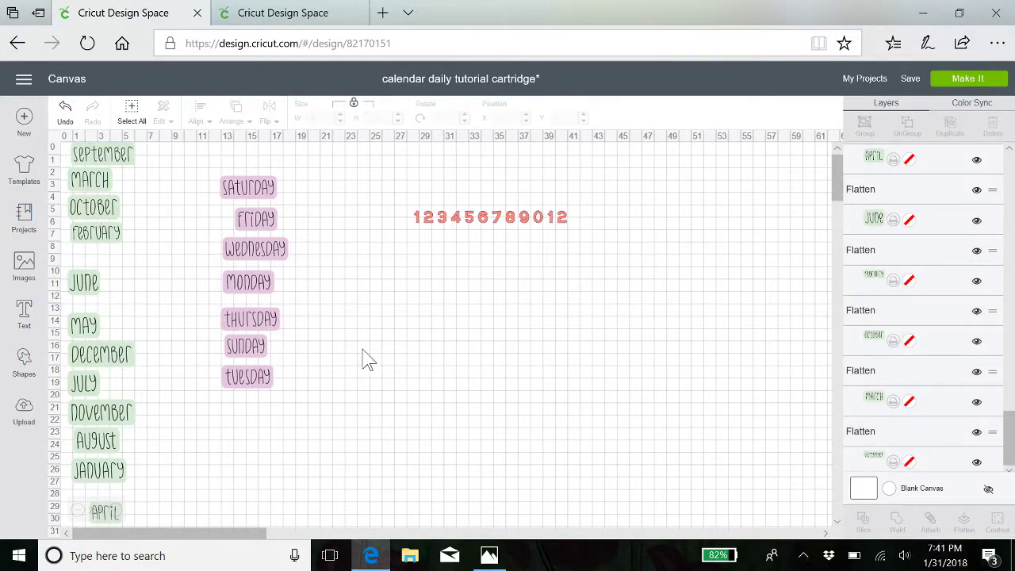
Save the project with the resized month and weekday labels.
scroll(367, 359, down, 1)
scroll(367, 359, up, 1)
scroll(367, 358, down, 1)
scroll(350, 387, up, 1)
scroll(349, 387, down, 3)
scroll(350, 387, up, 3)
click(912, 79)
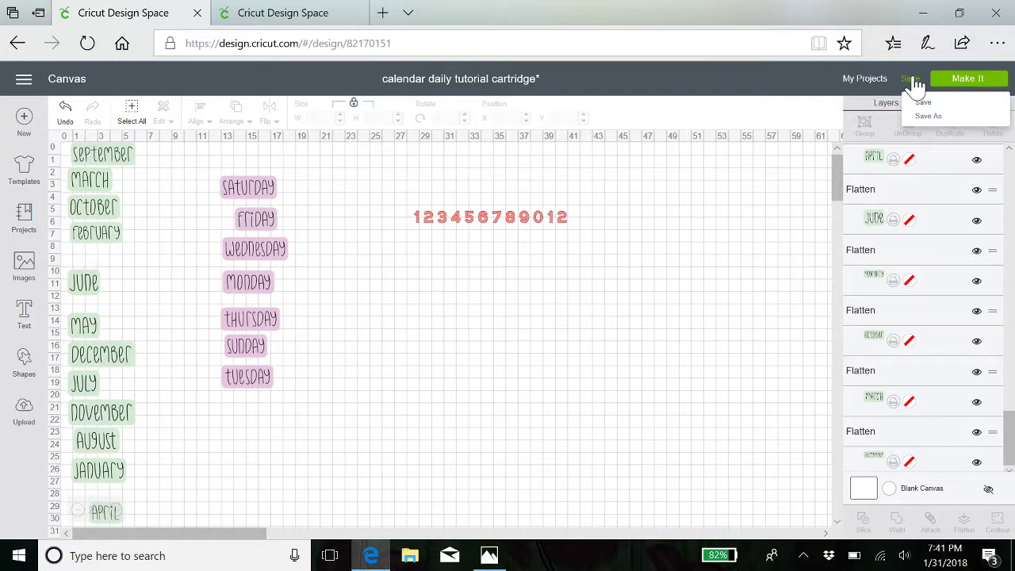
click(922, 101)
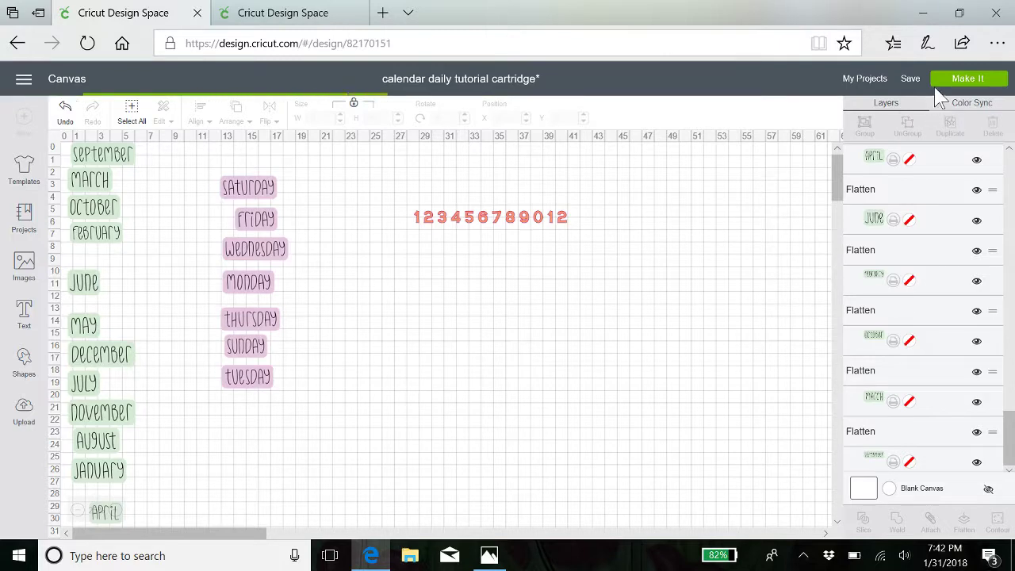
Prepare the project for cutting and examine the mat thumbnails and the full layout of the first mat.
click(947, 79)
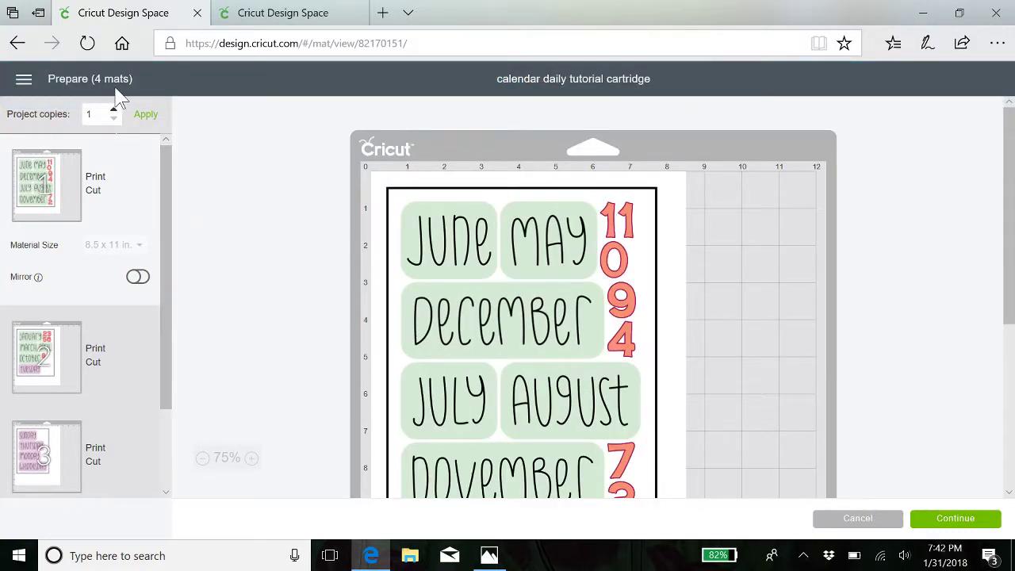
drag(168, 238, 154, 216)
scroll(875, 313, down, 5)
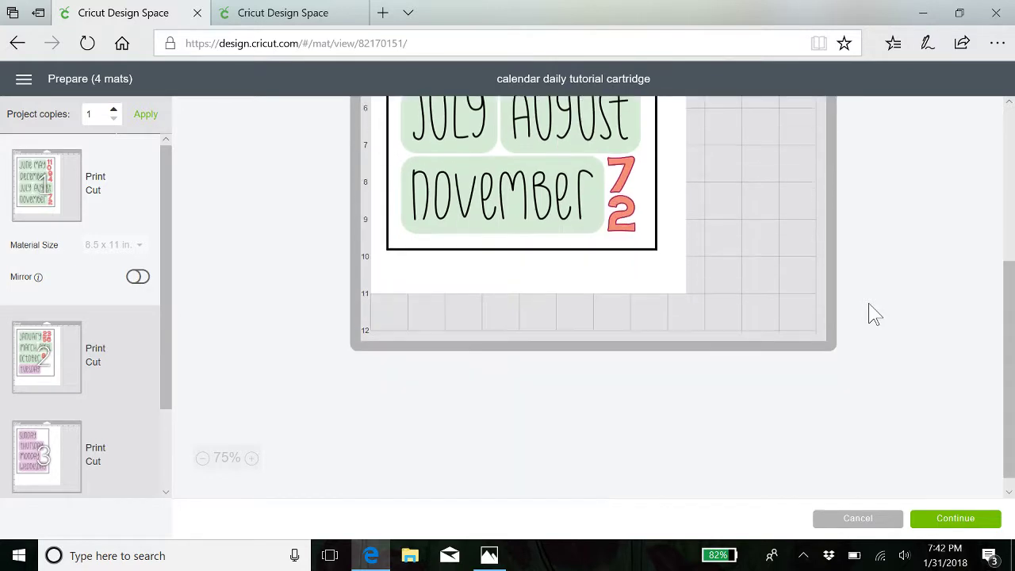
scroll(875, 313, up, 4)
scroll(875, 313, up, 1)
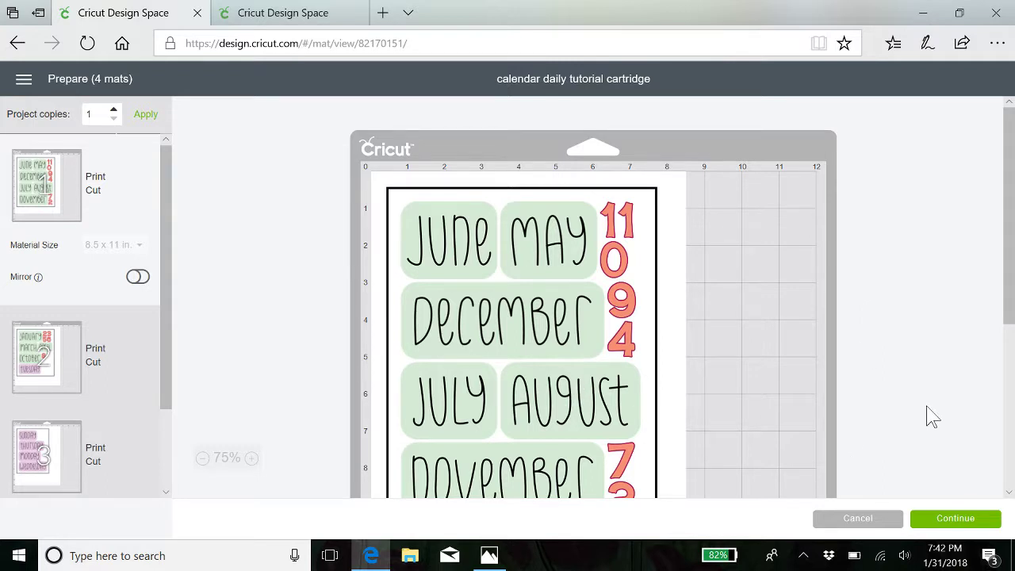
Continue to the make stage and print the first mat using the Microsoft Print to PDF printer.
click(958, 521)
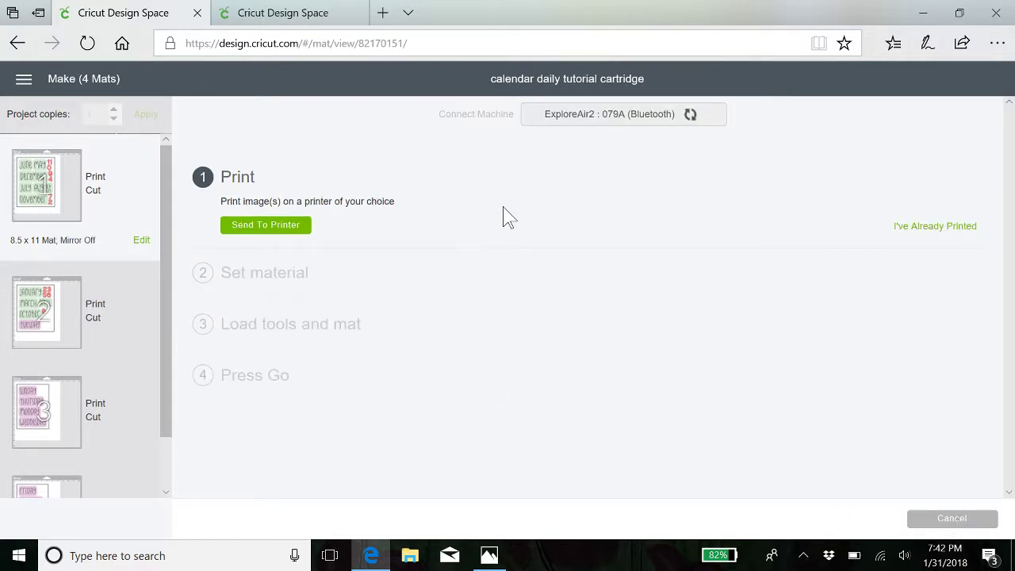
click(273, 230)
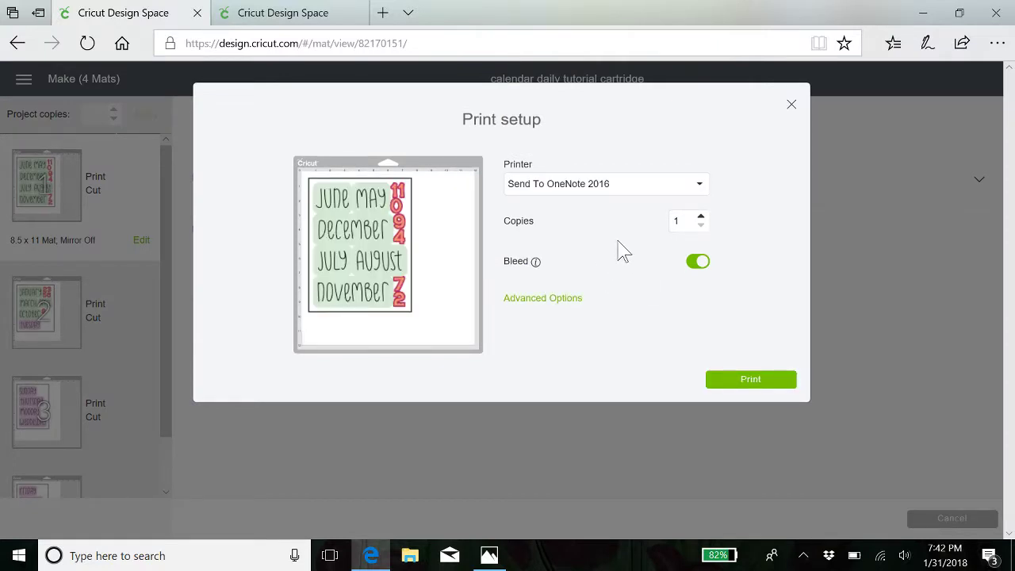
click(701, 191)
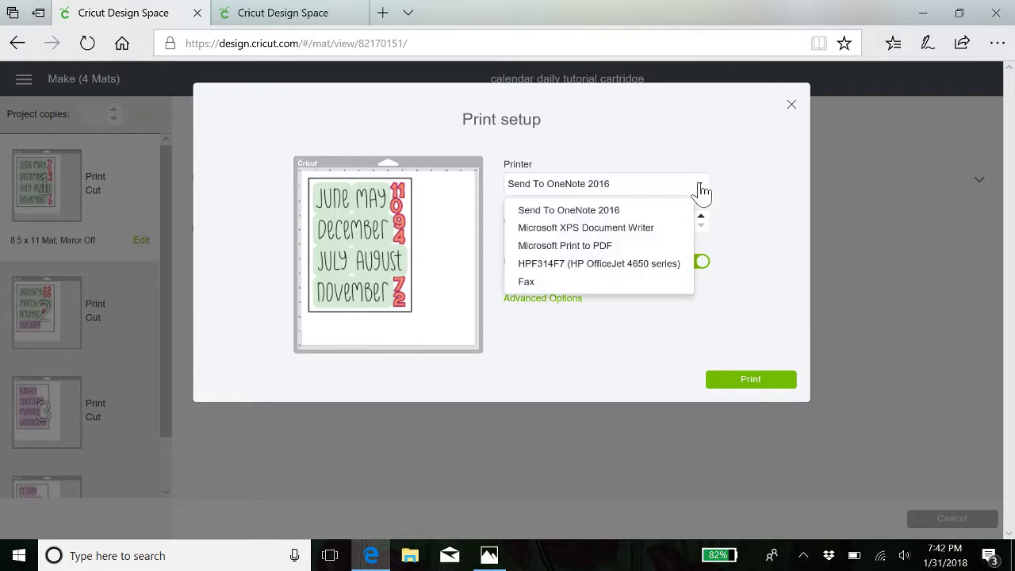
click(591, 247)
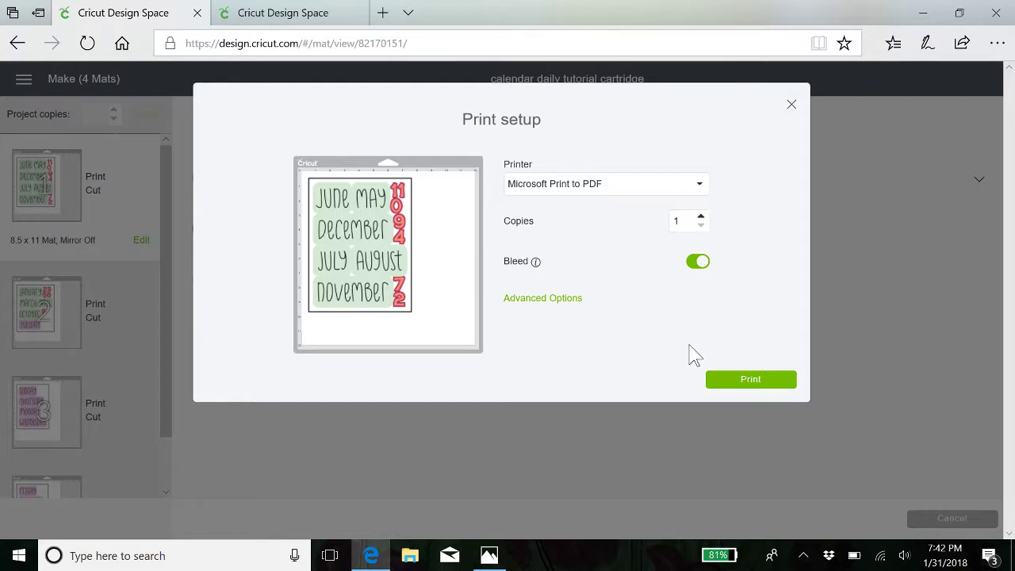
click(752, 382)
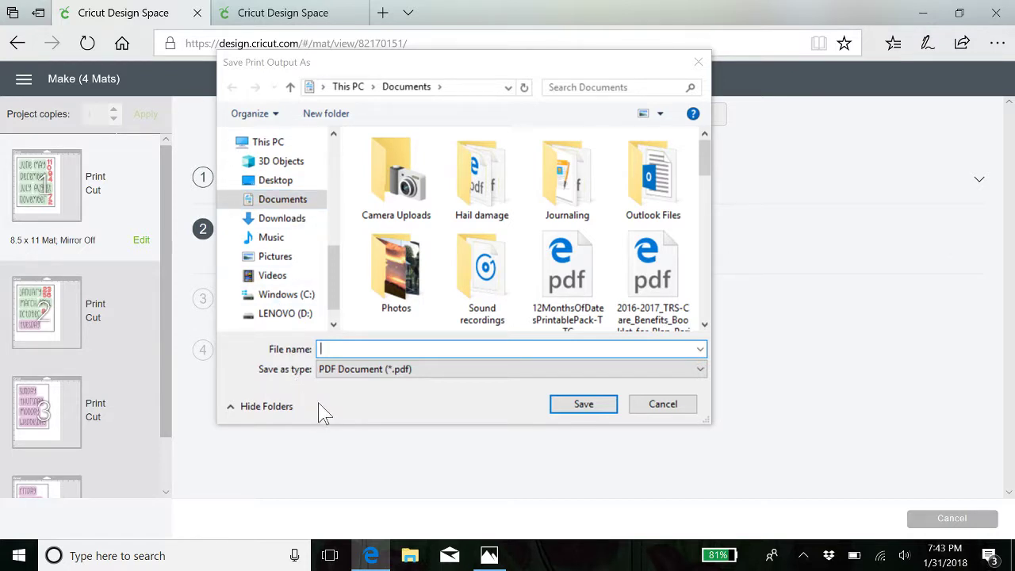
Save the first mat's print output in the Documents folder as the PDF "calendar tutorial1".
click(327, 348)
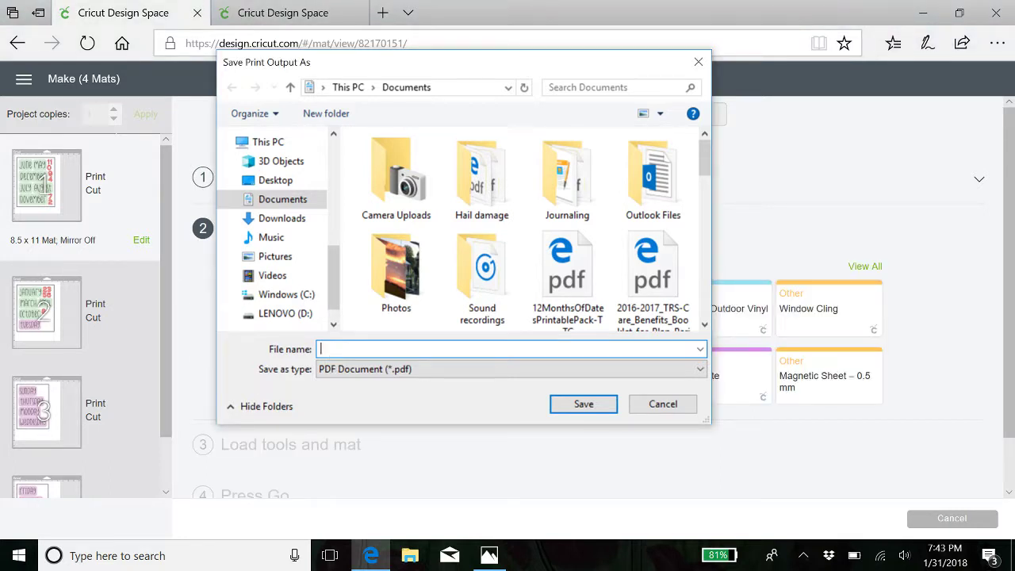
text(calen)
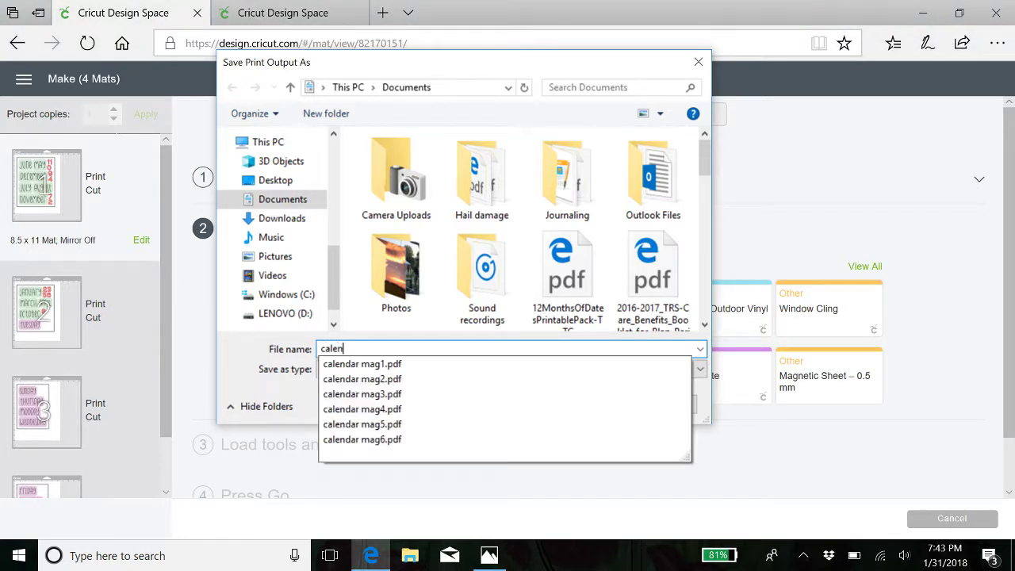
text(dar tut)
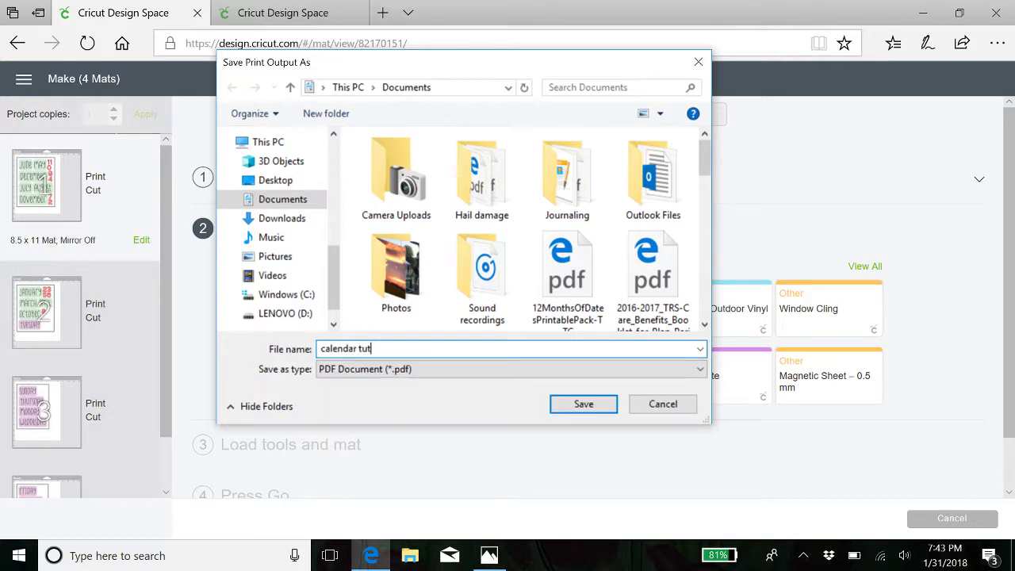
text(orial1)
click(581, 414)
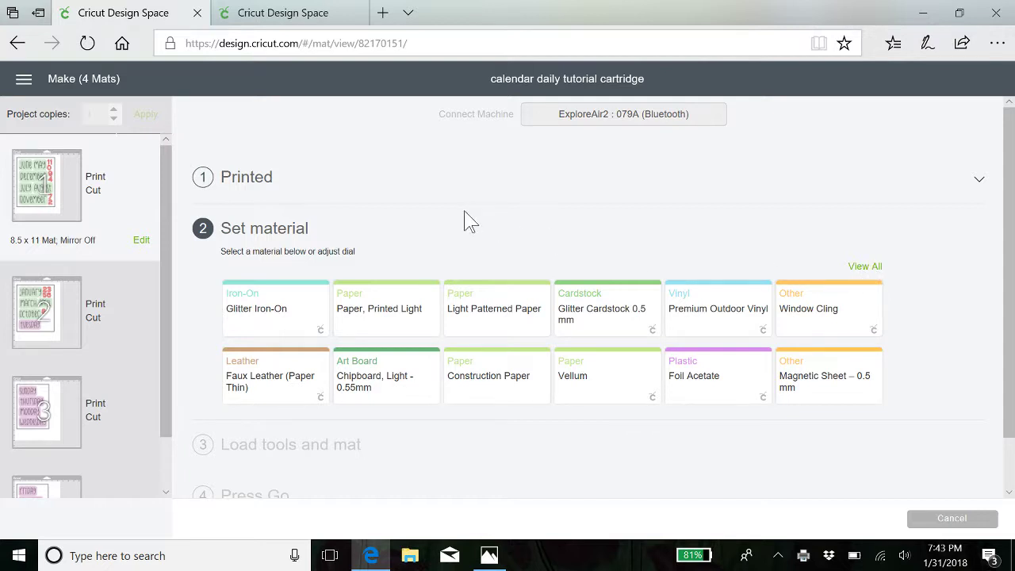
Select the second mat and print it with Microsoft Print to PDF.
click(129, 316)
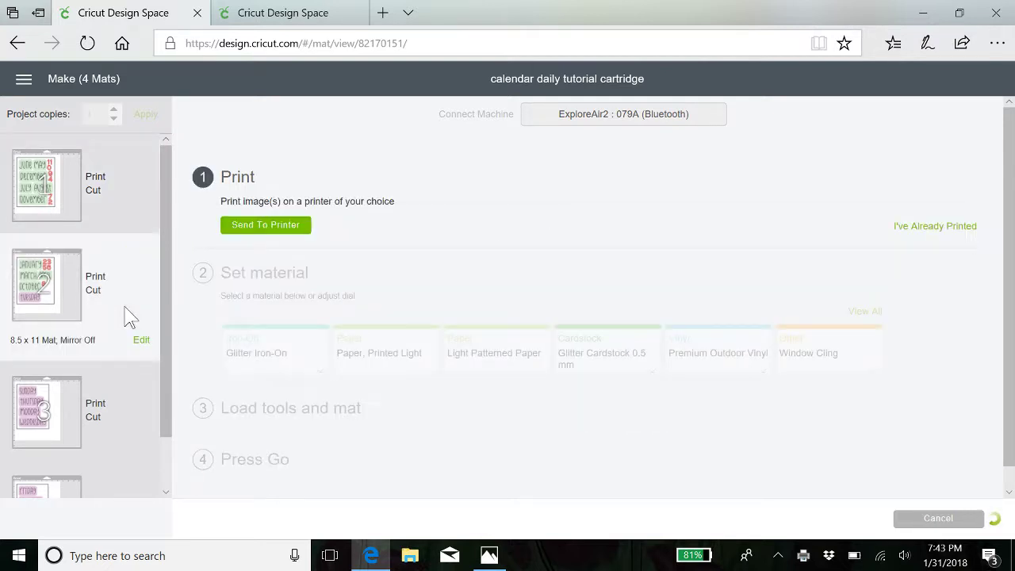
click(269, 226)
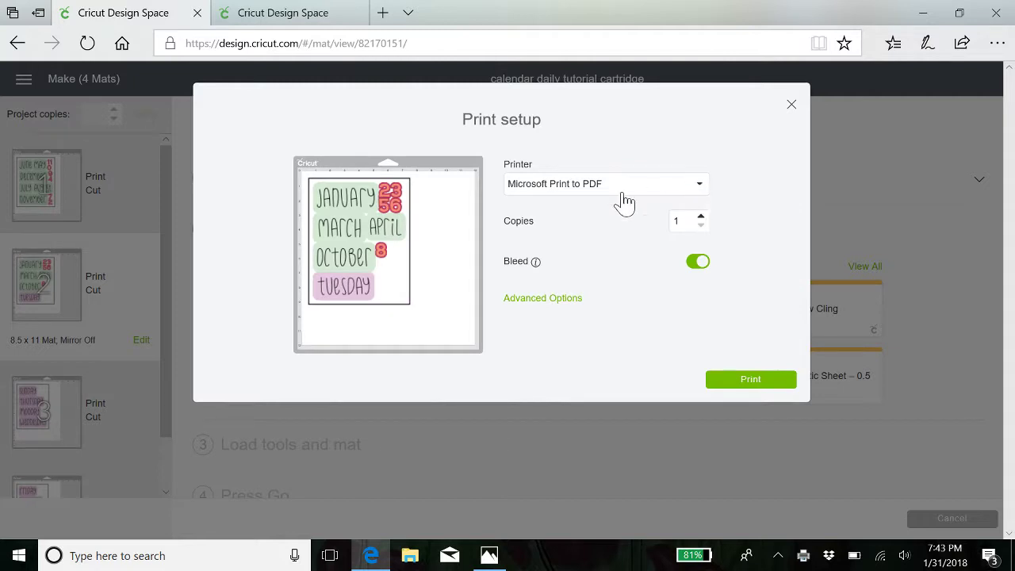
click(761, 387)
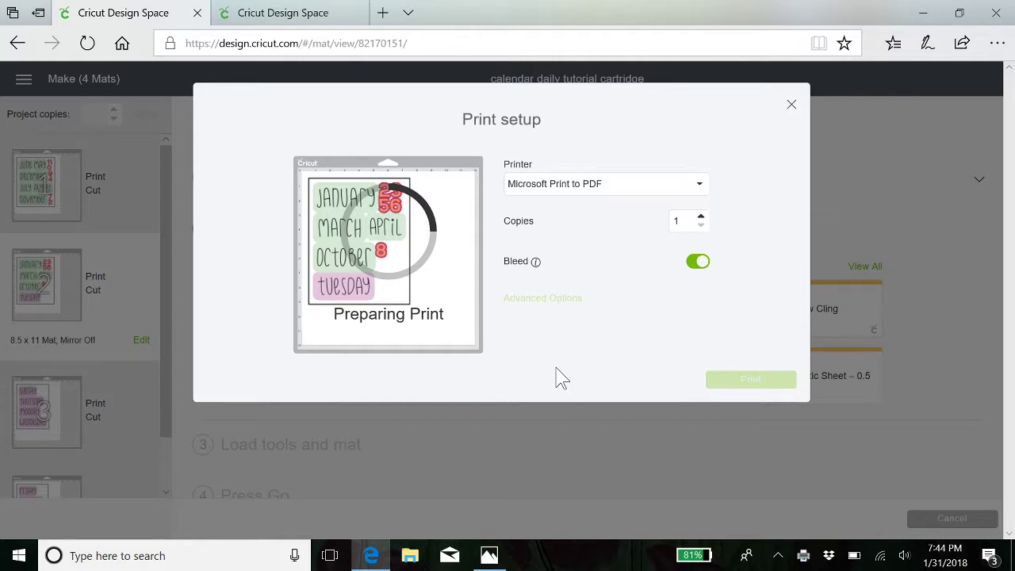
key(Return)
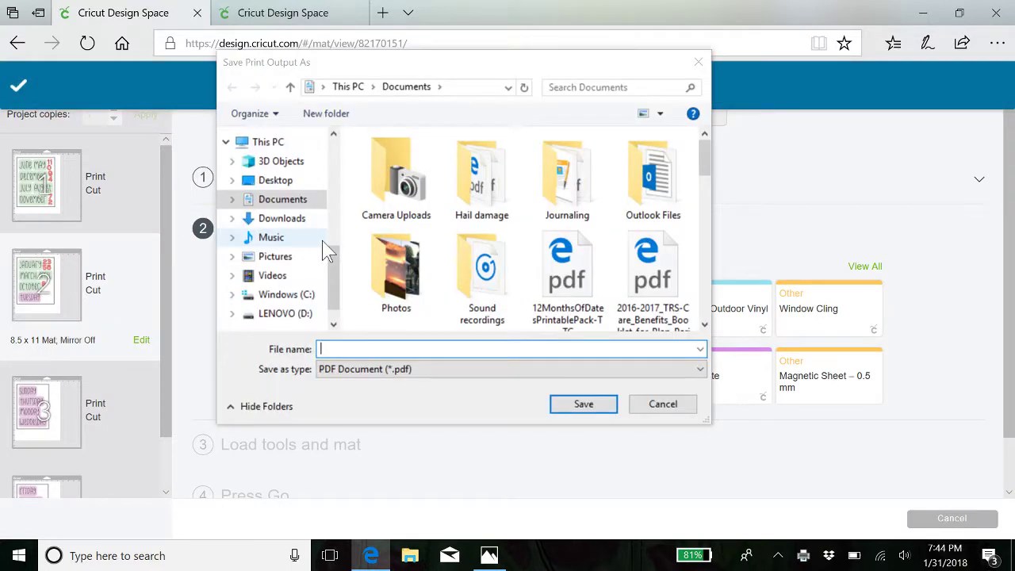
Save the second mat's print output in the Documents folder as the PDF "calendar tutorial2".
click(322, 240)
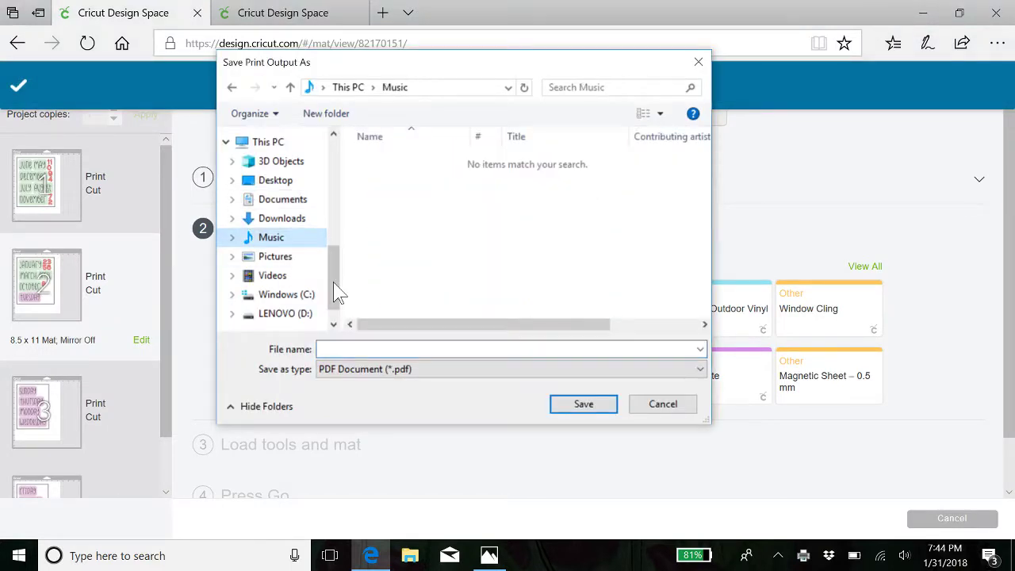
click(318, 203)
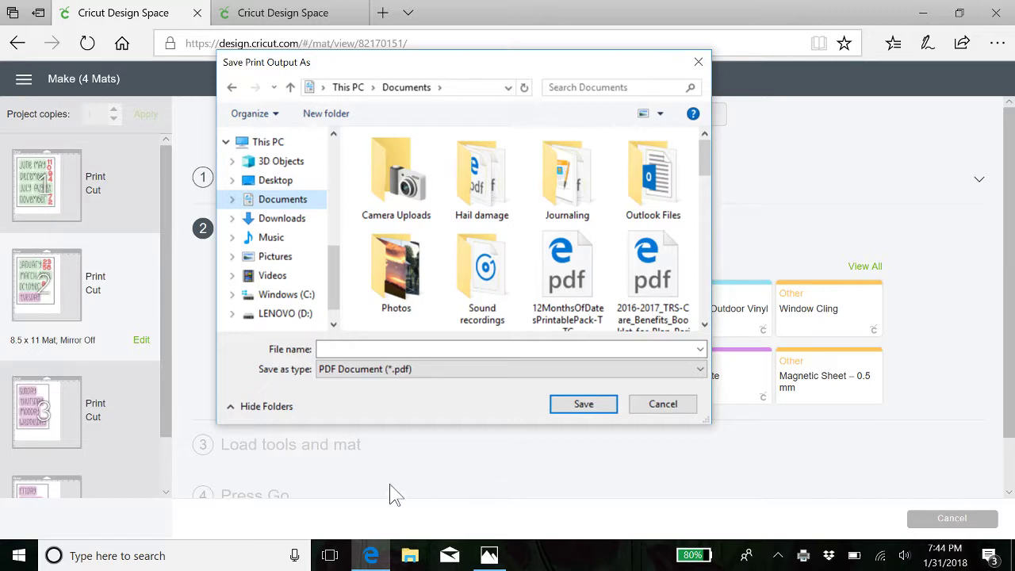
click(347, 350)
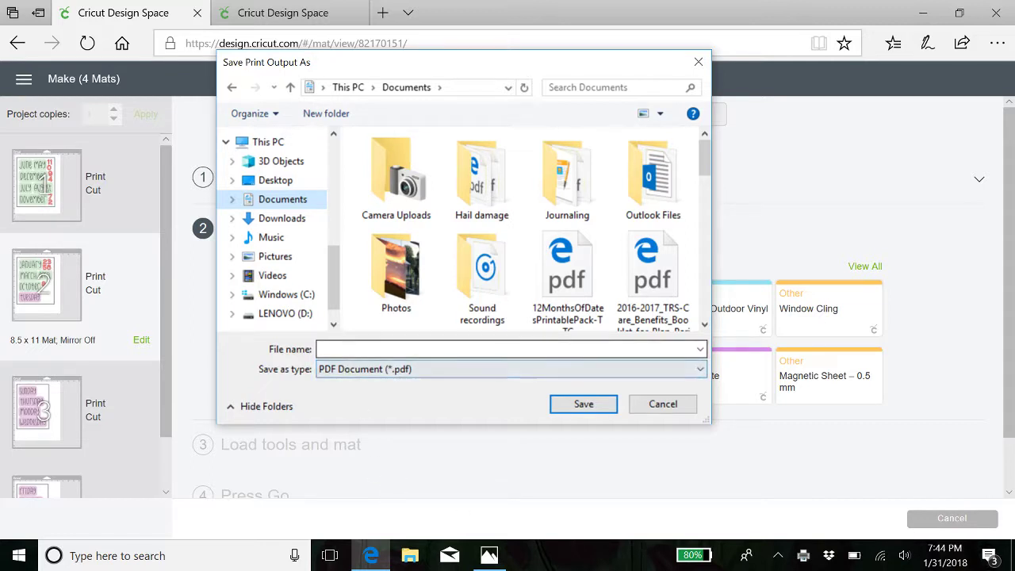
text(c)
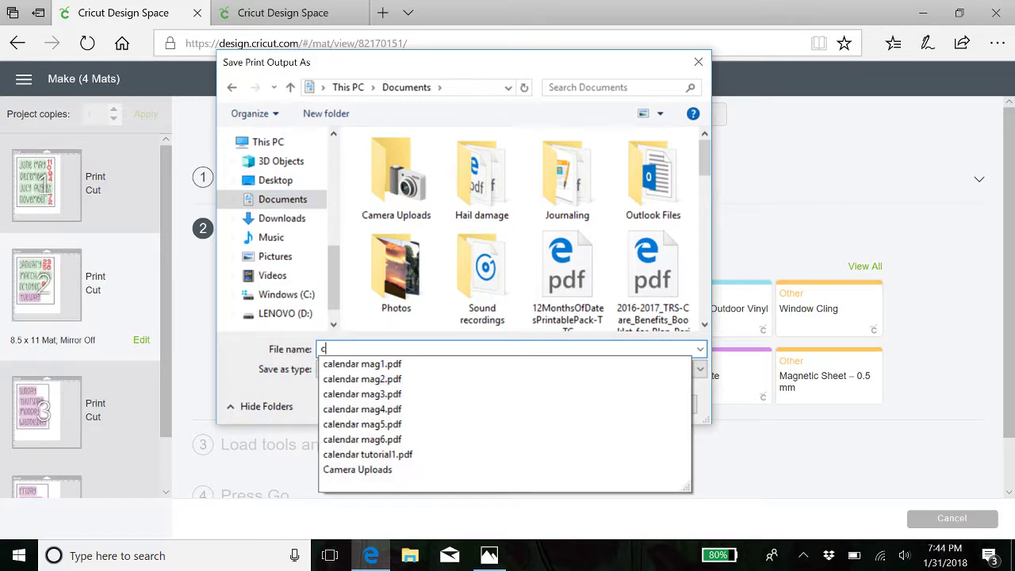
text(alendar)
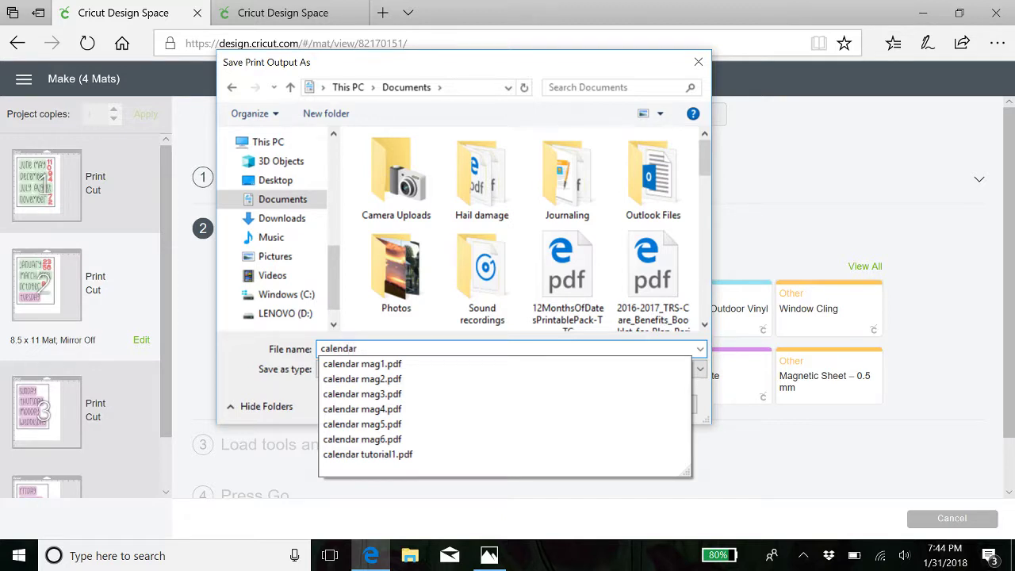
text( tutorial)
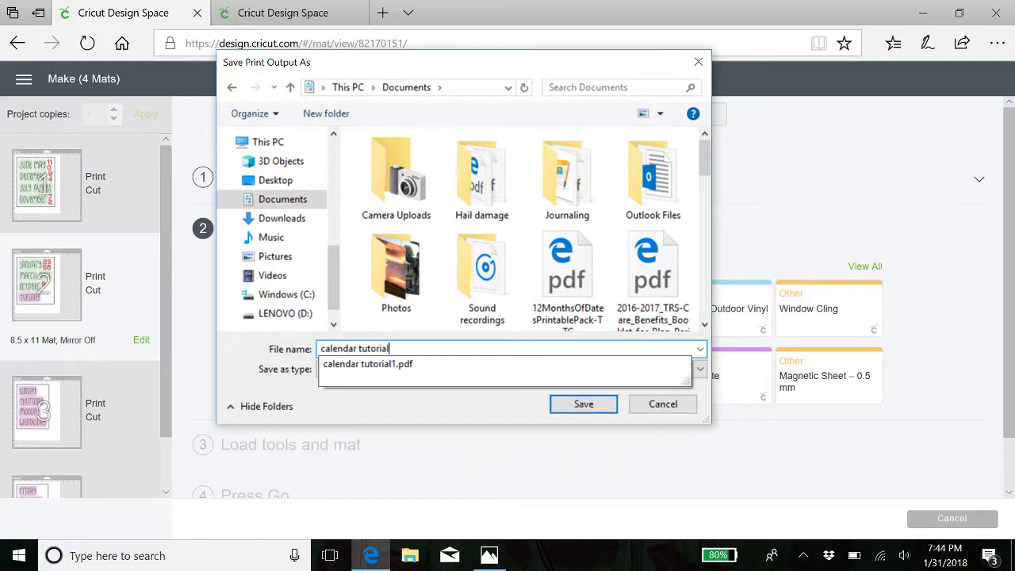
text(2)
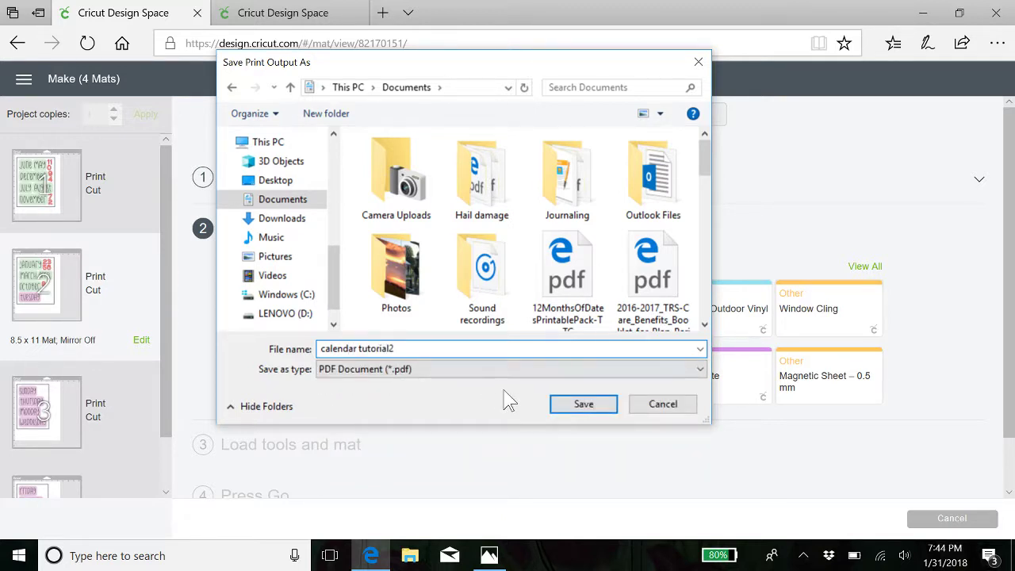
click(568, 407)
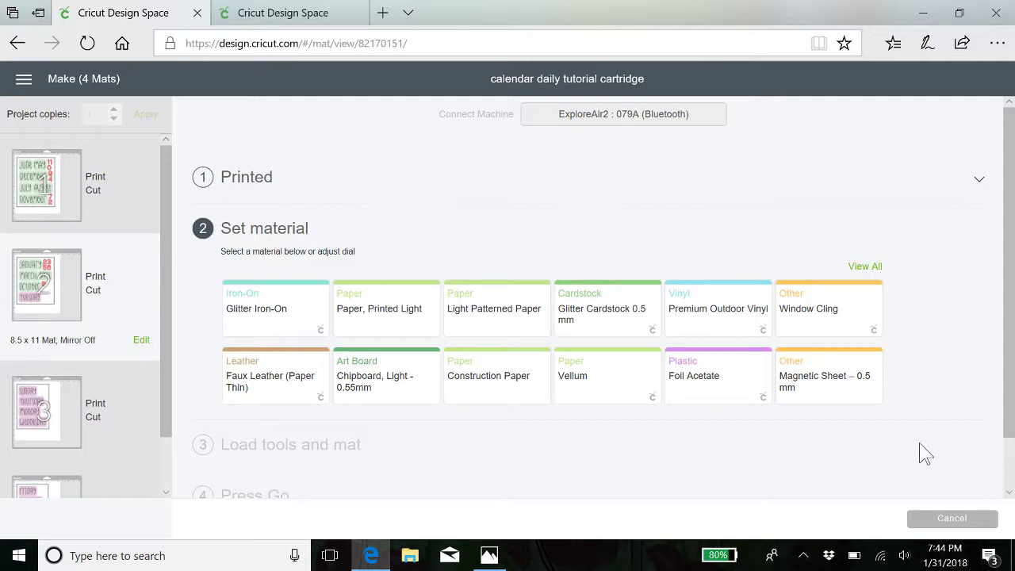
Cancel the cut, confirm the cancellation and return to the calendar project's canvas.
click(955, 520)
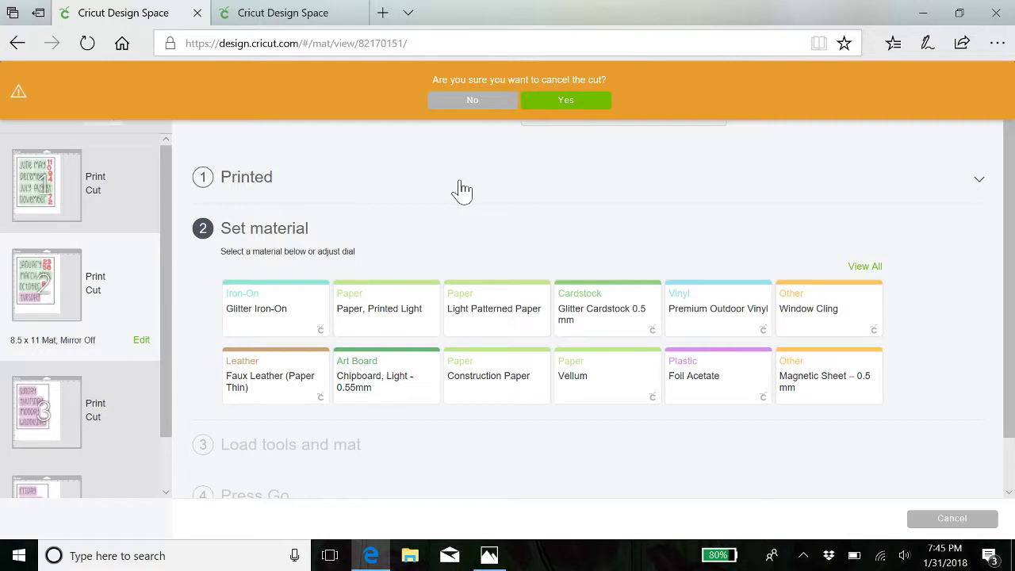
click(566, 101)
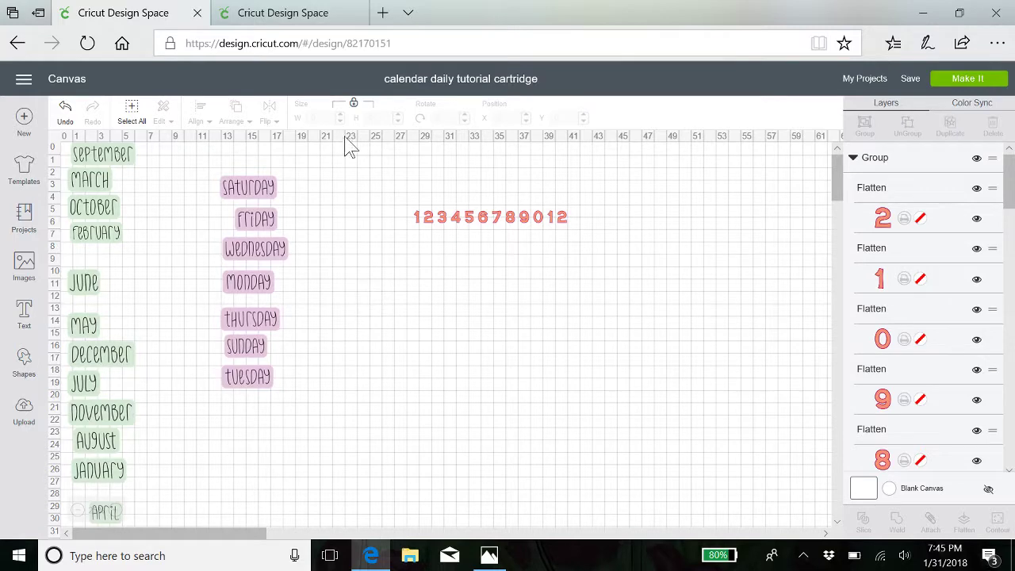
click(909, 79)
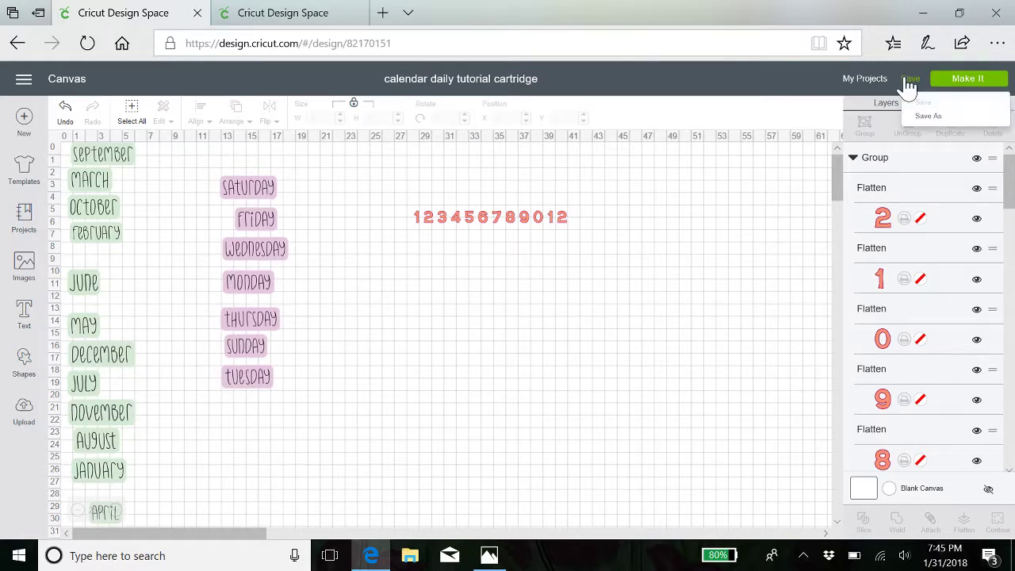
click(447, 355)
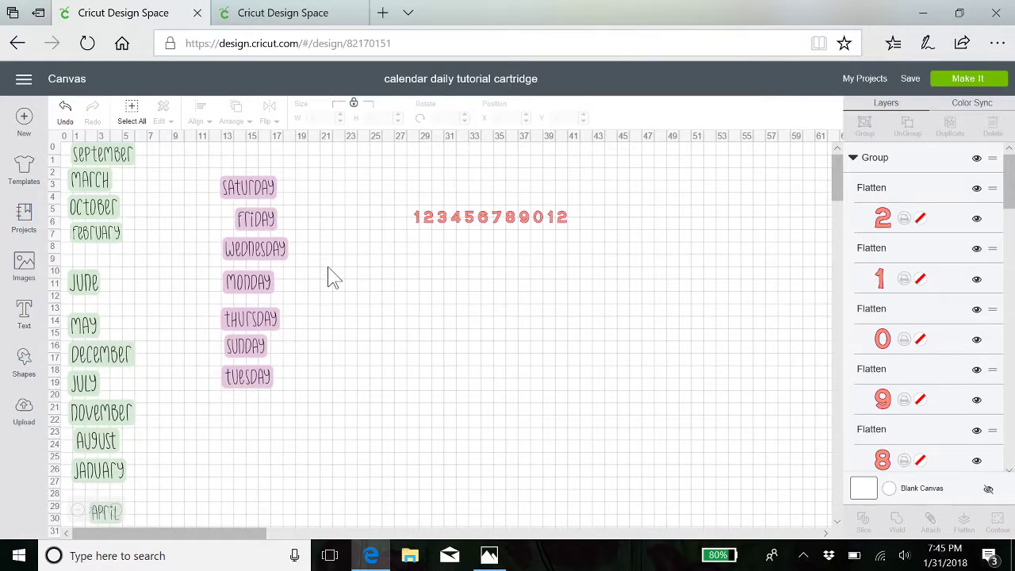
In the other, blank Design Space project, add a square and a circle and colour the circle light purple (#B08FC2).
click(273, 19)
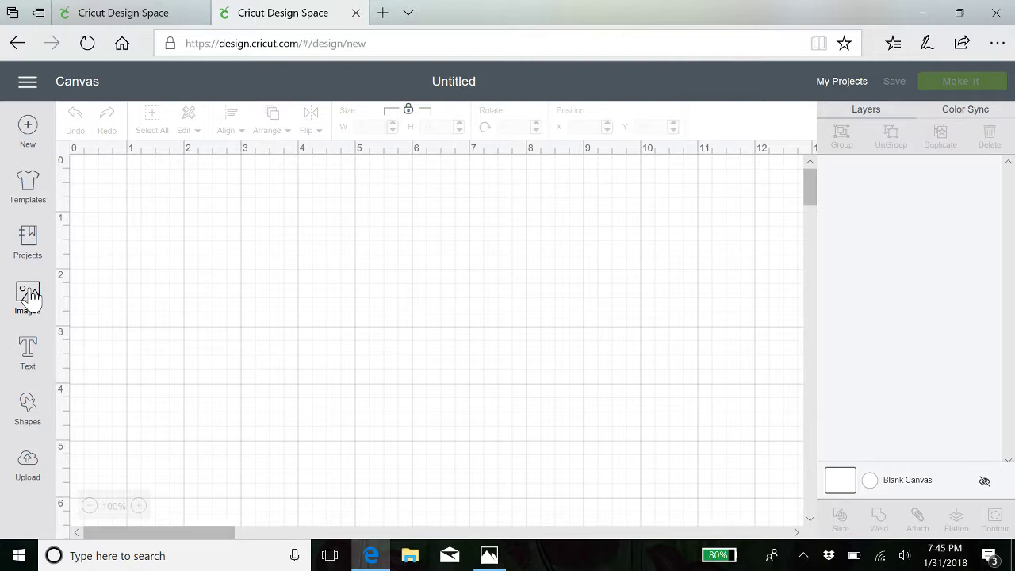
click(28, 411)
click(90, 300)
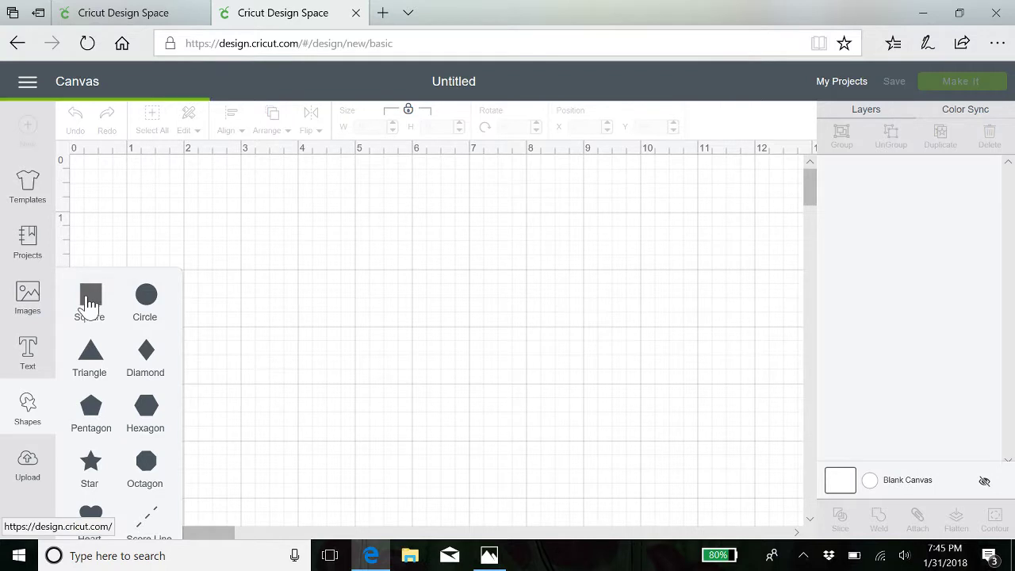
click(148, 300)
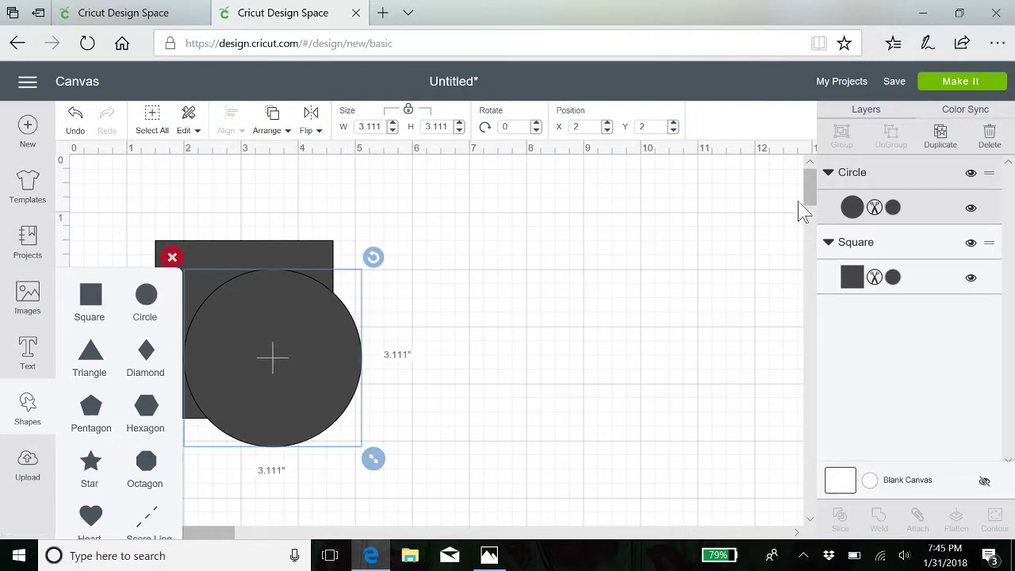
click(893, 207)
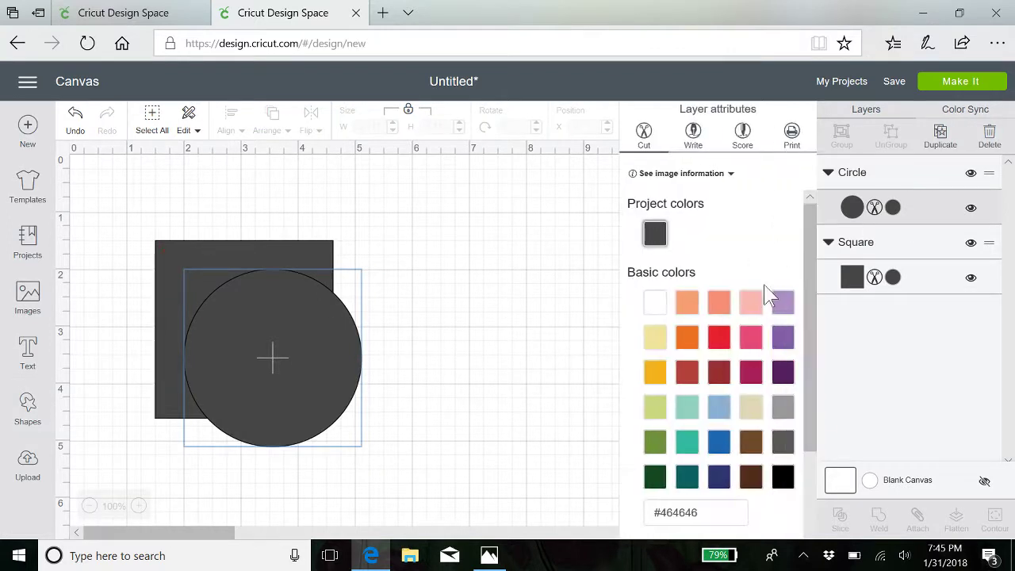
click(784, 307)
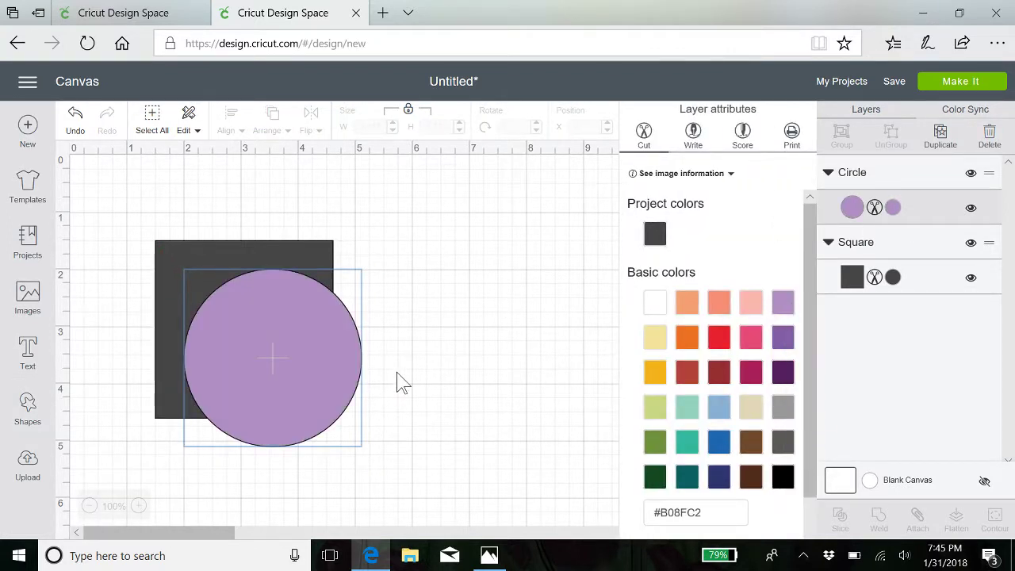
Duplicate the purple circle and place the two circles side by side over the square's left and right ends.
click(941, 135)
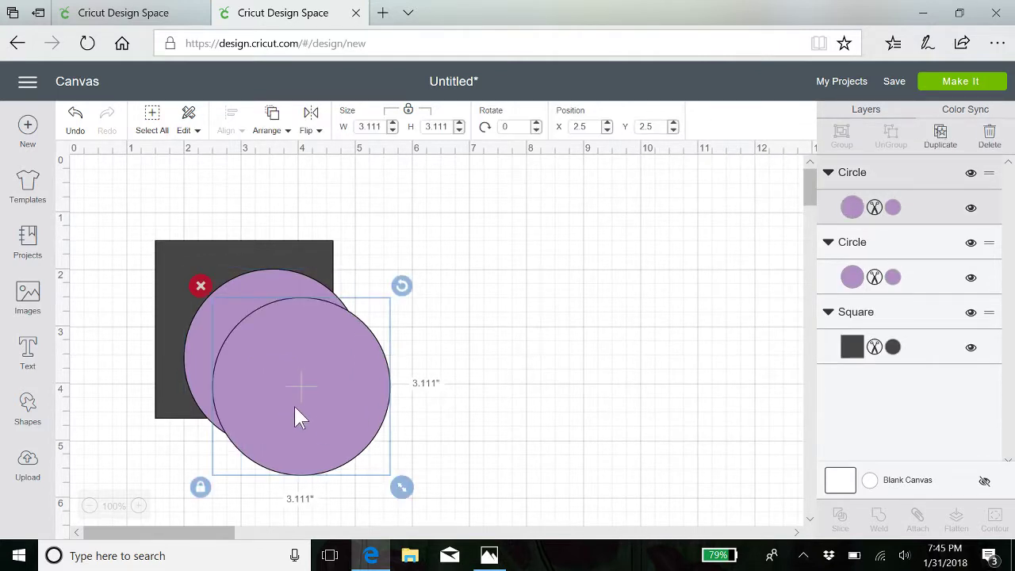
drag(294, 403, 553, 317)
drag(269, 369, 151, 340)
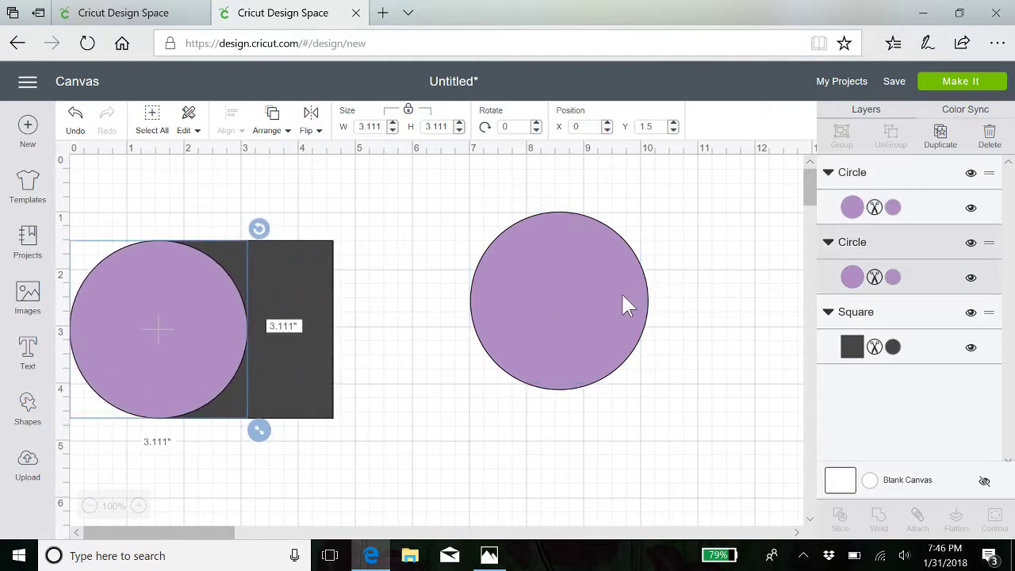
drag(622, 298, 350, 335)
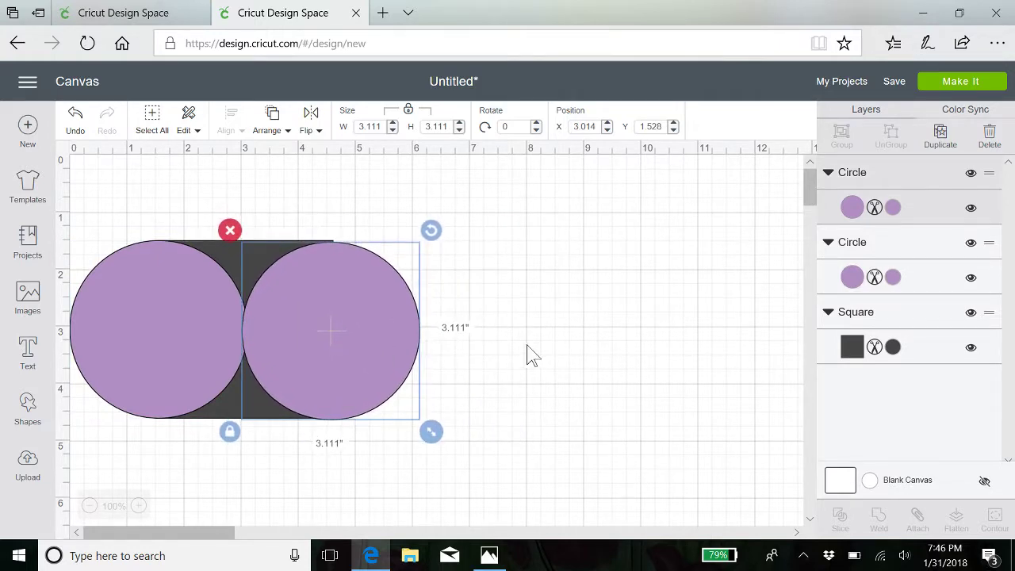
click(523, 349)
Try centring both circles and the square on one another, move the stack aside, and undo the moves and the alignment.
drag(413, 353, 145, 352)
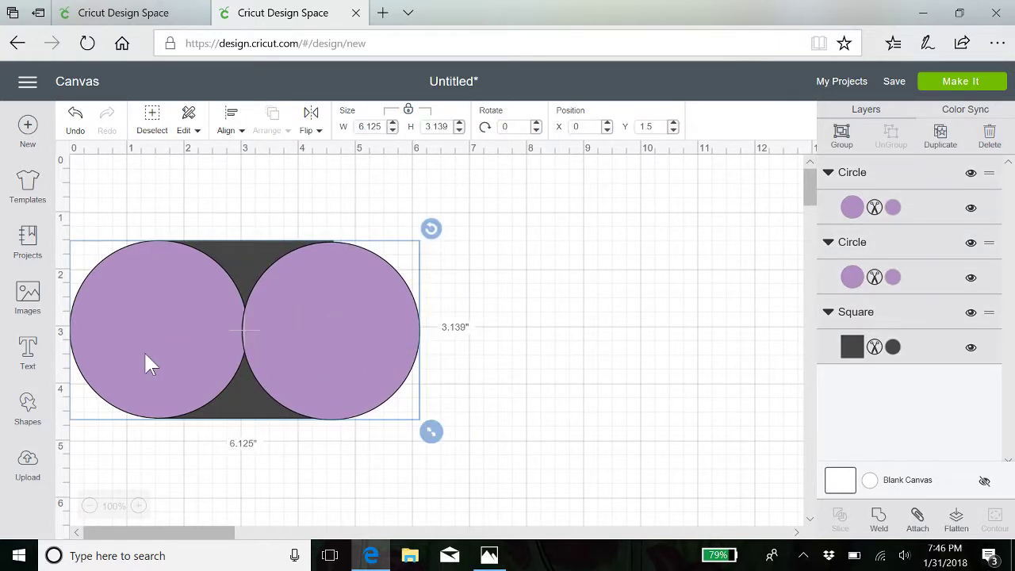
click(228, 126)
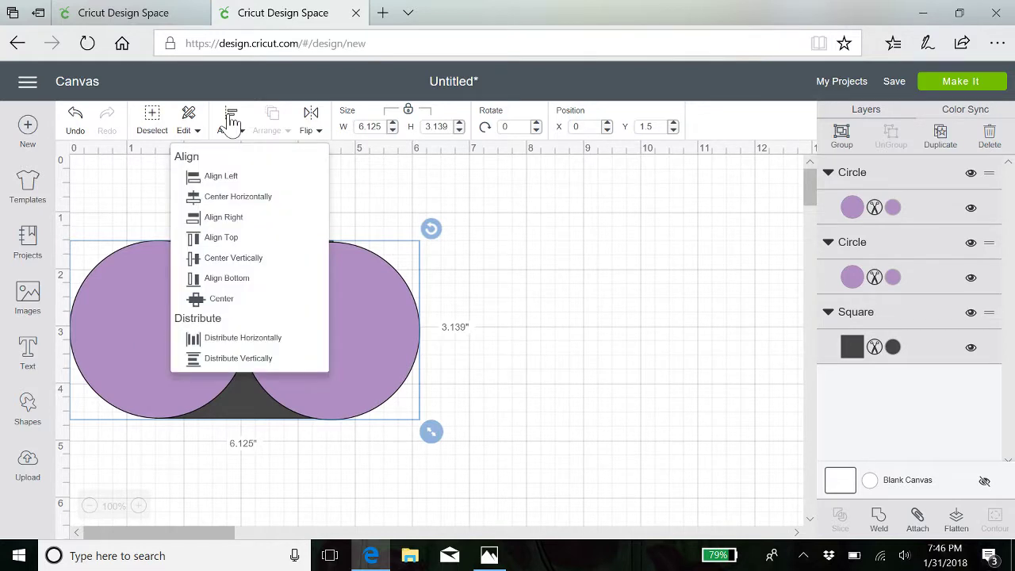
click(217, 301)
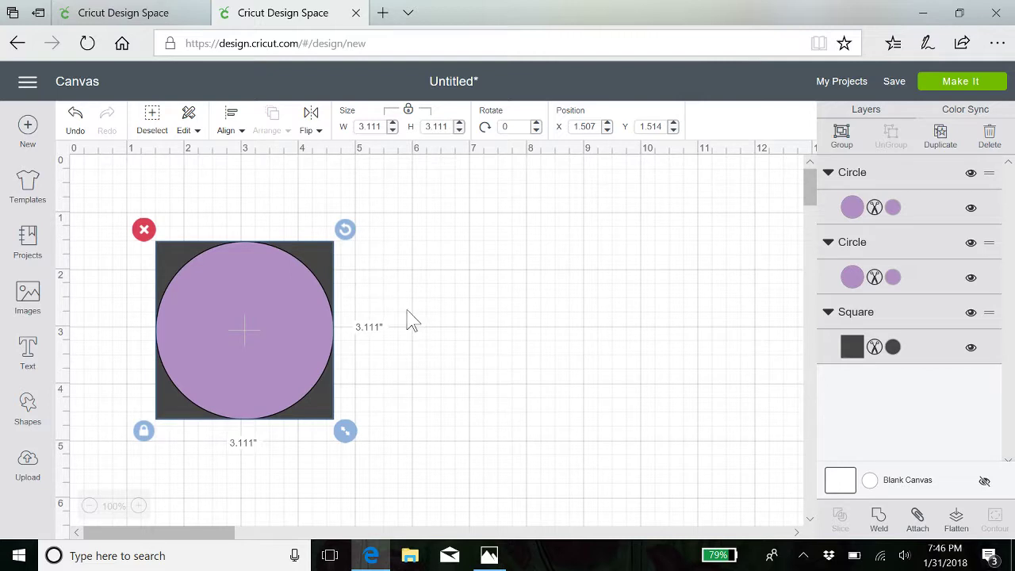
drag(278, 331, 310, 329)
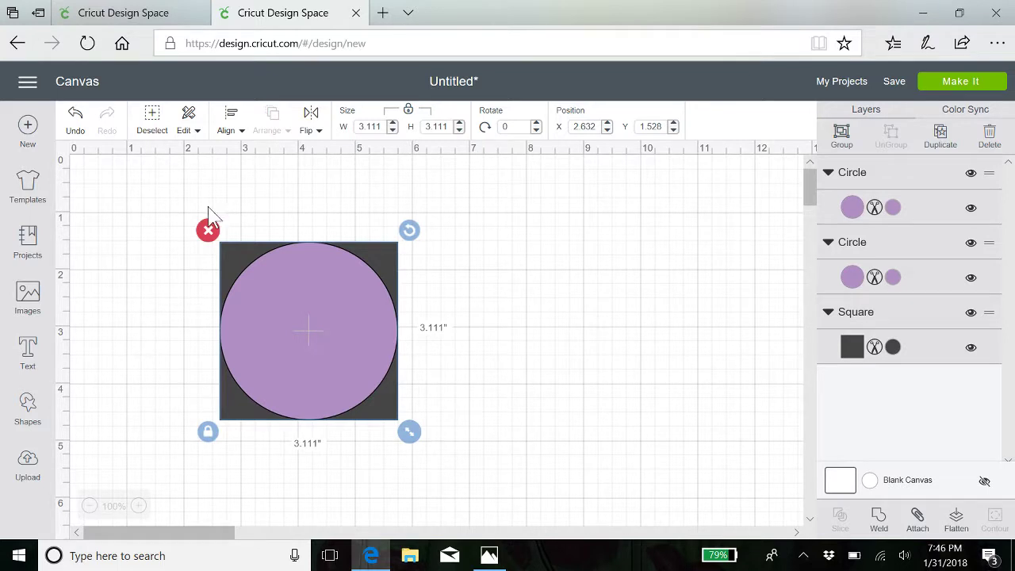
click(78, 123)
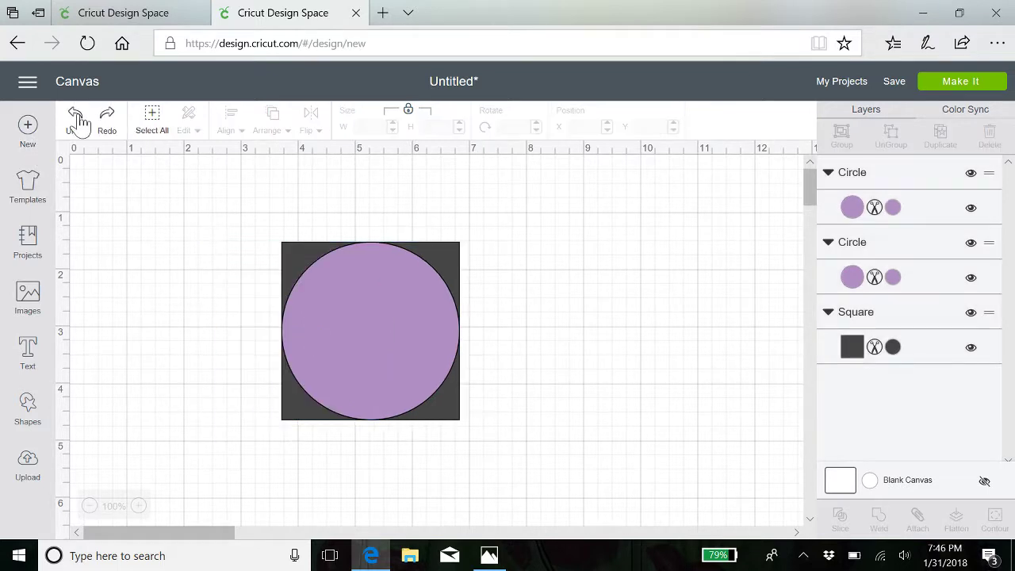
click(78, 123)
click(78, 123)
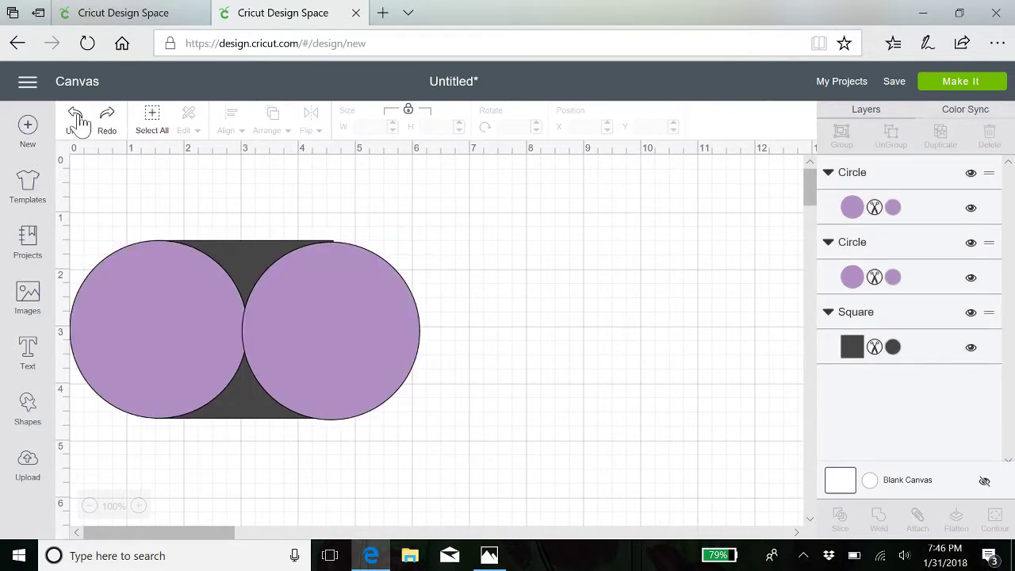
Align the bottoms of the two circles and the square, and weld them into one rounded shape.
drag(505, 302, 186, 316)
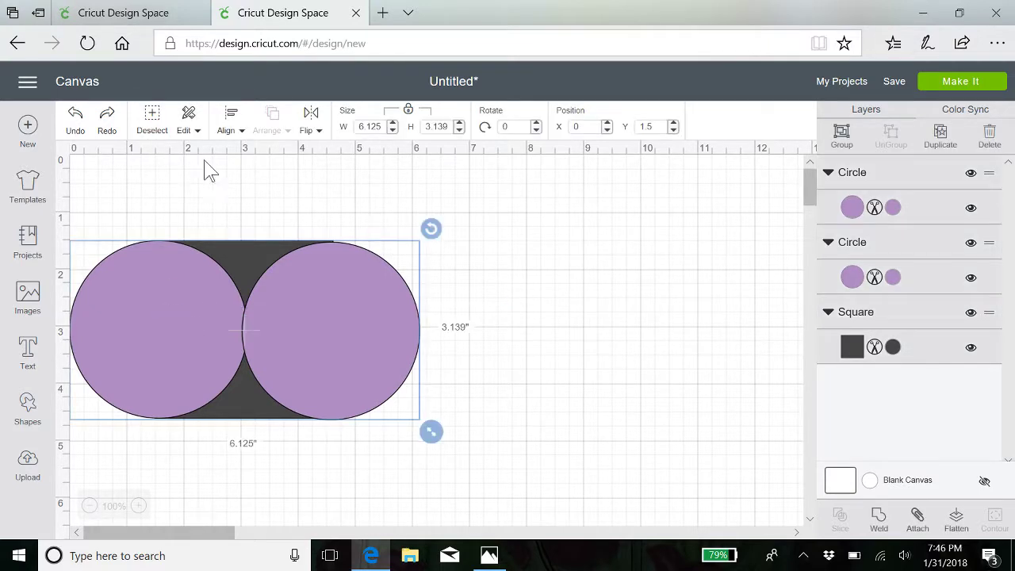
click(230, 126)
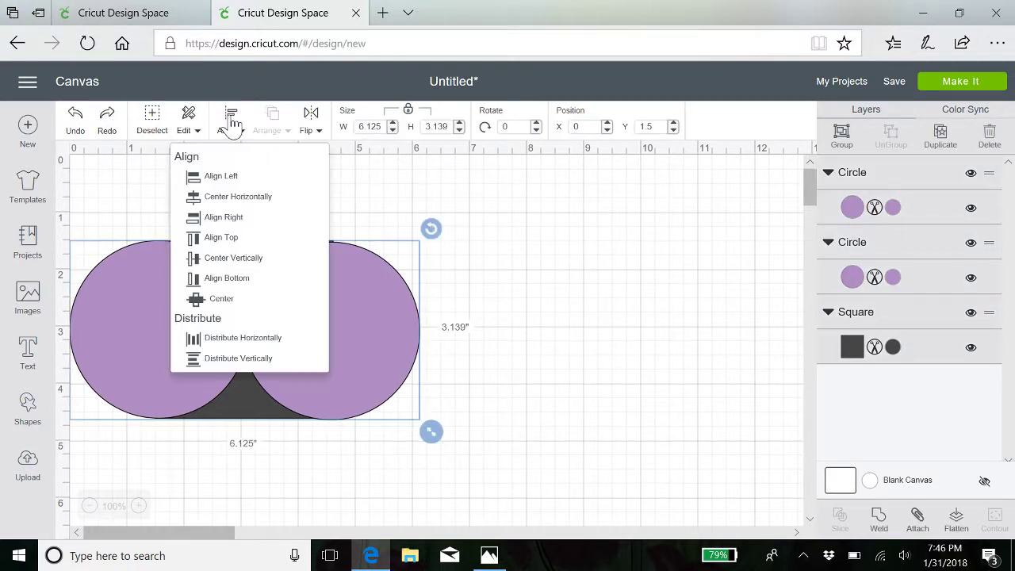
click(214, 279)
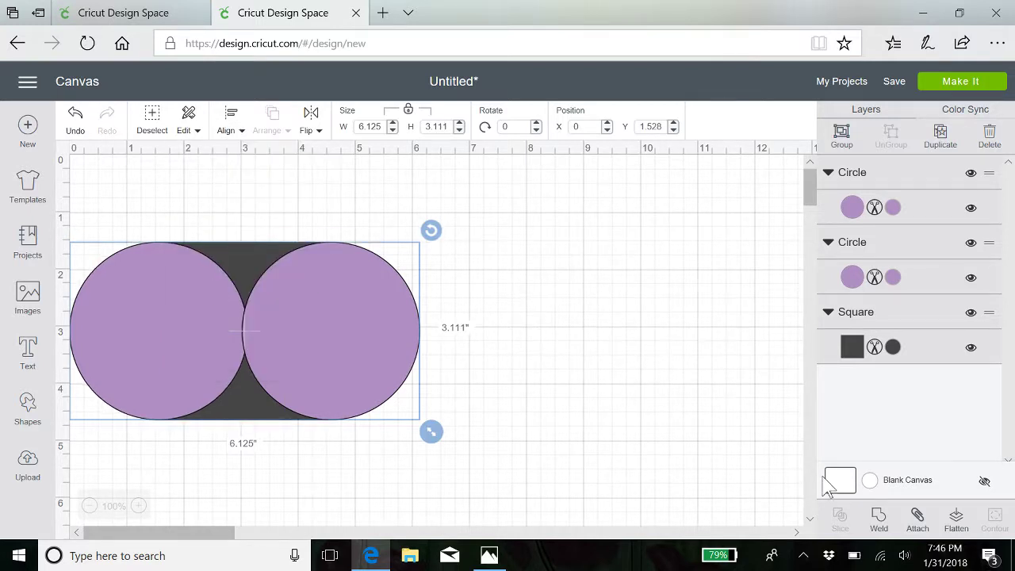
click(881, 521)
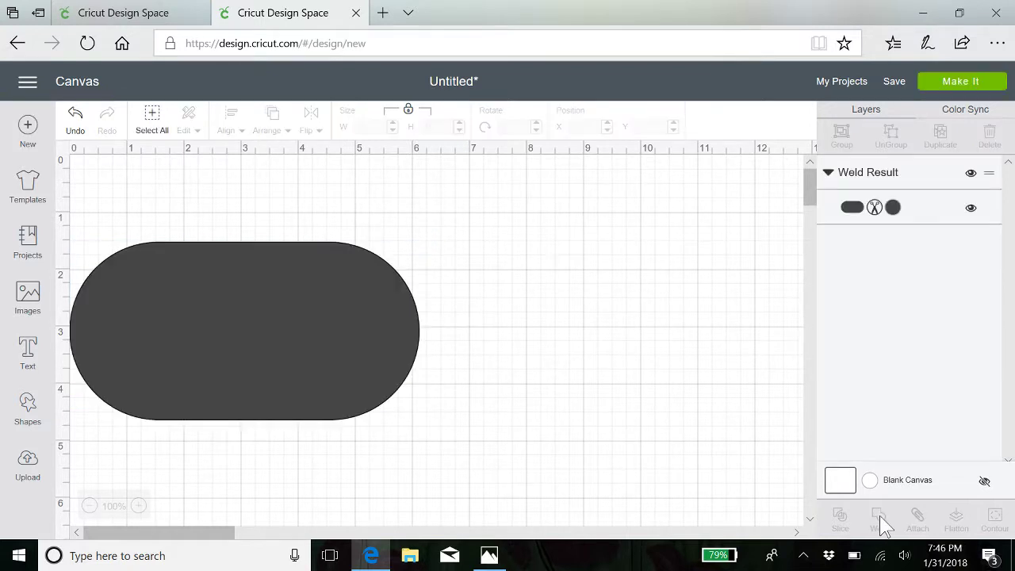
Scale the welded shape proportionally to about 5.79 by 2.94 inches and move it to about X 4.5, Y 1.3.
click(343, 324)
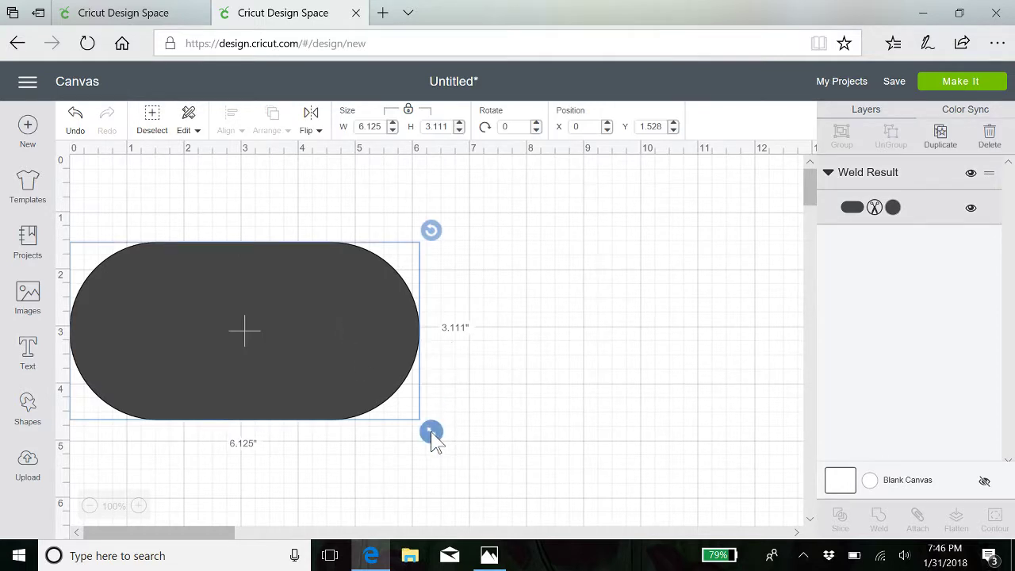
drag(432, 441, 415, 376)
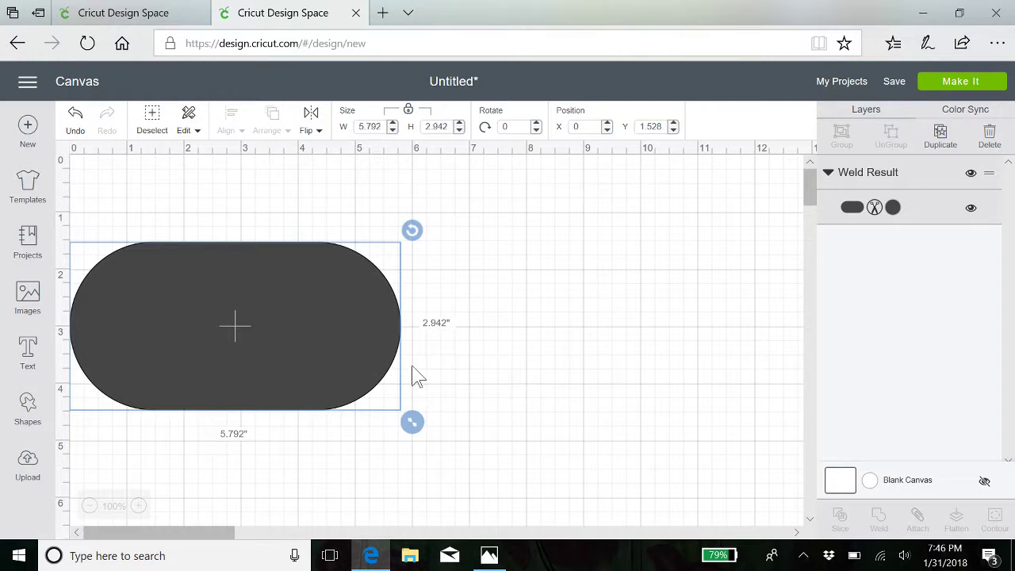
drag(254, 325, 505, 319)
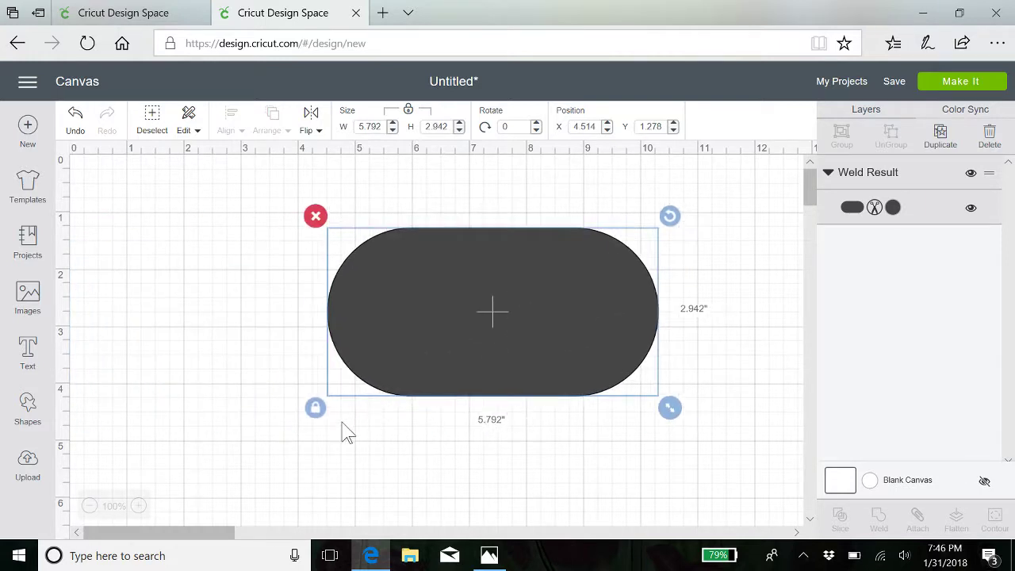
Unlock the welded shape's proportions and resize it to 4 inches wide by 1 inch high.
click(315, 409)
drag(669, 409, 564, 315)
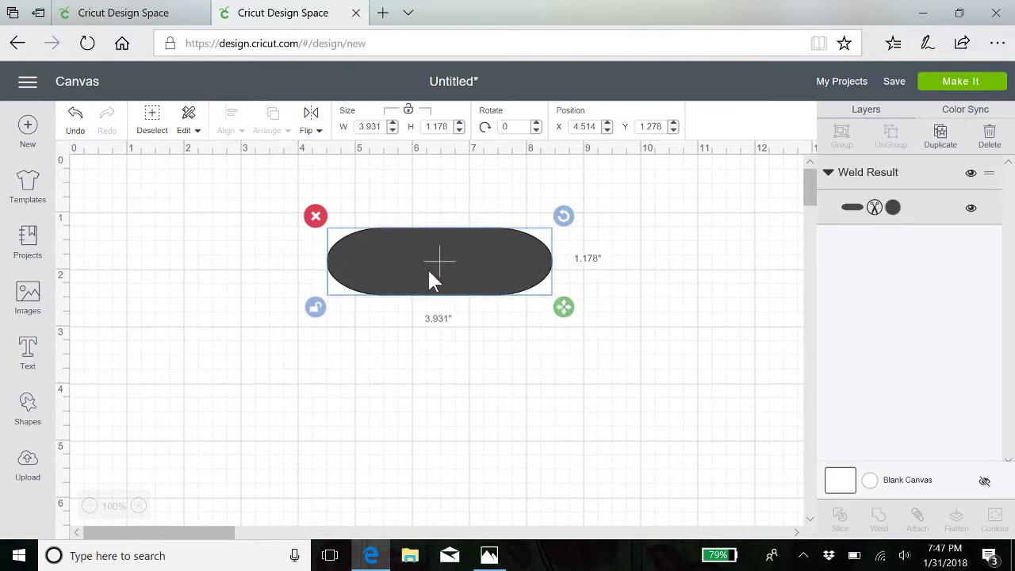
click(369, 126)
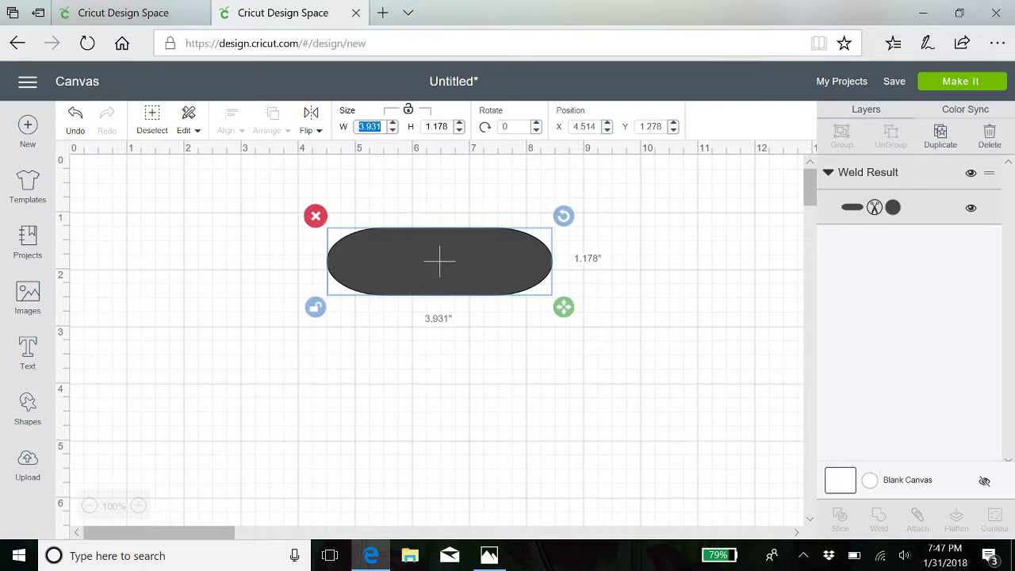
text(4)
click(439, 127)
drag(448, 127, 424, 127)
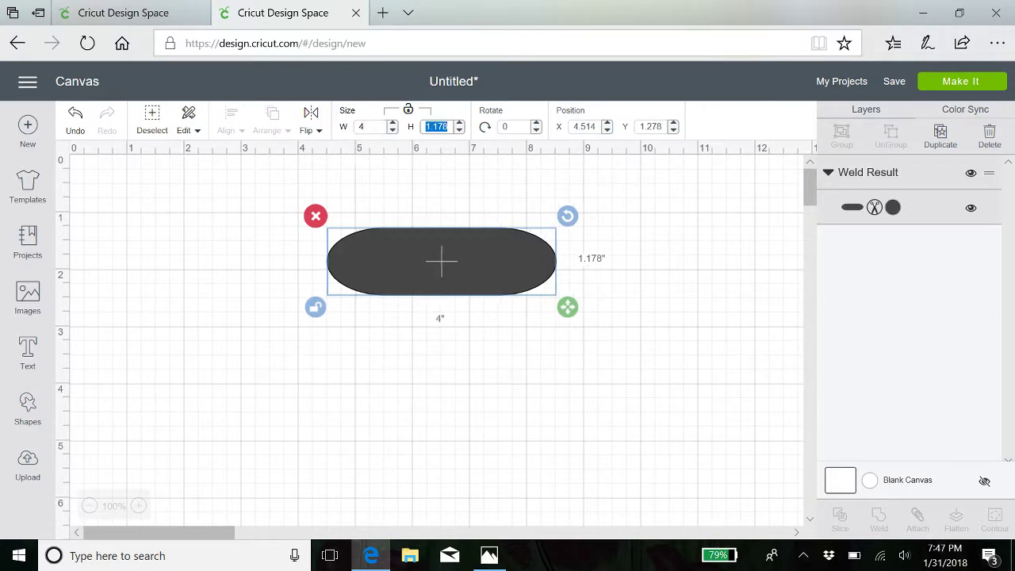
text(1)
key(Return)
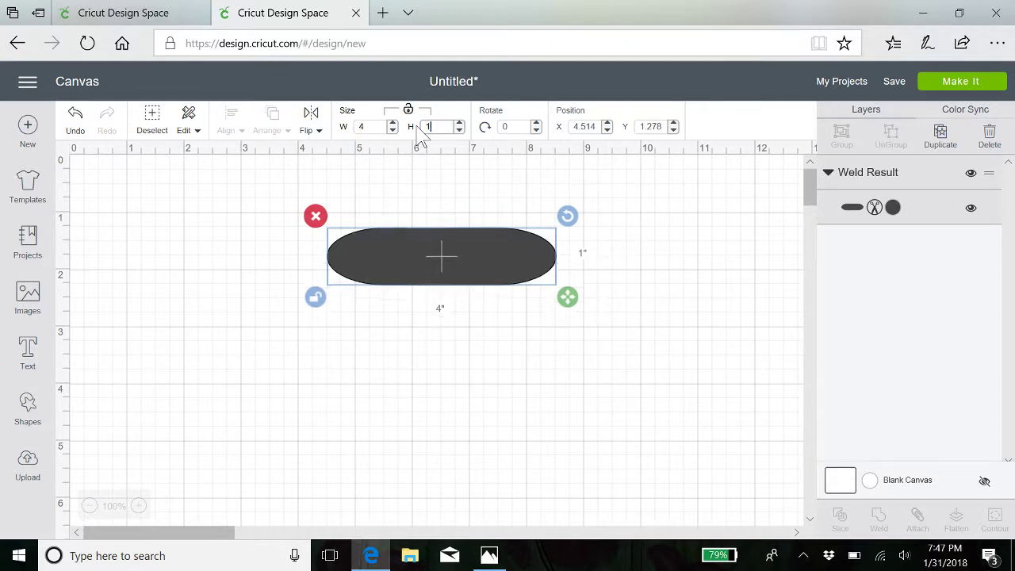
Move the rounded label to about X 0.28, Y 0.35 and recolour it light purple, #B08FC2.
drag(448, 259, 201, 204)
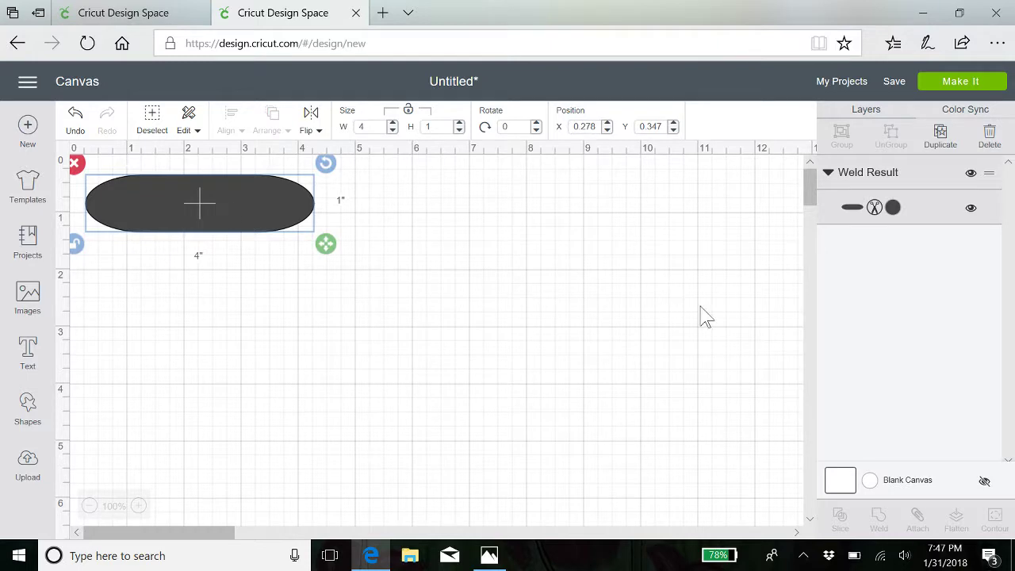
click(894, 207)
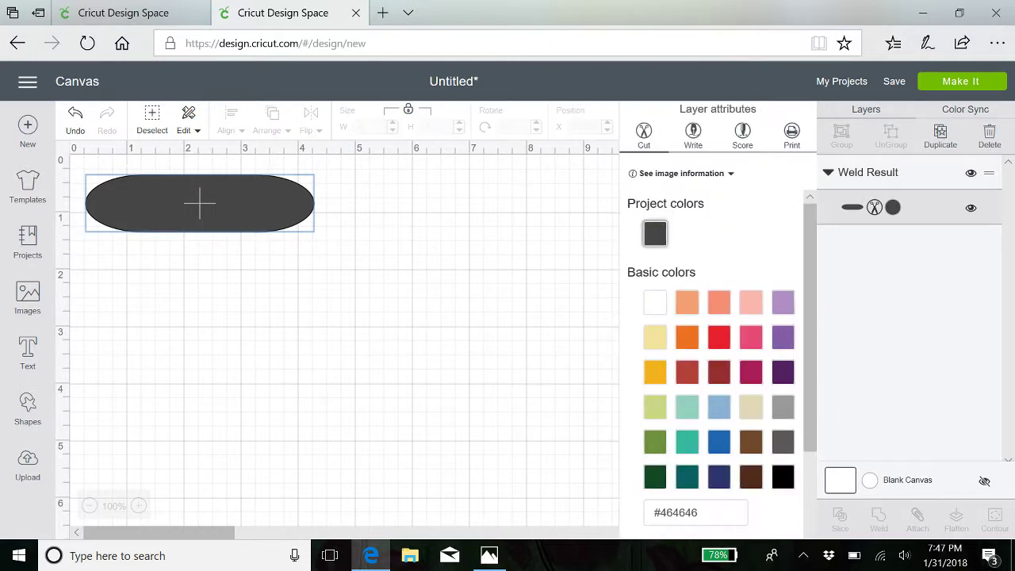
click(784, 303)
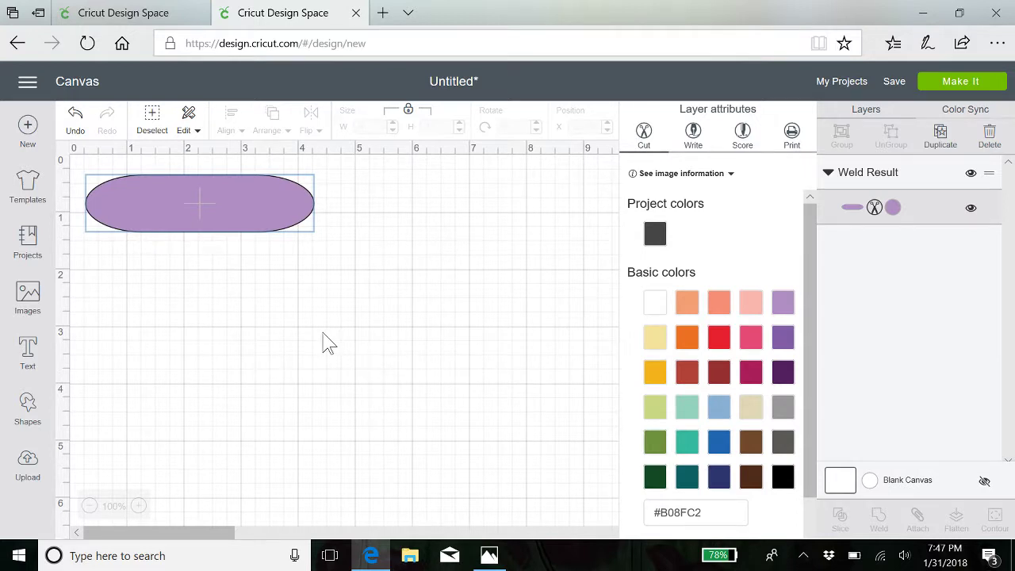
Duplicate the purple label six times to make seven labels.
click(940, 136)
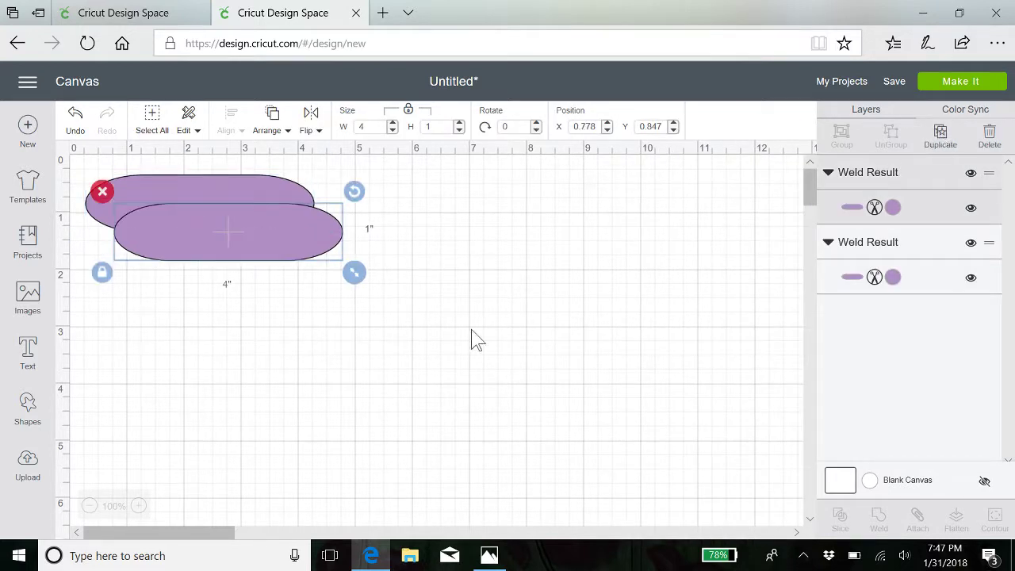
click(942, 138)
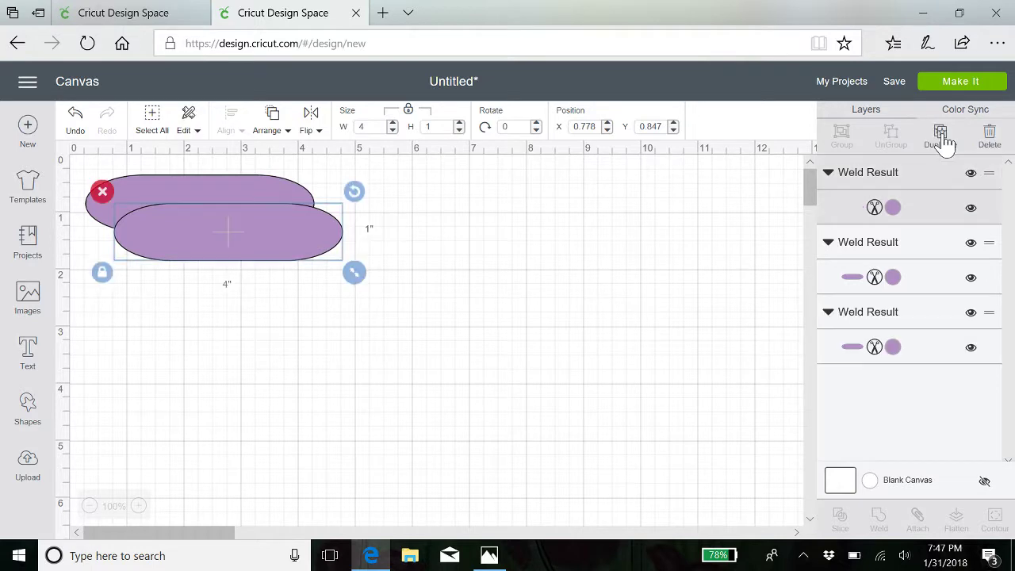
click(942, 138)
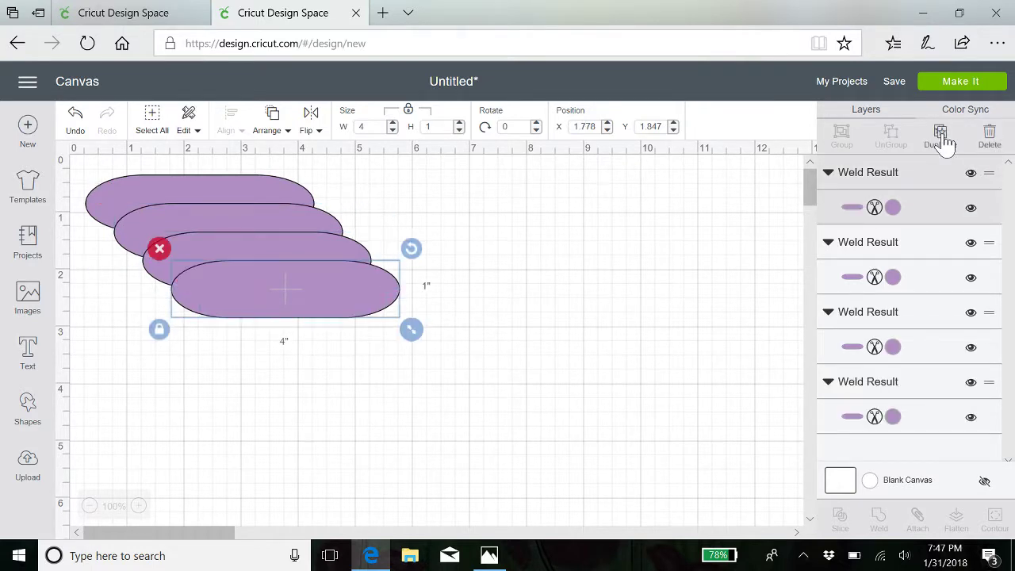
click(943, 136)
click(942, 136)
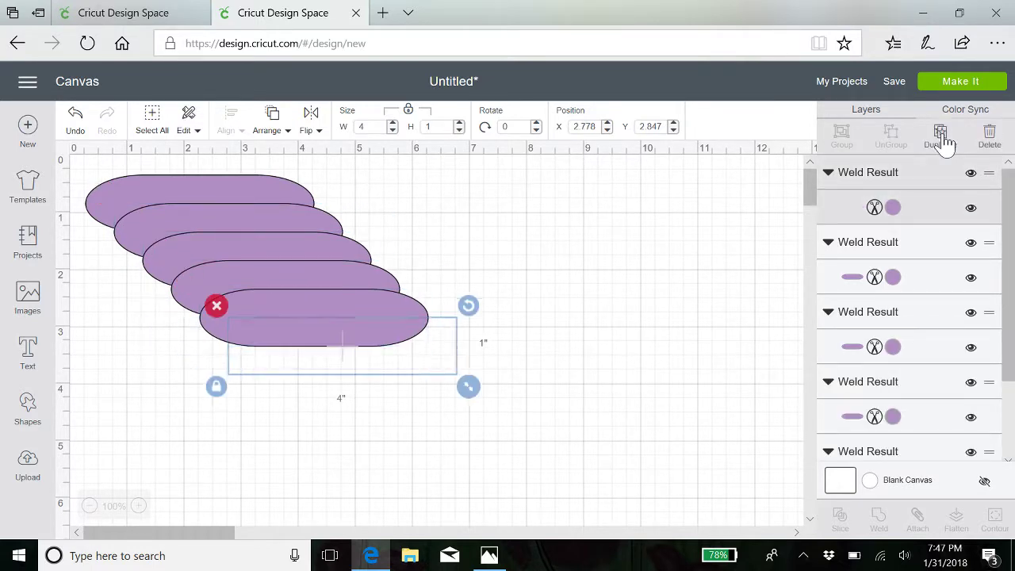
click(942, 138)
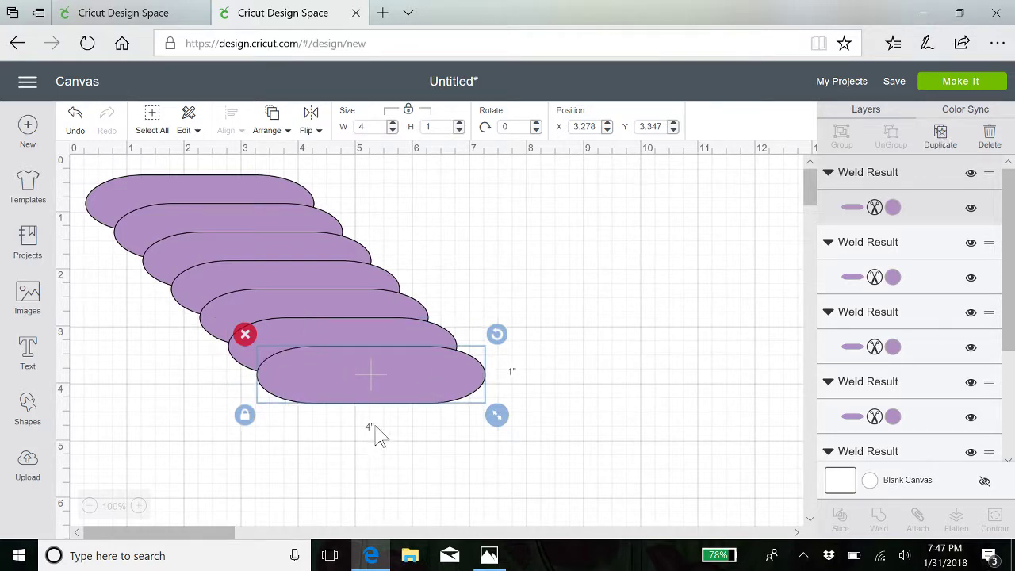
Move the last label copy below the others to the canvas's left edge, at about Y 6.97.
drag(420, 375, 229, 517)
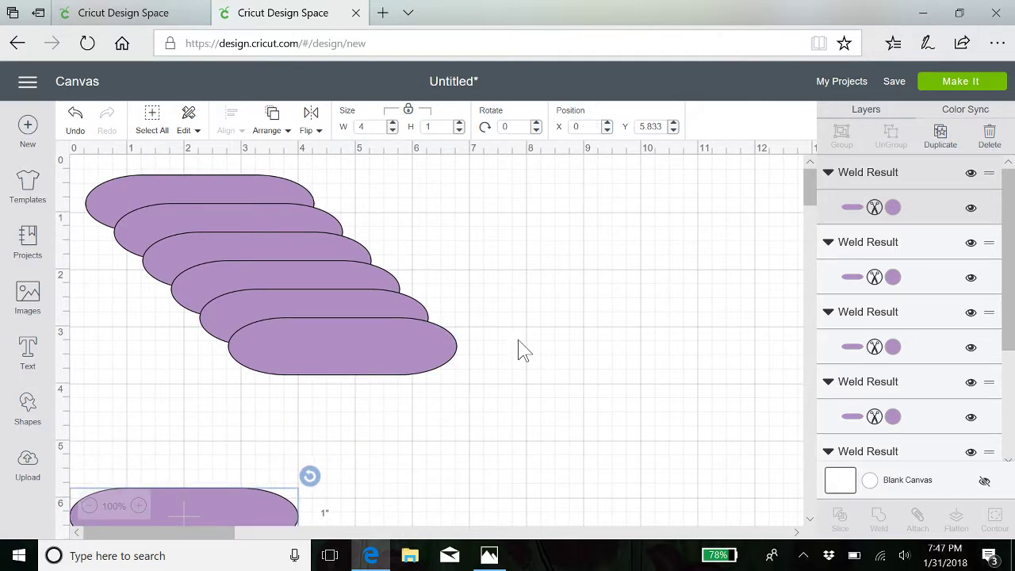
scroll(518, 349, down, 5)
drag(180, 239, 174, 279)
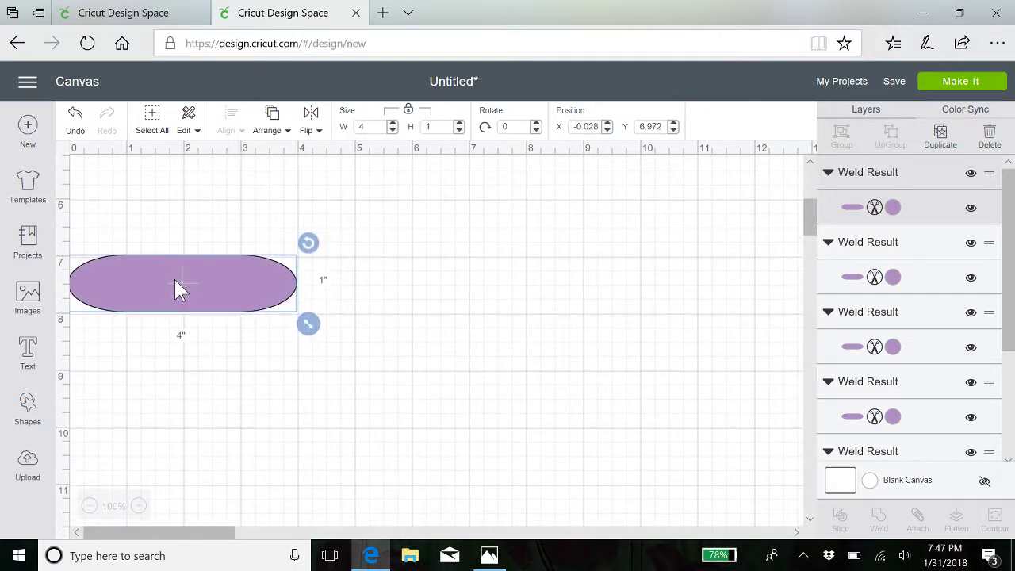
Align all seven labels by their left edges and distribute them vertically into an evenly spaced column.
click(89, 506)
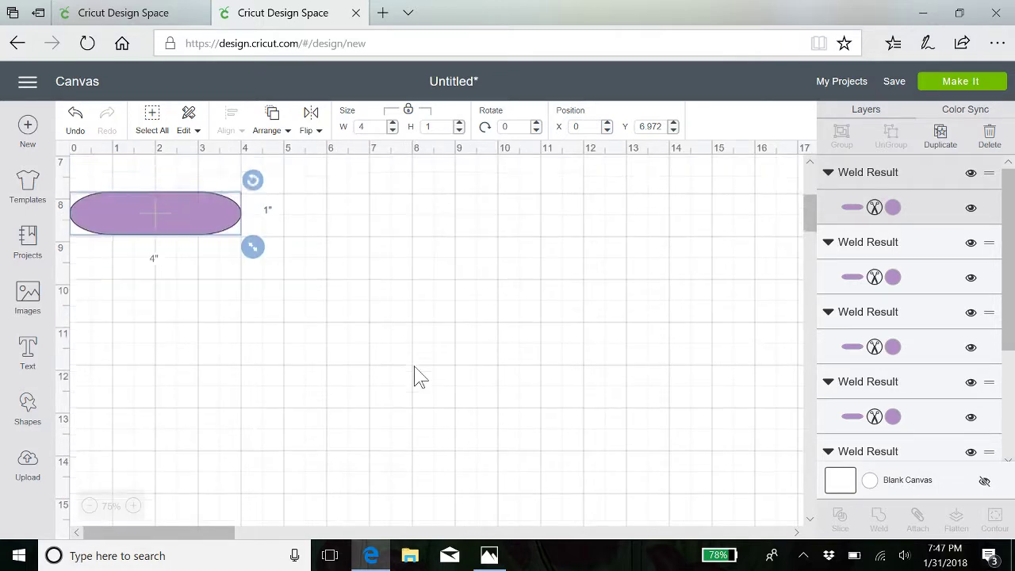
scroll(415, 376, up, 4)
click(339, 511)
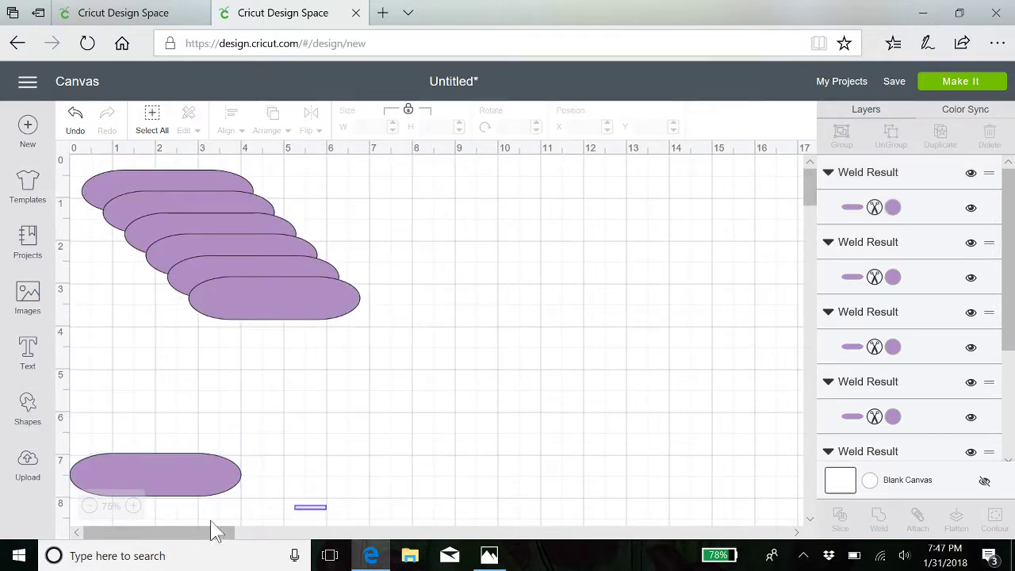
click(152, 119)
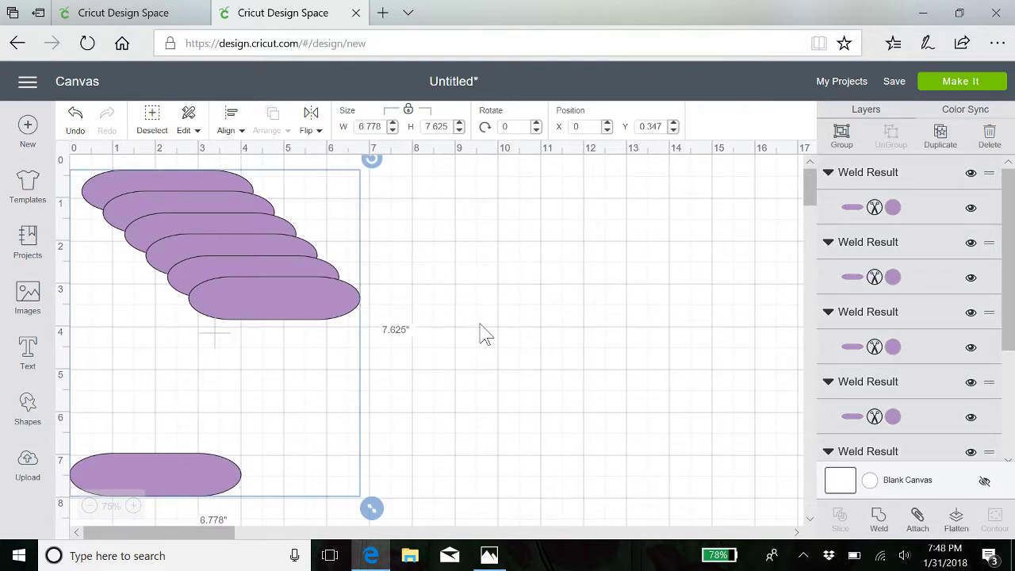
click(230, 128)
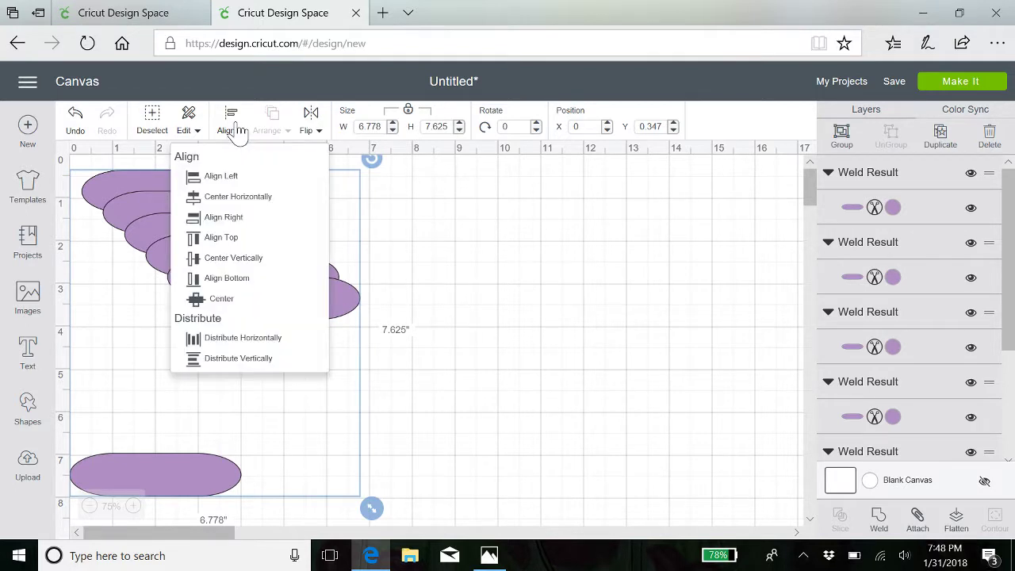
click(219, 177)
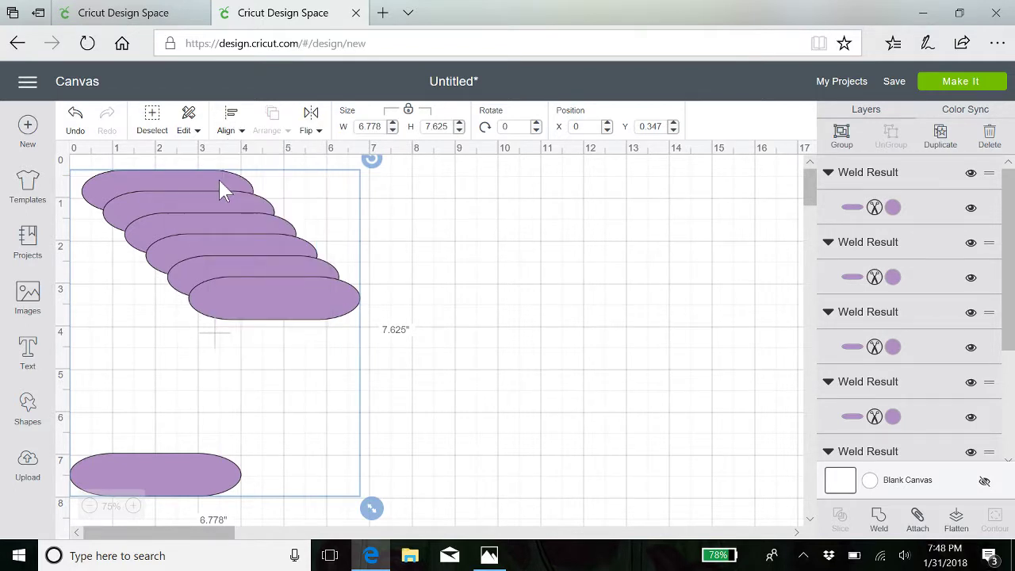
click(230, 128)
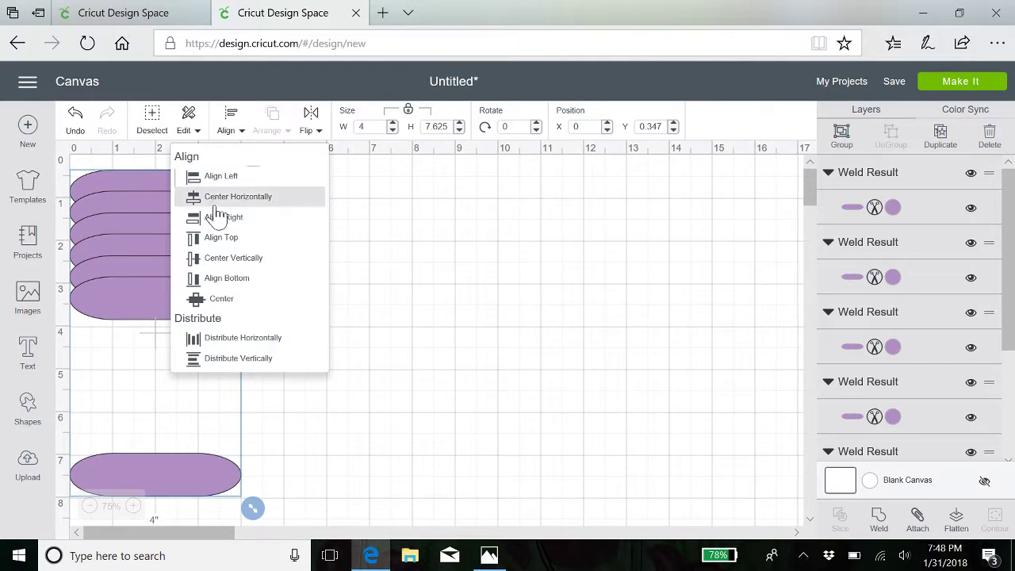
click(234, 358)
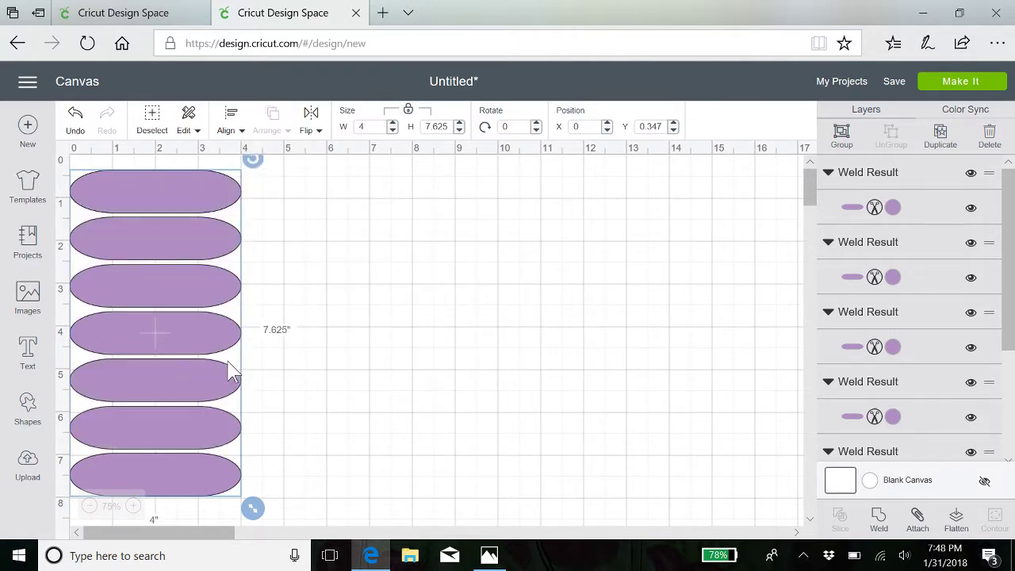
click(411, 334)
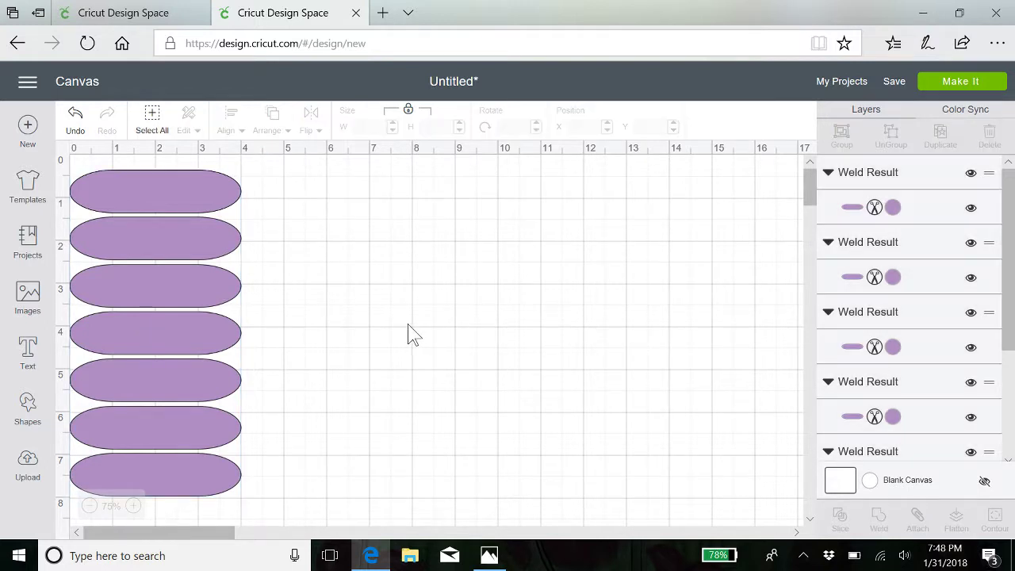
Duplicate the uppermost label in the column and move the copy to about X 13.4, Y 0.53.
click(195, 180)
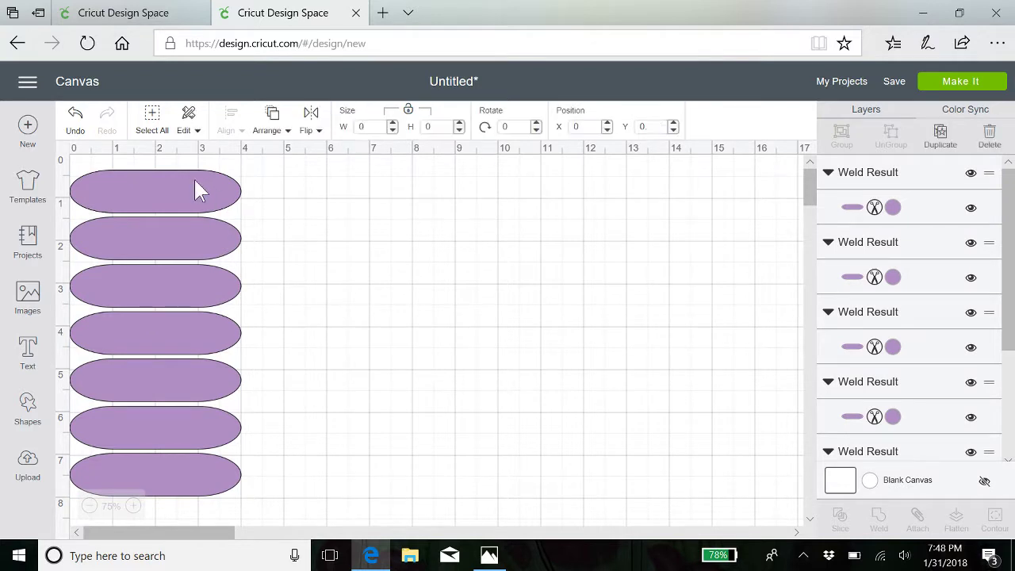
click(941, 133)
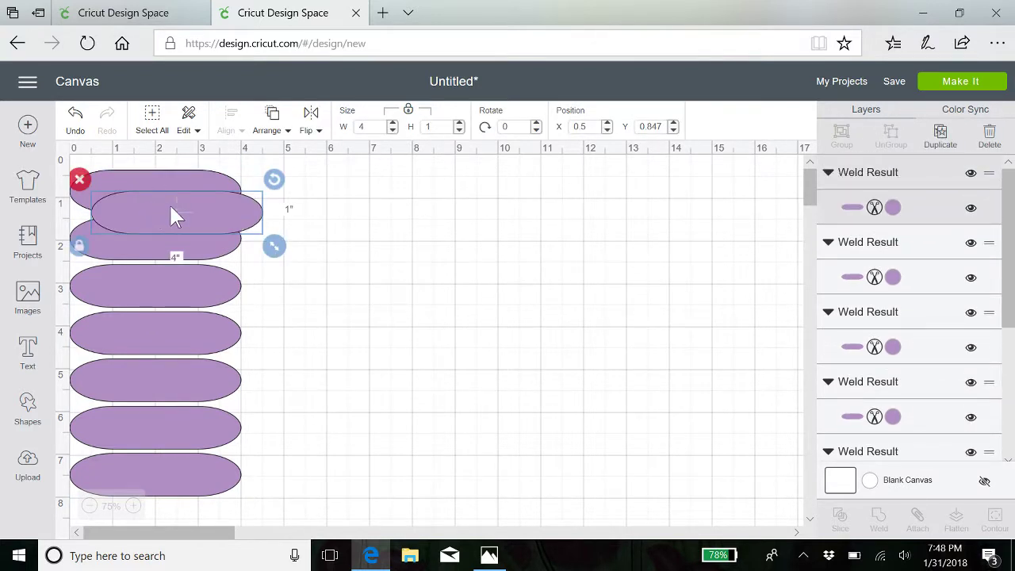
drag(174, 216, 673, 202)
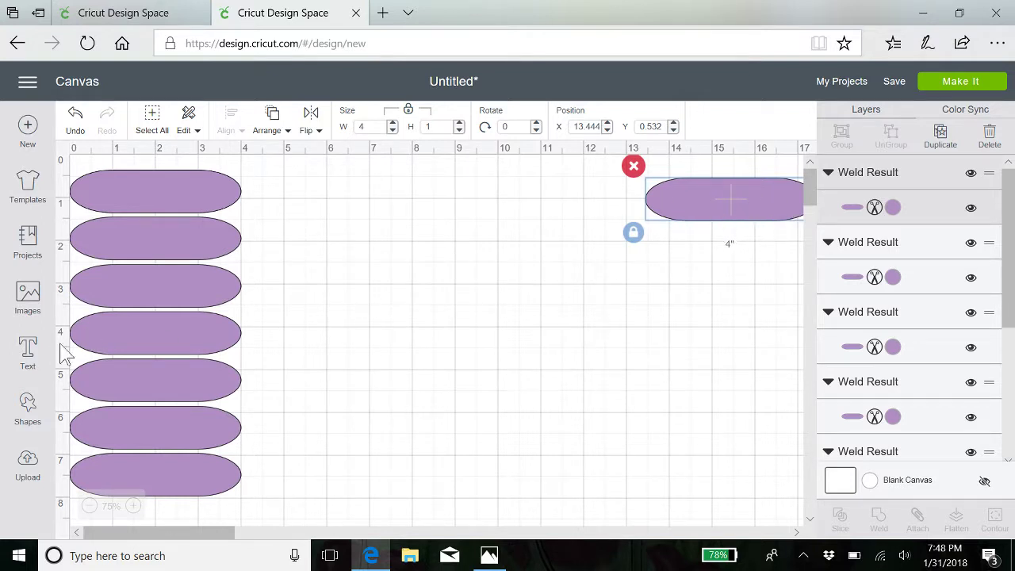
click(28, 409)
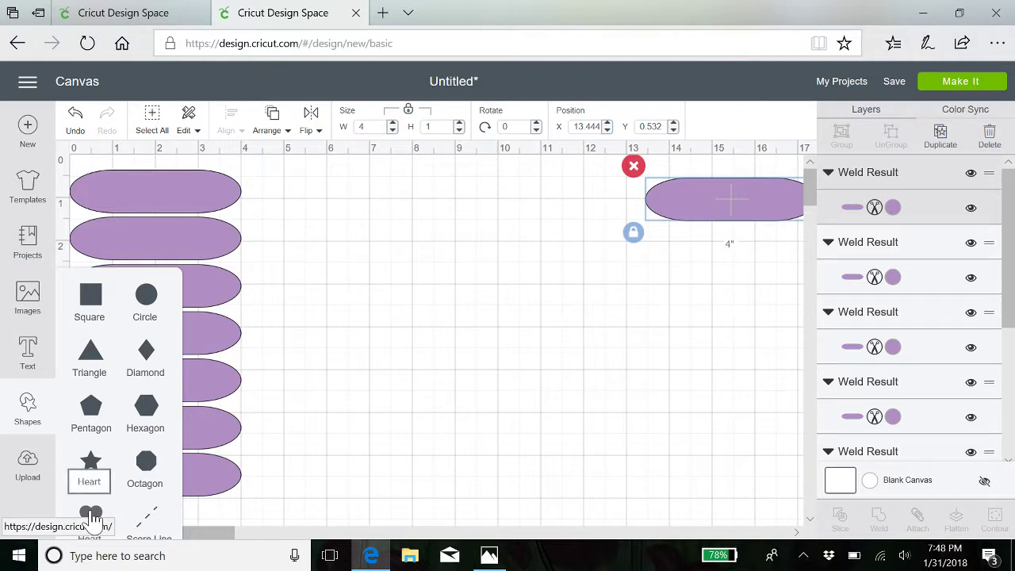
click(401, 384)
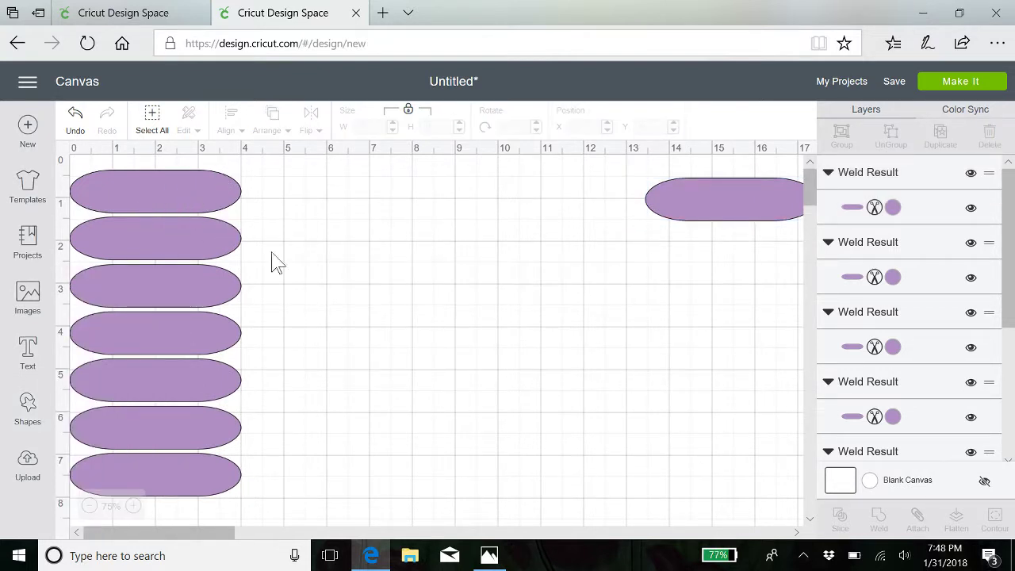
Add a text object to the canvas with Monday, Tuesday and Wednesday on separate lines.
click(28, 353)
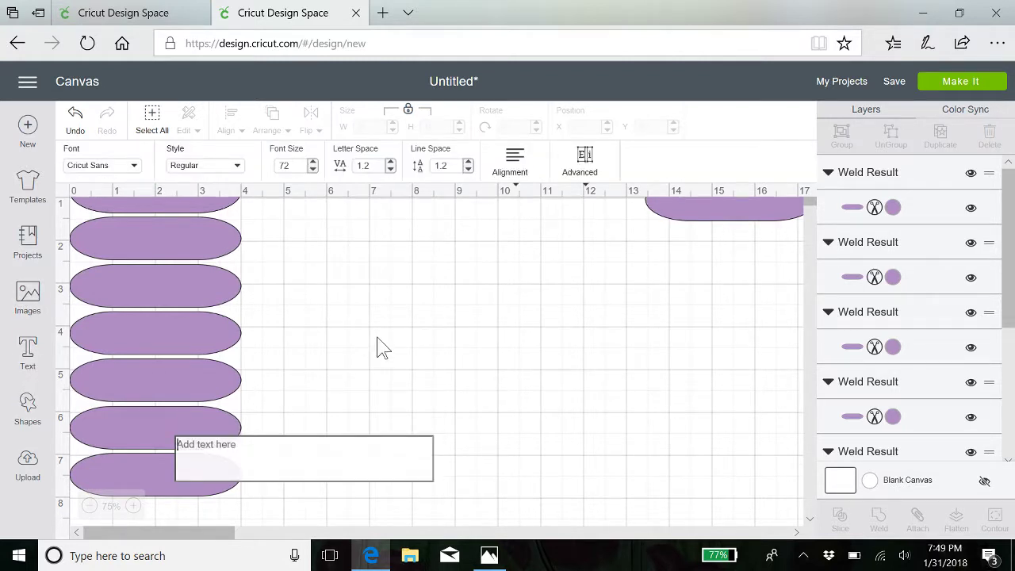
text(Monday)
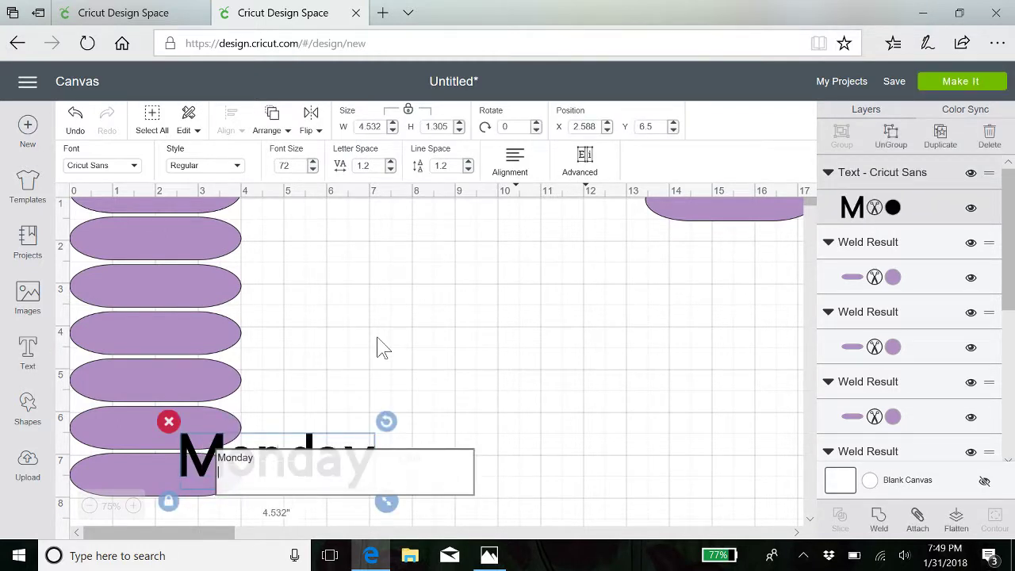
key(Return)
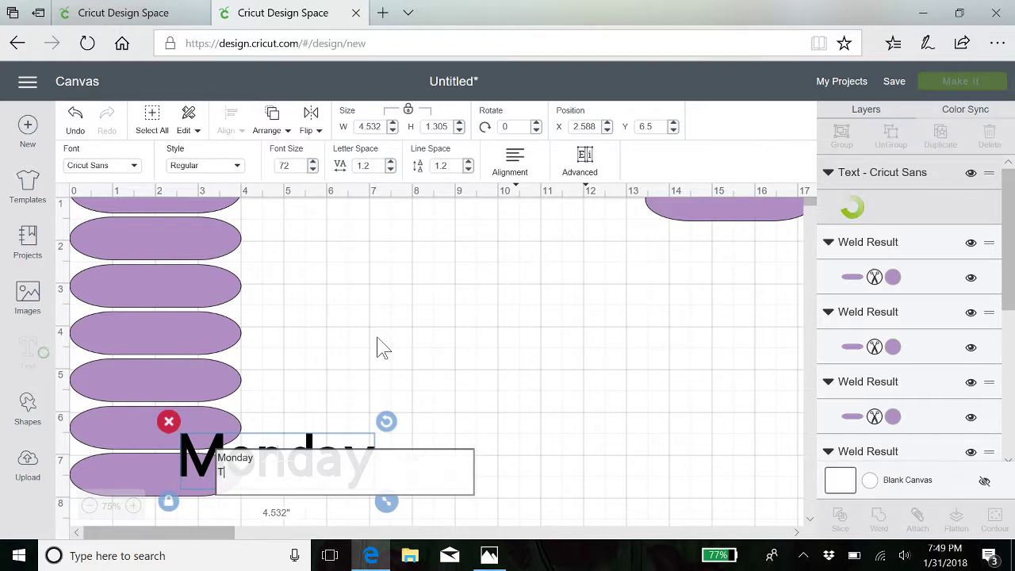
text(Tuesday)
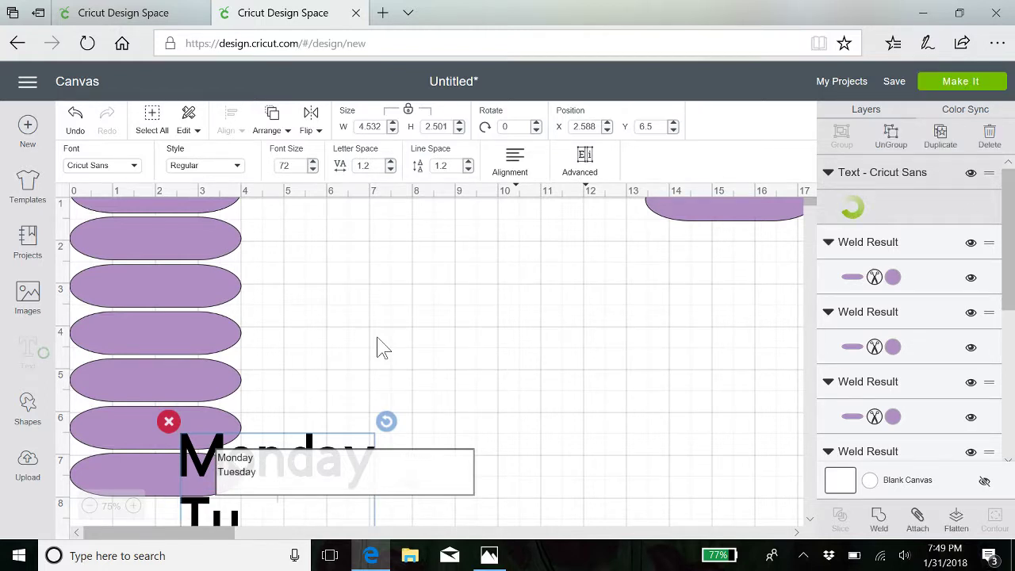
key(Return)
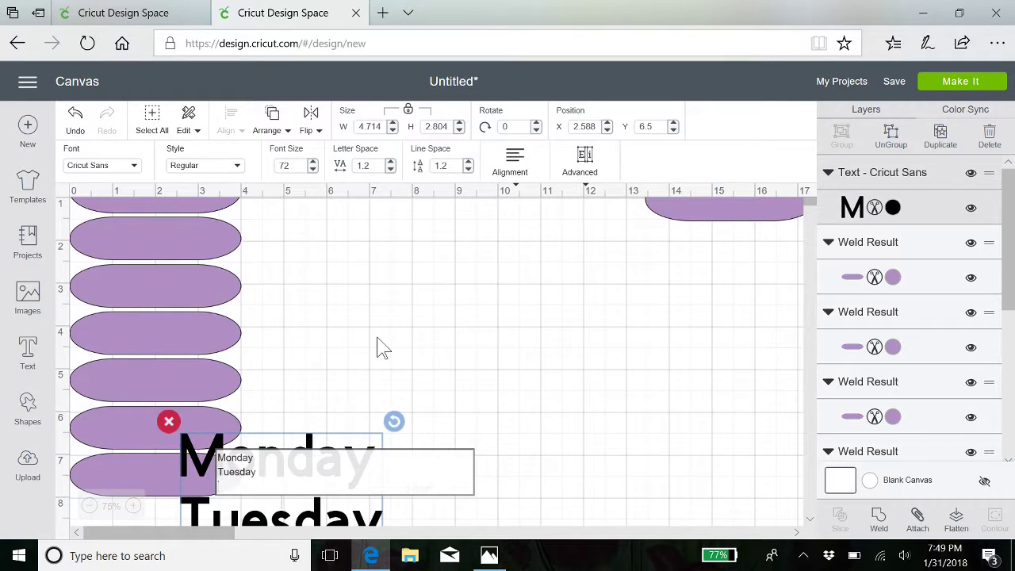
text(Wed)
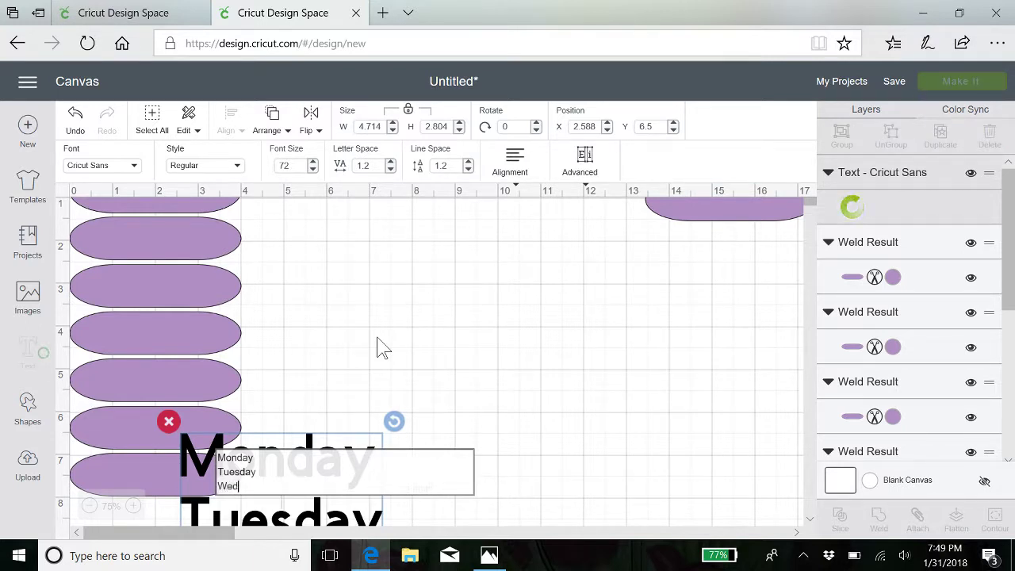
text(nesday)
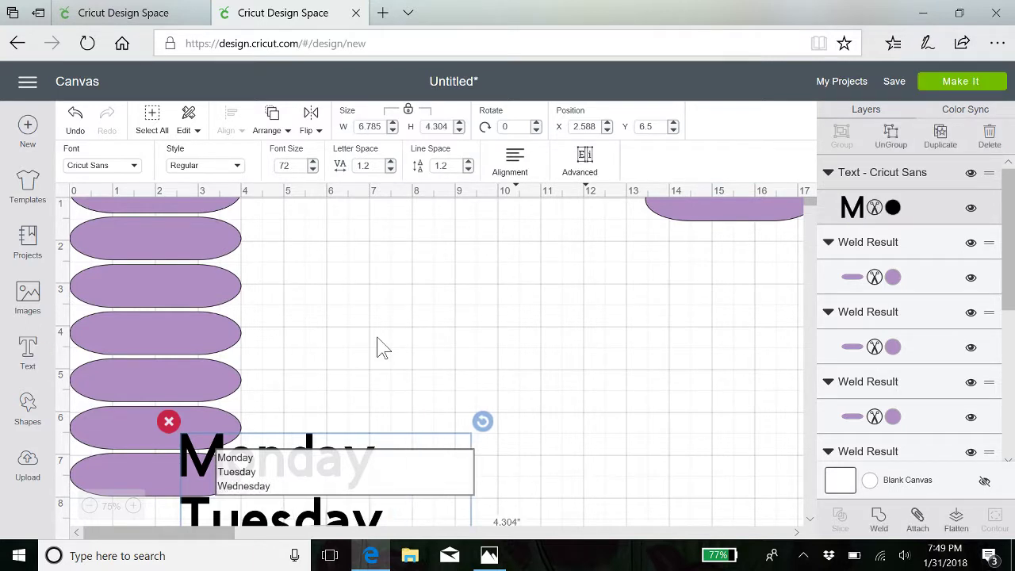
key(Return)
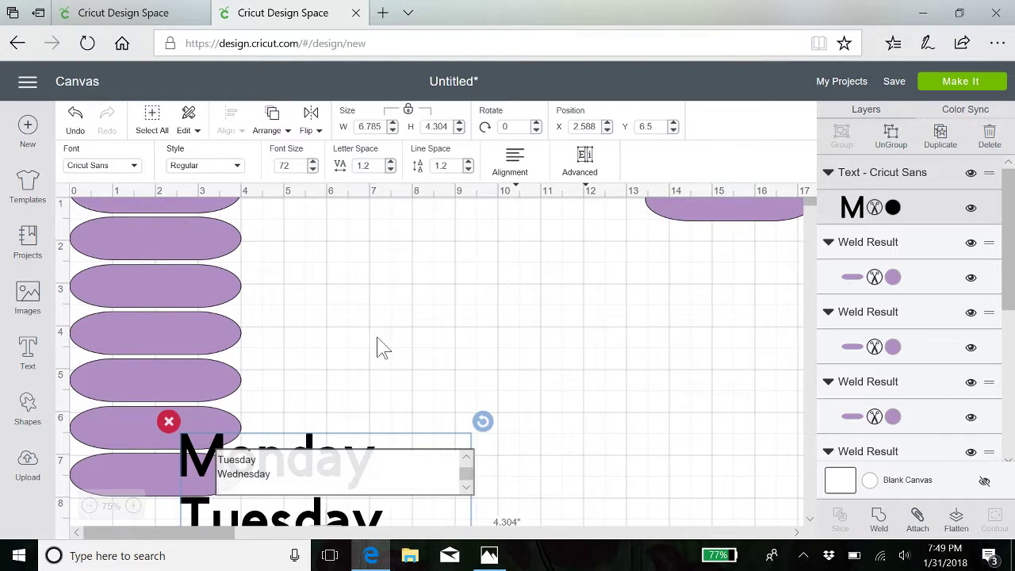
Continue the weekday text with Thursday, Friday, Saturday and Sunday, each on its own line.
text(Thursday)
key(Return)
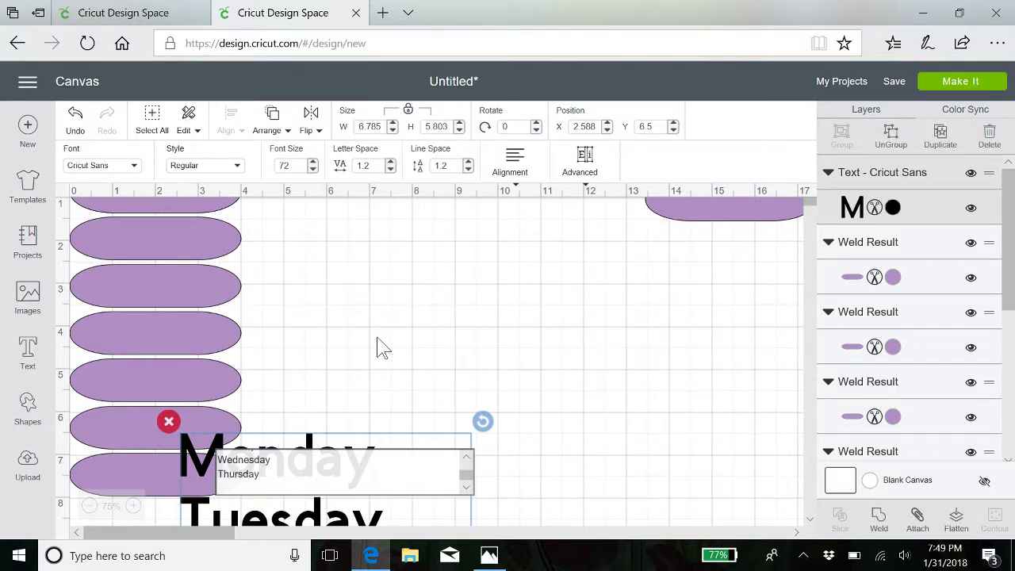
text(Friday)
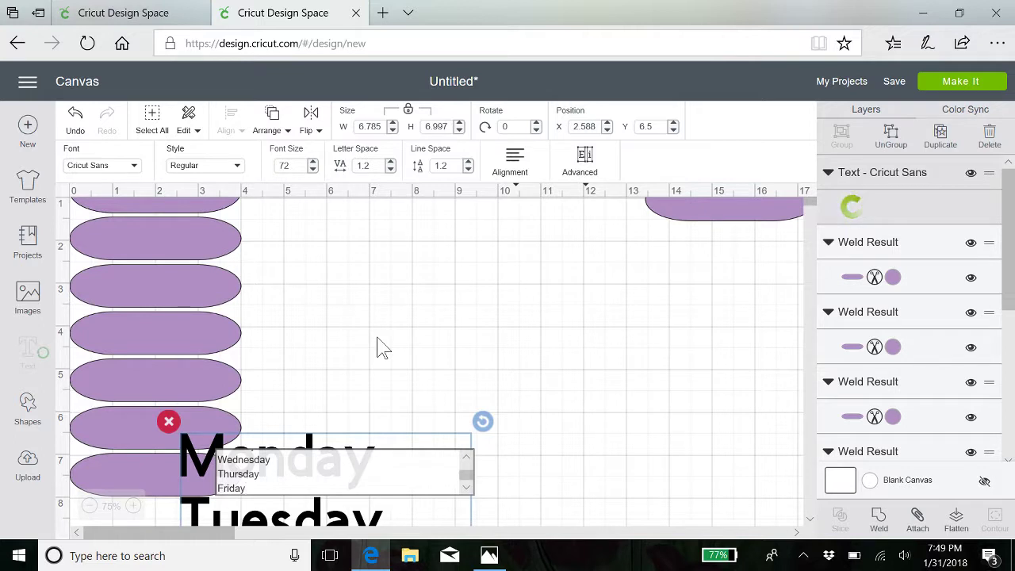
key(Return)
text(Satu)
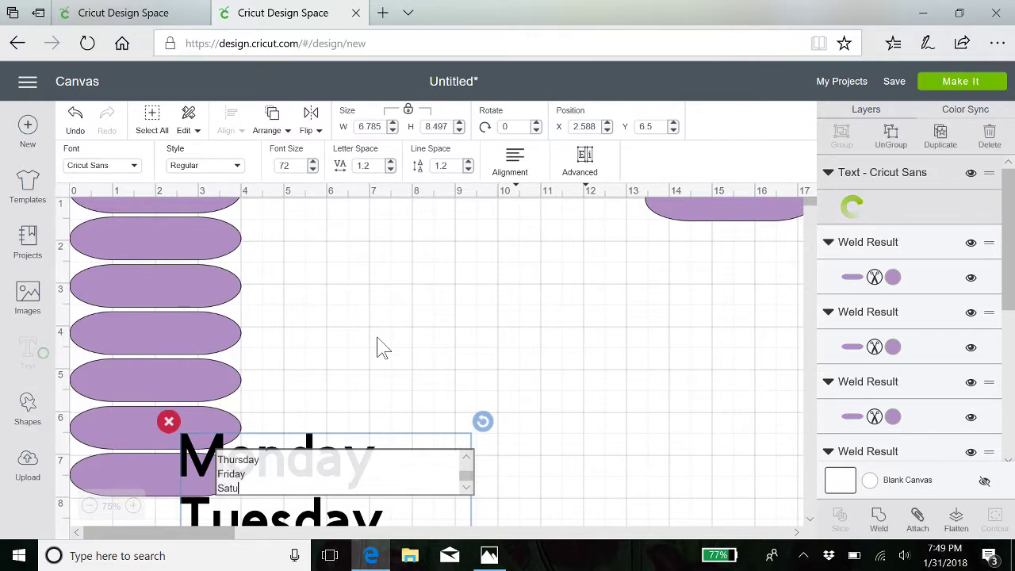
text(rday)
key(Return)
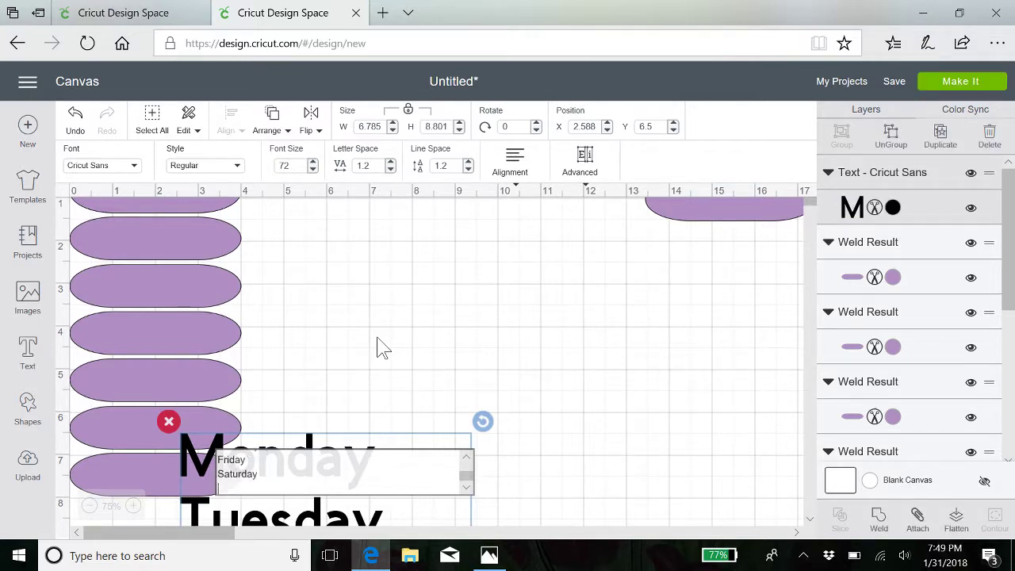
text(Sunday)
key(Return)
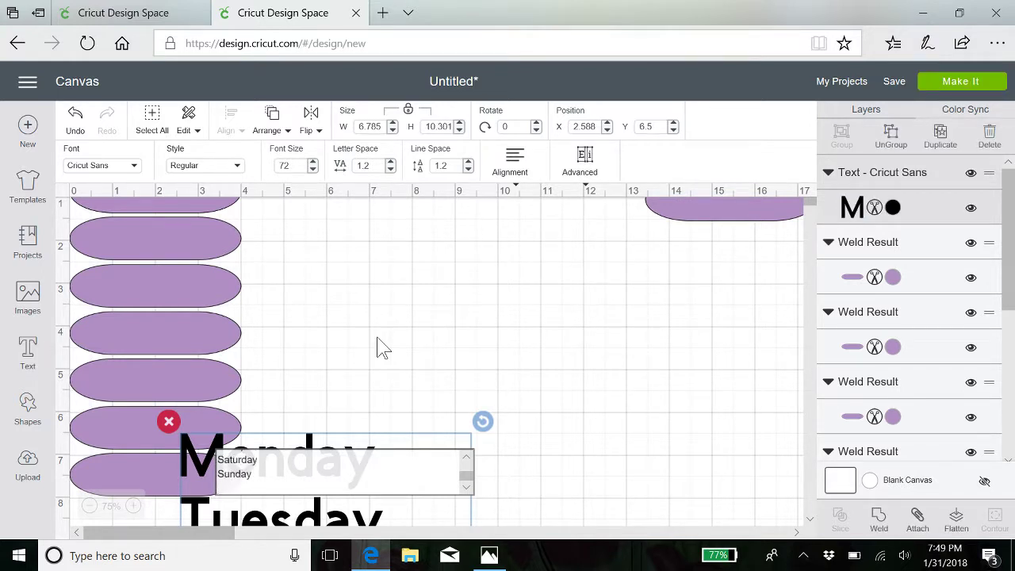
Move the weekday text beside the label column, to about X 4.92, Y 0.33.
scroll(374, 392, down, 6)
scroll(374, 391, up, 3)
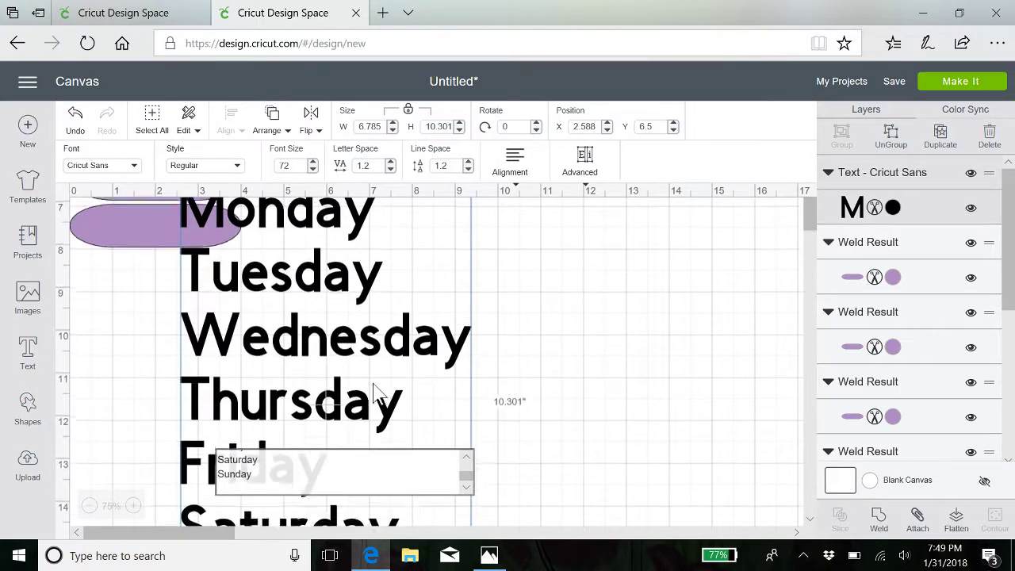
drag(311, 238, 414, 224)
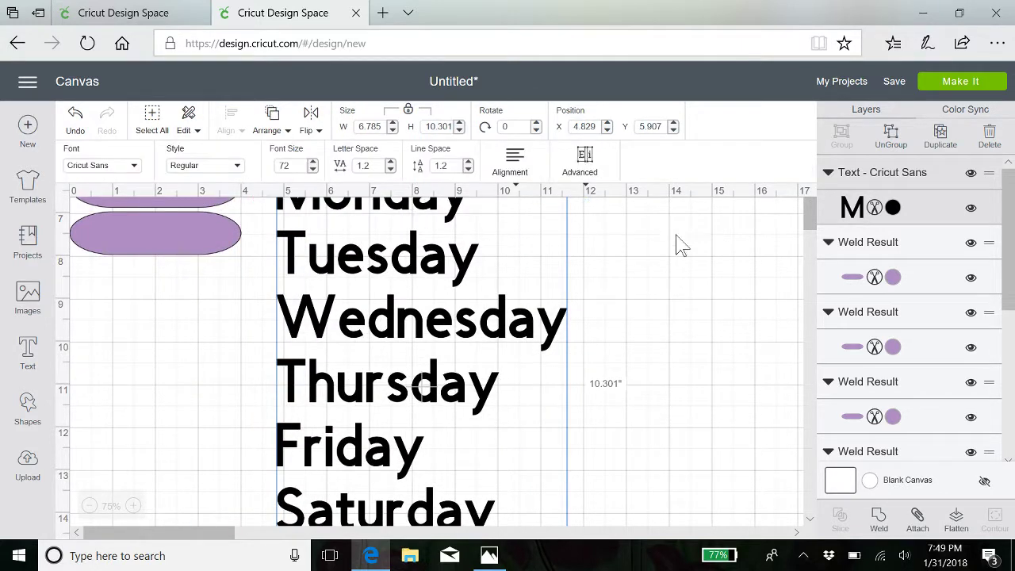
scroll(679, 249, up, 5)
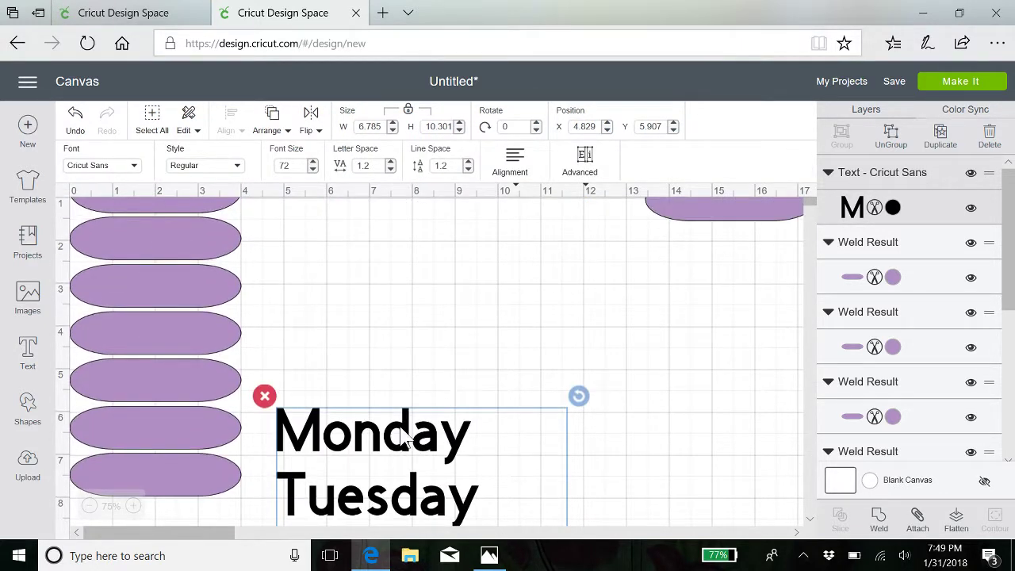
drag(401, 428, 406, 166)
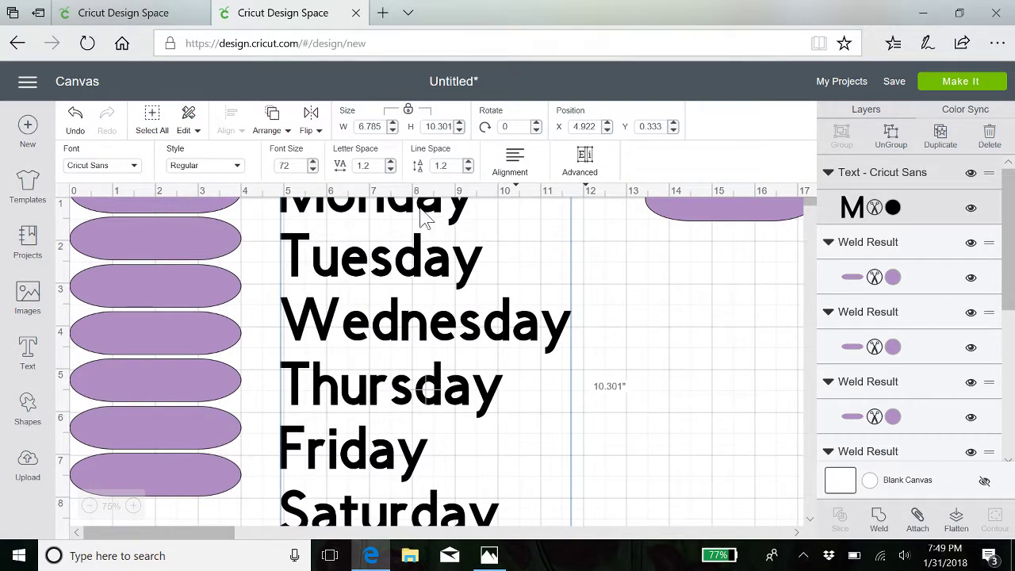
drag(425, 222, 341, 221)
click(599, 262)
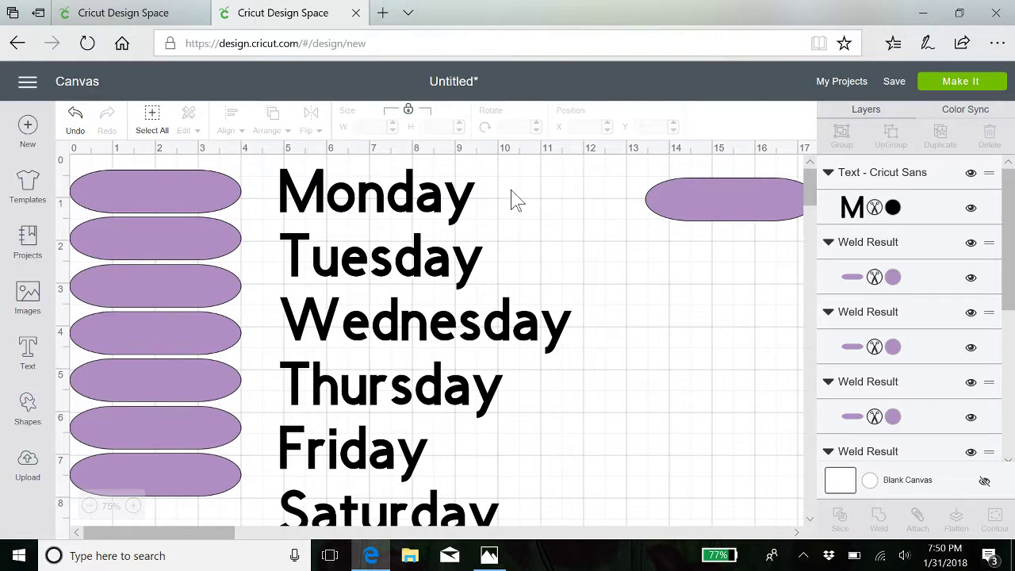
Change the weekday text's font to Arab Brushstroke Std Regular.
click(466, 218)
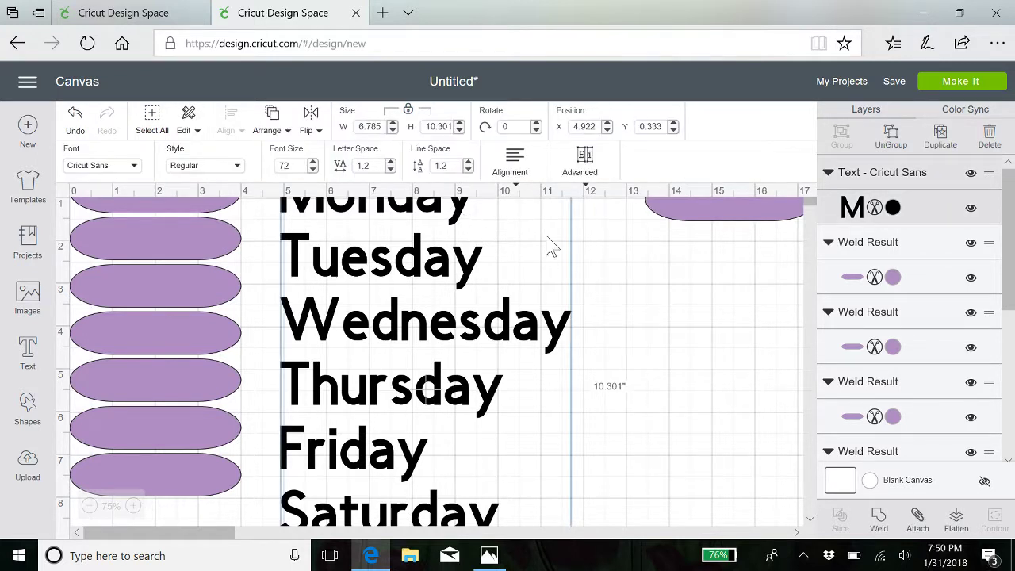
click(136, 172)
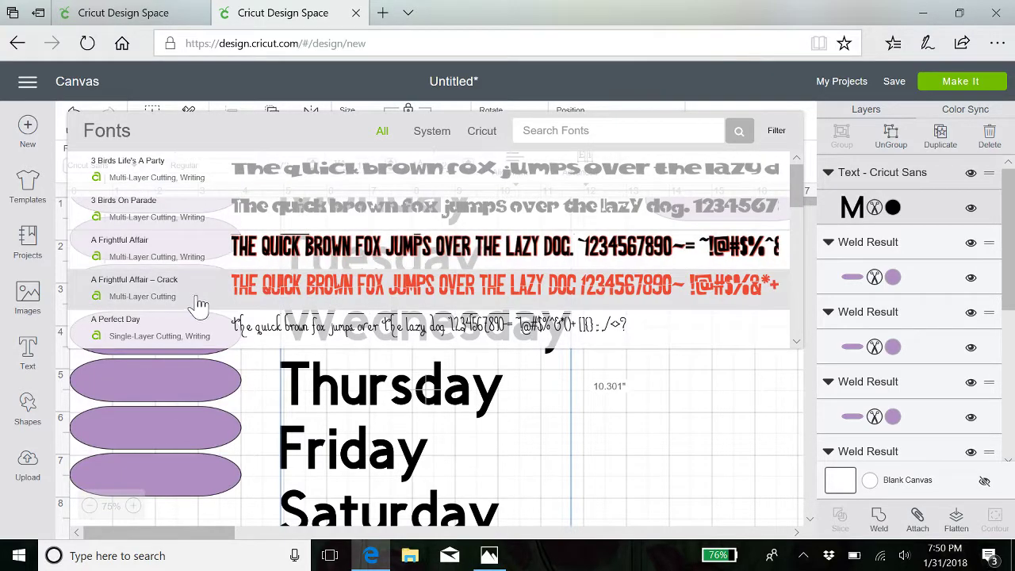
scroll(200, 302, down, 5)
scroll(202, 305, down, 6)
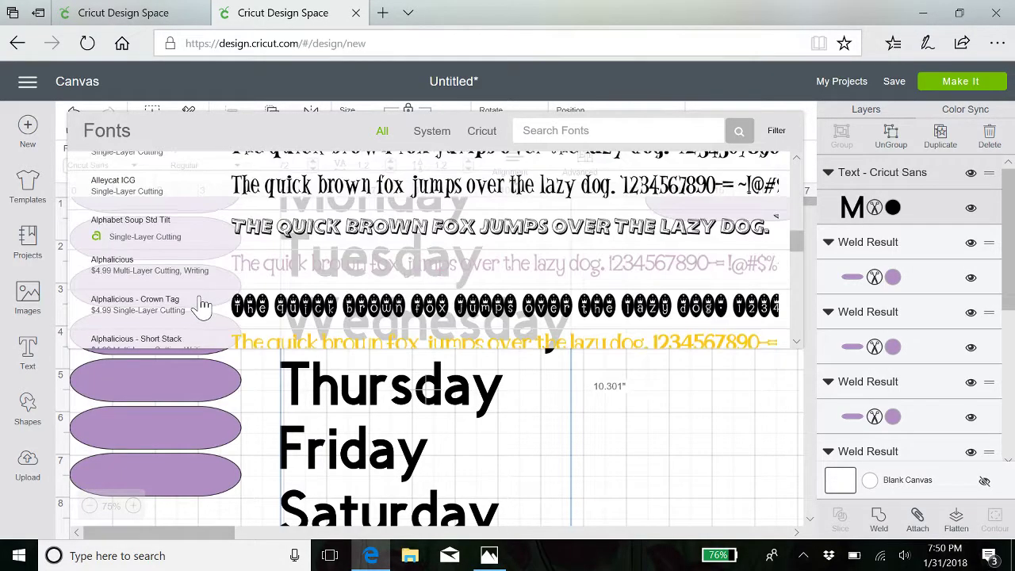
scroll(202, 305, down, 4)
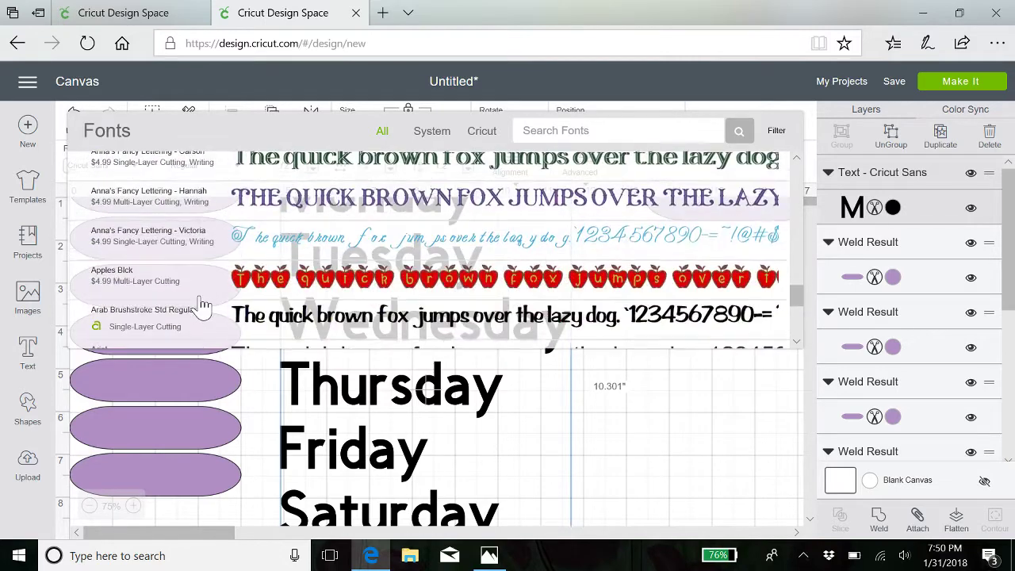
scroll(202, 306, down, 3)
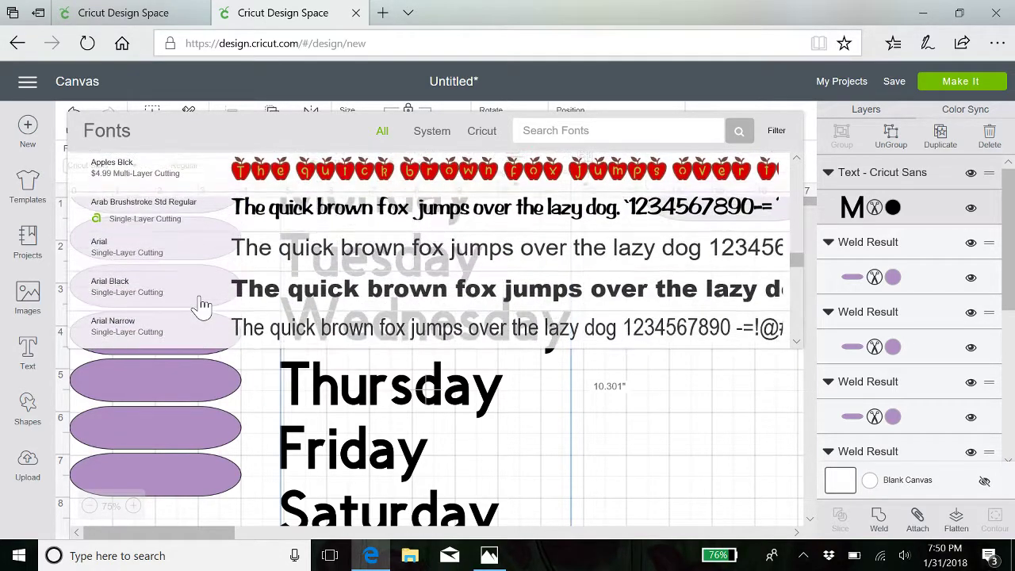
scroll(202, 306, up, 1)
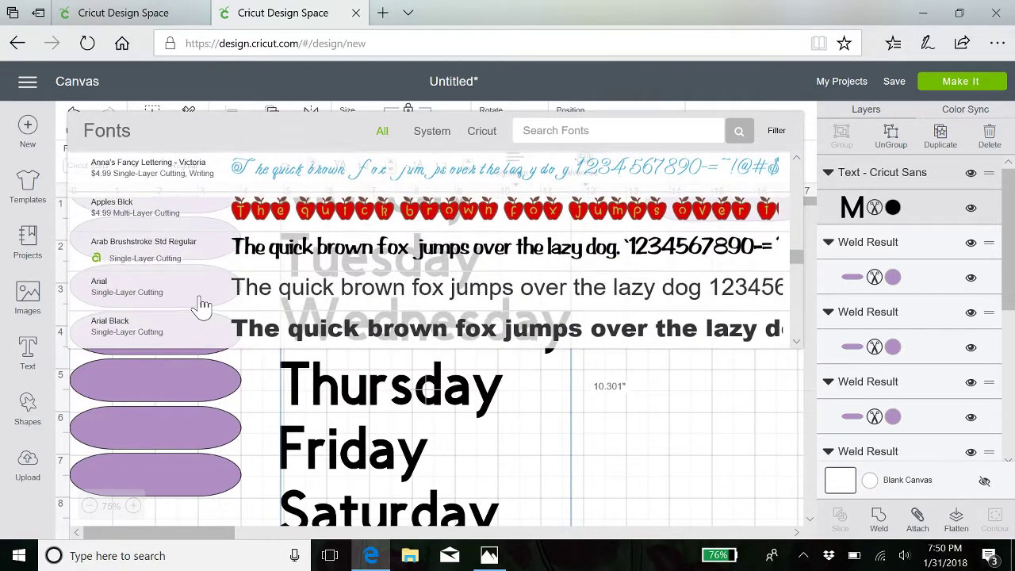
click(290, 261)
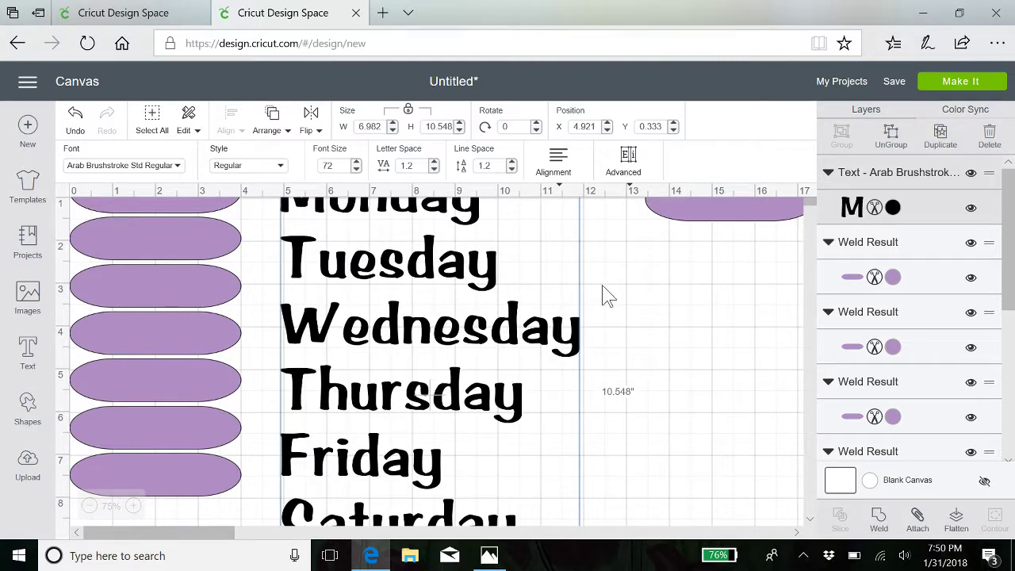
Shrink the weekday text proportionally to about 4.6 inches wide and 7 inches high.
scroll(607, 295, down, 5)
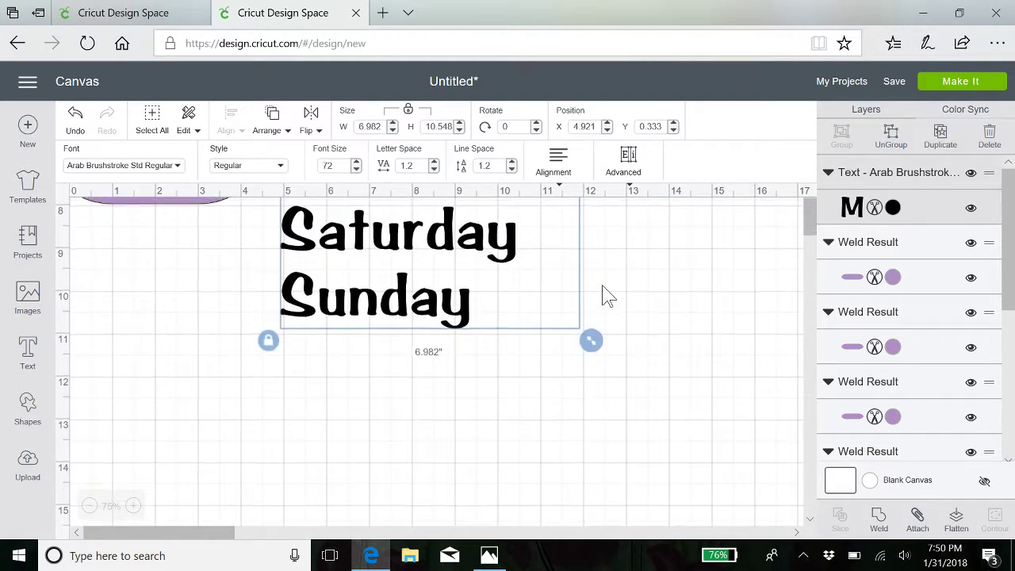
scroll(607, 295, up, 2)
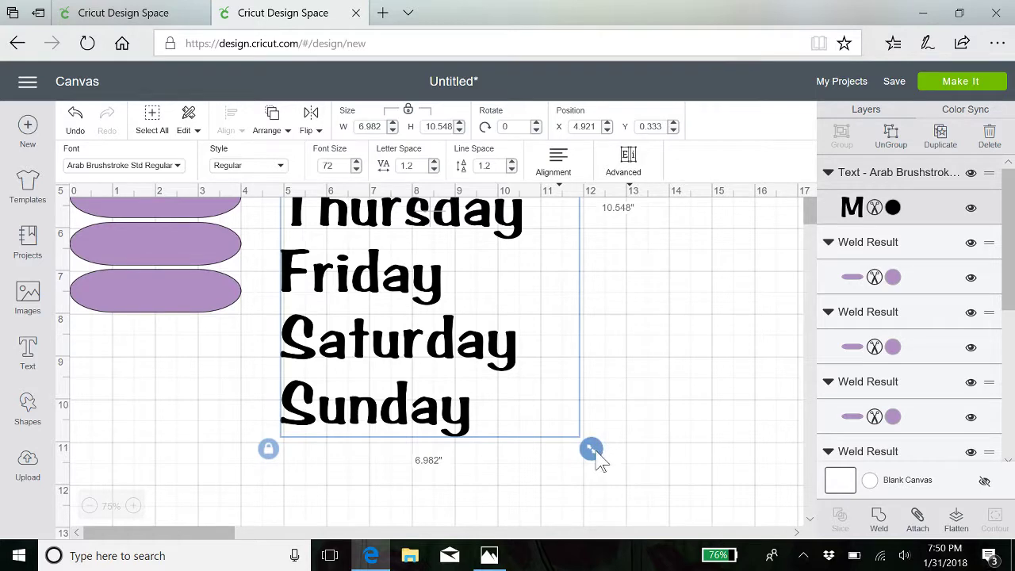
drag(596, 452, 545, 328)
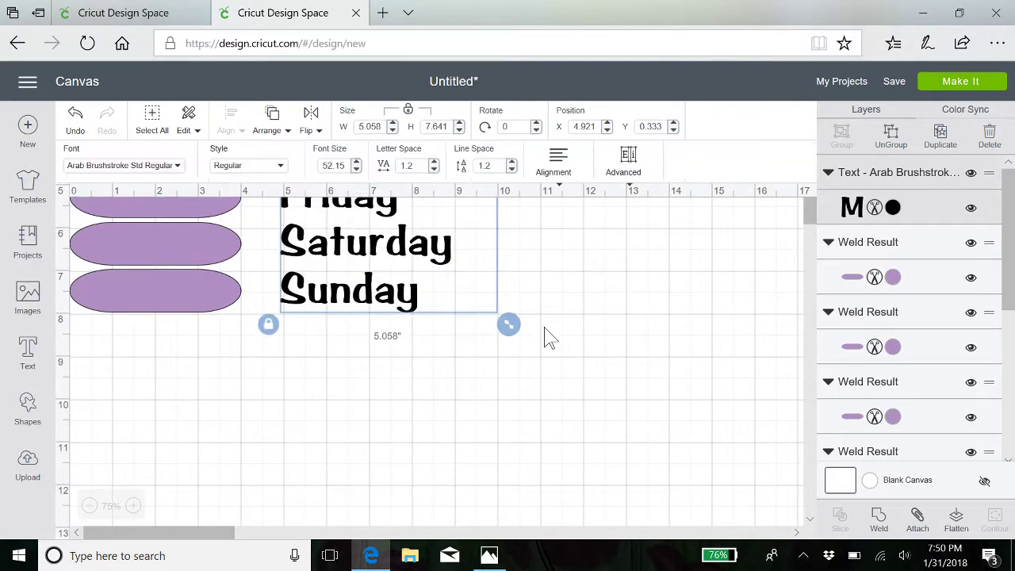
scroll(566, 329, up, 3)
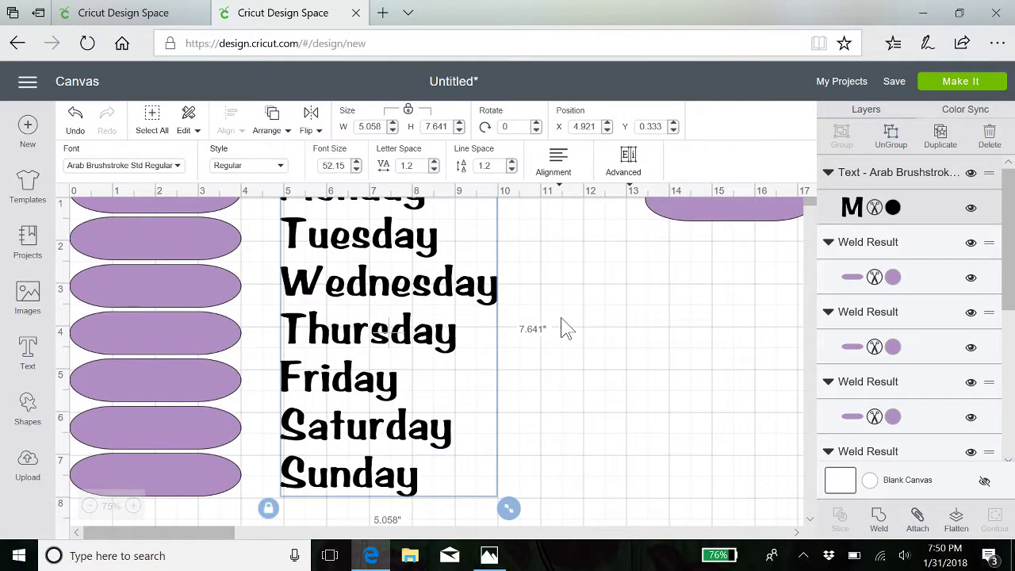
scroll(566, 330, down, 1)
scroll(566, 329, up, 1)
drag(510, 508, 449, 485)
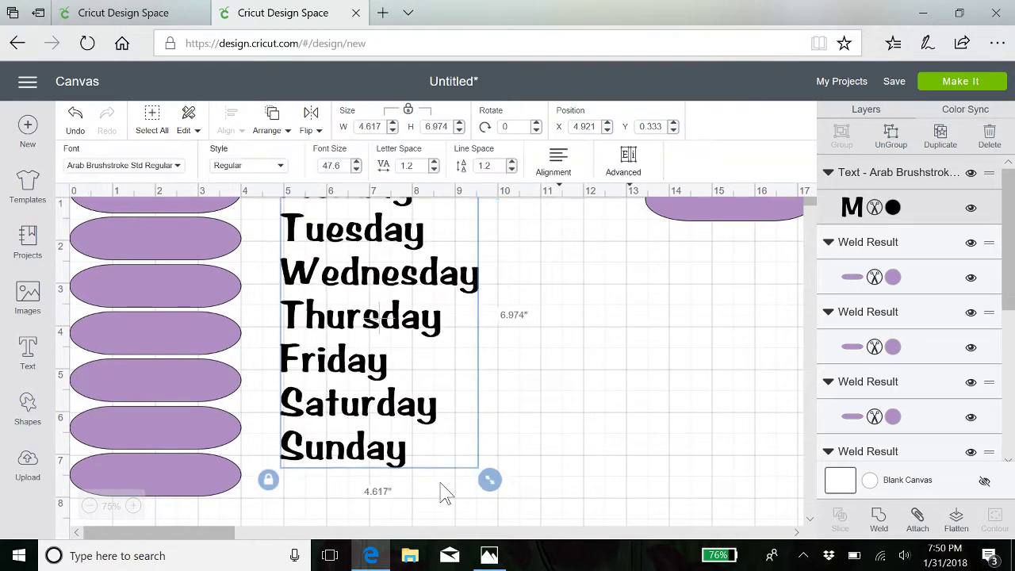
click(434, 371)
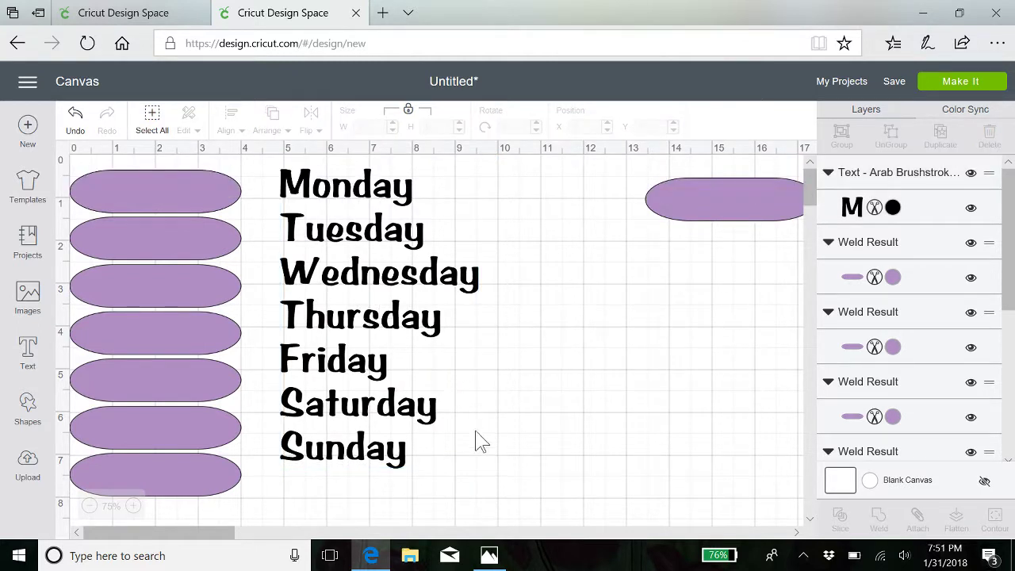
Ungroup the weekday text to lines and select the Monday line.
click(399, 448)
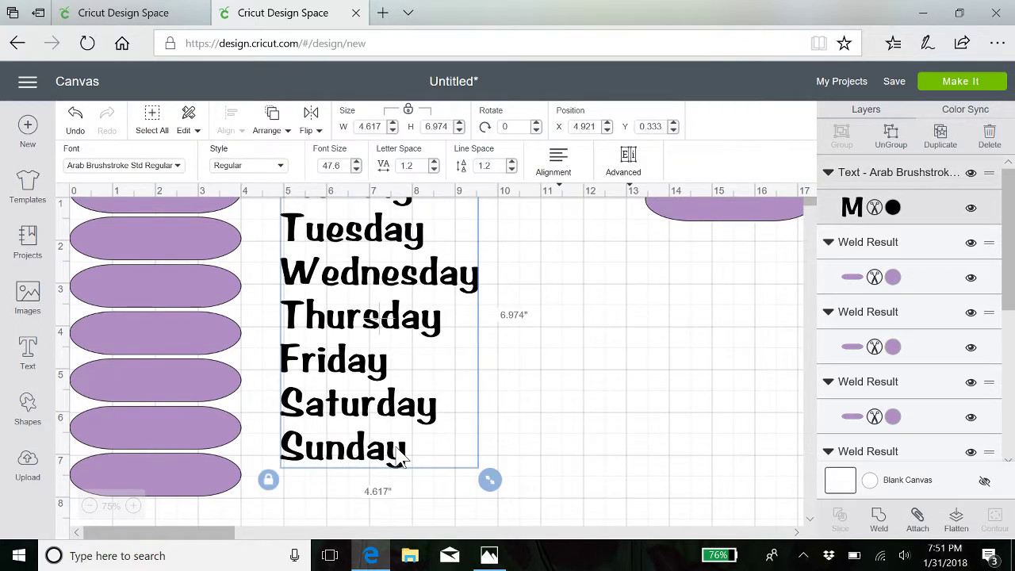
click(633, 165)
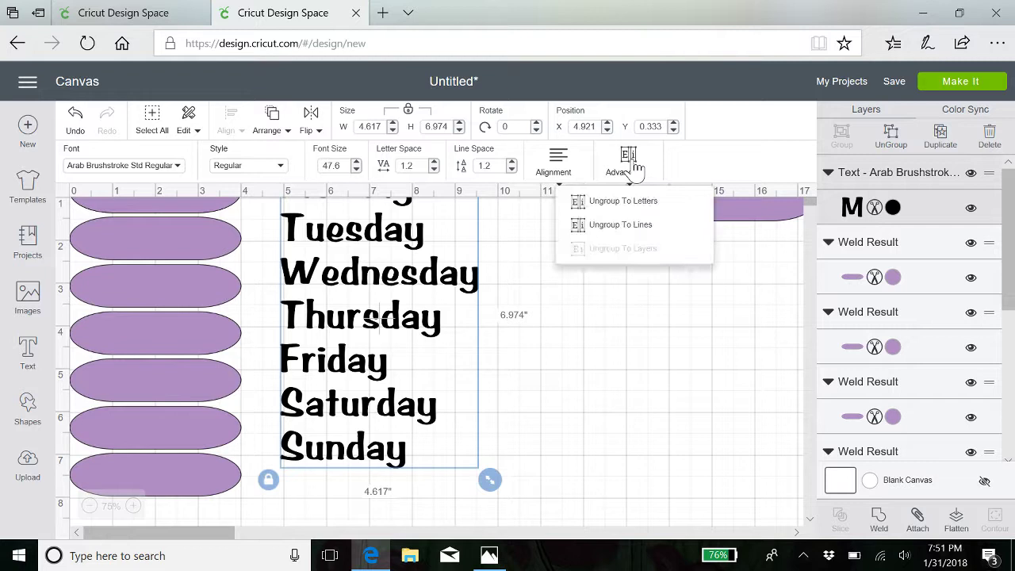
click(621, 226)
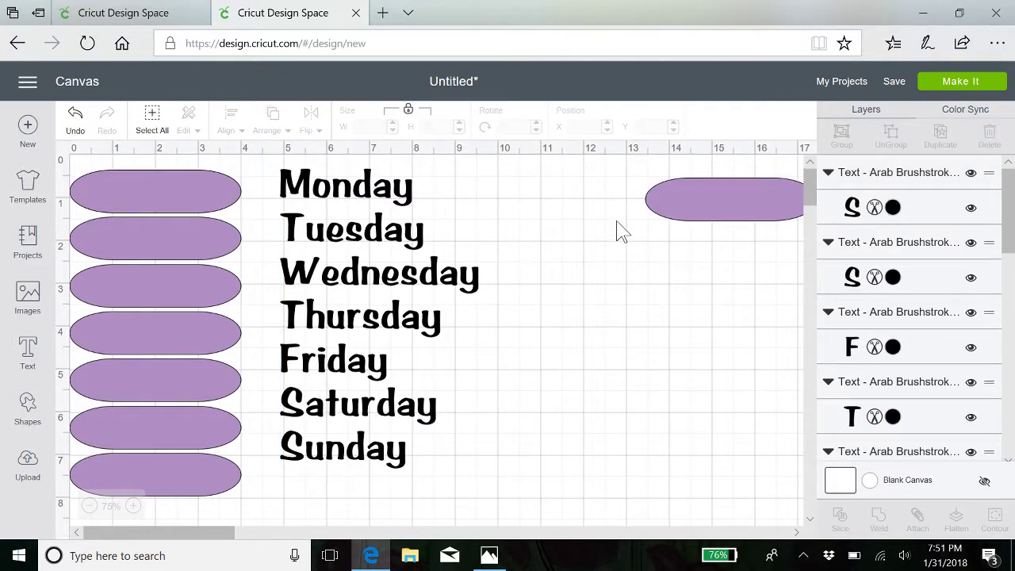
click(378, 189)
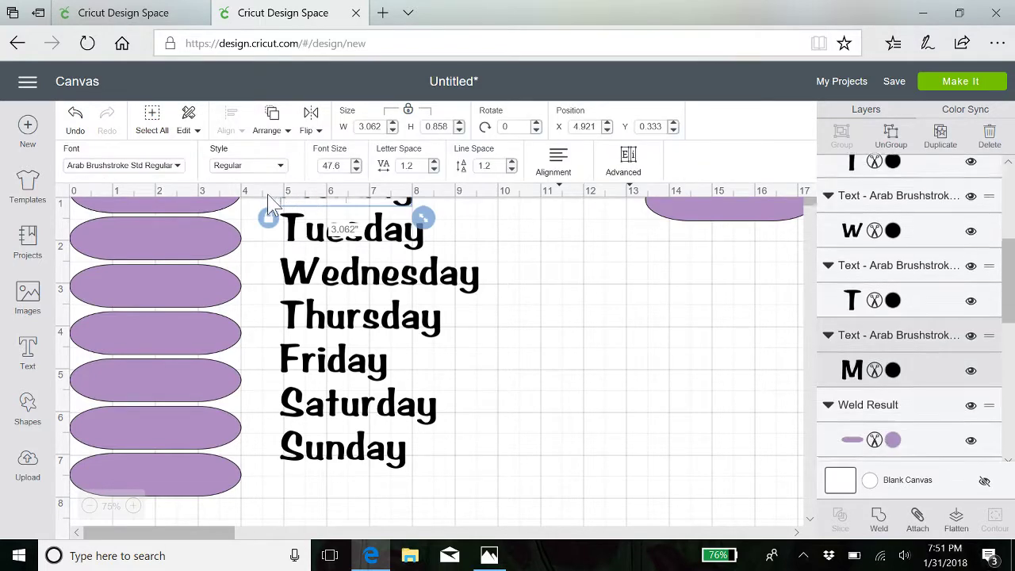
Center the Sunday text on the lowest purple label in the column and flatten the two together.
click(560, 256)
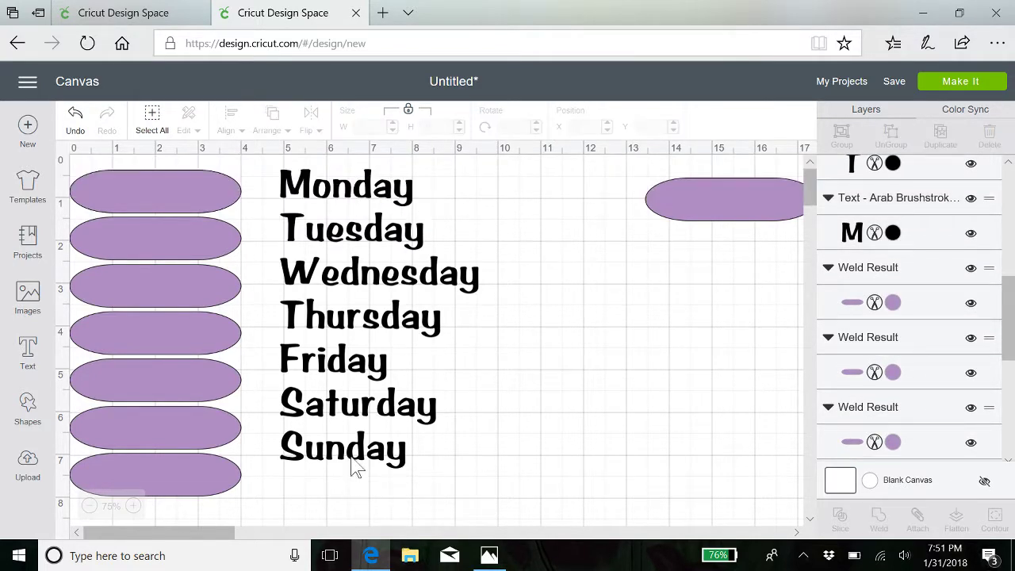
drag(357, 452, 181, 480)
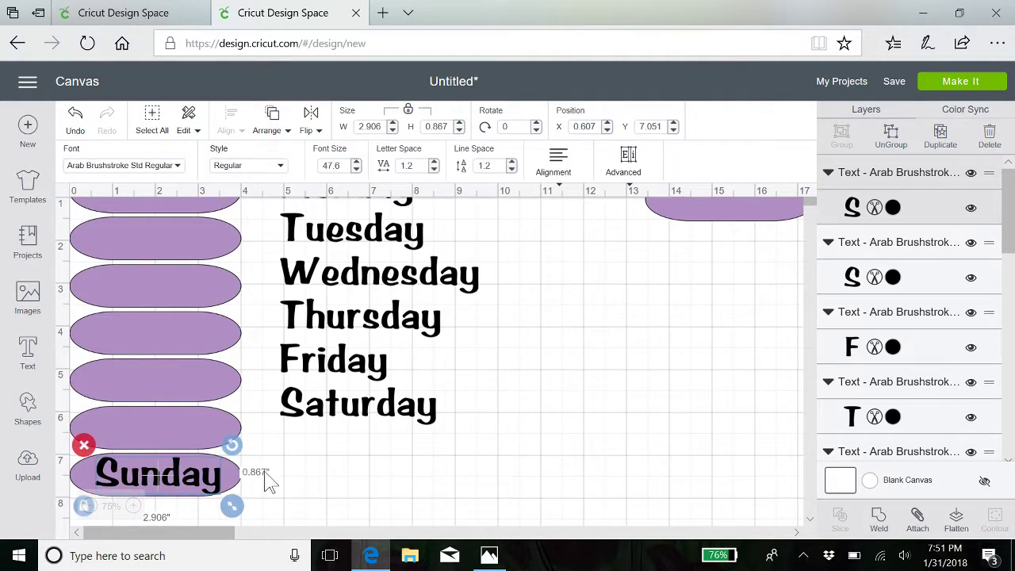
drag(277, 473, 159, 490)
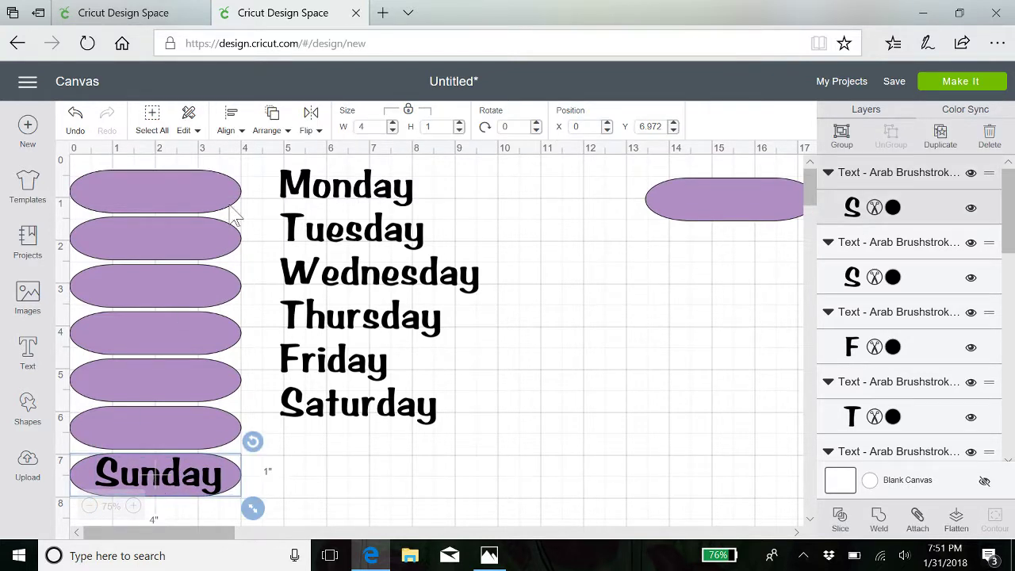
click(228, 121)
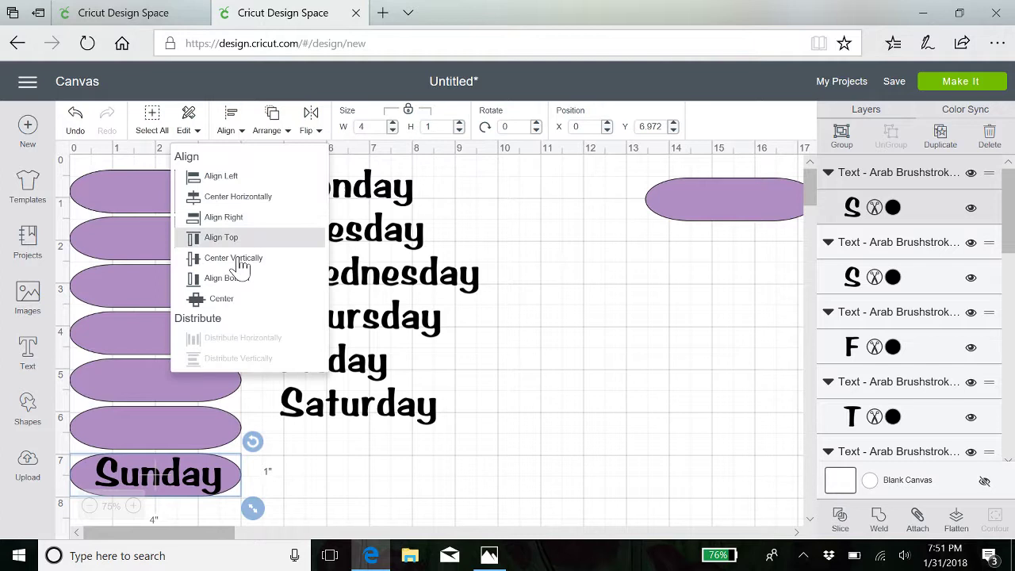
click(230, 299)
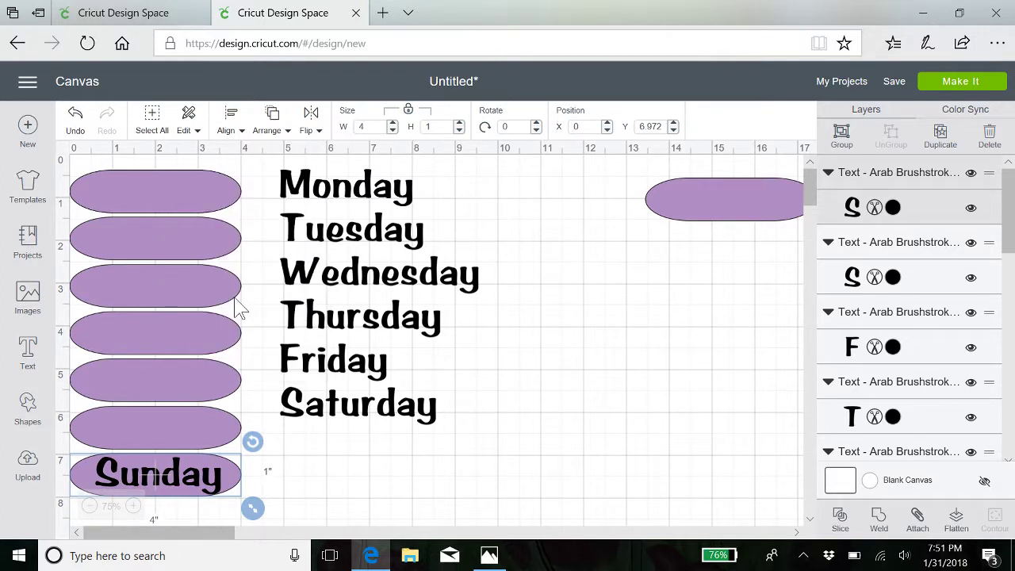
click(957, 517)
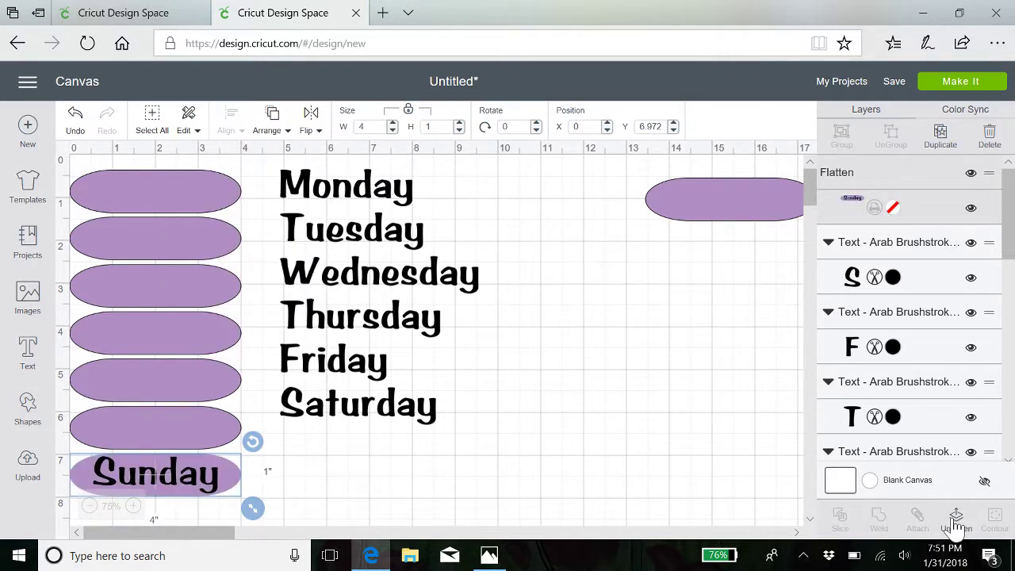
Fit the Saturday text, shrunk to about 3.29 inches wide, centered on the label above Sunday and flatten the pair.
drag(369, 418, 168, 437)
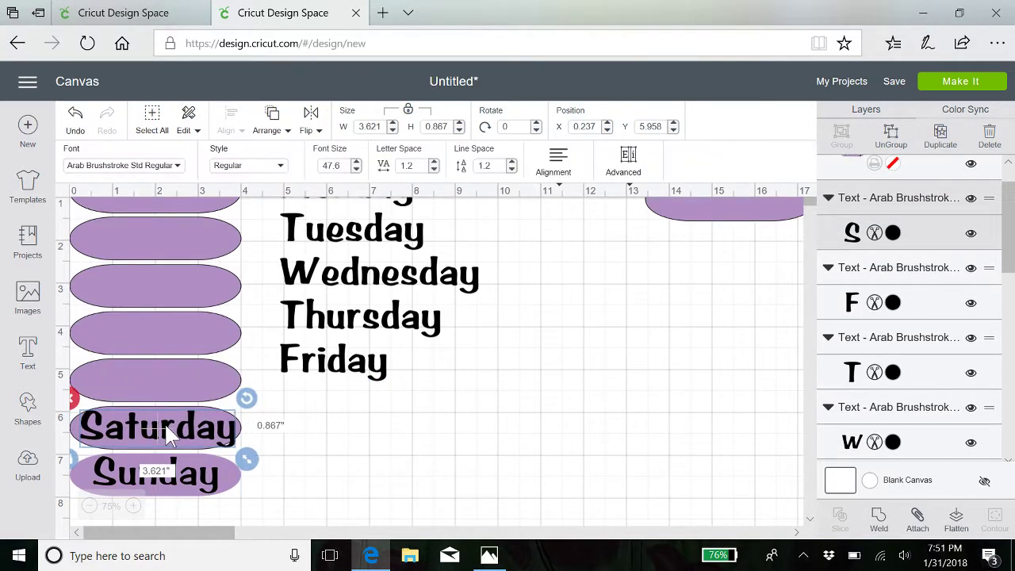
drag(247, 459, 233, 457)
drag(161, 436, 170, 444)
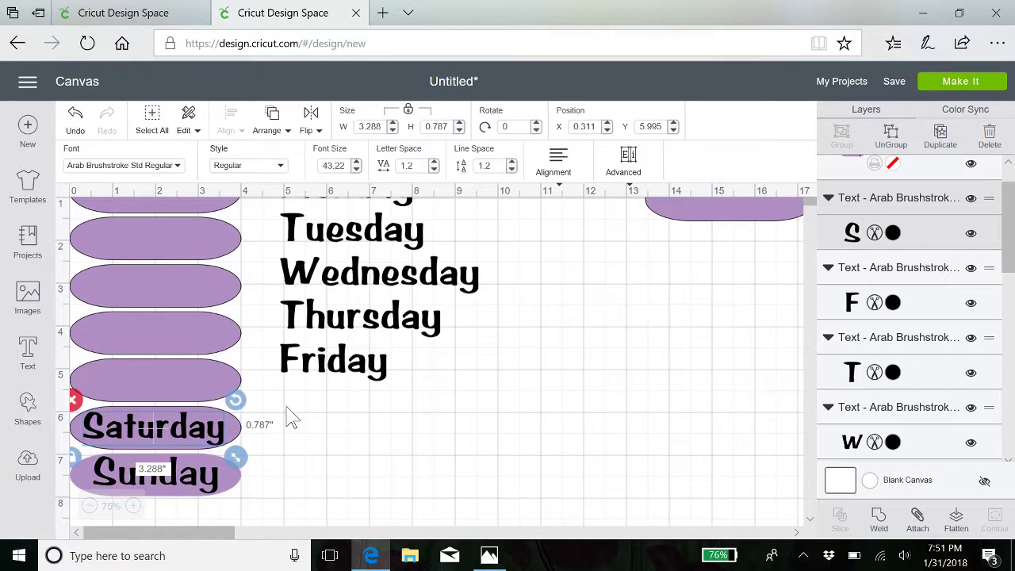
drag(295, 424, 176, 436)
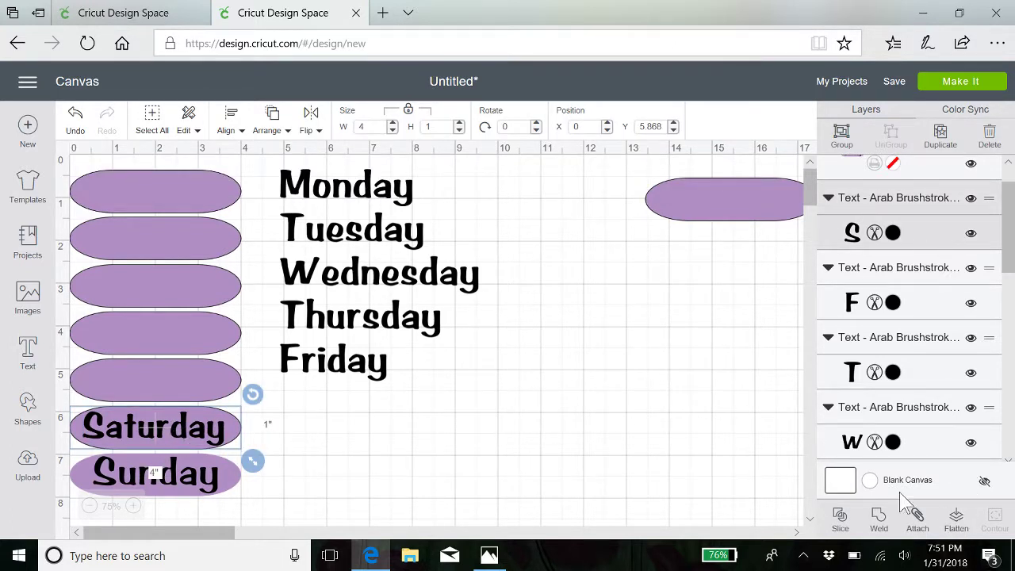
click(229, 129)
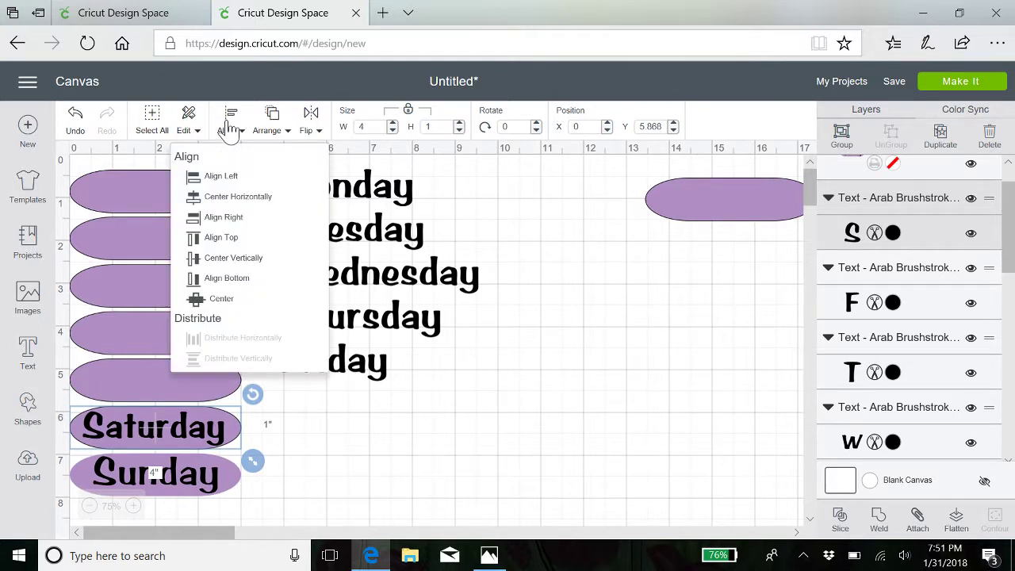
click(215, 300)
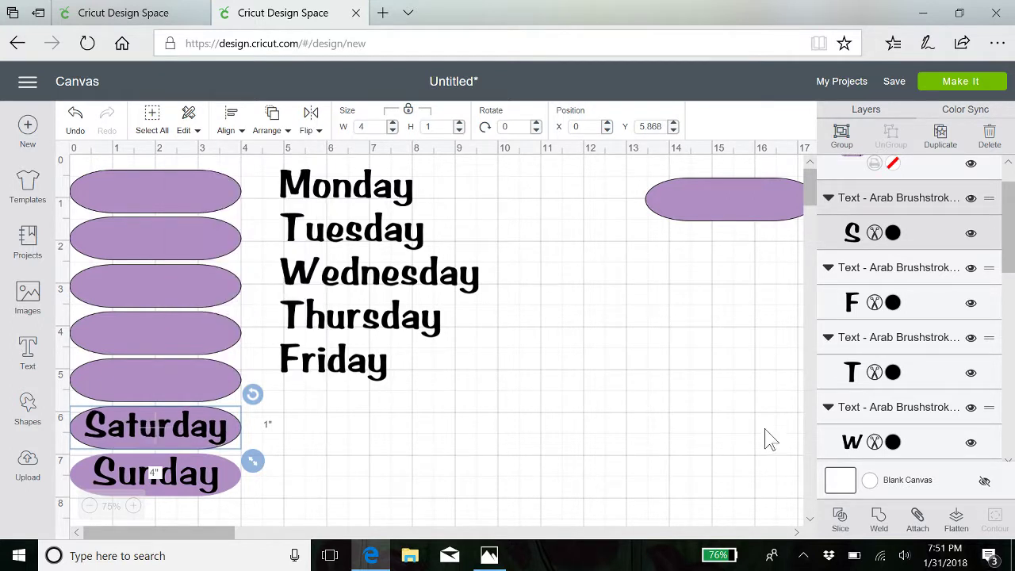
click(956, 519)
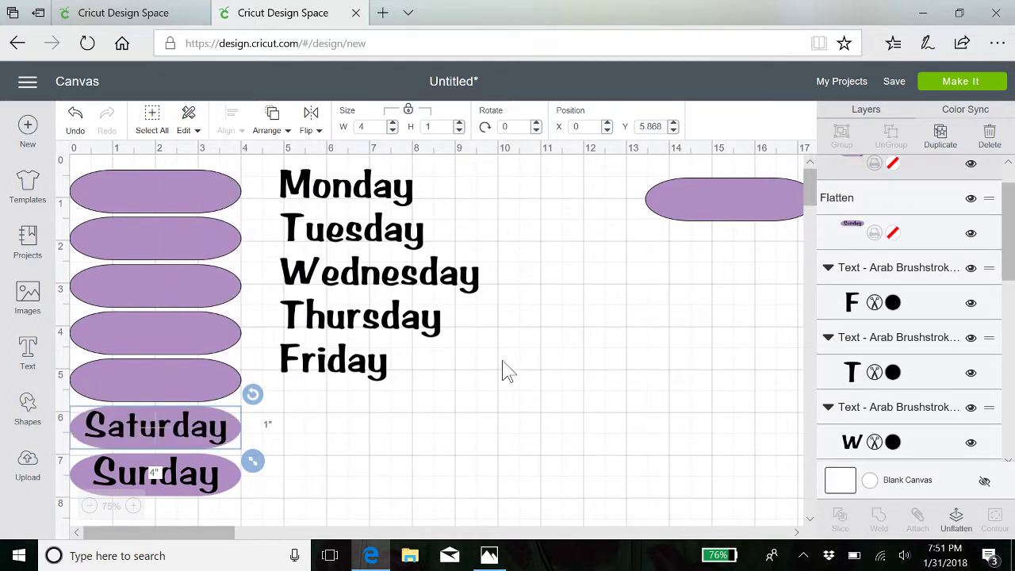
Center the Friday text at its current size on the label above Saturday and flatten the two together.
drag(340, 366, 165, 388)
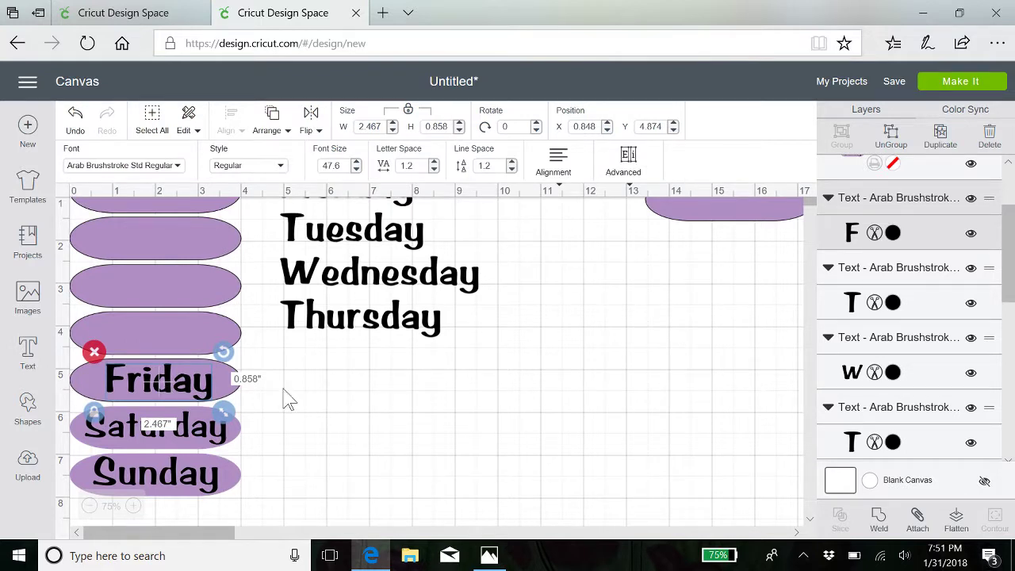
drag(271, 370, 165, 405)
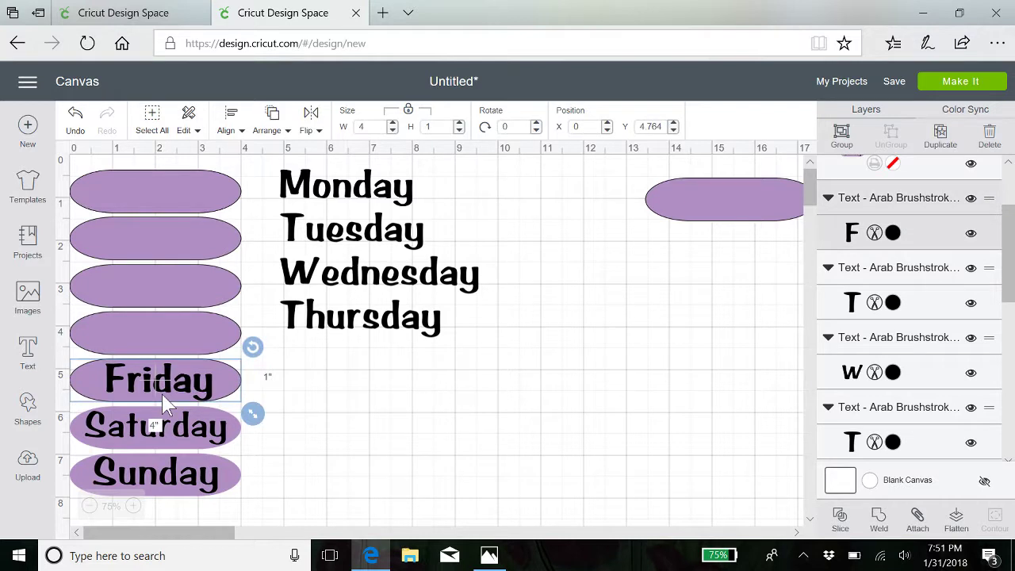
click(228, 123)
click(222, 299)
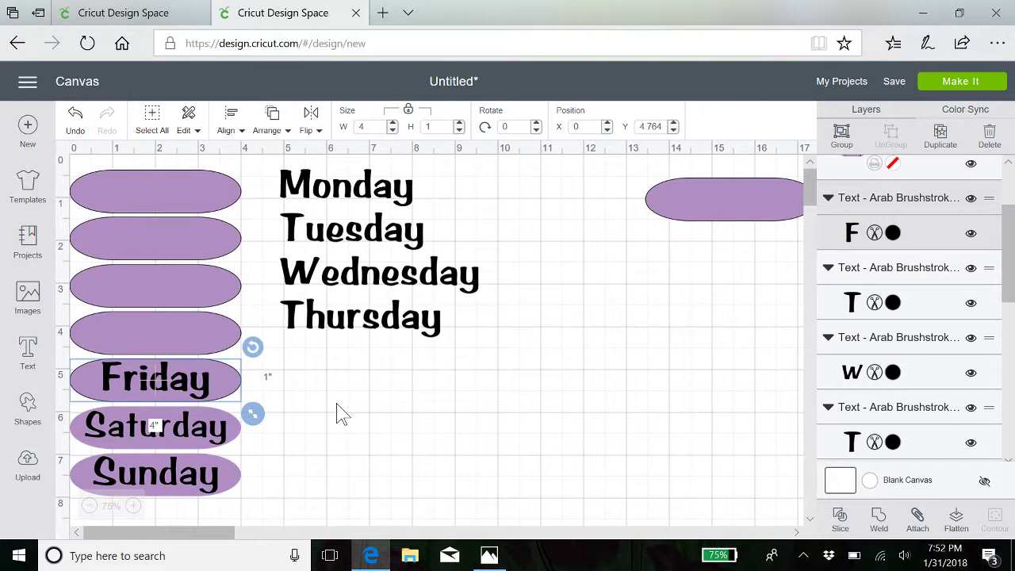
click(234, 133)
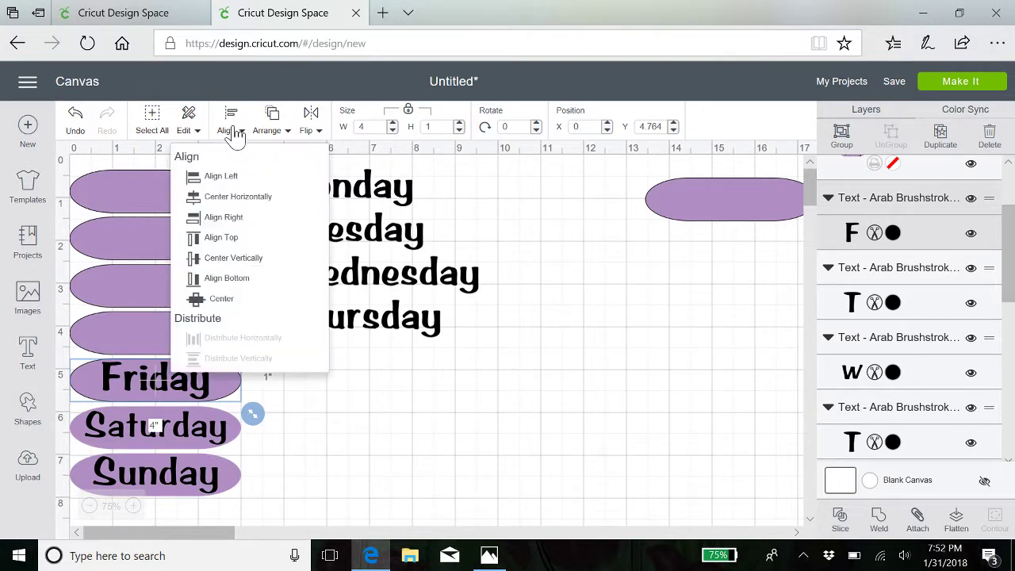
click(222, 299)
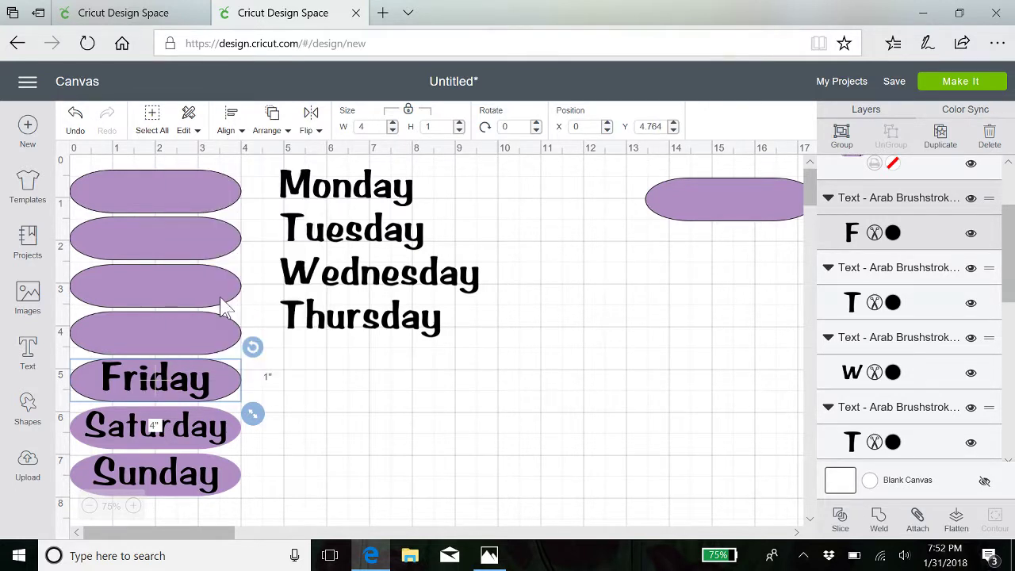
click(958, 522)
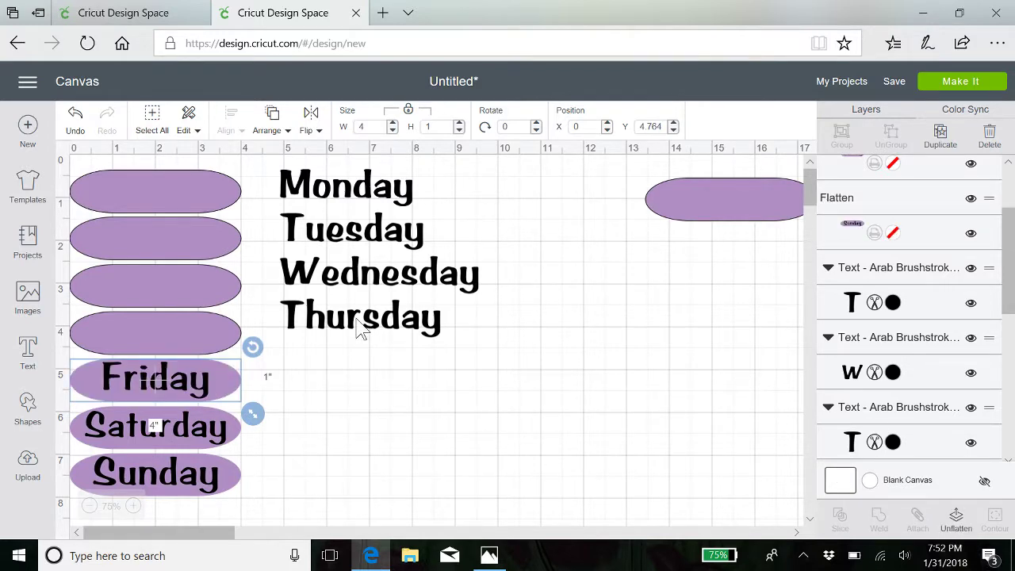
Fit the Thursday text, shrunk to about 3.35 inches wide, centered on the label above Friday and flatten the pair.
drag(361, 329, 158, 343)
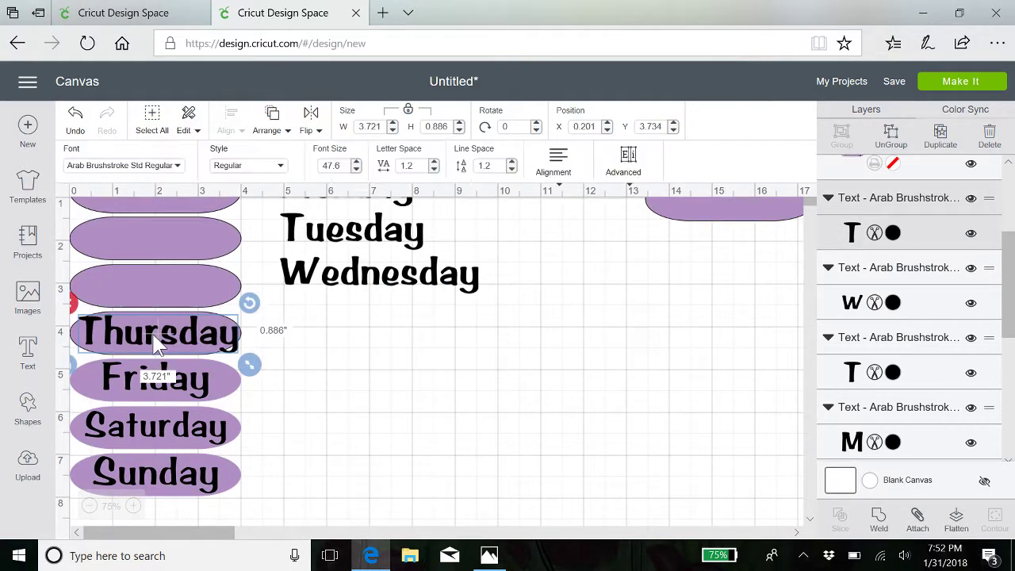
mouse_move(250, 368)
mouse_down()
mouse_move(219, 357)
mouse_move(233, 361)
mouse_up()
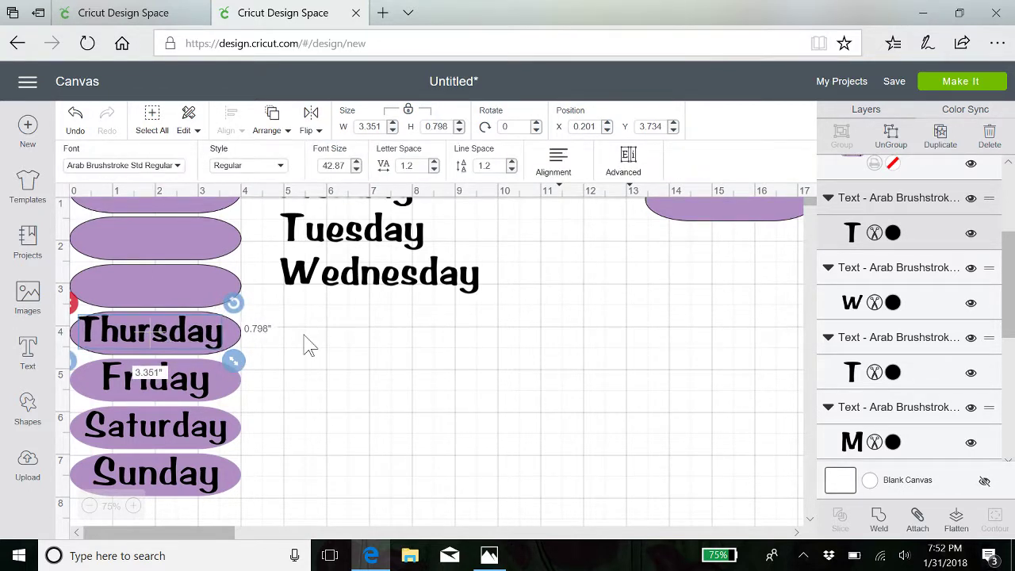
drag(283, 329, 169, 344)
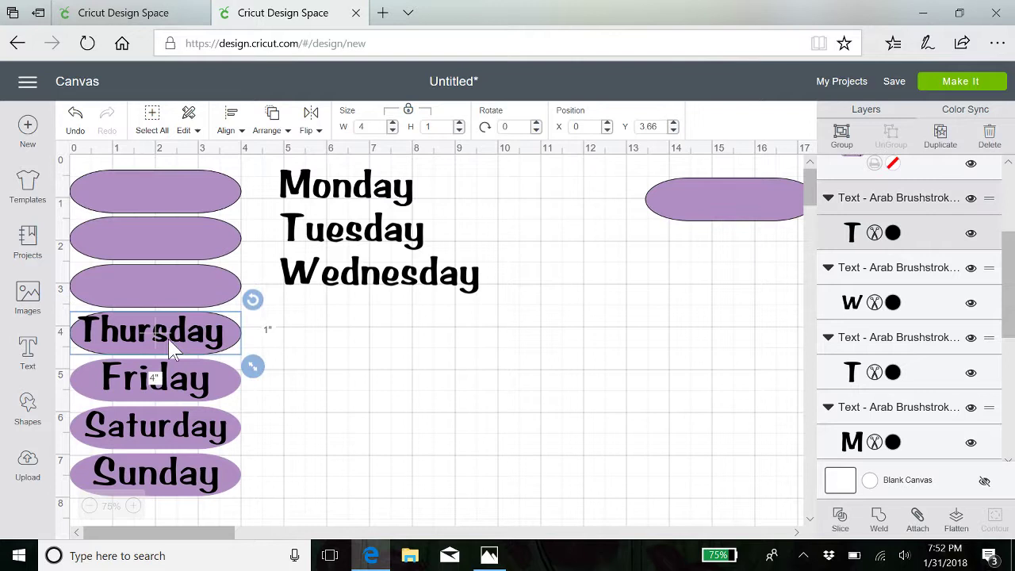
click(228, 121)
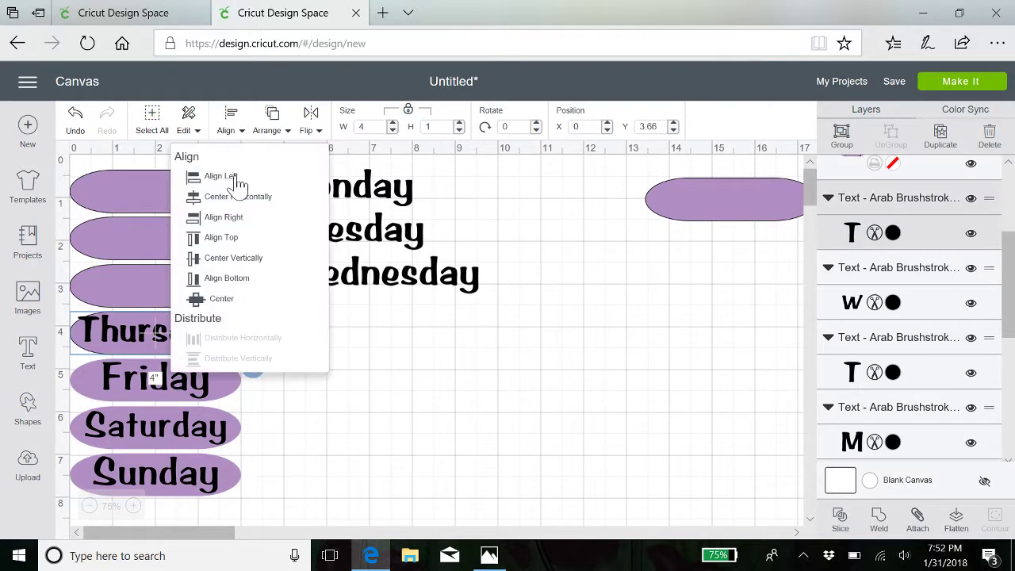
click(222, 300)
click(401, 278)
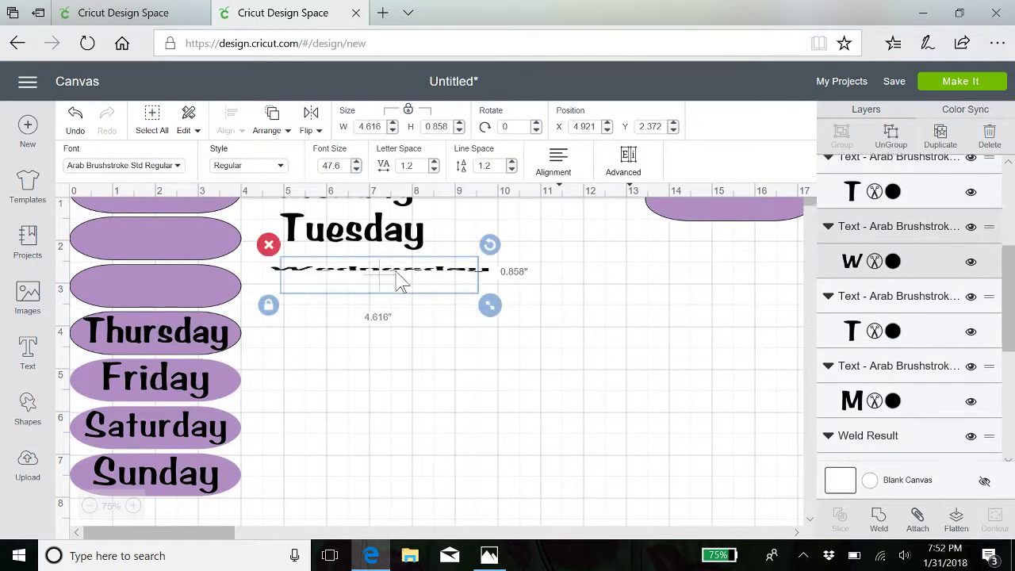
click(220, 336)
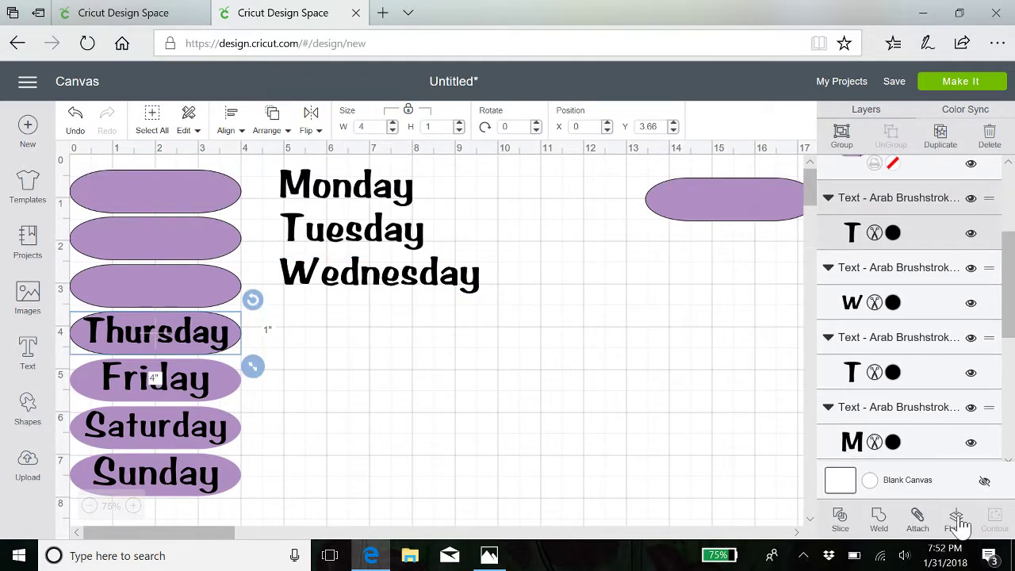
click(956, 519)
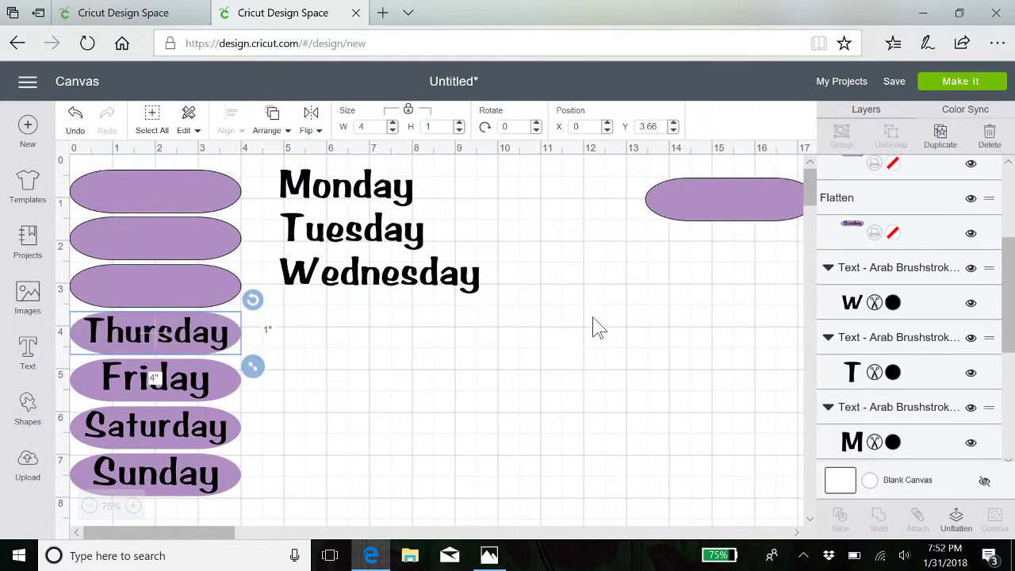
scroll(928, 271, up, 2)
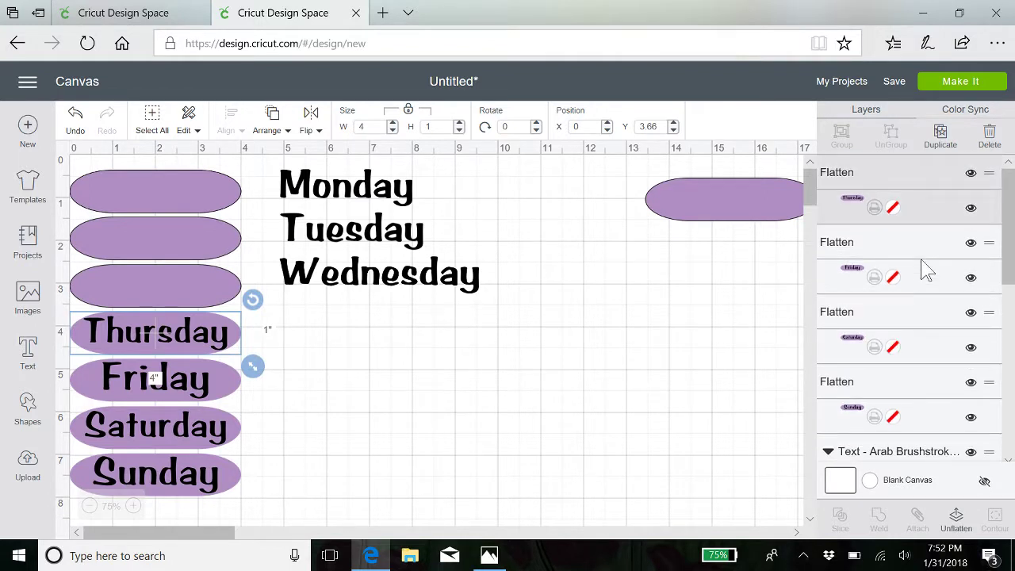
scroll(928, 271, down, 2)
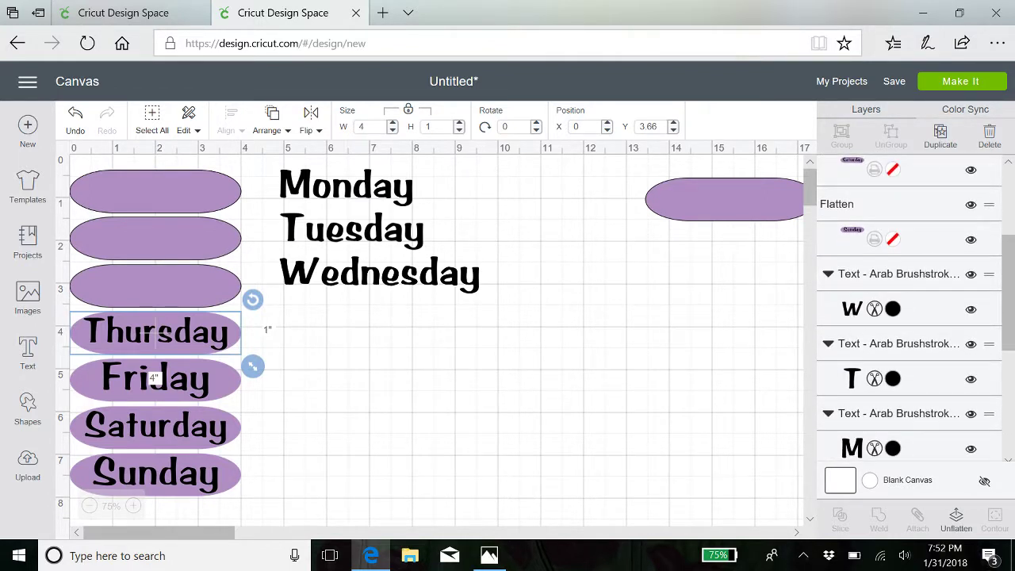
click(379, 274)
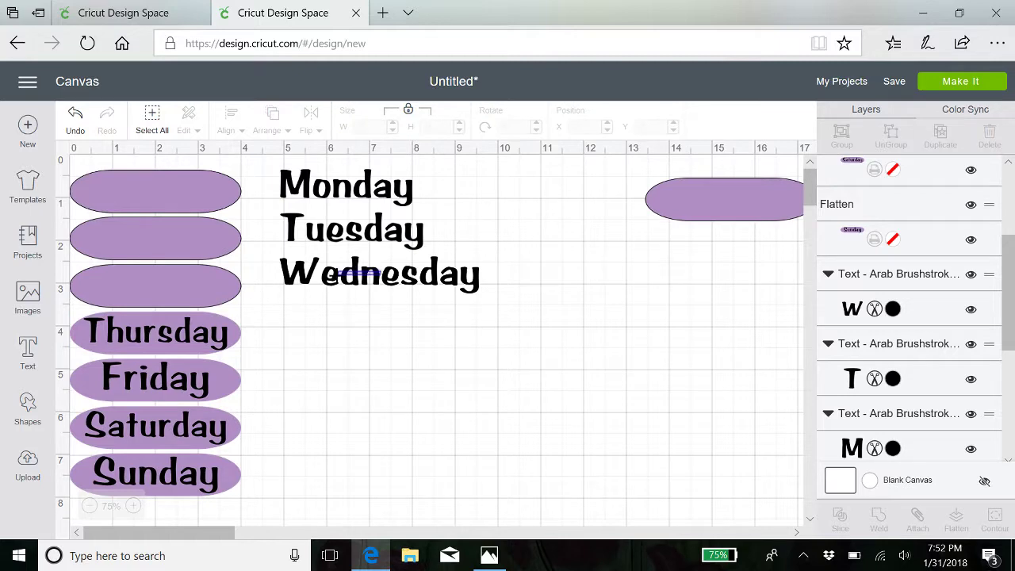
drag(340, 275, 174, 287)
click(362, 290)
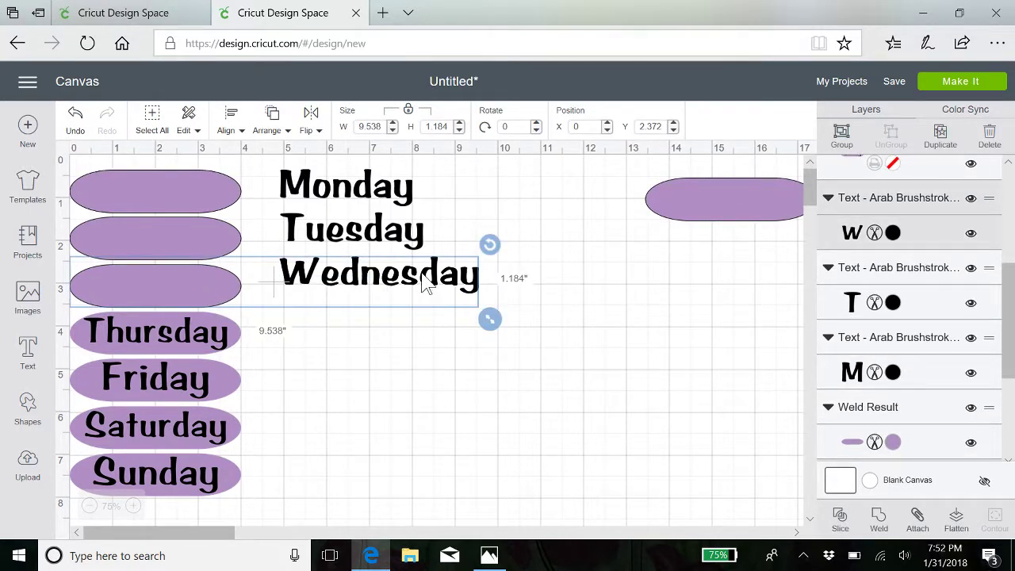
click(524, 300)
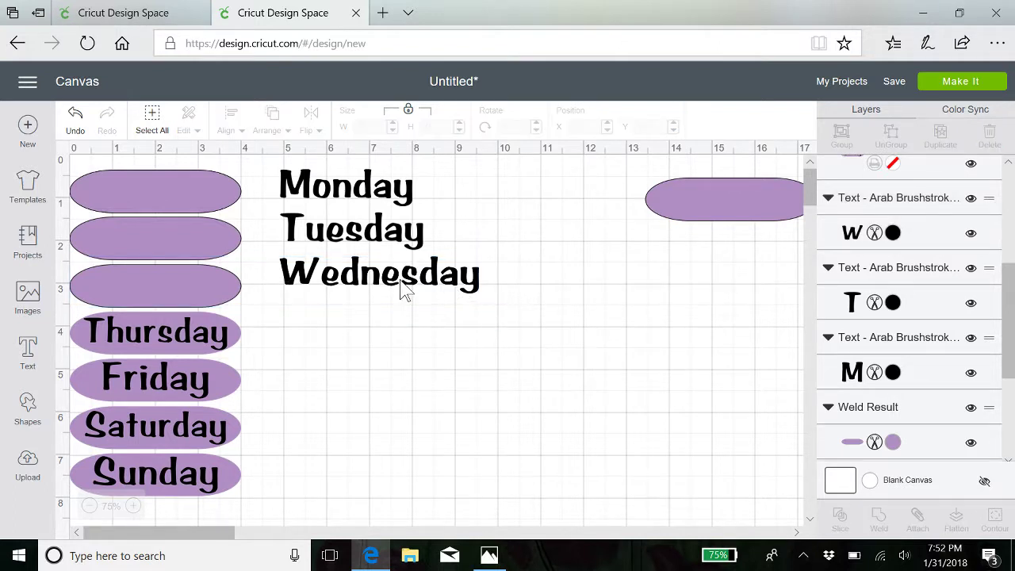
Fit the Wednesday text, shrunk to stay inside the shape, centered on the label above Thursday and flatten the pair.
drag(401, 289, 206, 304)
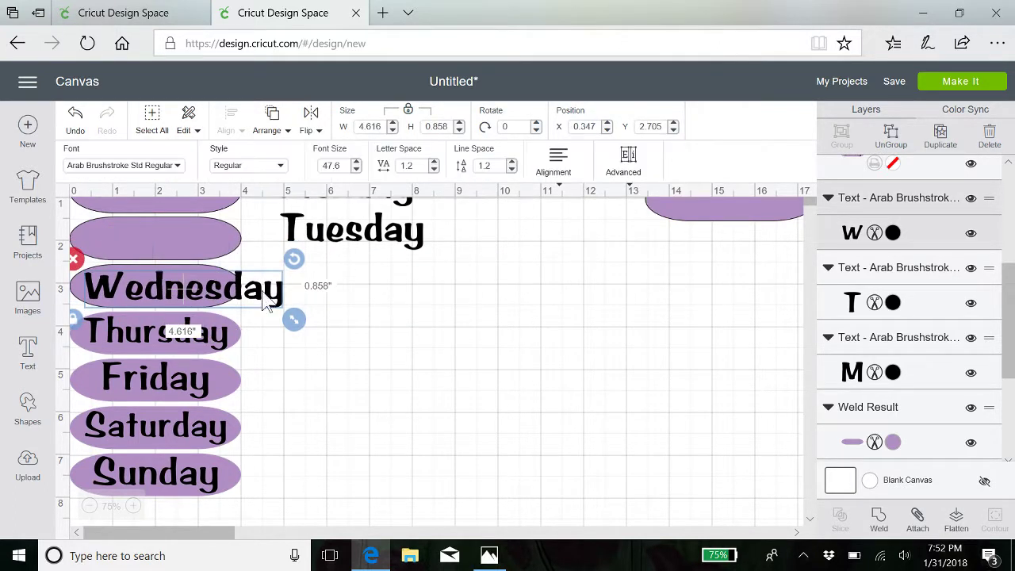
drag(296, 321, 247, 316)
drag(279, 279, 188, 292)
click(232, 121)
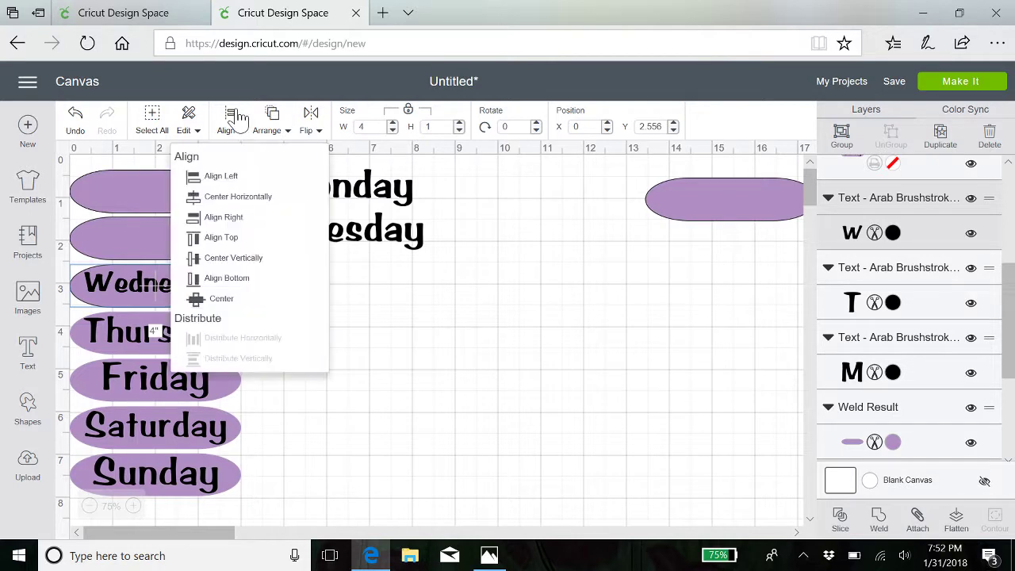
click(230, 299)
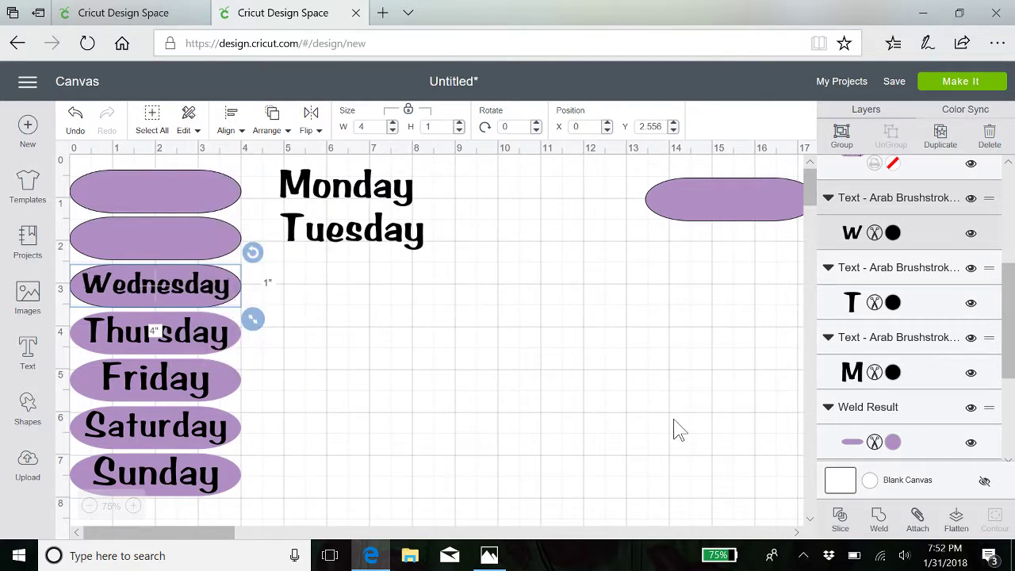
click(957, 523)
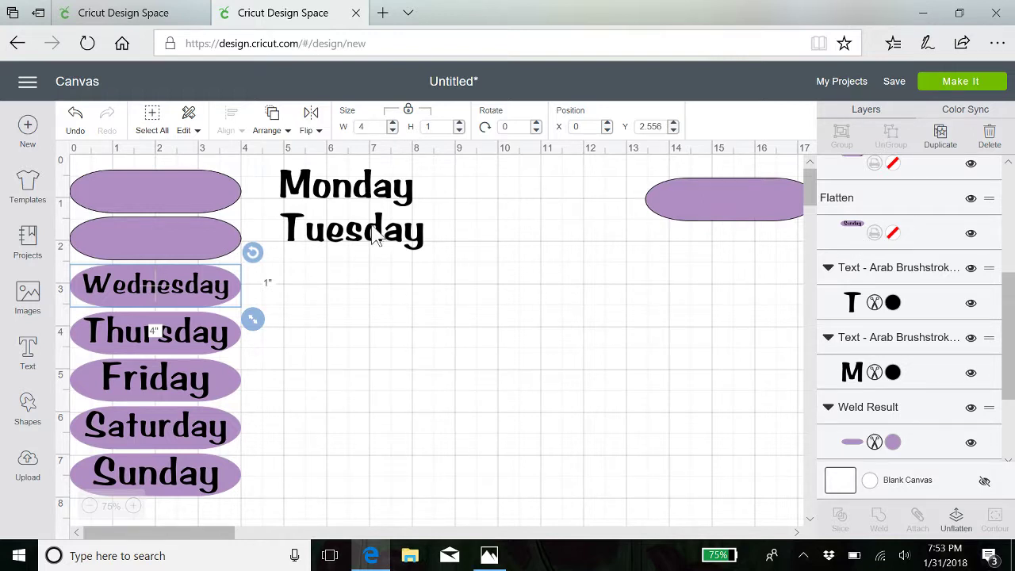
Fit the Tuesday text, shrunk to about 3.25 inches wide, centered on the label above Wednesday and flatten the pair.
drag(373, 238, 176, 246)
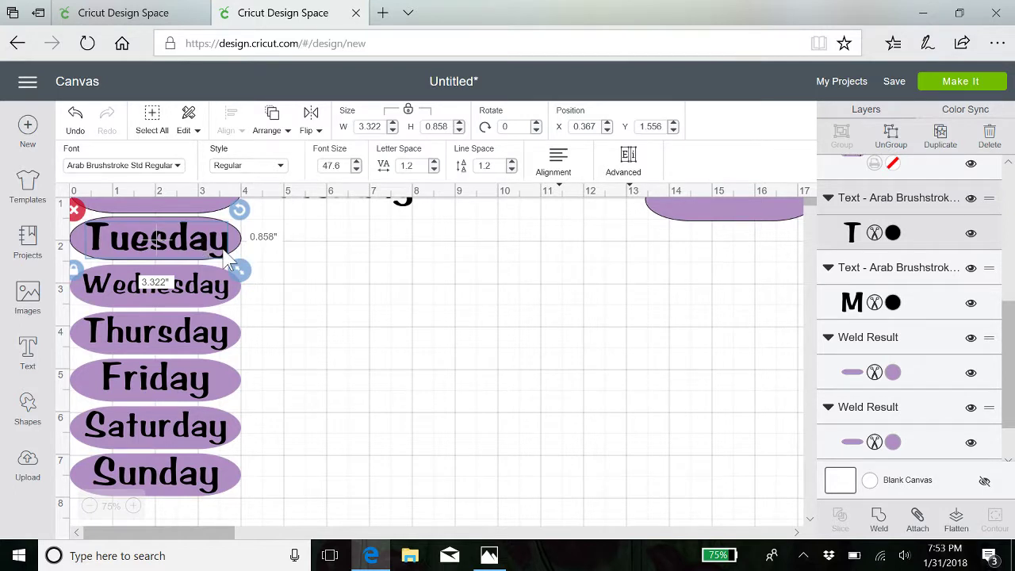
drag(219, 245, 199, 249)
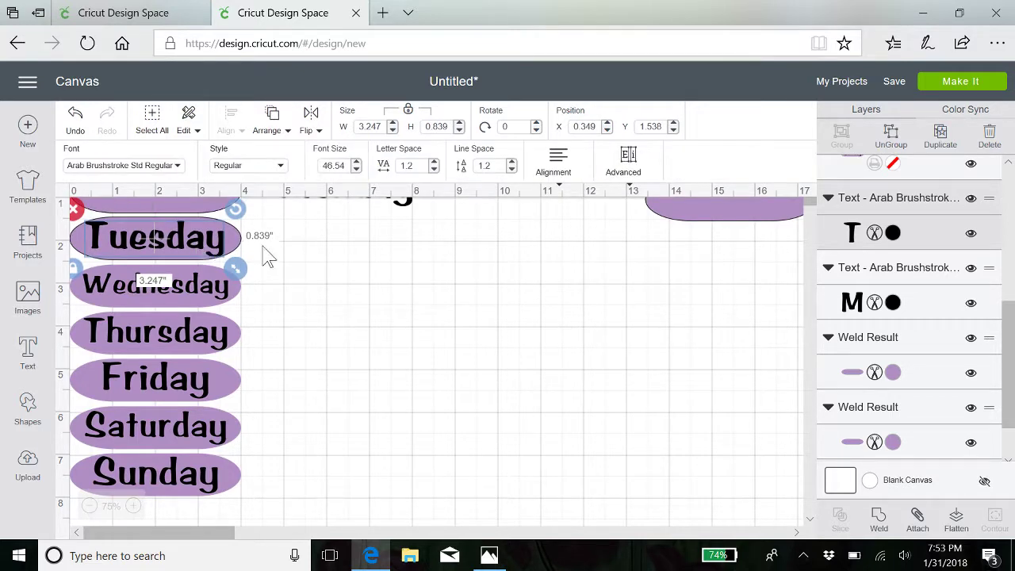
drag(265, 250, 233, 230)
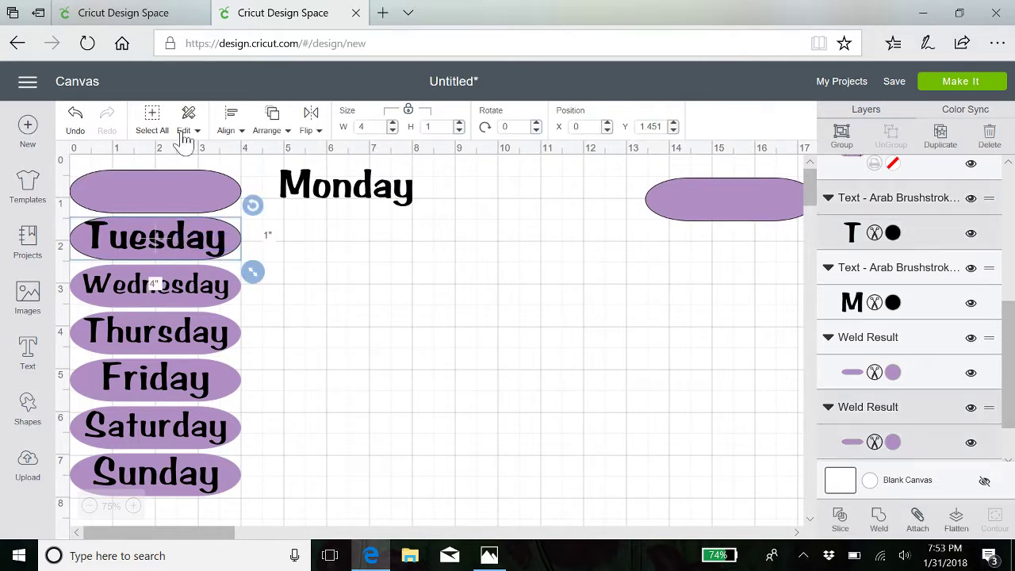
click(231, 118)
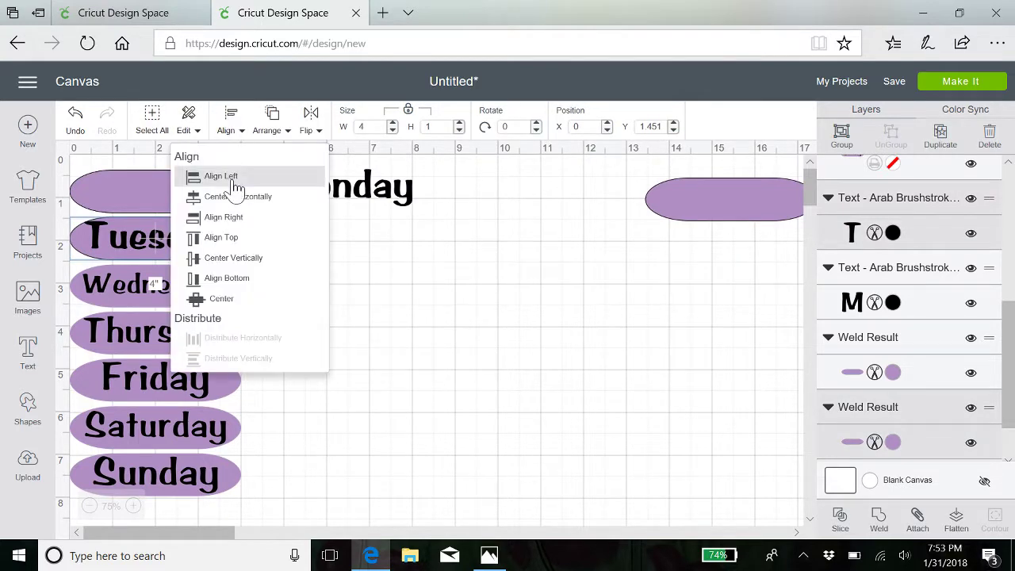
click(221, 302)
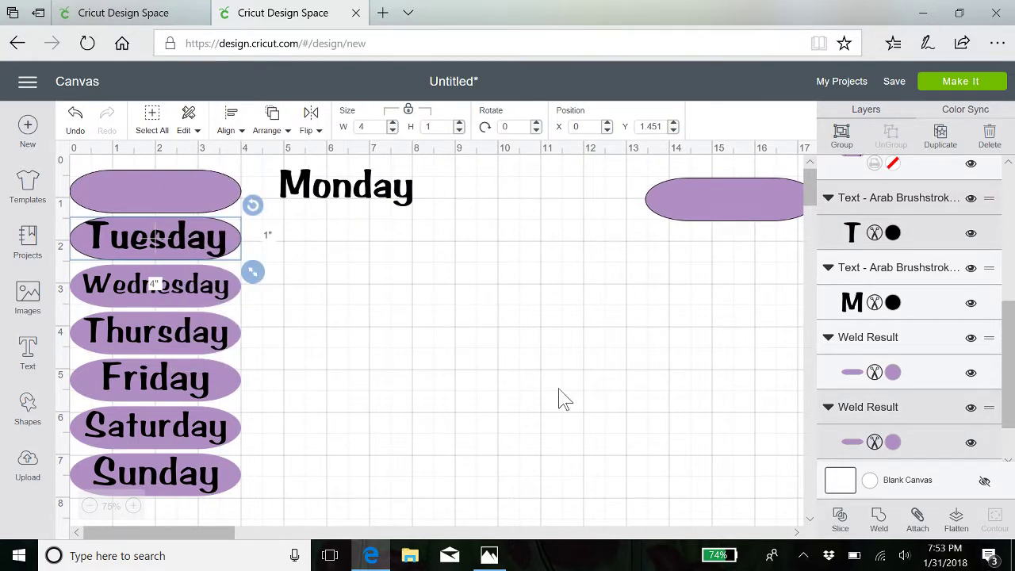
click(957, 520)
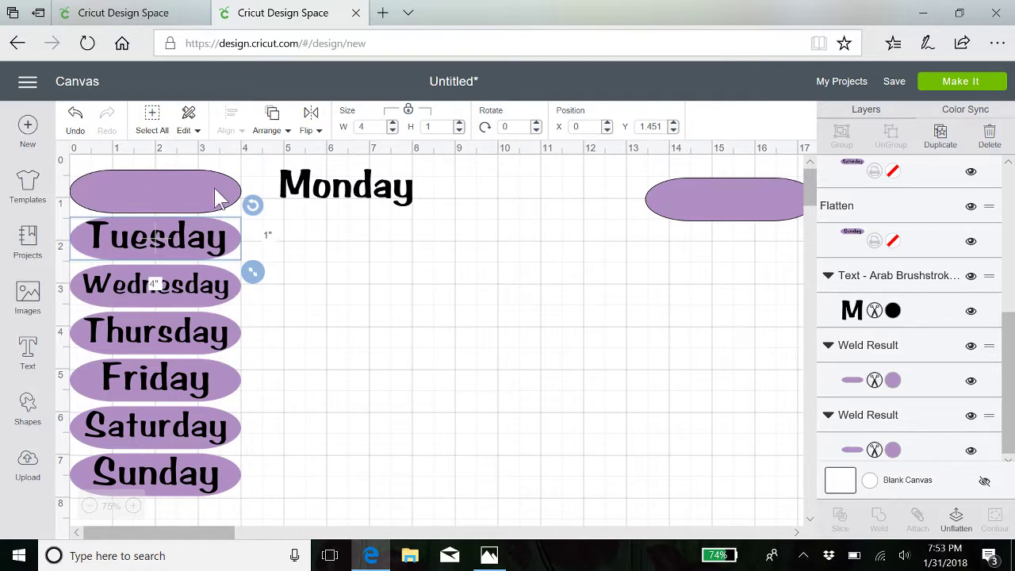
Move the blank label above Tuesday out of the stack into the empty area below the Monday text.
click(346, 202)
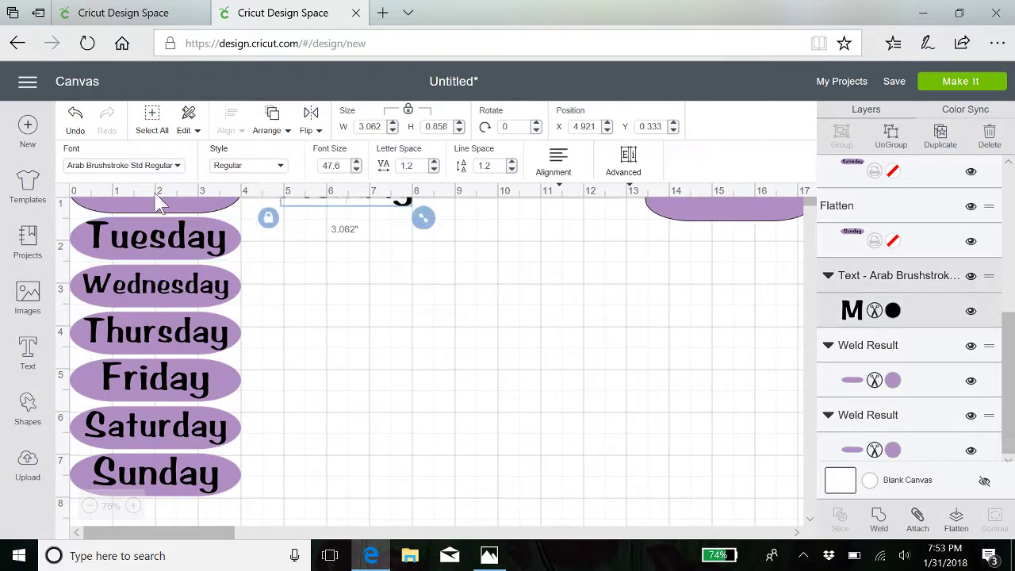
click(376, 307)
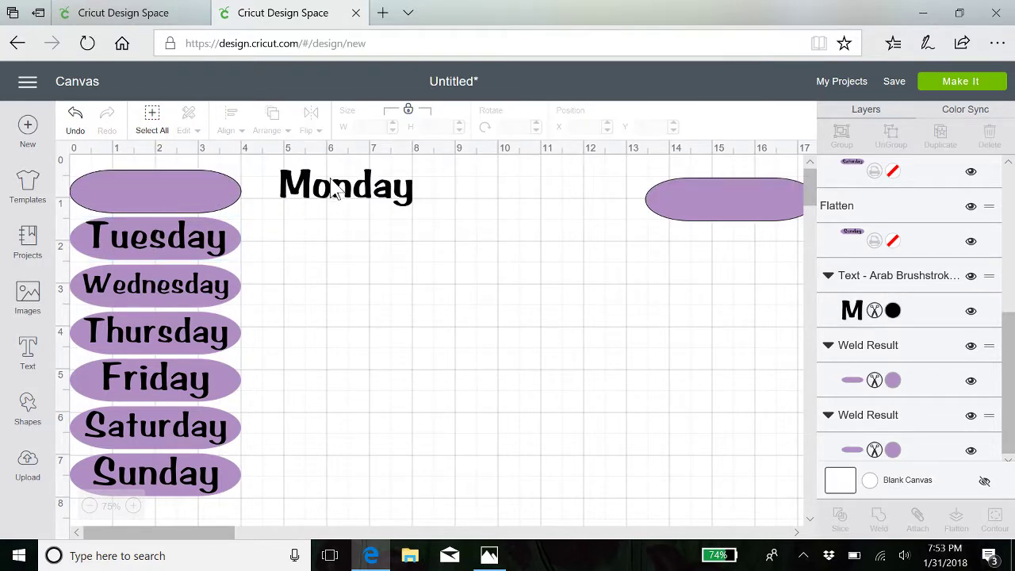
click(336, 202)
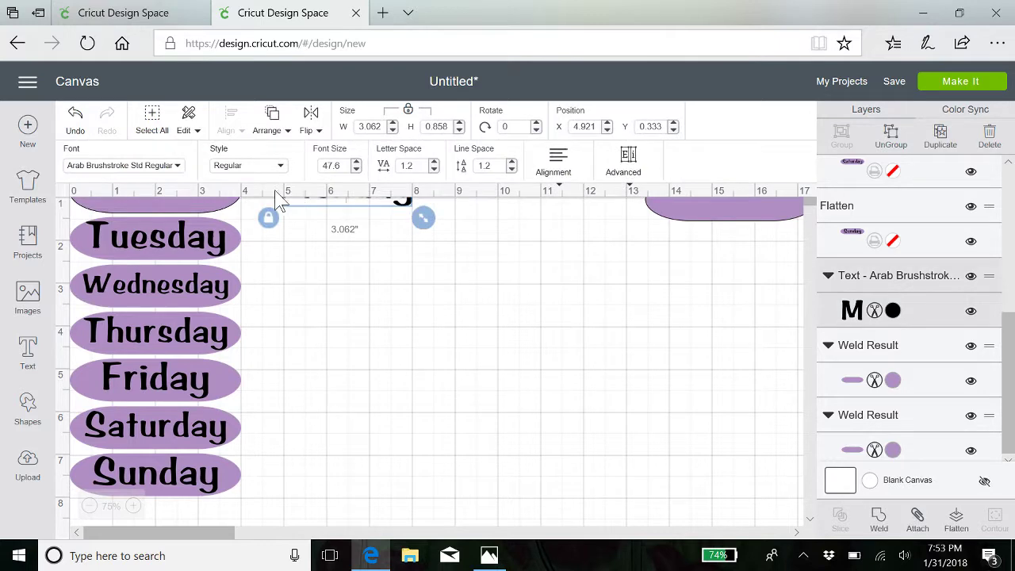
click(322, 271)
drag(190, 197, 376, 306)
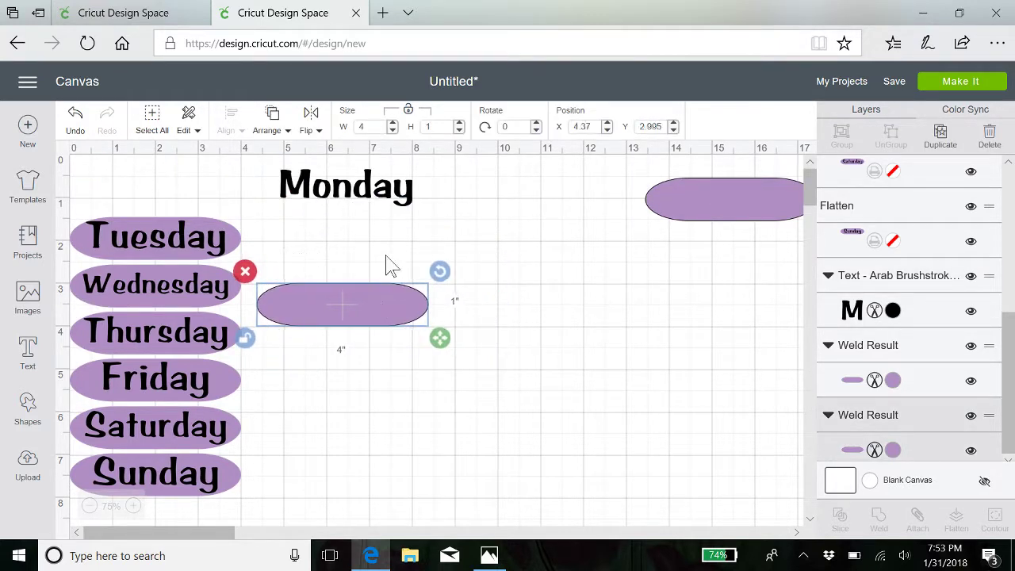
click(366, 190)
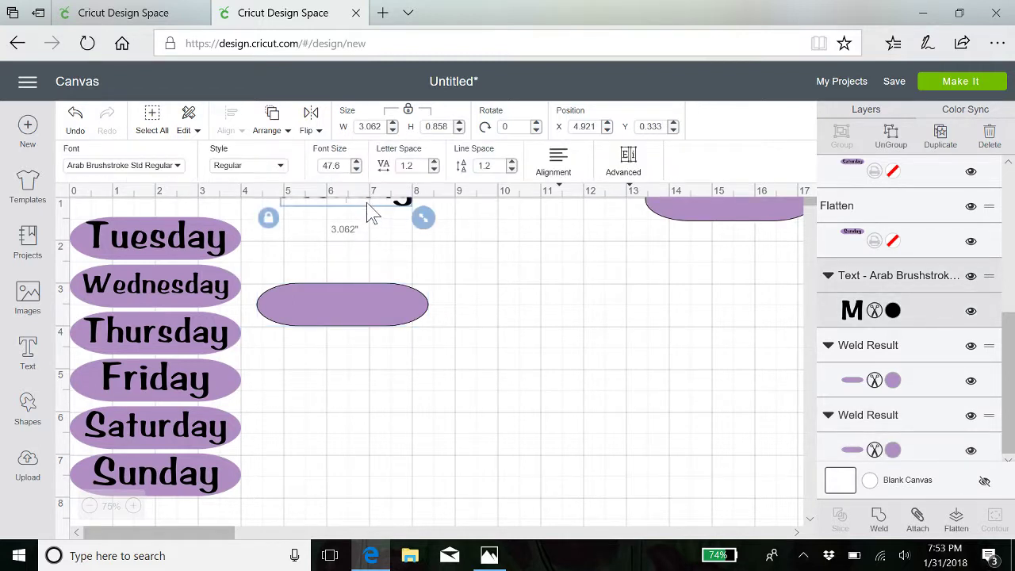
click(367, 213)
click(363, 199)
scroll(926, 381, up, 1)
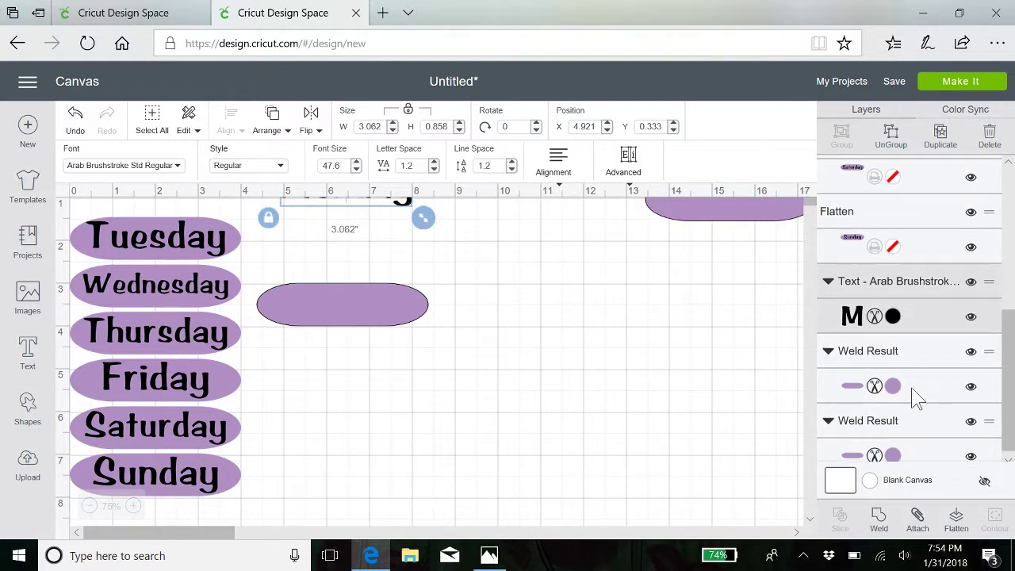
shift+click(918, 396)
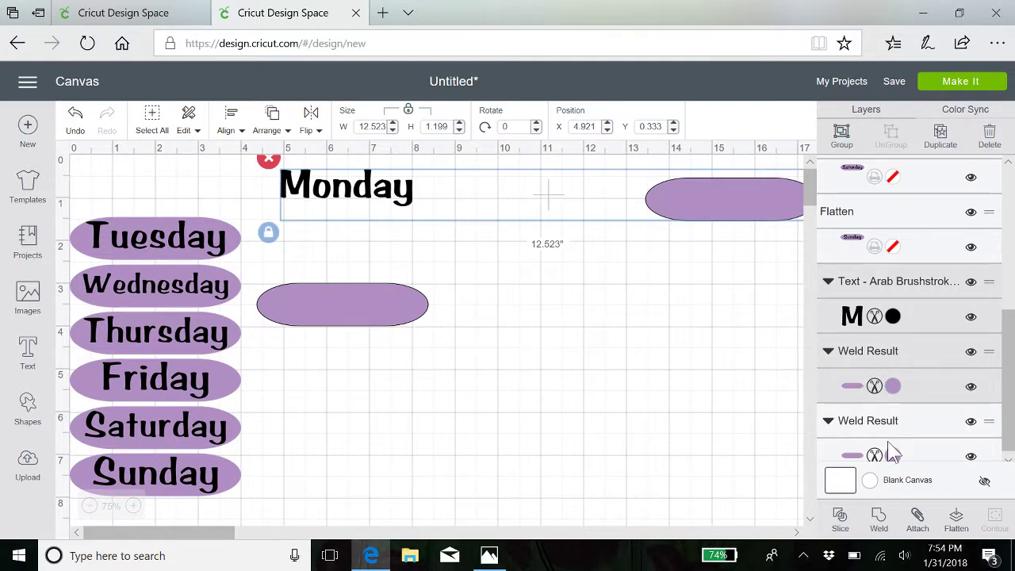
click(587, 383)
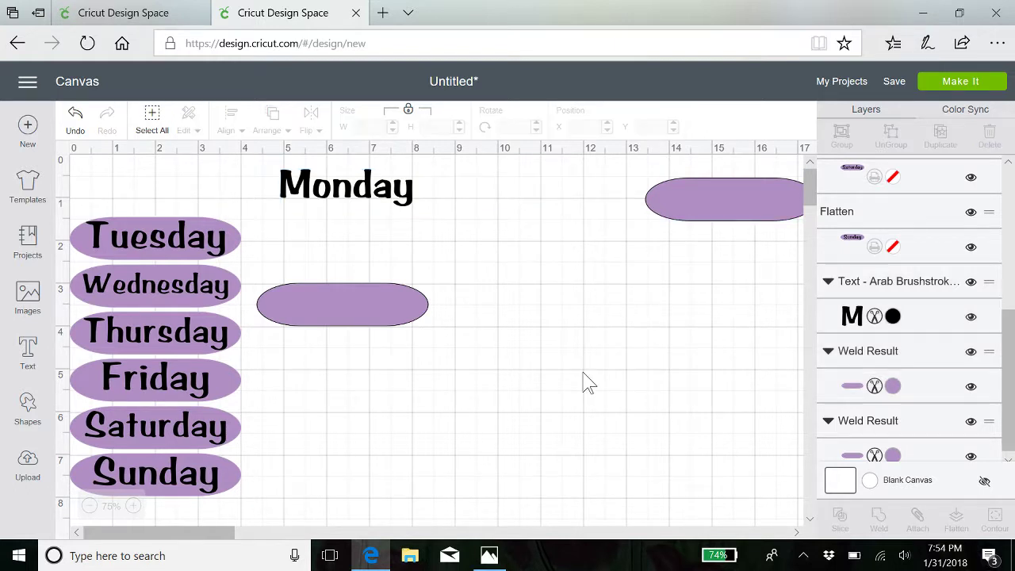
click(379, 207)
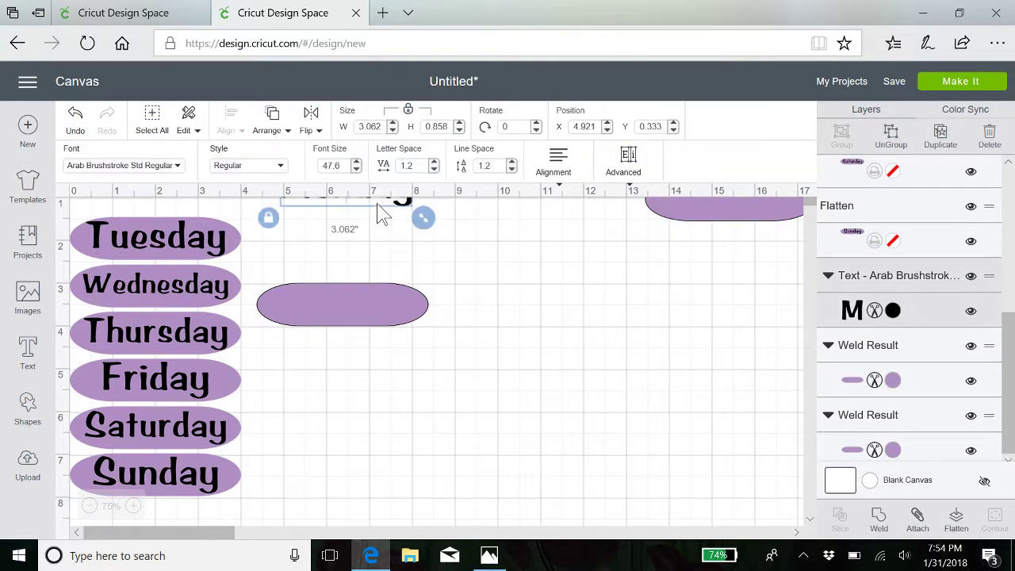
click(382, 213)
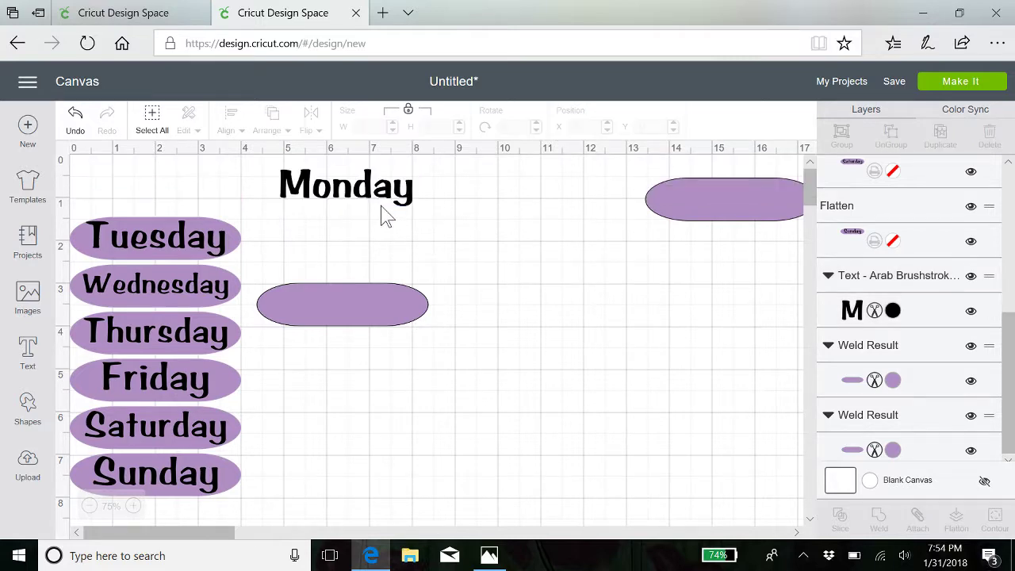
click(367, 206)
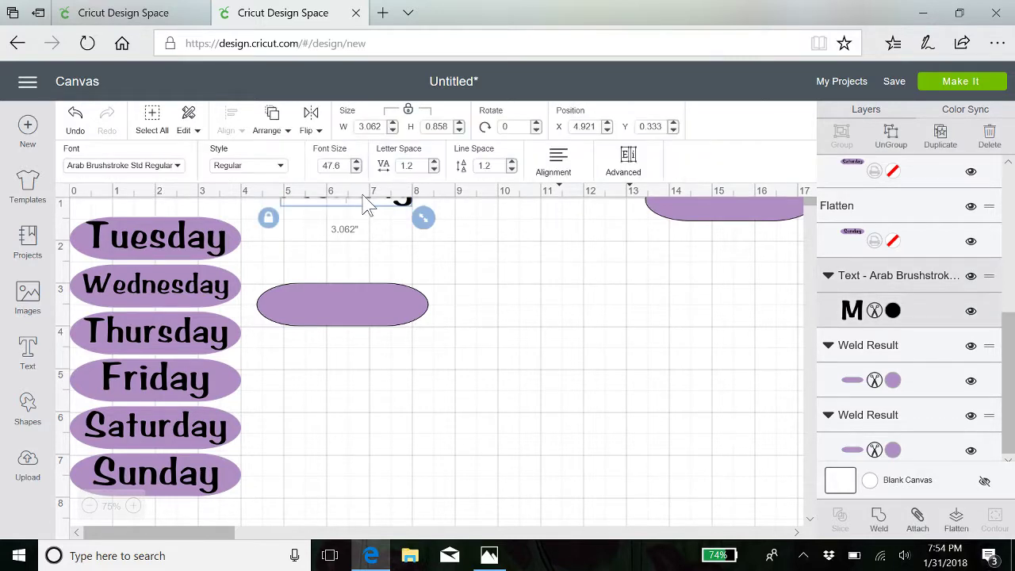
click(368, 214)
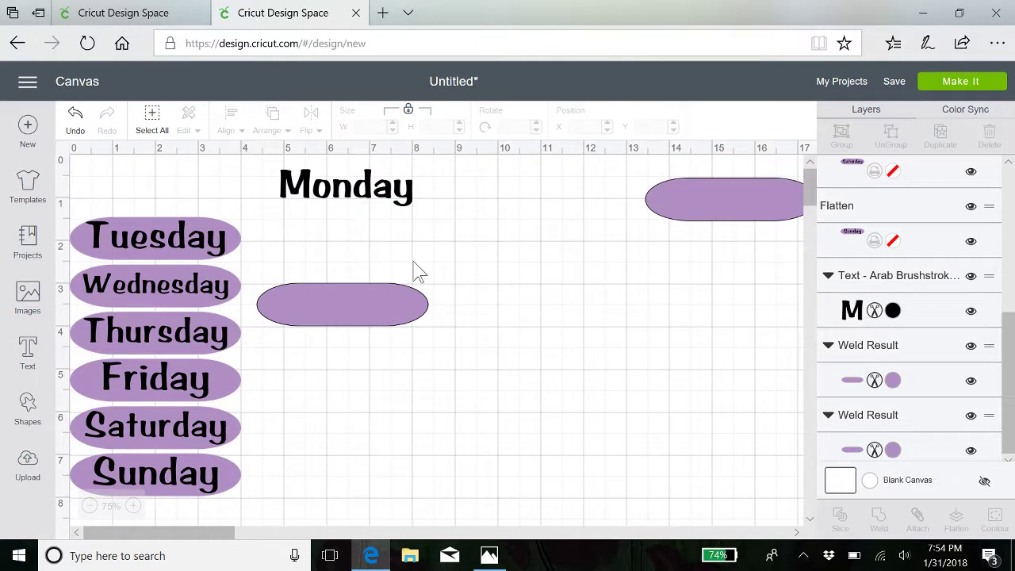
Center the Monday text at its current size with the blank label below it and flatten the two together.
click(358, 199)
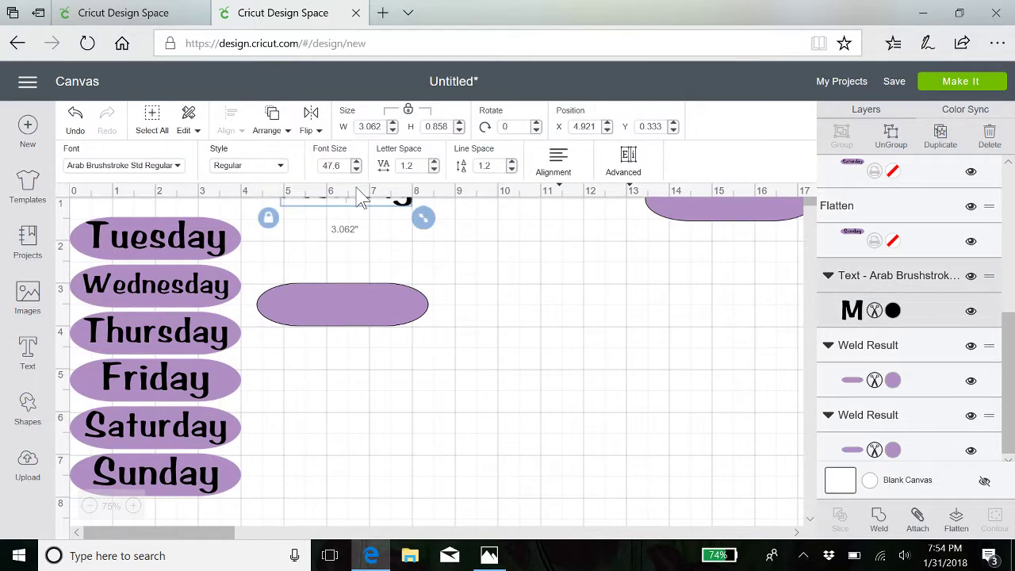
click(918, 457)
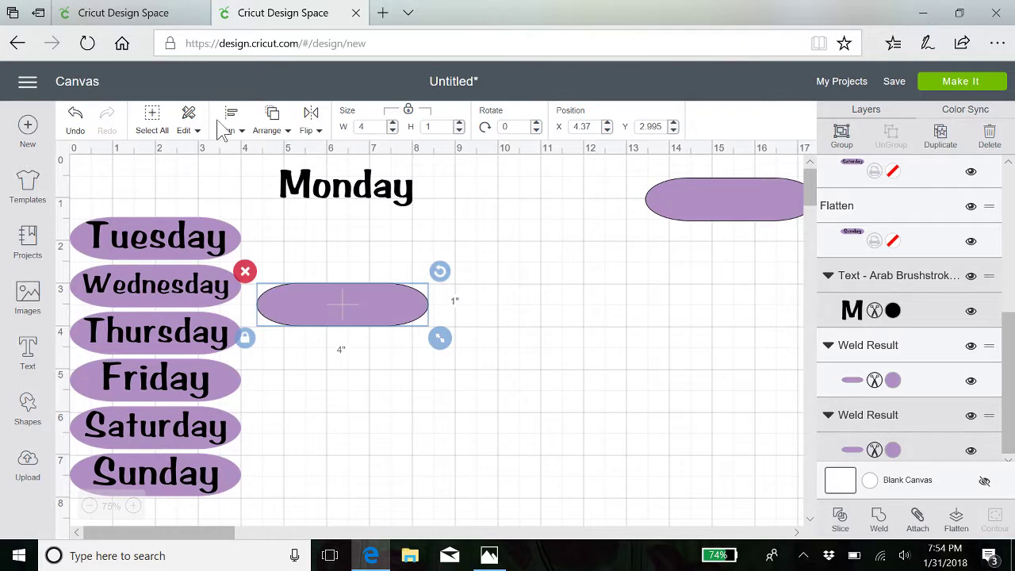
click(240, 131)
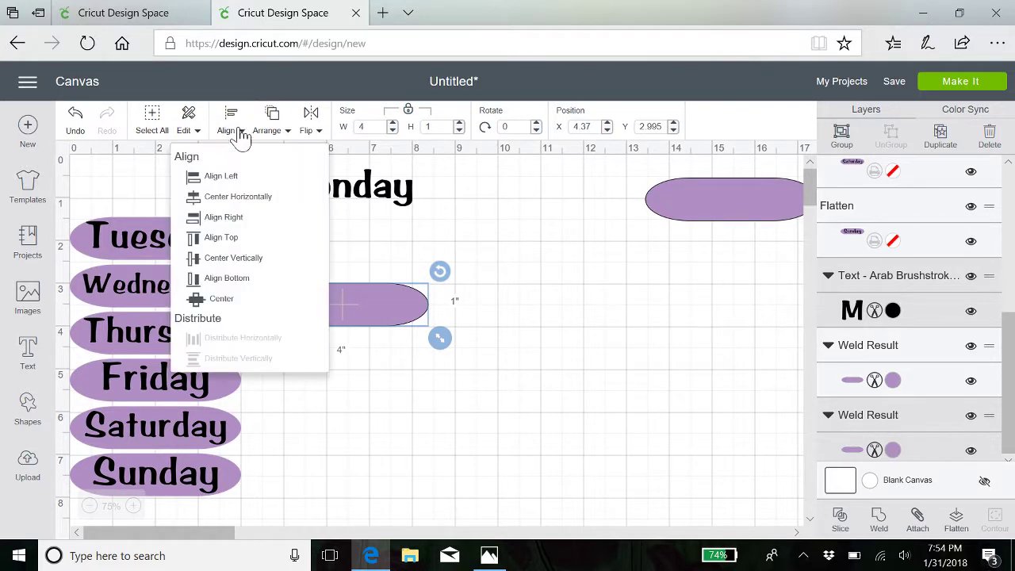
click(221, 300)
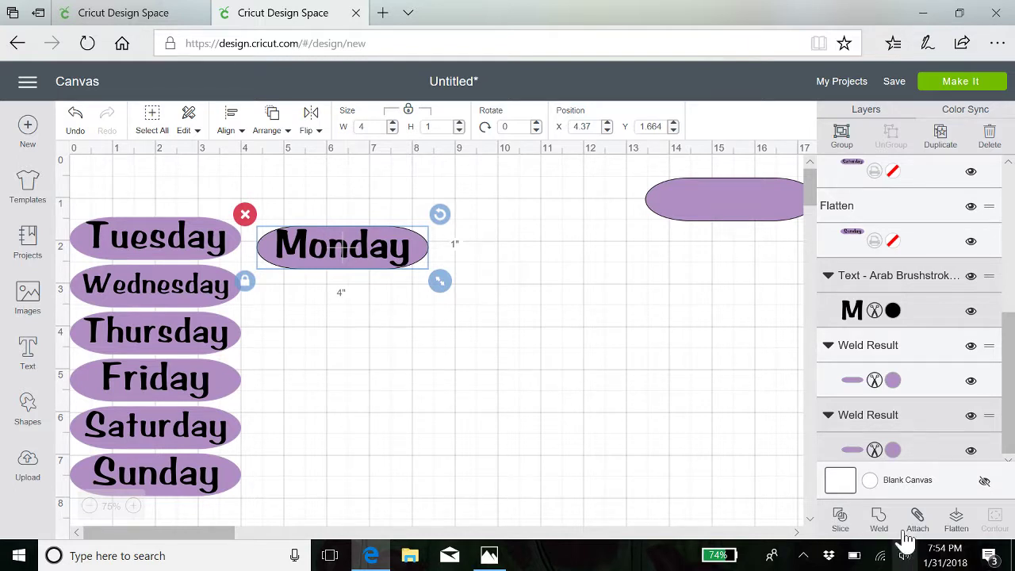
click(956, 522)
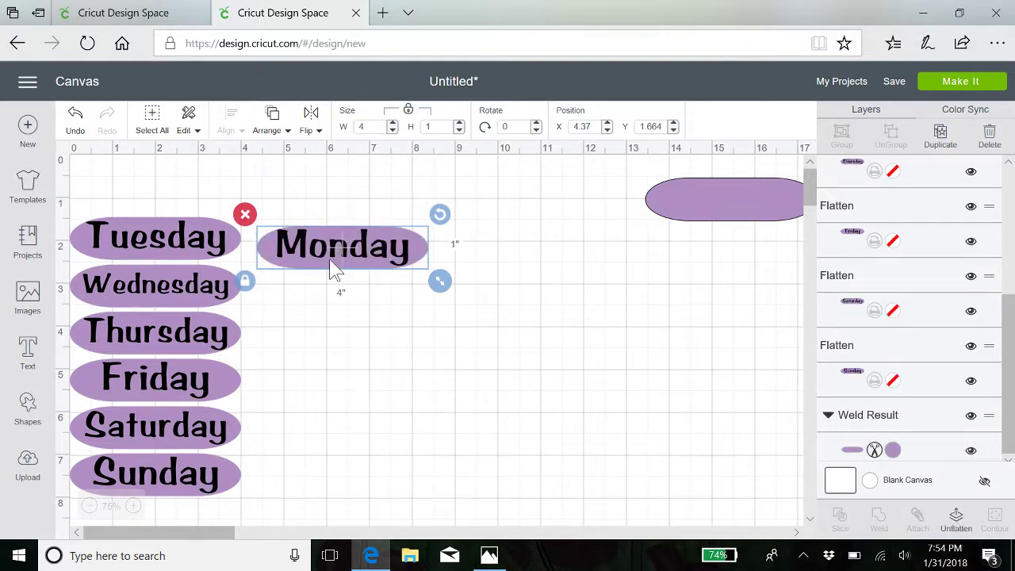
Move the flattened Monday label to the head of the weekday stack, just above Tuesday.
drag(333, 254, 146, 194)
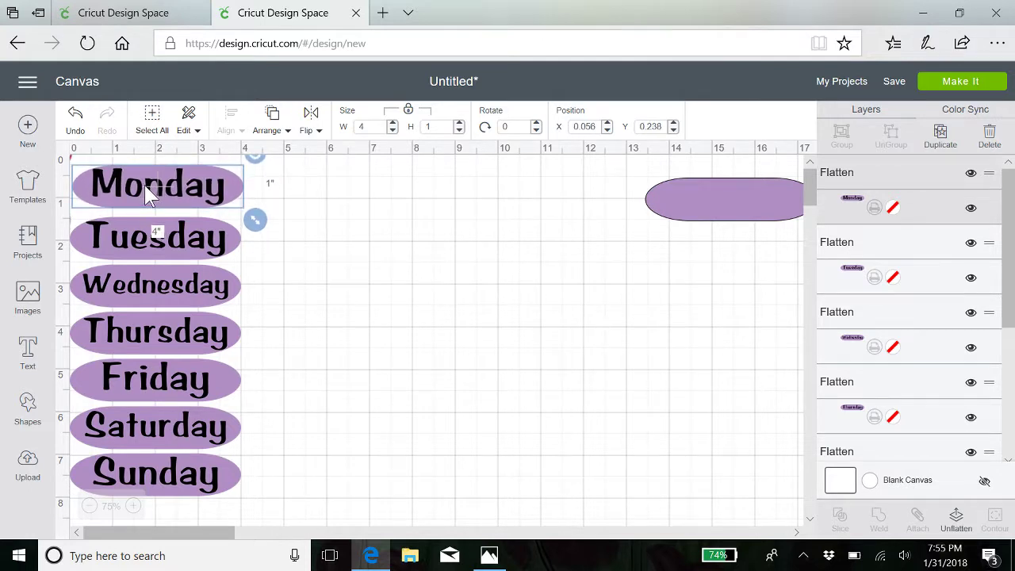
click(484, 318)
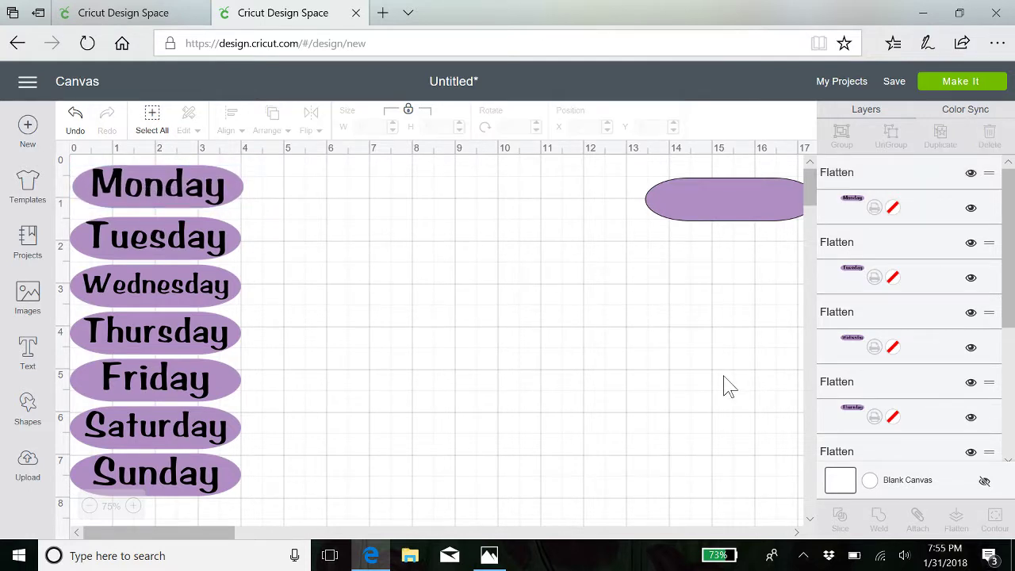
Hide all seven flattened weekday labels, from Sunday up to Monday, leaving only the spare blank label shown.
scroll(914, 407, down, 3)
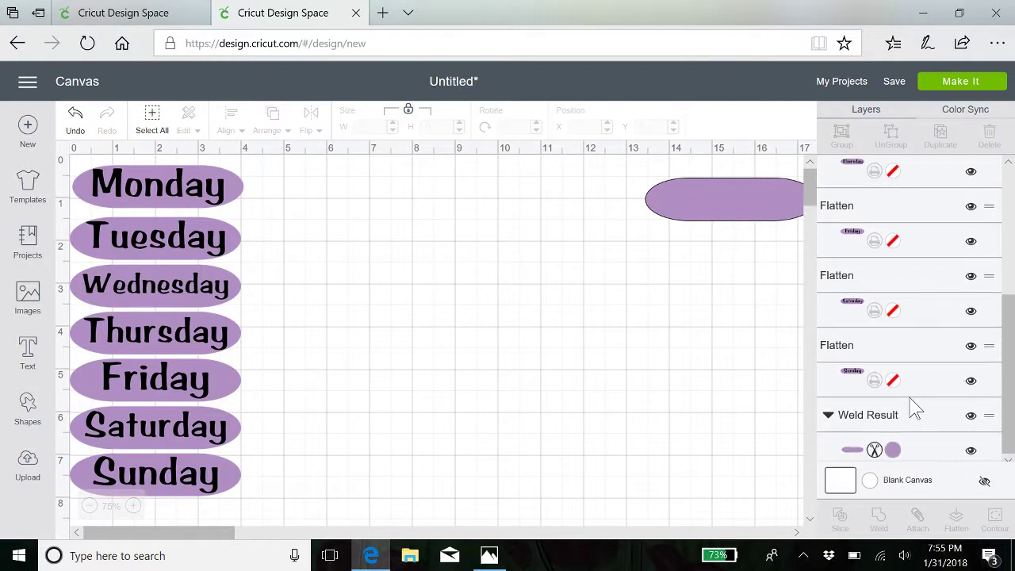
click(972, 381)
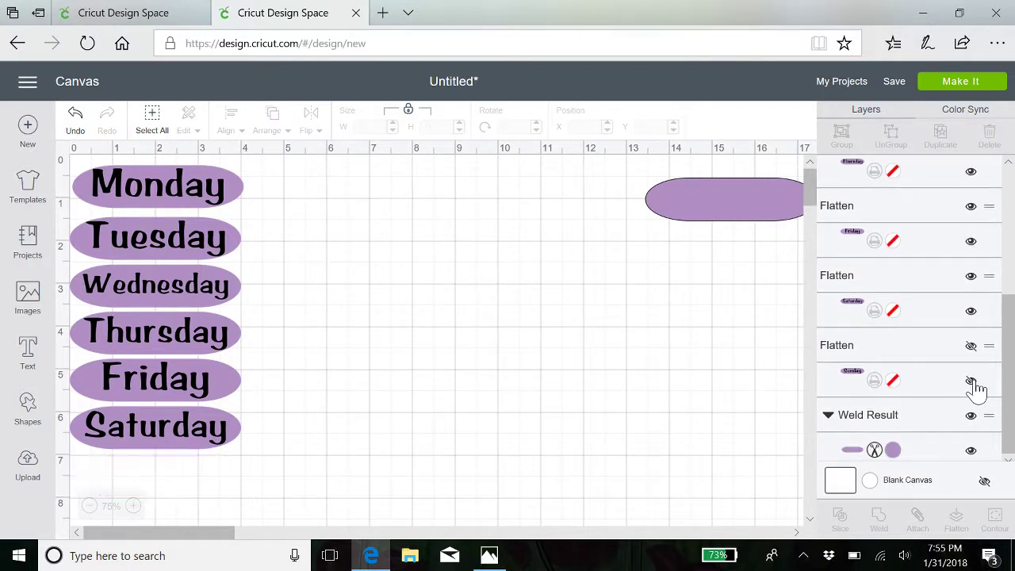
click(972, 311)
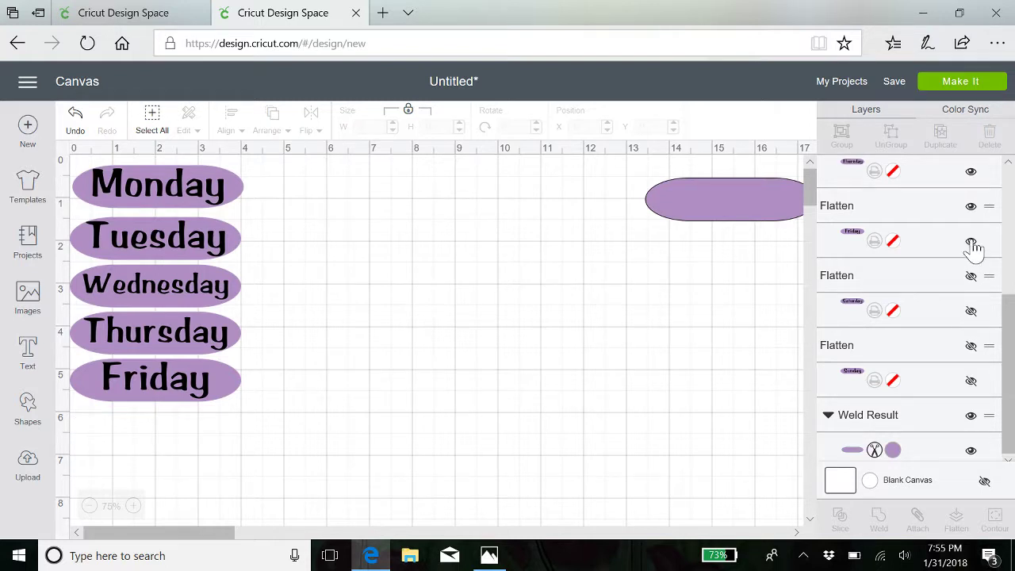
click(972, 242)
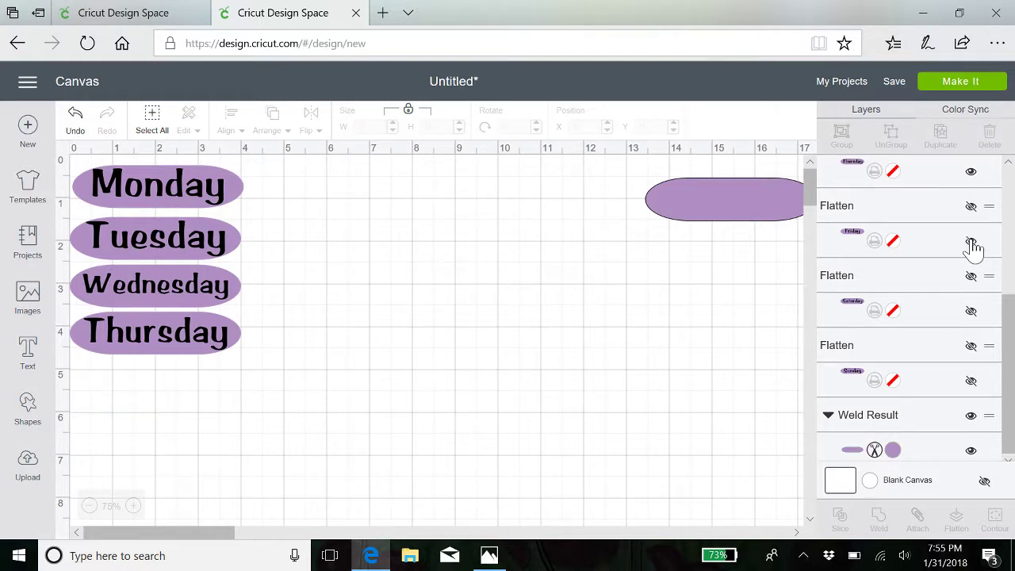
click(971, 173)
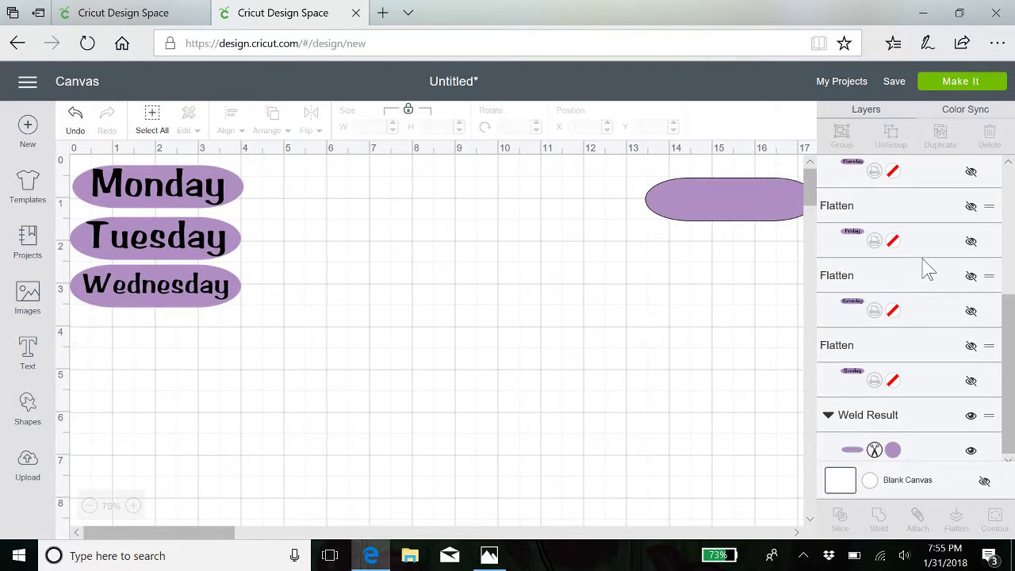
scroll(928, 270, up, 3)
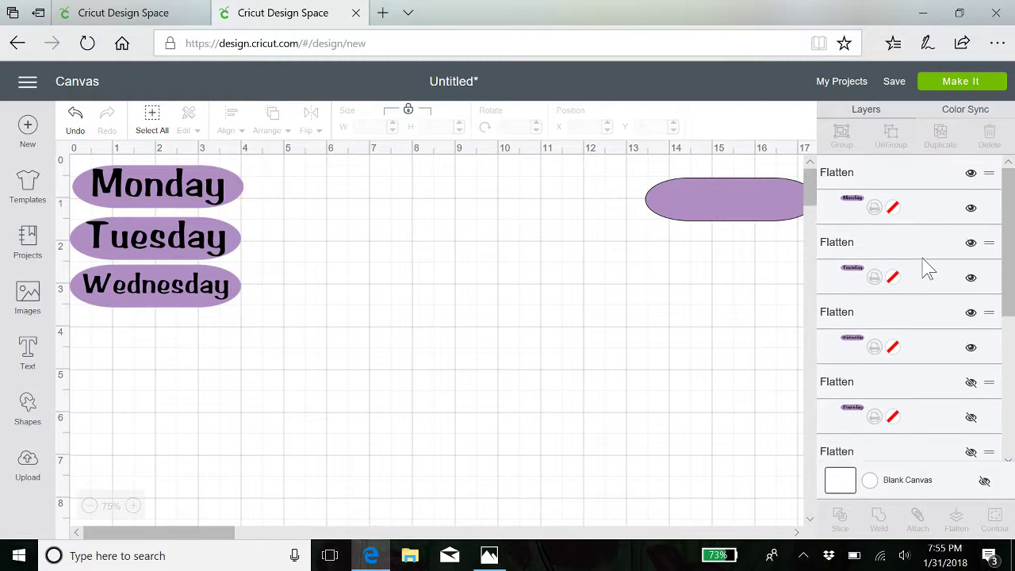
click(972, 347)
click(971, 278)
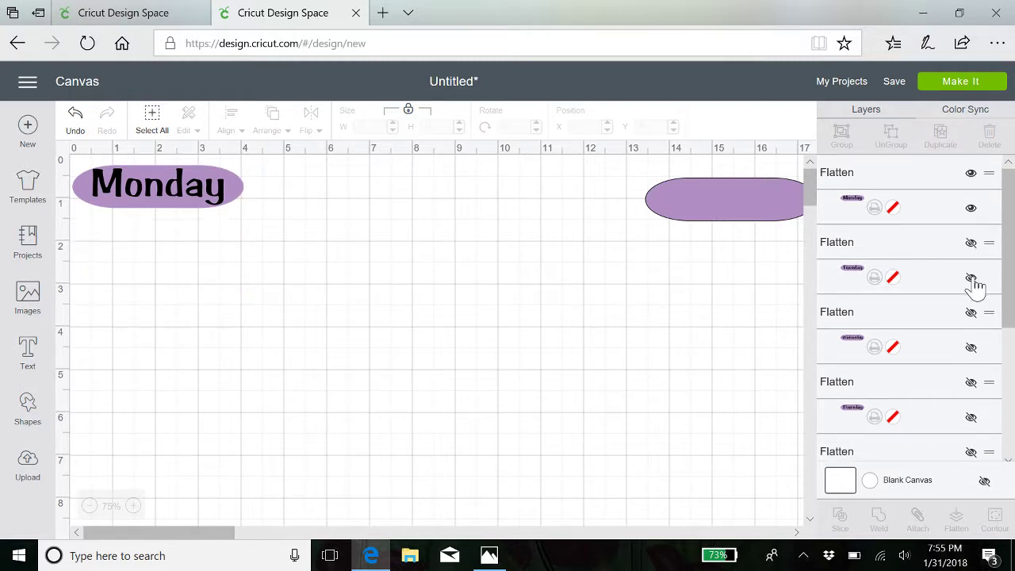
click(971, 210)
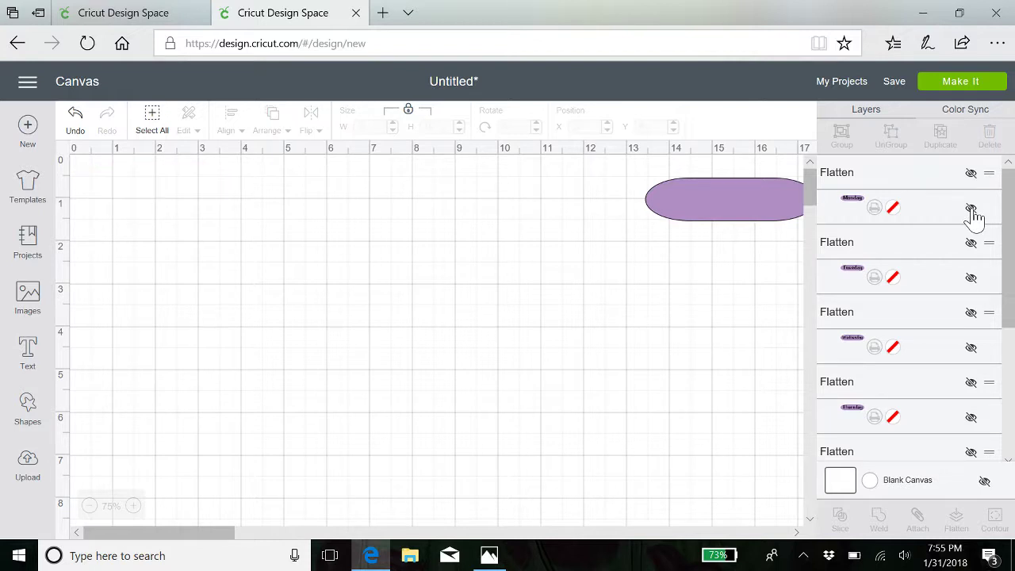
Move the spare blank purple label to the canvas's upper-left corner and duplicate it once.
drag(754, 196, 183, 182)
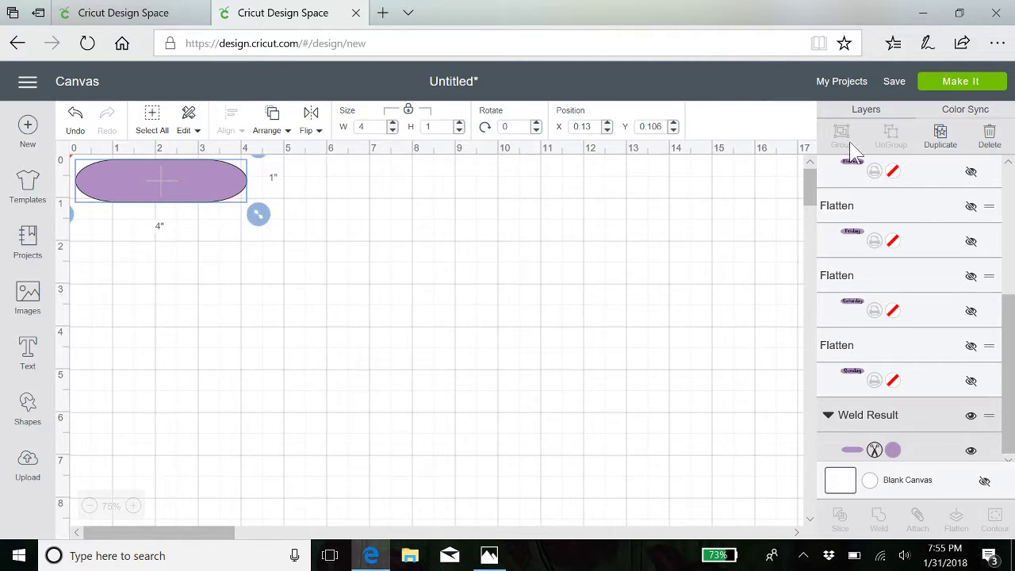
click(941, 136)
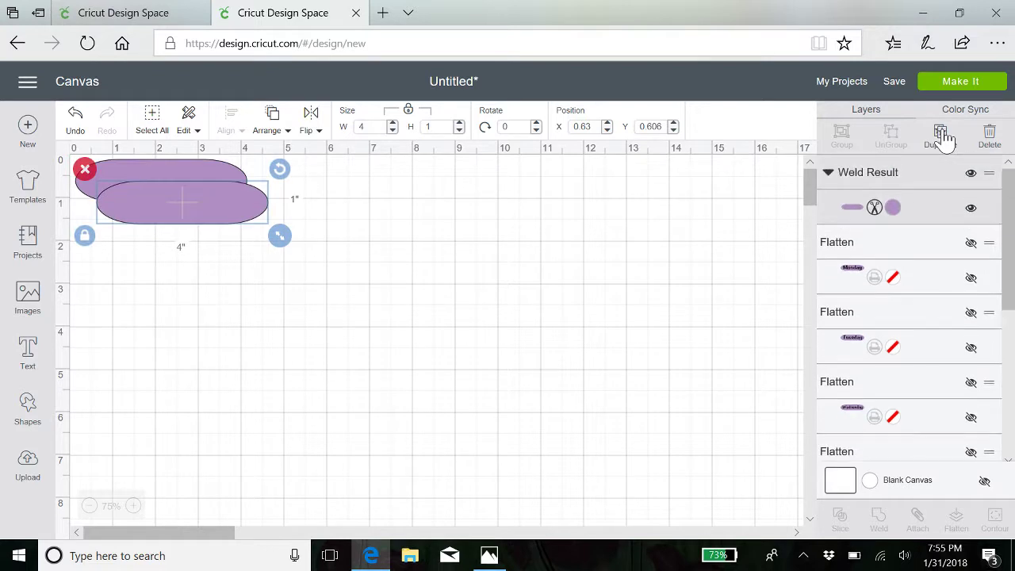
Place the duplicate label just below the original, and change the original label from Cut to Print with pattern fills.
drag(222, 209, 193, 229)
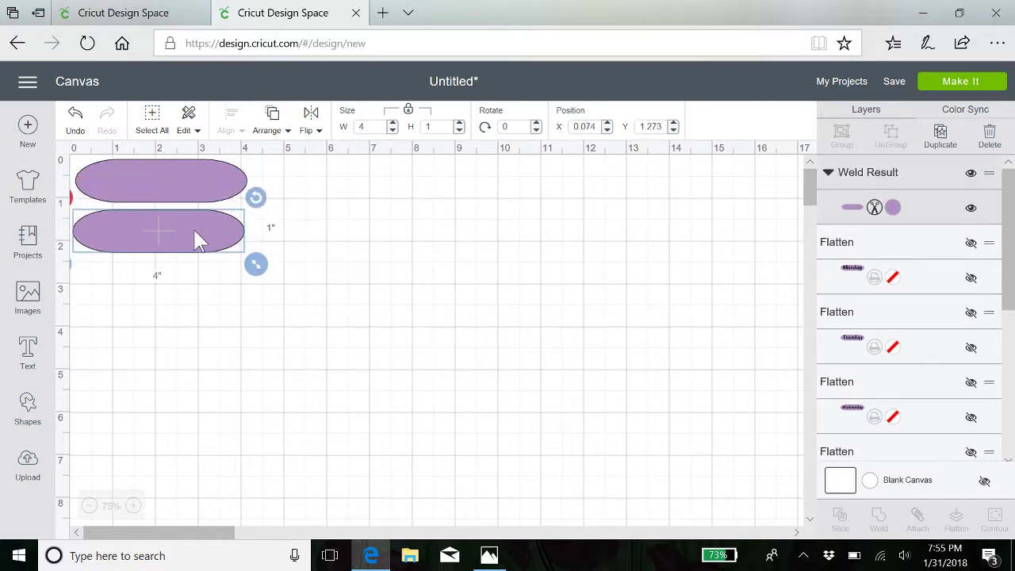
click(202, 188)
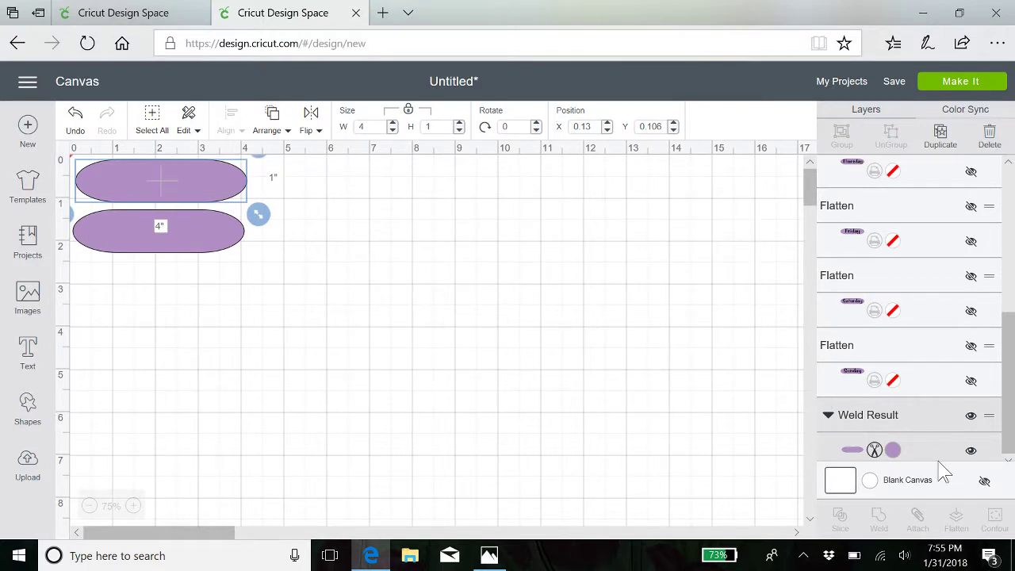
click(894, 450)
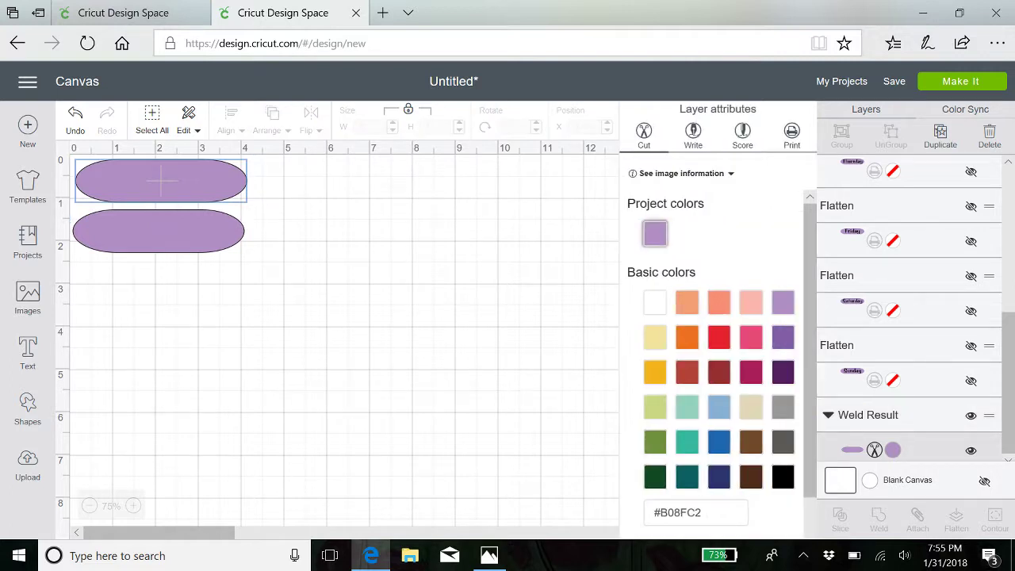
click(798, 138)
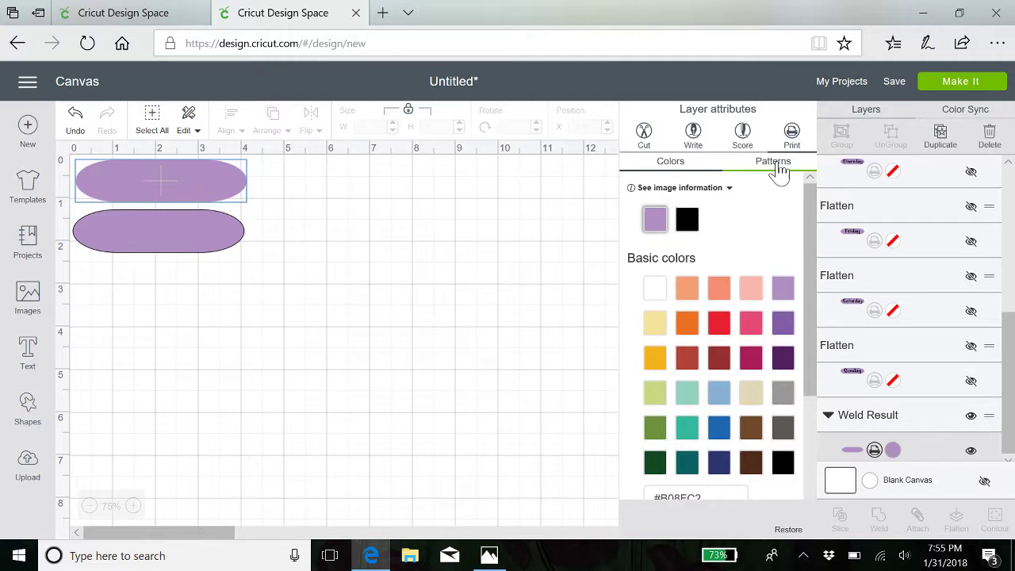
click(773, 162)
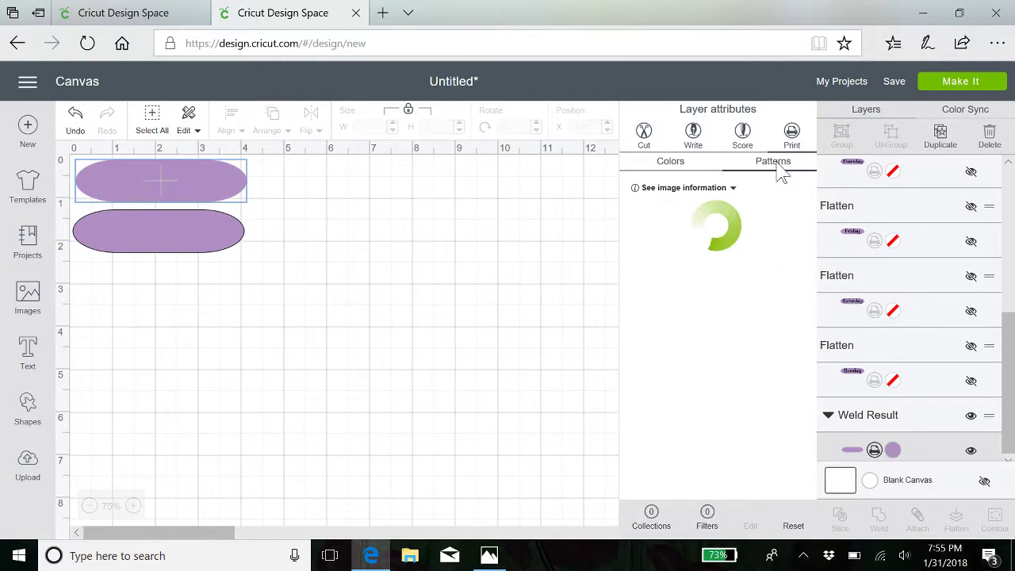
Filter the print patterns by ownership to Free, Cricut Access and Purchased.
click(706, 527)
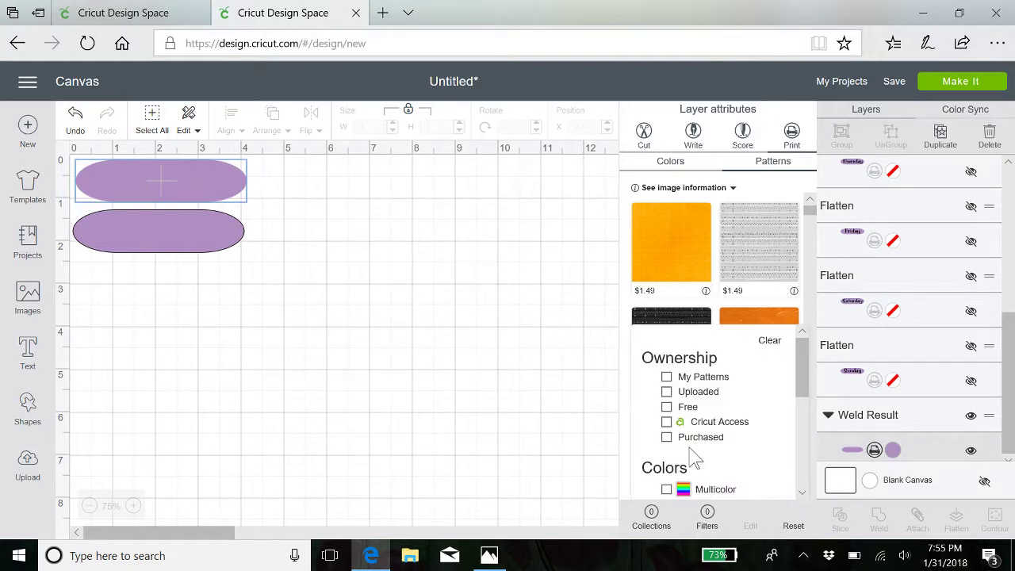
click(667, 408)
click(667, 423)
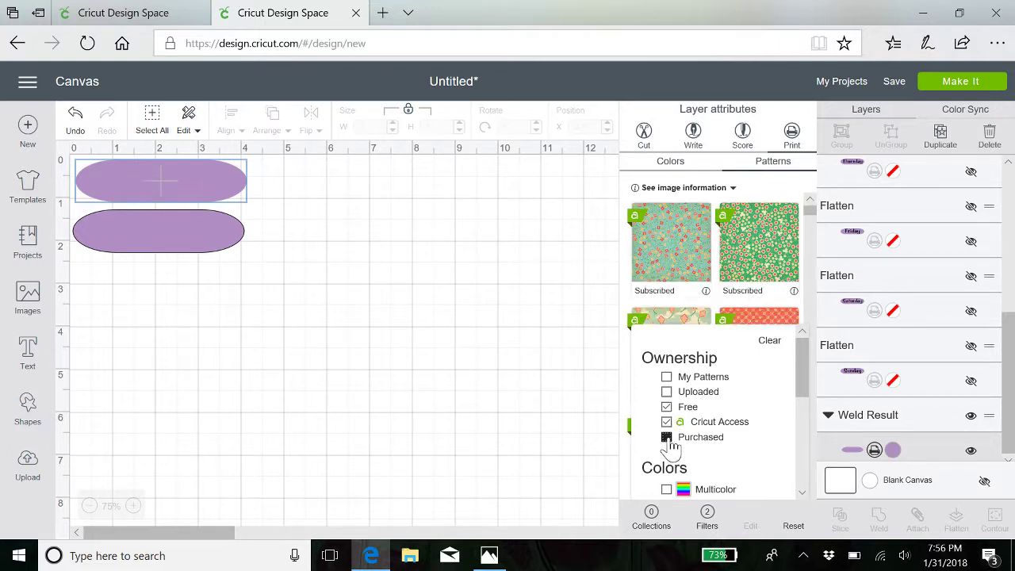
click(667, 437)
click(607, 418)
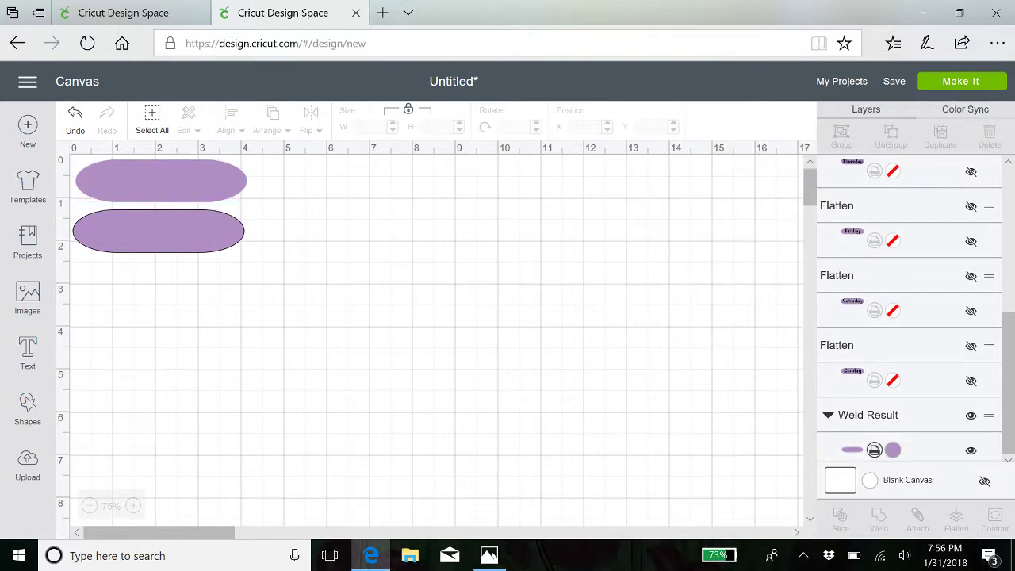
Add the Pink color filter to the patterns available for the upper label.
click(893, 450)
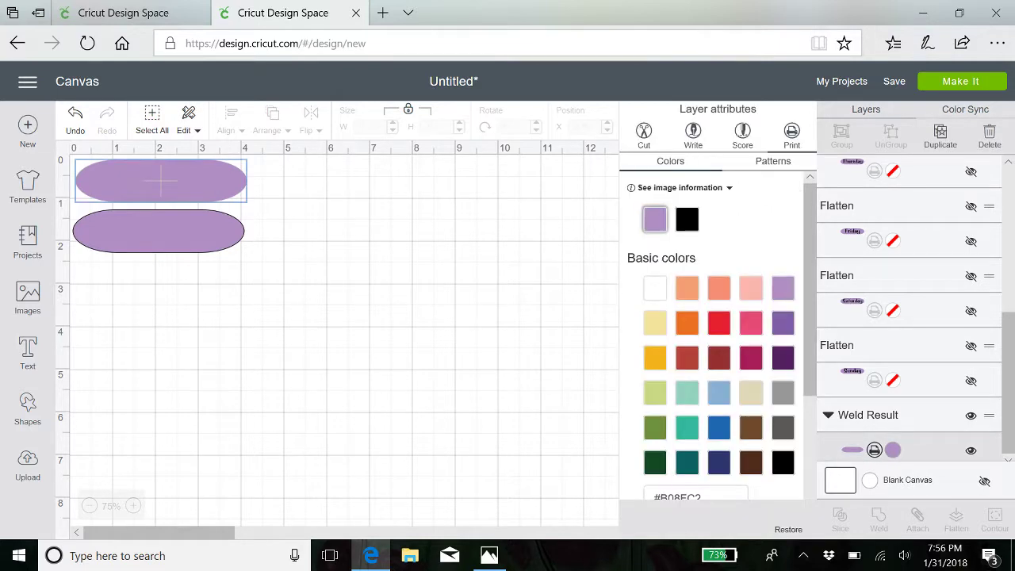
click(769, 164)
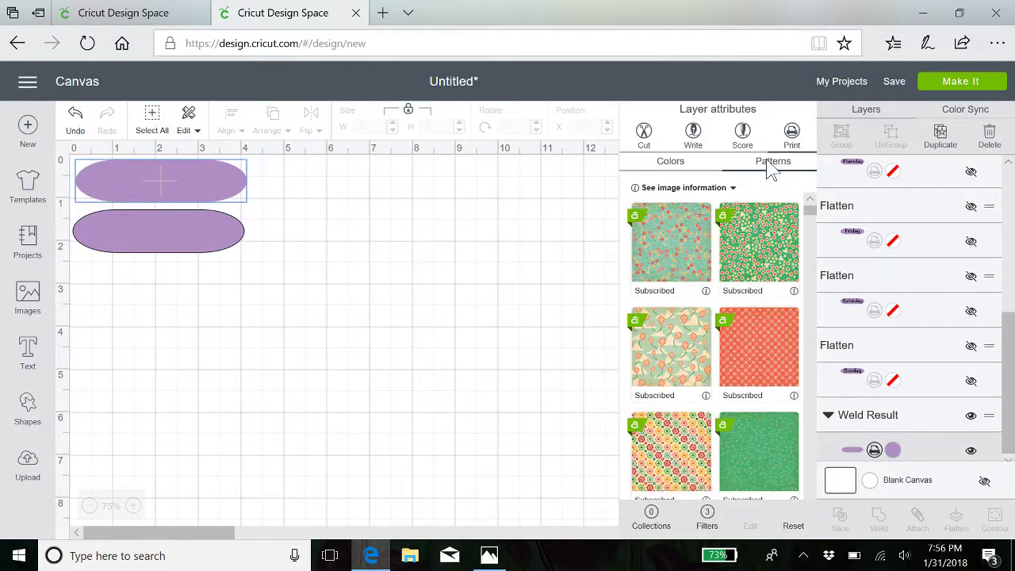
click(708, 523)
scroll(750, 456, down, 5)
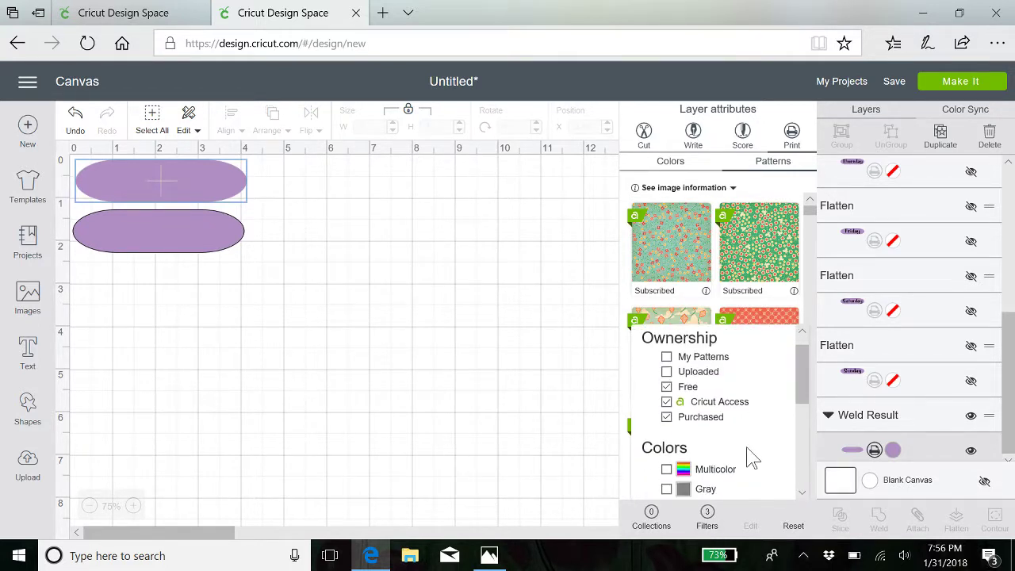
scroll(749, 456, down, 3)
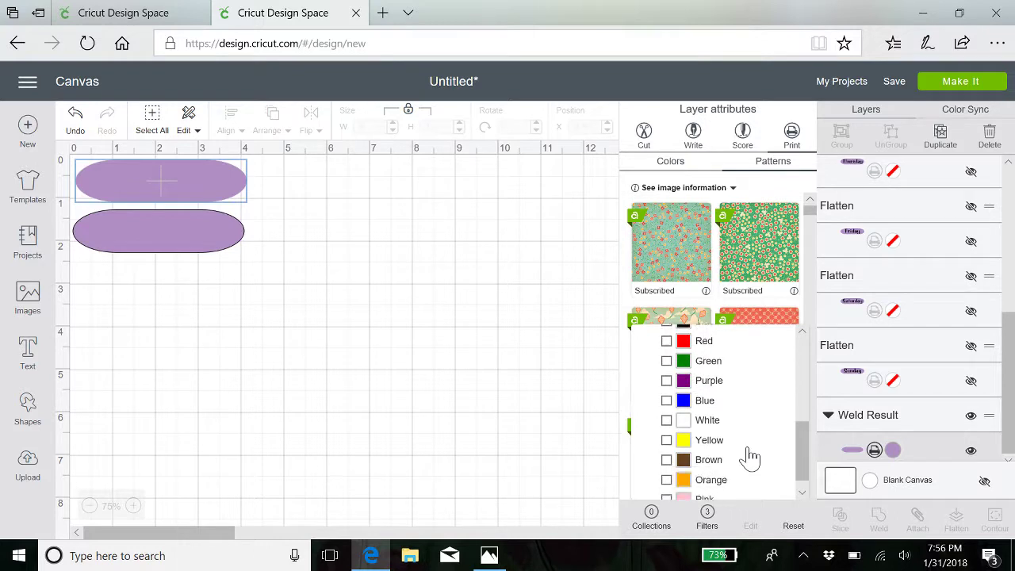
click(695, 487)
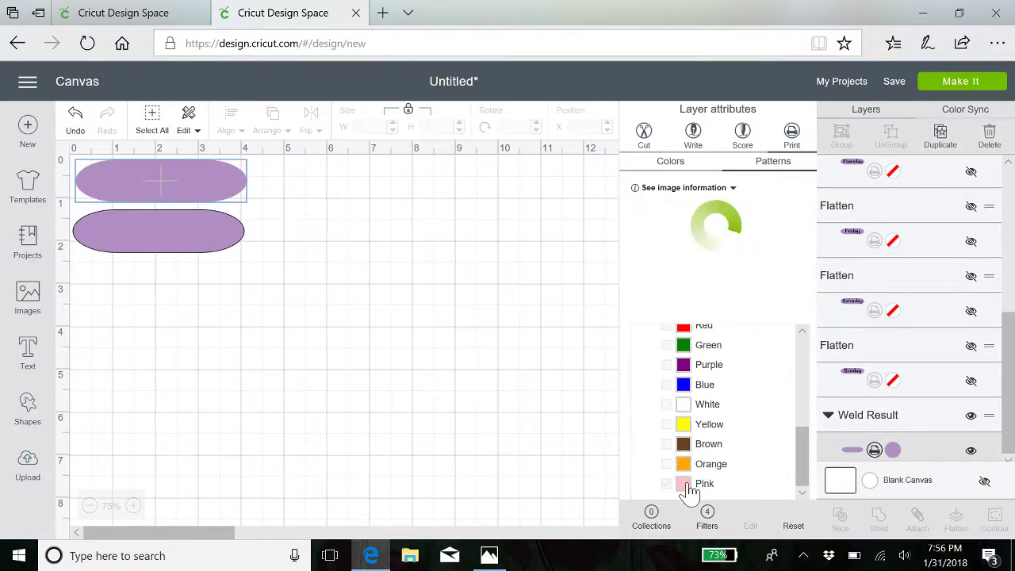
click(565, 397)
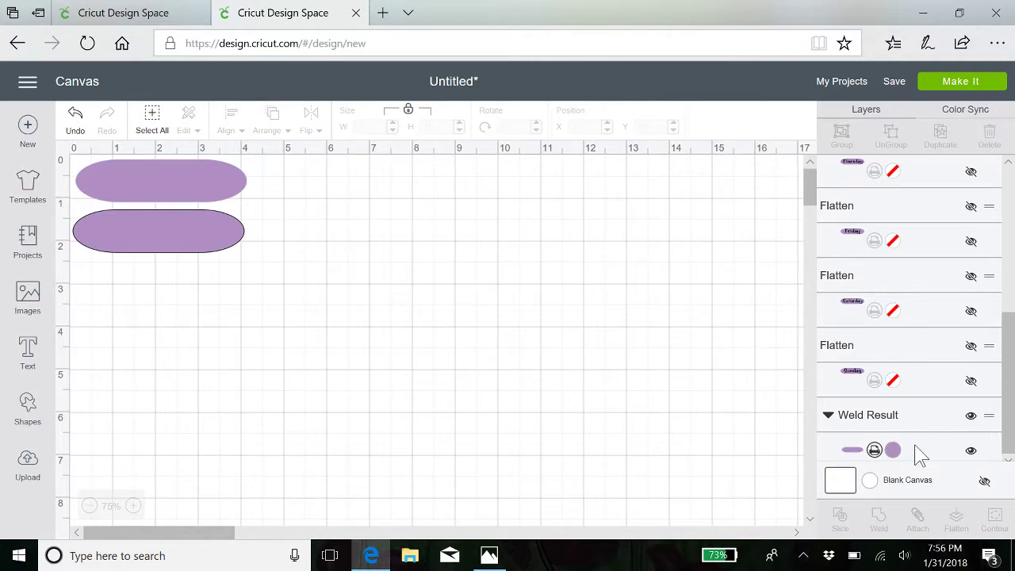
Fill the upper label with the light-and-dark pink circular-motif pattern at the very end of the filtered pattern list.
click(893, 450)
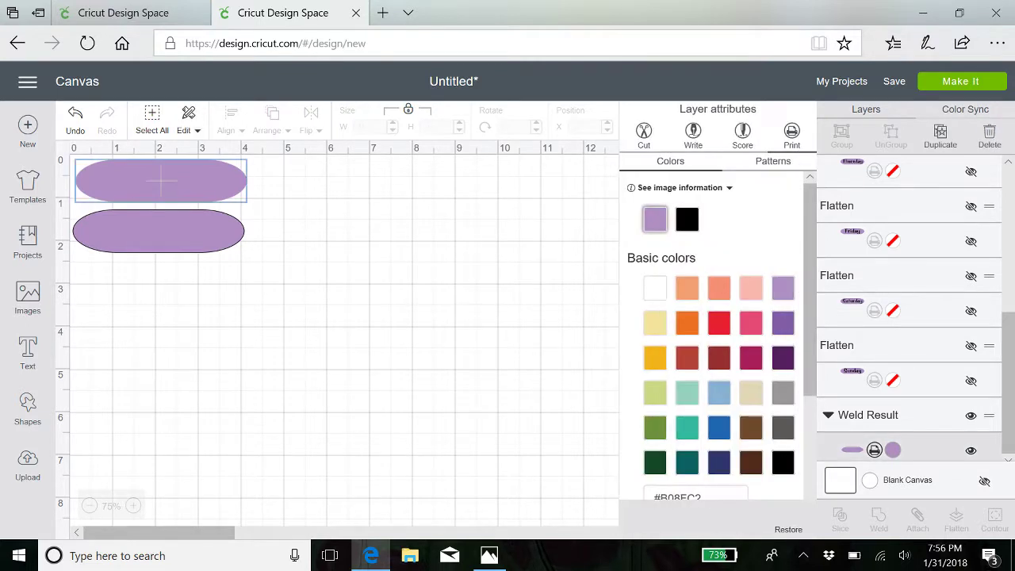
click(769, 166)
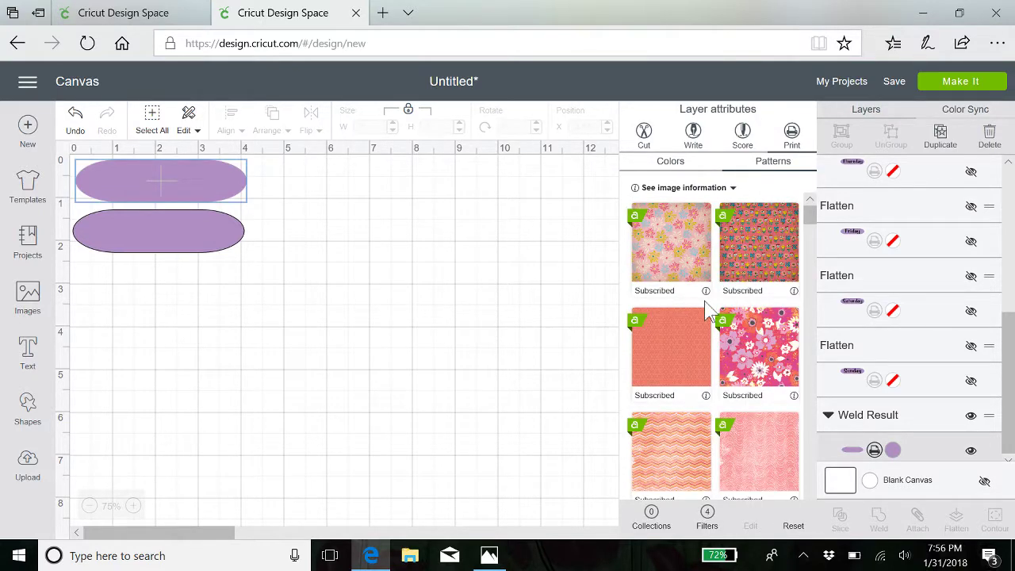
scroll(686, 351, down, 10)
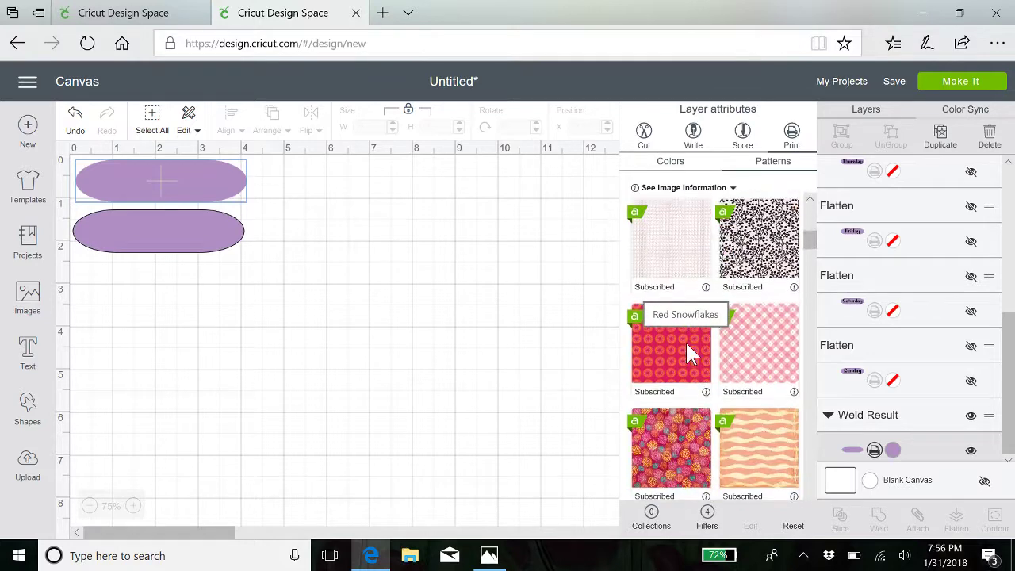
scroll(686, 343, down, 8)
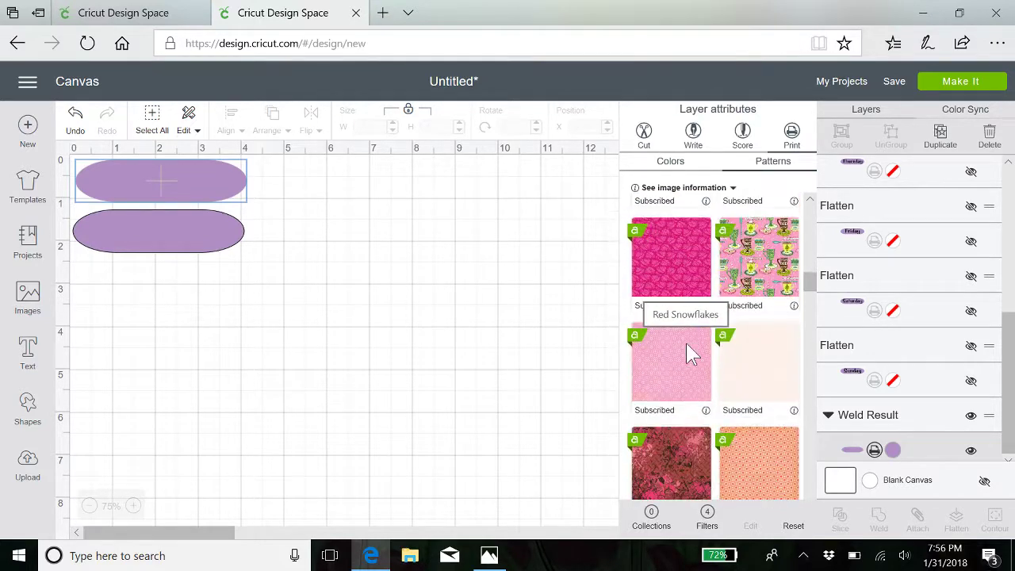
scroll(689, 353, down, 10)
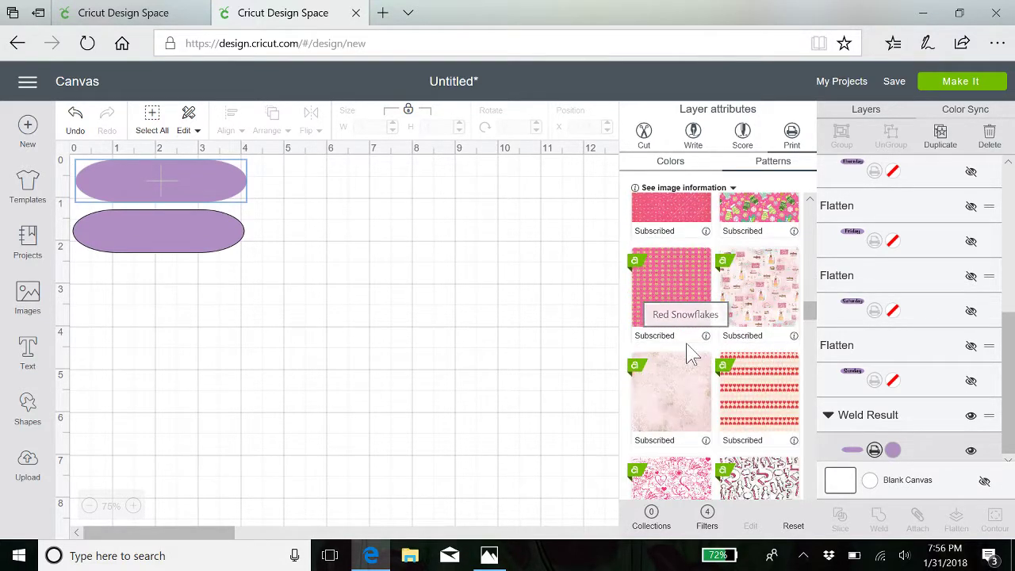
scroll(688, 353, down, 10)
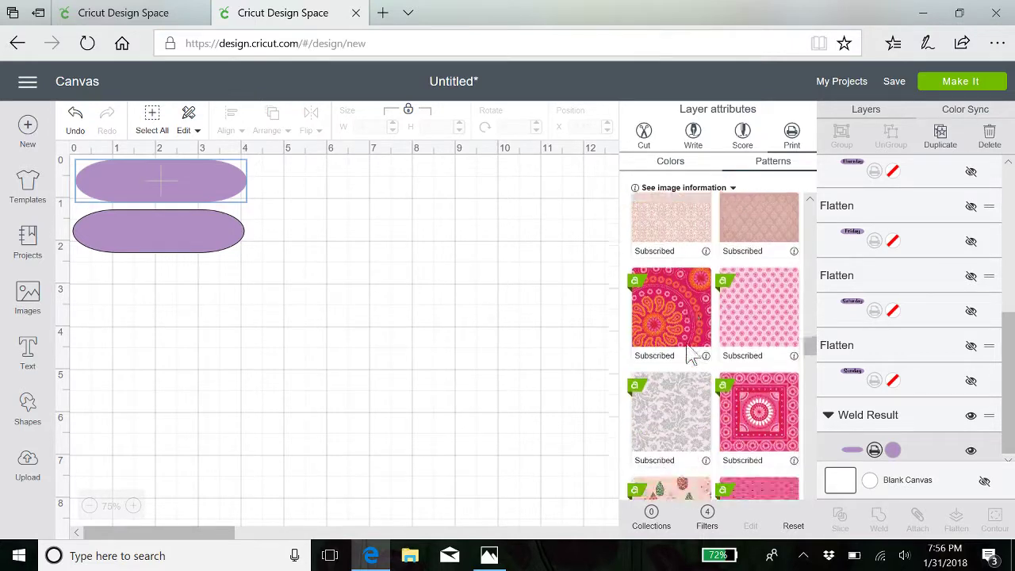
scroll(689, 353, down, 8)
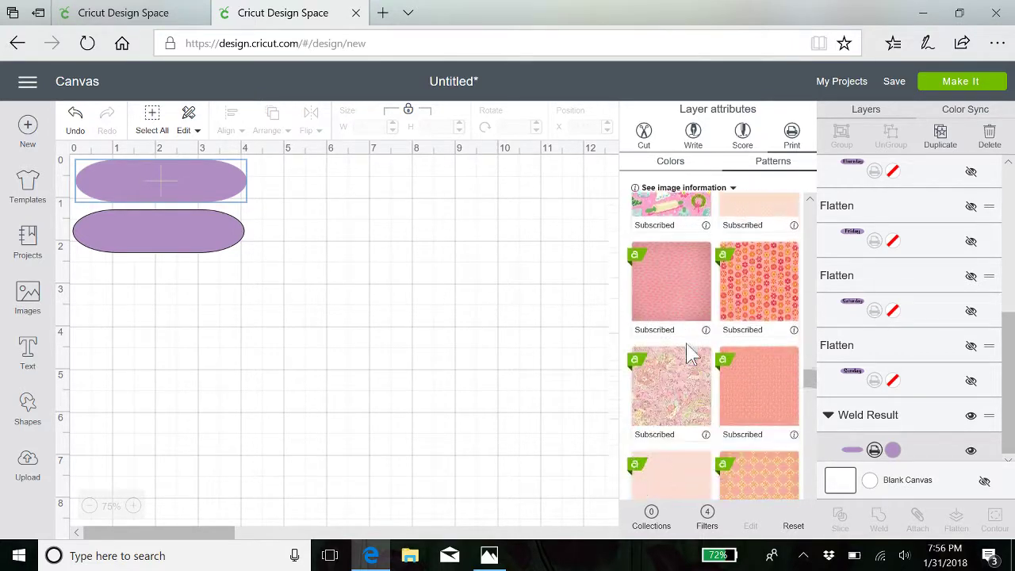
scroll(689, 353, down, 10)
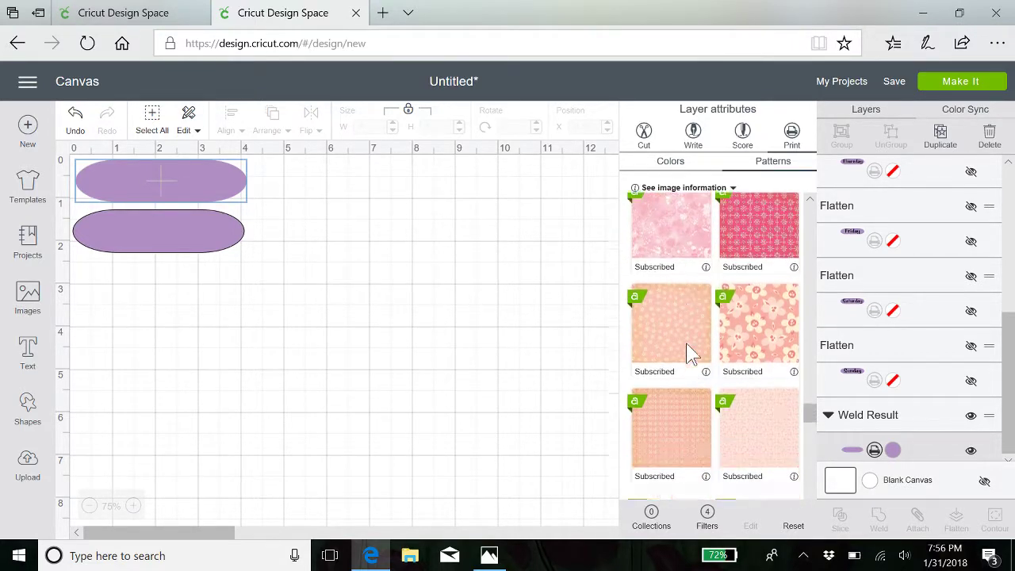
scroll(689, 353, down, 10)
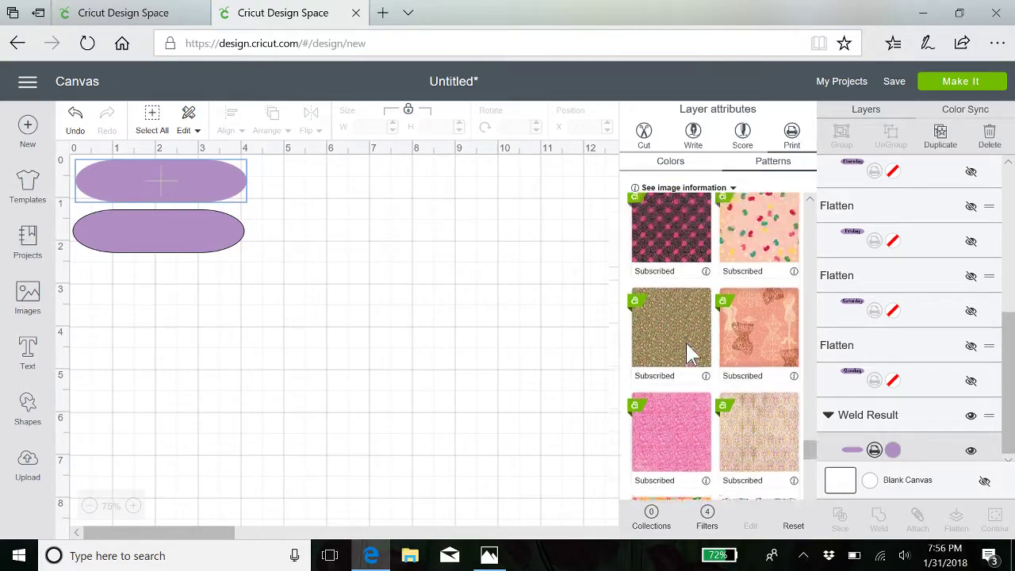
scroll(688, 353, down, 5)
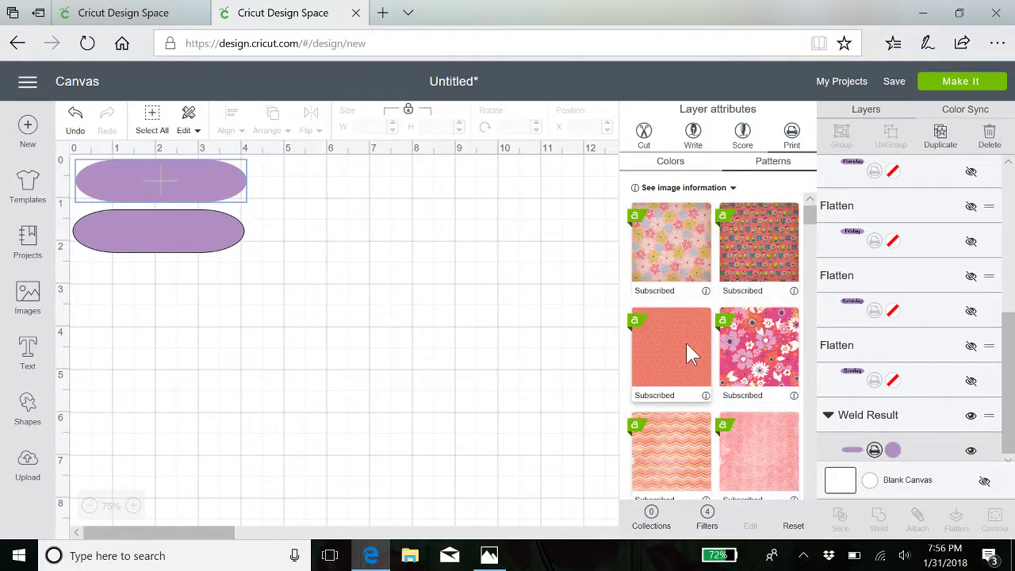
scroll(689, 353, down, 3)
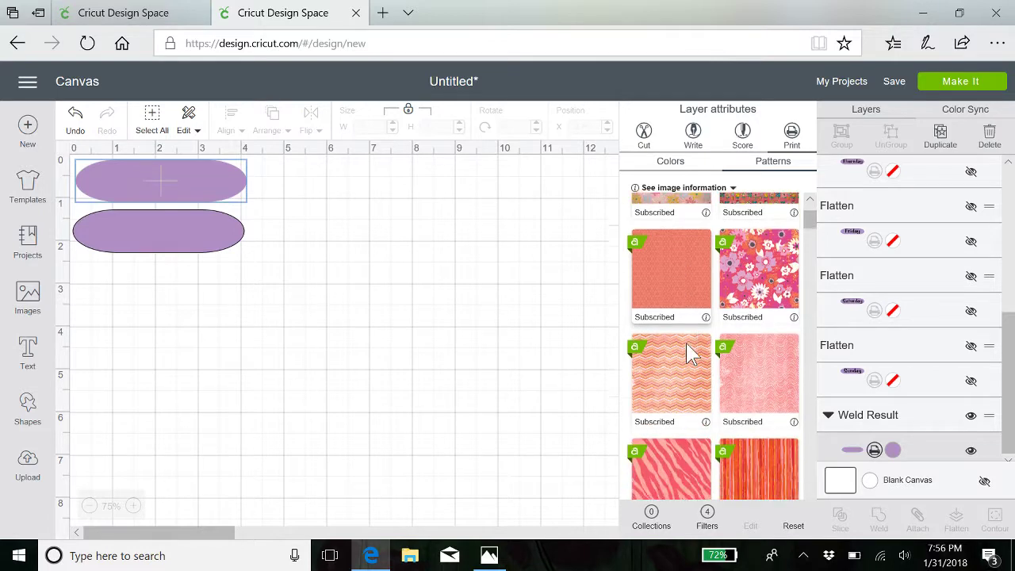
scroll(688, 353, down, 8)
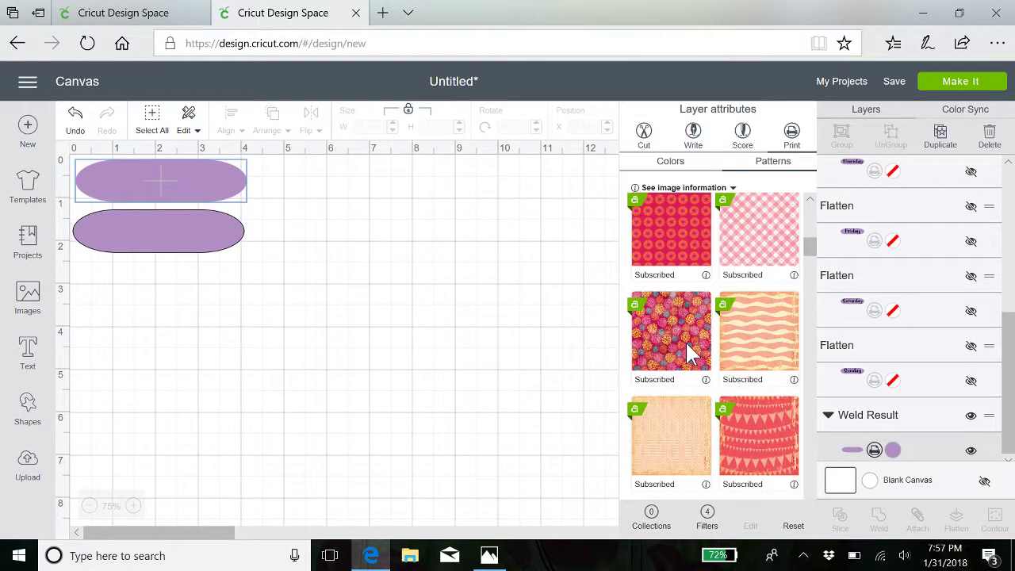
scroll(687, 353, down, 6)
scroll(687, 353, down, 10)
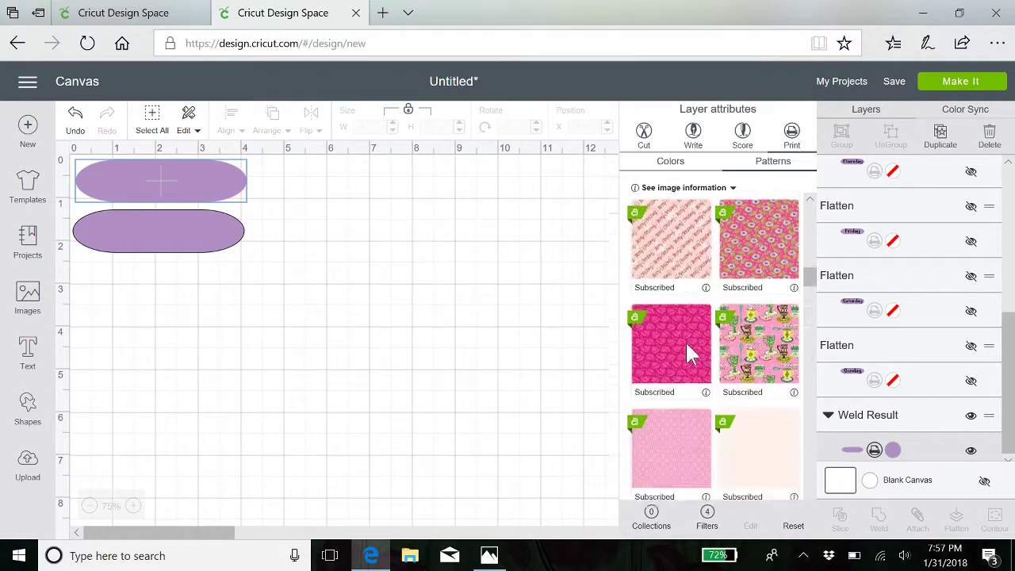
scroll(687, 349, down, 10)
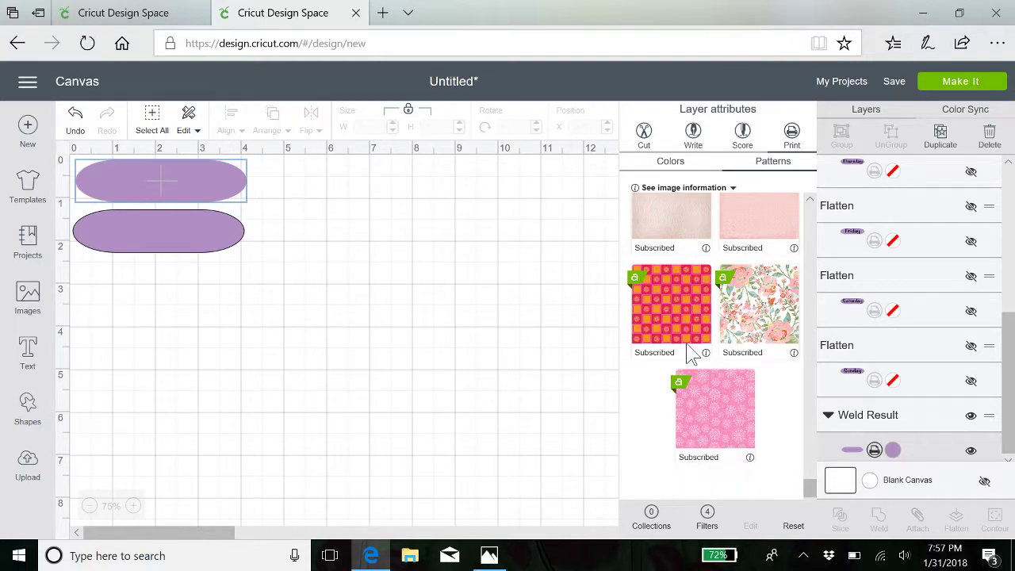
click(721, 412)
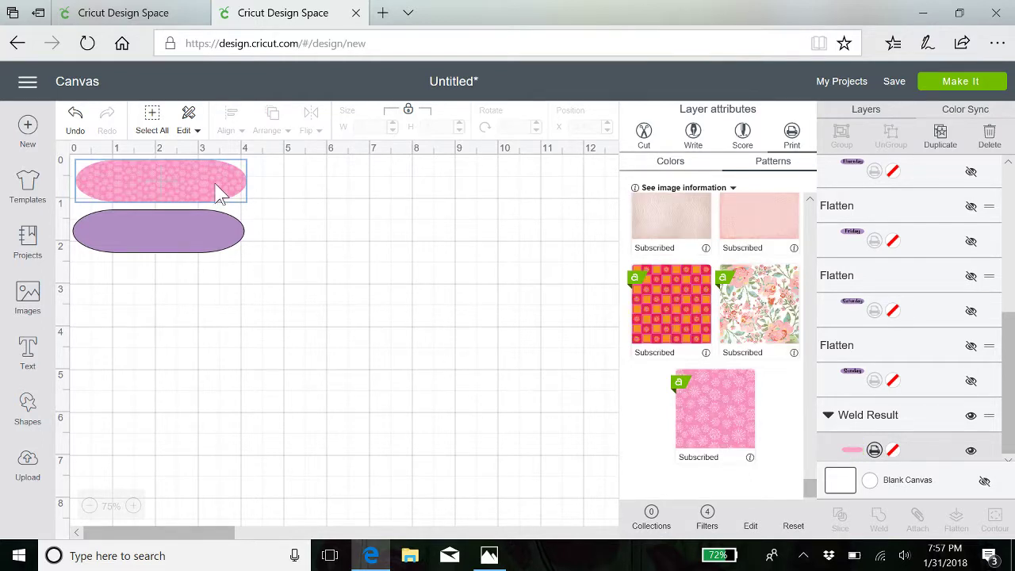
click(379, 252)
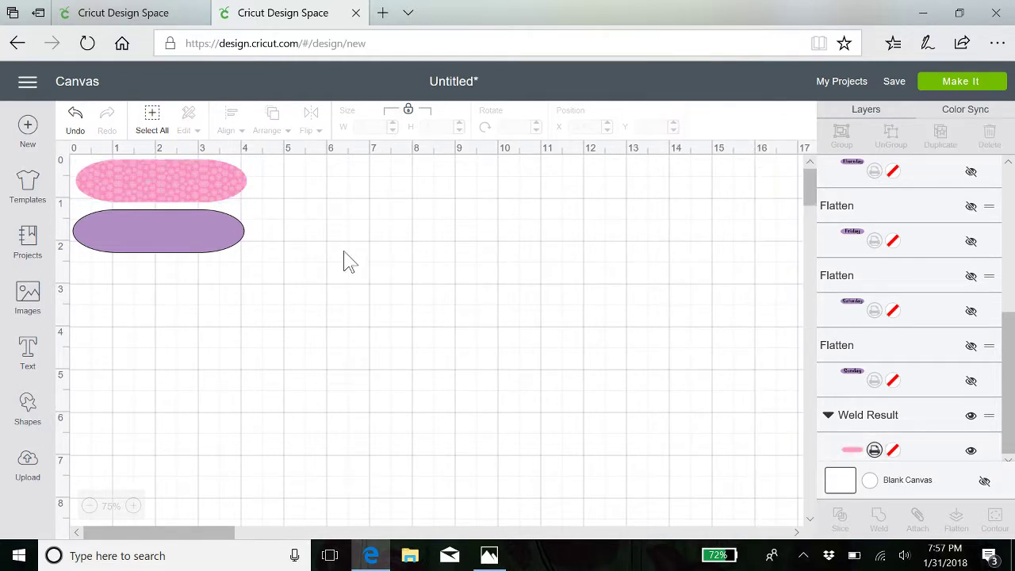
Add the text "January" to the canvas below the blank labels and select it.
click(28, 349)
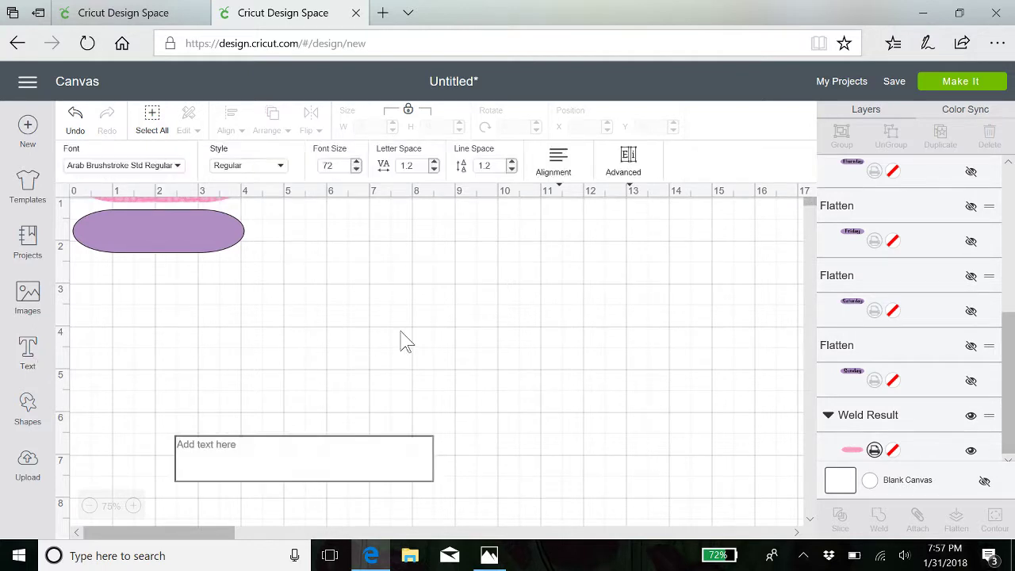
text(an)
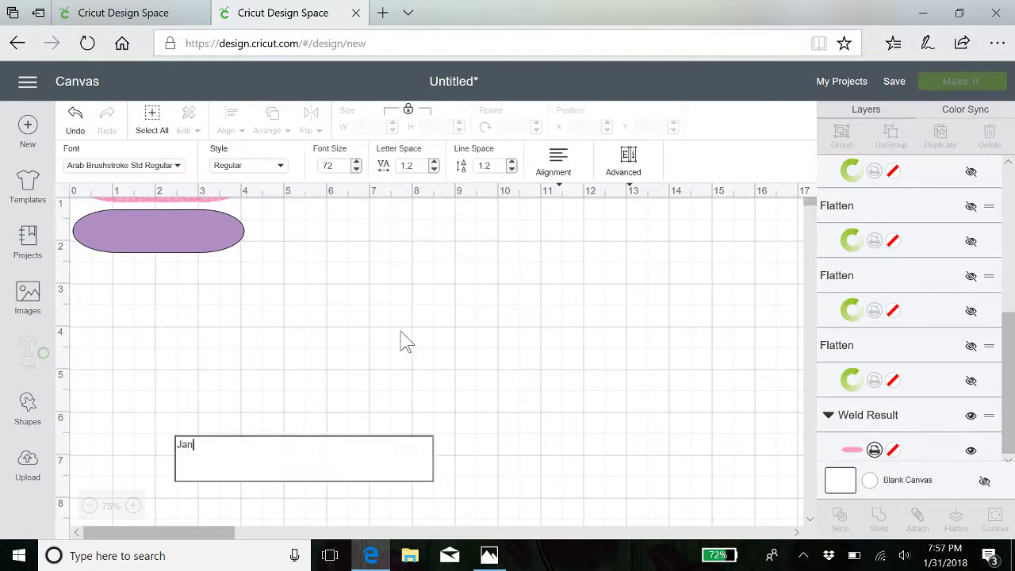
text(uary)
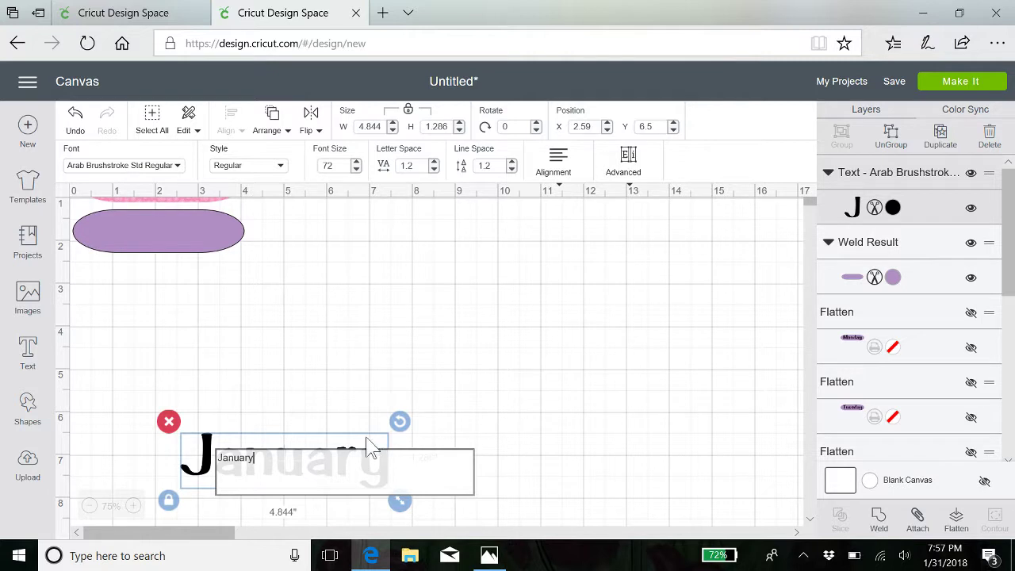
click(444, 340)
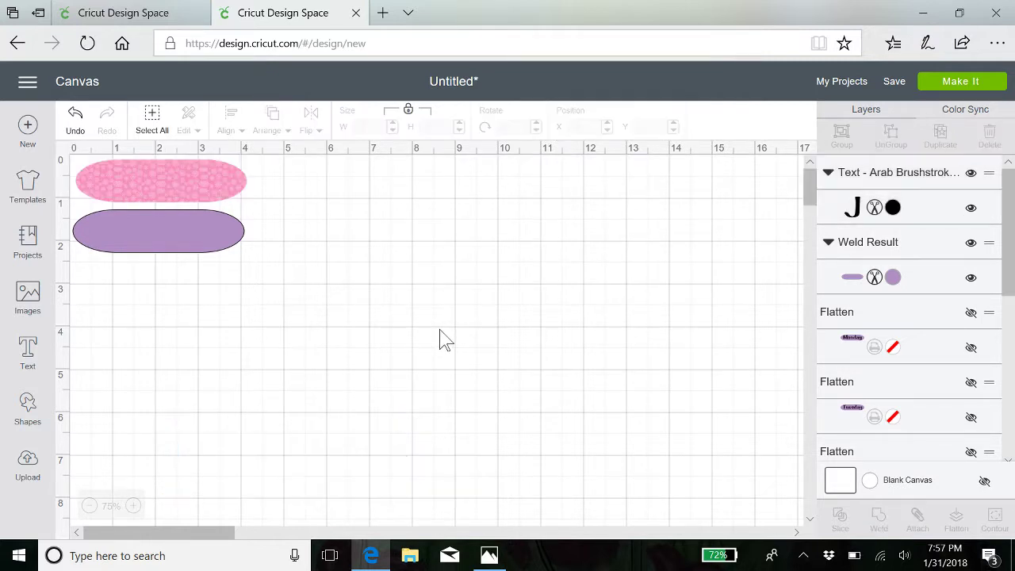
click(379, 472)
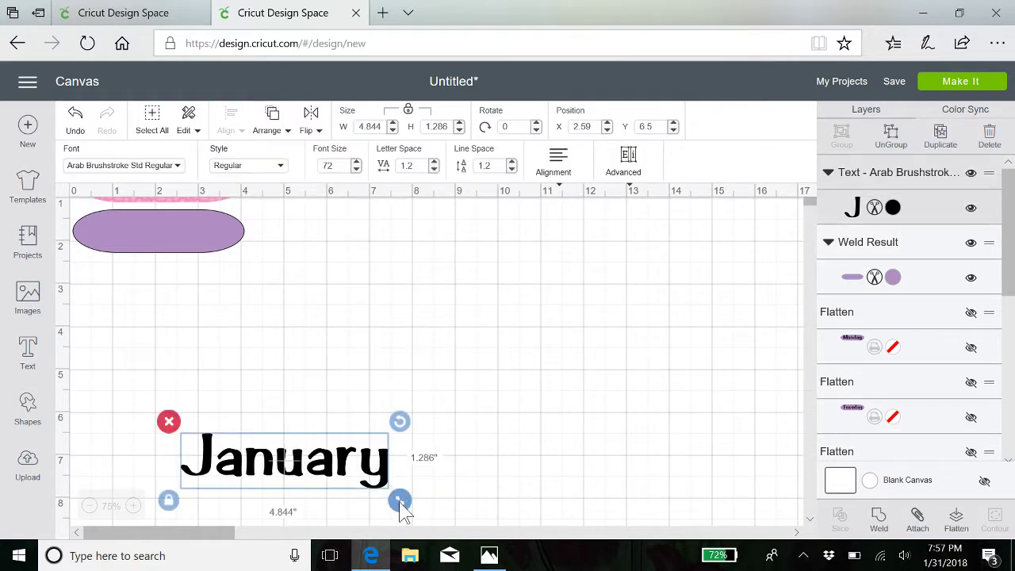
Scale the "January" text down to about 3.16" wide and place it on the pink-patterned label.
drag(400, 503, 328, 475)
drag(245, 430, 168, 182)
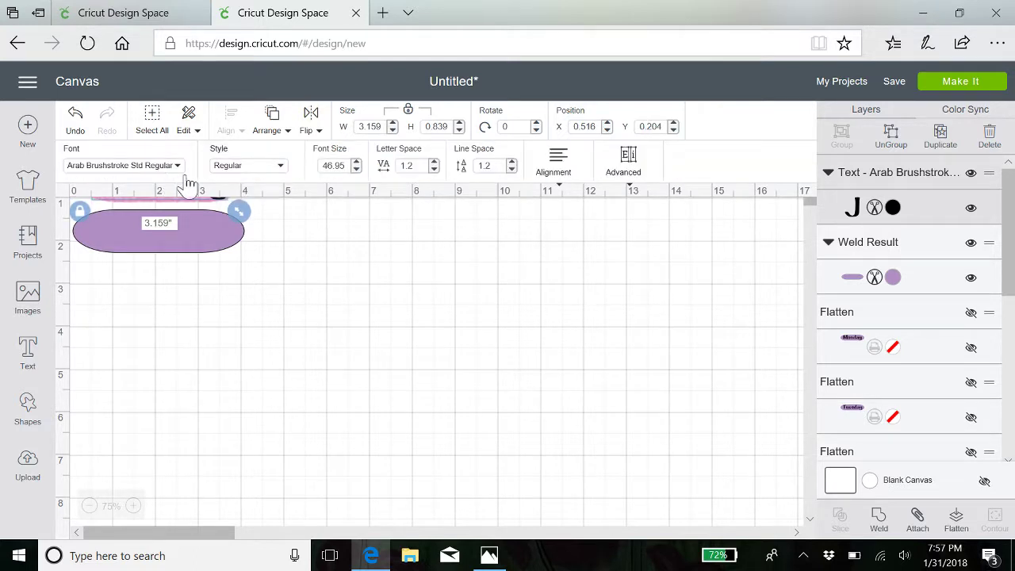
click(336, 278)
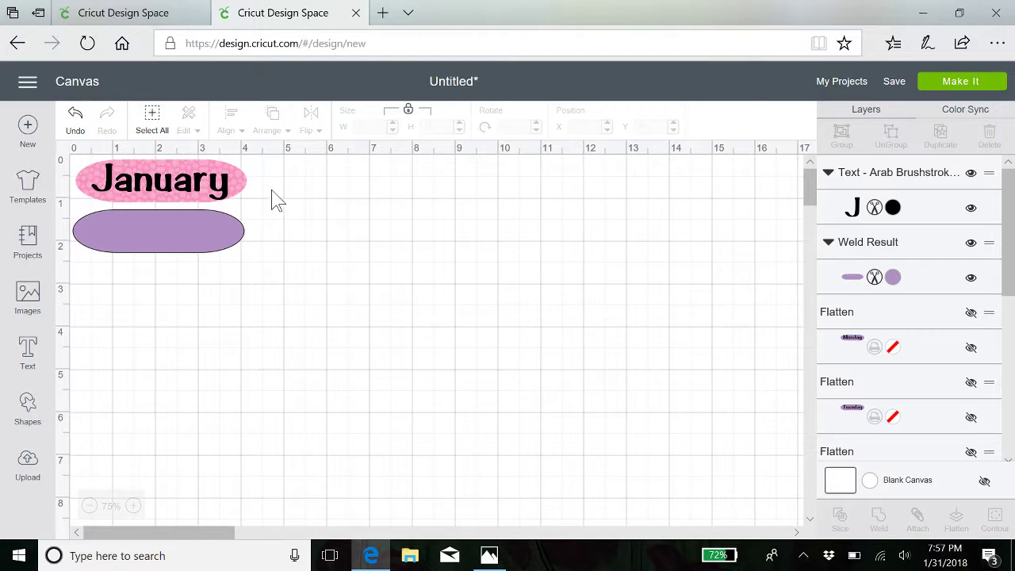
Center the "January" text on the pink-patterned label and flatten the two into one printable image.
drag(271, 199, 181, 184)
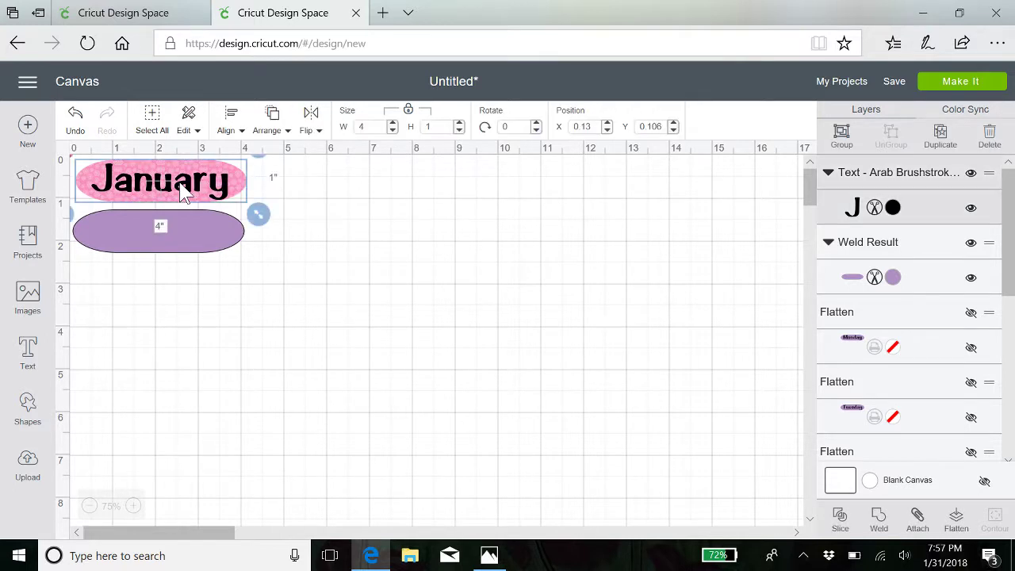
click(230, 131)
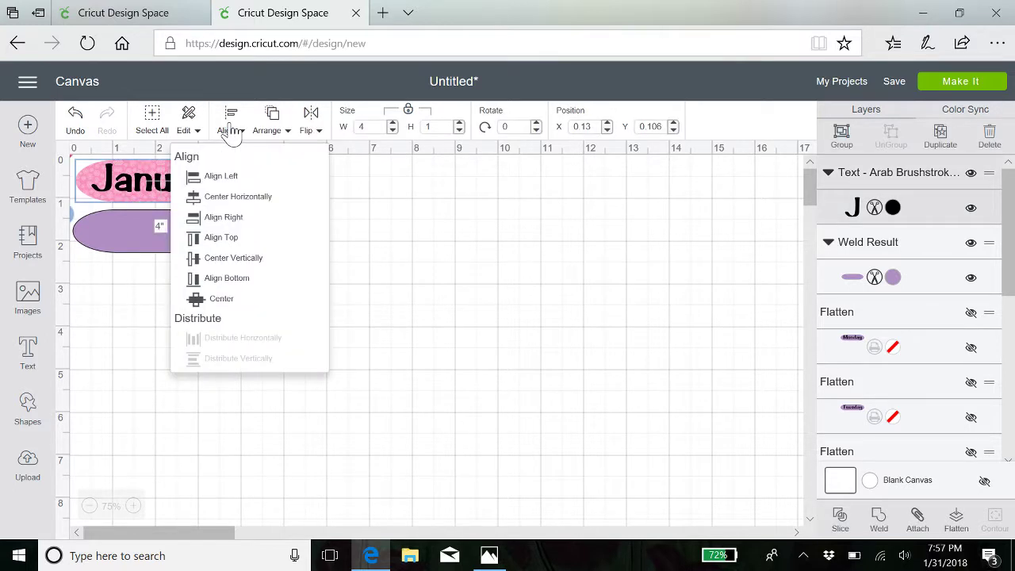
click(221, 299)
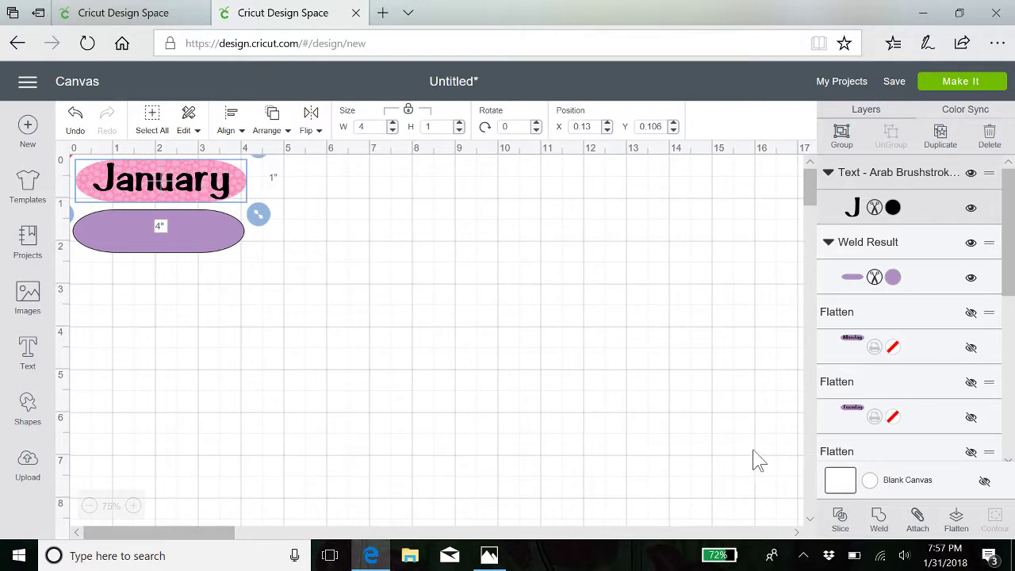
click(958, 519)
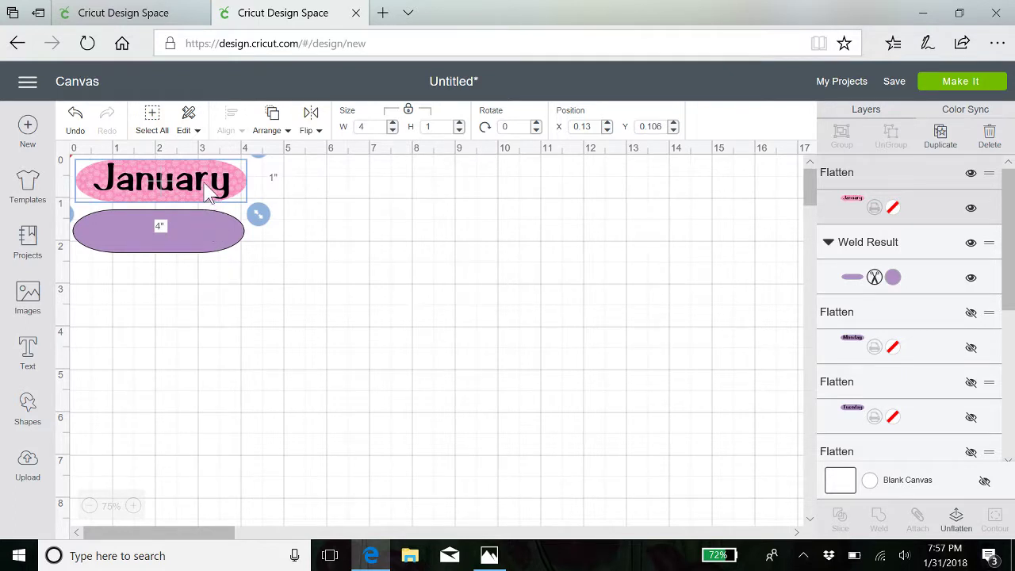
click(941, 135)
drag(205, 250, 668, 225)
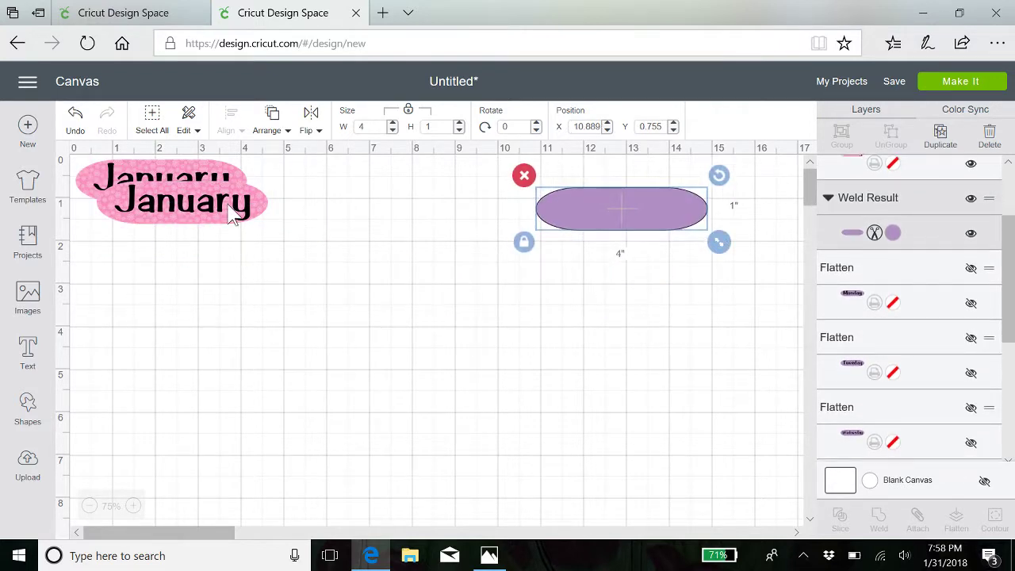
drag(243, 201, 363, 263)
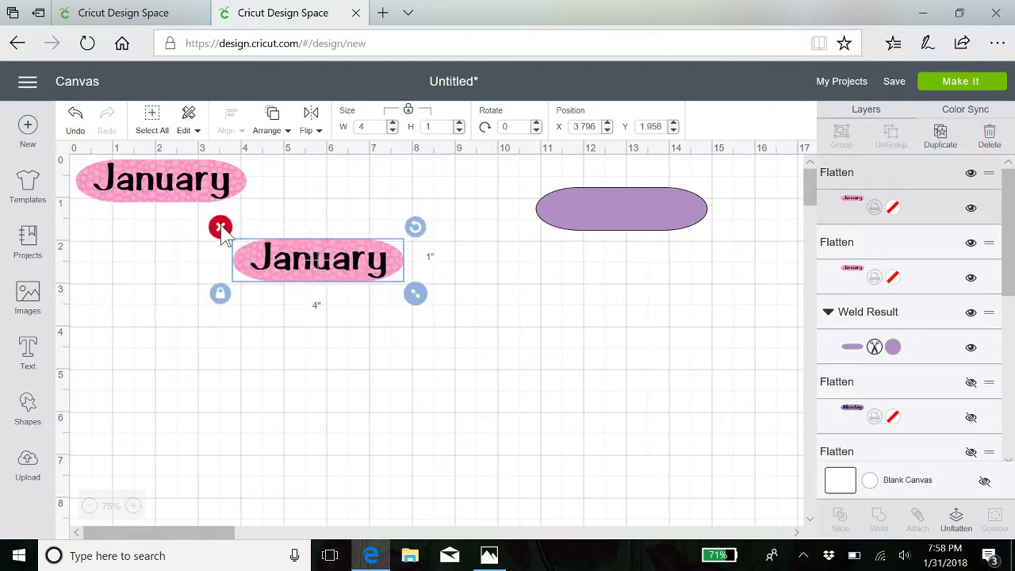
click(221, 227)
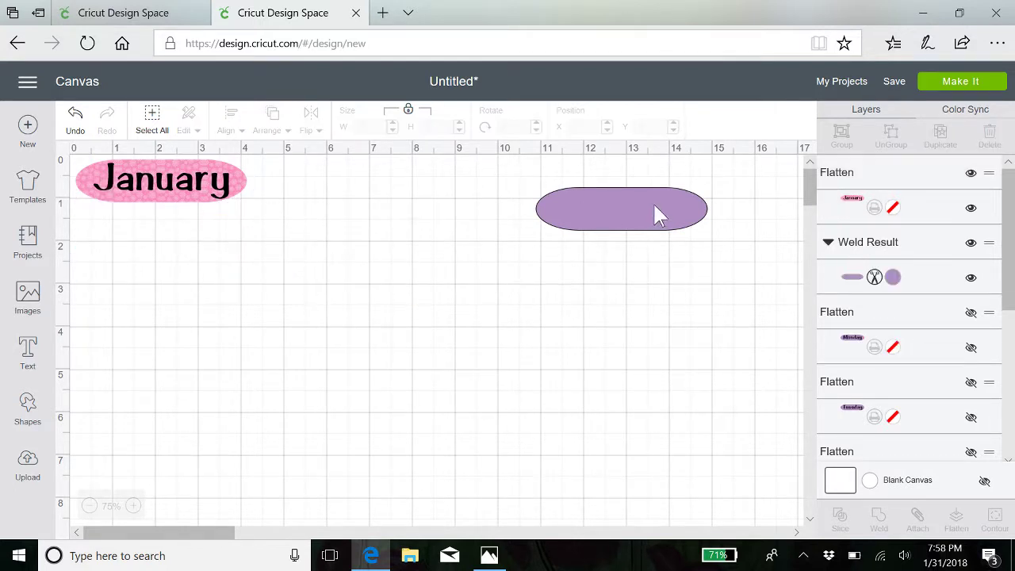
drag(655, 214, 96, 239)
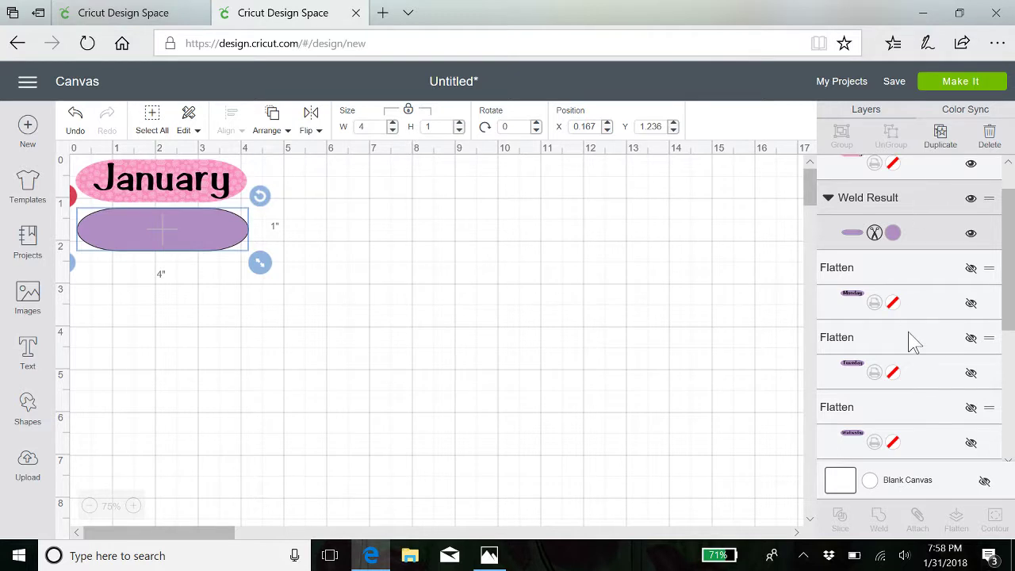
Make the blank purple label a print layer and fill it with the pink heart-doodle pattern on white.
click(893, 232)
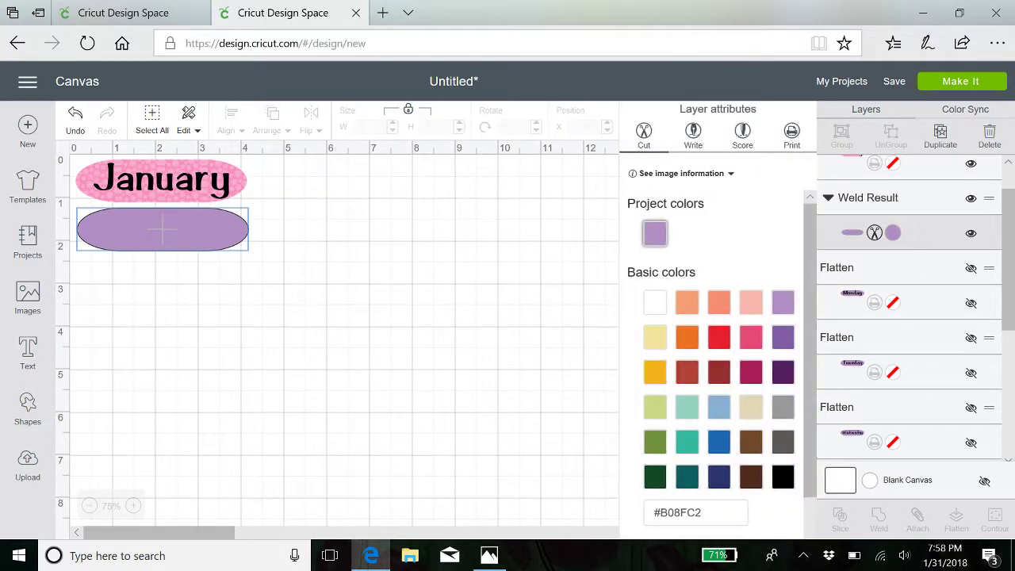
click(792, 135)
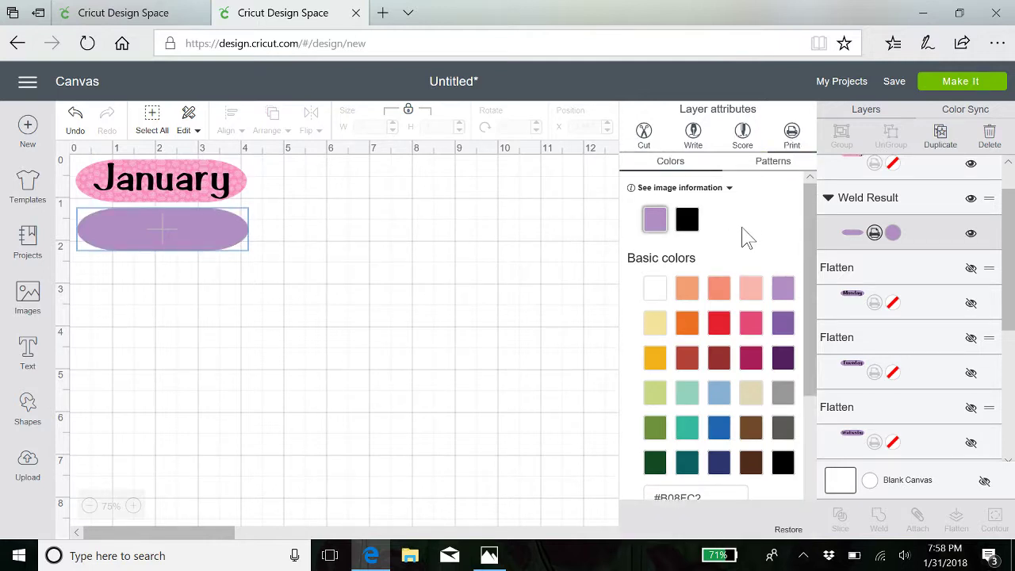
click(770, 163)
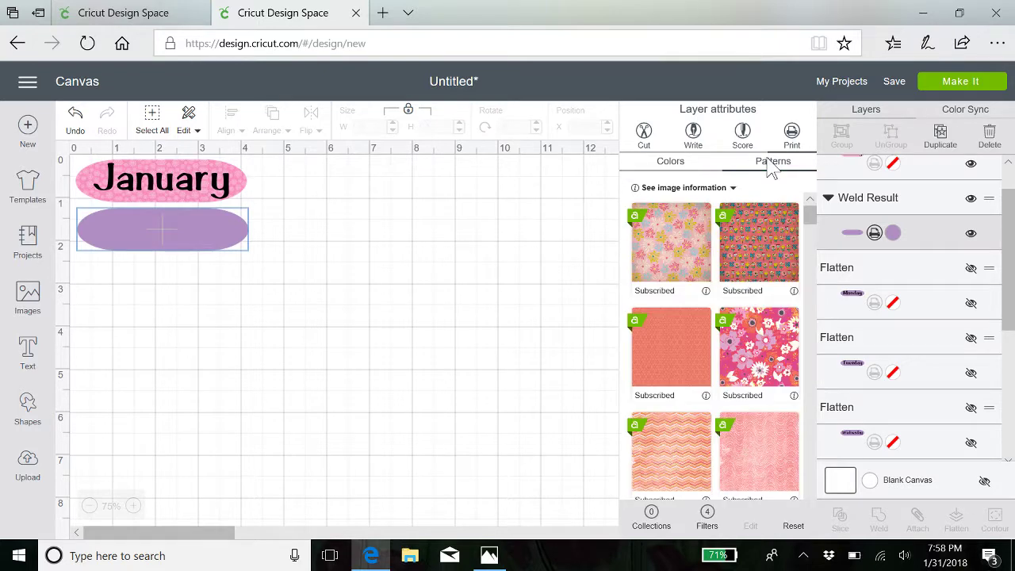
scroll(688, 343, down, 3)
scroll(686, 338, down, 10)
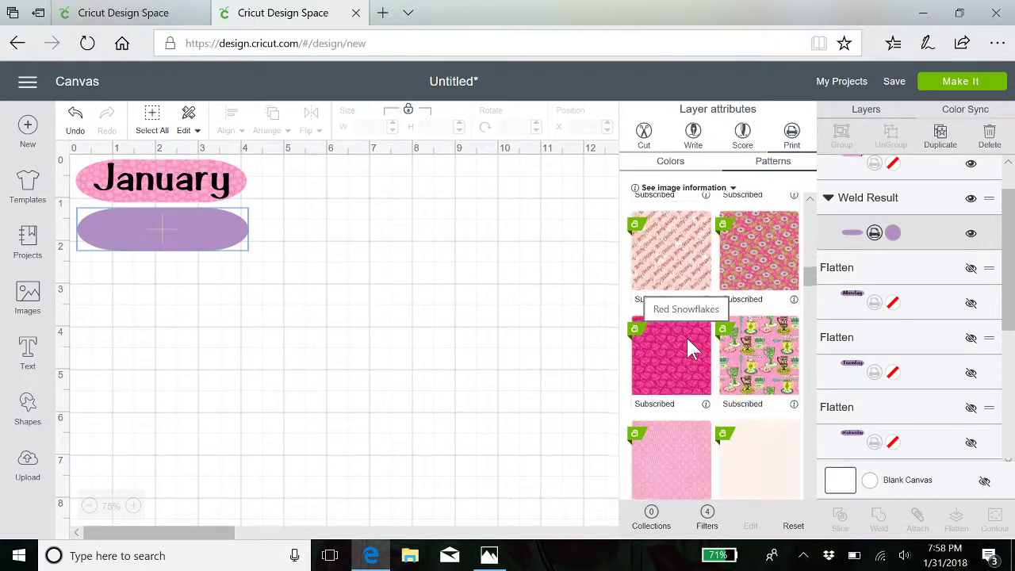
scroll(687, 337, down, 6)
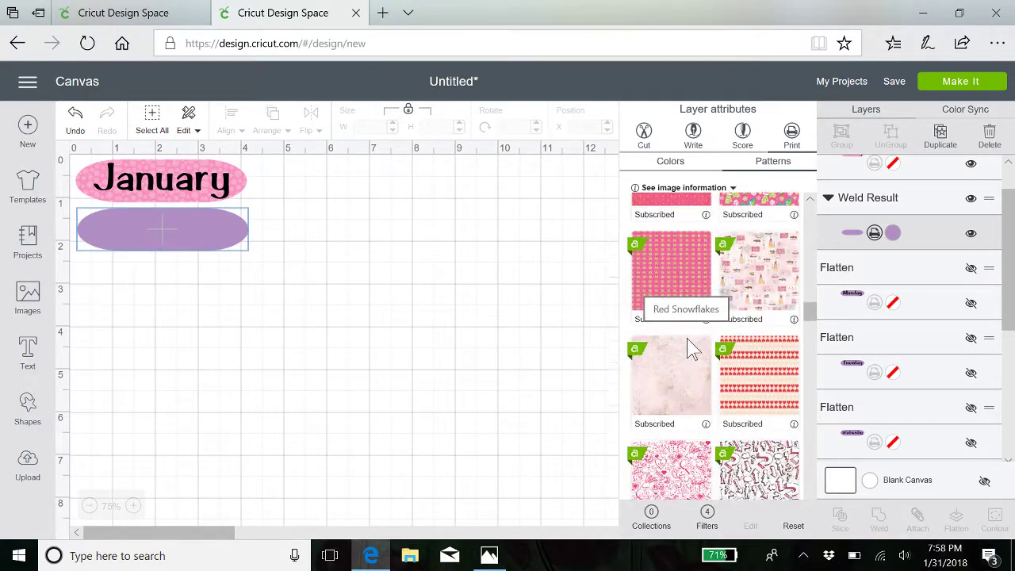
click(679, 343)
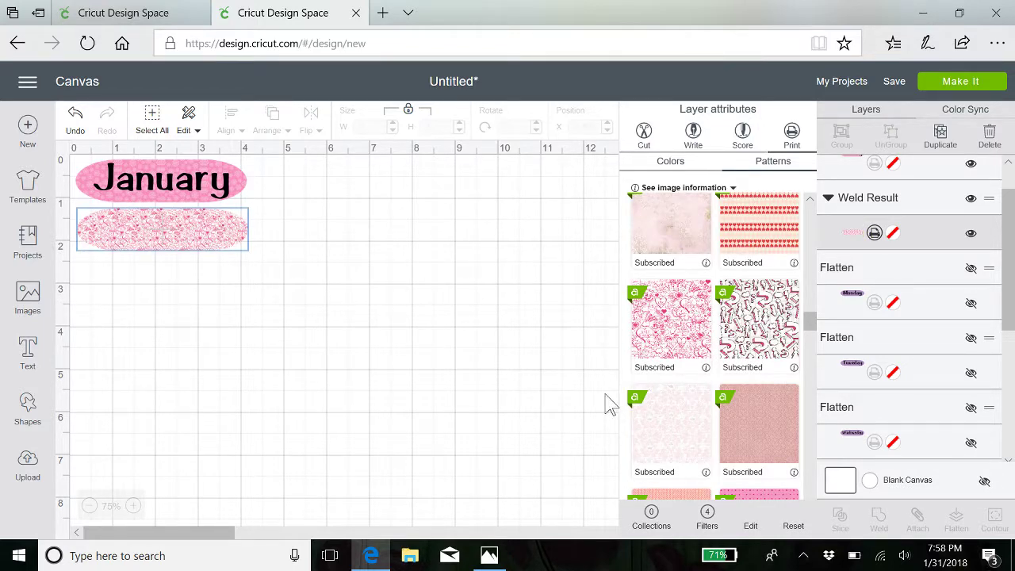
Set the heart-doodle pattern's scale to 161 and duplicate the label, placing the copy directly beneath it.
click(752, 529)
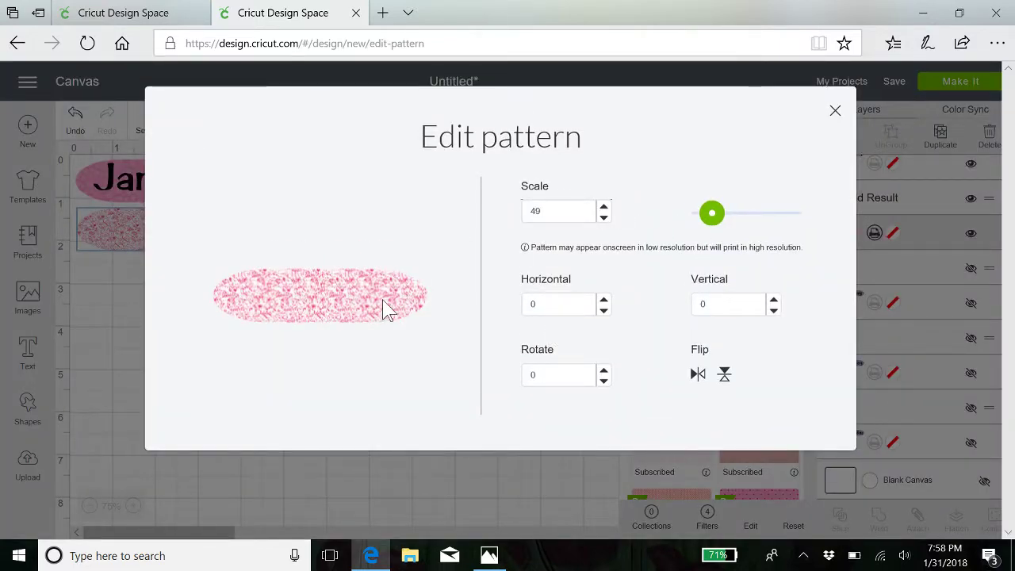
drag(716, 221, 739, 223)
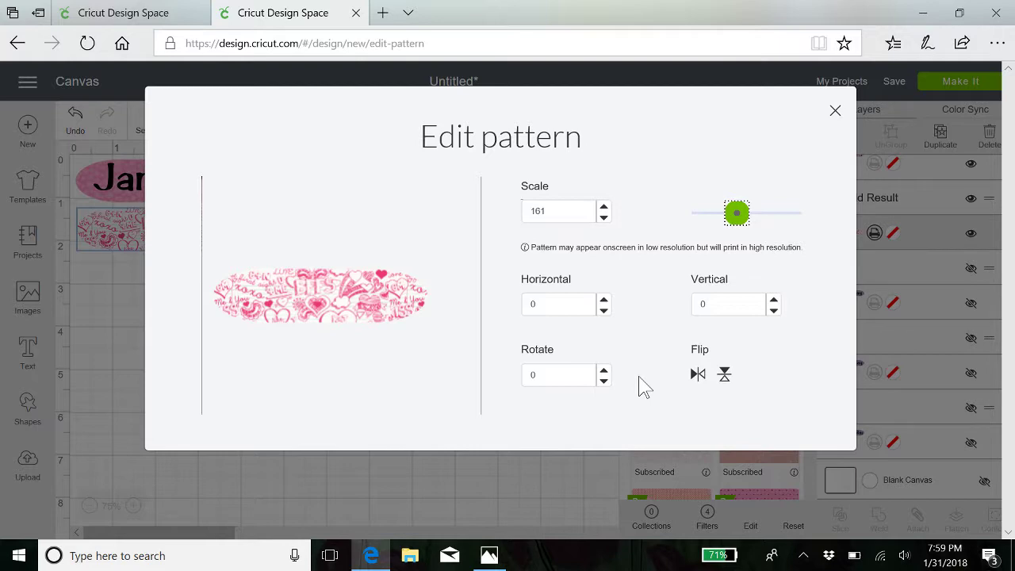
click(836, 114)
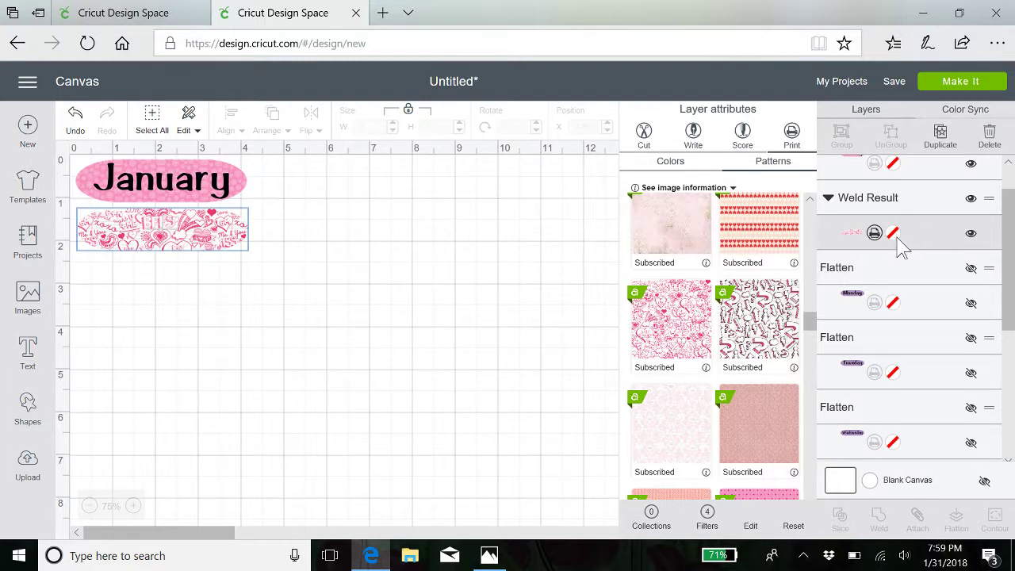
click(943, 140)
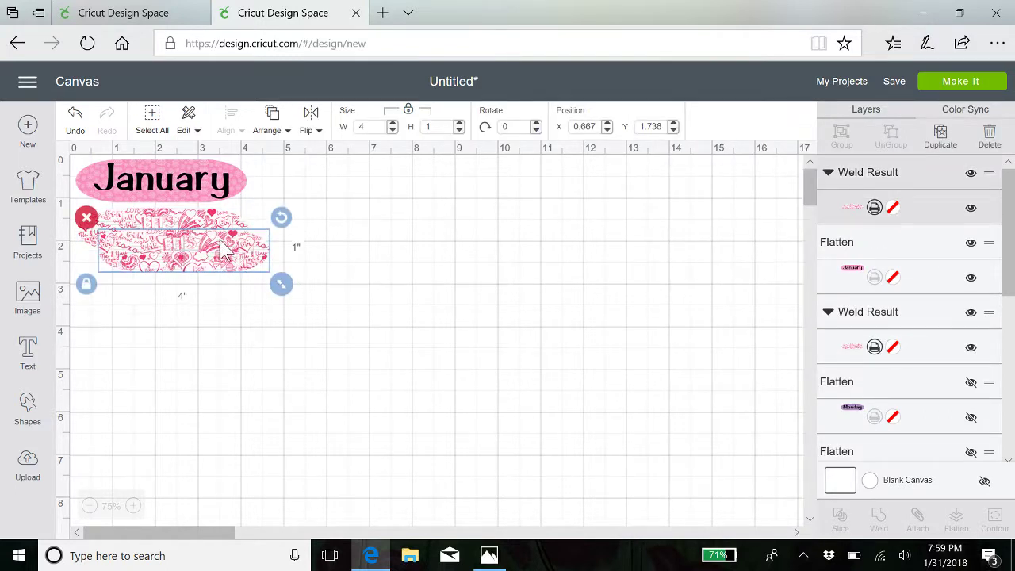
drag(227, 270, 205, 307)
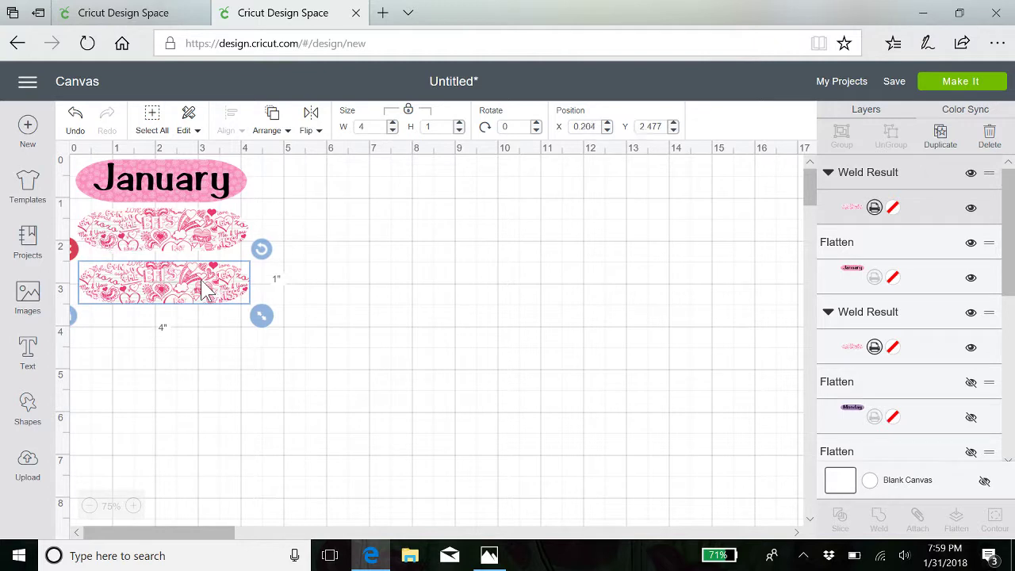
Add the text "February" to the canvas below the labels and select it.
click(30, 355)
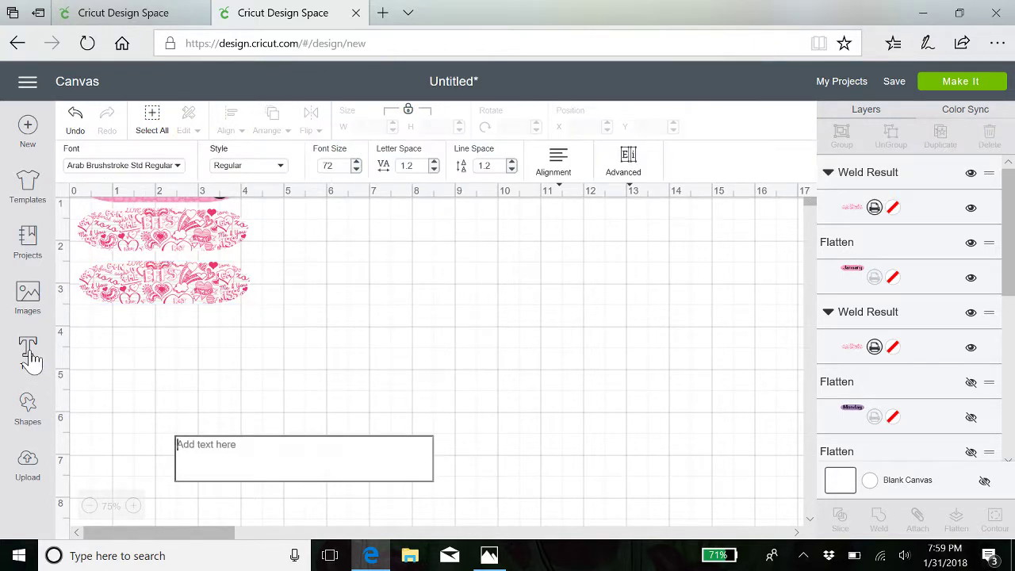
text(Februa)
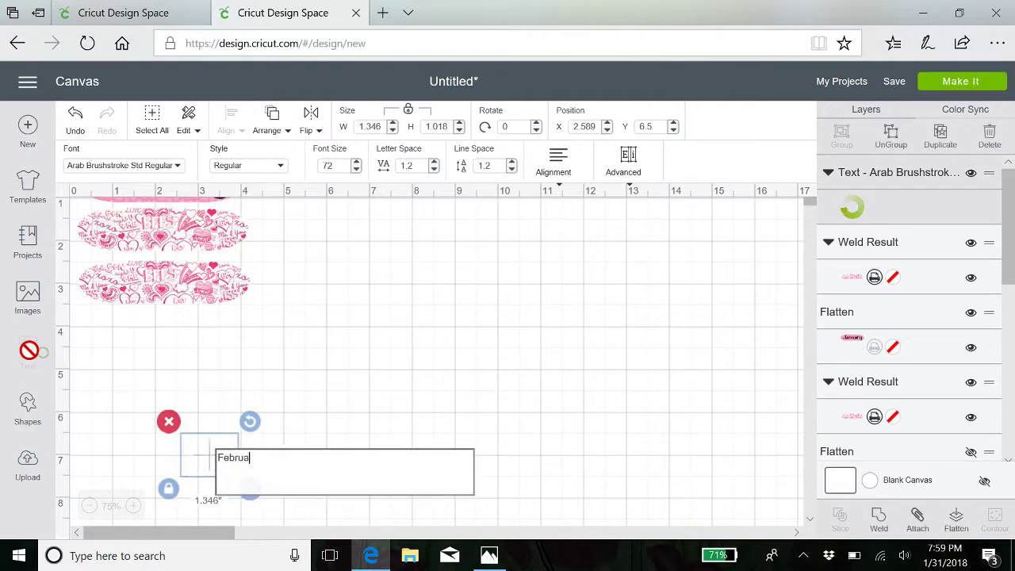
text(ry)
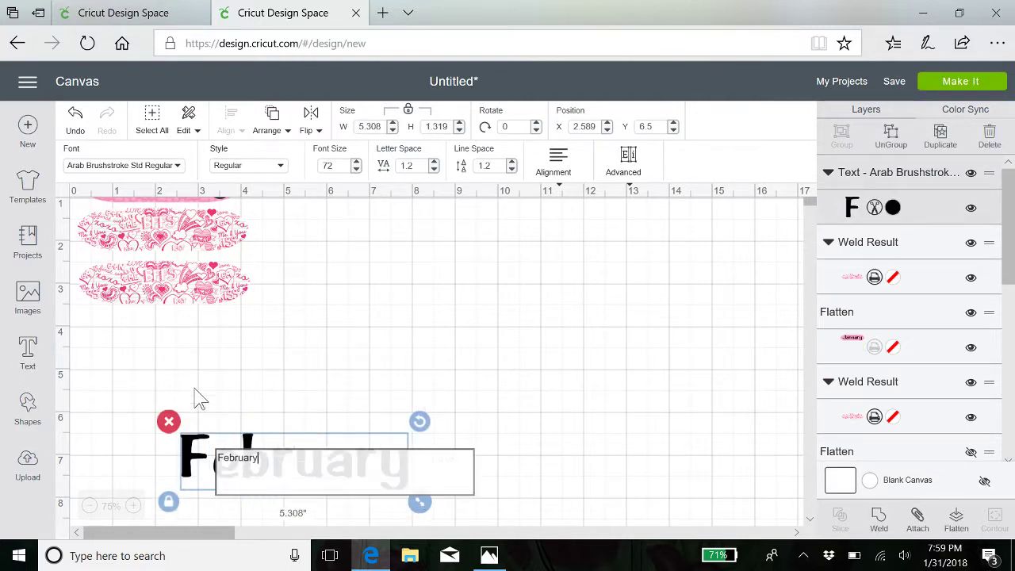
key(ctrl+a)
click(317, 401)
click(397, 475)
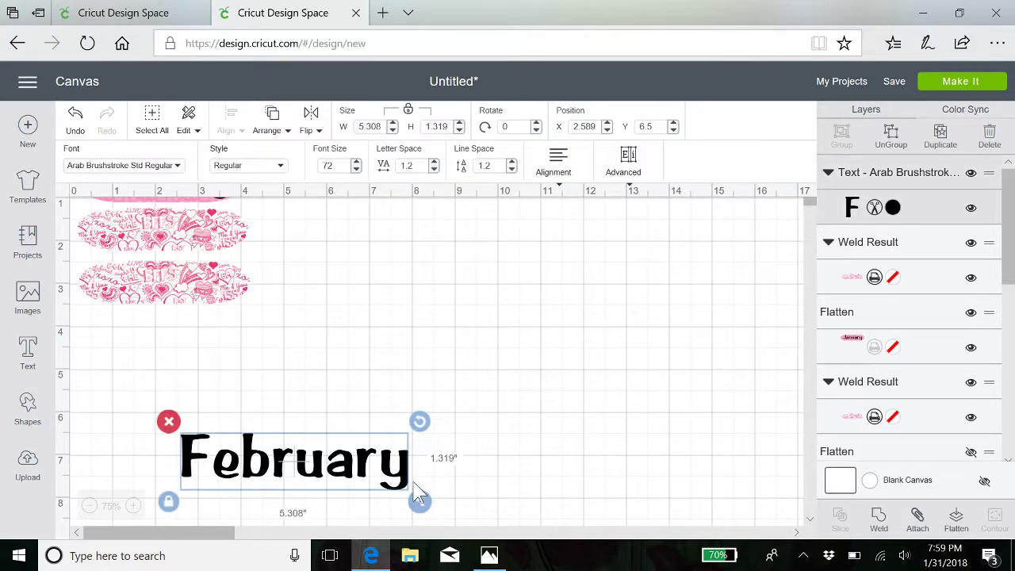
Scale the "February" text down to about 3.03" wide and place it on the upper heart-doodle label.
drag(419, 497, 325, 494)
double_click(252, 448)
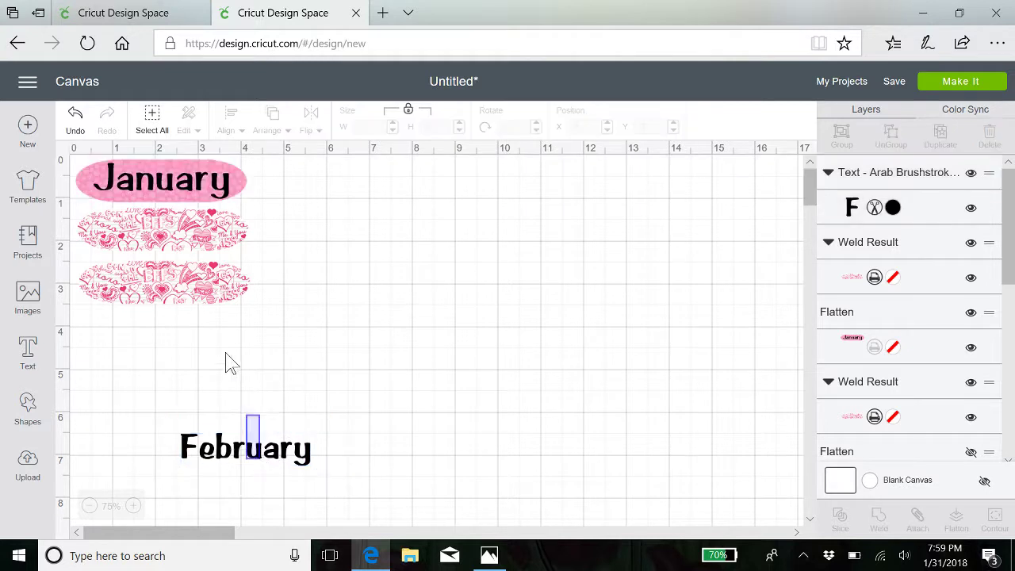
drag(258, 244, 195, 443)
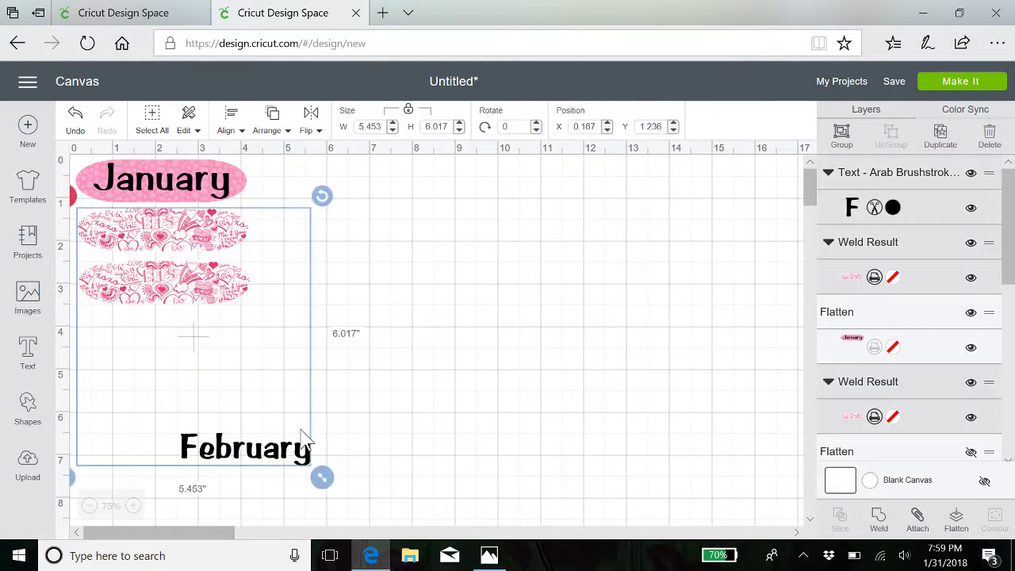
click(442, 374)
drag(262, 445, 245, 367)
drag(253, 464, 167, 247)
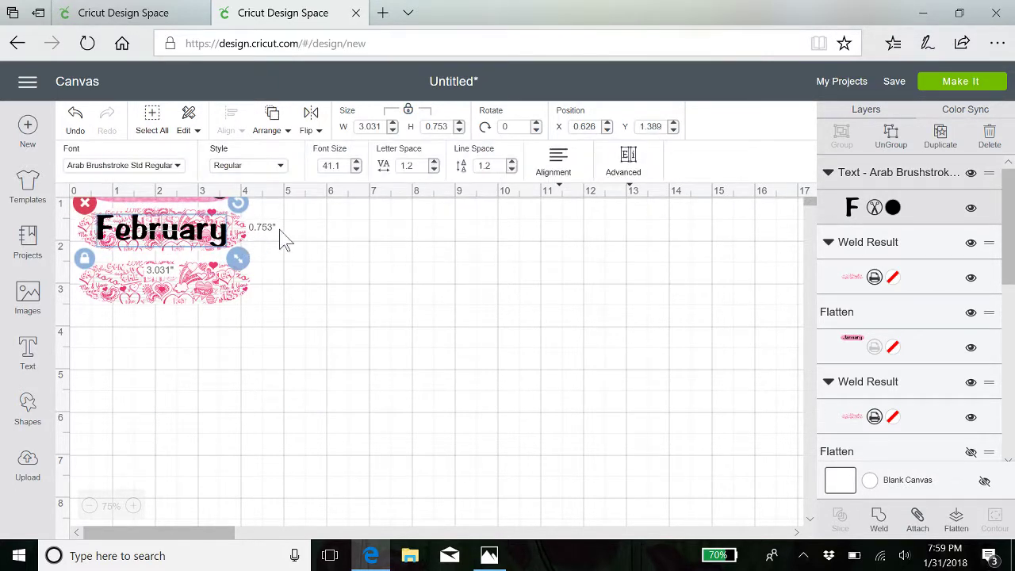
Center the "February" text on its heart-doodle label and flatten the two into one printable image.
click(259, 233)
drag(279, 230, 157, 236)
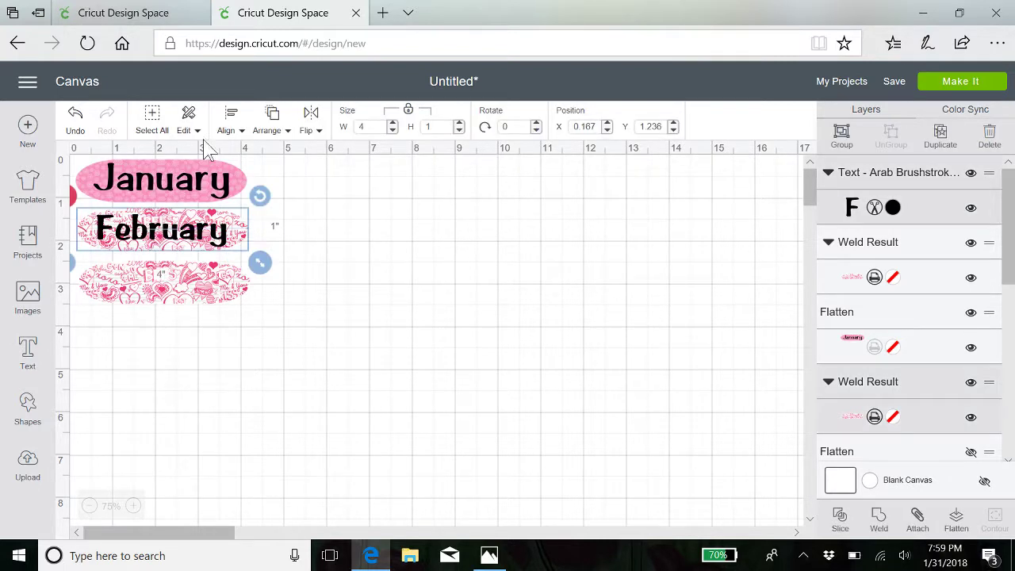
click(232, 123)
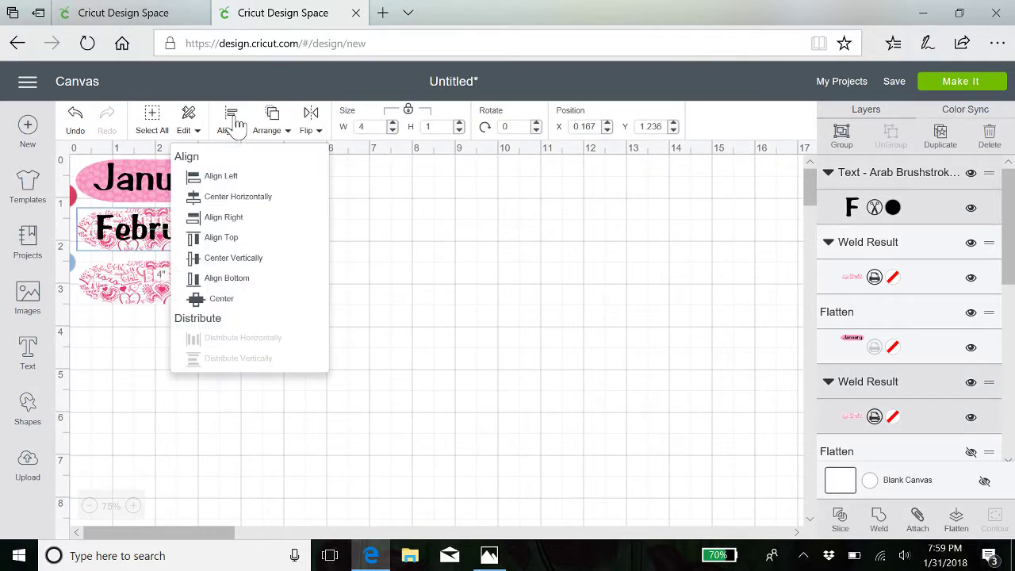
click(219, 301)
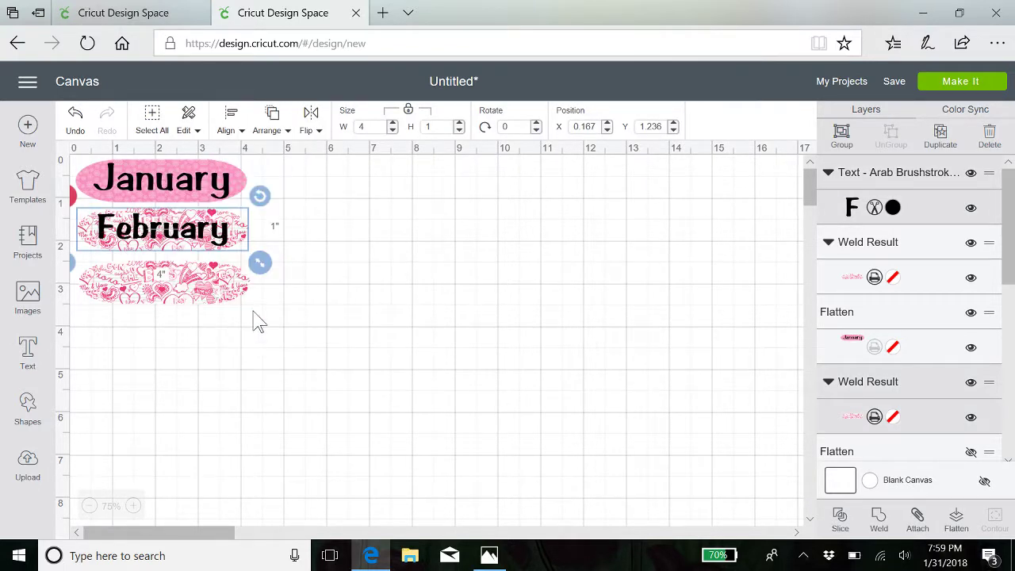
click(957, 522)
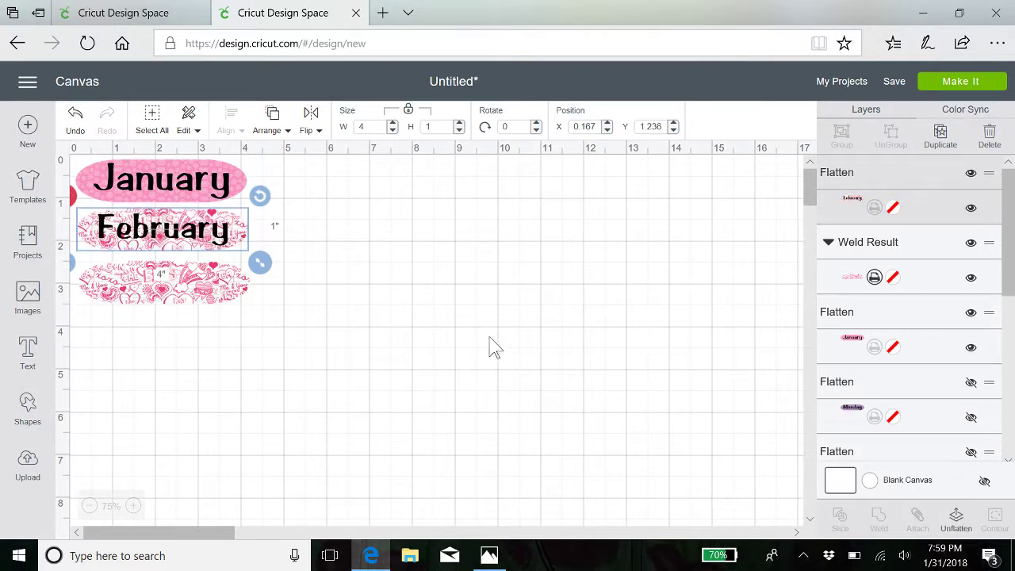
Fill the blank label below "February" with the coral zebra-stripe pattern and duplicate it, placing the copy directly beneath.
click(186, 299)
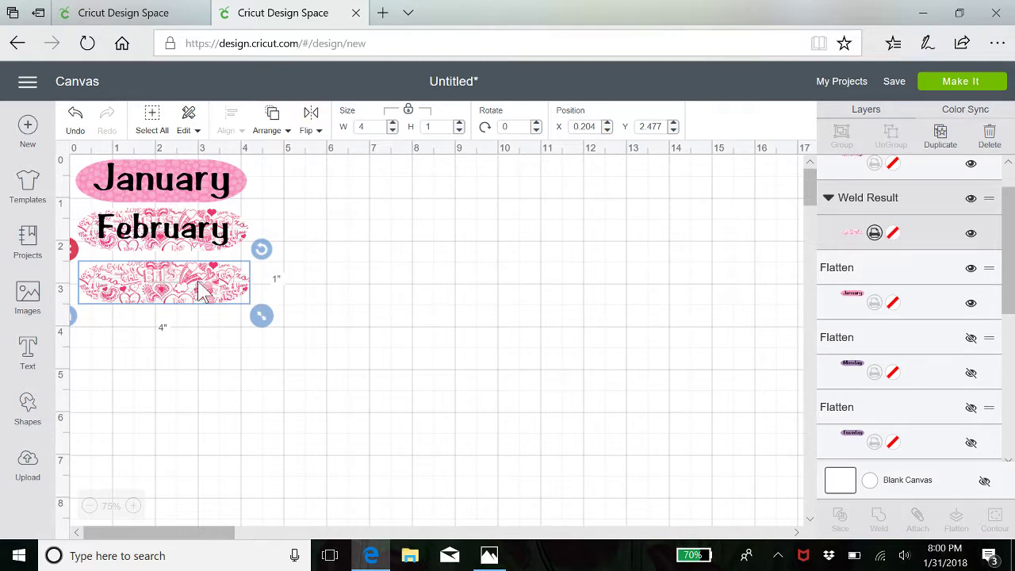
click(892, 237)
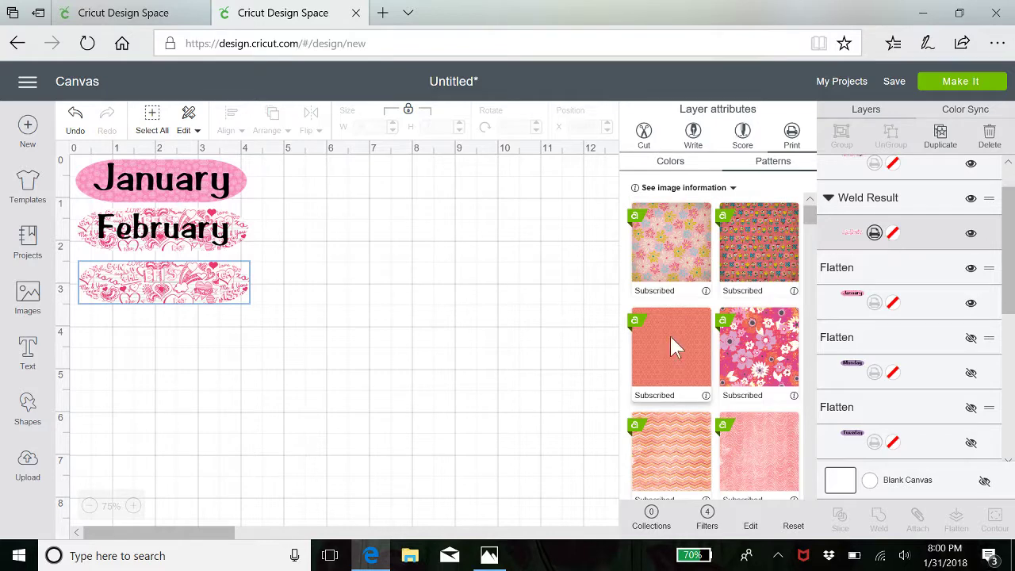
scroll(663, 349, down, 10)
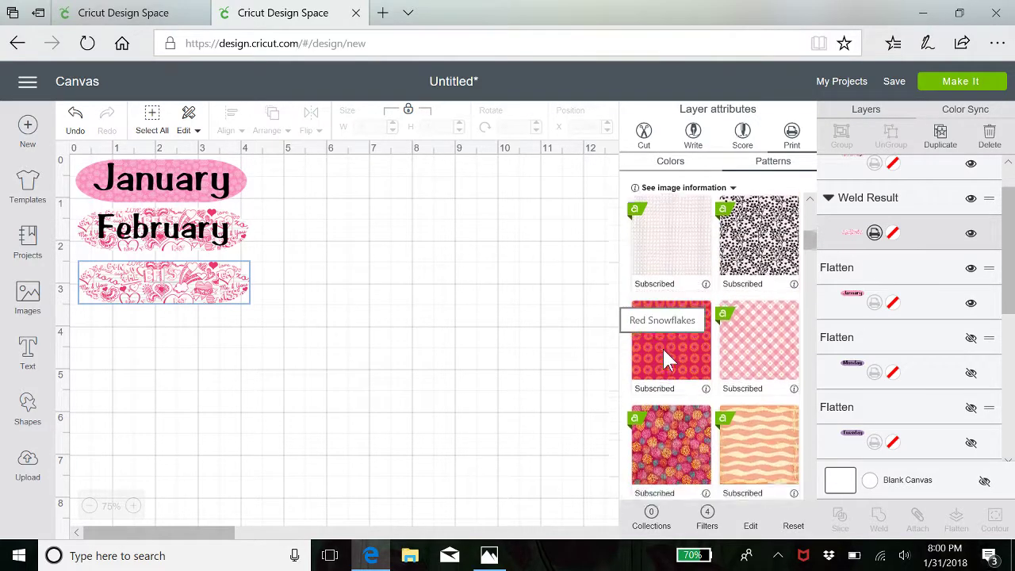
scroll(663, 349, down, 6)
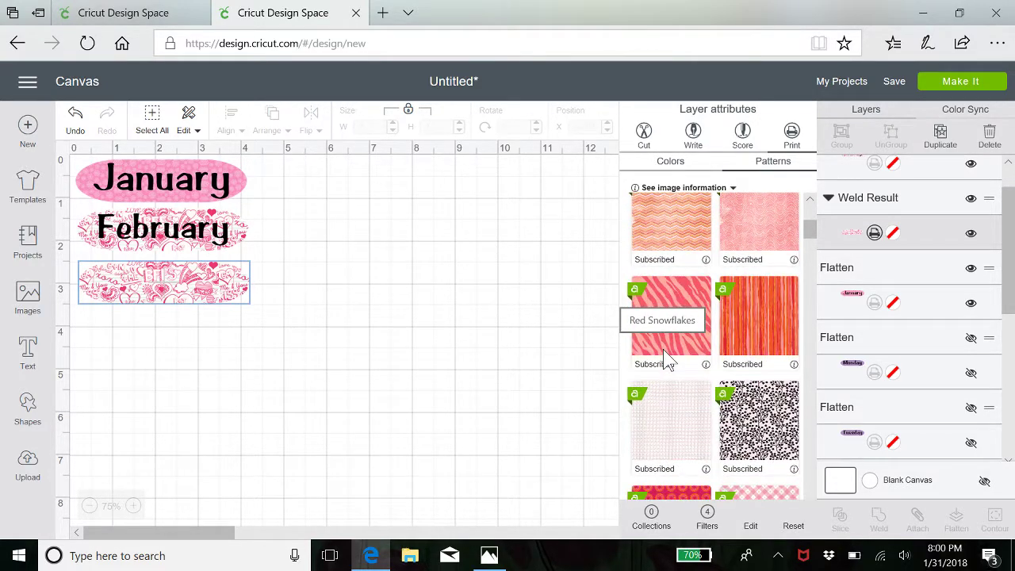
click(665, 351)
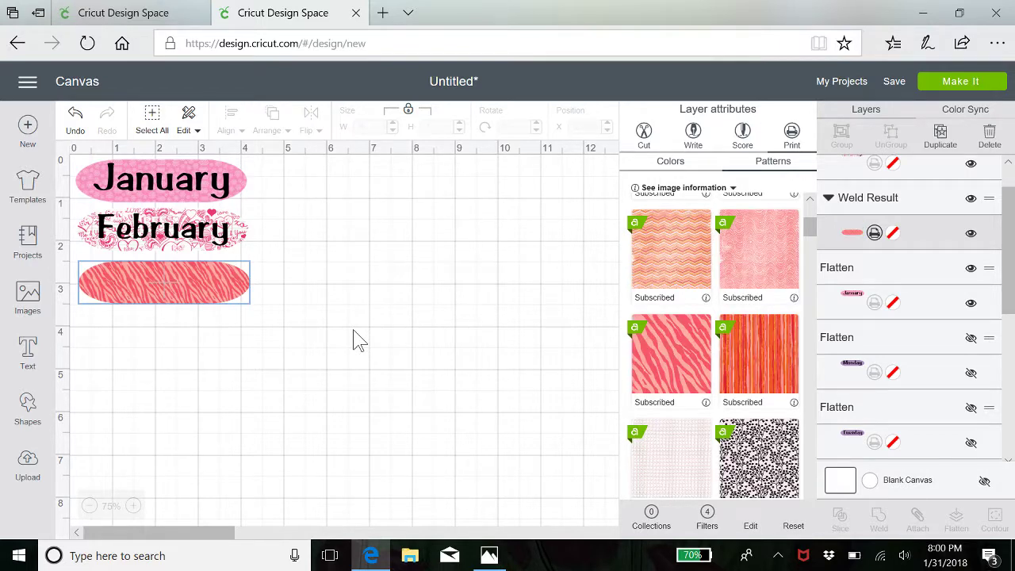
click(942, 136)
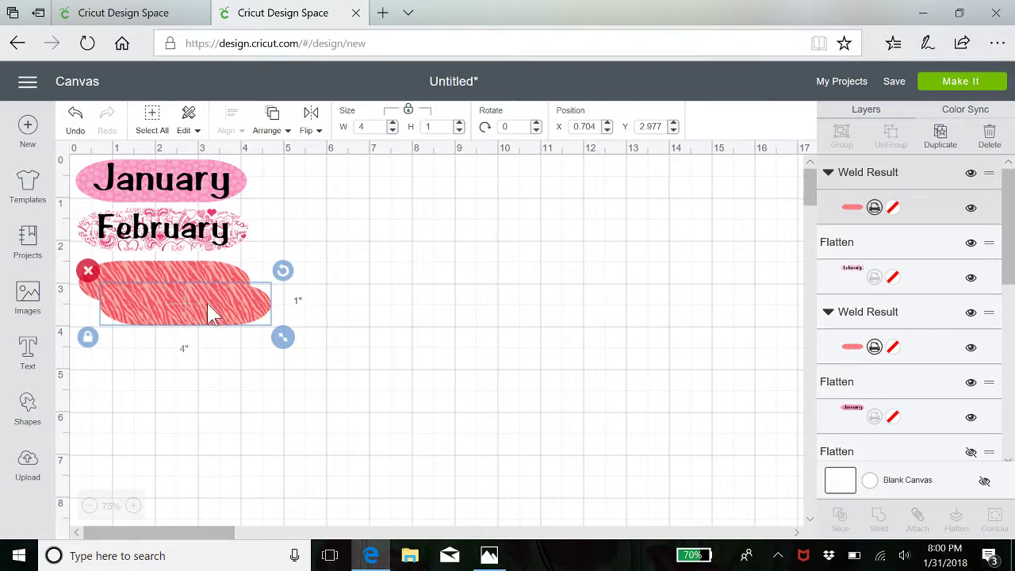
drag(207, 303, 184, 346)
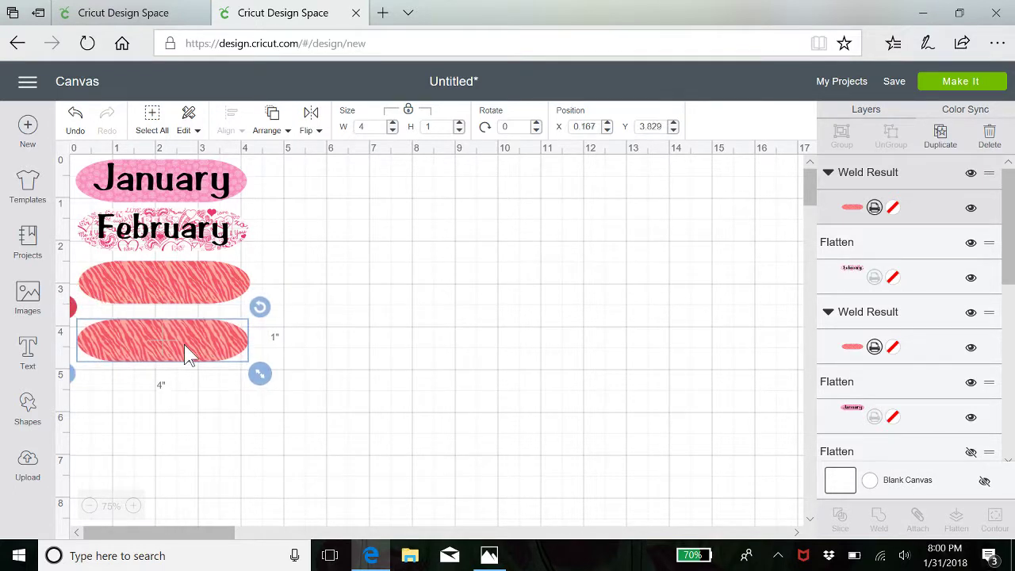
click(210, 280)
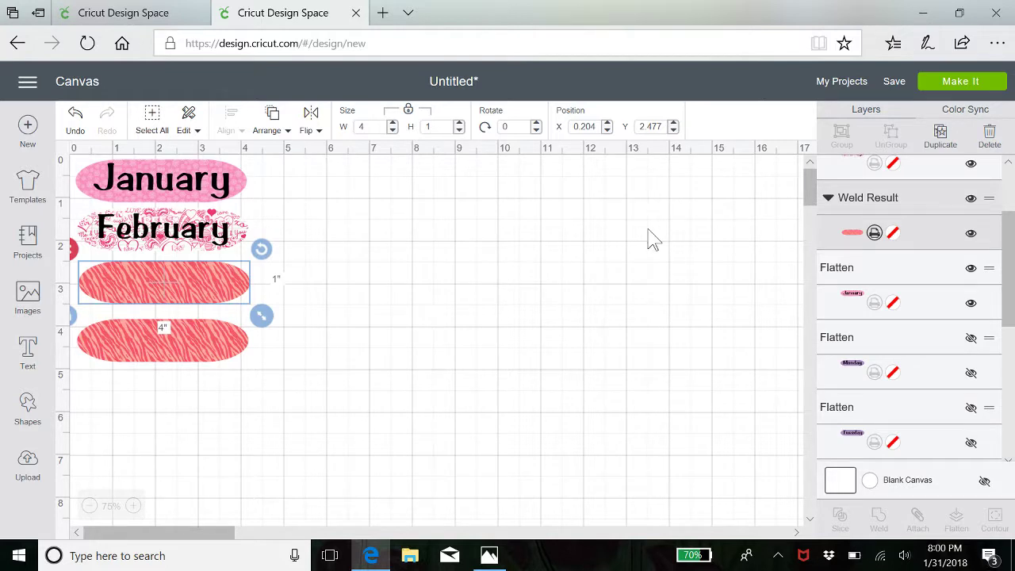
click(894, 234)
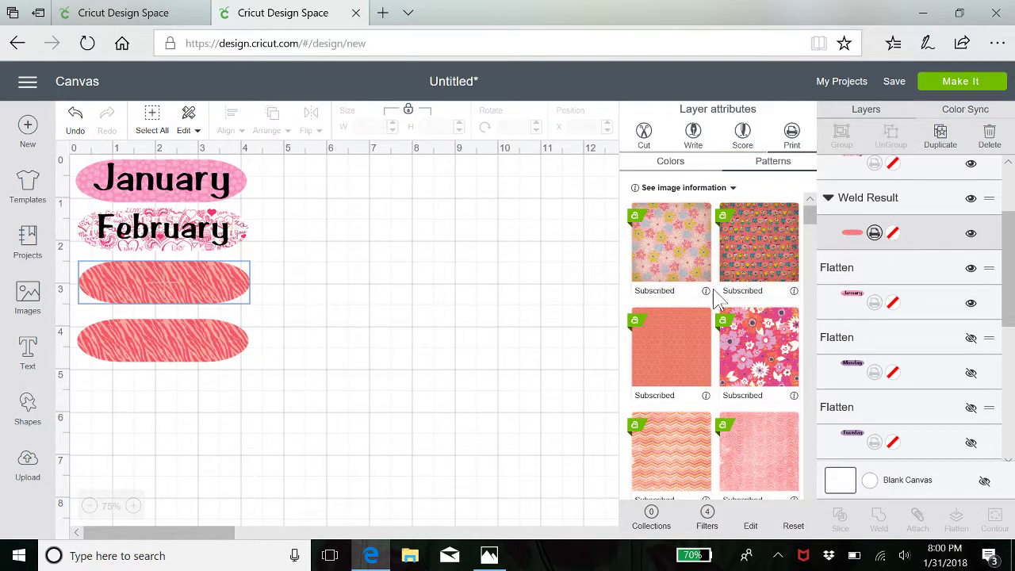
scroll(723, 312, down, 5)
scroll(724, 311, up, 5)
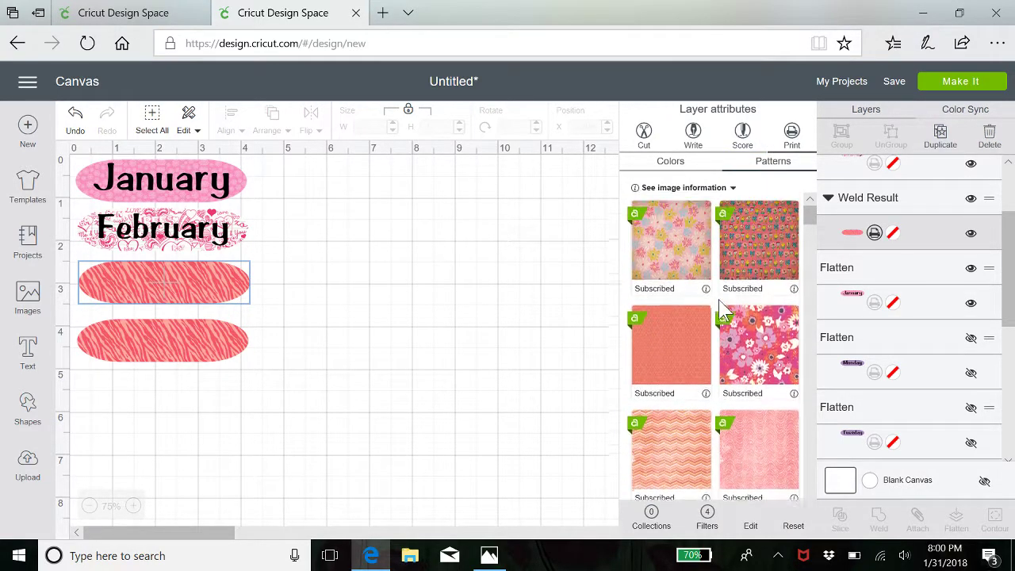
scroll(723, 311, down, 1)
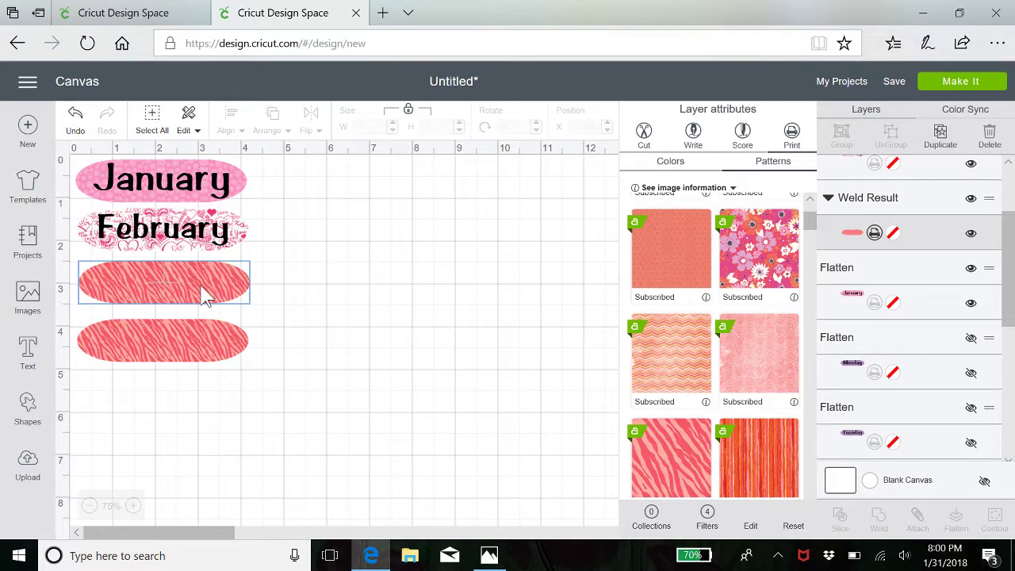
click(297, 302)
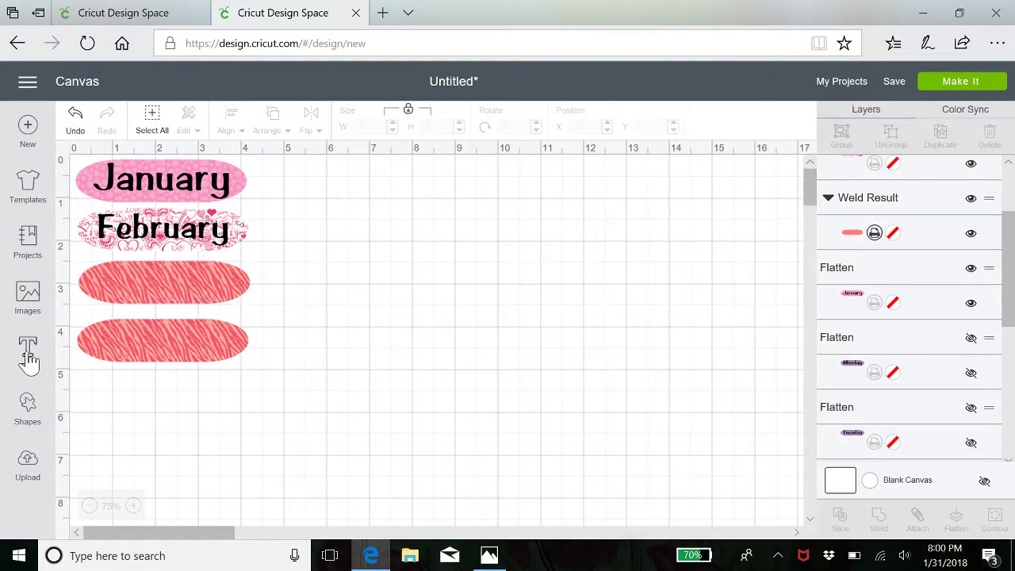
Add the text "March" to the canvas below the labels.
click(28, 356)
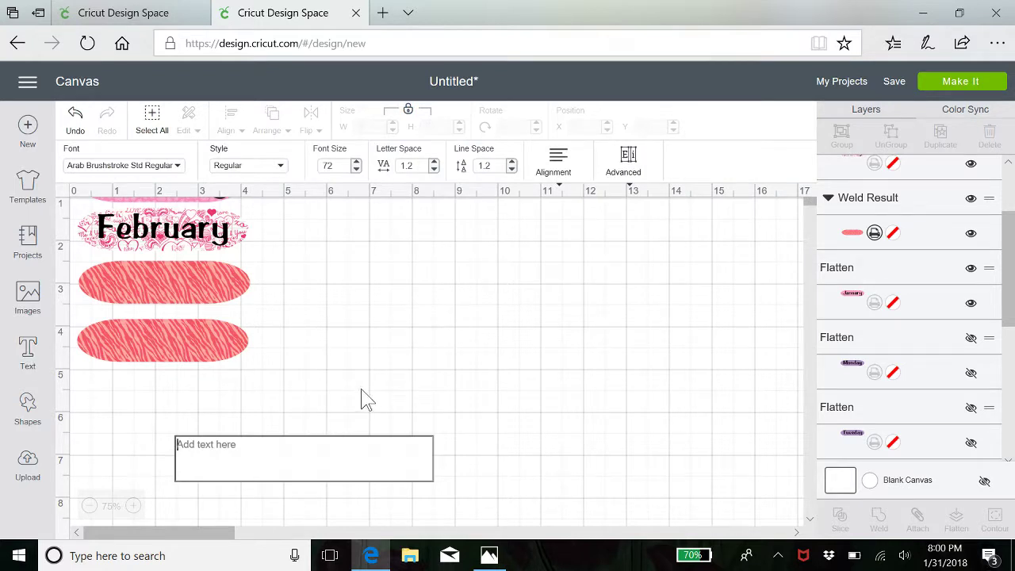
text(Mar)
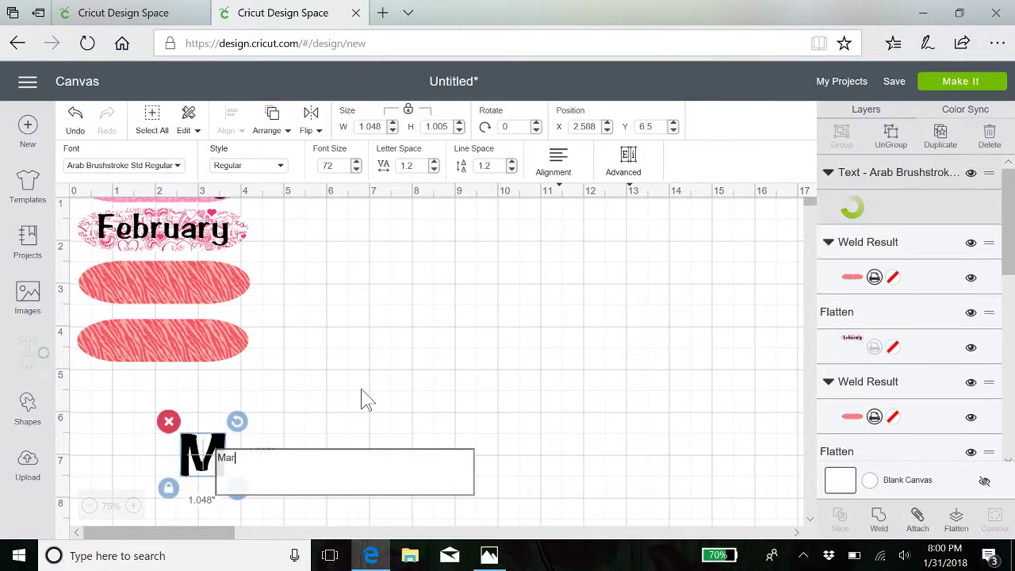
text(ch)
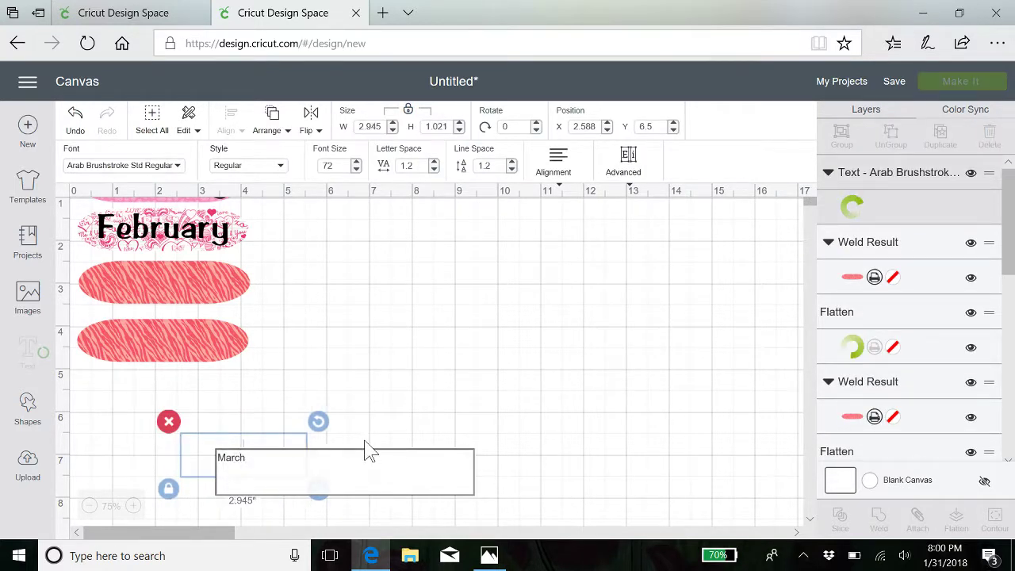
click(399, 415)
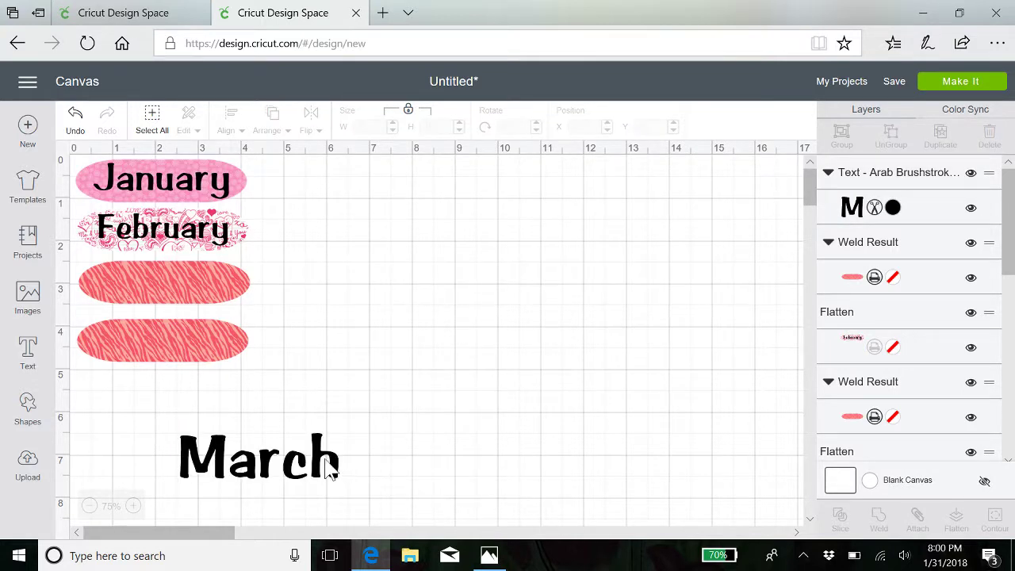
Scale the "March" text down to about 2.8" wide and place it on the upper zebra-stripe label.
click(331, 470)
drag(356, 498, 312, 479)
drag(248, 458, 175, 293)
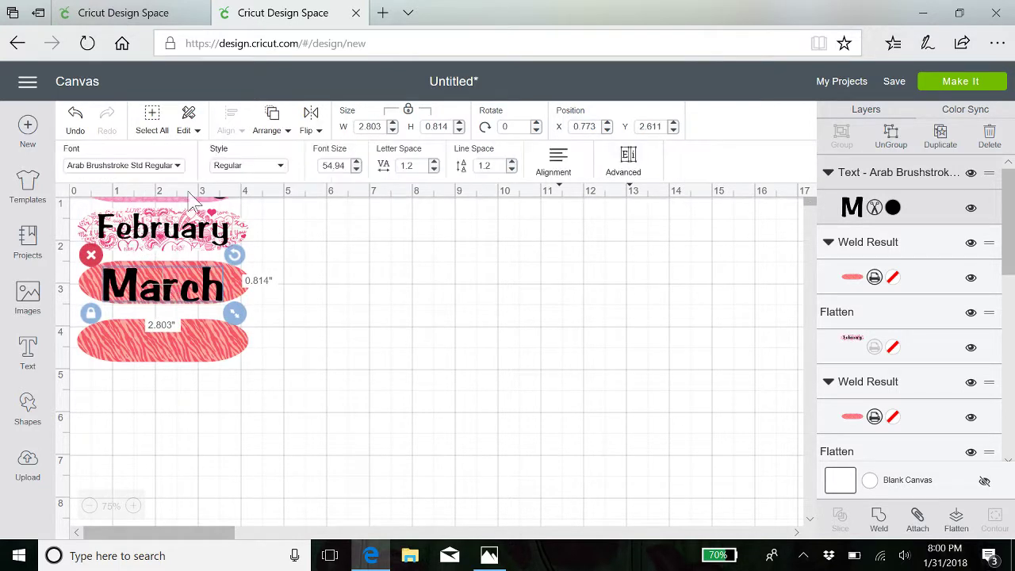
click(316, 316)
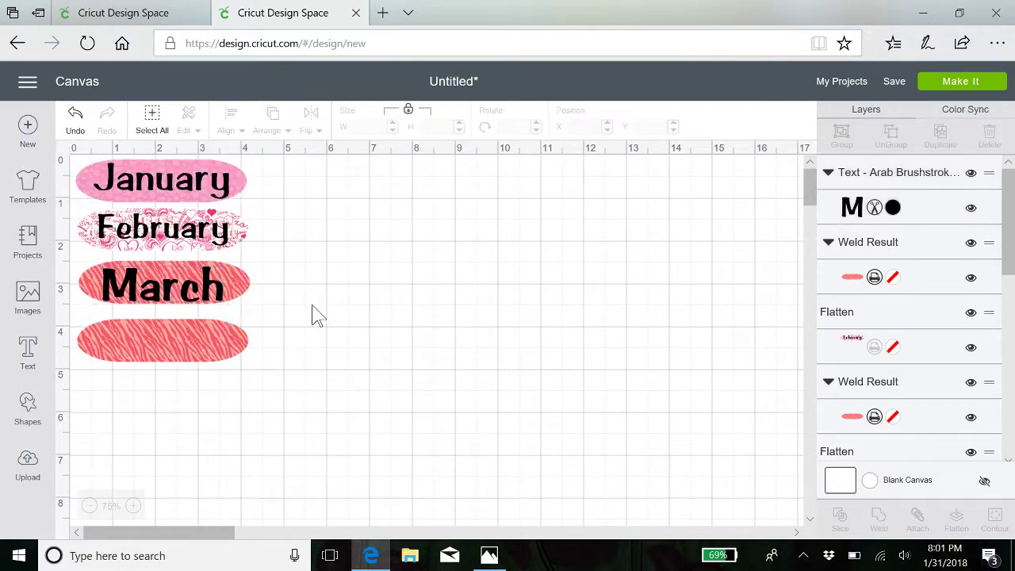
Center the "March" text on its zebra-stripe label and flatten the two into one printable image.
drag(285, 272, 171, 298)
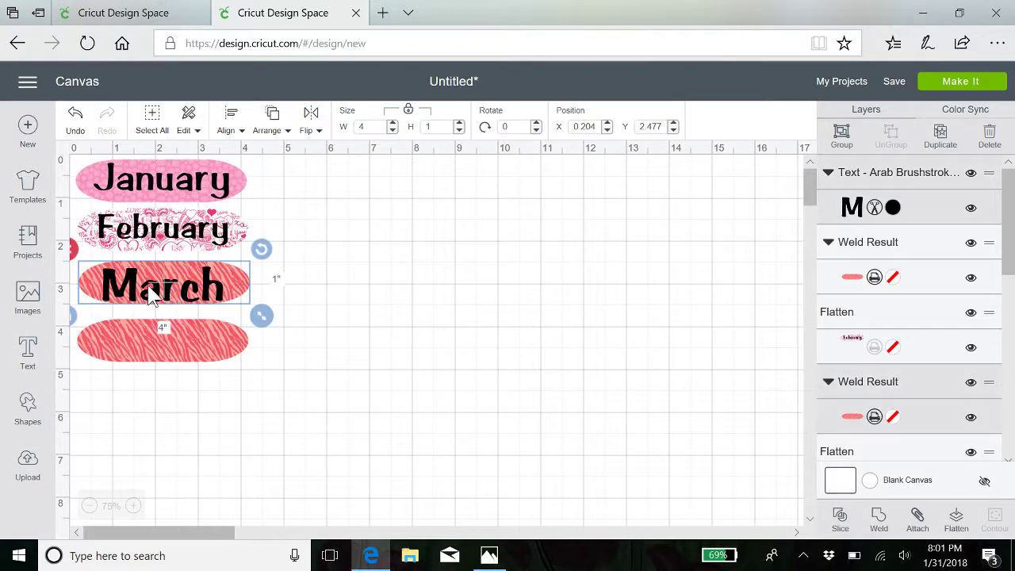
click(226, 125)
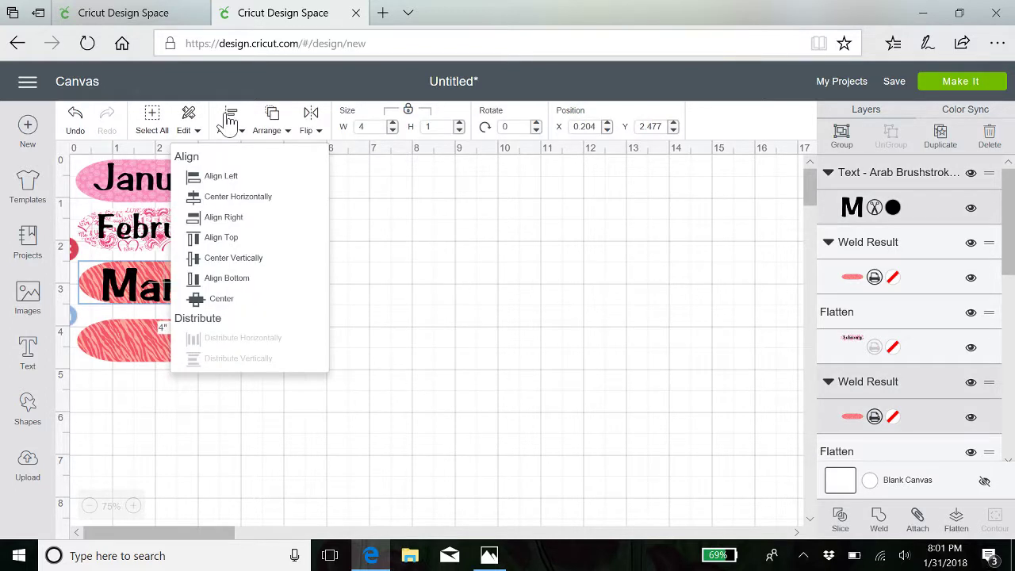
click(229, 302)
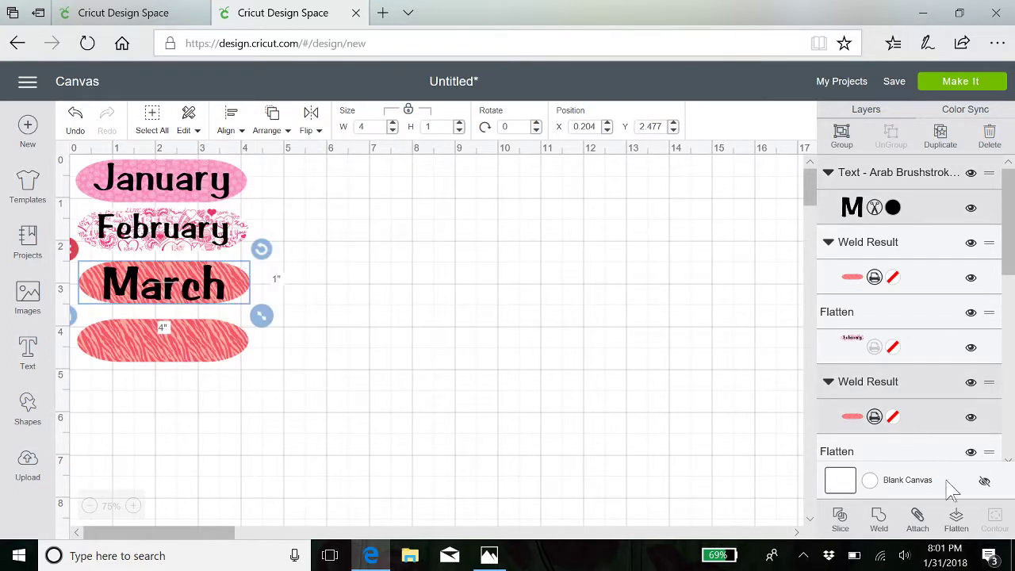
click(956, 519)
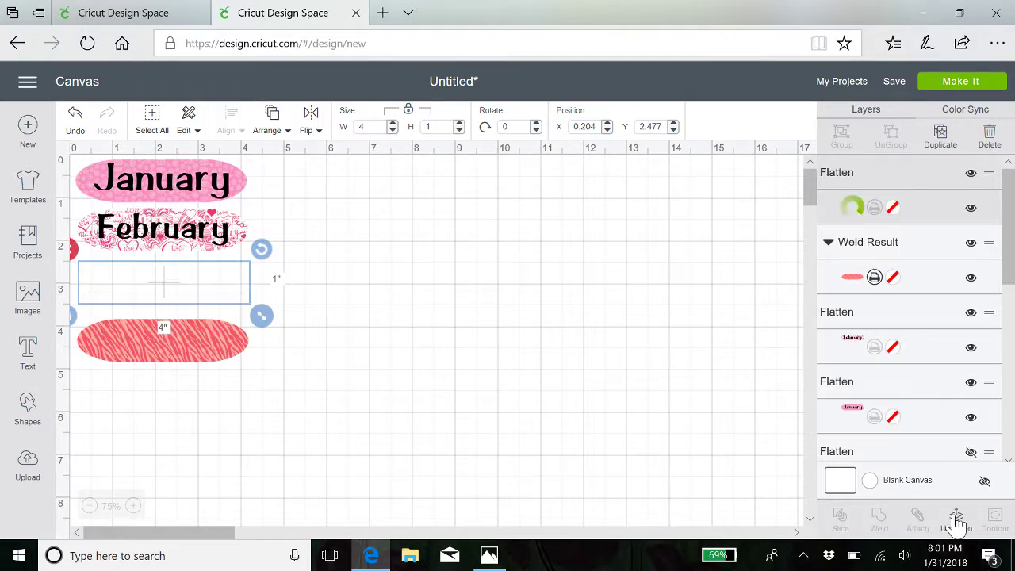
click(531, 301)
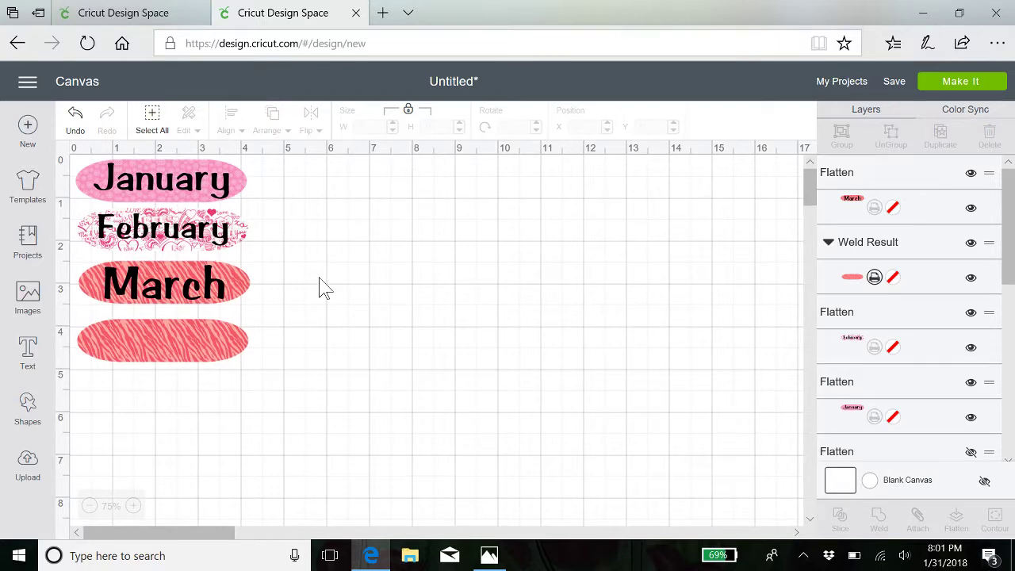
Save the project under the name "calendar daily no cartridge".
click(897, 83)
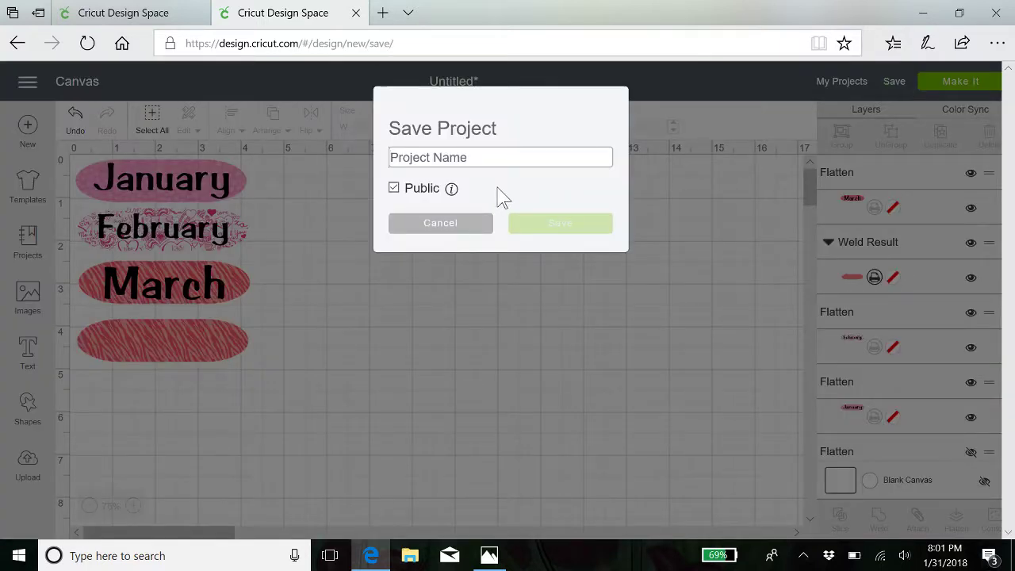
text(cal)
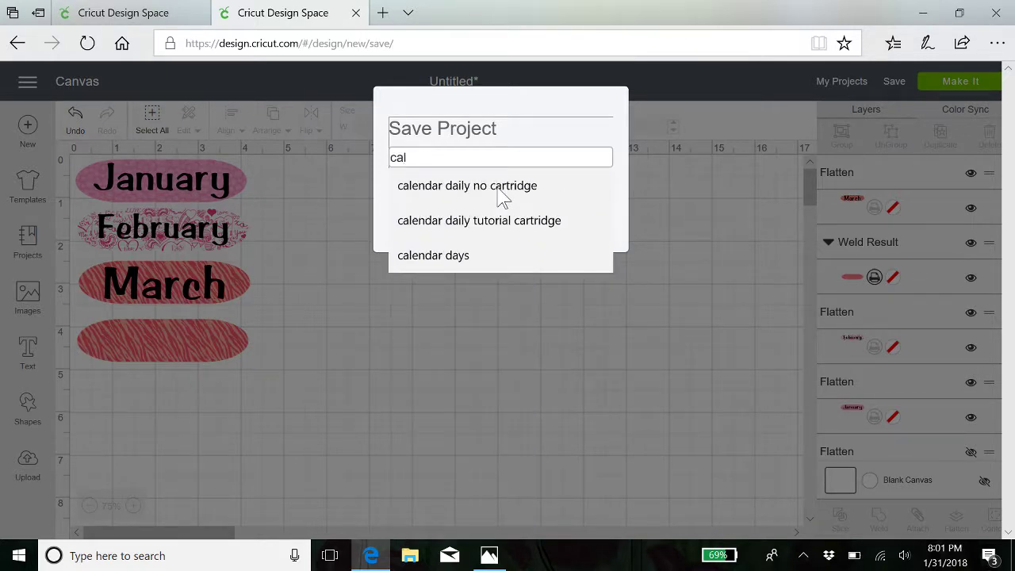
text(endar daily)
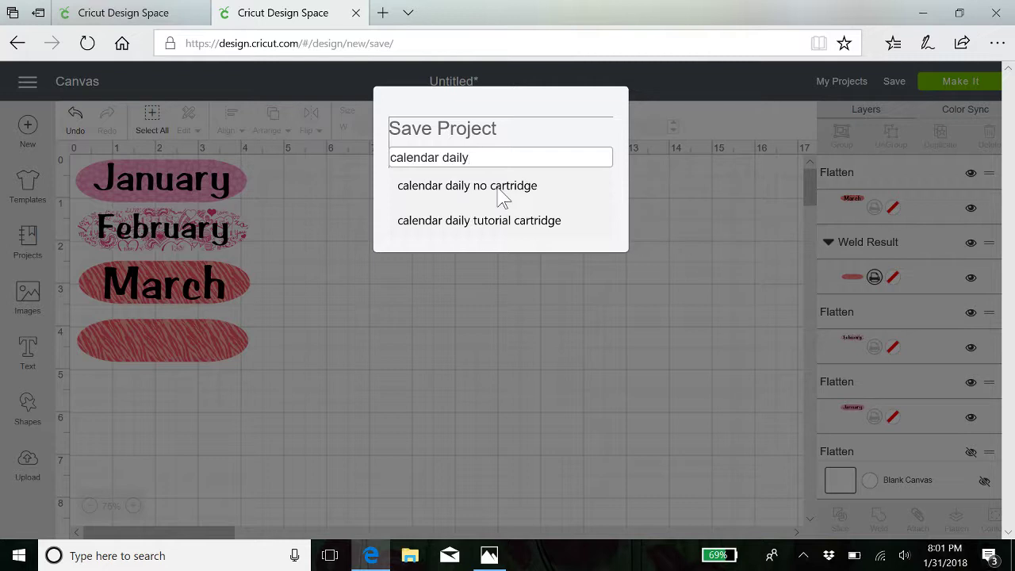
text( no c)
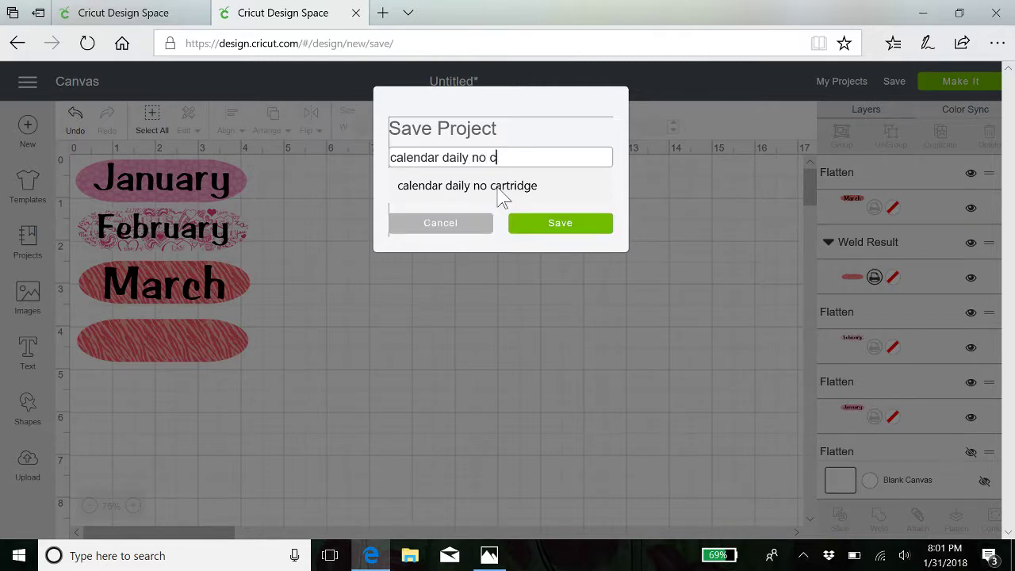
text(artirid)
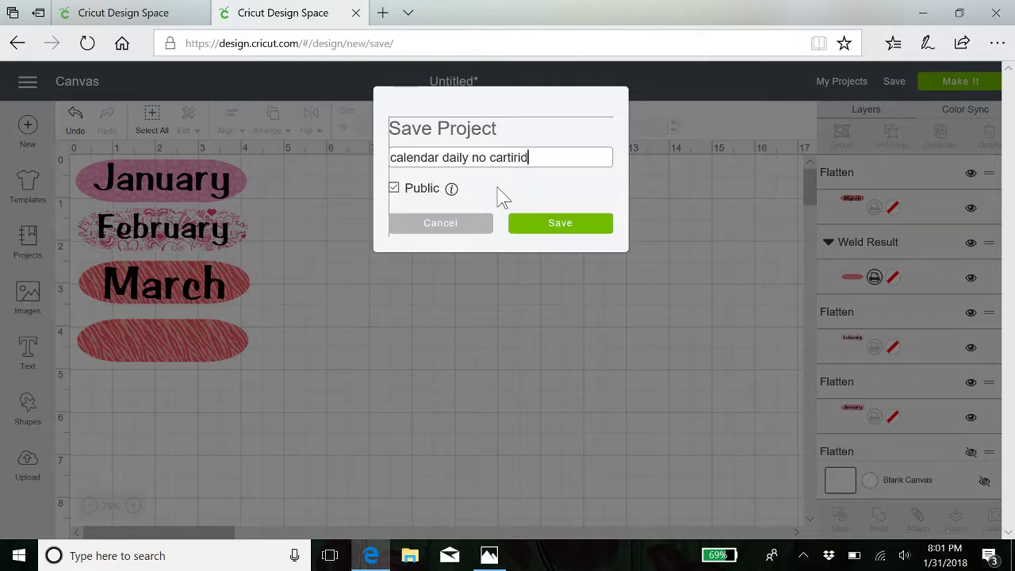
key(BackSpace)
key(BackSpace)
key(BackSpace)
key(BackSpace)
text(ridge)
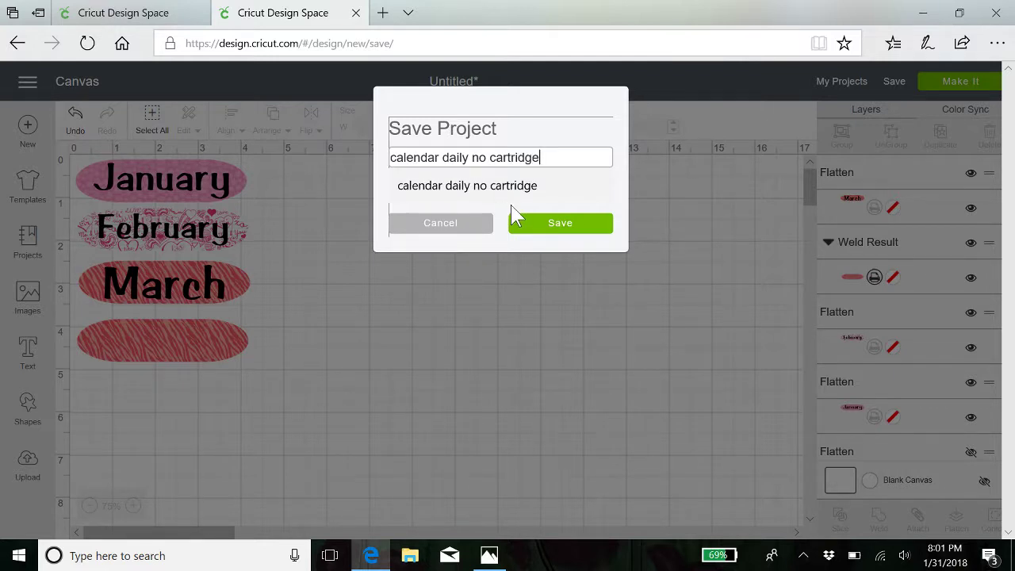
click(546, 226)
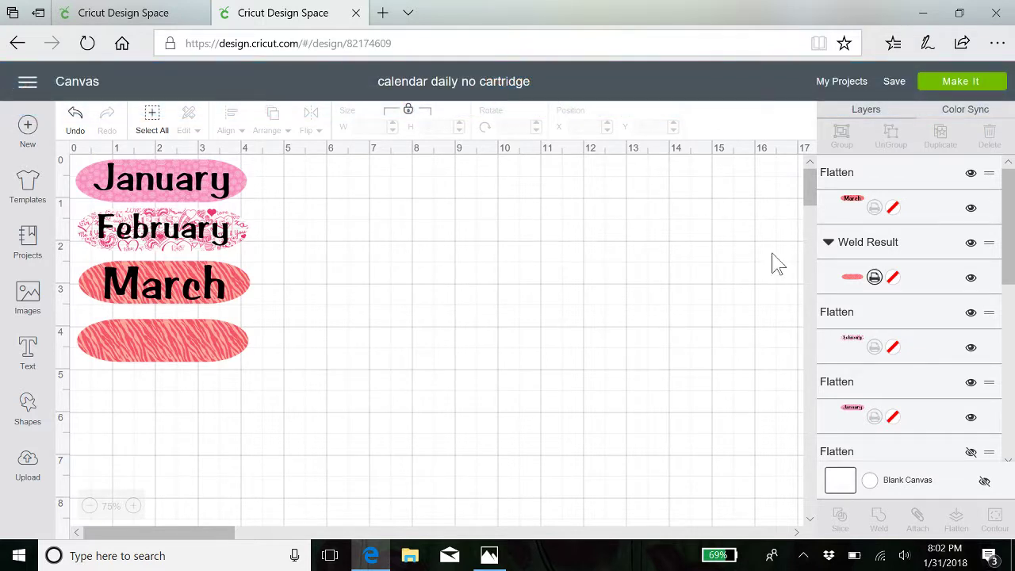
Unhide the flattened Saturday label and move it to the empty canvas area well to the right of the month labels.
scroll(931, 346, down, 10)
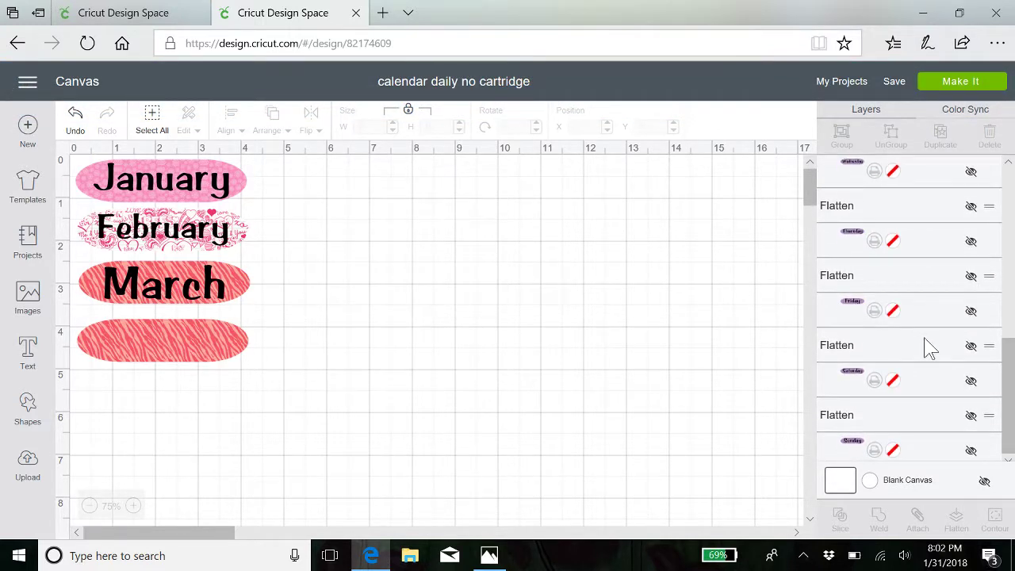
click(971, 346)
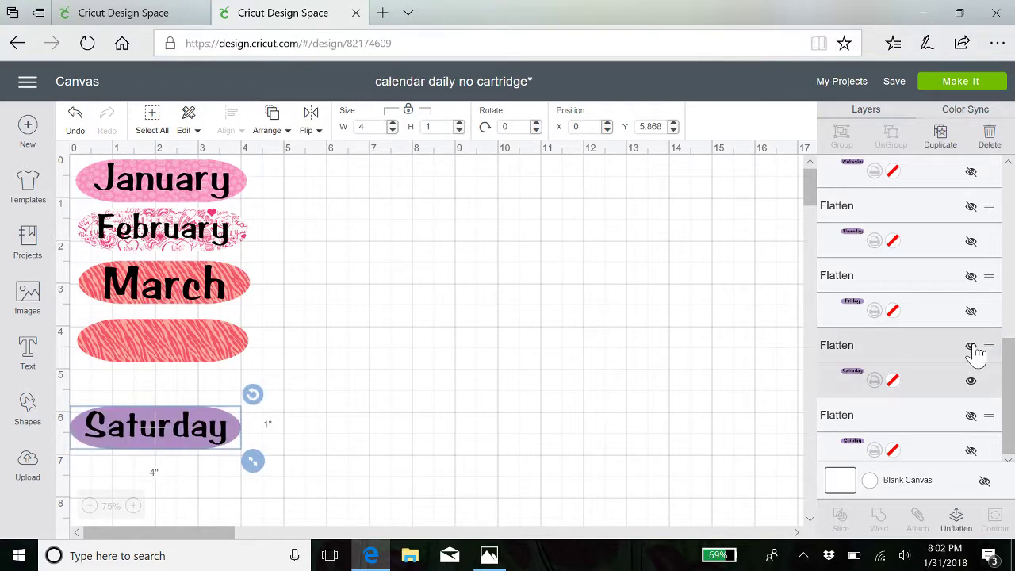
drag(150, 433, 575, 277)
click(560, 396)
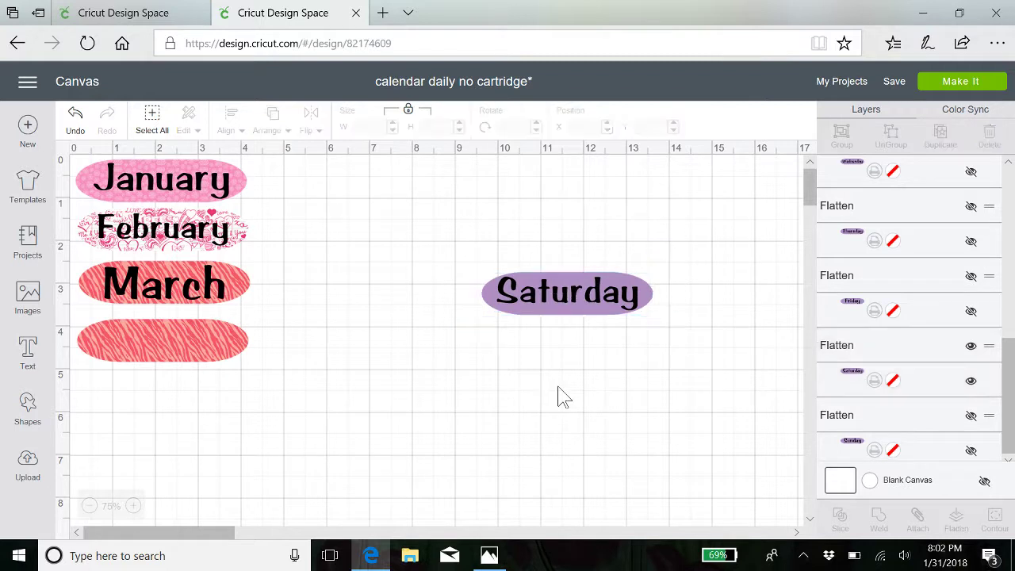
Preview how the visible labels are arranged on the print-and-cut mat and return to the canvas.
click(947, 82)
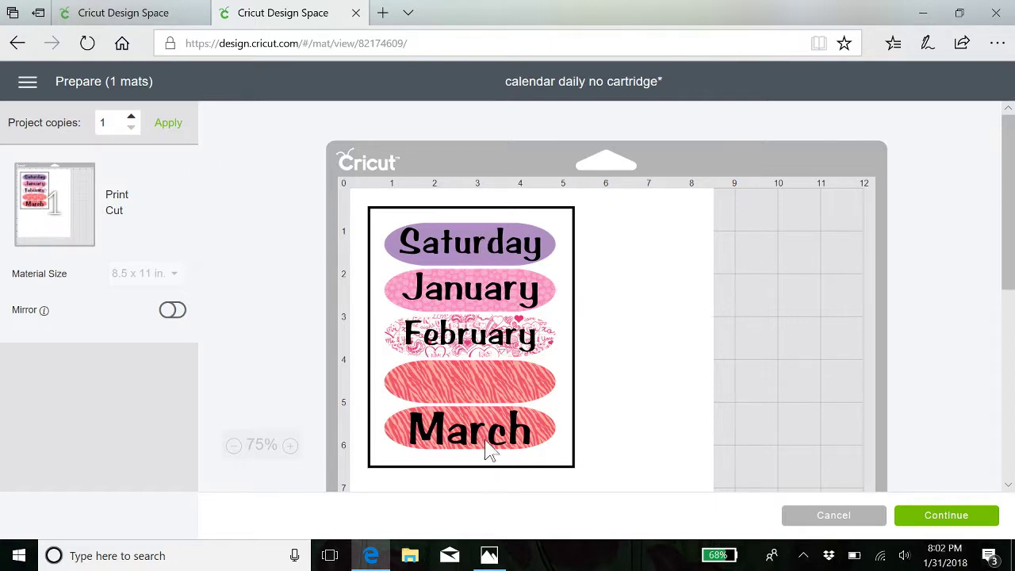
click(835, 517)
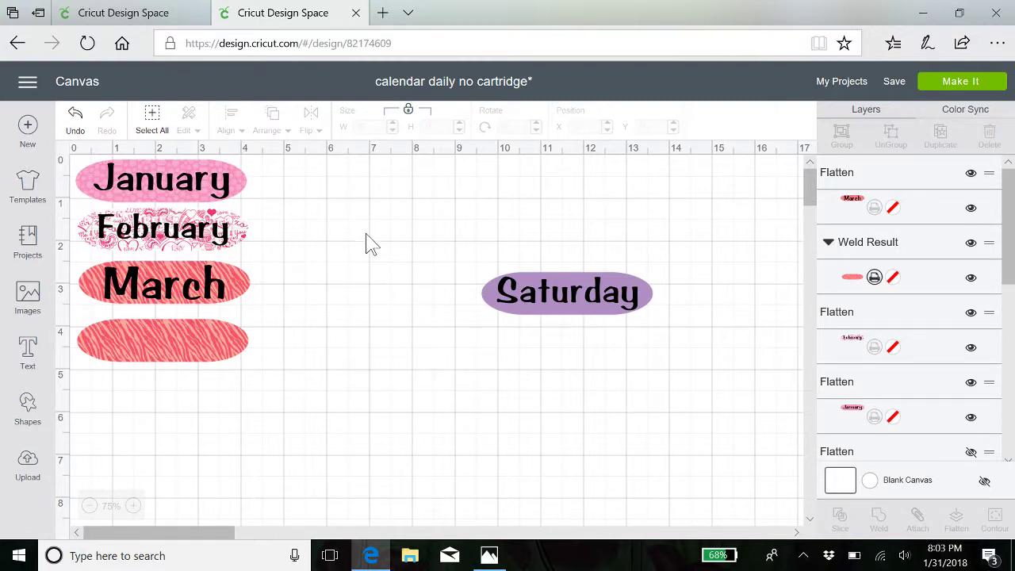
right_click(807, 556)
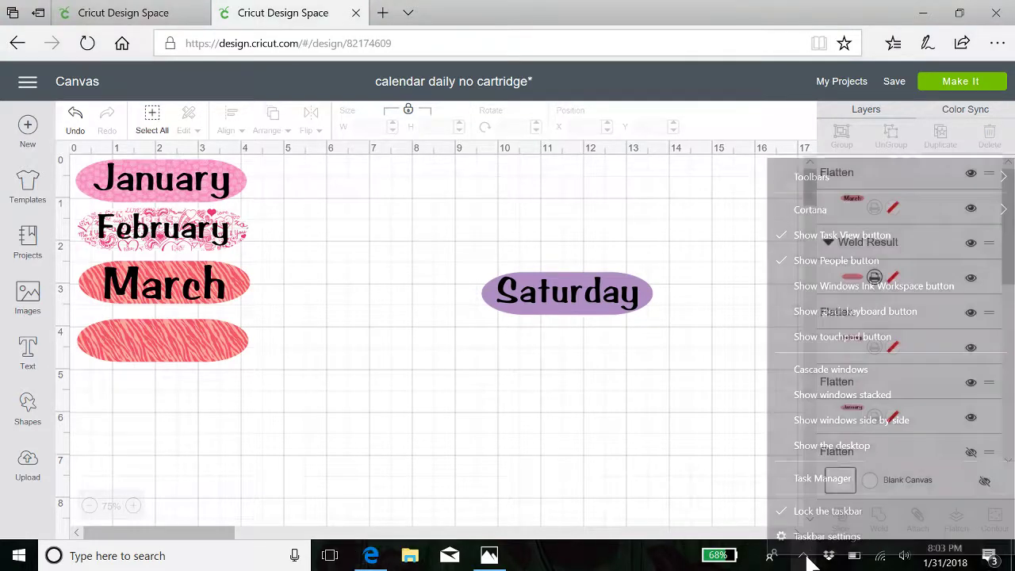
click(661, 560)
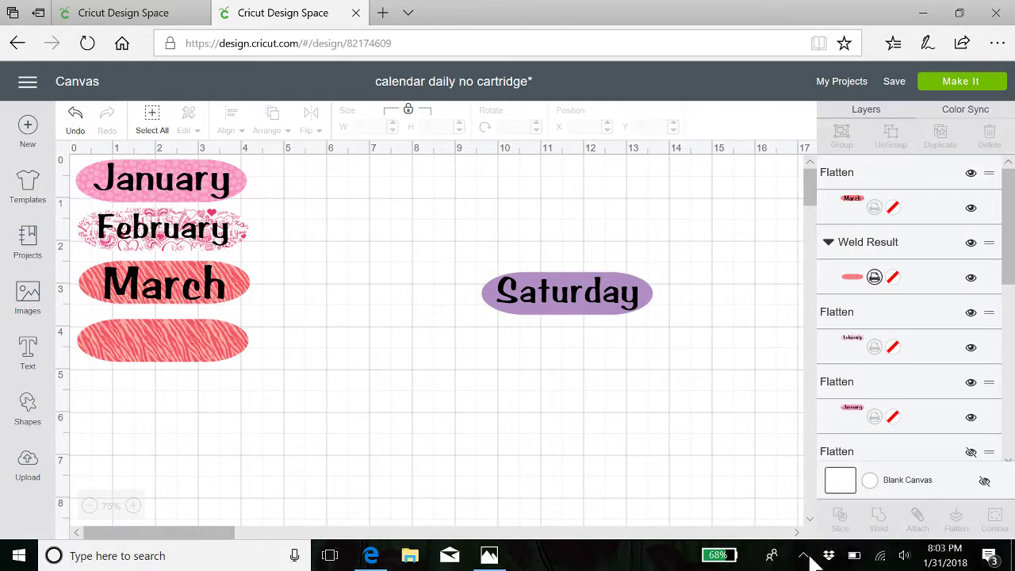
click(804, 556)
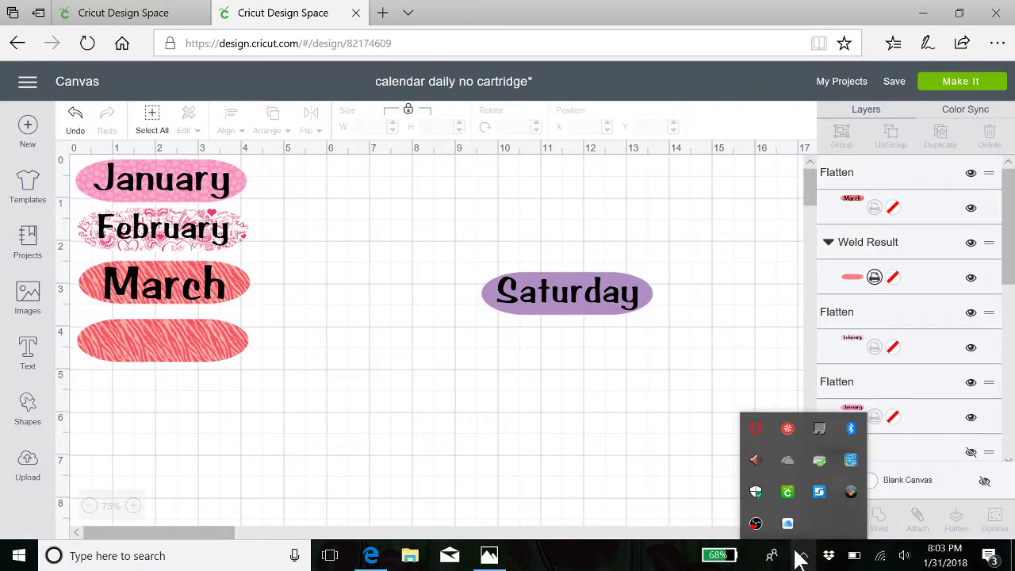
right_click(756, 524)
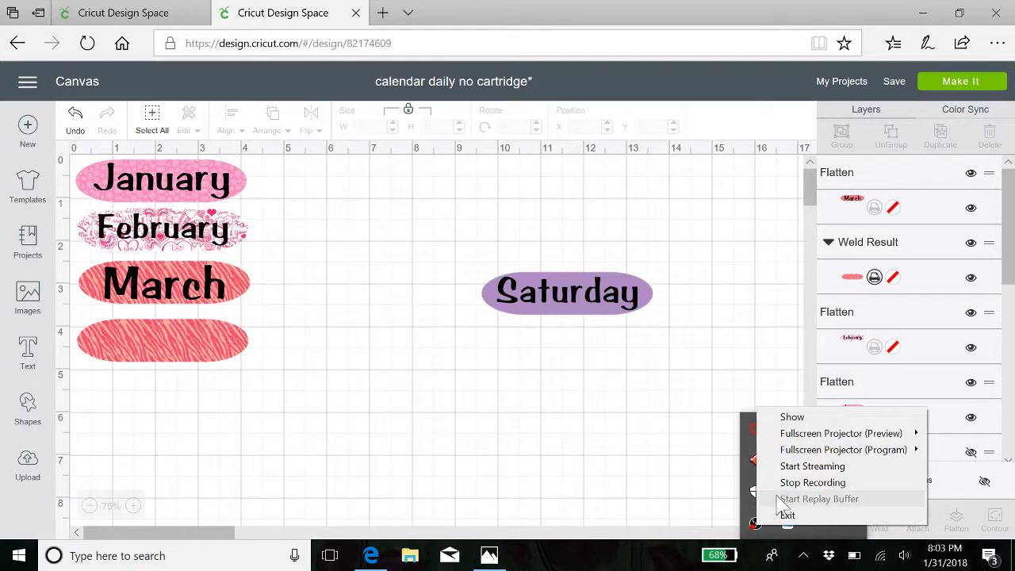